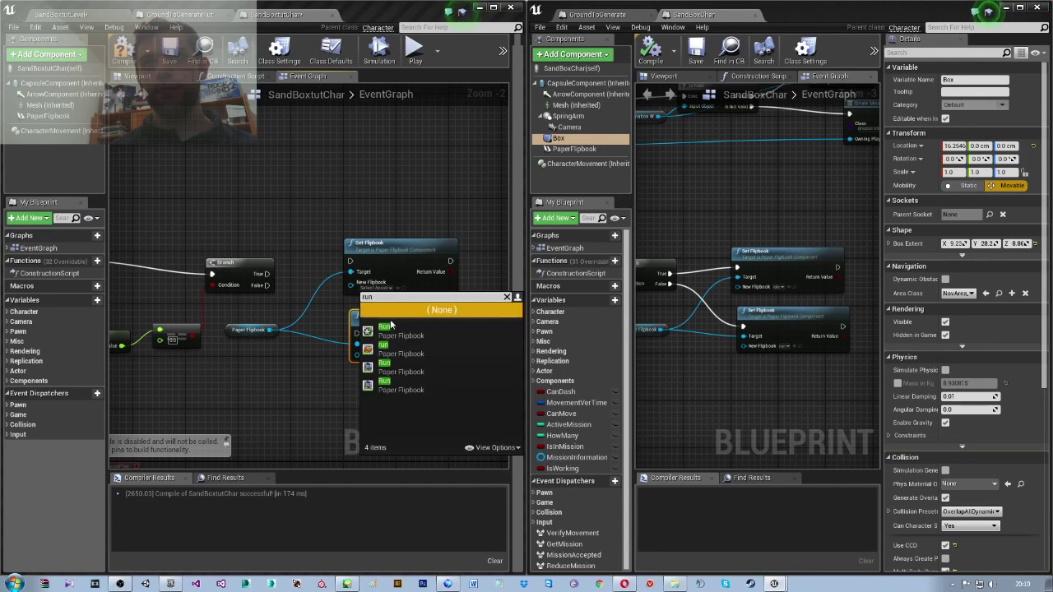
# Set the lower Set Flipbook to Run, wire Branch True/False to the two Set Flipbook nodes, and compile.
pyautogui.click(384, 327)
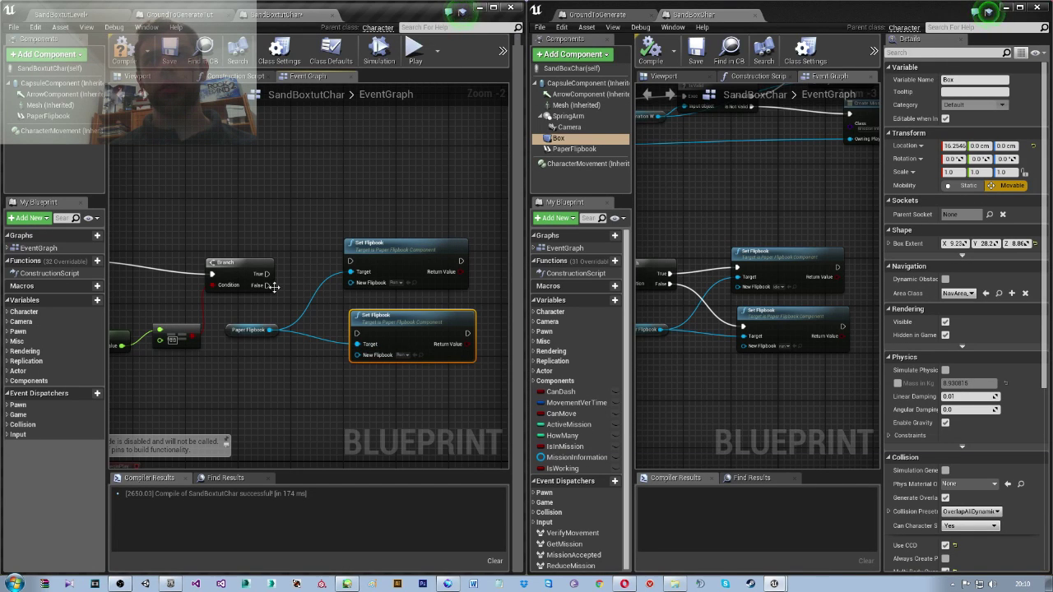
pyautogui.moveTo(267, 273); pyautogui.dragTo(365, 265)
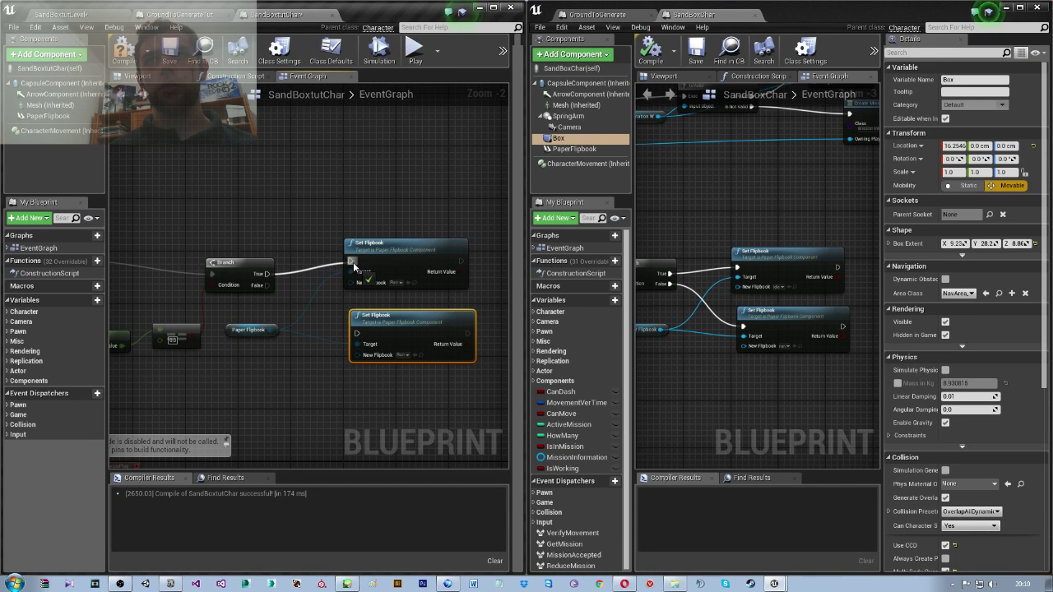
pyautogui.moveTo(267, 285); pyautogui.dragTo(355, 333)
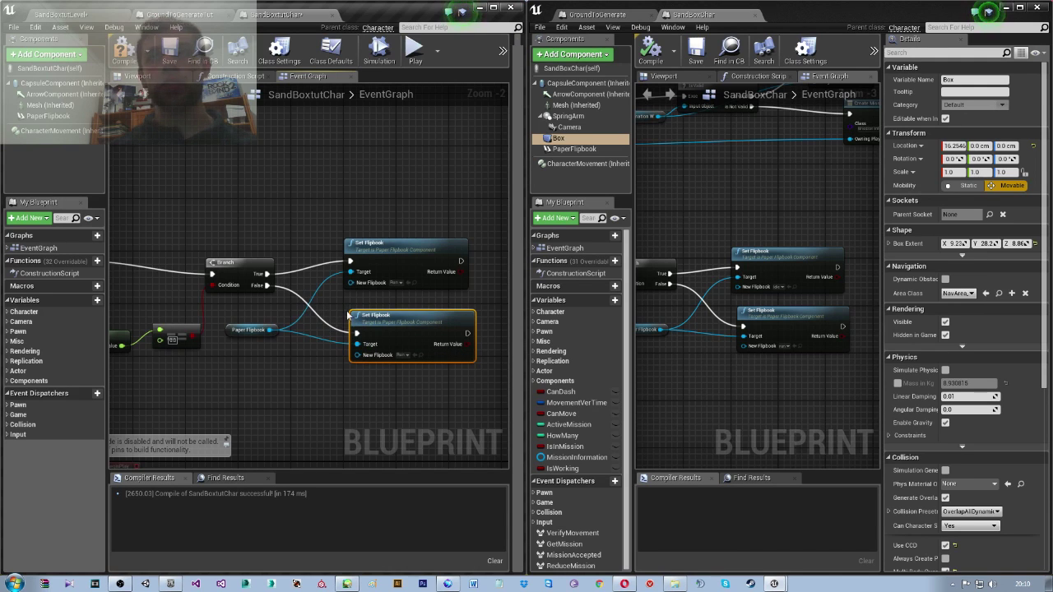
pyautogui.click(125, 56)
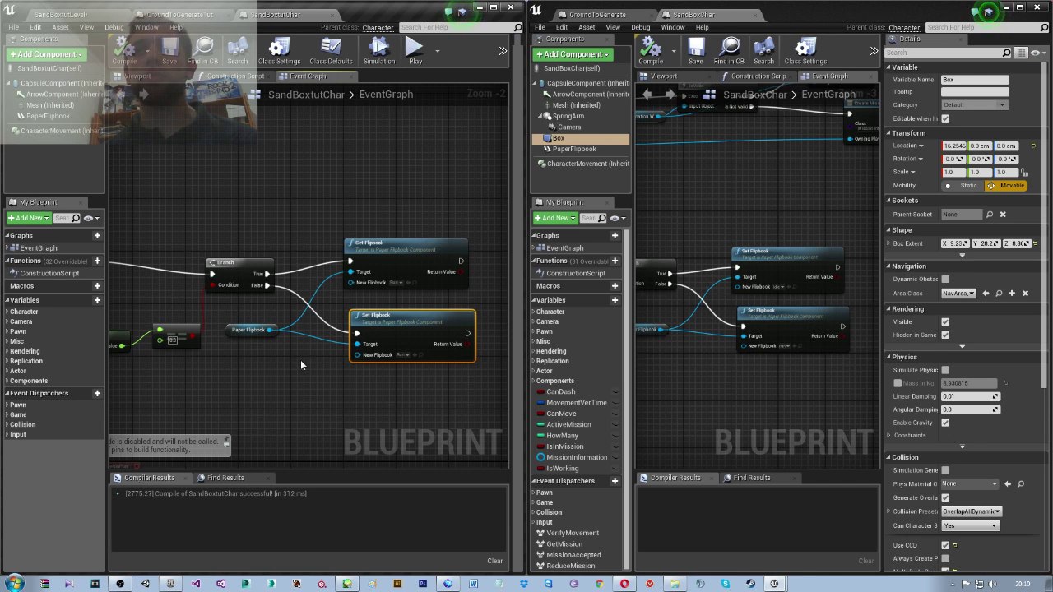
# Assign the Idle flipbook to the upper Set Flipbook node and recompile.
pyautogui.click(398, 282)
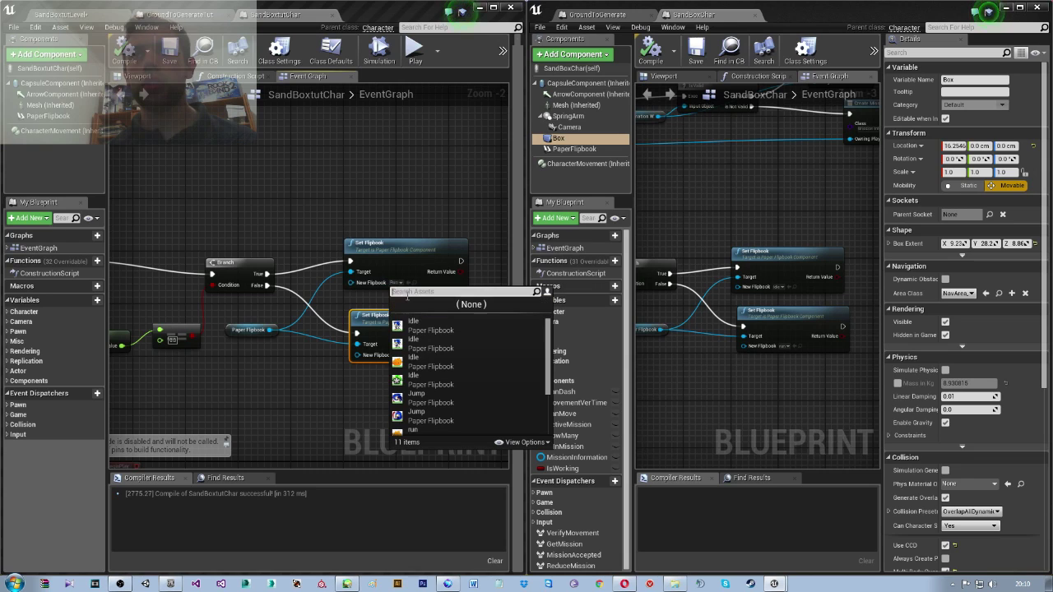
pyautogui.click(416, 377)
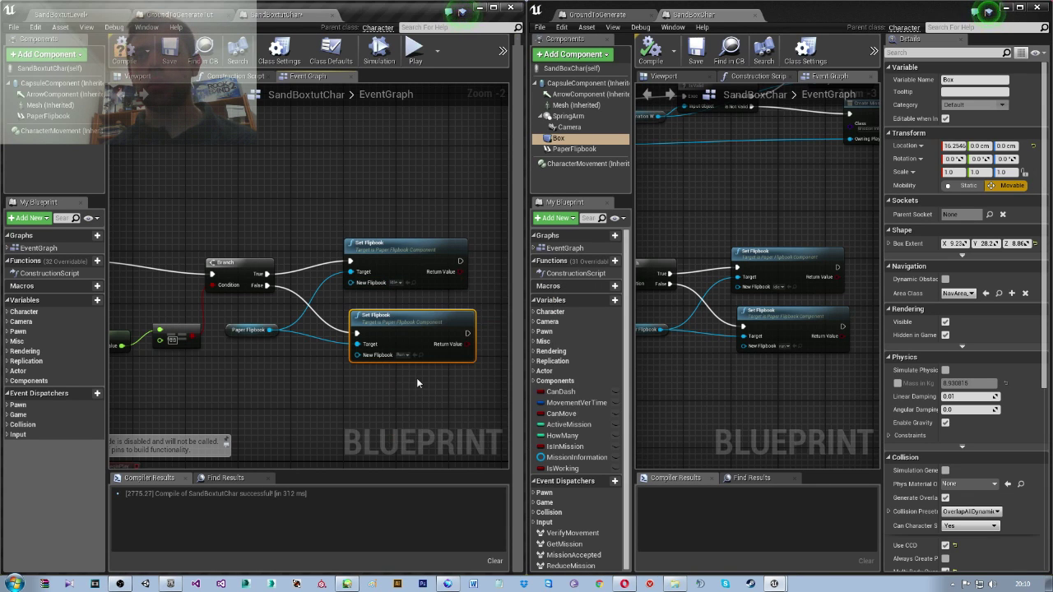
pyautogui.click(123, 51)
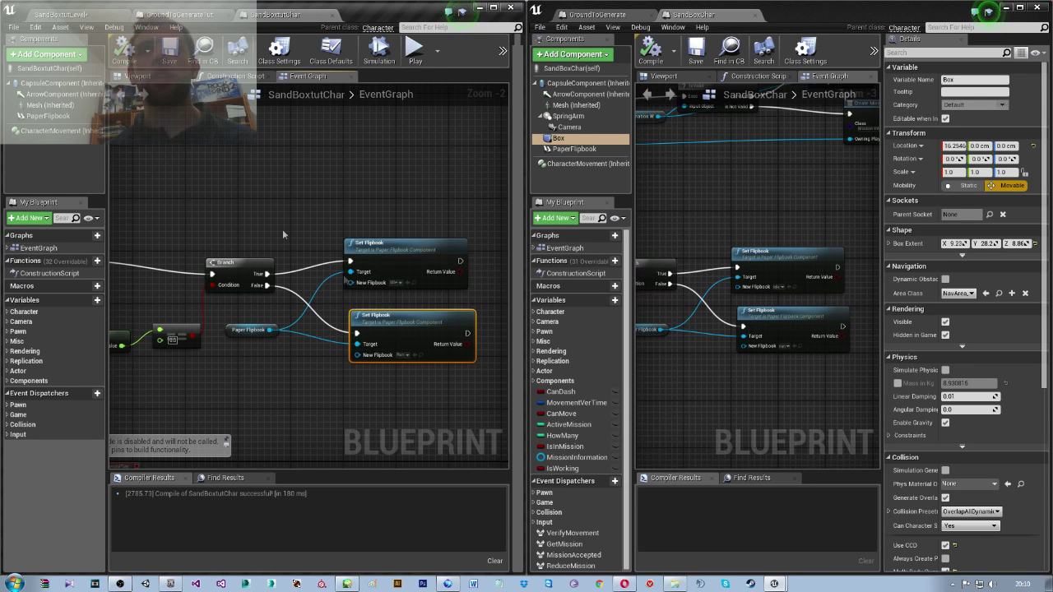
# Select both Set Flipbook nodes, then deselect and pan to the Tick node.
pyautogui.moveTo(325, 209); pyautogui.dragTo(422, 337)
pyautogui.moveTo(478, 403); pyautogui.dragTo(318, 210)
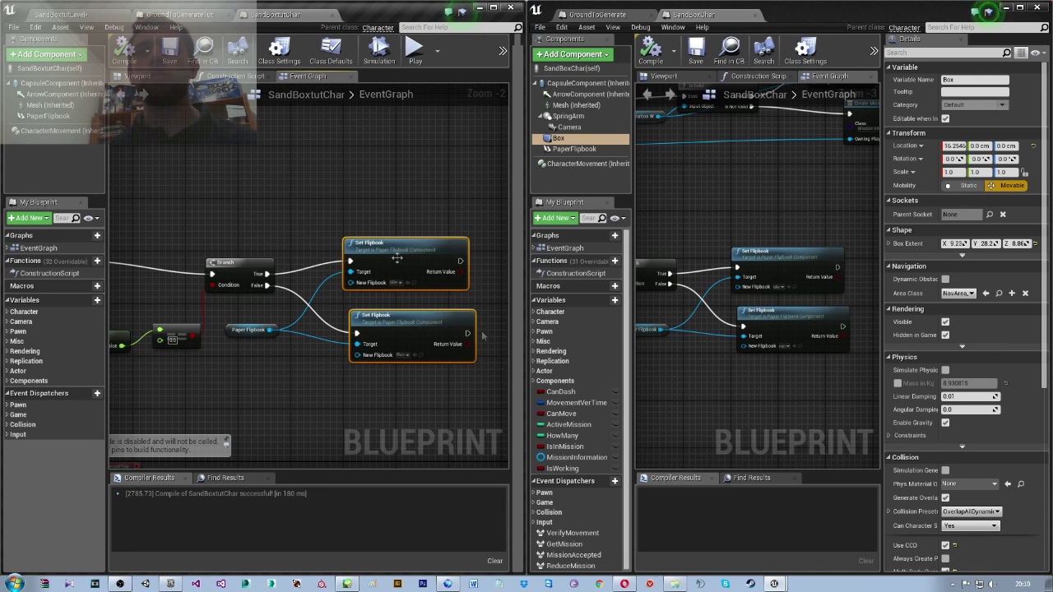
pyautogui.click(412, 370)
pyautogui.moveTo(350, 396); pyautogui.dragTo(395, 385, button='right')
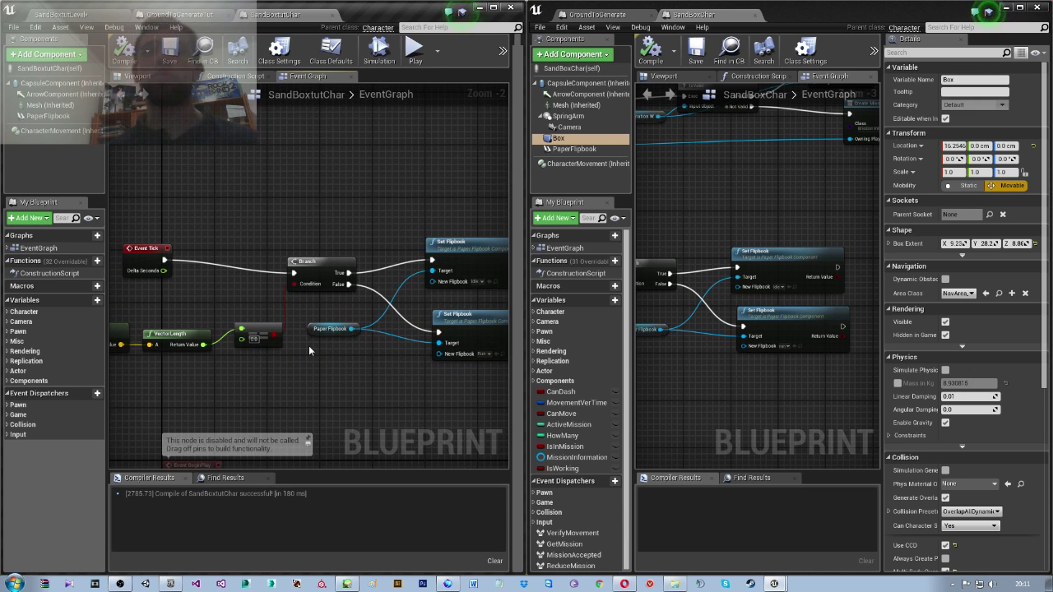
# Select the sandTrytut asset in the Char folder, then return to the SandBoxtutChar event graph.
pyautogui.click(86, 14)
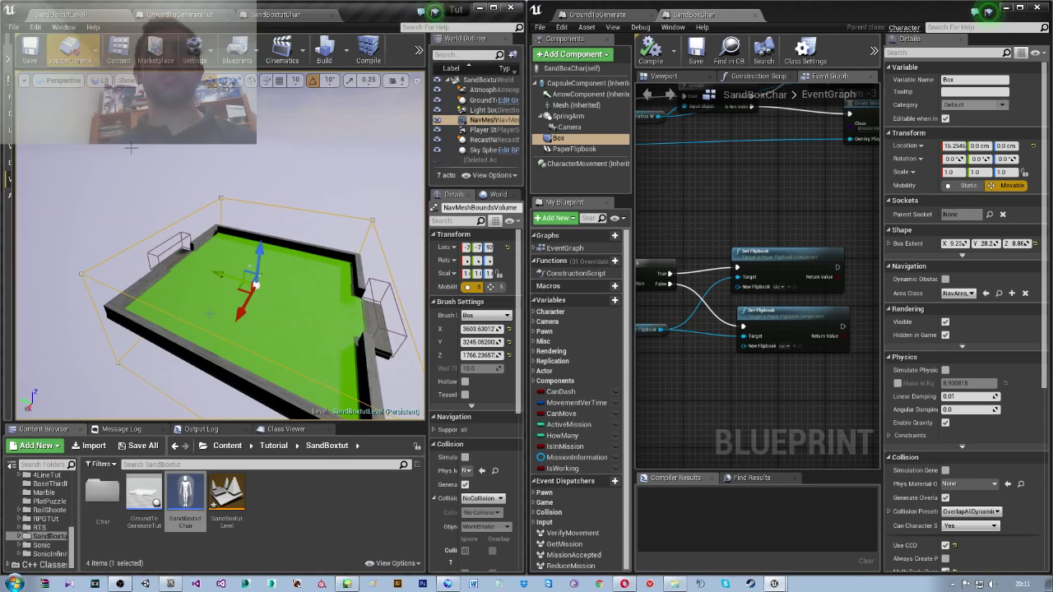
pyautogui.click(198, 503)
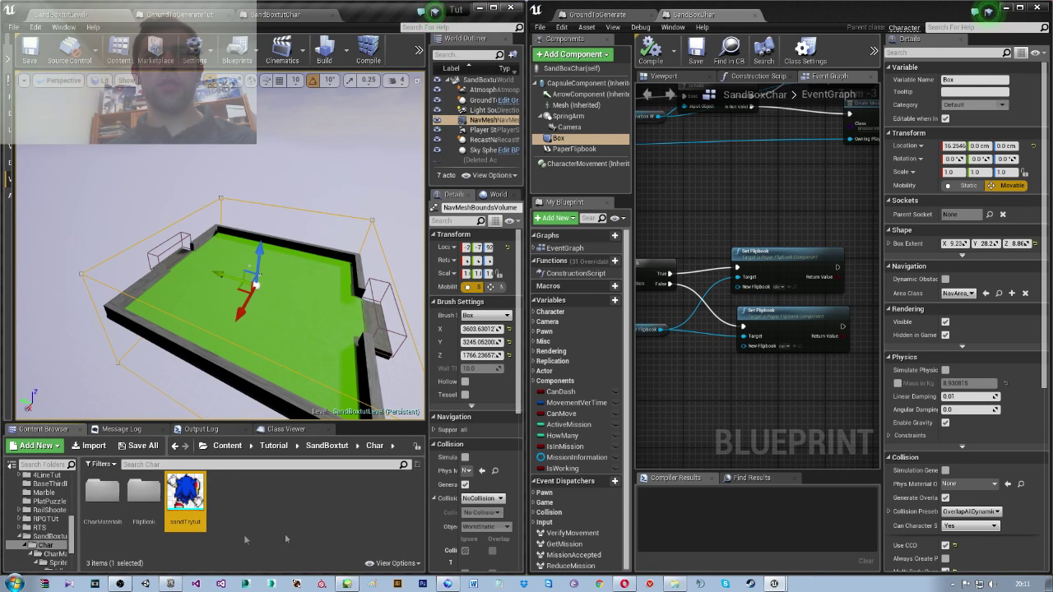
pyautogui.click(276, 15)
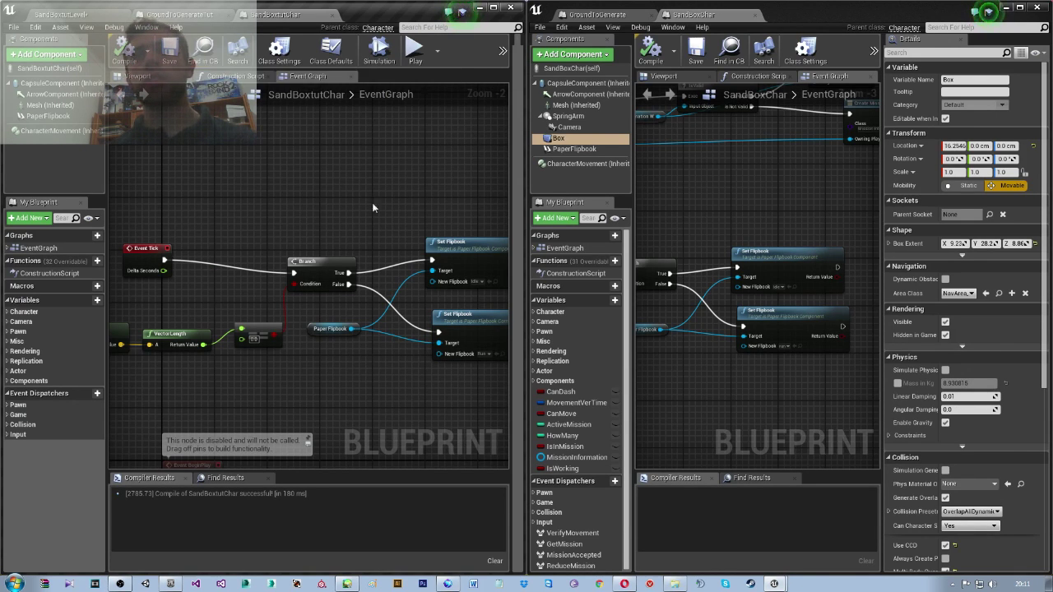
# Move the Get Velocity, VectorLength and comparison nodes up and to the left.
pyautogui.moveTo(232, 347); pyautogui.dragTo(381, 332, button='right')
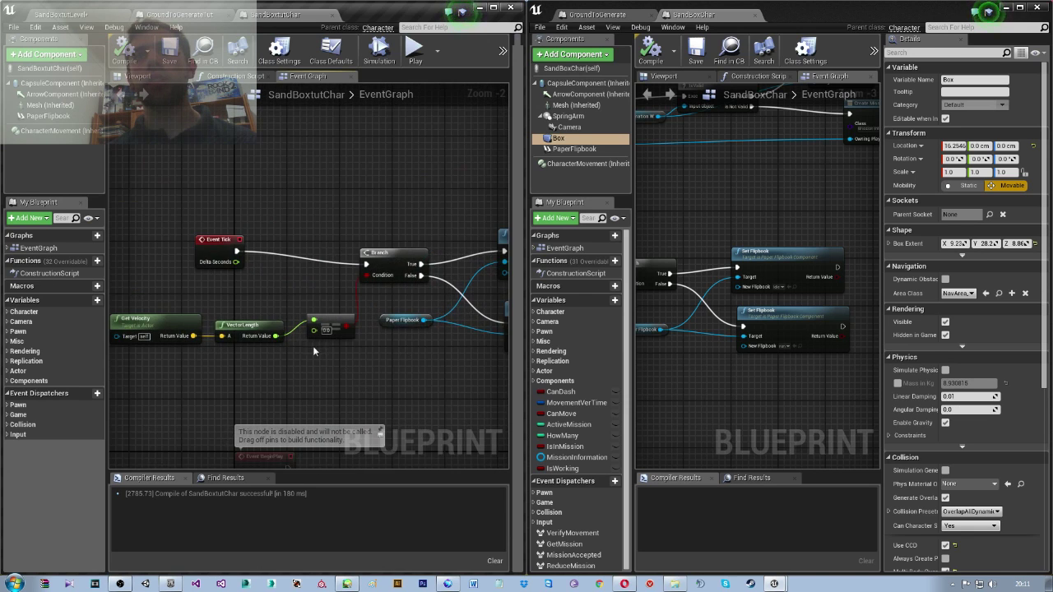
pyautogui.moveTo(385, 336); pyautogui.dragTo(224, 308)
pyautogui.moveTo(403, 321); pyautogui.dragTo(377, 294)
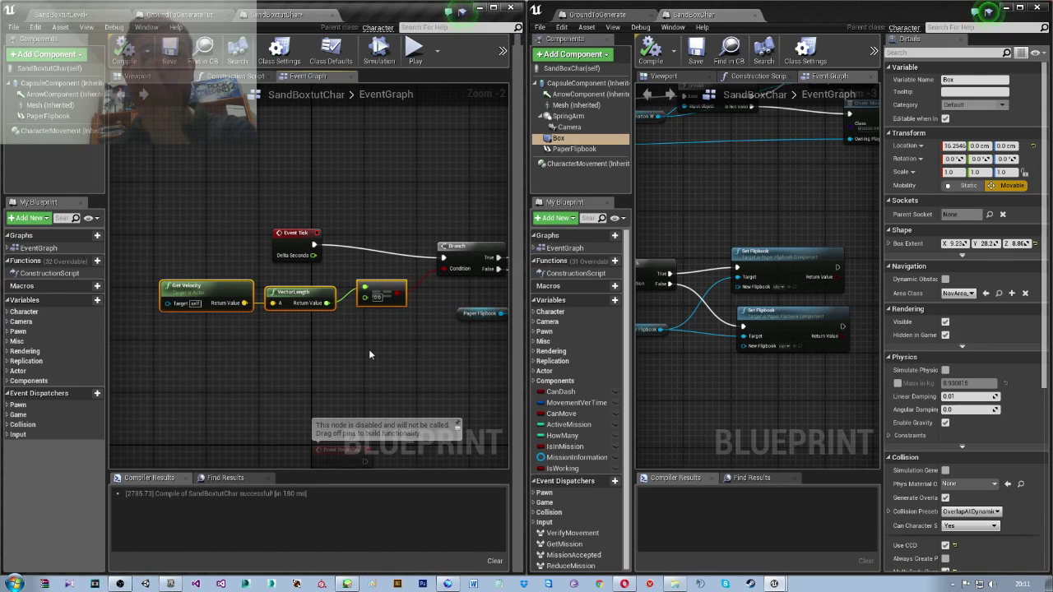
# Zoom out to frame the whole flipbook node network, then switch to the character's Viewport.
pyautogui.moveTo(399, 353); pyautogui.dragTo(324, 329, button='right')
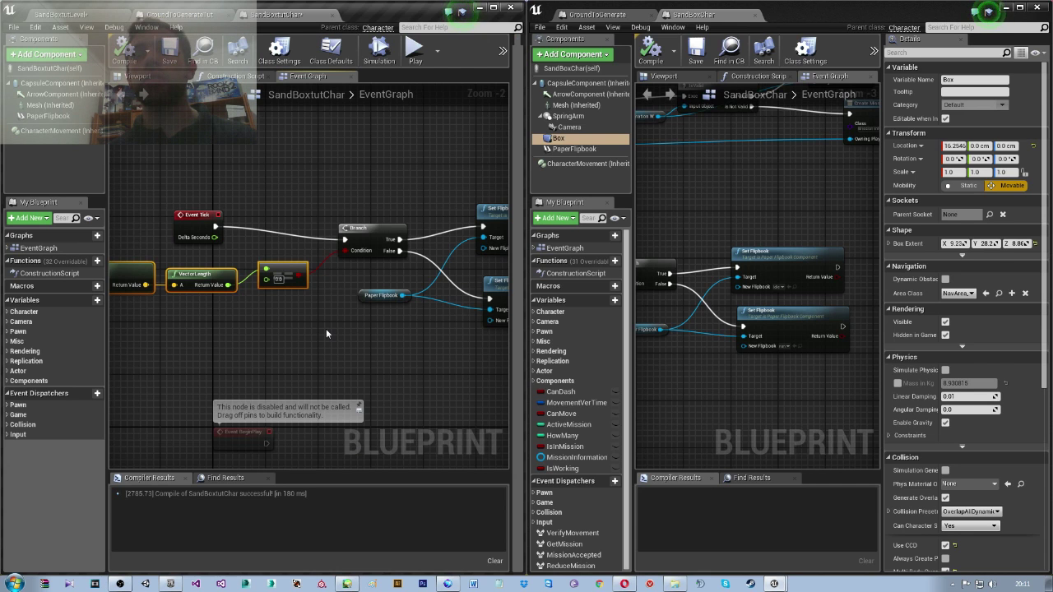
pyautogui.moveTo(326, 333); pyautogui.dragTo(354, 307, button='right')
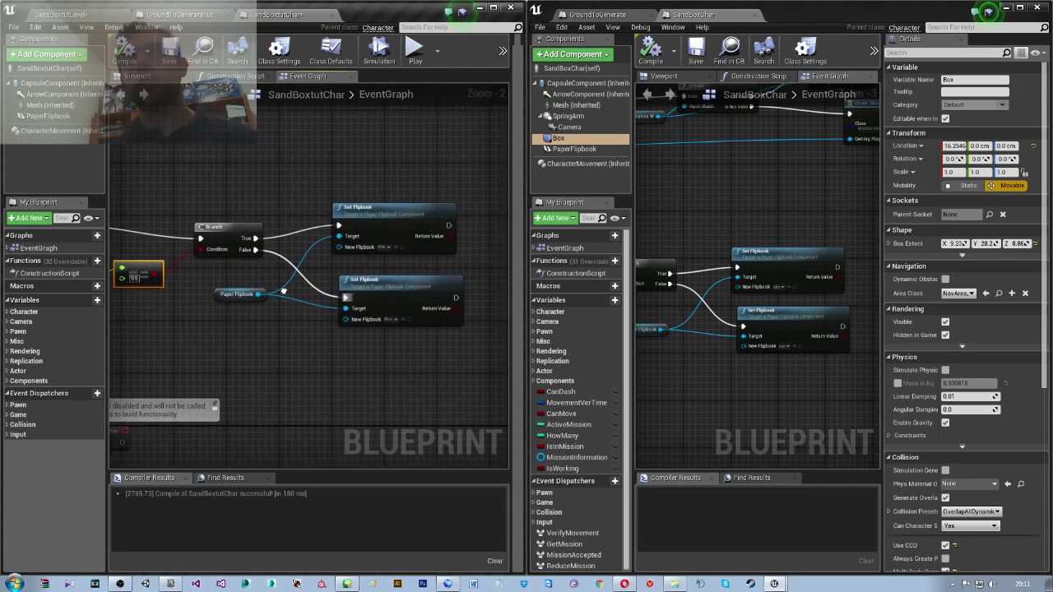
pyautogui.scroll(-2, 345, 315)
pyautogui.scroll(-1, 345, 315)
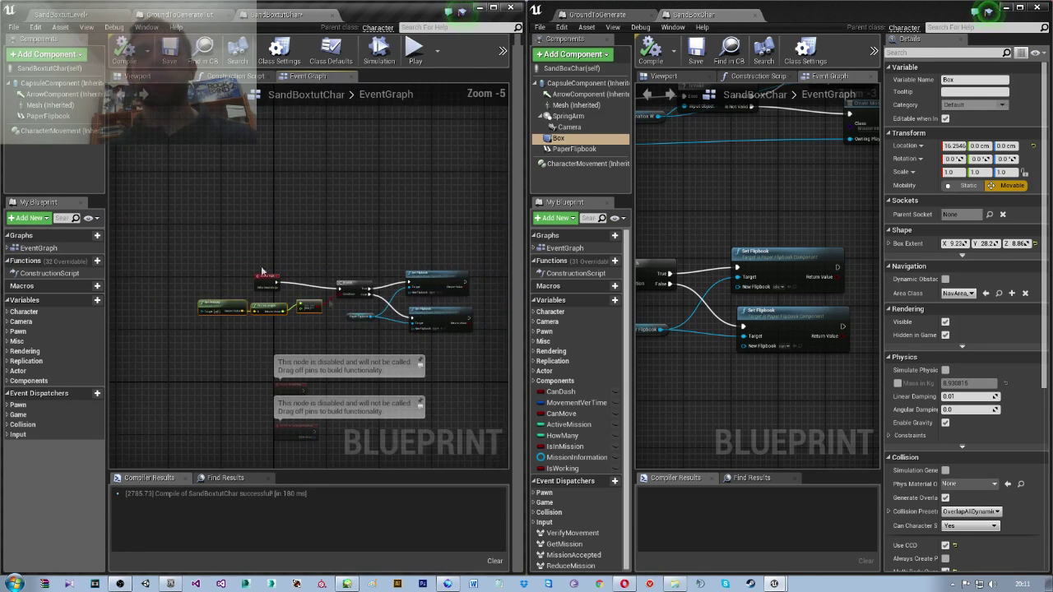
pyautogui.moveTo(243, 218); pyautogui.dragTo(192, 168, button='right')
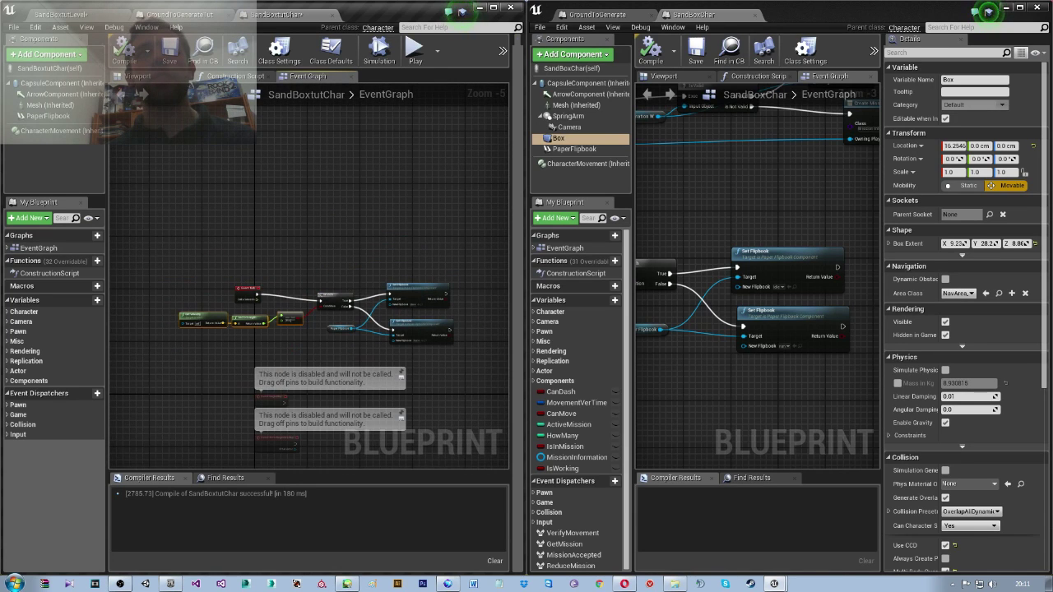
pyautogui.click(136, 78)
# Add a Spring Arm component to the character.
pyautogui.click(49, 54)
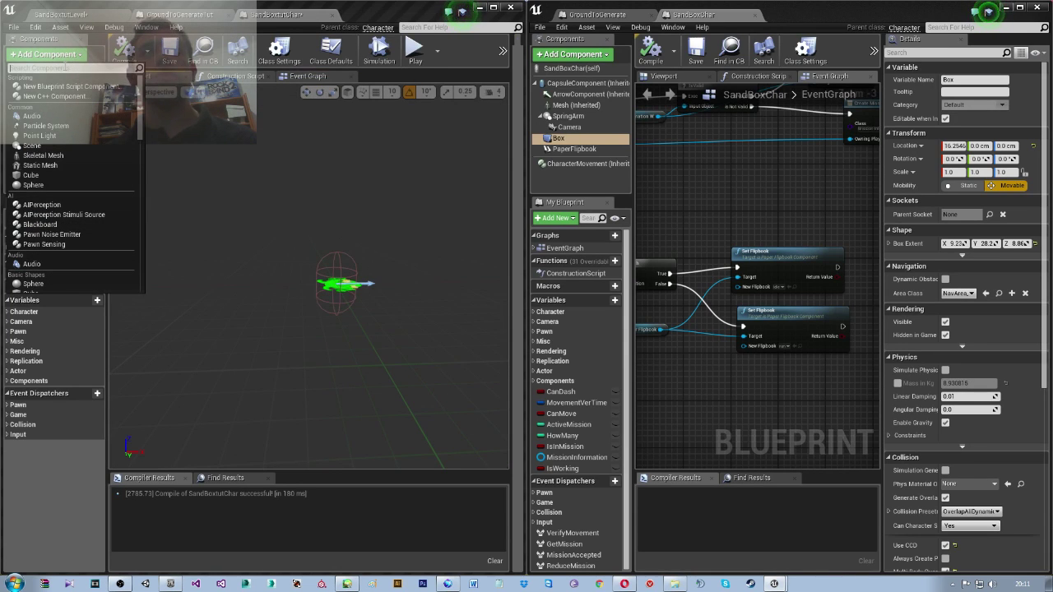
pyautogui.write('spring')
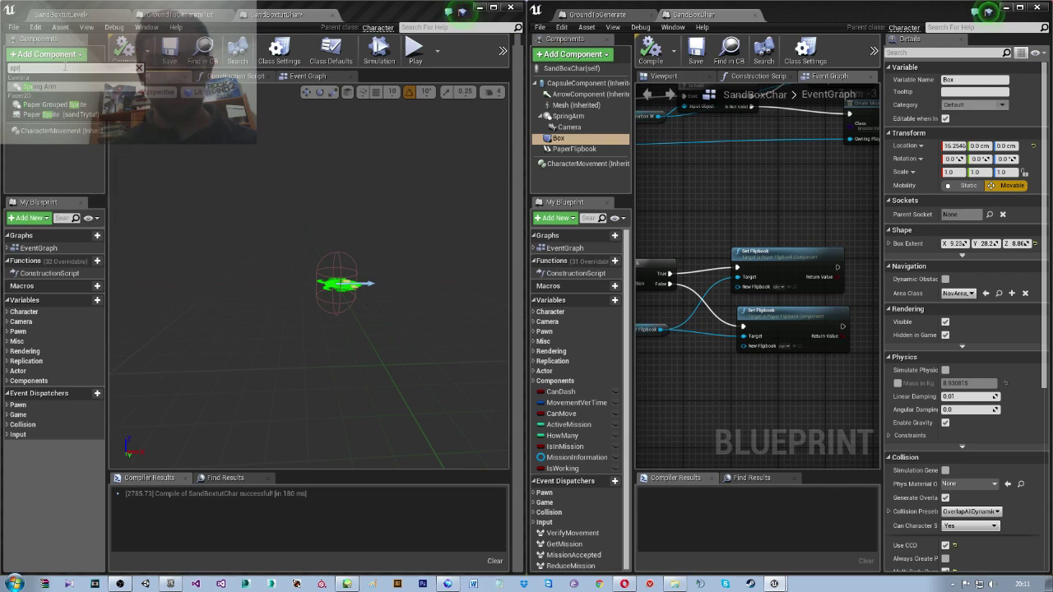
pyautogui.press('Escape')
pyautogui.press('Return')
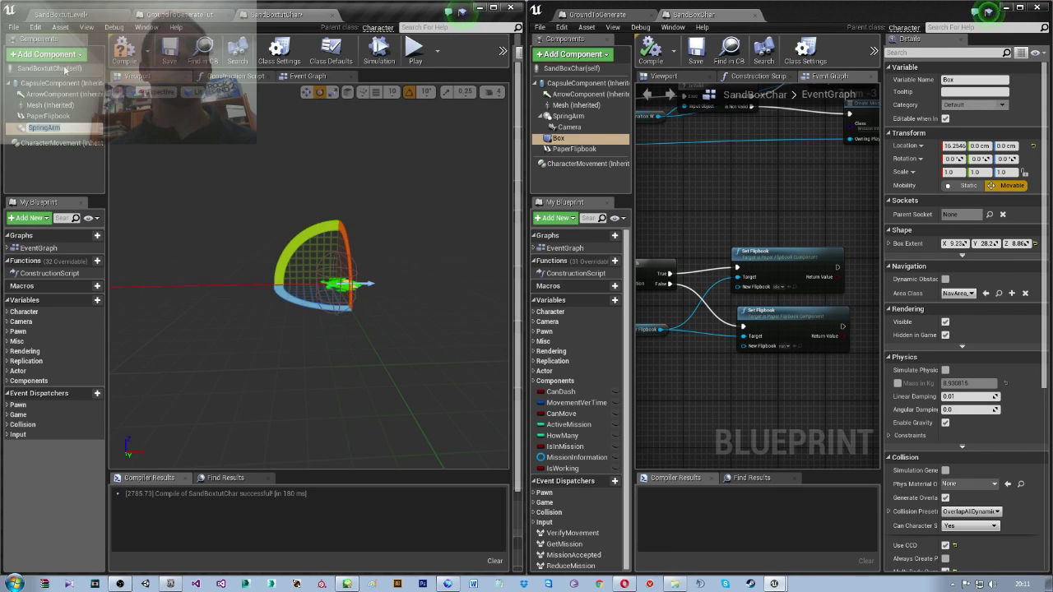
# Add a Camera component to the character.
pyautogui.click(58, 56)
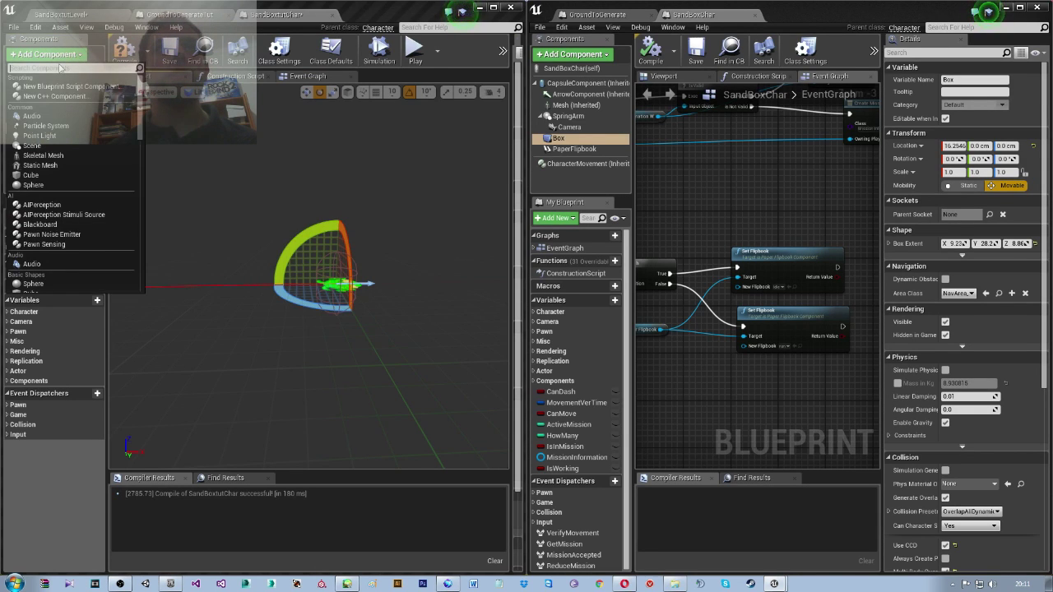
pyautogui.write('camr')
pyautogui.press('Escape')
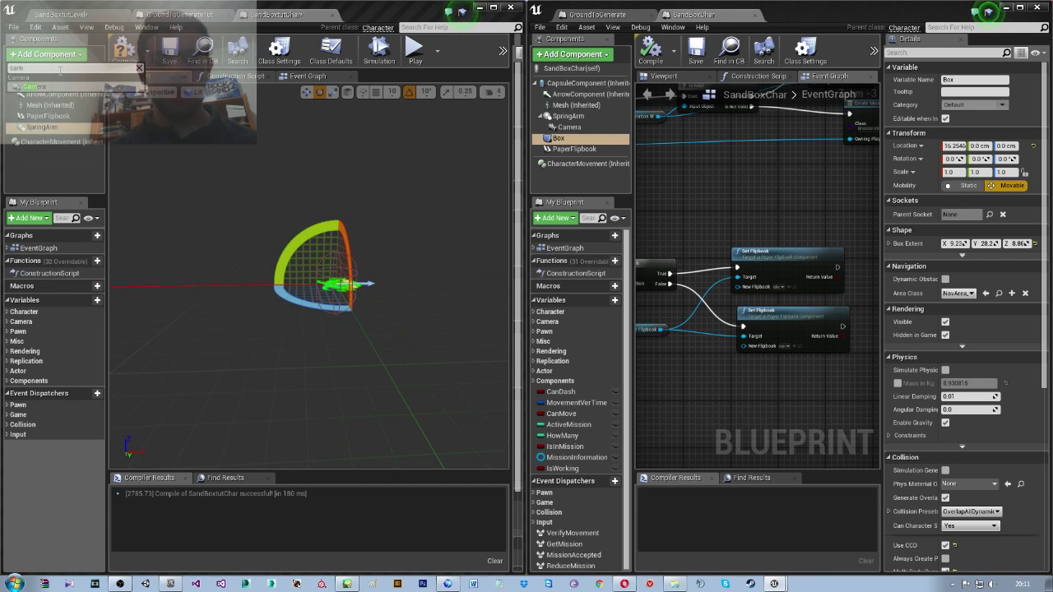
pyautogui.press('BackSpace')
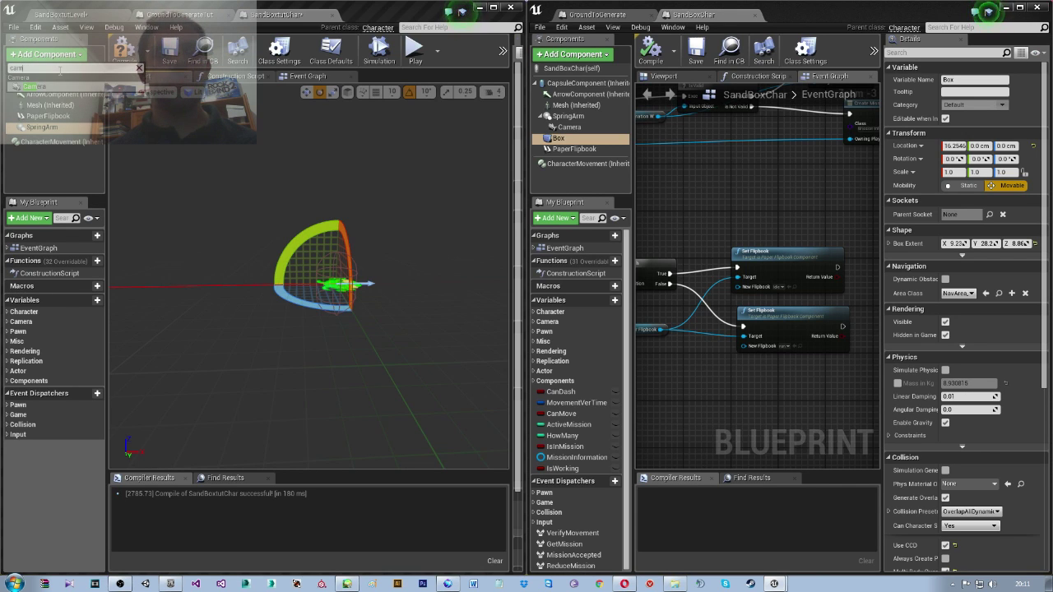
pyautogui.press('Return')
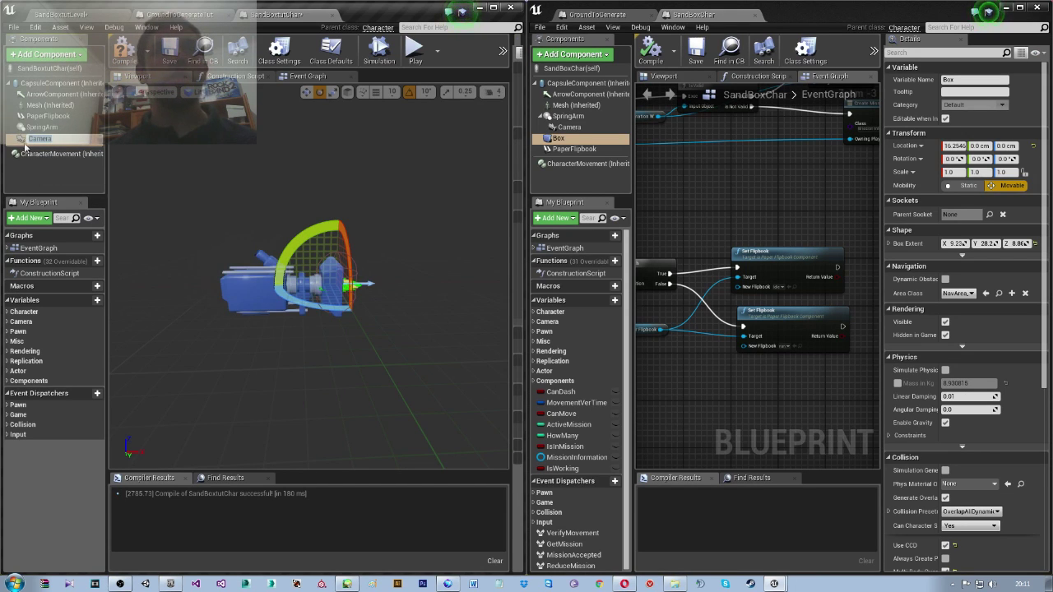
# Attach the Camera under the SpringArm and pitch the SpringArm to -80.
pyautogui.moveTo(28, 139); pyautogui.dragTo(33, 128)
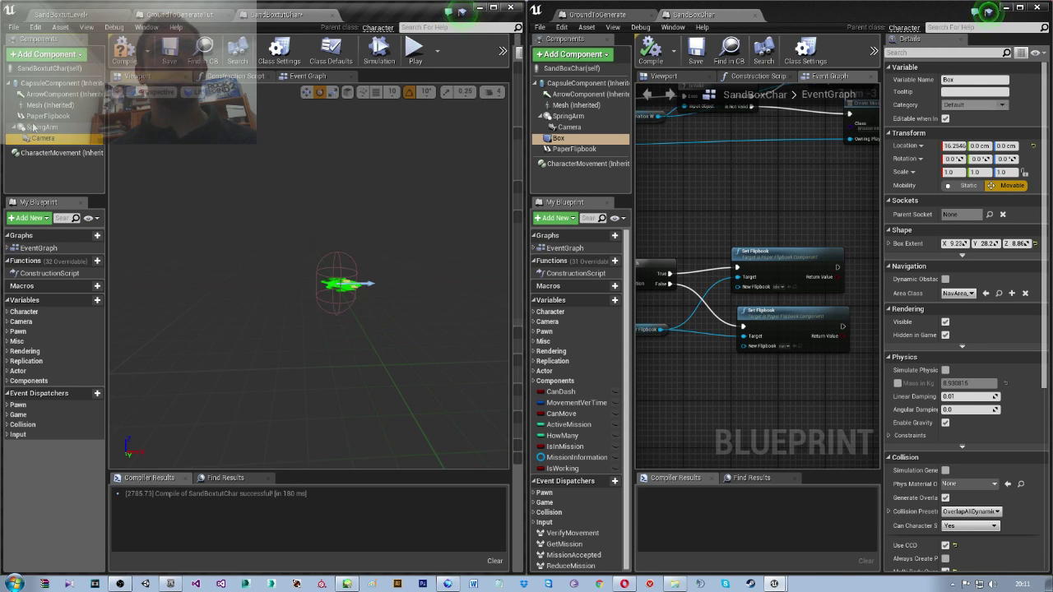
pyautogui.scroll(-3, 331, 227)
pyautogui.click(68, 130)
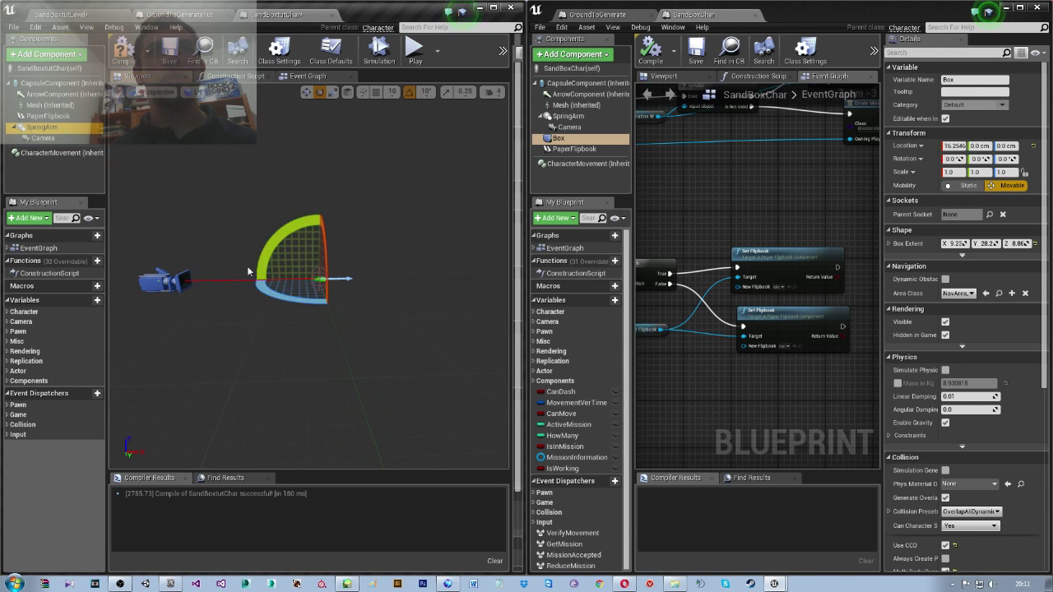
pyautogui.moveTo(277, 237)
pyautogui.mouseDown()
pyautogui.moveTo(328, 335)
pyautogui.moveTo(258, 301)
pyautogui.moveTo(349, 330)
pyautogui.moveTo(318, 335)
pyautogui.mouseUp()
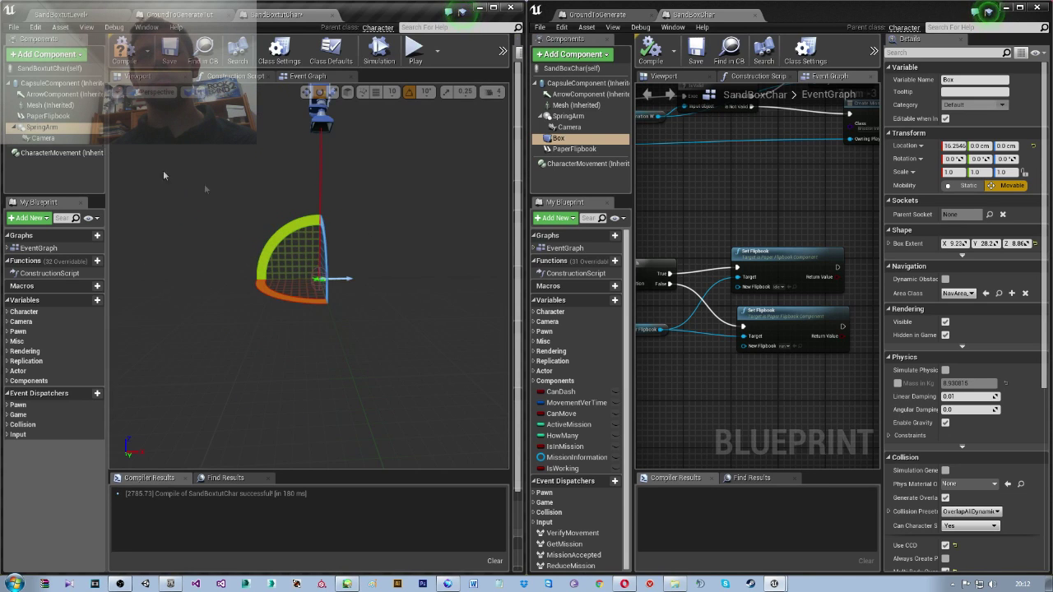
# Compile the SandBoxtutChar blueprint while orbiting the preview.
pyautogui.moveTo(207, 189); pyautogui.dragTo(210, 164)
pyautogui.click(124, 51)
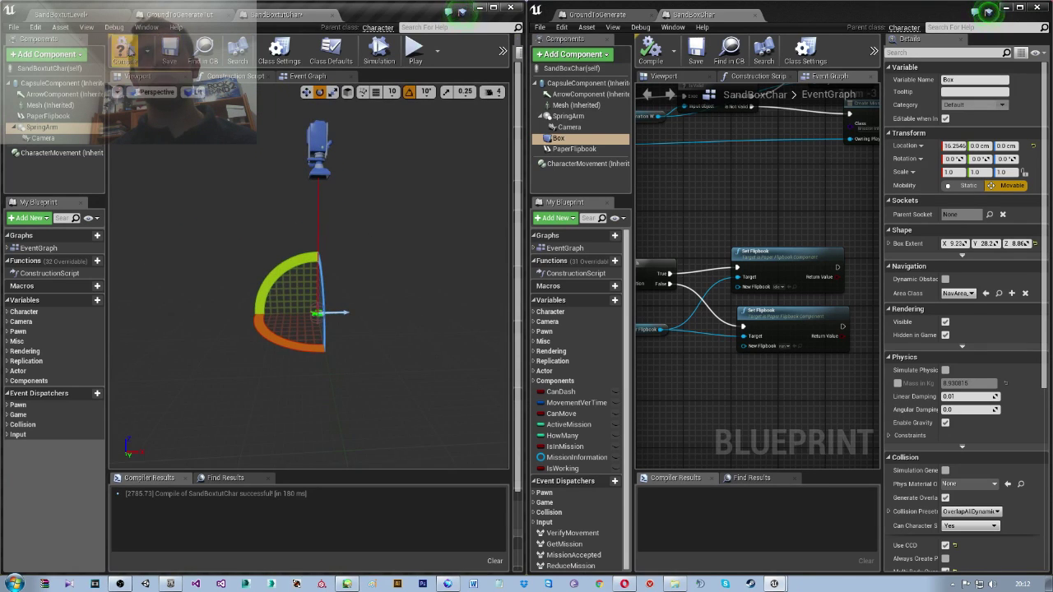
pyautogui.moveTo(127, 225); pyautogui.dragTo(127, 224, button='right')
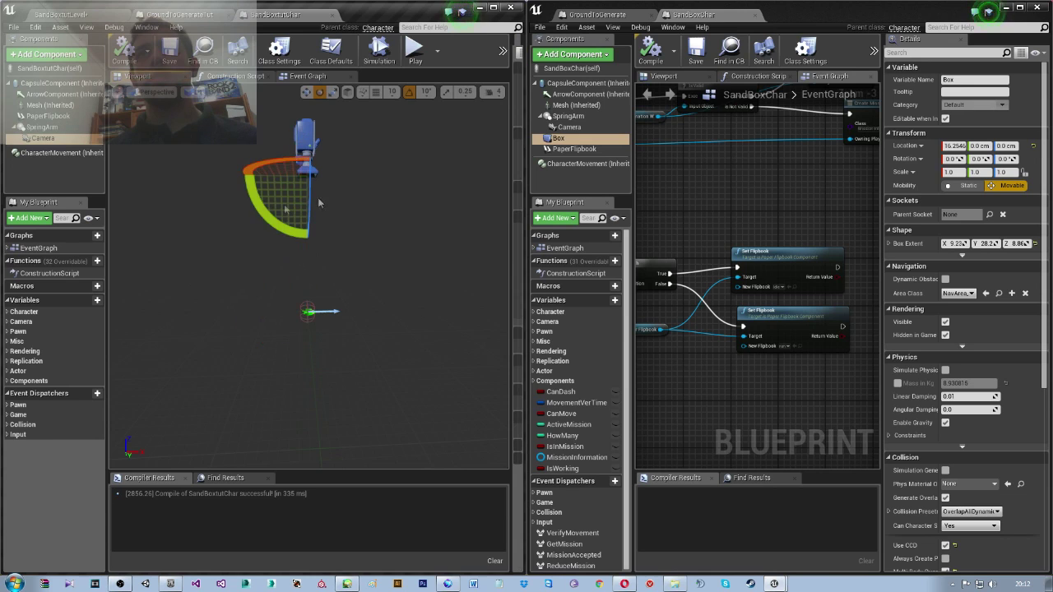
# Give the SpringArm a 600 arm length, no collision test, and no pitch, yaw or roll inheritance.
pyautogui.click(85, 165)
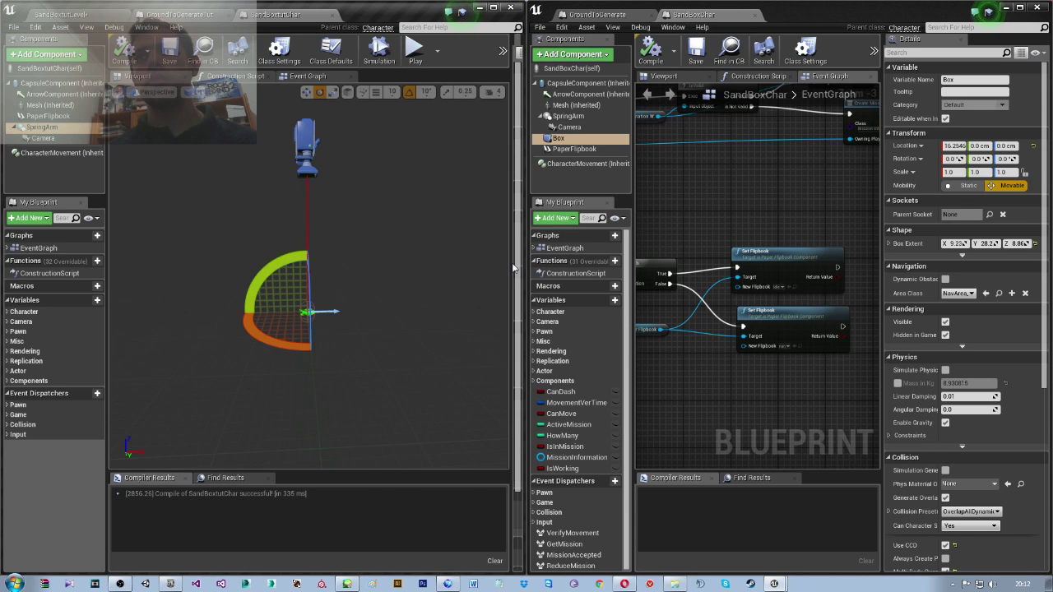
pyautogui.moveTo(513, 269); pyautogui.dragTo(327, 247)
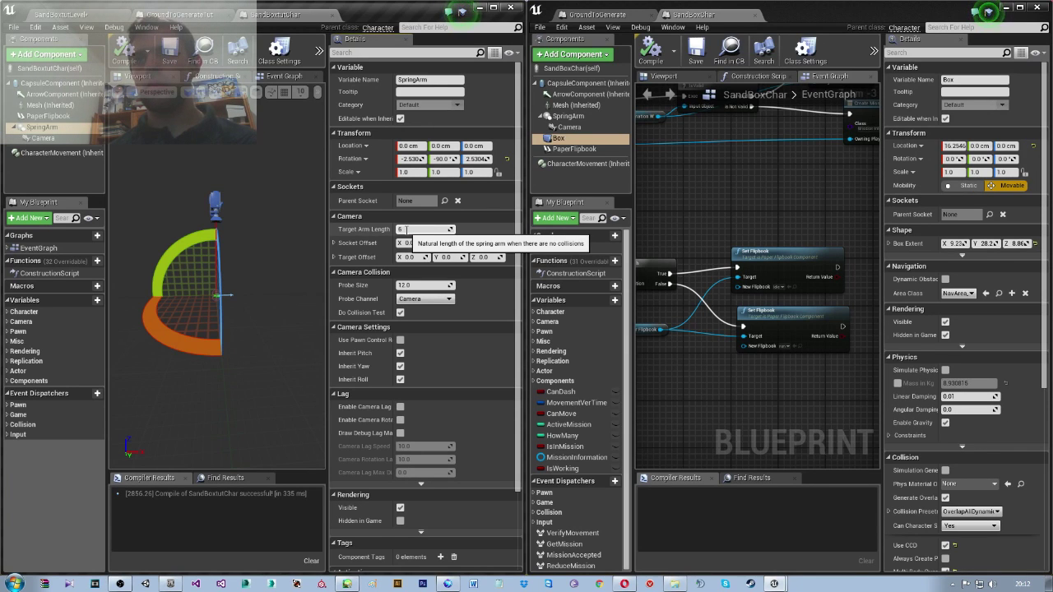
pyautogui.click(400, 313)
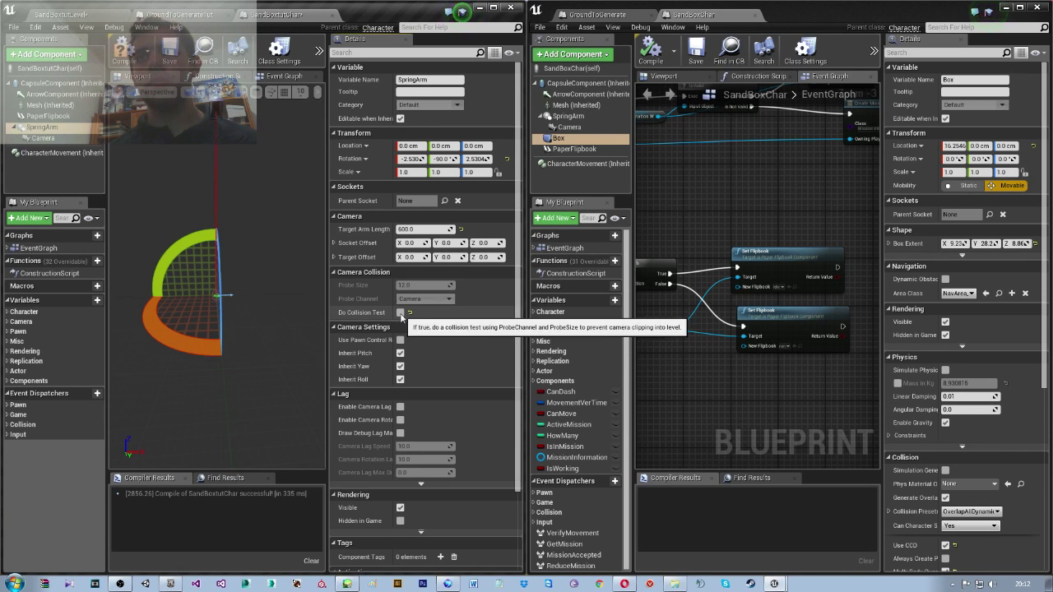
pyautogui.click(400, 366)
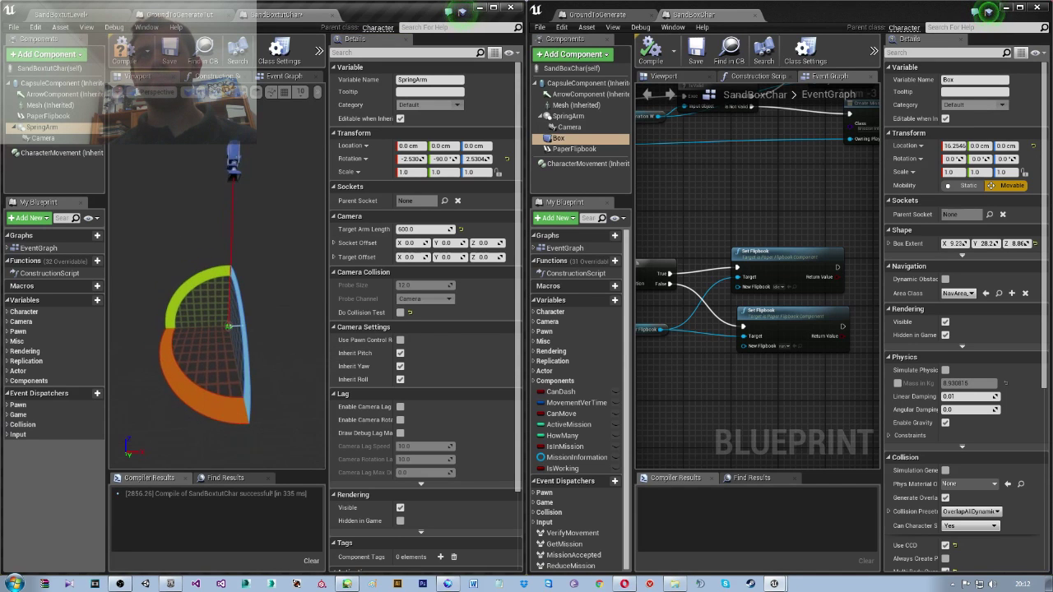
pyautogui.click(402, 353)
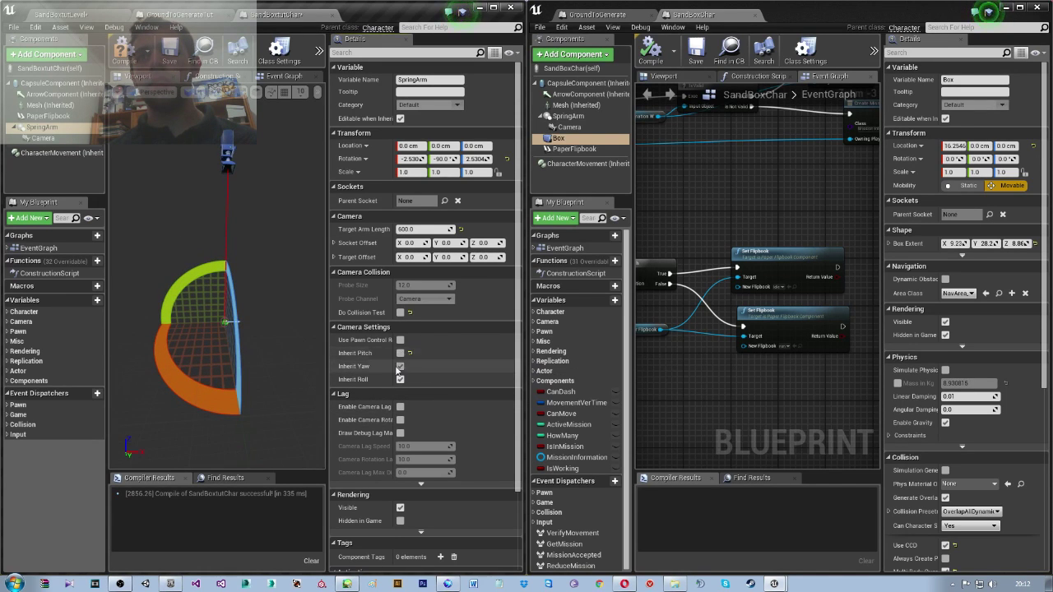
pyautogui.click(400, 366)
pyautogui.click(401, 379)
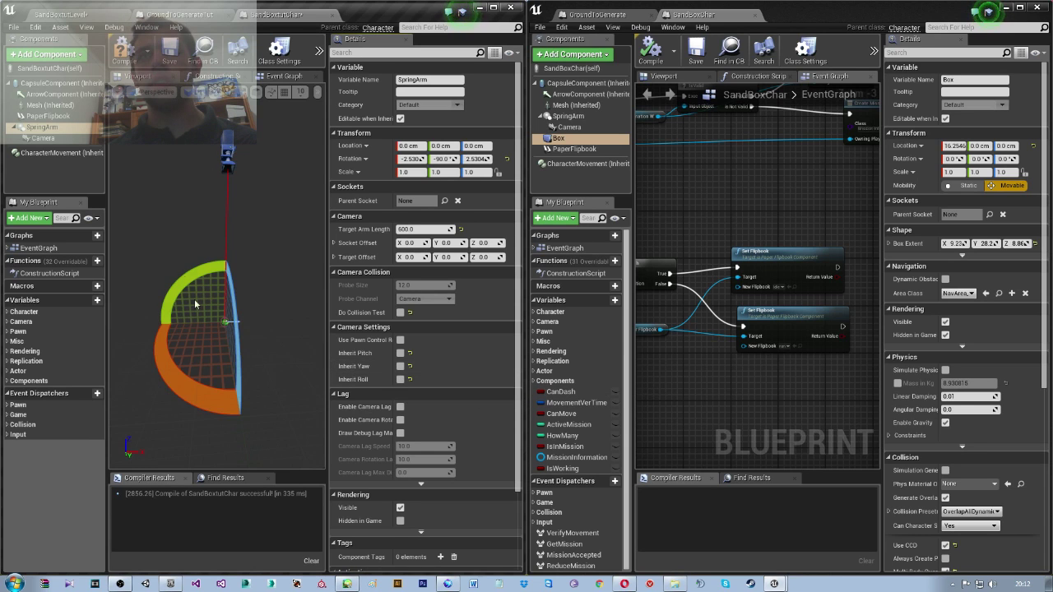
# Enable Orient Rotation to Movement, disable Use Controller Rotation Yaw, and save the blueprint.
pyautogui.click(58, 153)
pyautogui.click(400, 269)
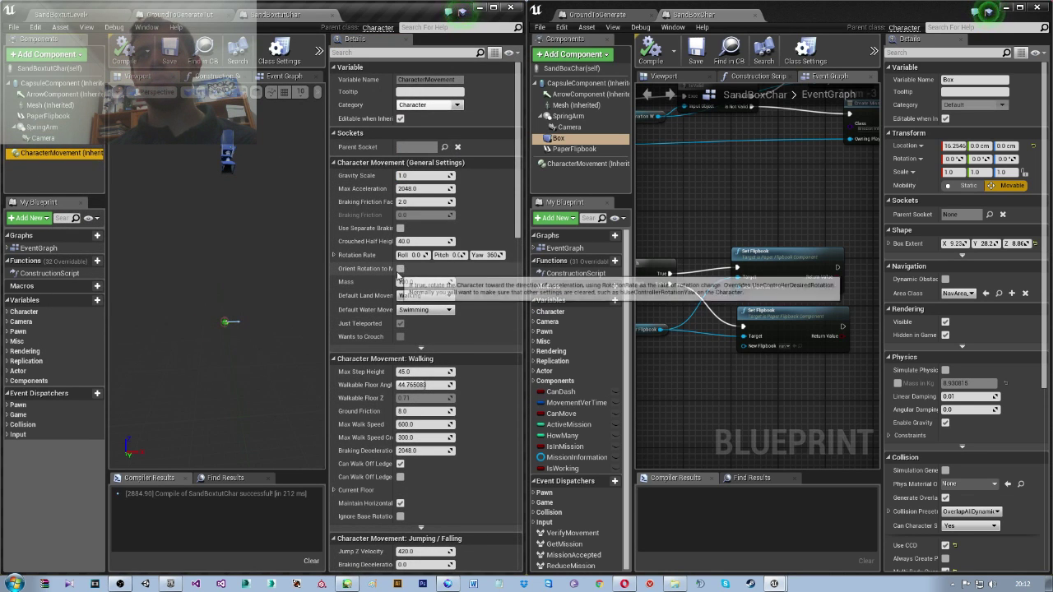
pyautogui.click(50, 68)
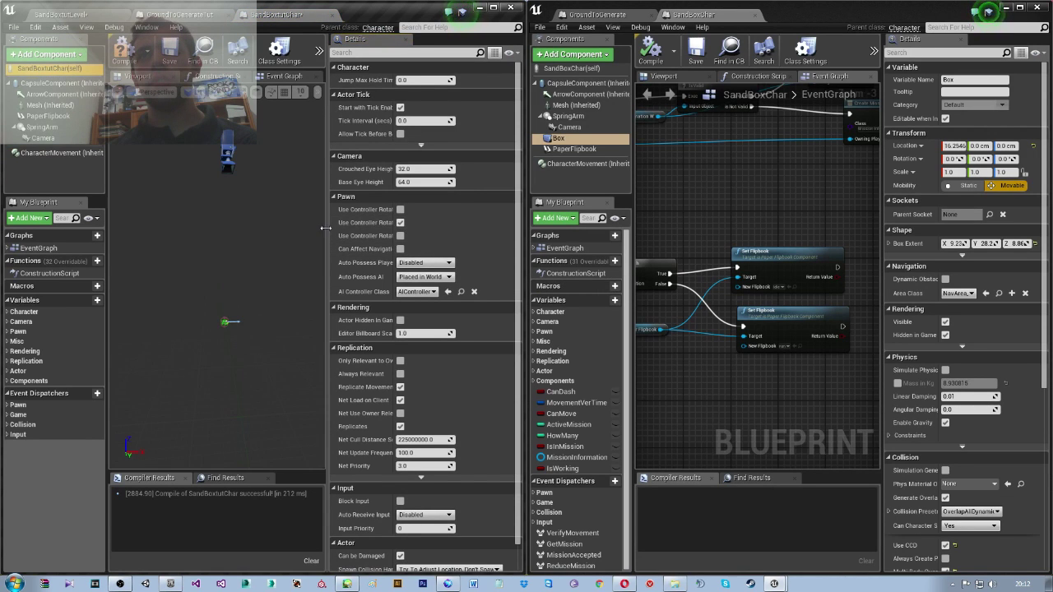
pyautogui.moveTo(327, 227)
pyautogui.mouseDown()
pyautogui.moveTo(238, 228)
pyautogui.moveTo(271, 228)
pyautogui.mouseUp()
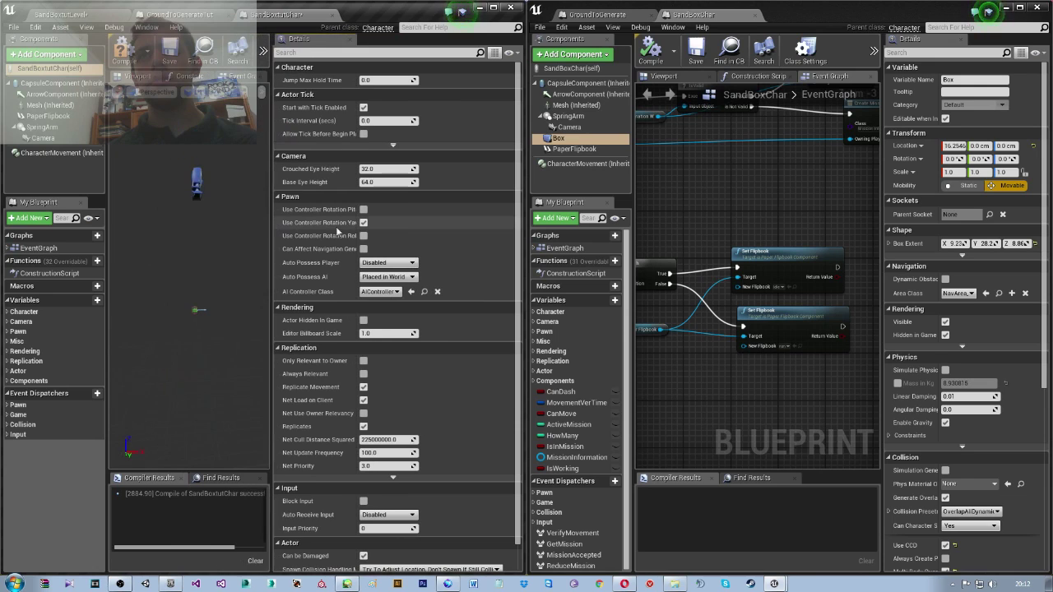
pyautogui.click(363, 223)
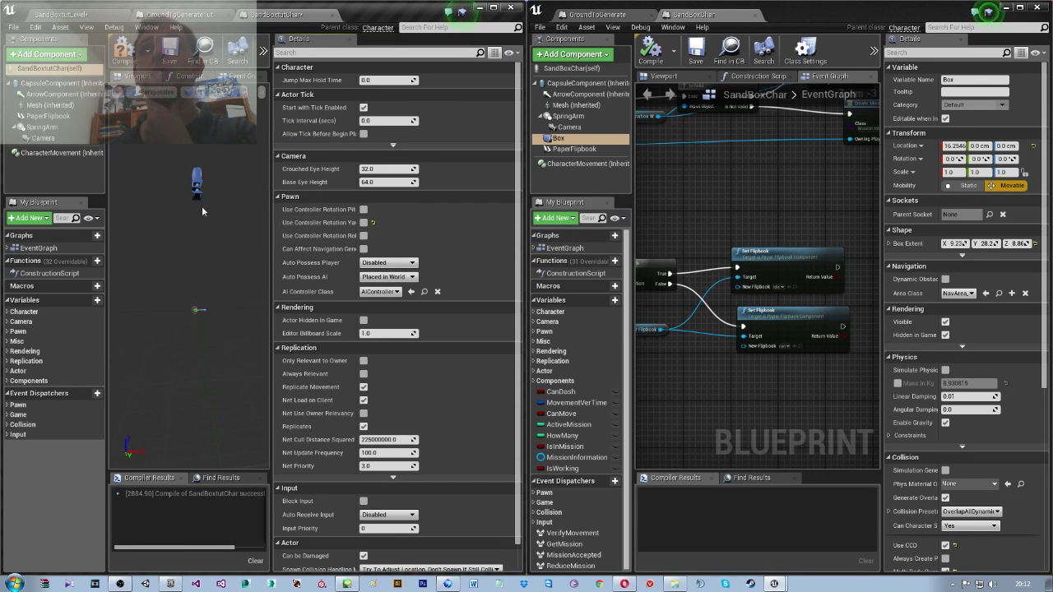
pyautogui.click(169, 51)
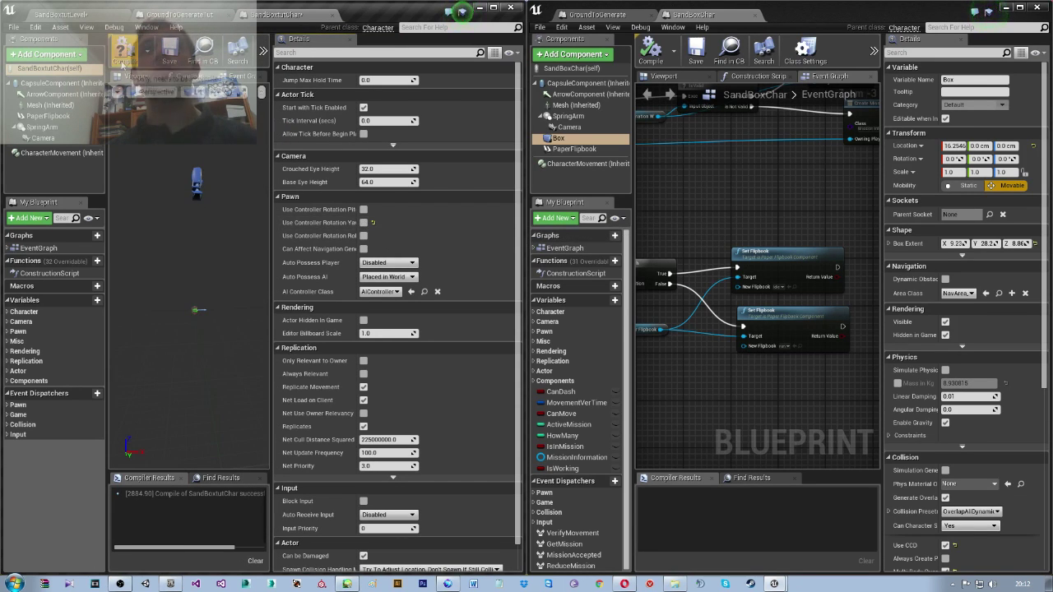
# Compare SandBoxChar's SpringArm, Camera, Capsule, class default and CharacterMovement settings, then return to SandBoxtutChar.
pyautogui.click(563, 119)
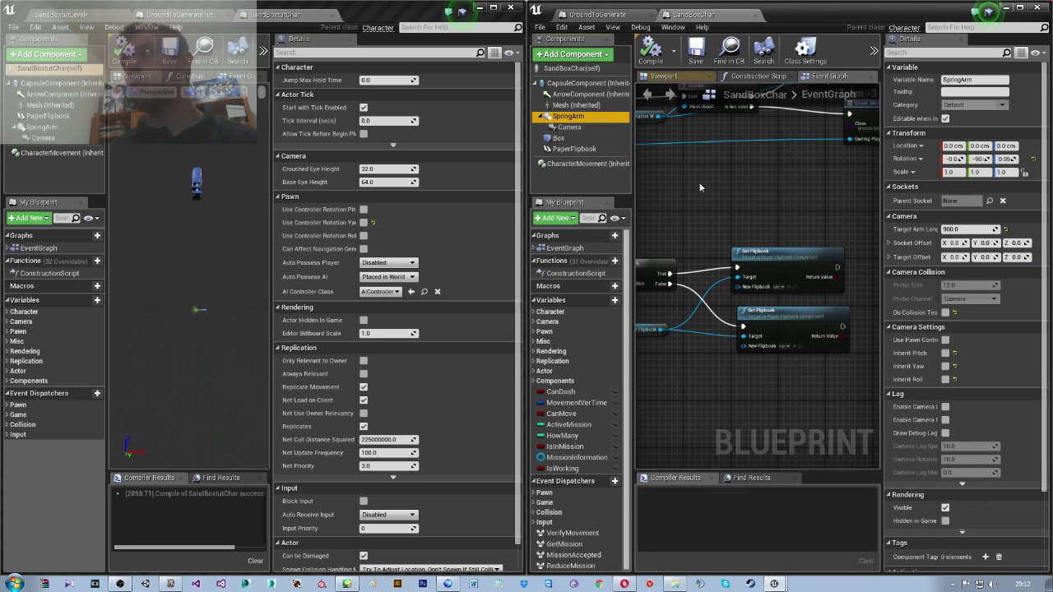
pyautogui.click(562, 130)
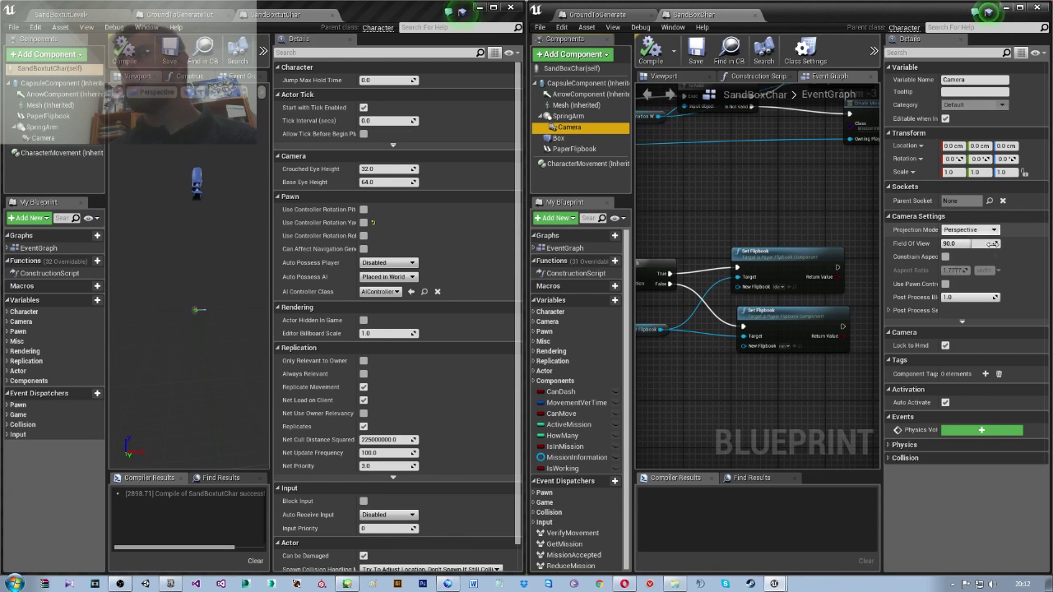
pyautogui.click(584, 83)
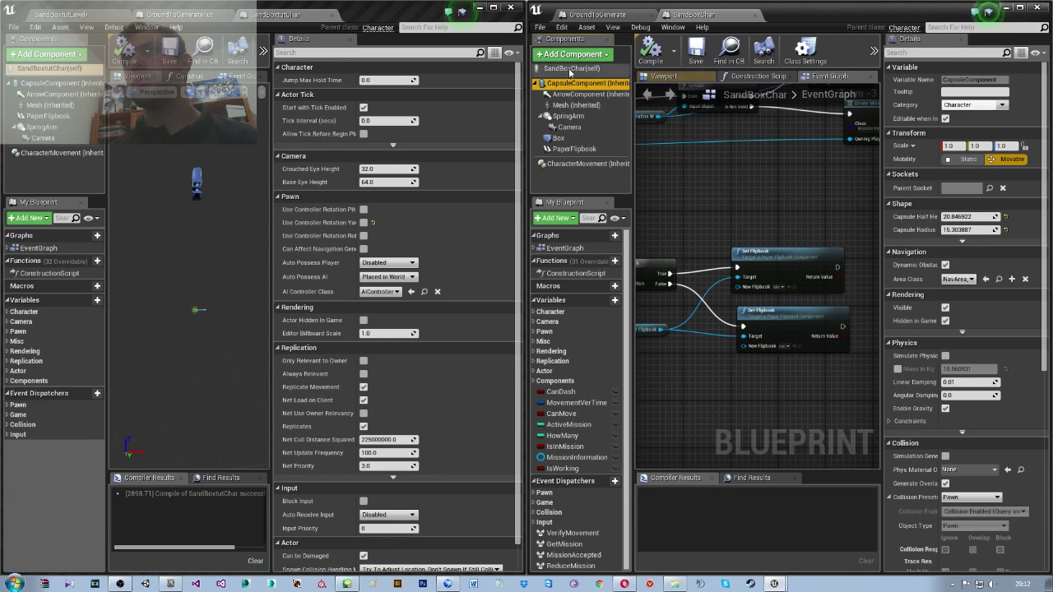
pyautogui.click(570, 69)
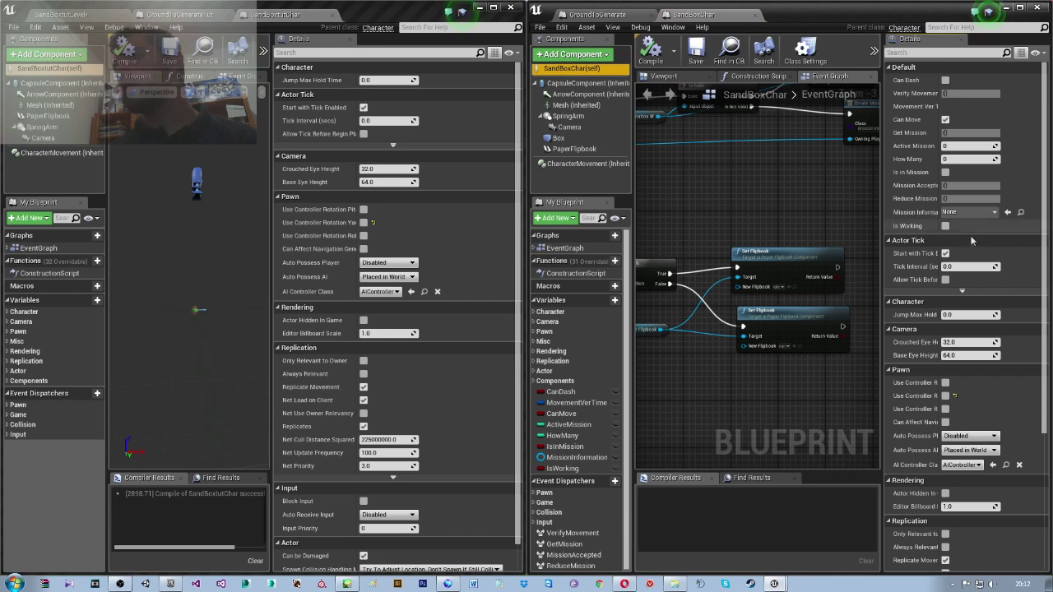
pyautogui.scroll(-1, 958, 247)
pyautogui.scroll(-1, 942, 296)
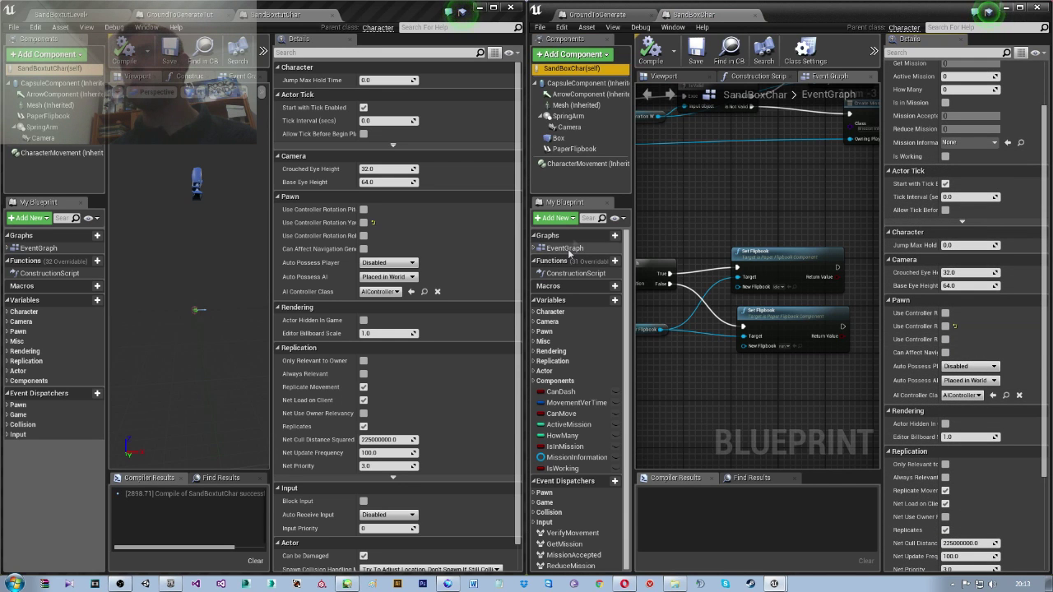
pyautogui.click(580, 163)
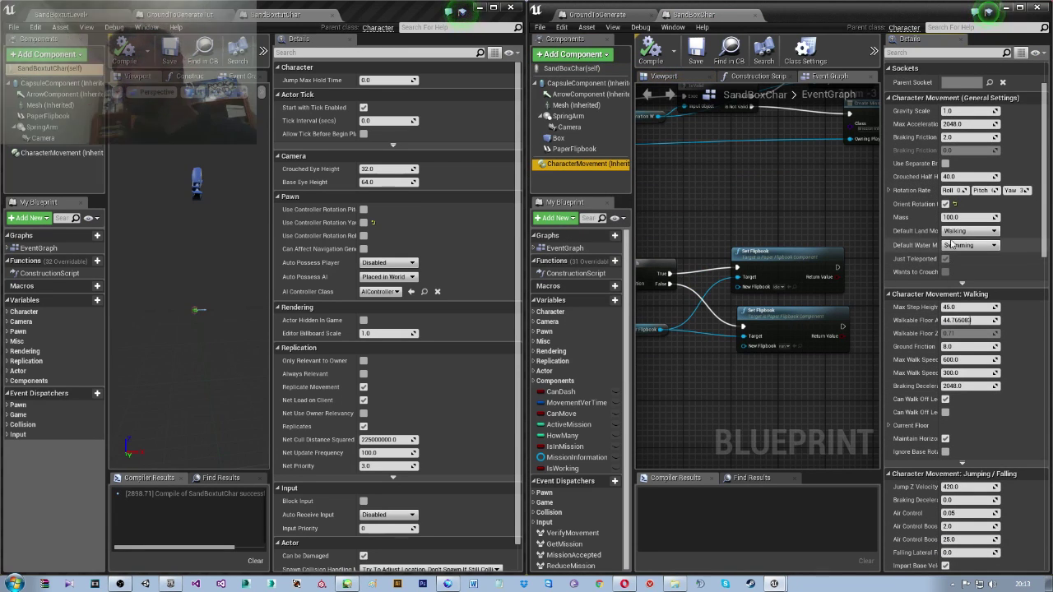
pyautogui.click(572, 116)
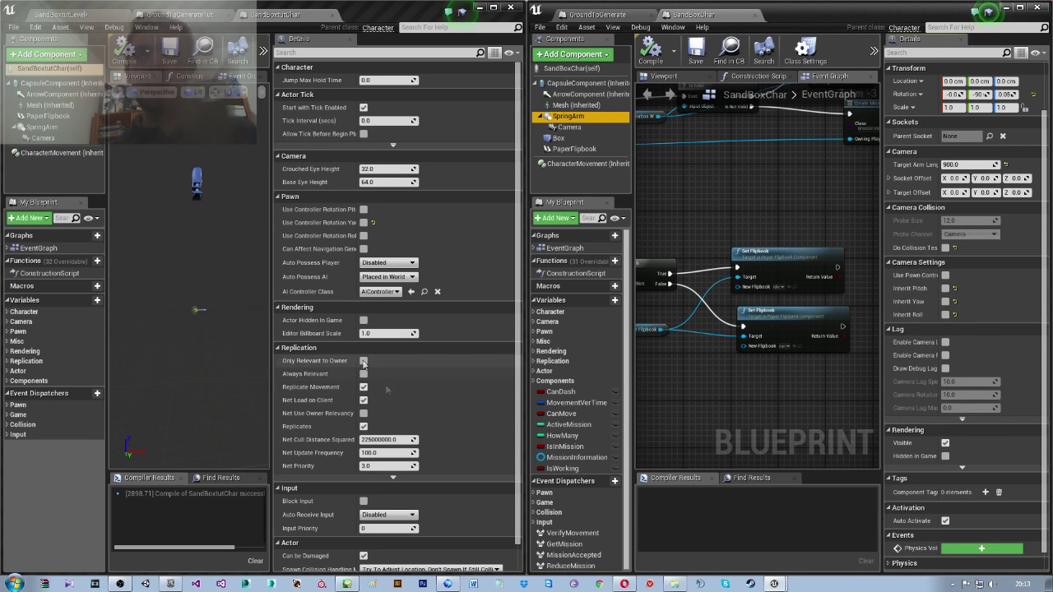
pyautogui.click(140, 305)
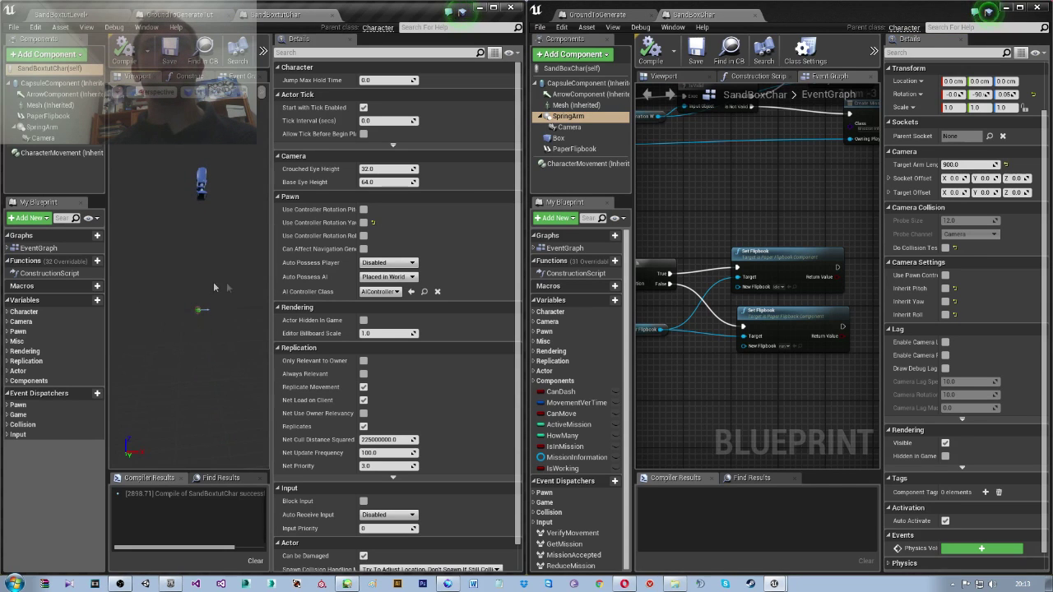
# Narrow the Details panel and zoom SandBoxChar's Event Graph out.
pyautogui.moveTo(271, 317); pyautogui.dragTo(421, 317)
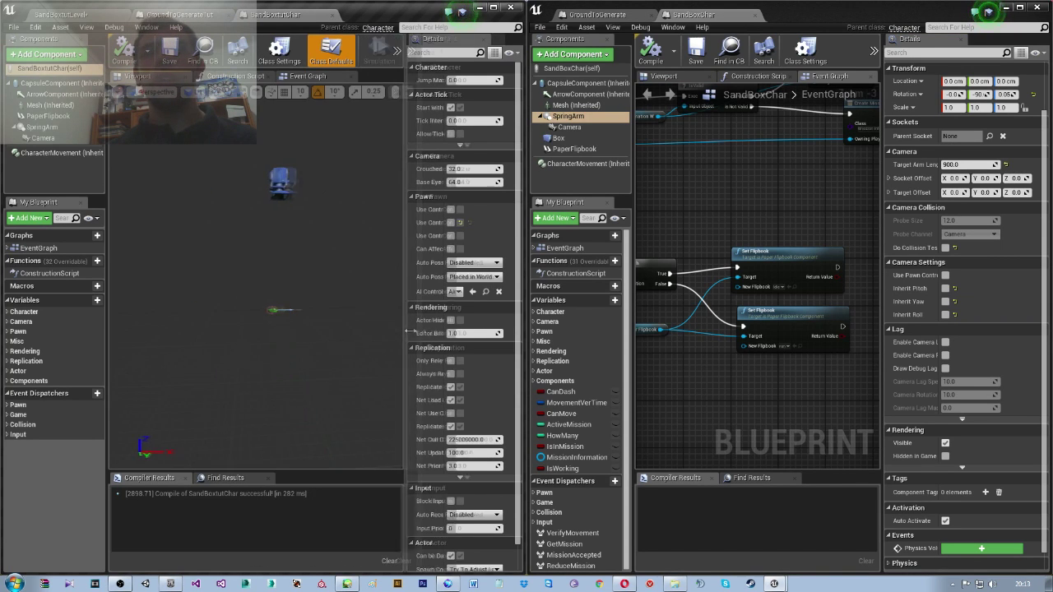
pyautogui.scroll(-9, 732, 325)
pyautogui.scroll(7, 732, 325)
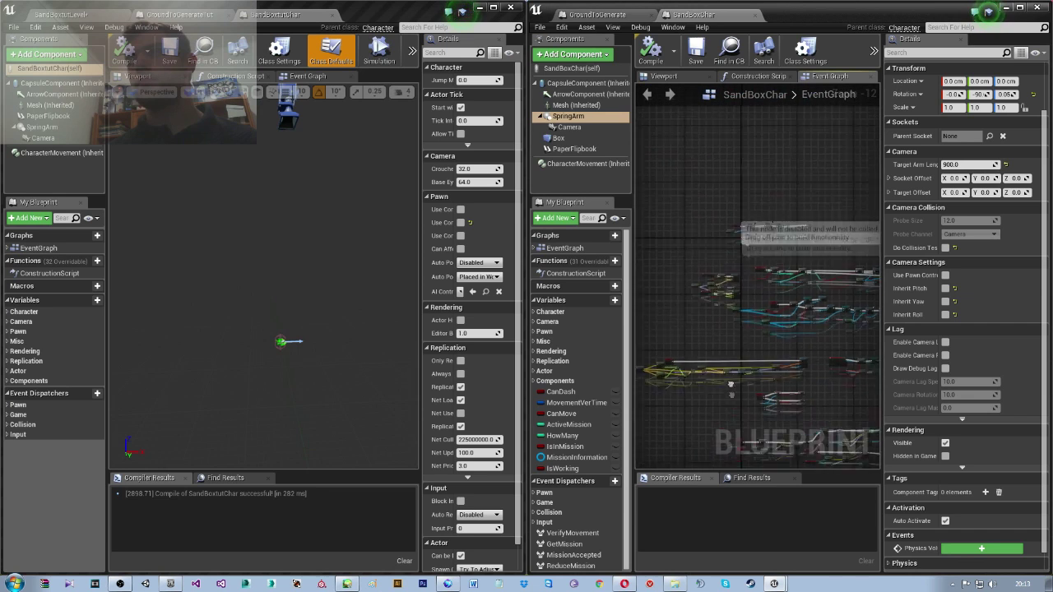
pyautogui.scroll(1, 701, 320)
pyautogui.scroll(1, 695, 333)
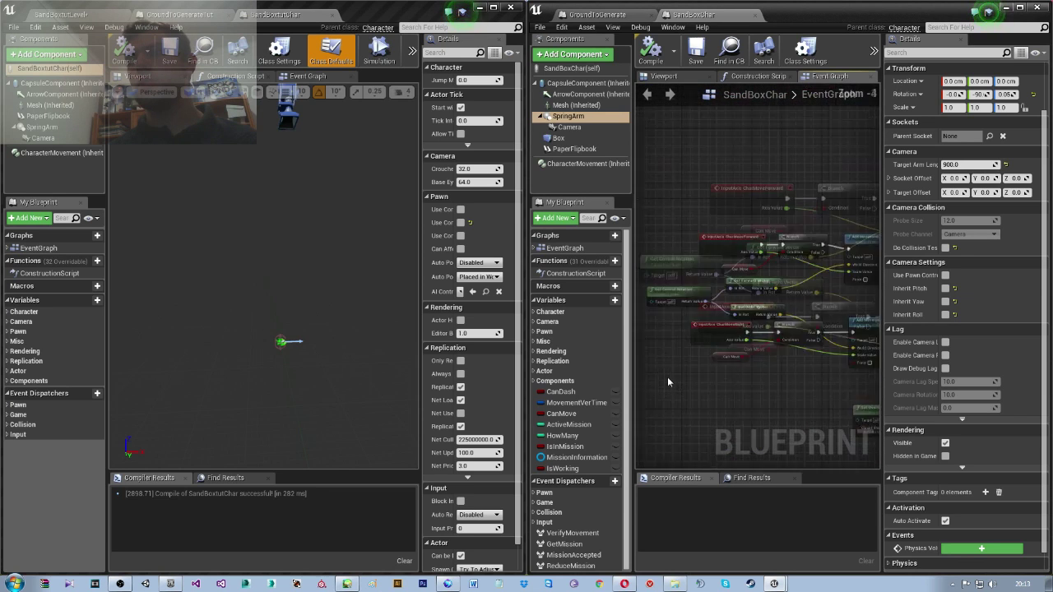
pyautogui.scroll(1, 682, 354)
# Frame the CharMoveForward and CharMoveRight input nodes and place the Can Move getter below CharMoveRight.
pyautogui.moveTo(675, 376); pyautogui.dragTo(693, 376, button='right')
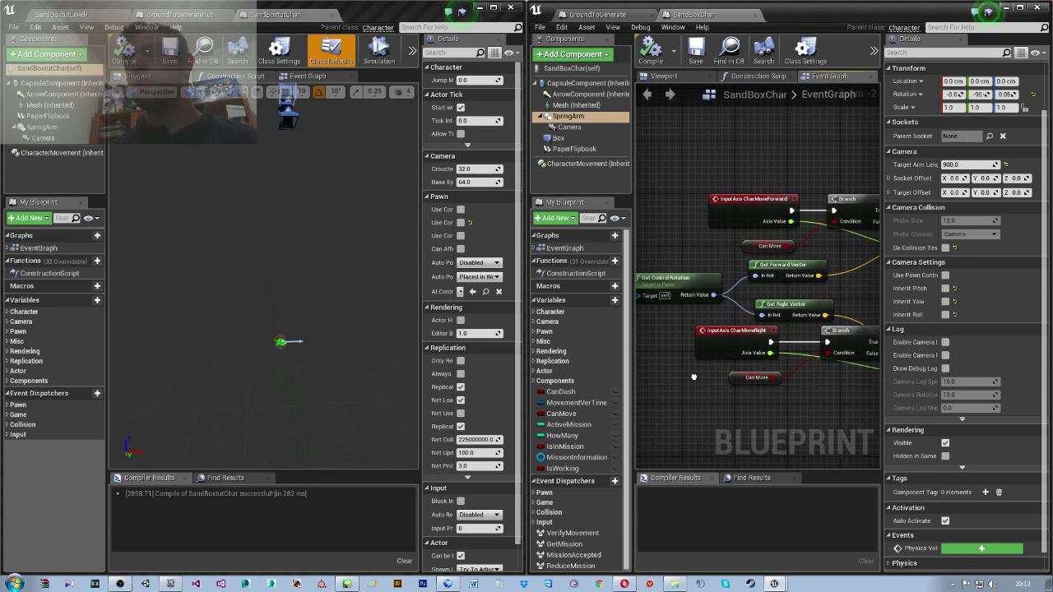
pyautogui.scroll(-2, 693, 377)
pyautogui.scroll(-2, 707, 361)
pyautogui.scroll(2, 757, 321)
pyautogui.scroll(2, 775, 304)
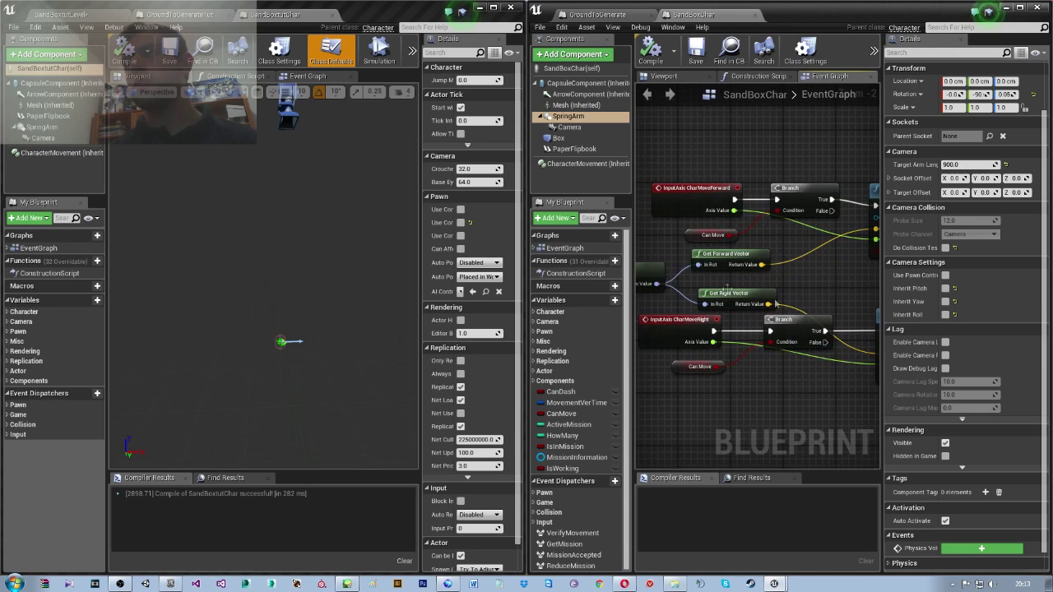
pyautogui.moveTo(774, 305); pyautogui.dragTo(760, 292, button='right')
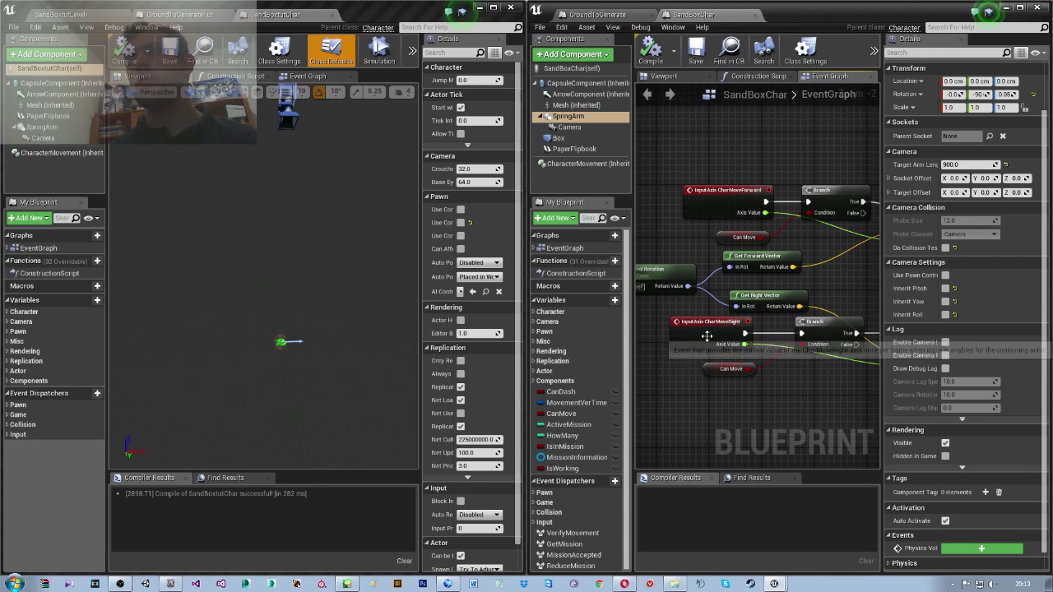
pyautogui.click(705, 366)
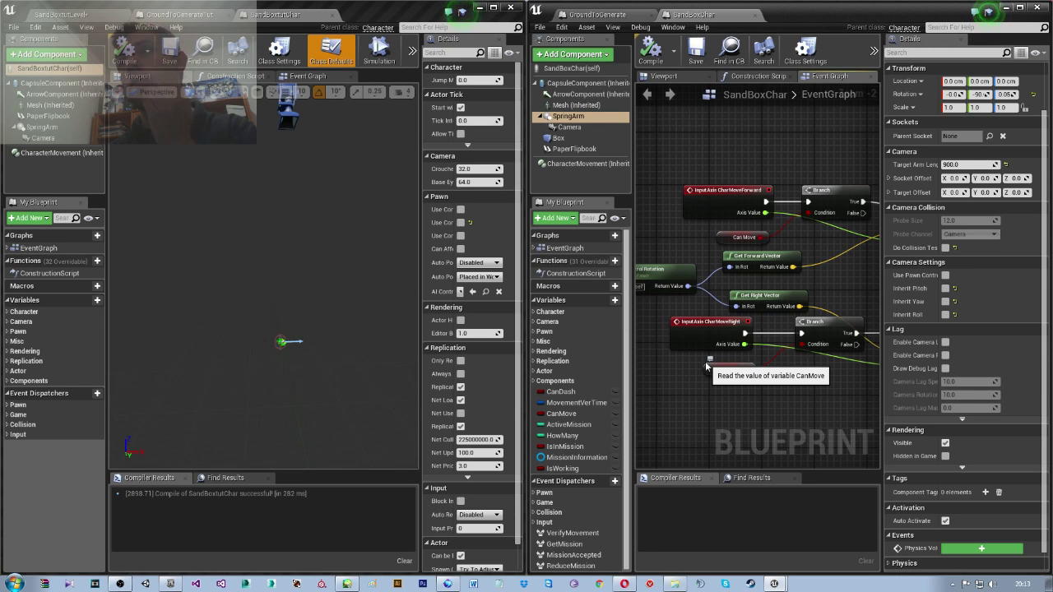
pyautogui.keyDown('ctrl'); pyautogui.moveTo(705, 361); pyautogui.dragTo(705, 361); pyautogui.keyUp('ctrl')
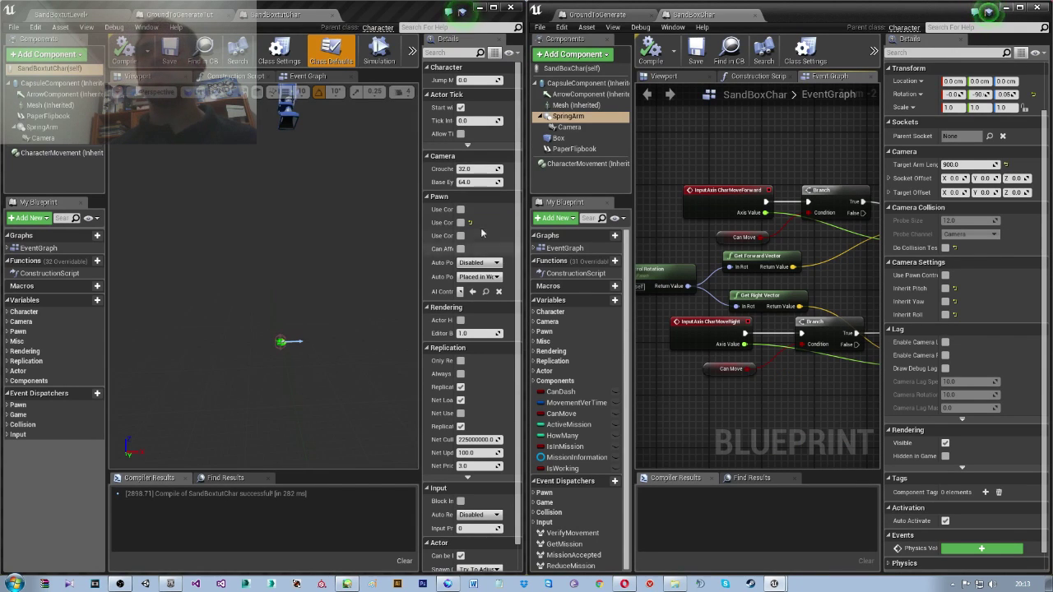
# Open Project Settings at the Engine Input section.
pyautogui.click(35, 27)
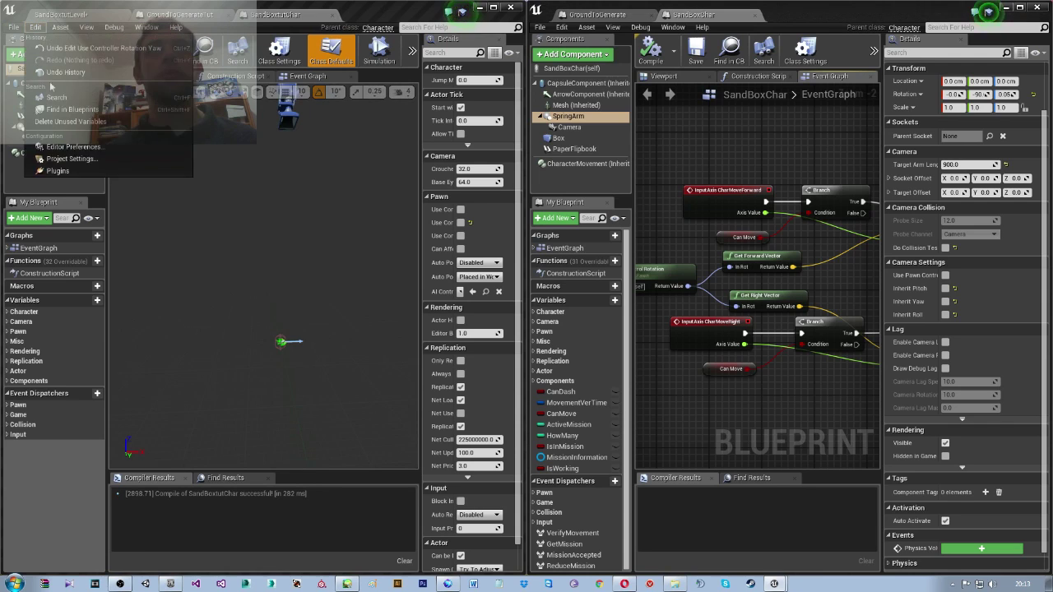
pyautogui.click(73, 159)
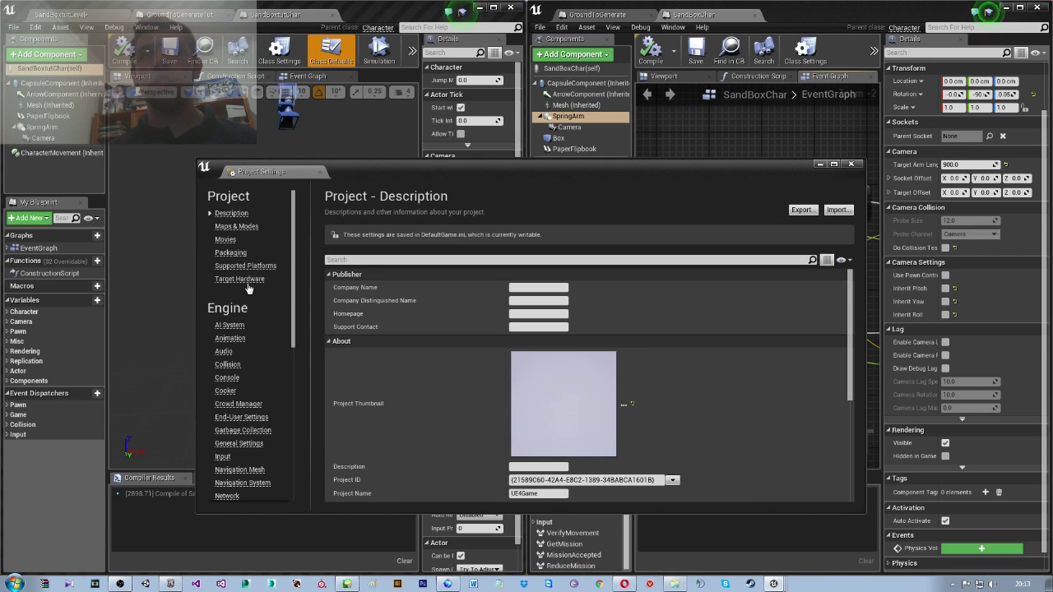
pyautogui.click(224, 456)
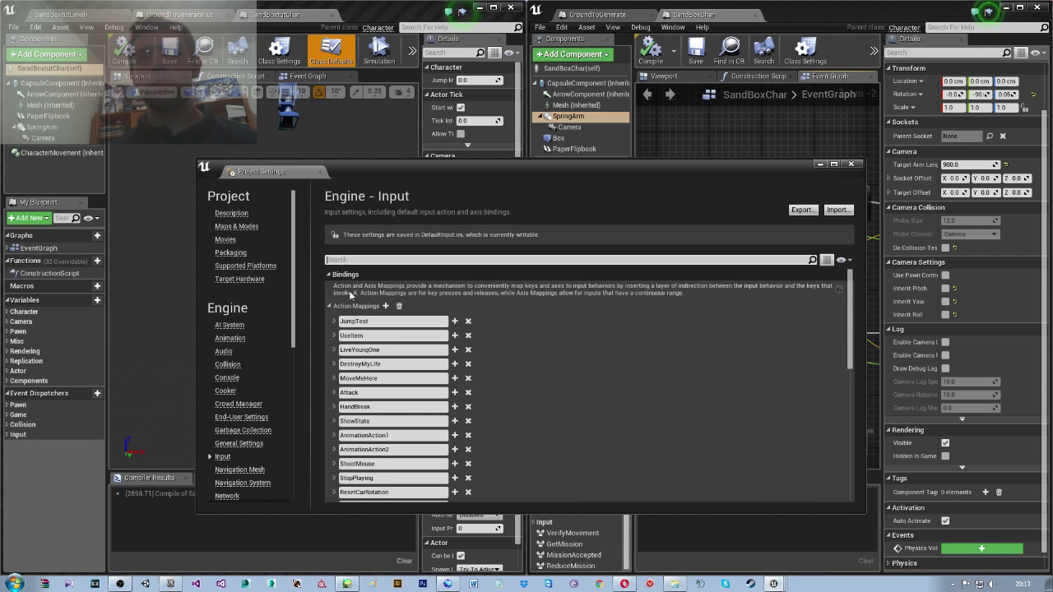
pyautogui.scroll(-5, 411, 379)
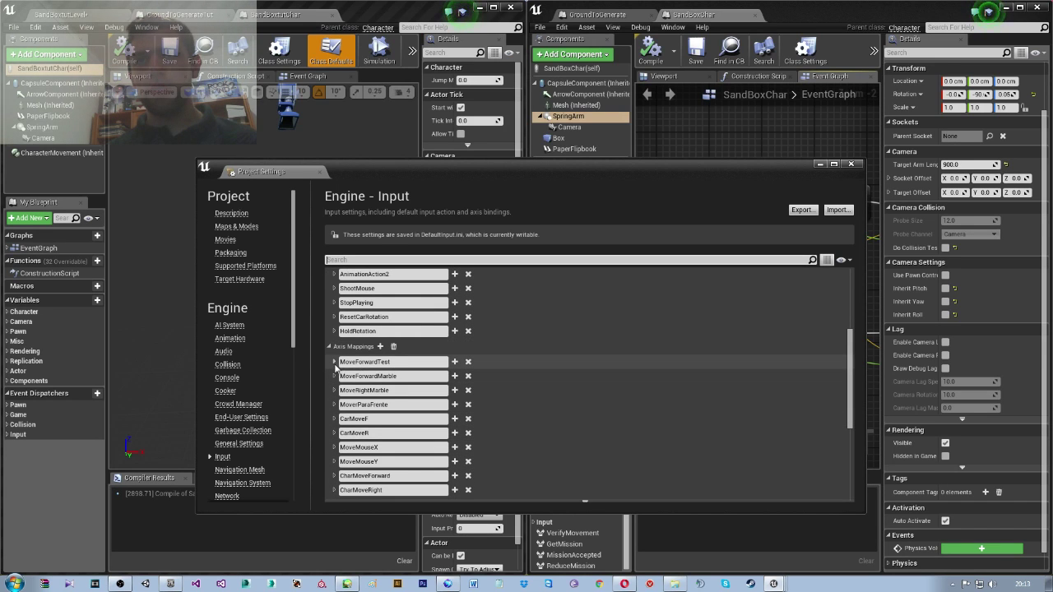
# Check the CharMoveForward (W/S) and CharMoveRight (D/A) axis mappings, then close Project Settings.
pyautogui.click(334, 362)
pyautogui.click(334, 362)
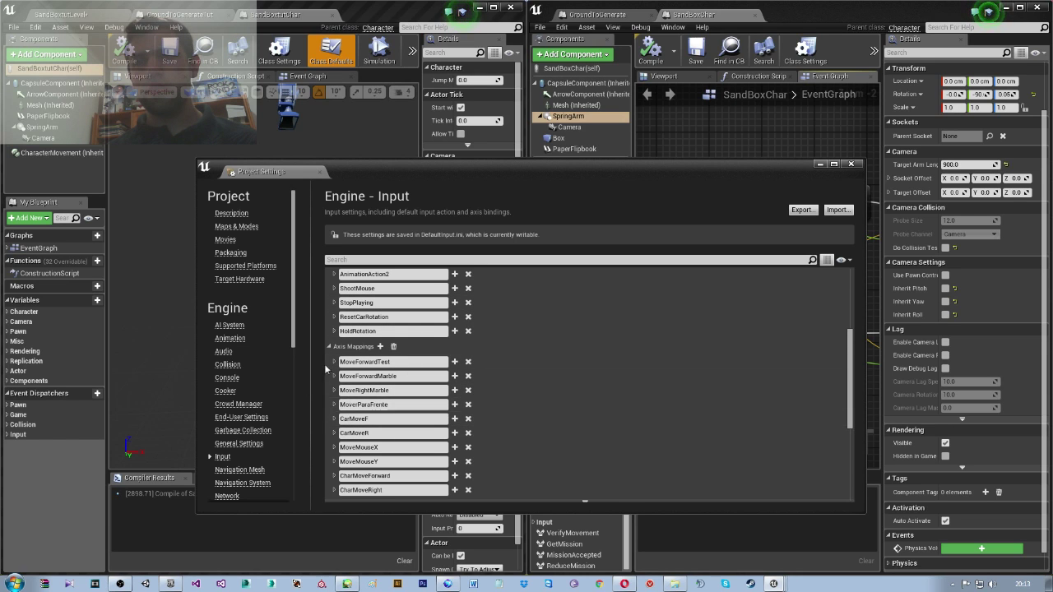
pyautogui.scroll(-2, 368, 475)
pyautogui.click(334, 423)
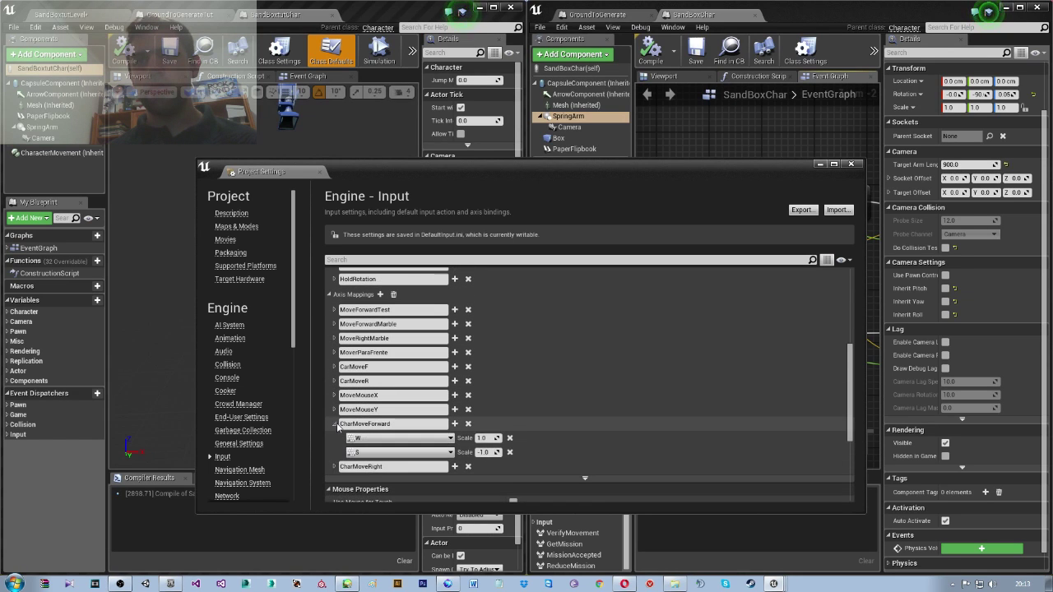
pyautogui.click(334, 467)
pyautogui.scroll(-2, 411, 468)
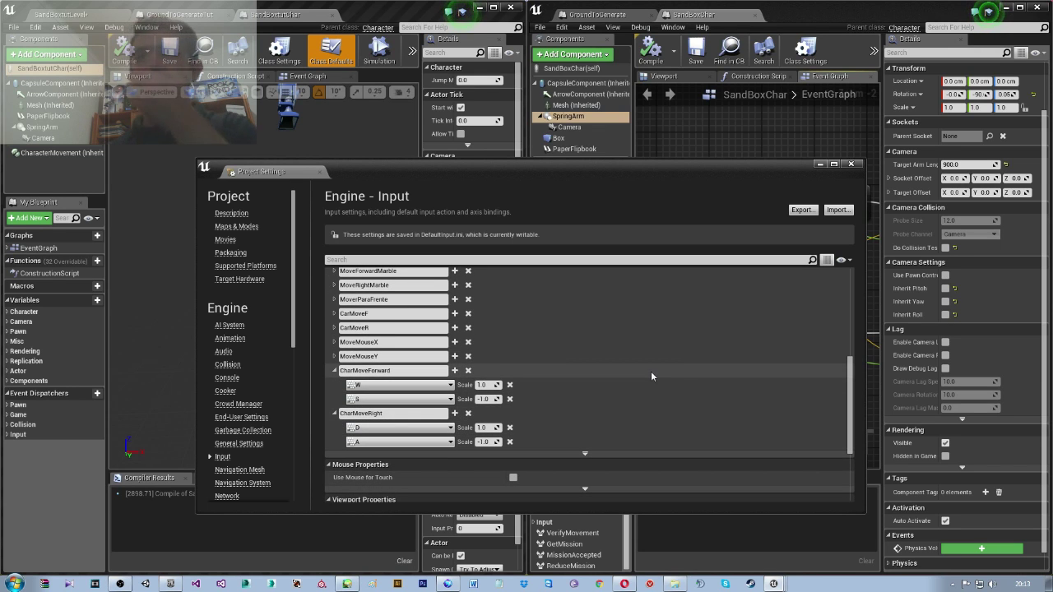
pyautogui.click(857, 165)
# Add an InputAxis CharMoveForward event node to the SandBoxtutChar event graph.
pyautogui.click(313, 76)
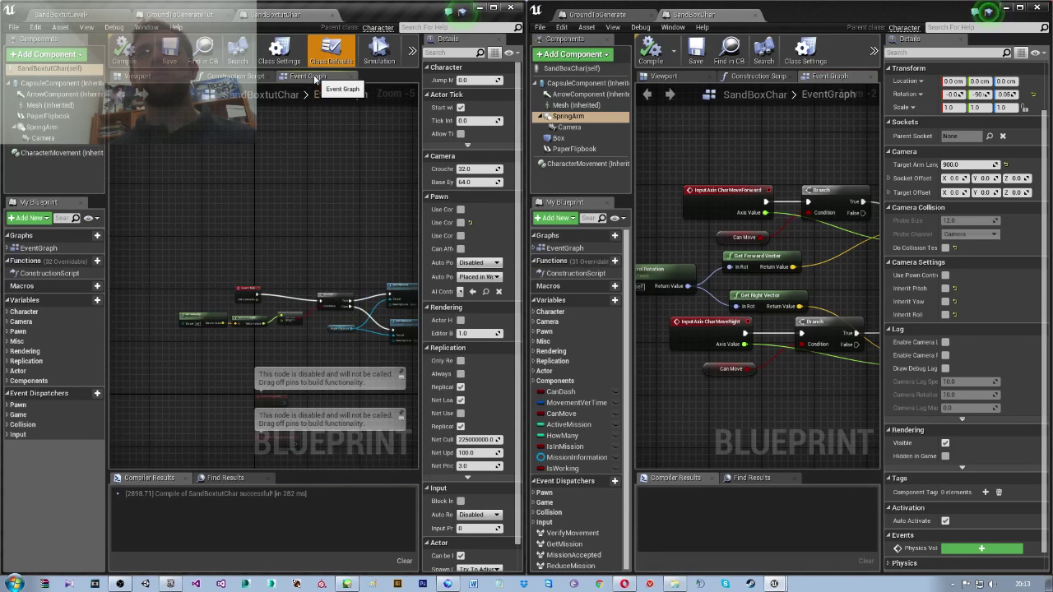
pyautogui.moveTo(252, 320); pyautogui.dragTo(263, 301, button='right')
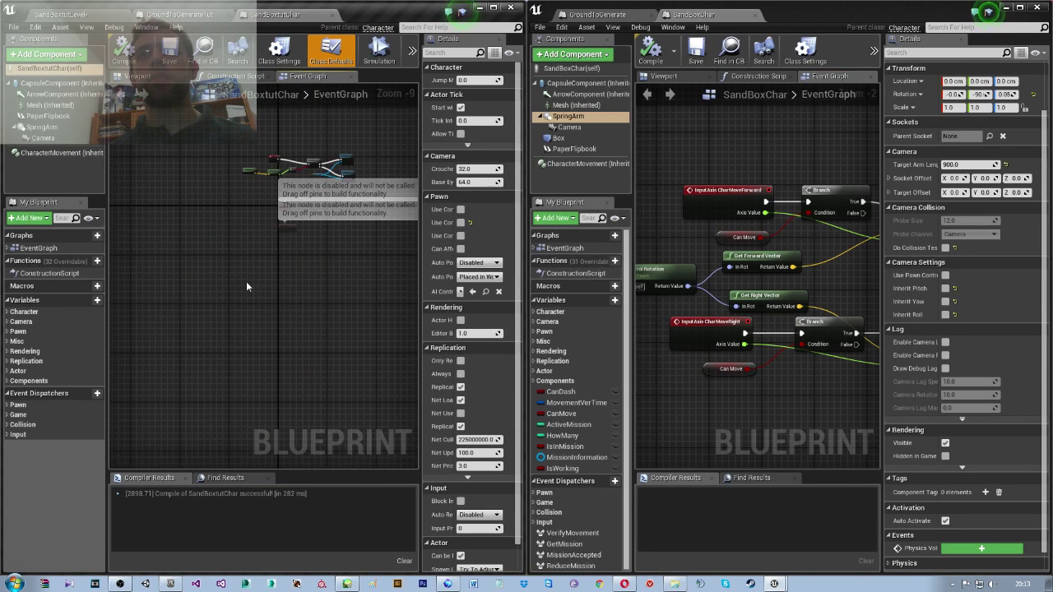
pyautogui.rightClick(245, 281)
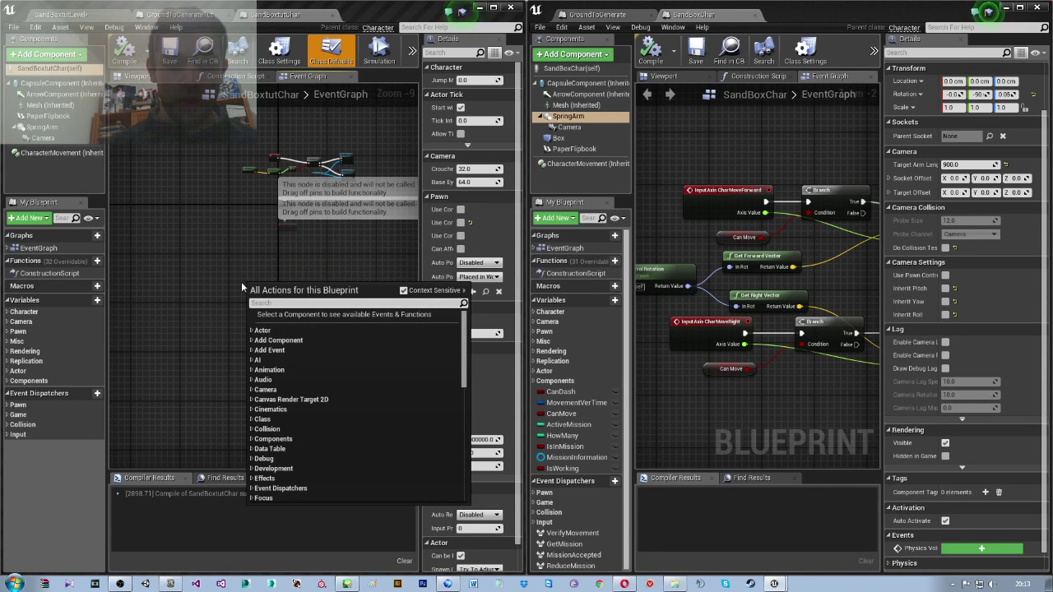
pyautogui.write('Chr')
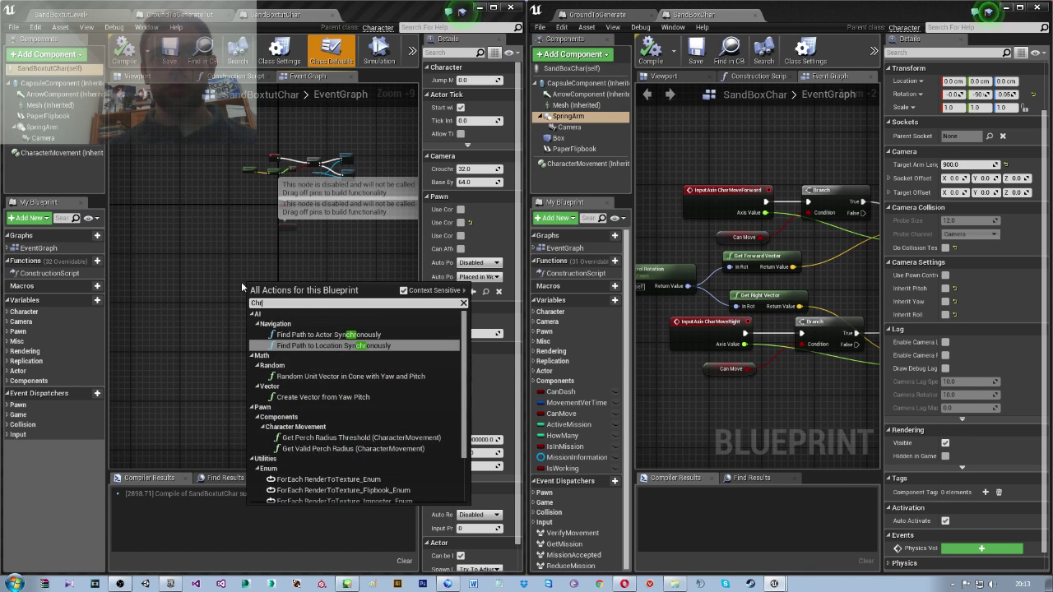
pyautogui.press('BackSpace')
pyautogui.write('armo')
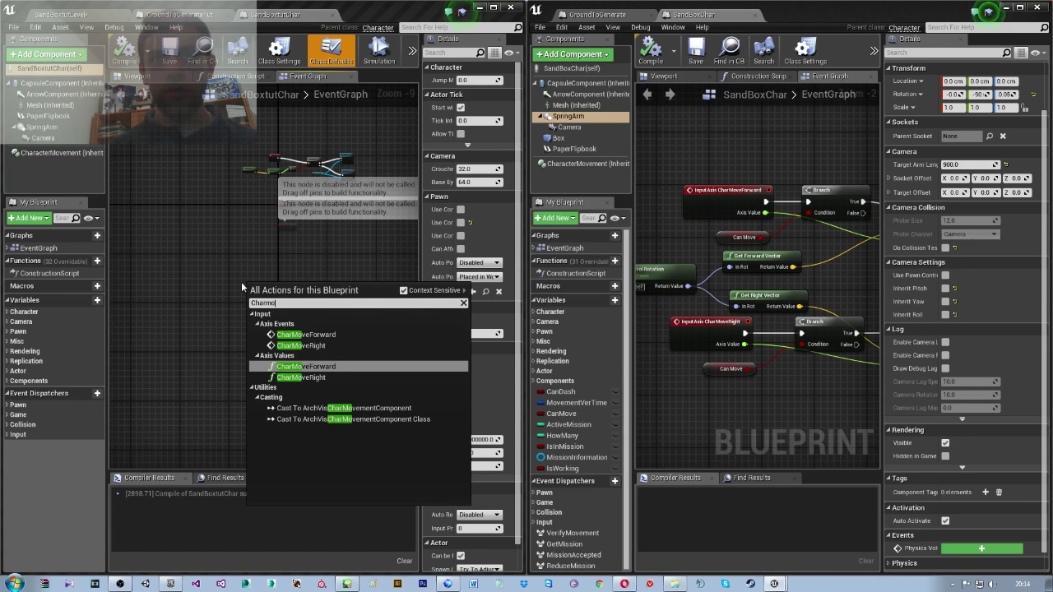
pyautogui.click(259, 330)
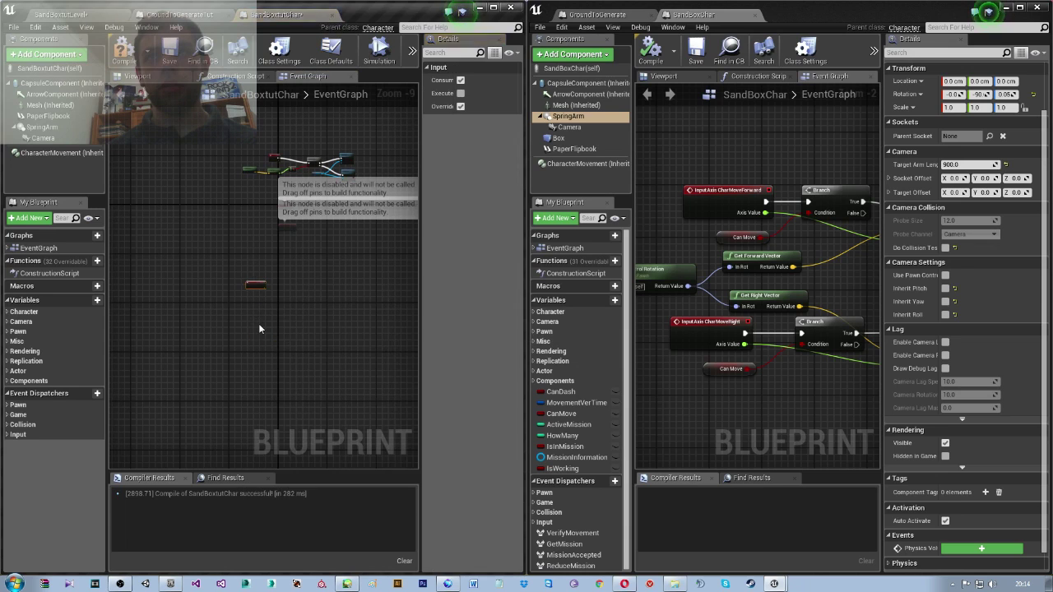
# Add an InputAxis CharMoveRight event node and place it near CharMoveForward.
pyautogui.rightClick(258, 324)
pyautogui.write('char')
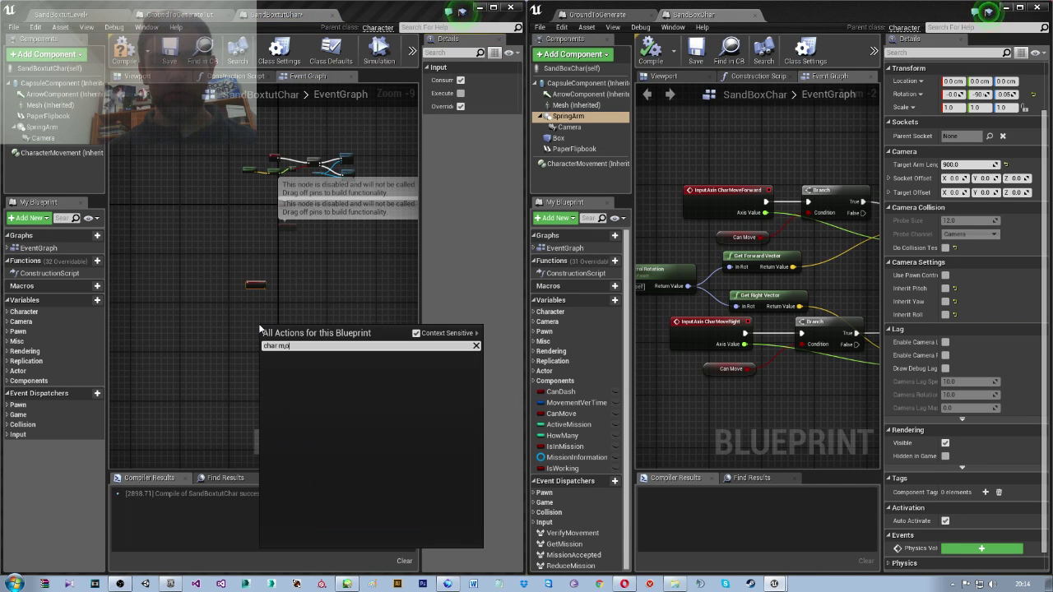
pyautogui.write(' move ri')
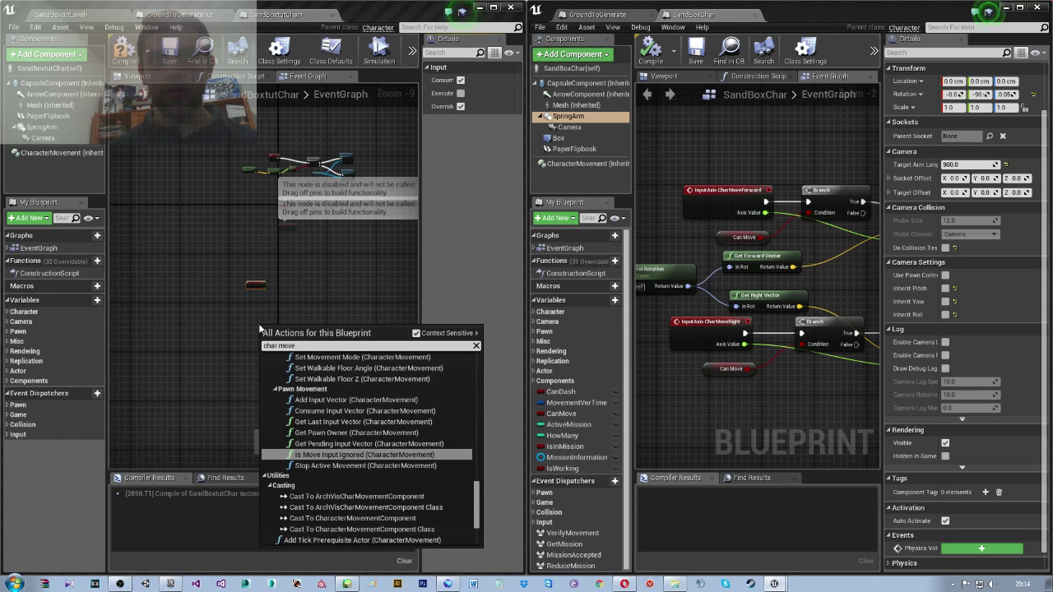
pyautogui.press('Down')
pyautogui.press('Down')
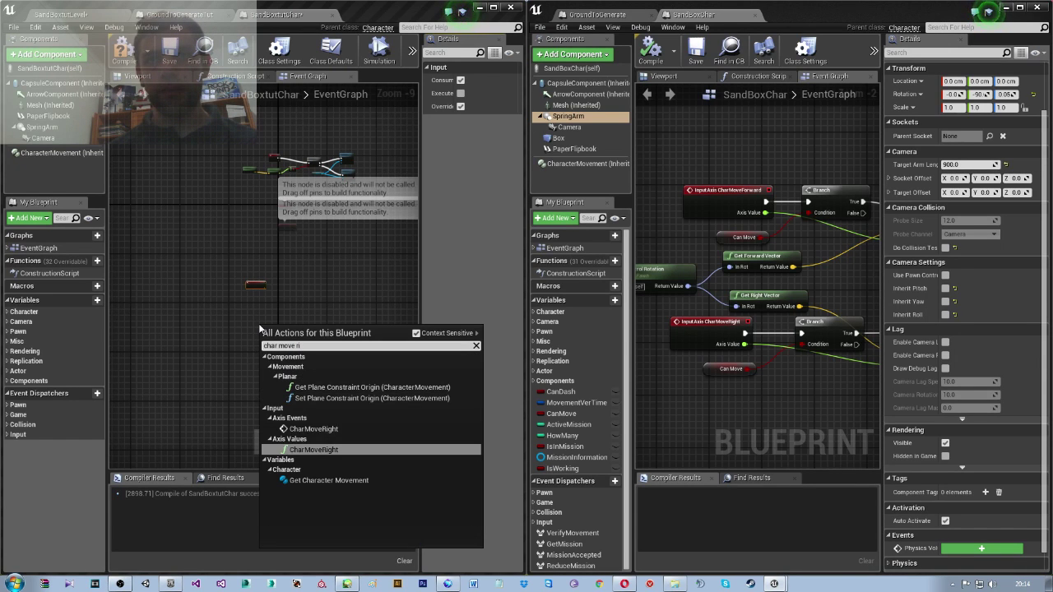
pyautogui.press('Up')
pyautogui.press('Return')
pyautogui.scroll(3, 275, 319)
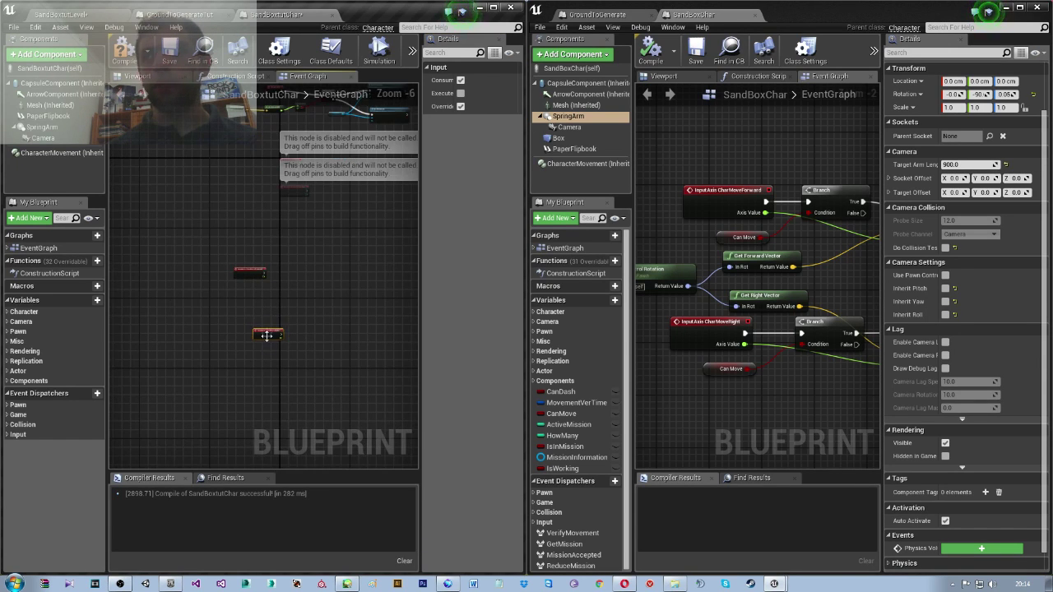
pyautogui.moveTo(266, 334); pyautogui.dragTo(235, 311)
pyautogui.scroll(3, 236, 311)
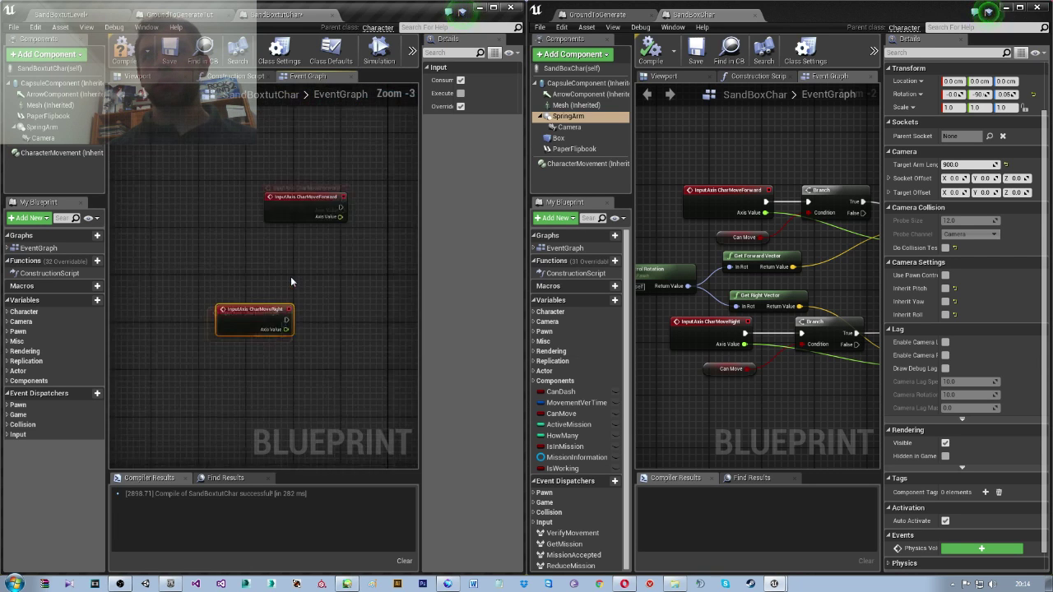
pyautogui.moveTo(290, 281); pyautogui.dragTo(236, 312, button='right')
pyautogui.scroll(1, 235, 312)
# Add a Get Control Rotation node to the event graph.
pyautogui.rightClick(199, 288)
pyautogui.write('get control')
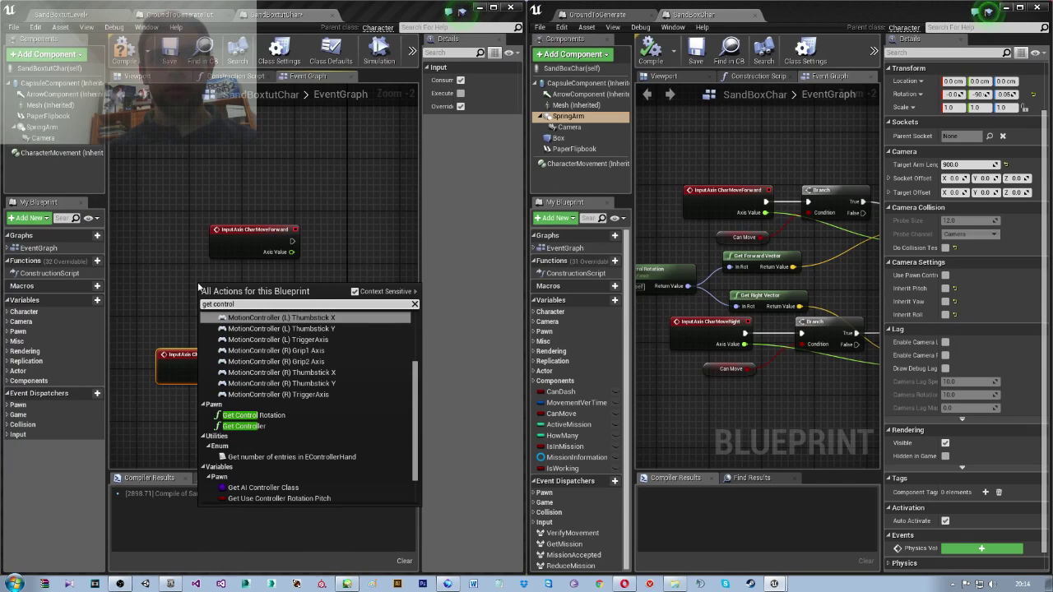
pyautogui.press('Down')
pyautogui.press('Down')
pyautogui.press('Down')
pyautogui.press('Down')
pyautogui.press('Down')
pyautogui.press('Down')
pyautogui.press('Down')
pyautogui.press('Down')
pyautogui.press('Return')
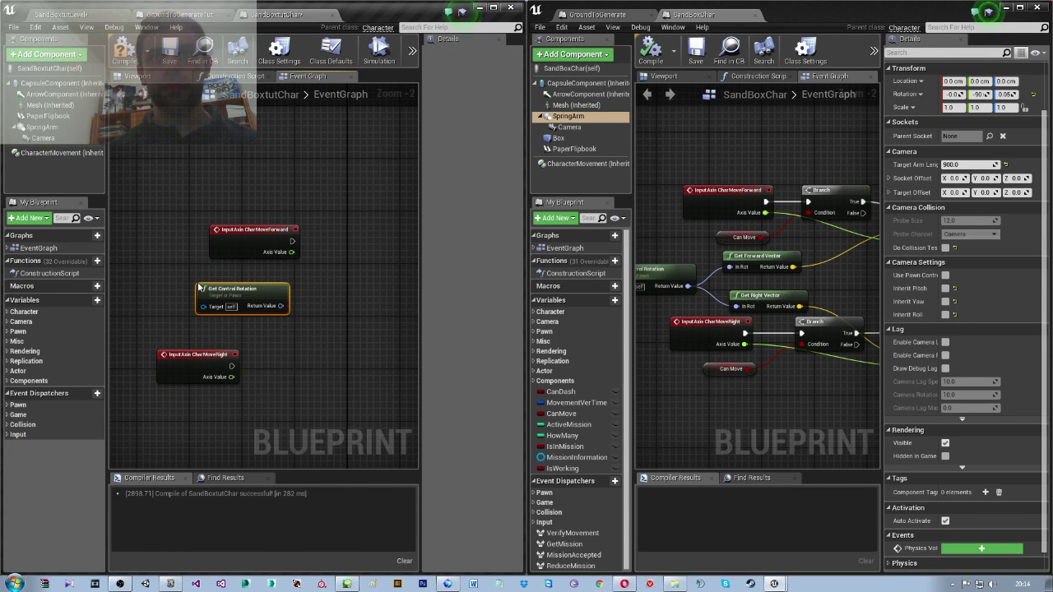
# Add Get Forward Vector and Get Right Vector nodes fed by the control rotation's Return Value.
pyautogui.moveTo(280, 305); pyautogui.dragTo(357, 284)
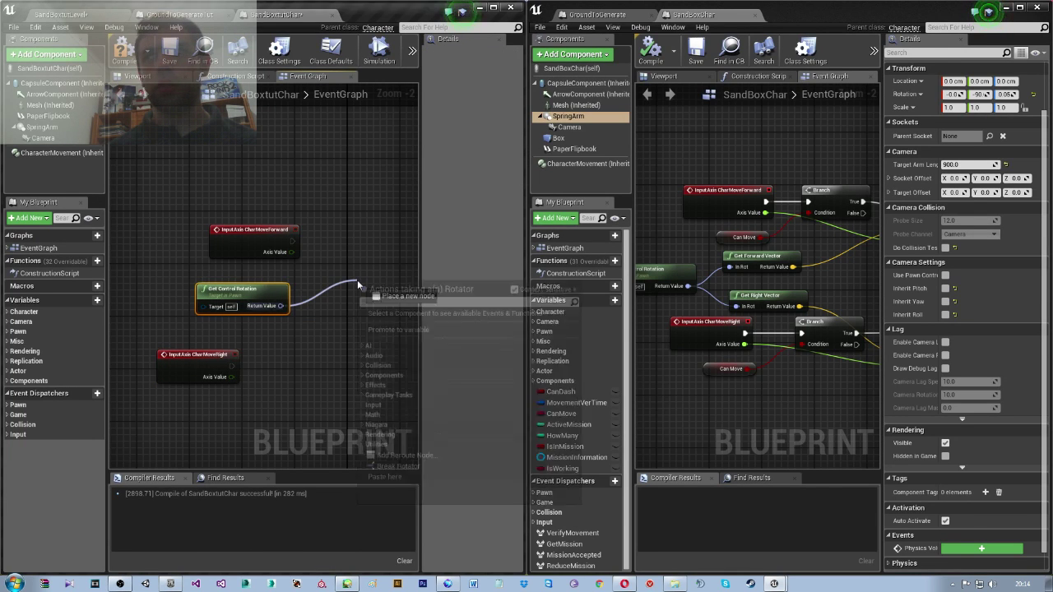
pyautogui.write('get f')
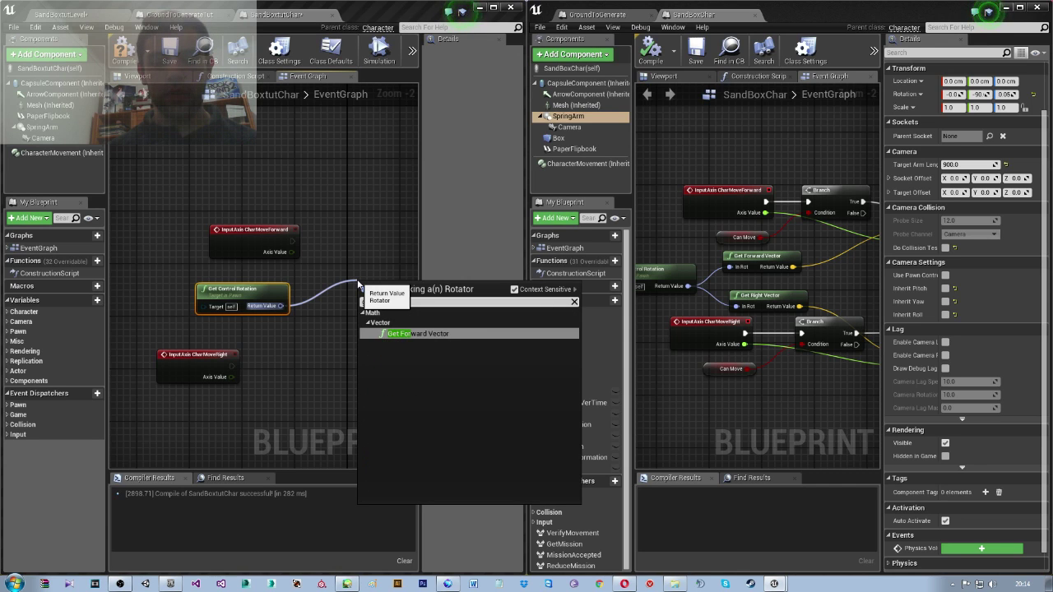
pyautogui.write('waqrd')
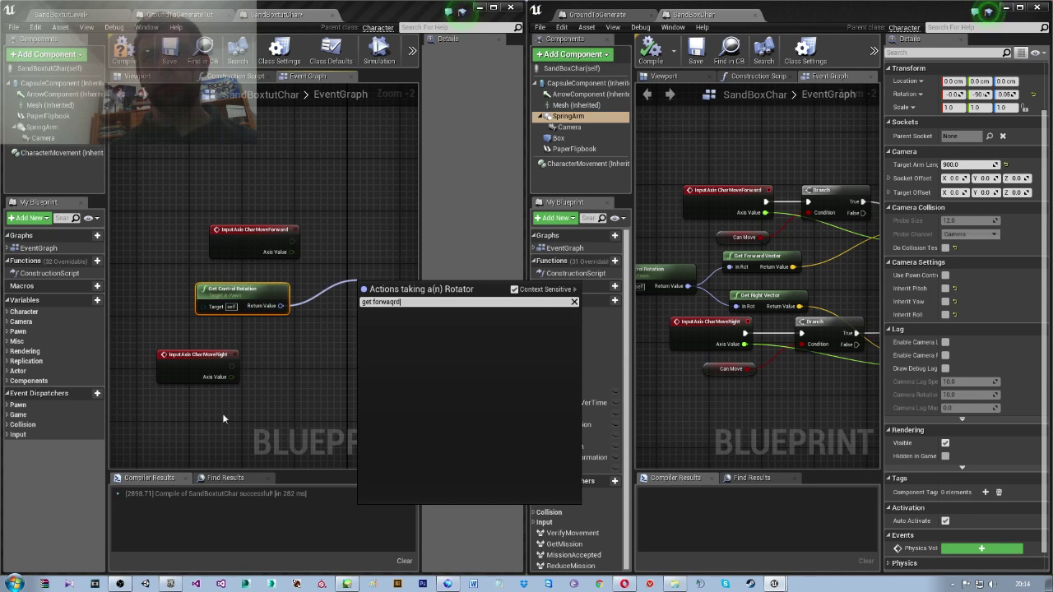
pyautogui.press('BackSpace')
pyautogui.press('BackSpace')
pyautogui.press('BackSpace')
pyautogui.write('rd')
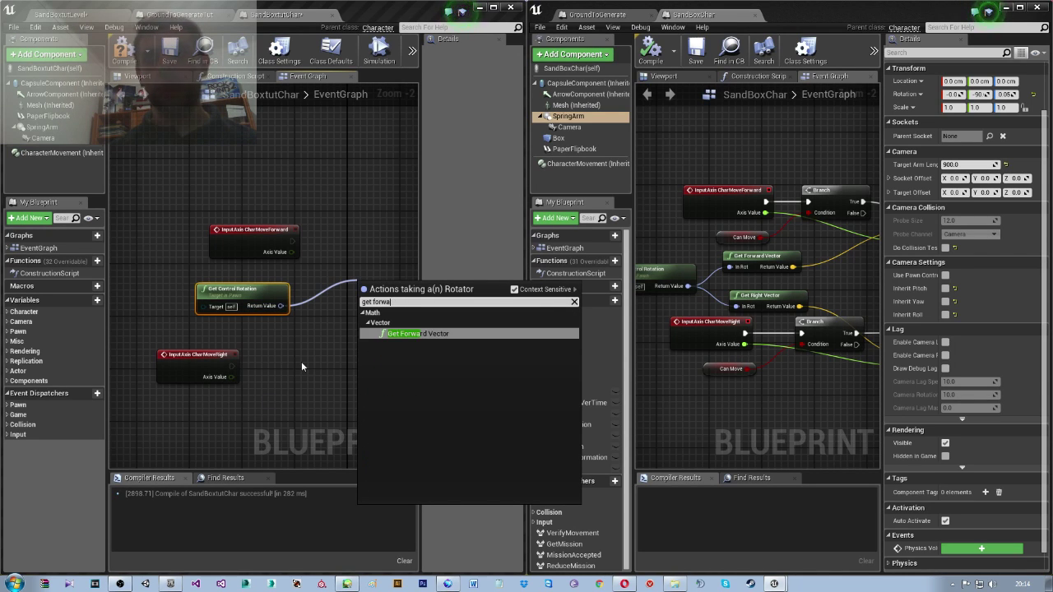
pyautogui.press('Return')
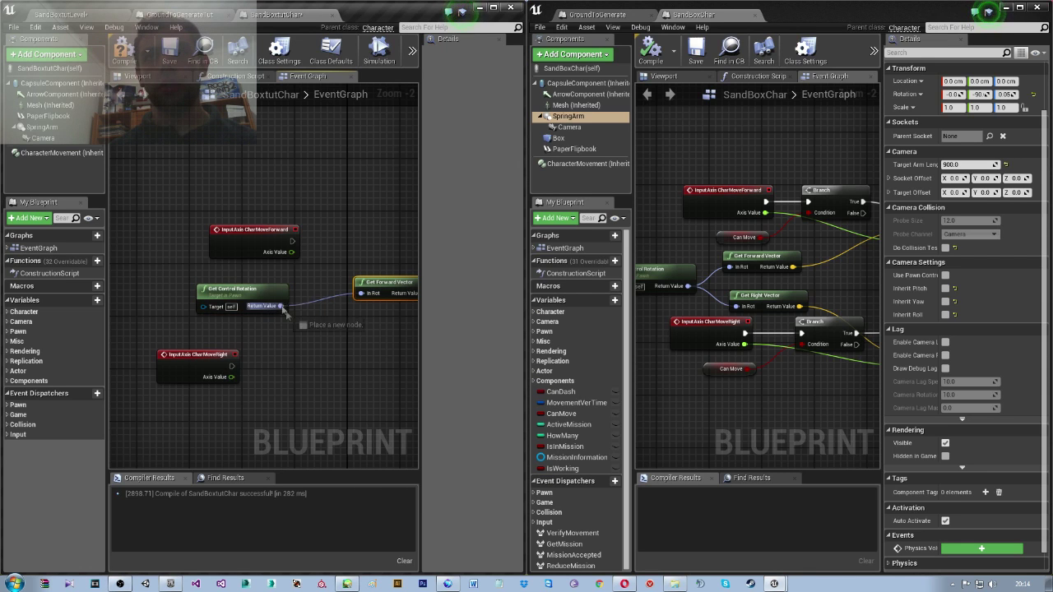
pyautogui.moveTo(280, 306); pyautogui.dragTo(333, 351)
pyautogui.write('get')
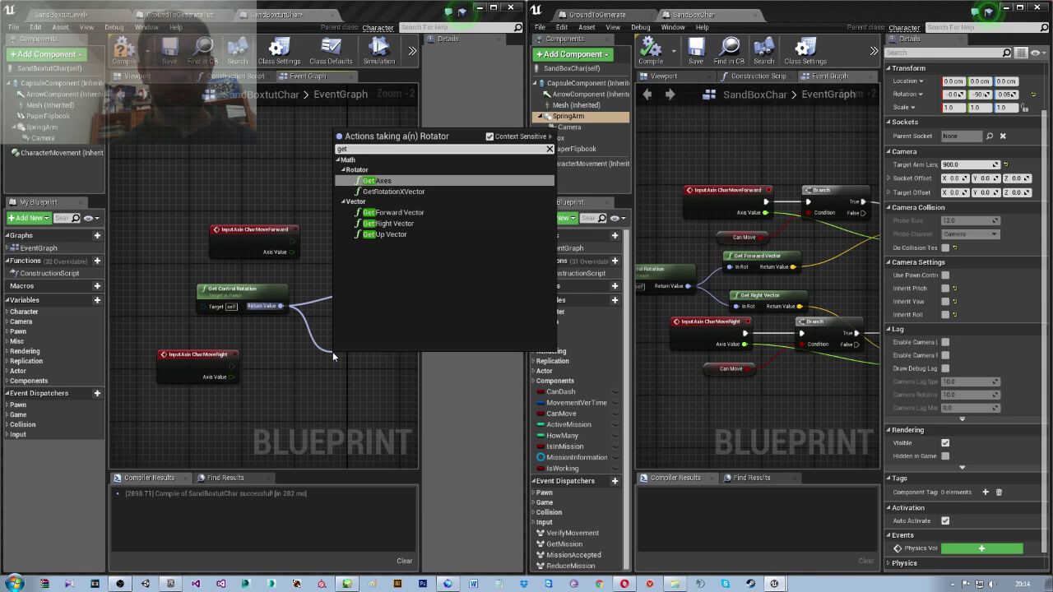
pyautogui.write(' right')
pyautogui.press('Return')
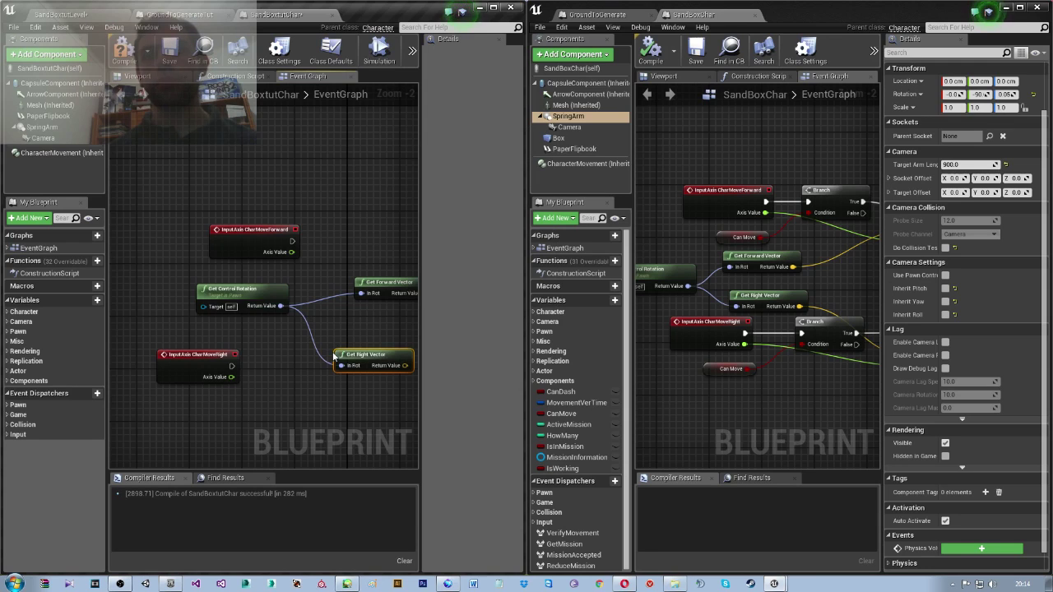
# Drag from CharMoveForward's exec pin and search for 'add inp'.
pyautogui.moveTo(334, 356); pyautogui.dragTo(243, 358, button='right')
pyautogui.moveTo(200, 243); pyautogui.dragTo(296, 242)
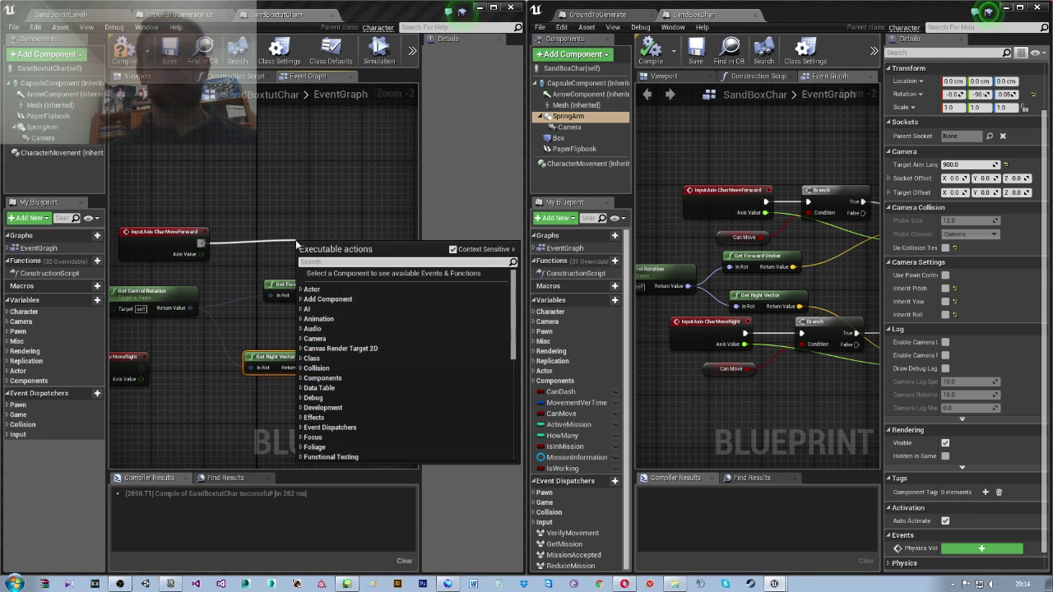
pyautogui.write('a')
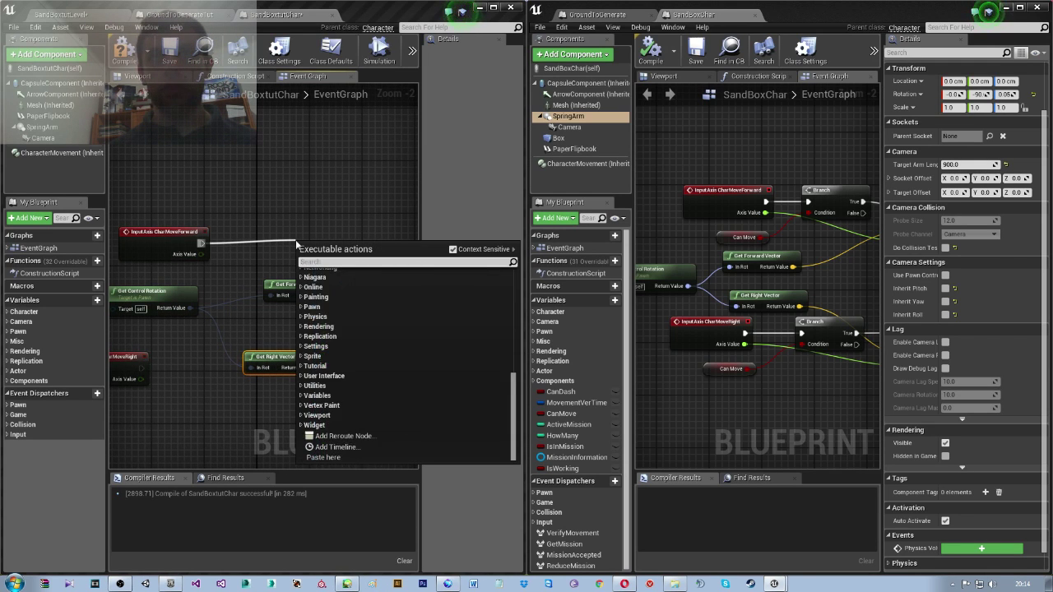
pyautogui.write('dd inpu')
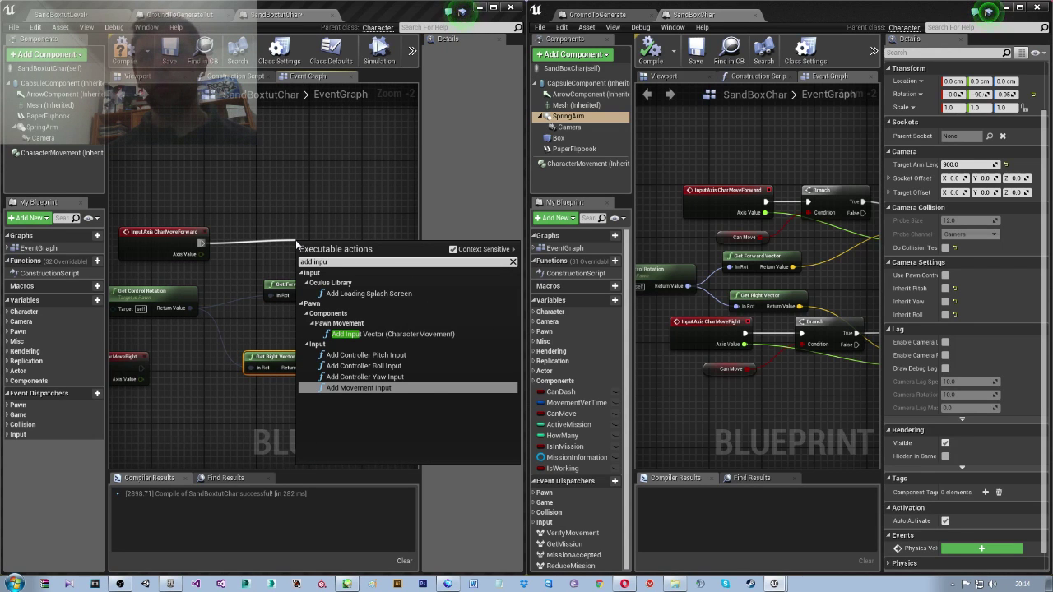
# Place an Add Movement Input node and duplicate it below the original.
pyautogui.press('Up')
pyautogui.press('Up')
pyautogui.press('Up')
pyautogui.press('Down')
pyautogui.press('Down')
pyautogui.press('Down')
pyautogui.press('Return')
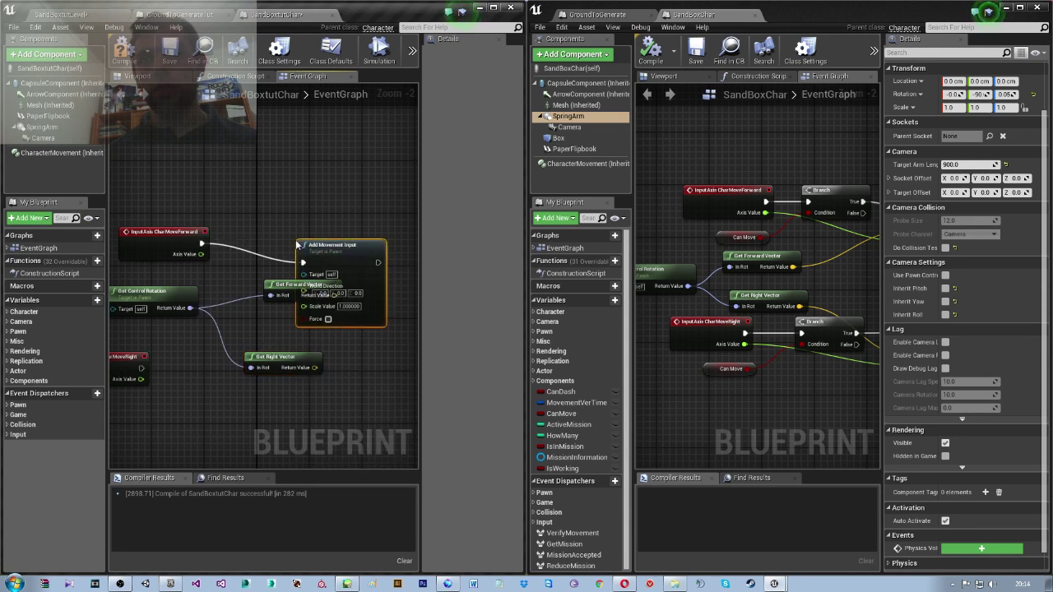
pyautogui.moveTo(332, 264); pyautogui.dragTo(246, 206, button='right')
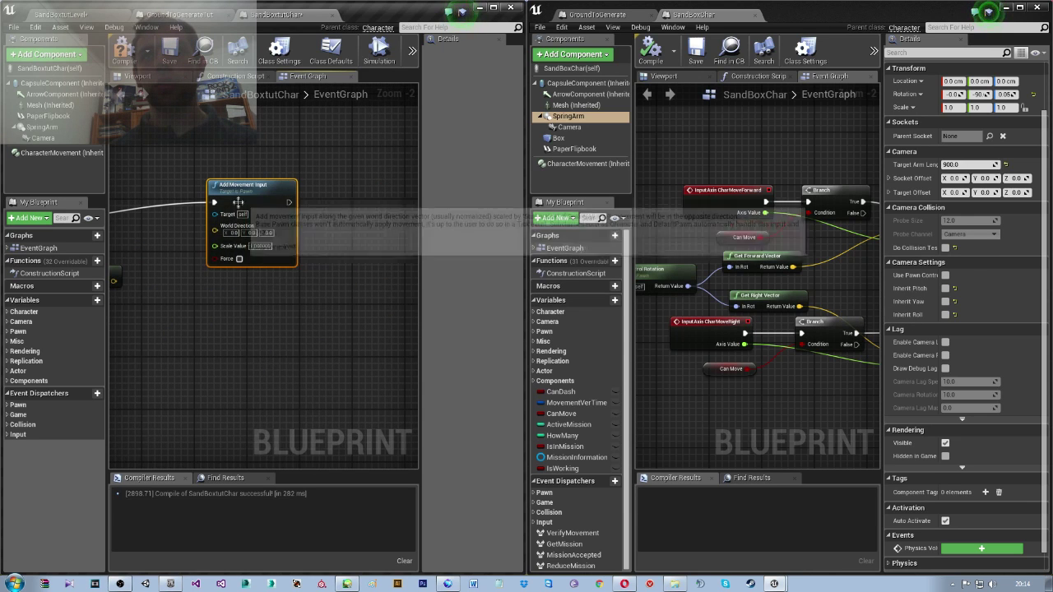
pyautogui.rightClick(238, 202)
pyautogui.click(263, 252)
pyautogui.moveTo(263, 252); pyautogui.dragTo(237, 399)
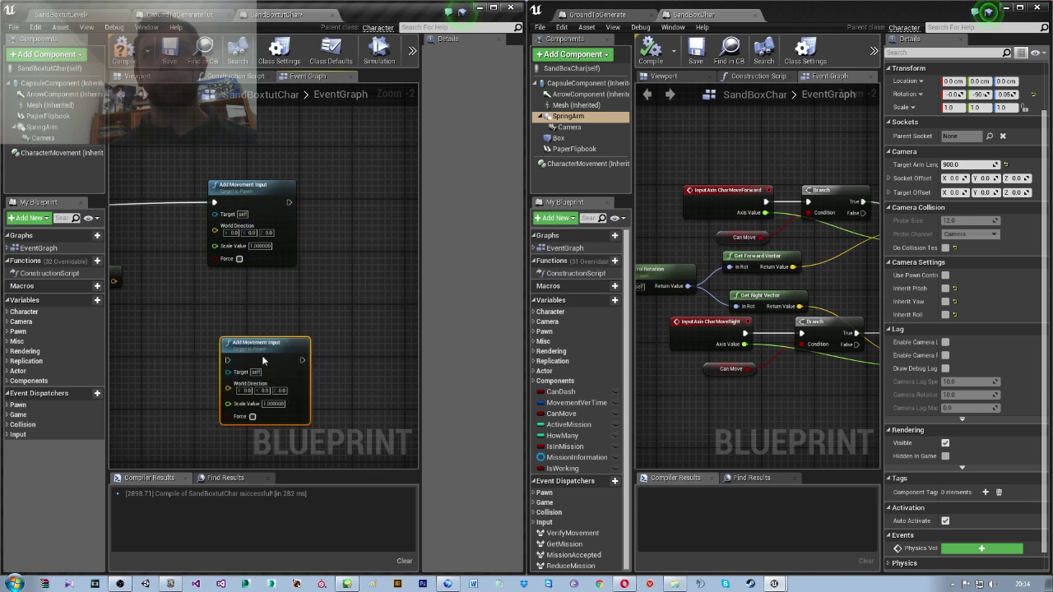
pyautogui.moveTo(225, 314); pyautogui.dragTo(316, 261, button='right')
# Wire the forward and right vectors to World Direction, plus CharMoveRight's execution and axis value to Scale Value.
pyautogui.moveTo(253, 236); pyautogui.dragTo(354, 182)
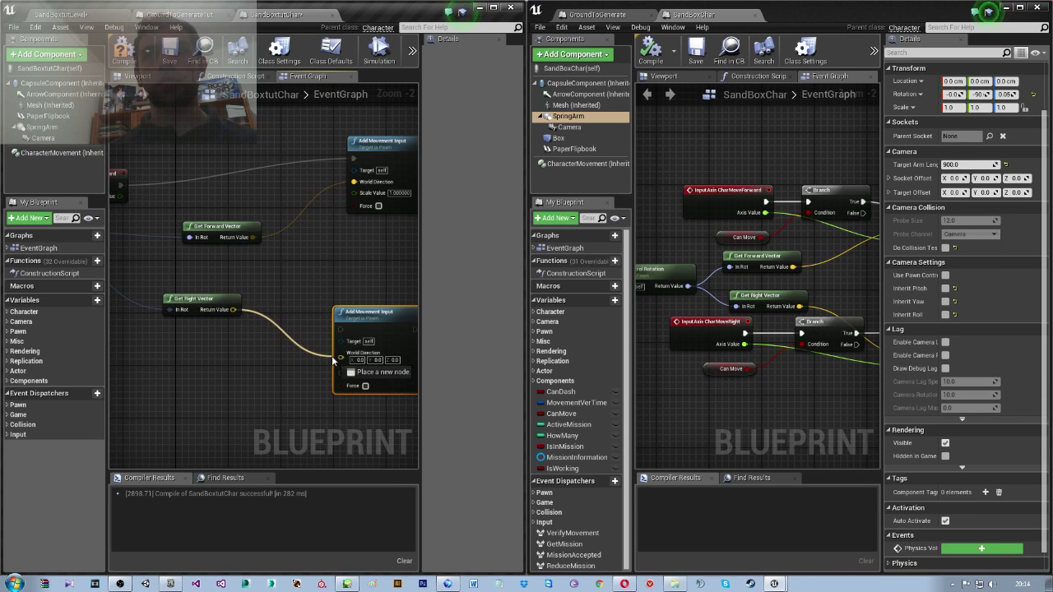
pyautogui.moveTo(332, 356); pyautogui.dragTo(338, 359)
pyautogui.moveTo(167, 312); pyautogui.dragTo(293, 315, button='right')
pyautogui.moveTo(186, 315); pyautogui.dragTo(252, 325)
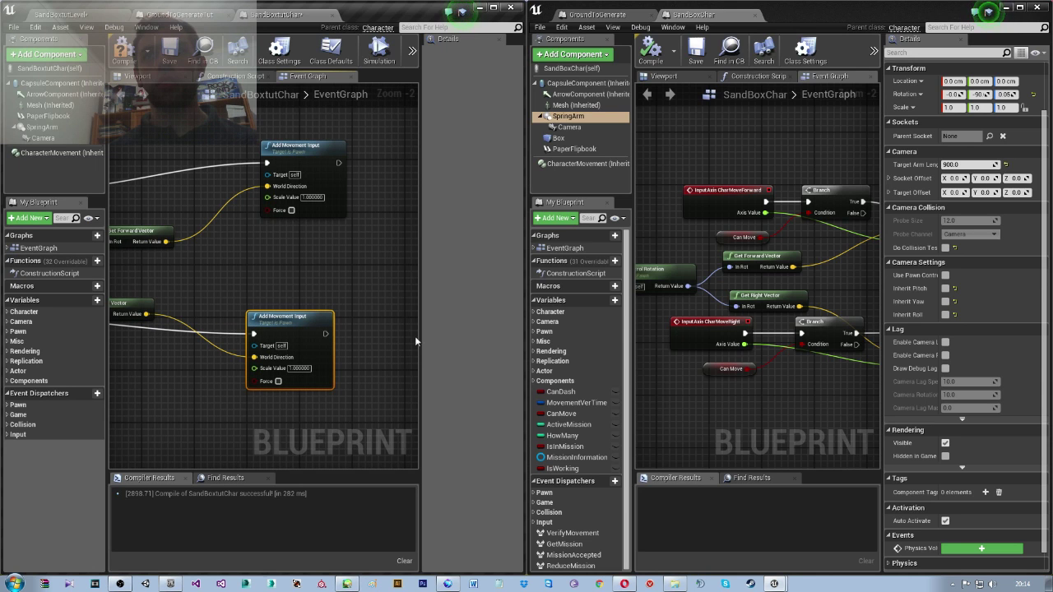
pyautogui.moveTo(419, 340); pyautogui.dragTo(509, 348)
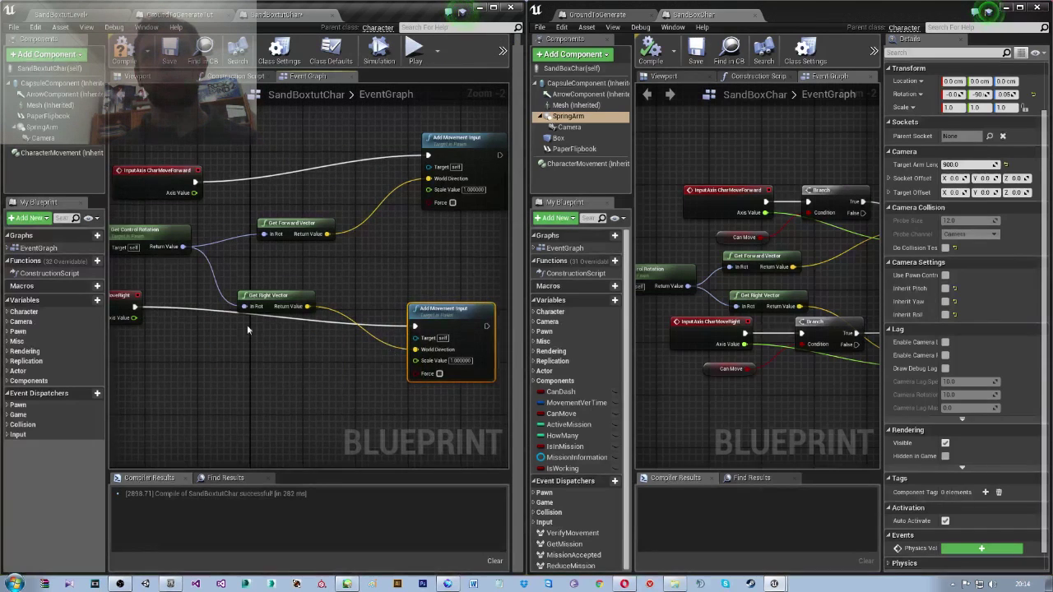
pyautogui.moveTo(156, 298); pyautogui.dragTo(436, 343)
pyautogui.scroll(-1, 298, 289)
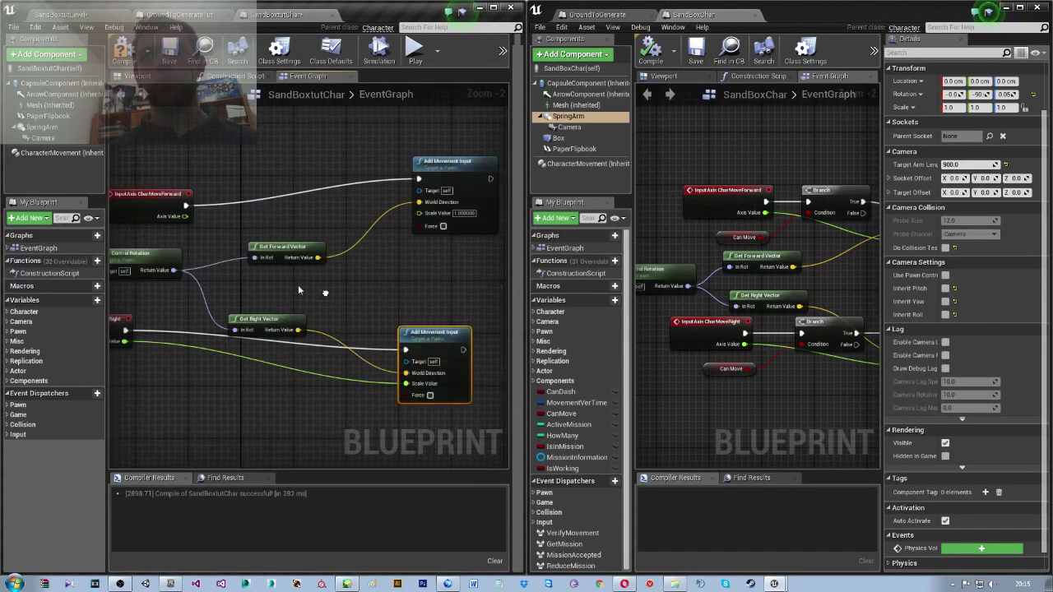
pyautogui.moveTo(298, 289); pyautogui.dragTo(281, 287, button='right')
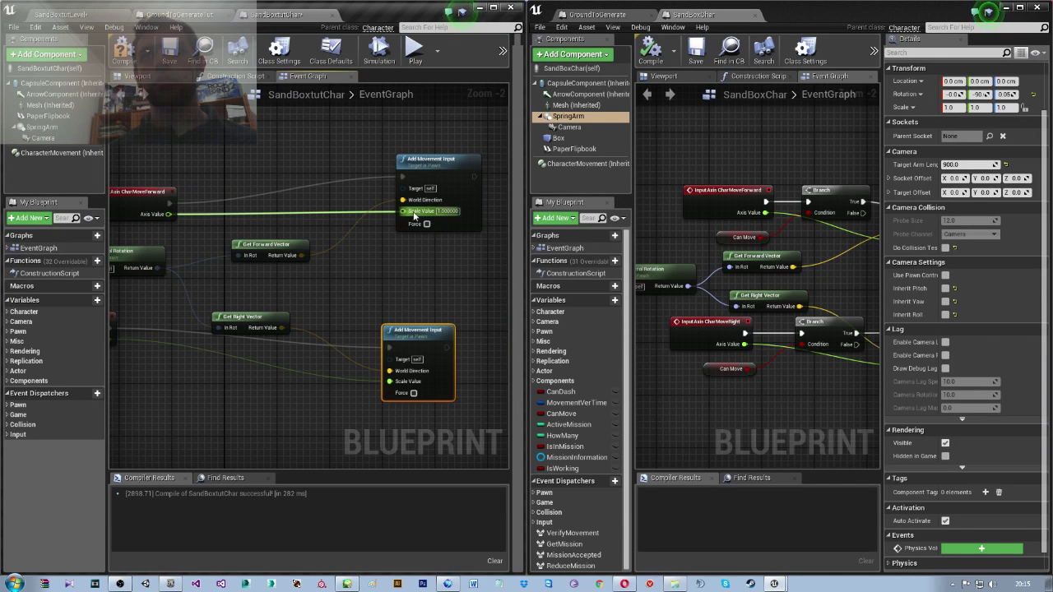
pyautogui.scroll(-1, 362, 222)
pyautogui.scroll(-2, 362, 222)
pyautogui.moveTo(233, 190); pyautogui.dragTo(253, 219, button='right')
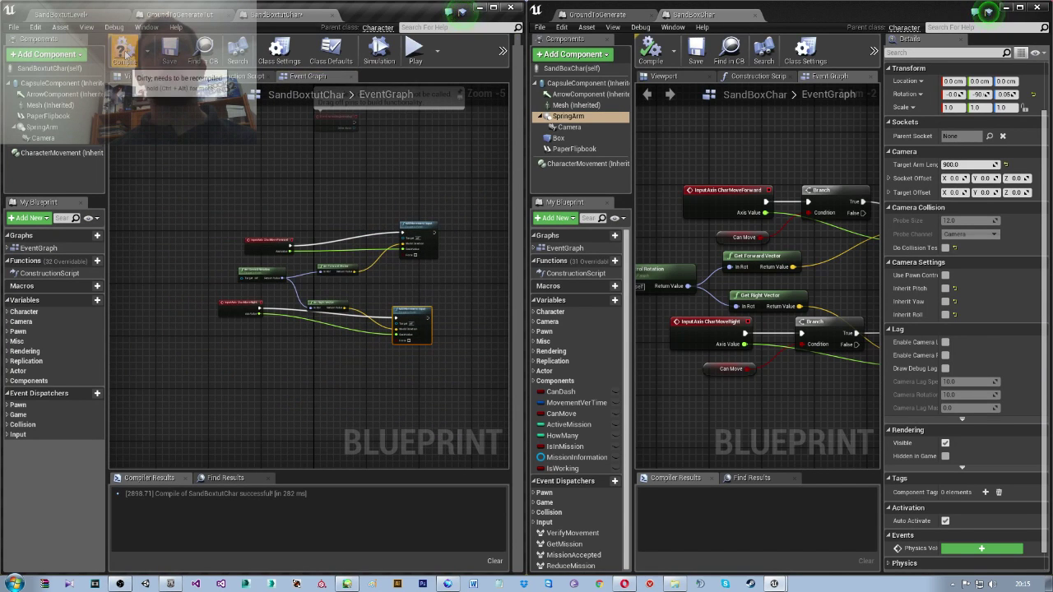
# In SandBoxtutLevel, hide the navmesh overlay and select the SandBoxtutChar asset in the SandBoxtut folder.
pyautogui.click(89, 14)
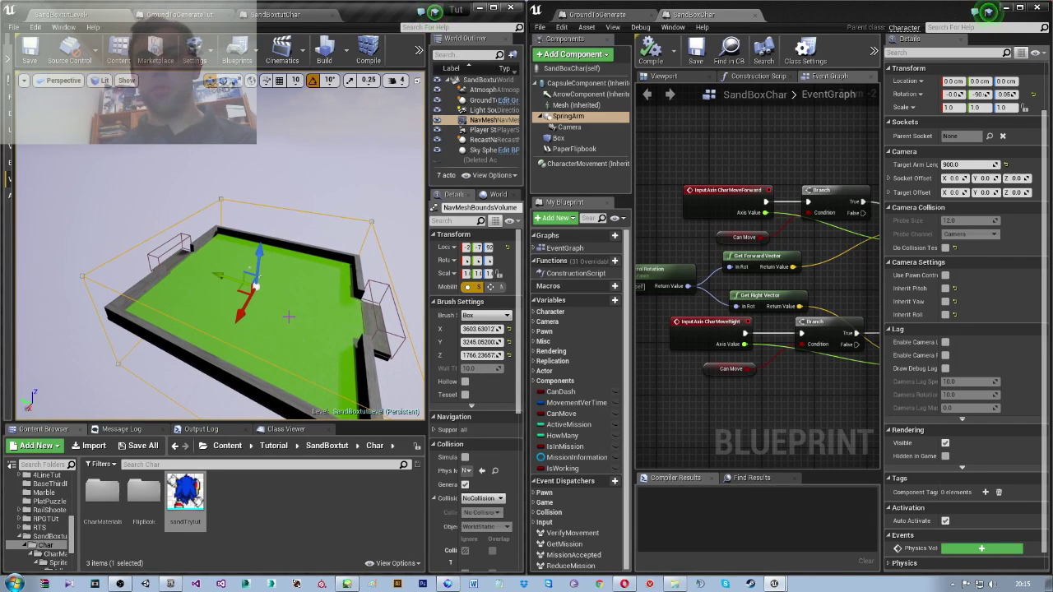
pyautogui.press('p')
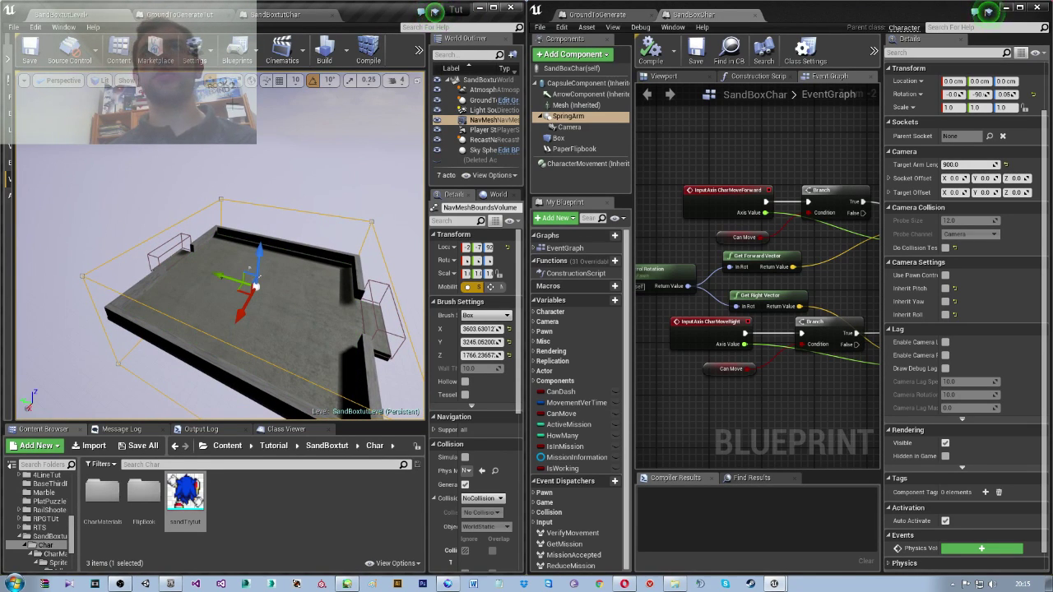
pyautogui.hotkey('alt', 'Left')
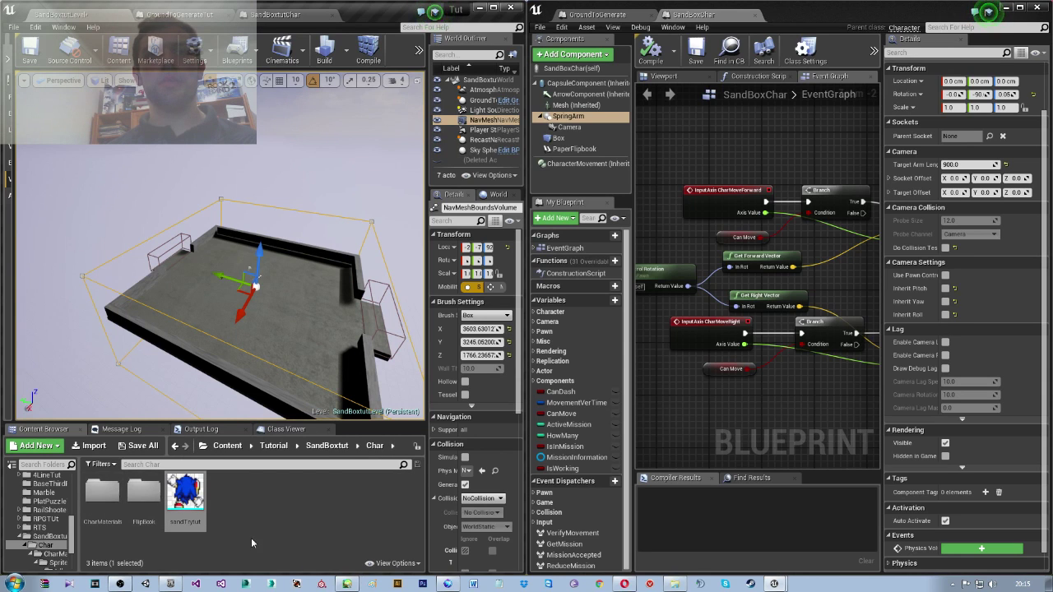
pyautogui.click(185, 495)
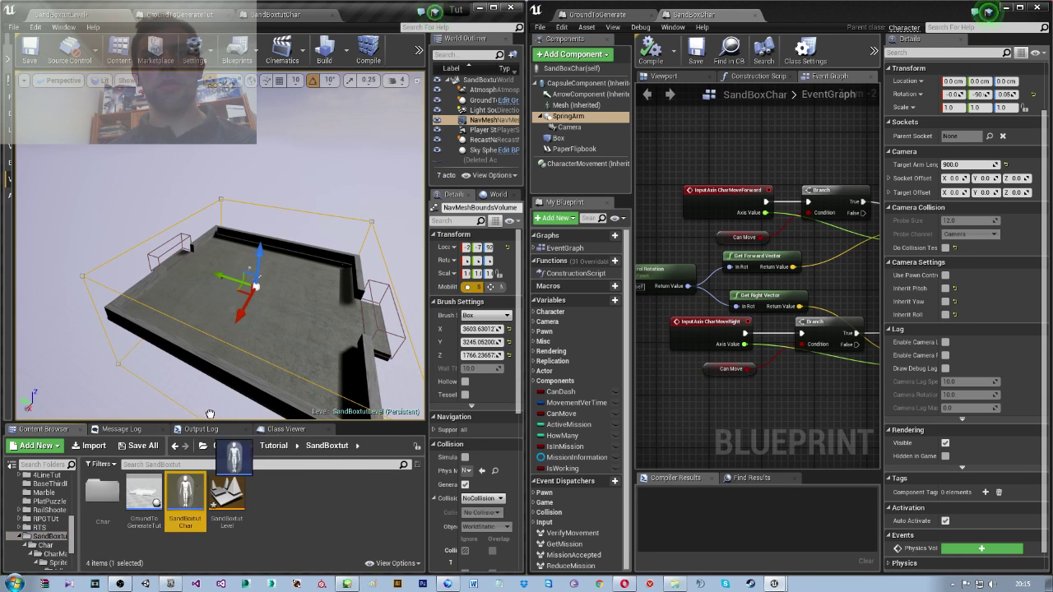
# Drop SandBoxtutChar into the level and move it left toward the floor corner.
pyautogui.moveTo(184, 323); pyautogui.dragTo(177, 317)
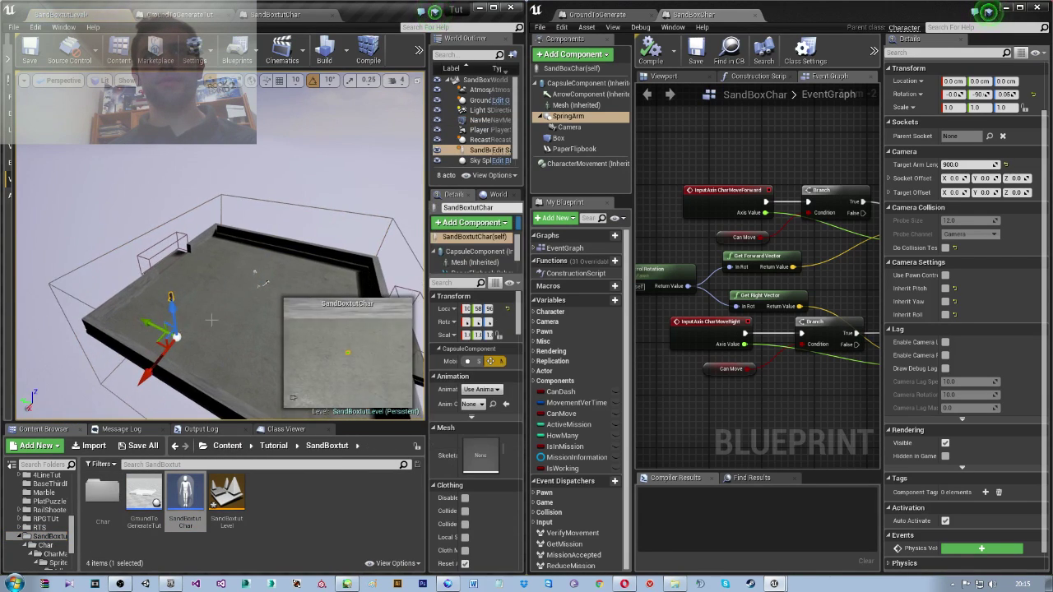
pyautogui.moveTo(334, 255)
pyautogui.mouseDown(button='right')
pyautogui.moveTo(247, 247)
pyautogui.moveTo(247, 296)
pyautogui.mouseUp(button='right')
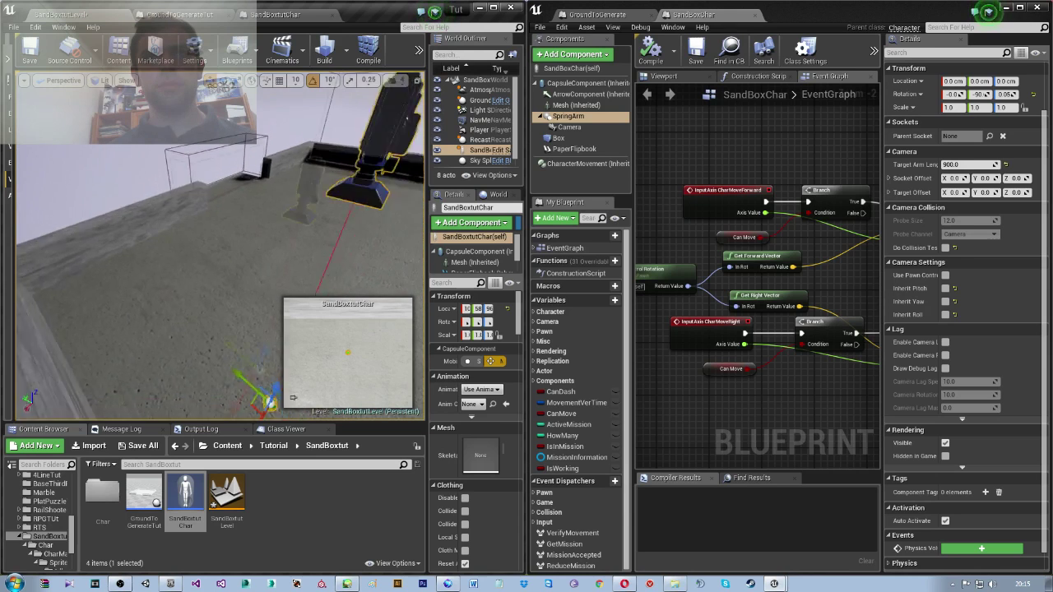
pyautogui.moveTo(247, 296); pyautogui.dragTo(184, 297, button='right')
pyautogui.click(184, 297)
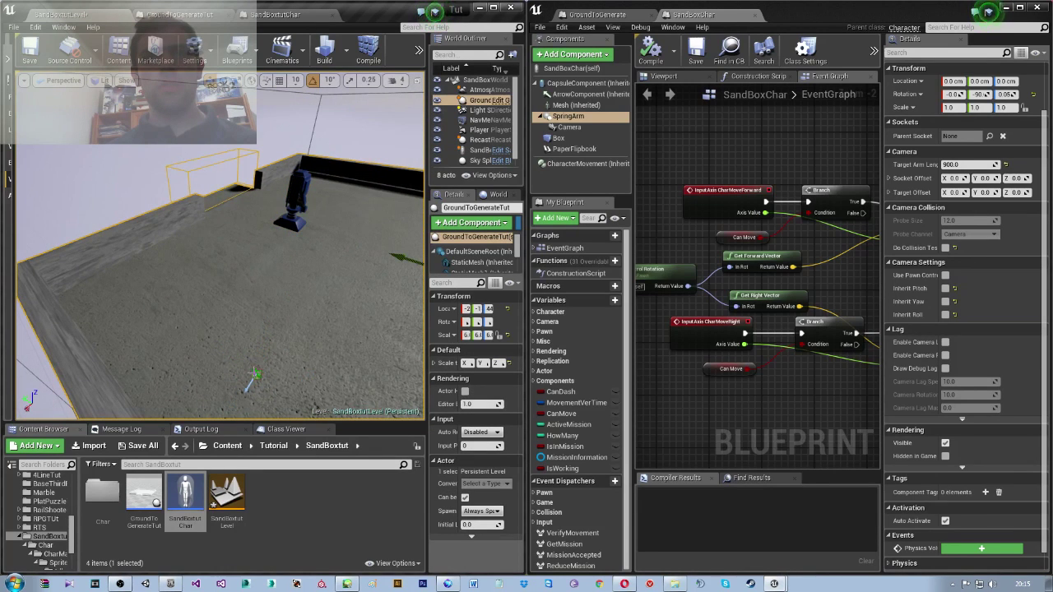
pyautogui.click(253, 377)
pyautogui.moveTo(241, 373); pyautogui.dragTo(55, 296)
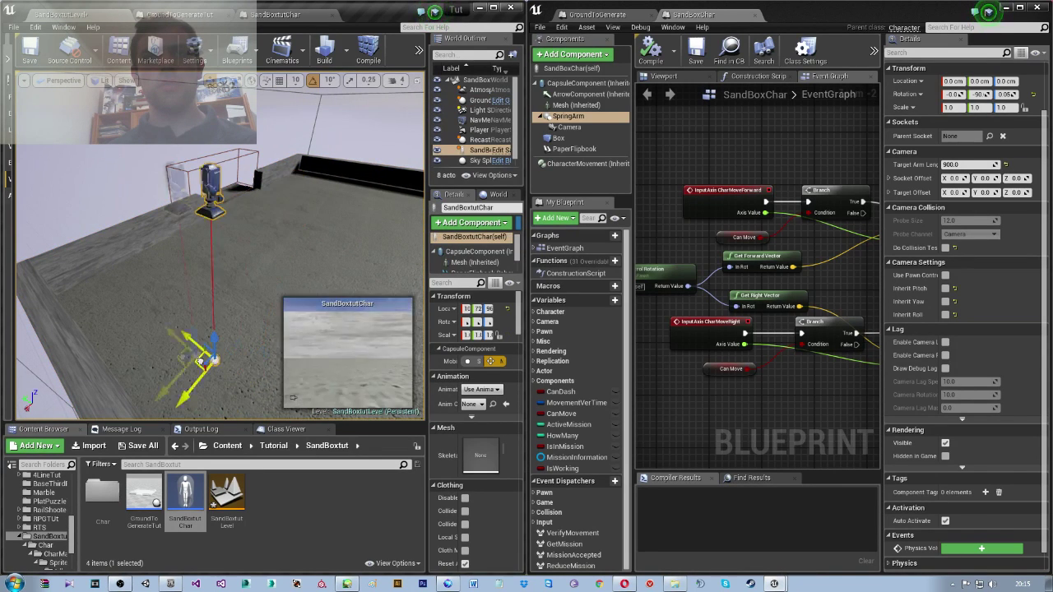
pyautogui.moveTo(54, 296); pyautogui.dragTo(201, 220, button='right')
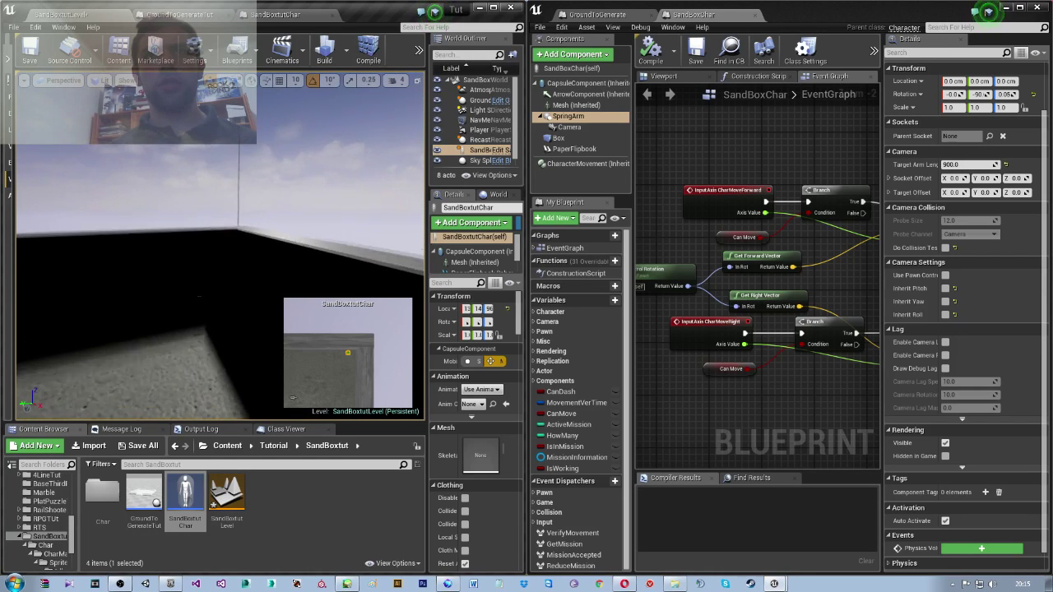
pyautogui.moveTo(382, 181); pyautogui.dragTo(382, 180, button='right')
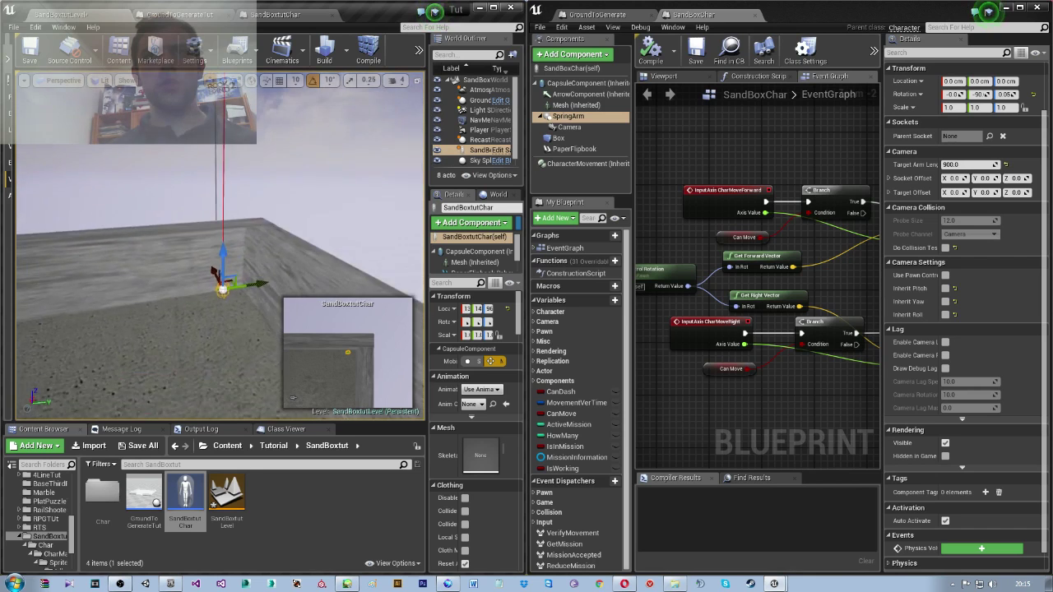
# Inspect the AIPoint1 and AIPoint2 components in GroundToGenerateTut's 3D preview.
pyautogui.click(295, 18)
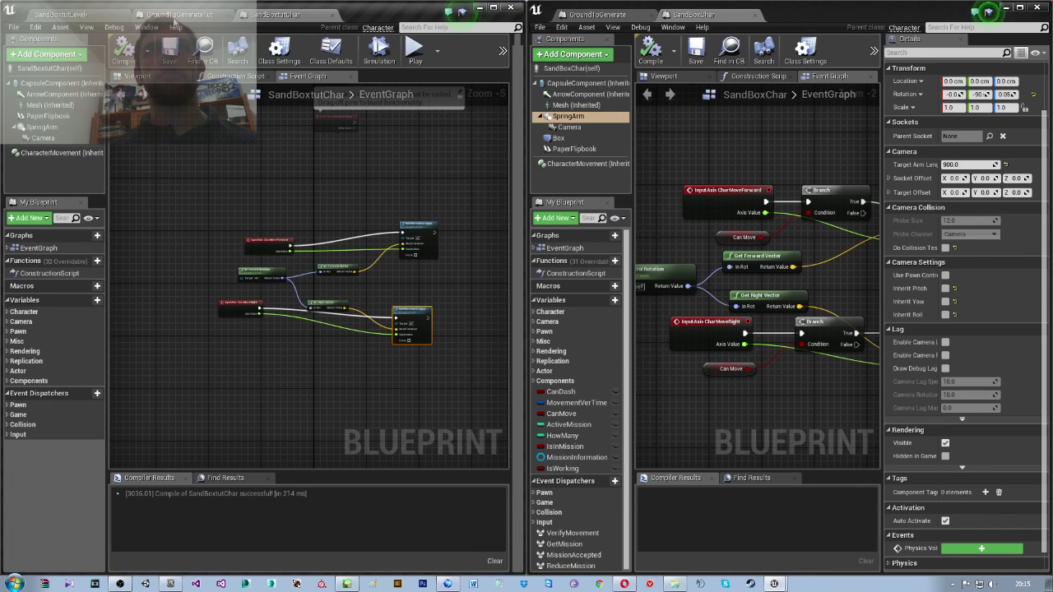
pyautogui.click(174, 17)
pyautogui.click(153, 76)
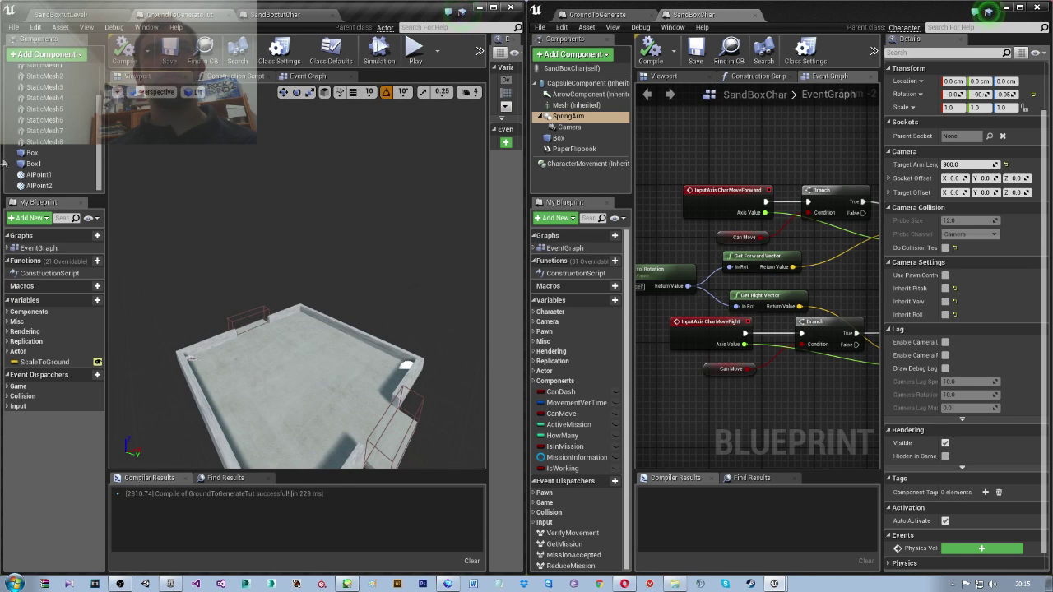
pyautogui.click(37, 175)
pyautogui.keyDown('ctrl'); pyautogui.click(40, 185); pyautogui.keyUp('ctrl')
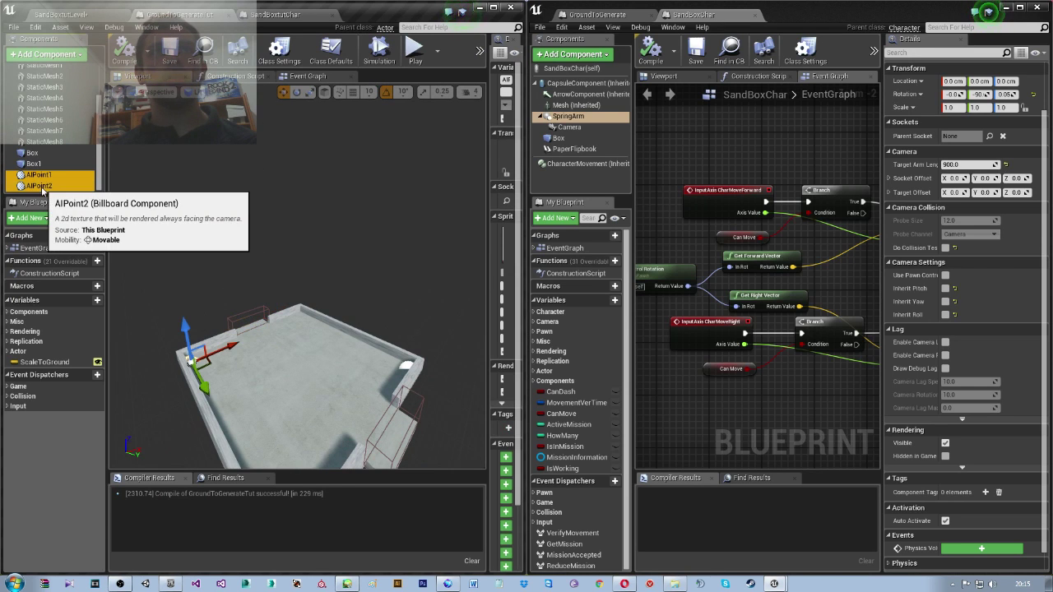
pyautogui.scroll(5, 240, 309)
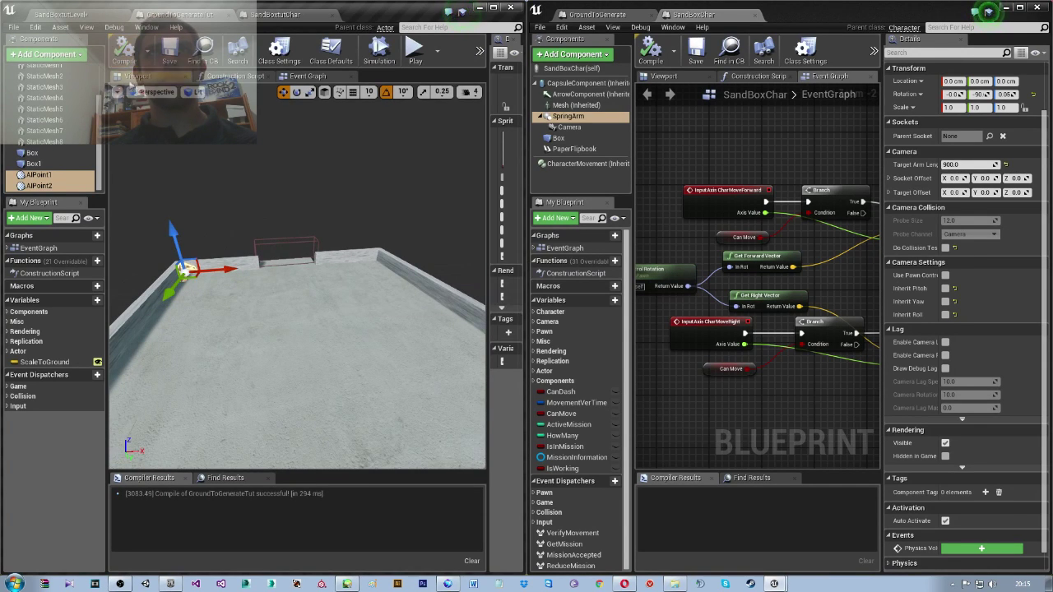
# Back in the level, rotate the placed character's yaw to about -170 degrees.
pyautogui.click(58, 15)
pyautogui.moveTo(246, 353); pyautogui.dragTo(246, 353, button='right')
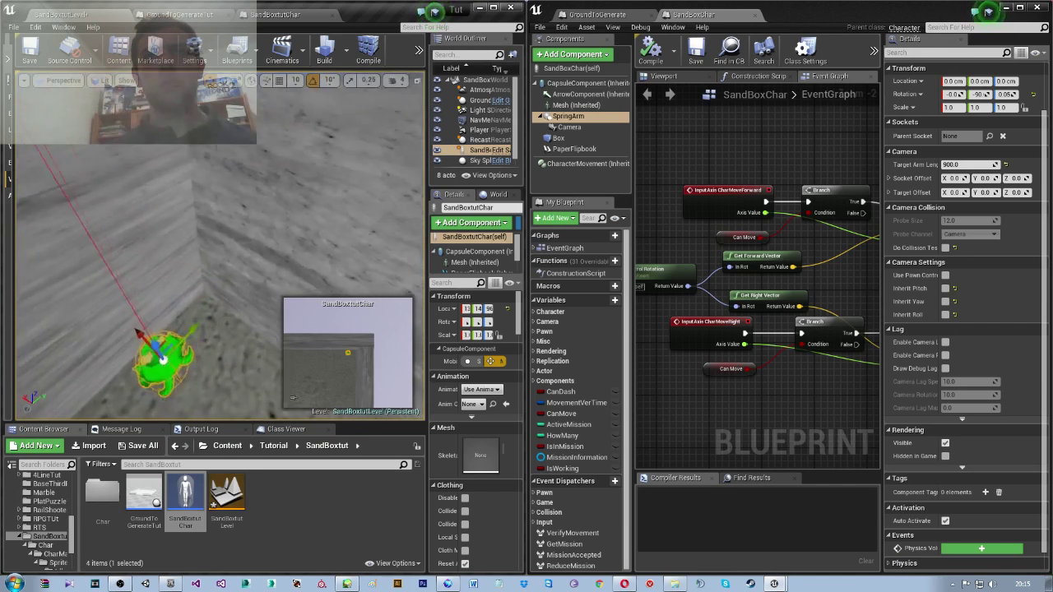
pyautogui.press('e')
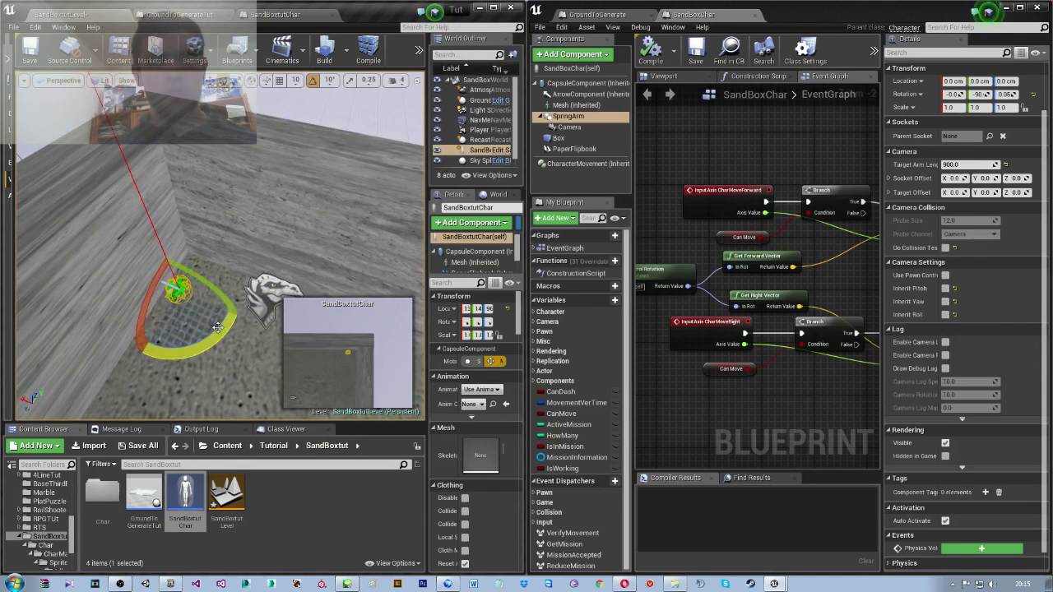
pyautogui.moveTo(190, 349); pyautogui.dragTo(123, 349)
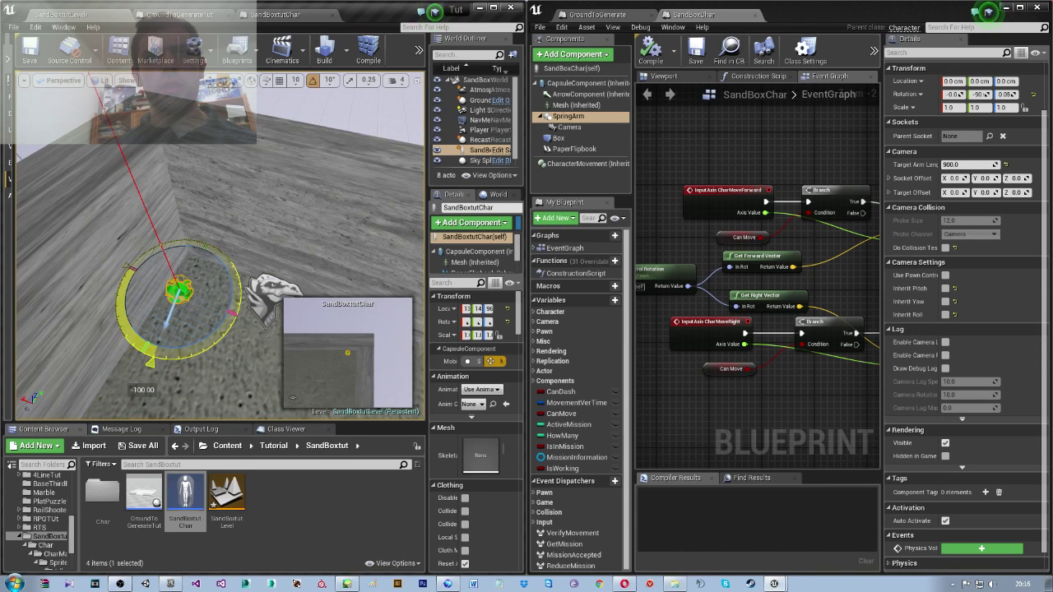
pyautogui.moveTo(191, 362)
pyautogui.mouseDown()
pyautogui.moveTo(234, 329)
pyautogui.moveTo(219, 343)
pyautogui.mouseUp()
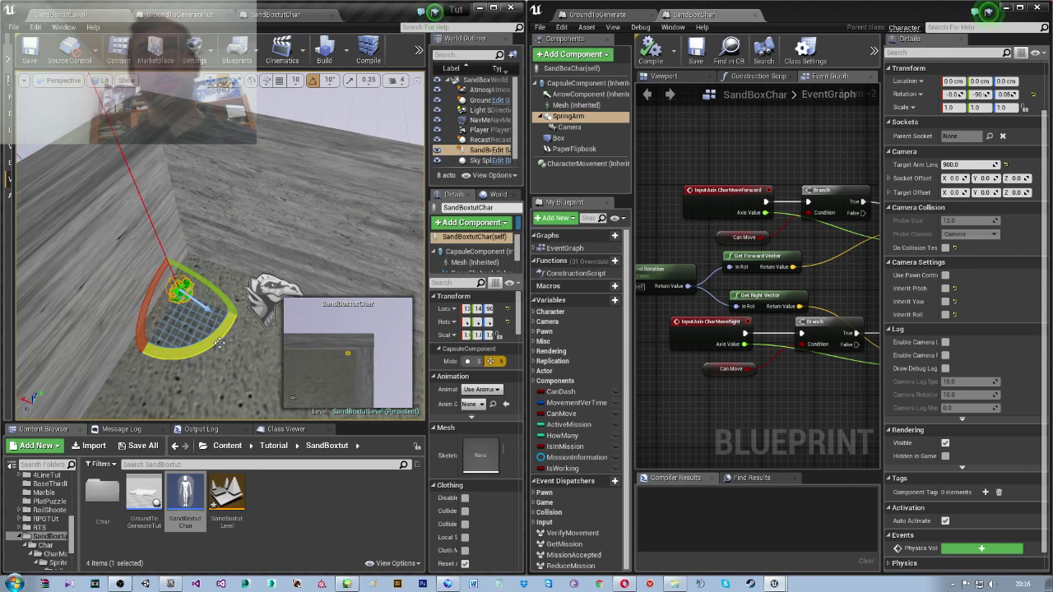
pyautogui.click(253, 60)
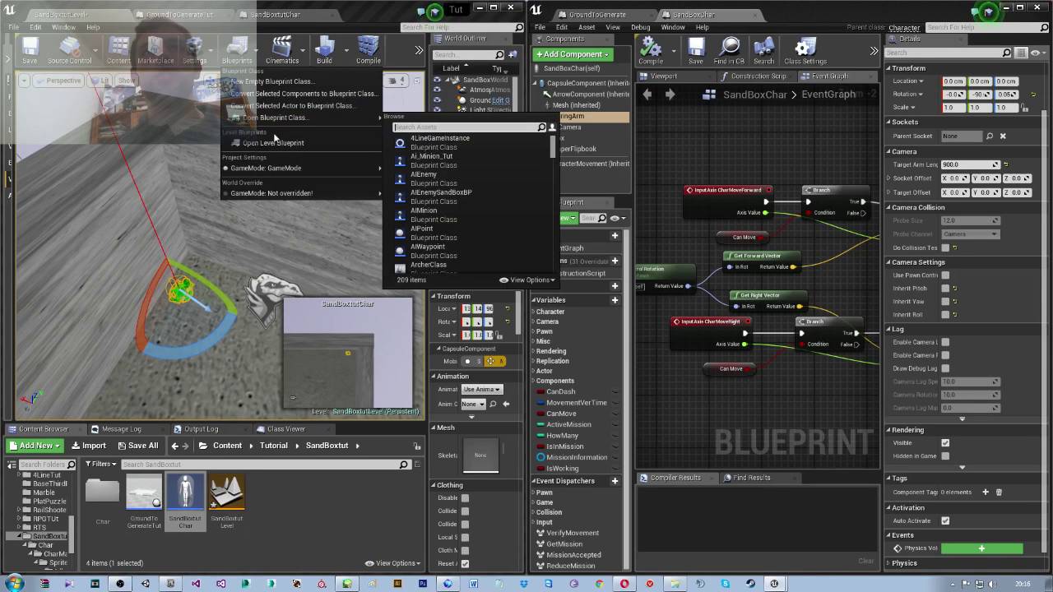
# Add a Get Player Controller node in the level blueprint's event graph.
pyautogui.click(247, 141)
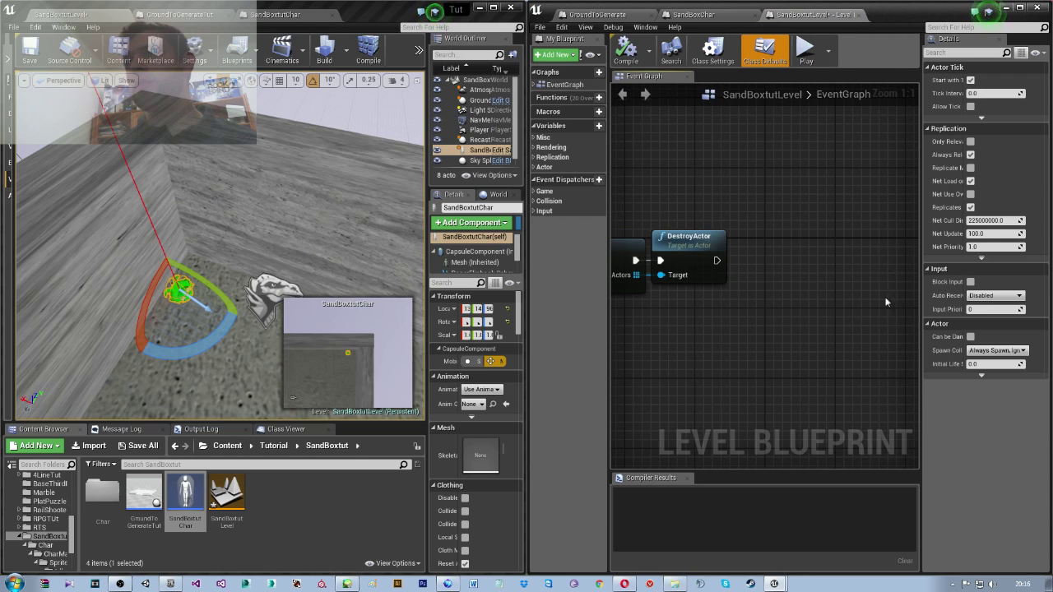
pyautogui.moveTo(917, 311); pyautogui.dragTo(1038, 313)
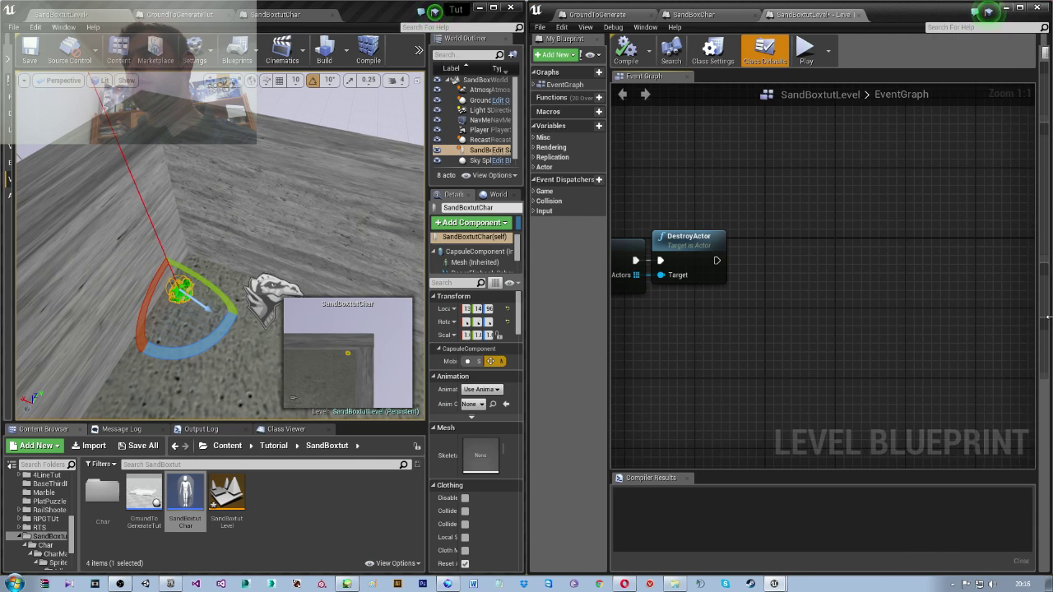
pyautogui.scroll(-2, 803, 328)
pyautogui.rightClick(806, 300)
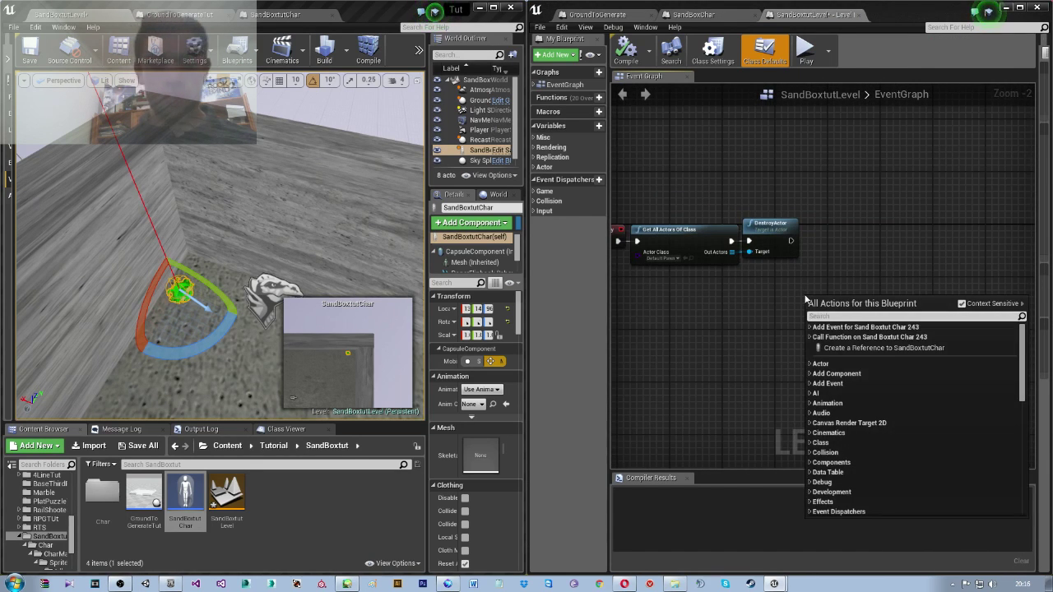
pyautogui.write('get player')
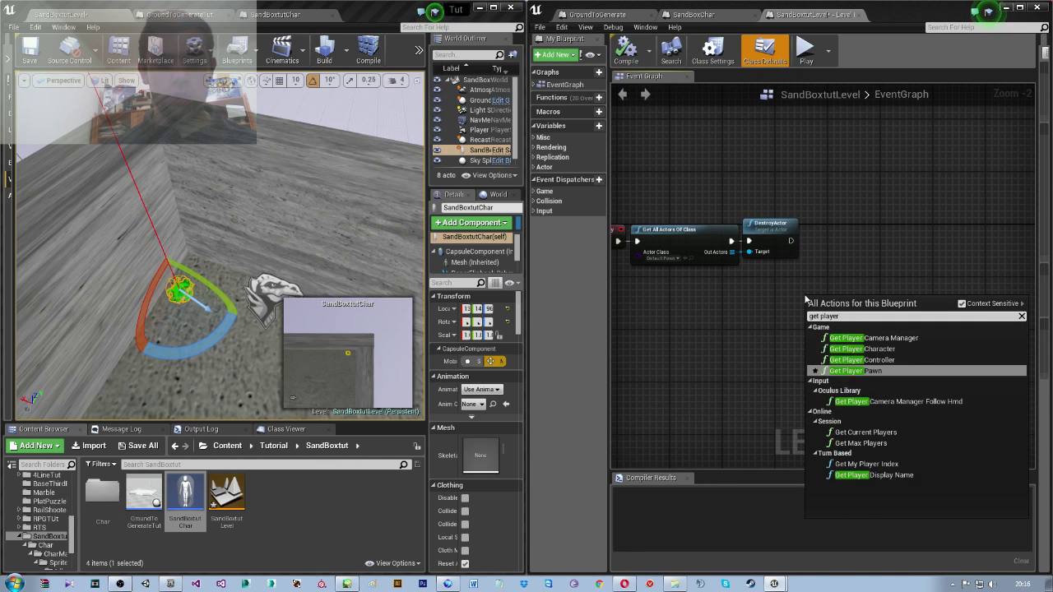
pyautogui.write(' con')
pyautogui.press('Return')
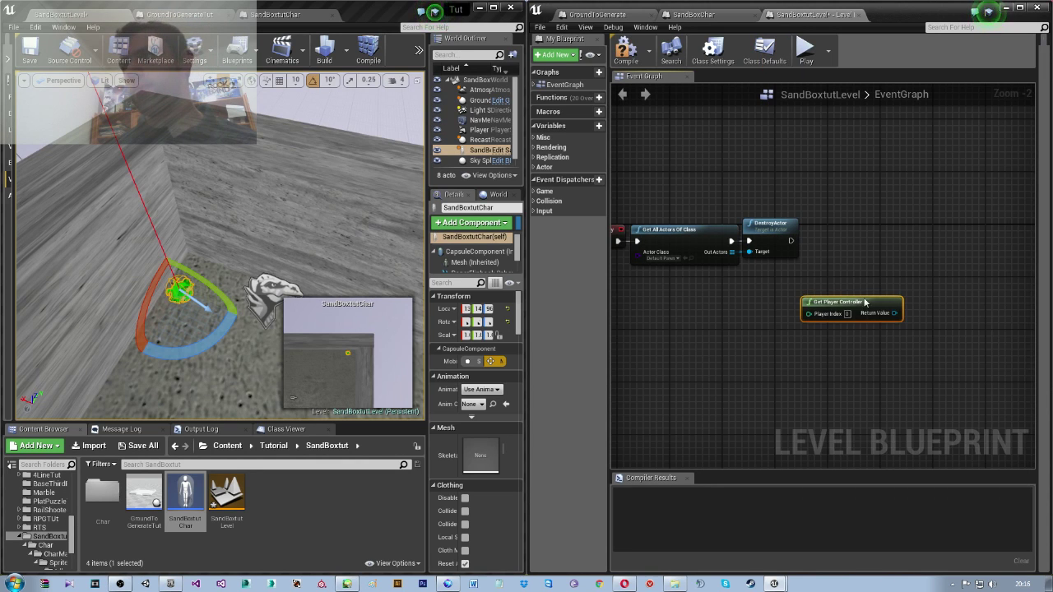
pyautogui.moveTo(864, 302)
pyautogui.mouseDown()
pyautogui.moveTo(745, 310)
pyautogui.moveTo(896, 244)
pyautogui.mouseUp()
# Add a Possess node after DestroyActor with a SandBoxtutChar reference as In Pawn, and compile.
pyautogui.write('posse')
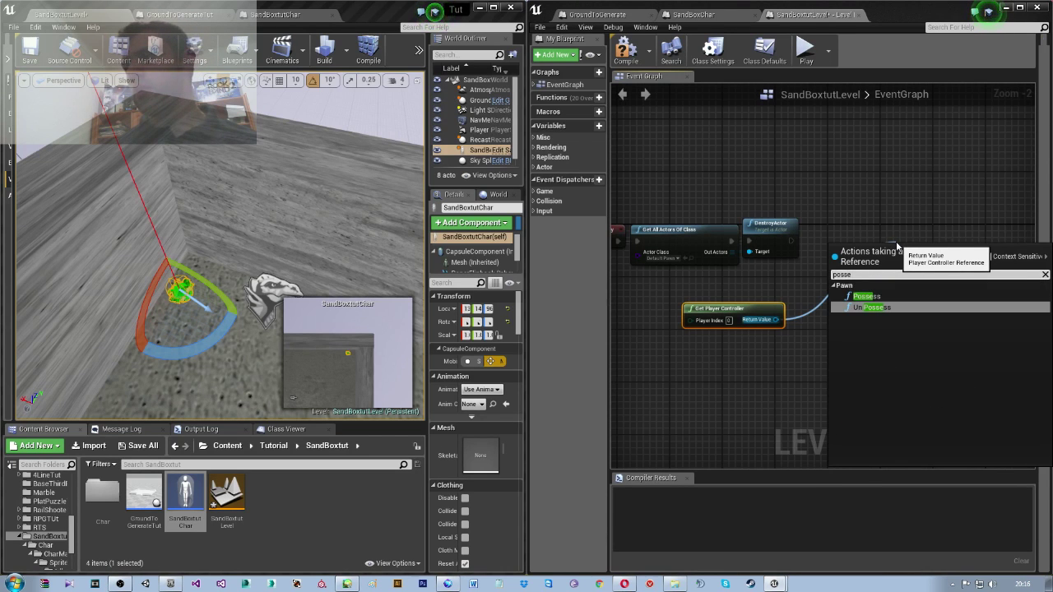
pyautogui.press('Up')
pyautogui.press('Return')
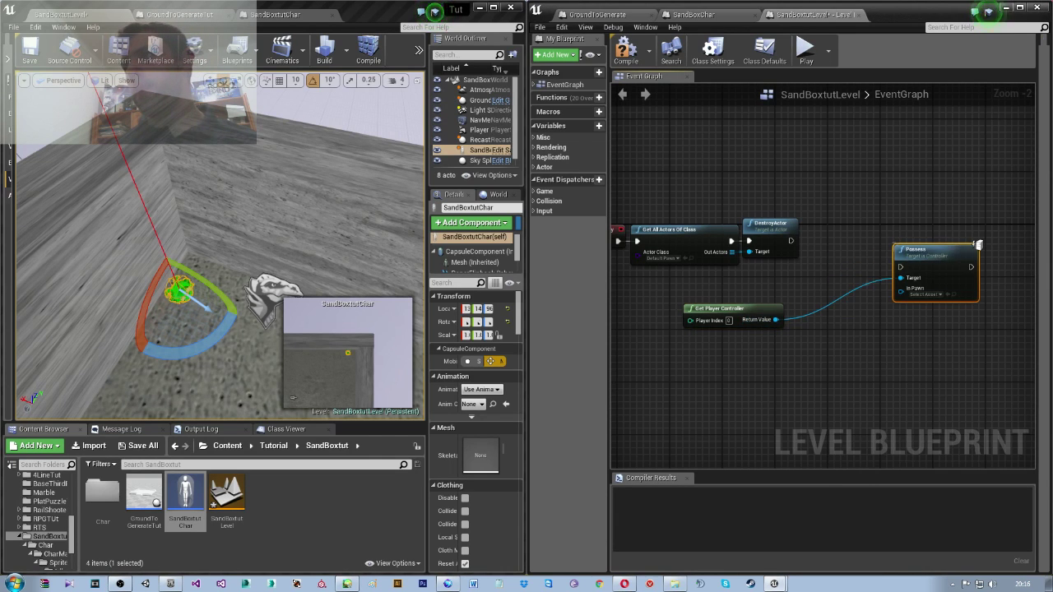
pyautogui.moveTo(790, 240)
pyautogui.mouseDown()
pyautogui.moveTo(909, 284)
pyautogui.moveTo(884, 230)
pyautogui.mouseUp()
pyautogui.rightClick(884, 344)
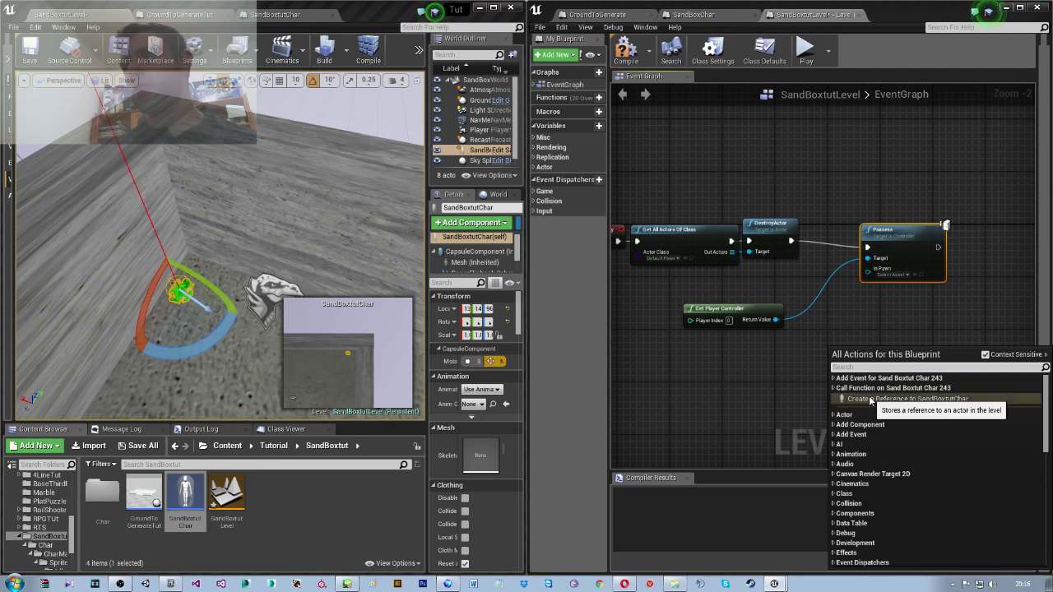
pyautogui.click(905, 398)
pyautogui.moveTo(910, 350)
pyautogui.mouseDown()
pyautogui.moveTo(745, 365)
pyautogui.moveTo(862, 273)
pyautogui.mouseUp()
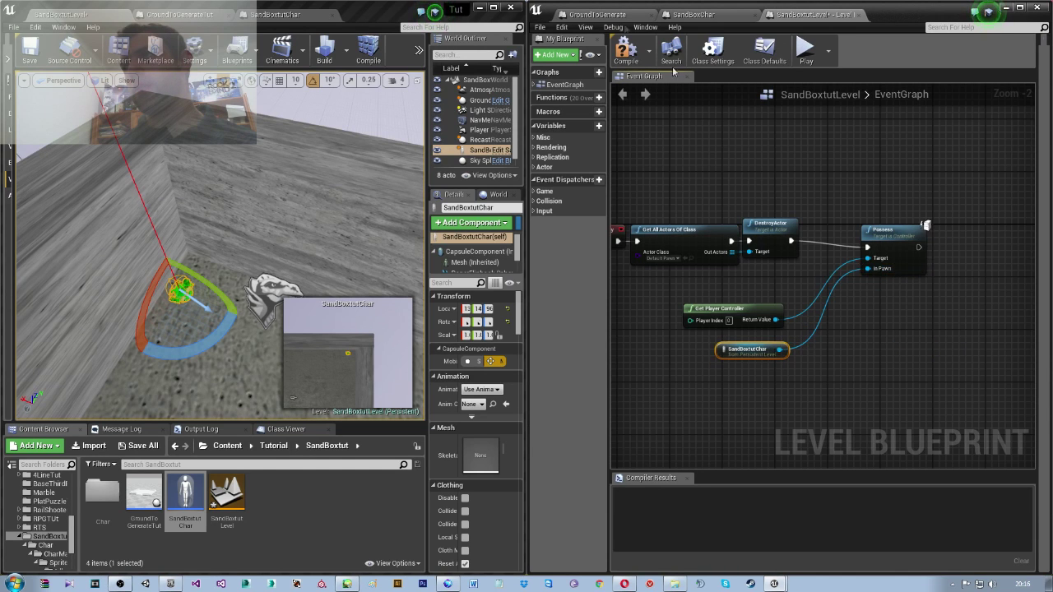
pyautogui.click(625, 51)
# Add a reference node for the level's NavMeshBoundsVolume and recompile the level blueprint.
pyautogui.moveTo(937, 312)
pyautogui.mouseDown(button='right')
pyautogui.moveTo(871, 314)
pyautogui.moveTo(896, 355)
pyautogui.mouseUp(button='right')
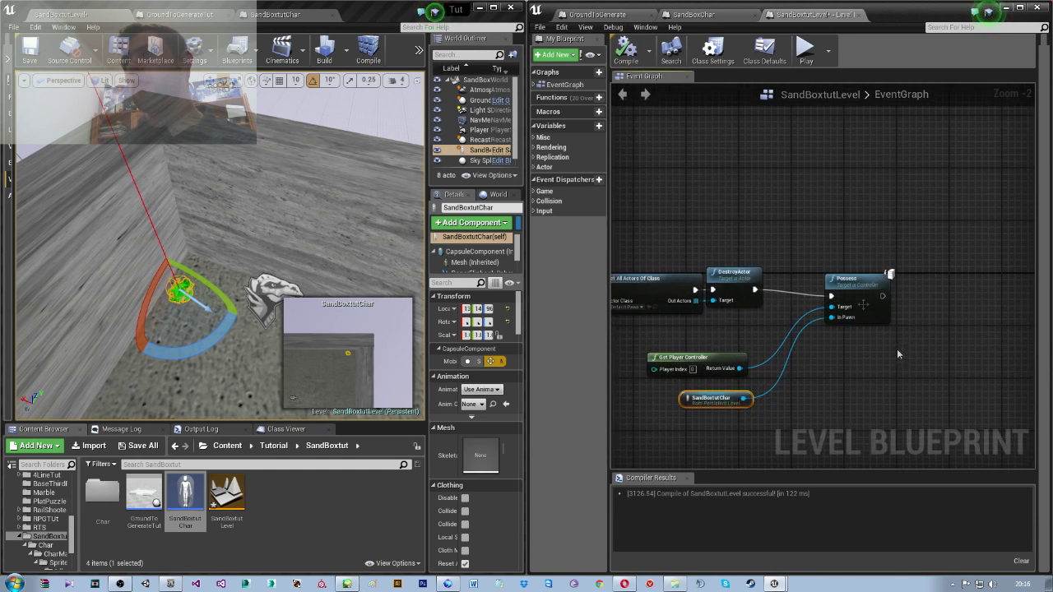
pyautogui.moveTo(843, 284); pyautogui.dragTo(816, 280)
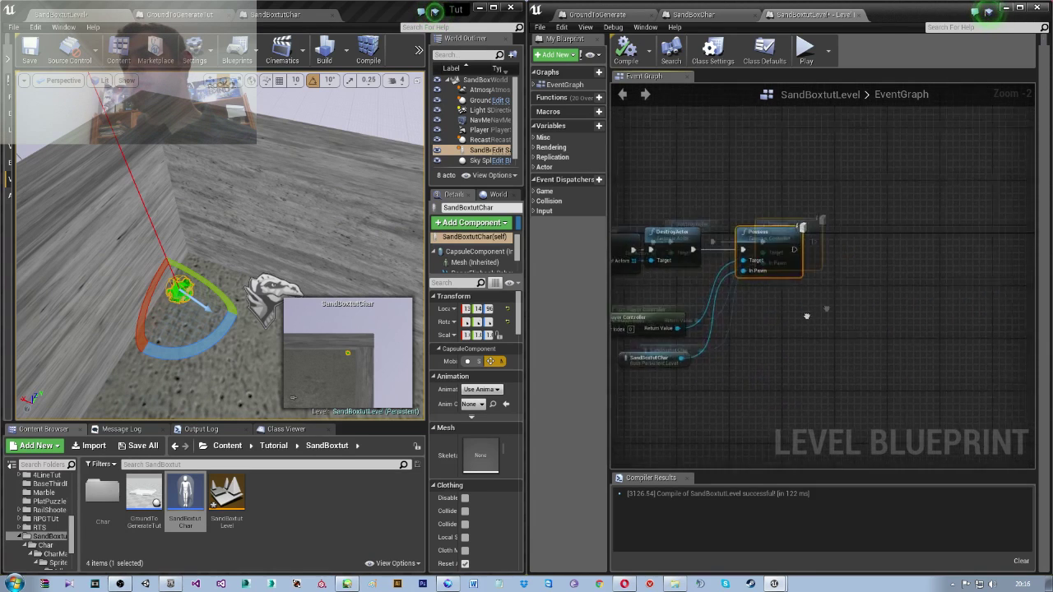
pyautogui.moveTo(857, 327); pyautogui.dragTo(869, 284, button='right')
pyautogui.scroll(1, 877, 322)
pyautogui.scroll(-1, 877, 321)
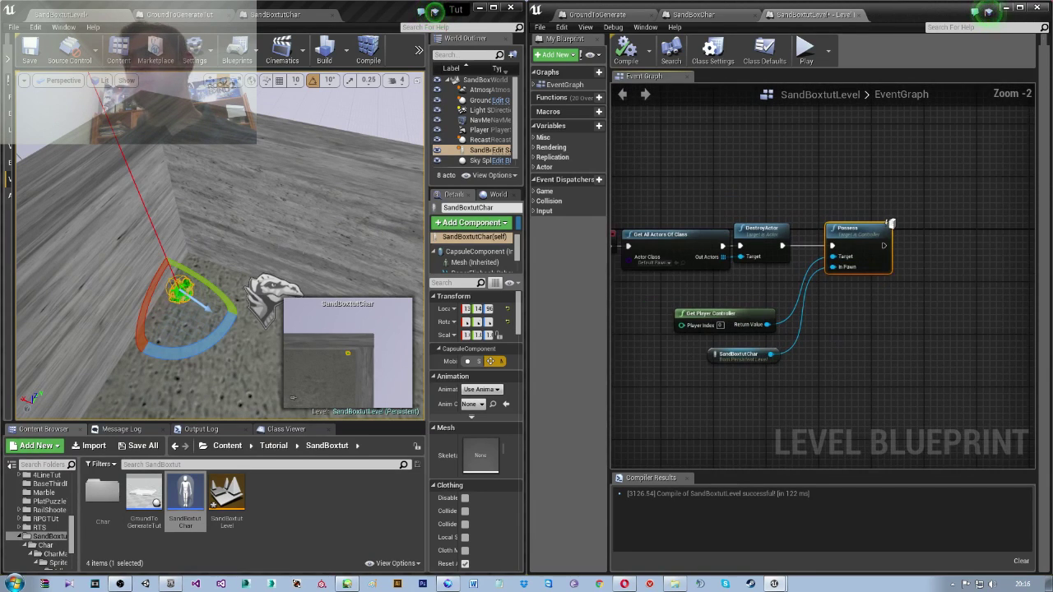
pyautogui.moveTo(213, 247); pyautogui.dragTo(144, 169, button='right')
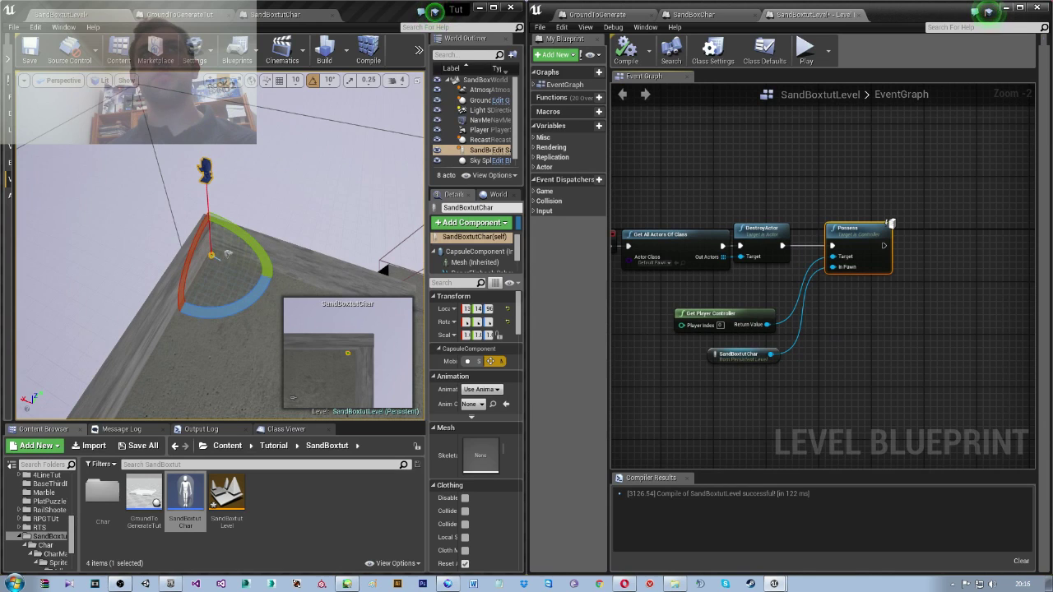
pyautogui.click(480, 119)
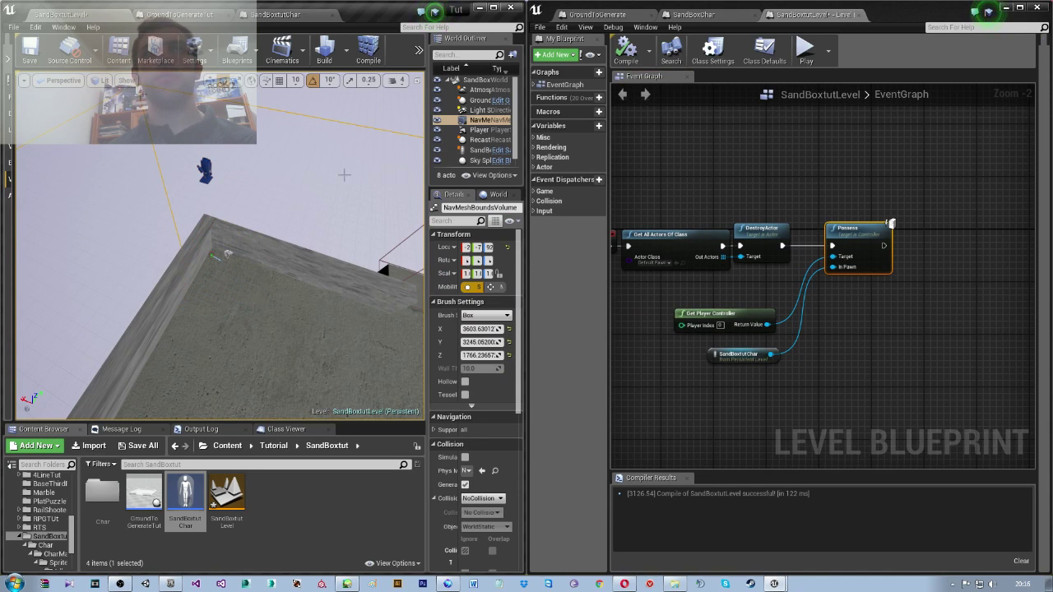
pyautogui.rightClick(856, 300)
pyautogui.click(858, 351)
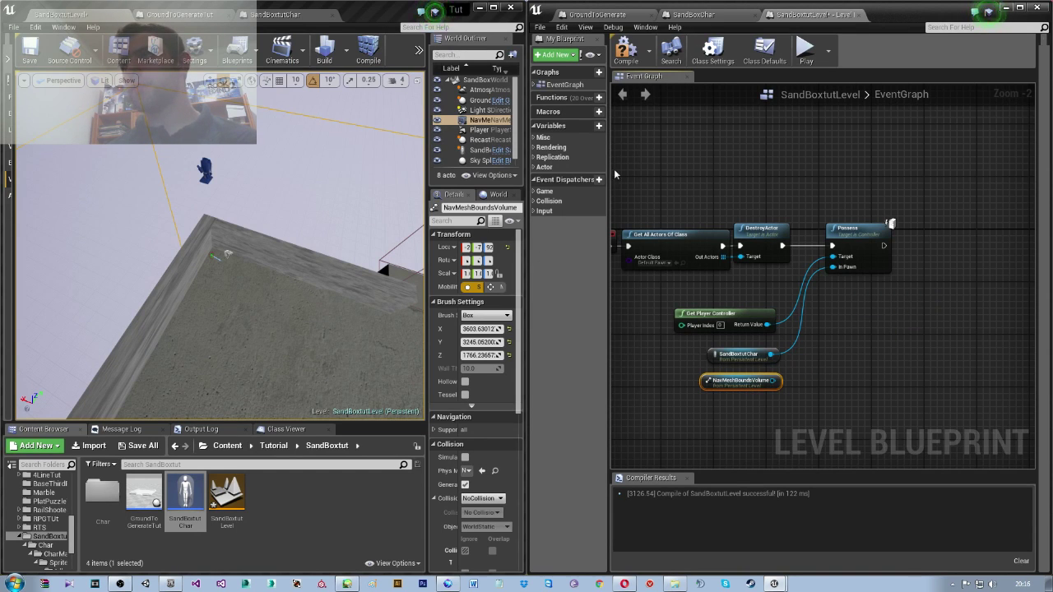
pyautogui.click(625, 51)
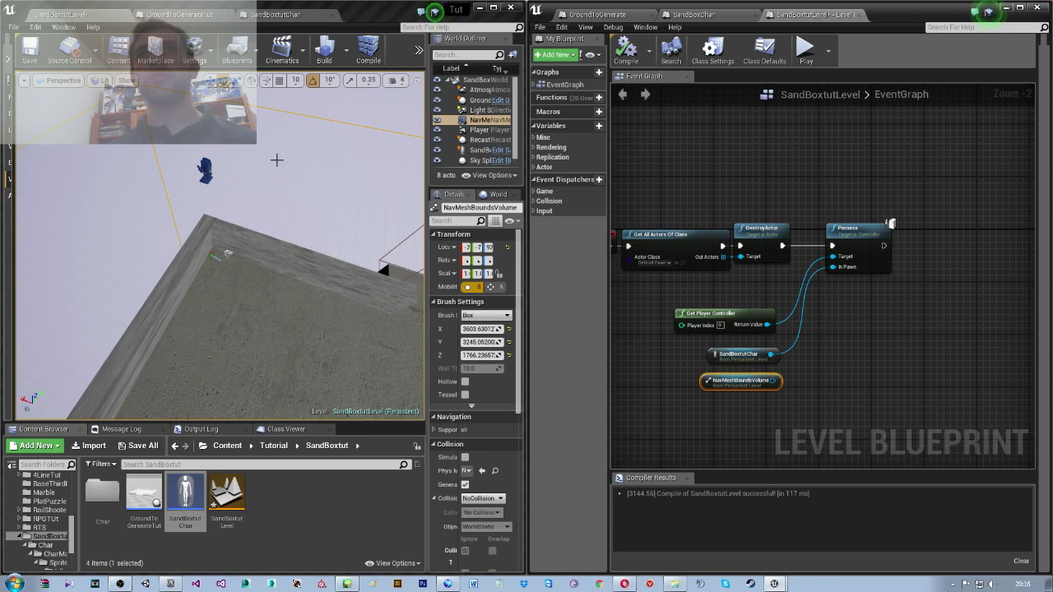
pyautogui.click(418, 53)
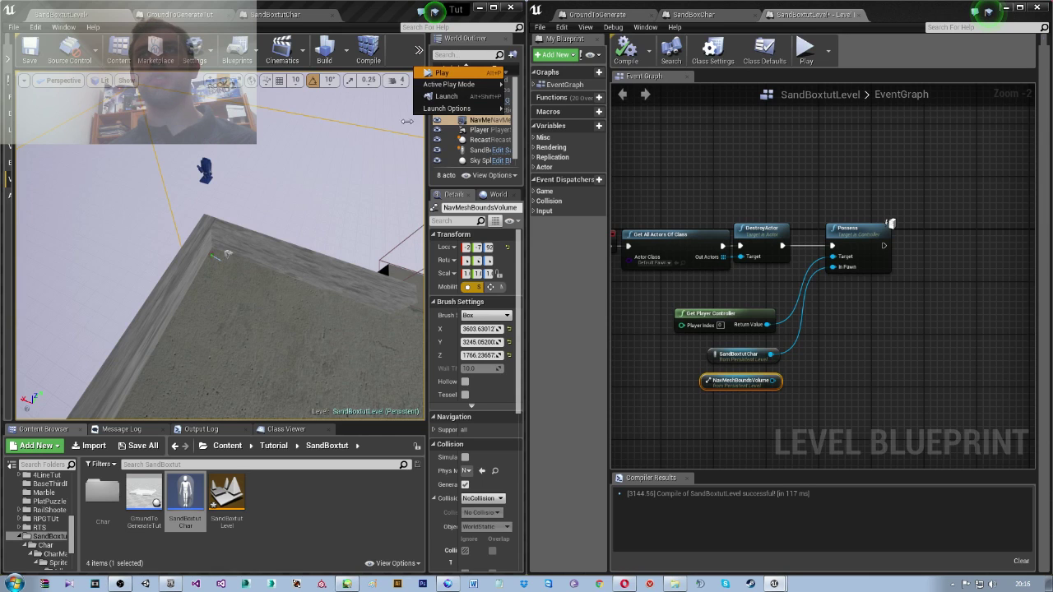
pyautogui.hotkey('alt', 'p')
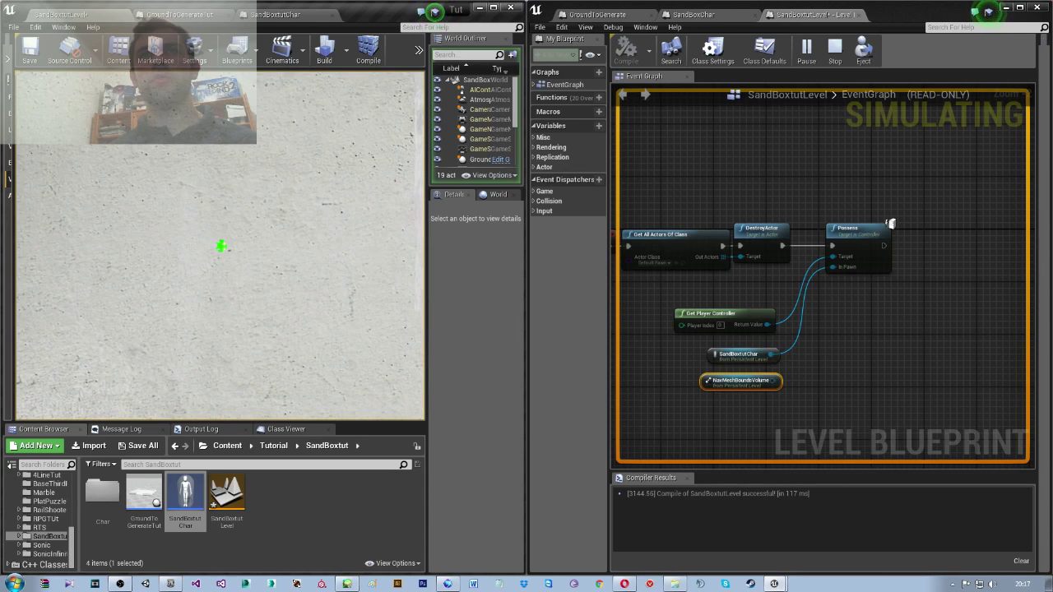
pyautogui.press('Escape')
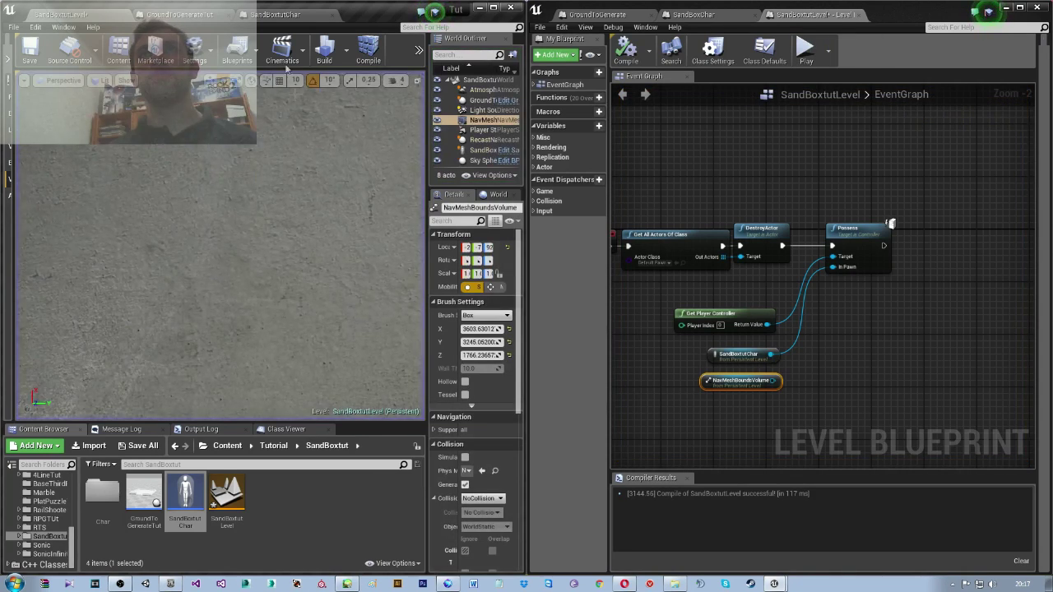
# Rearrange the upper and lower Add Movement Input nodes in SandBoxtutChar's Event Graph.
pyautogui.click(274, 14)
pyautogui.scroll(3, 324, 177)
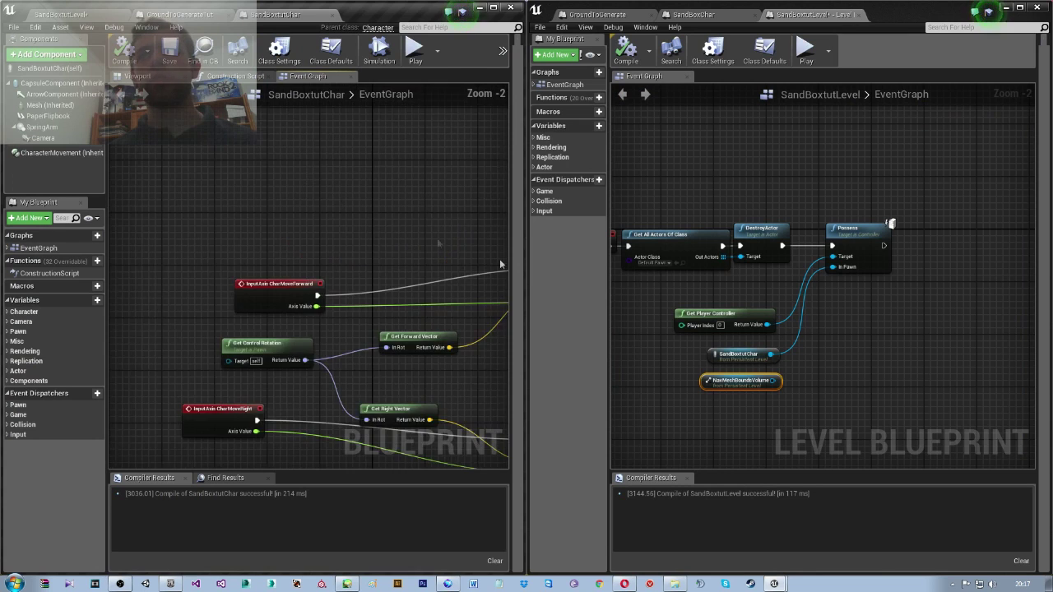
pyautogui.scroll(2, 437, 238)
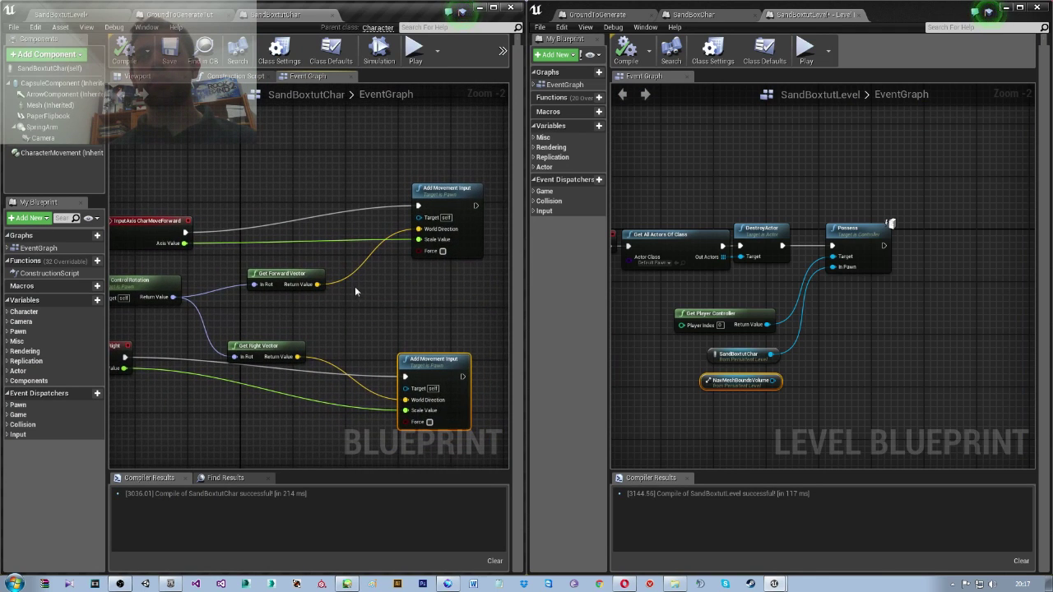
pyautogui.moveTo(404, 291); pyautogui.dragTo(326, 289, button='right')
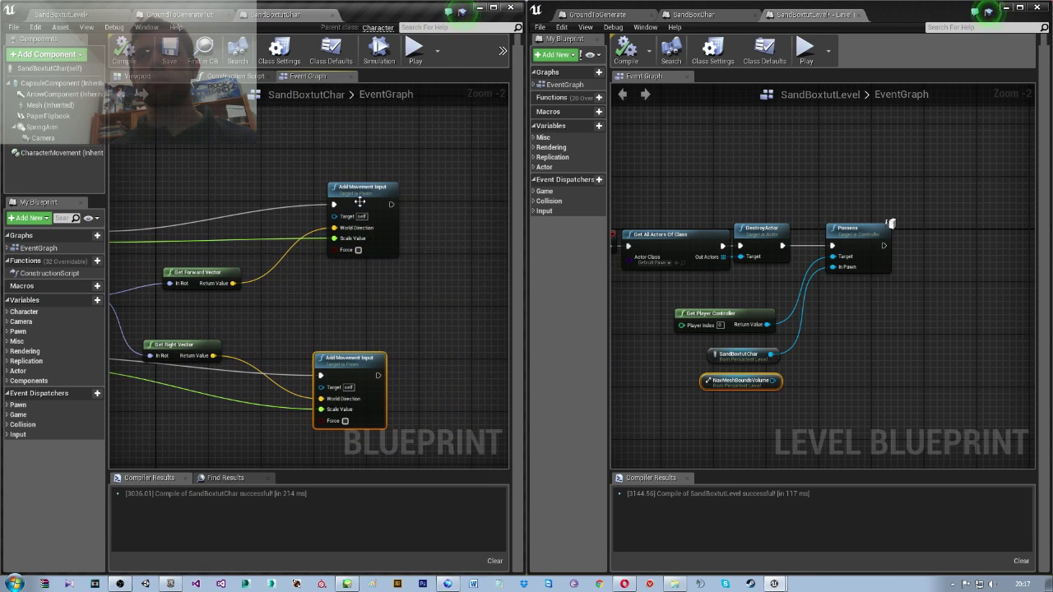
pyautogui.moveTo(362, 199); pyautogui.dragTo(414, 197)
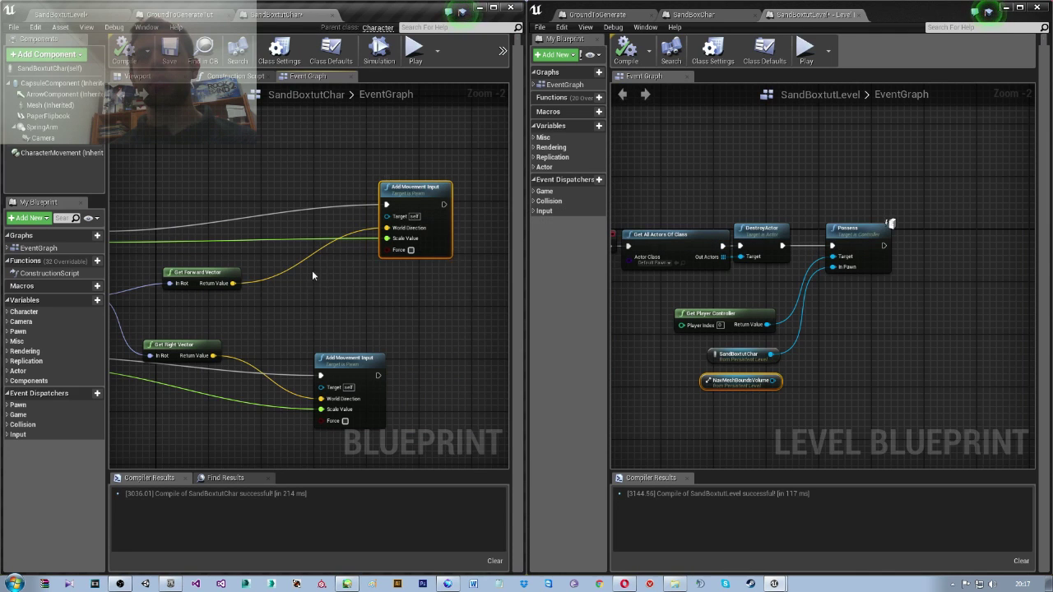
pyautogui.moveTo(295, 303)
pyautogui.mouseDown(button='right')
pyautogui.moveTo(359, 264)
pyautogui.moveTo(353, 250)
pyautogui.mouseUp(button='right')
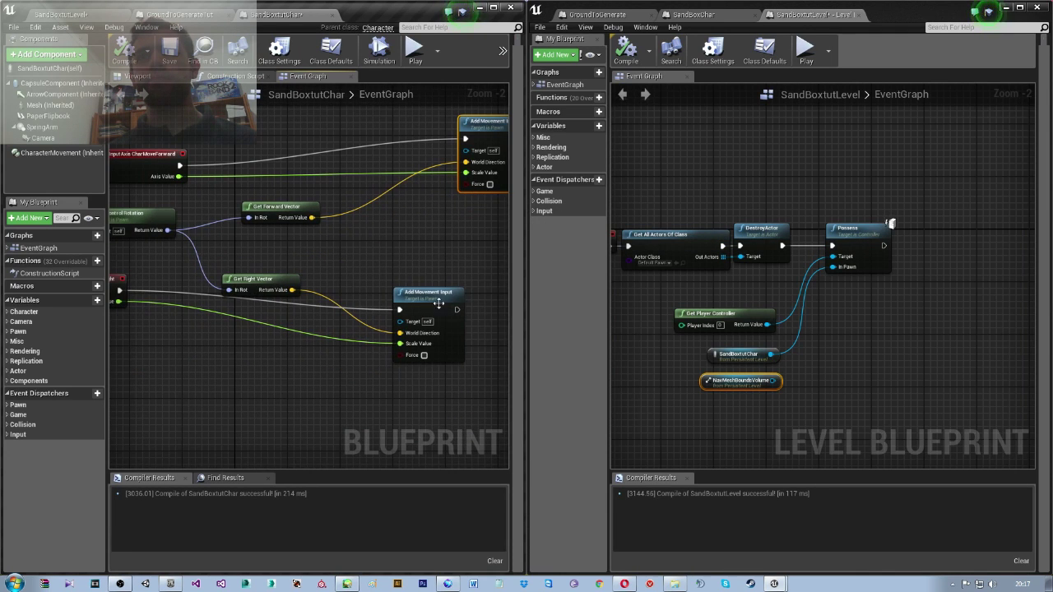
pyautogui.moveTo(439, 304); pyautogui.dragTo(484, 304)
pyautogui.moveTo(333, 224)
pyautogui.mouseDown(button='right')
pyautogui.moveTo(381, 245)
pyautogui.moveTo(391, 278)
pyautogui.mouseUp(button='right')
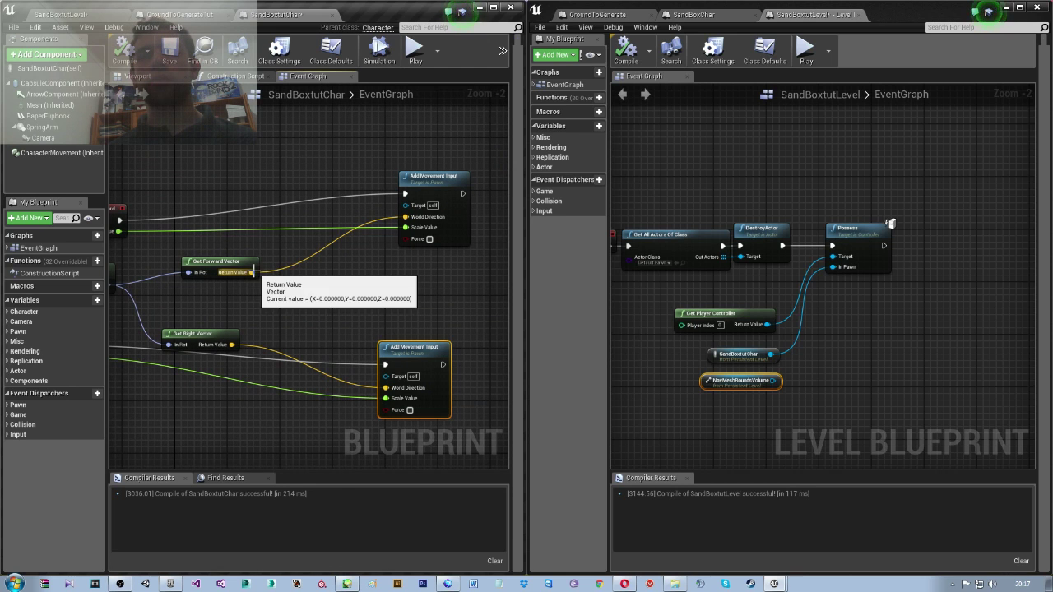
# Start a vector-times-float node from the forward vector, then cancel it.
pyautogui.moveTo(253, 272); pyautogui.dragTo(341, 294)
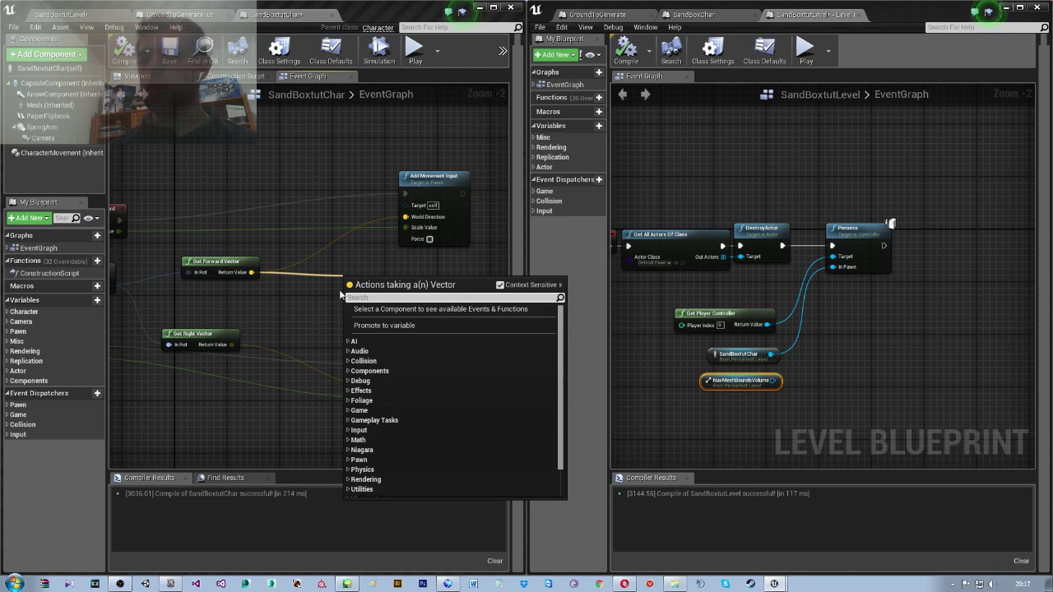
pyautogui.write('*')
pyautogui.press('Up')
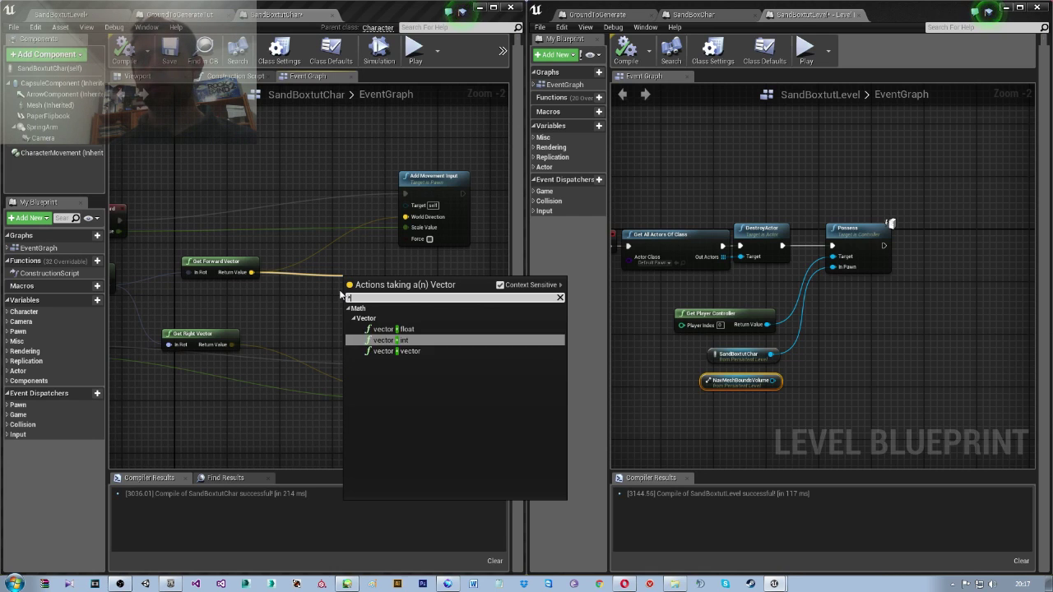
pyautogui.press('Up')
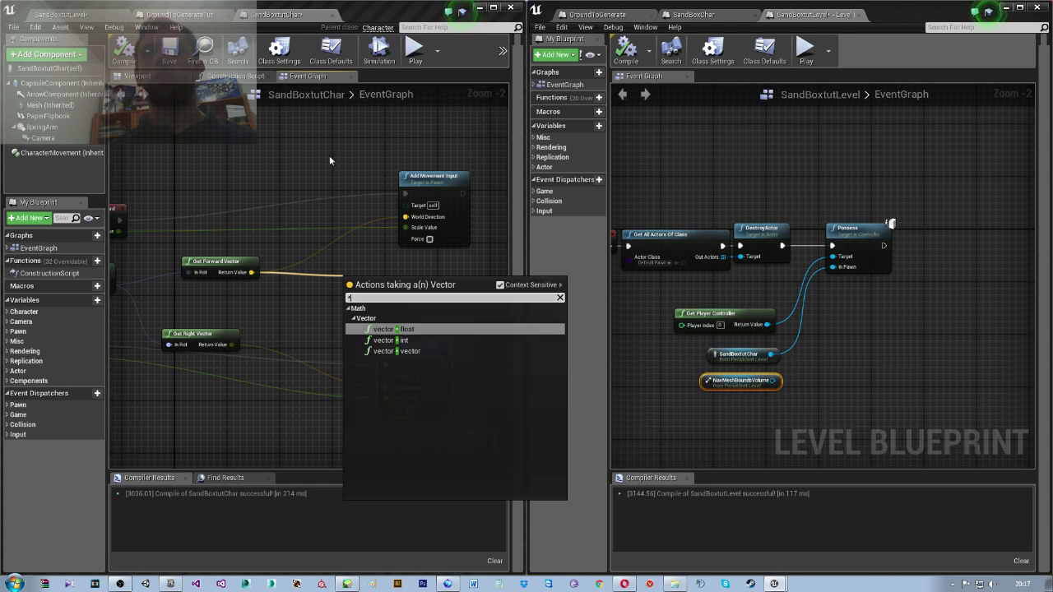
pyautogui.press('Escape')
# Check the character in the 3D preview, then zoom out on its movement event graph.
pyautogui.click(156, 76)
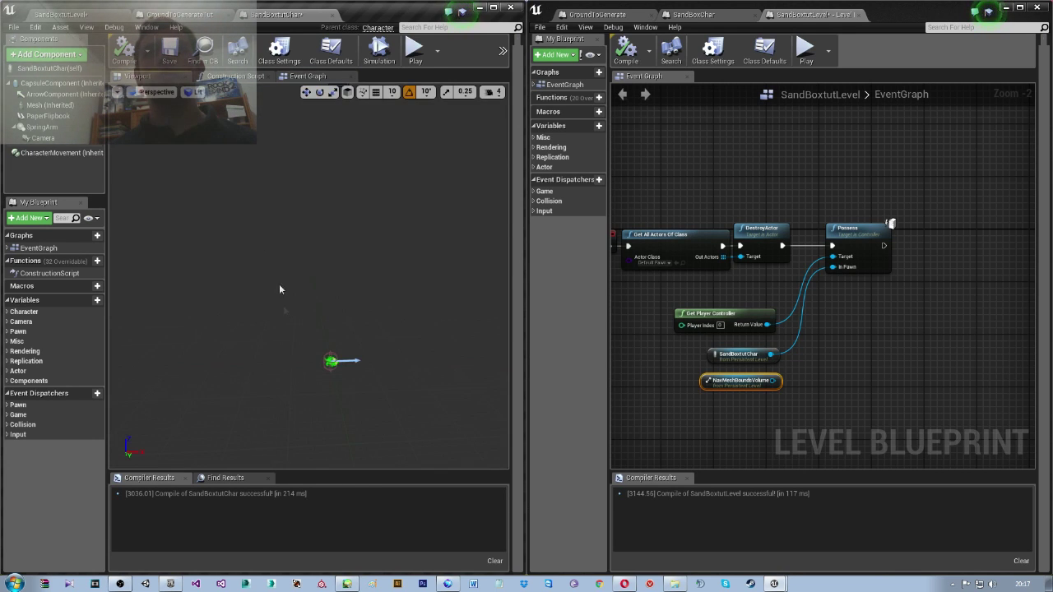
pyautogui.moveTo(312, 349); pyautogui.dragTo(311, 349, button='right')
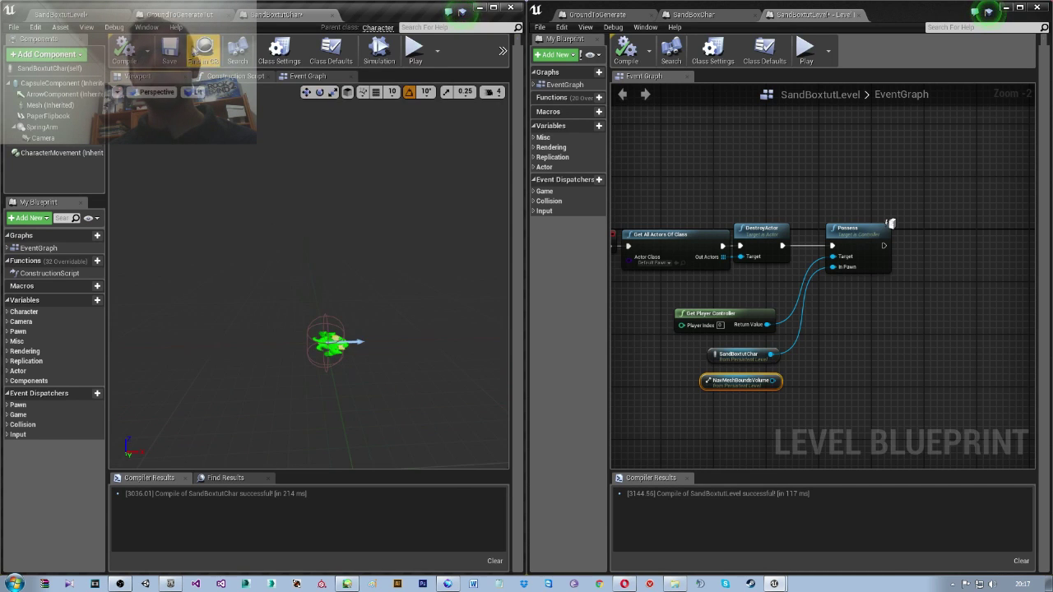
pyautogui.click(307, 76)
pyautogui.scroll(-1, 317, 259)
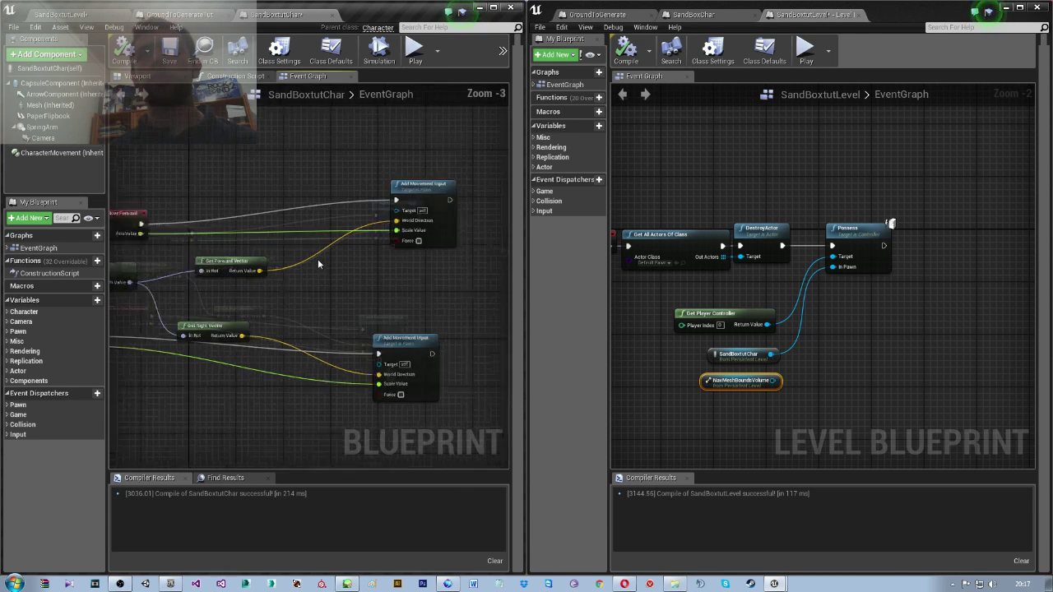
pyautogui.scroll(-2, 318, 260)
pyautogui.scroll(-3, 678, 147)
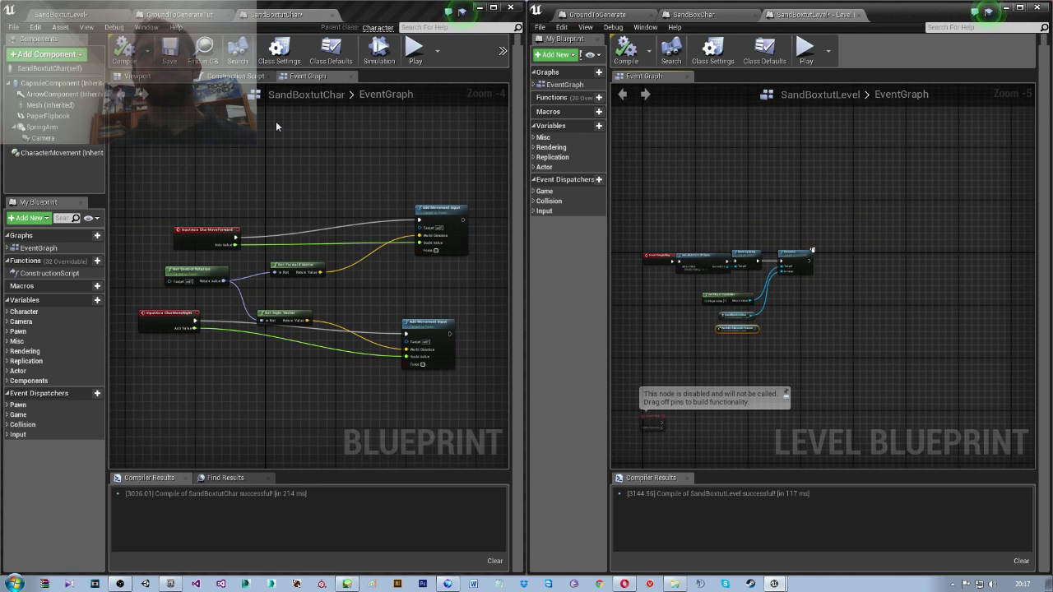
pyautogui.click(599, 14)
# Review SandBoxChar's branch nodes and add a new variable named CanMove to SandBoxtutChar.
pyautogui.click(693, 12)
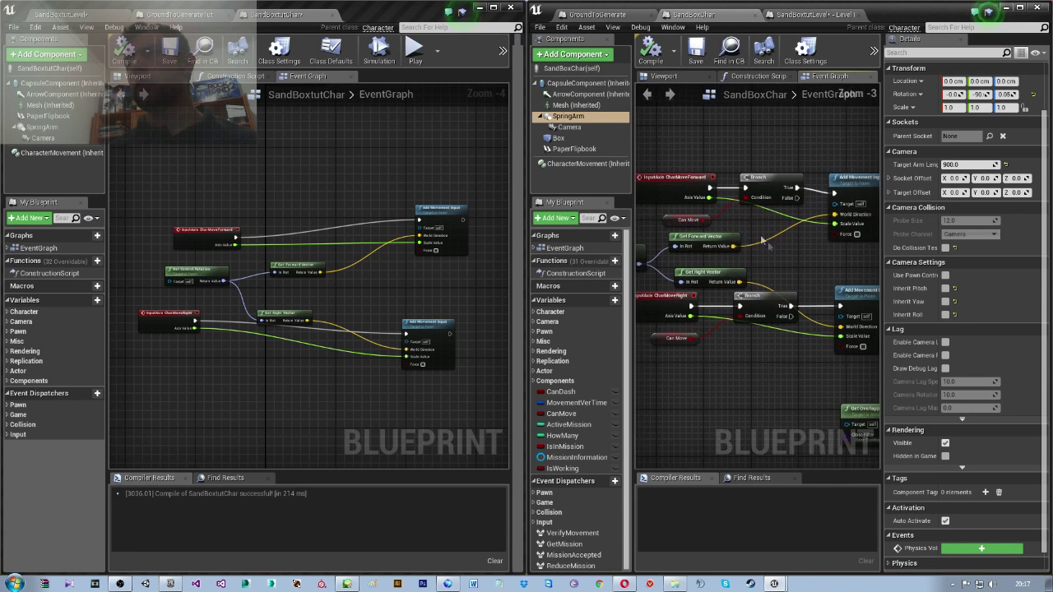
pyautogui.scroll(-2, 746, 273)
pyautogui.moveTo(746, 273); pyautogui.dragTo(865, 282, button='right')
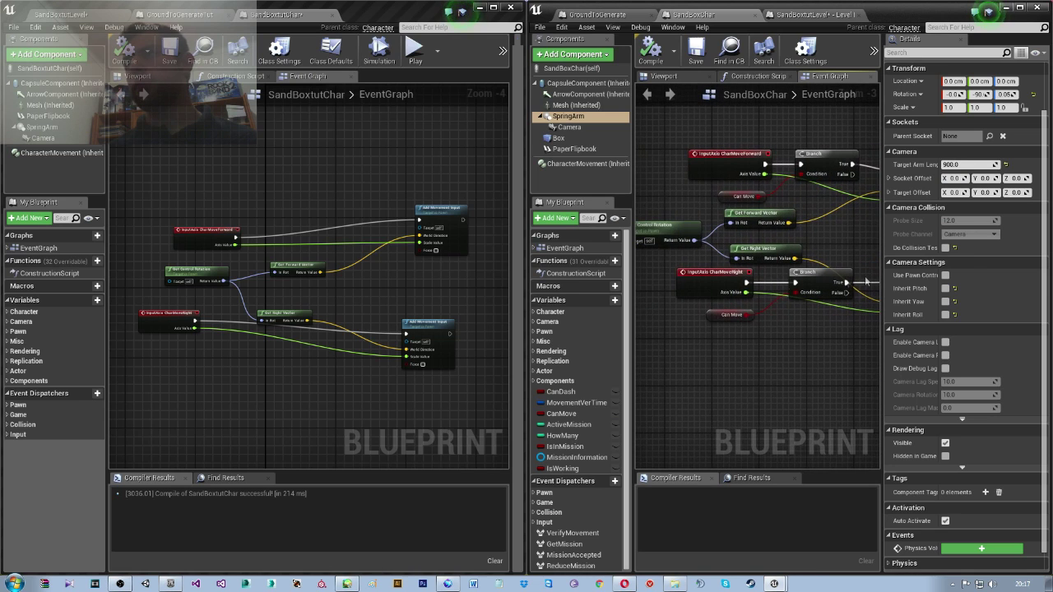
pyautogui.moveTo(92, 305)
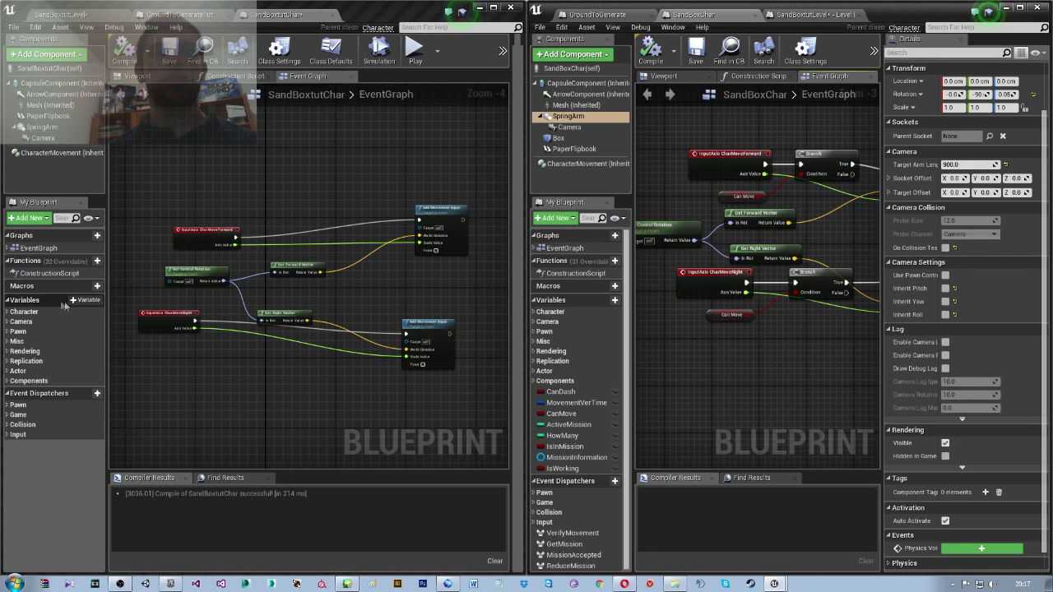
pyautogui.click(86, 301)
pyautogui.write('CanMove')
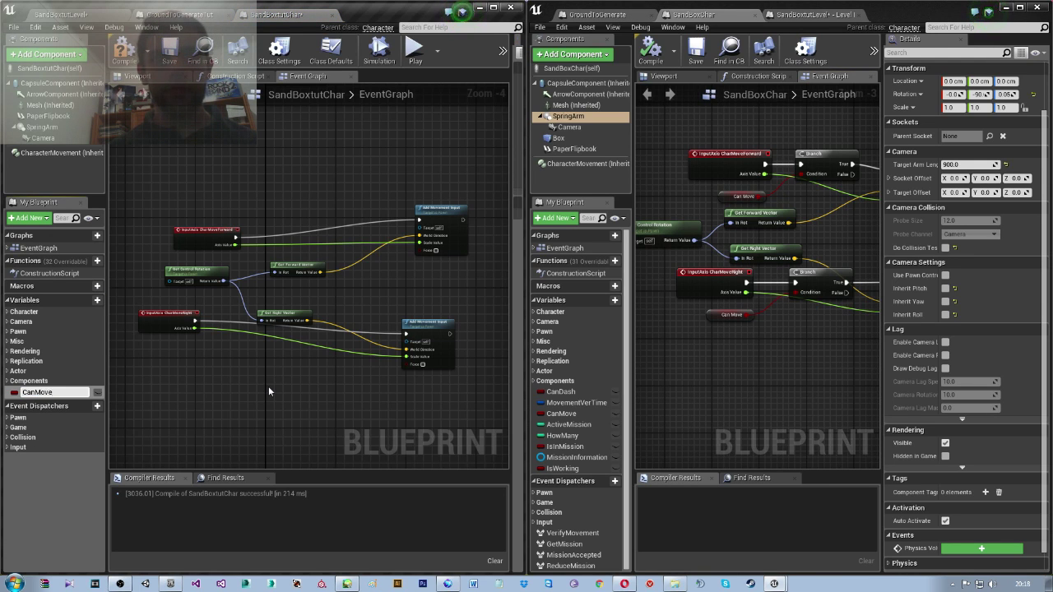
pyautogui.press('Return')
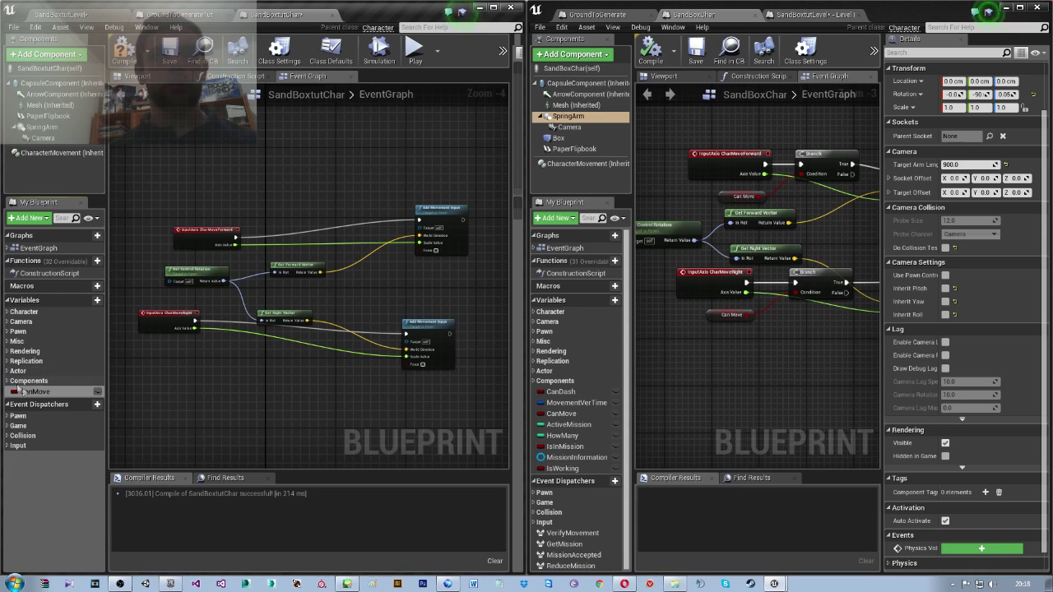
# Place a Can Move getter in the Event Graph, delete an accidental SET node, and compile.
pyautogui.moveTo(25, 391)
pyautogui.mouseDown()
pyautogui.moveTo(231, 362)
pyautogui.moveTo(308, 299)
pyautogui.mouseUp()
pyautogui.click(247, 385)
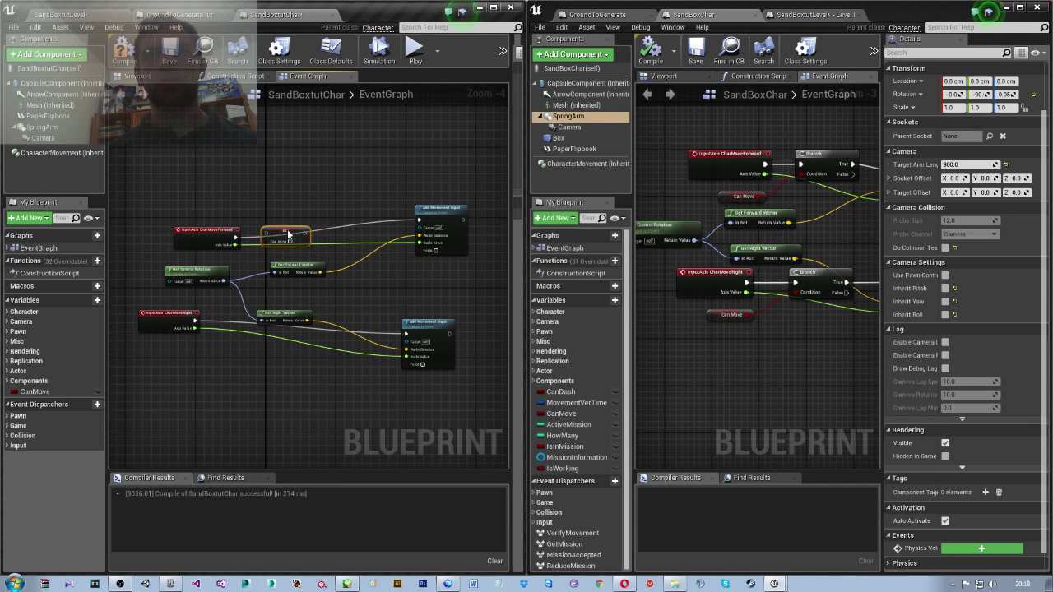
pyautogui.rightClick(285, 238)
pyautogui.click(306, 250)
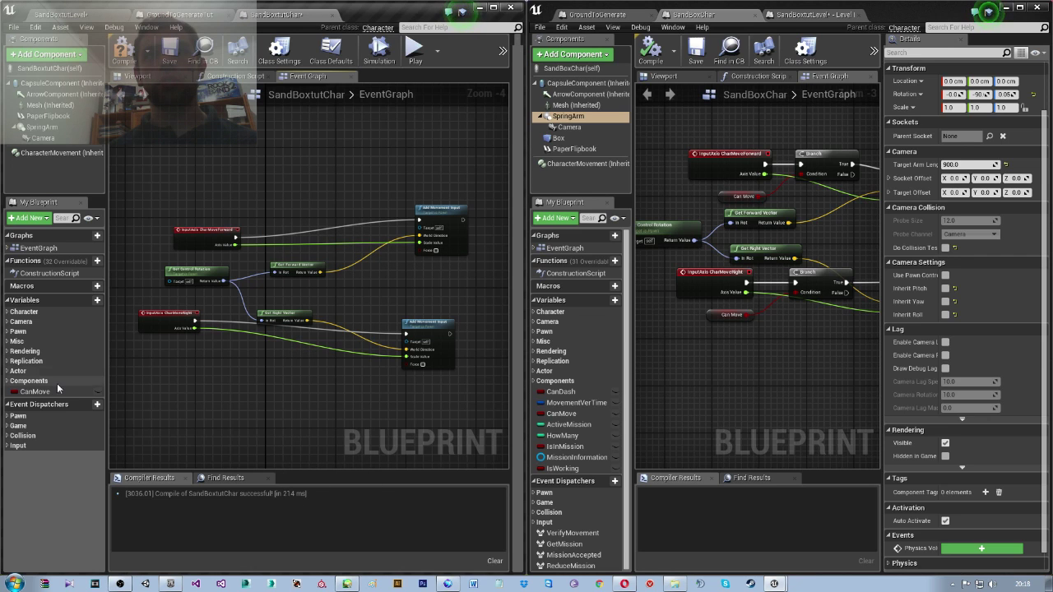
pyautogui.keyDown('ctrl'); pyautogui.moveTo(49, 395); pyautogui.dragTo(191, 377); pyautogui.keyUp('ctrl')
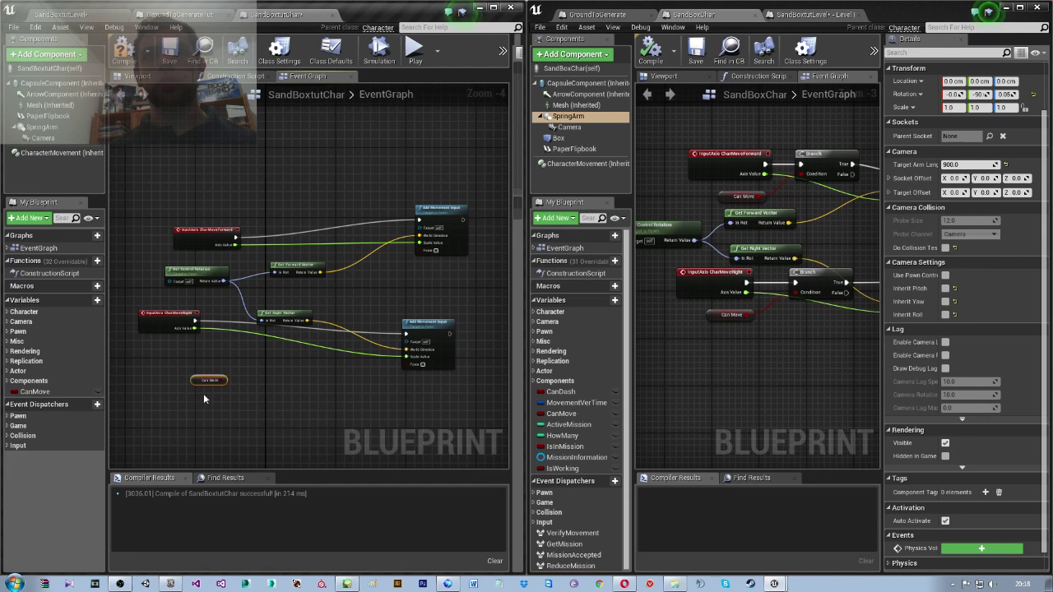
pyautogui.click(123, 51)
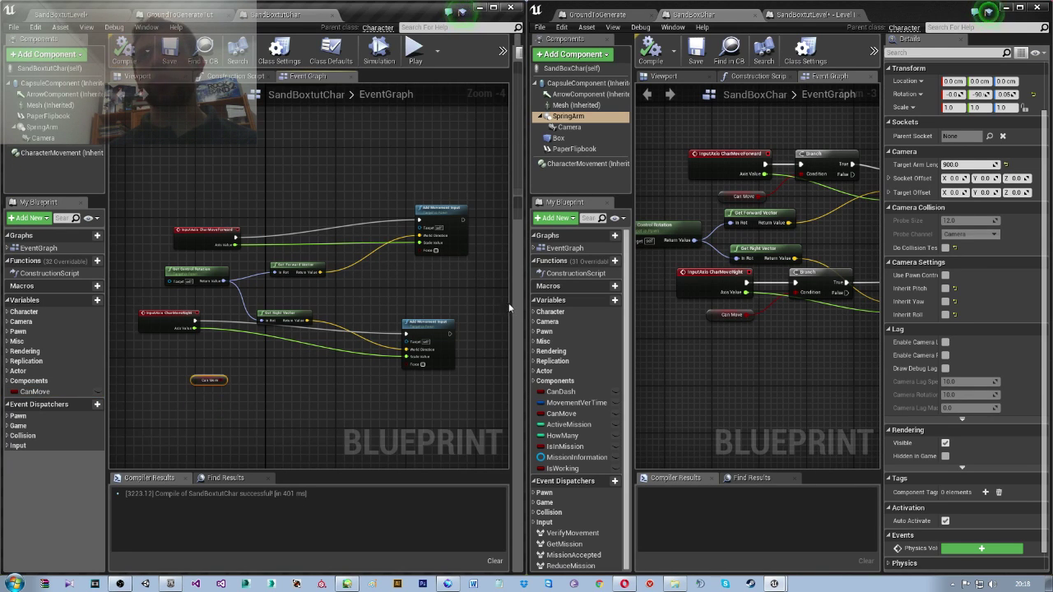
# Set CanMove's default value to true and recompile.
pyautogui.moveTo(510, 308); pyautogui.dragTo(369, 301)
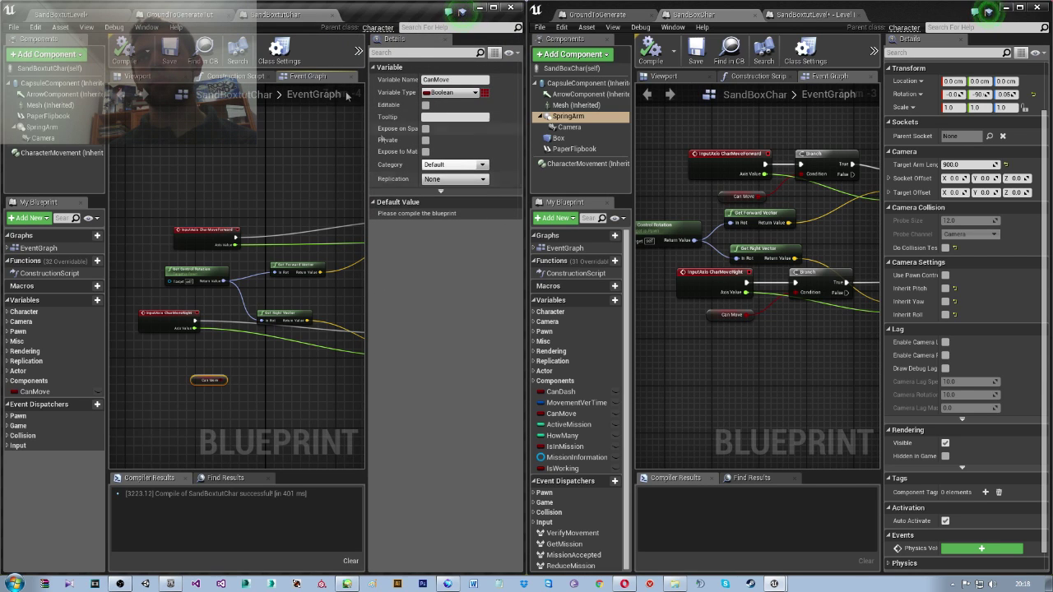
pyautogui.click(137, 62)
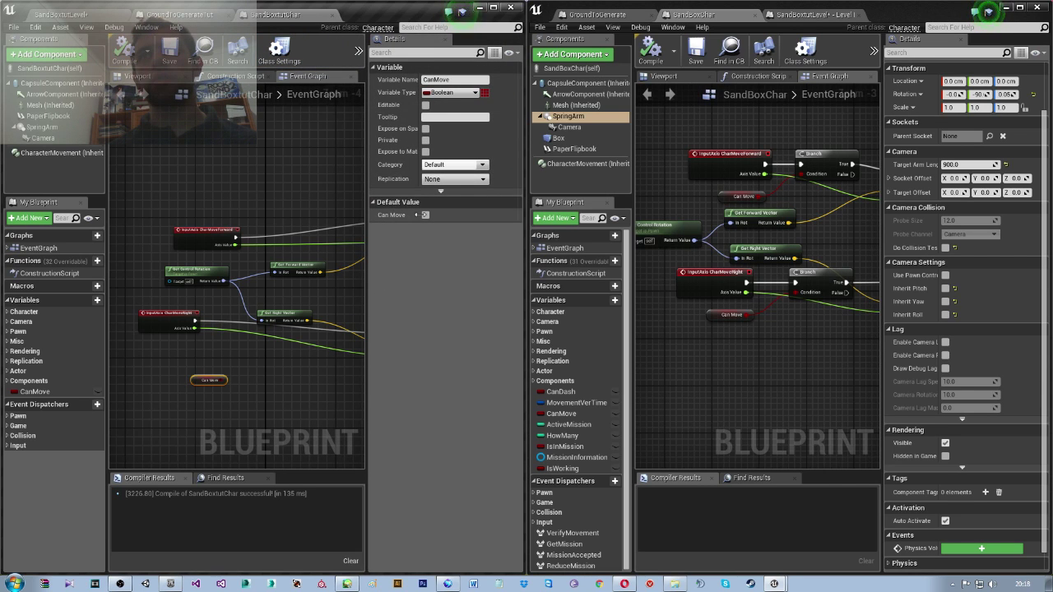
pyautogui.click(424, 216)
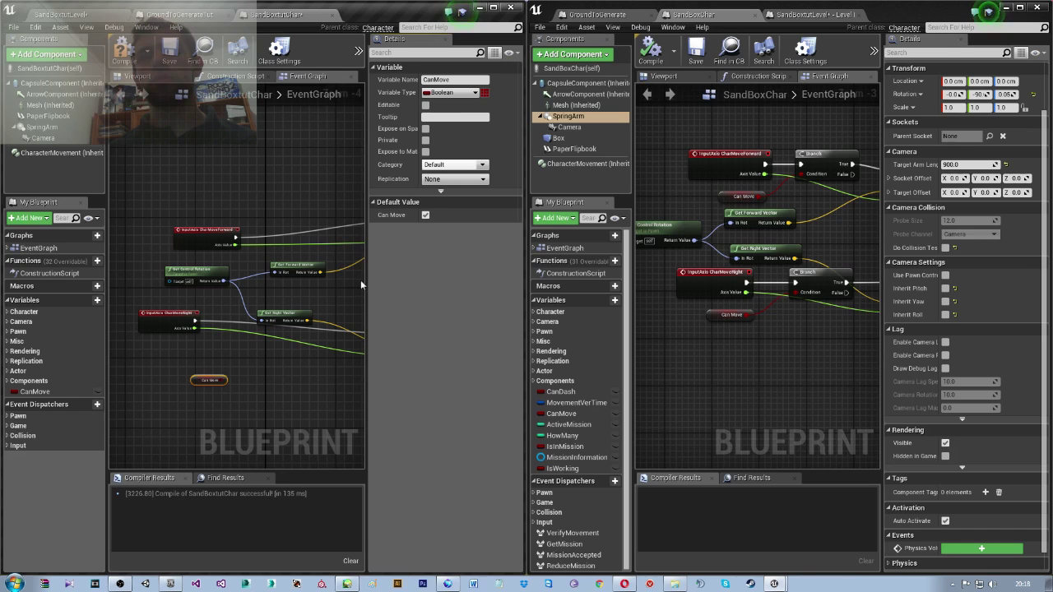
pyautogui.moveTo(366, 280); pyautogui.dragTo(523, 285)
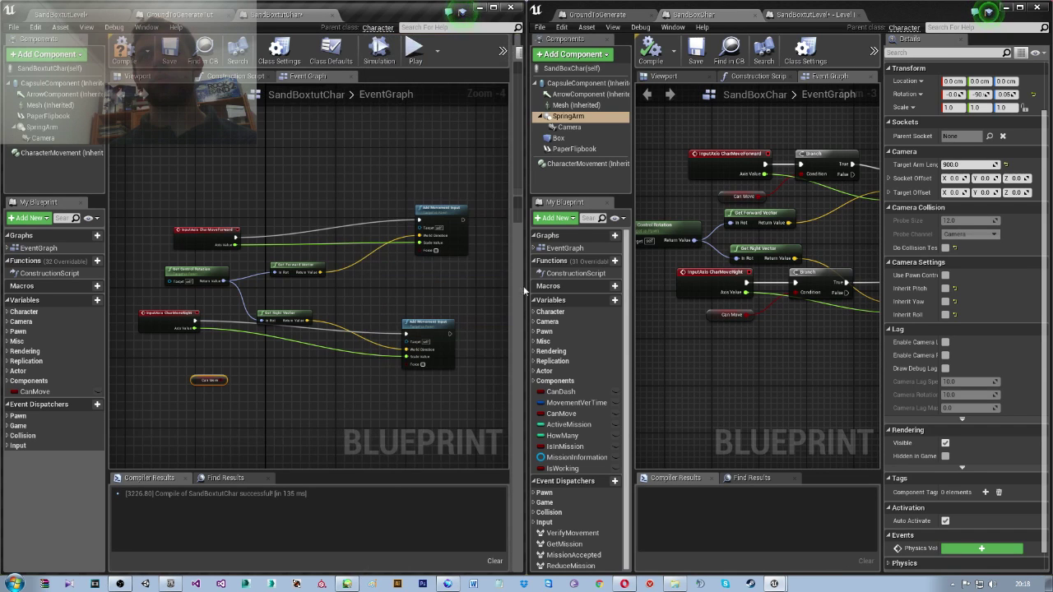
pyautogui.click(121, 51)
# Add a Branch driven by Can Move, plus a pasted copy for the right movement.
pyautogui.moveTo(199, 378)
pyautogui.mouseDown()
pyautogui.moveTo(170, 300)
pyautogui.moveTo(303, 228)
pyautogui.mouseUp()
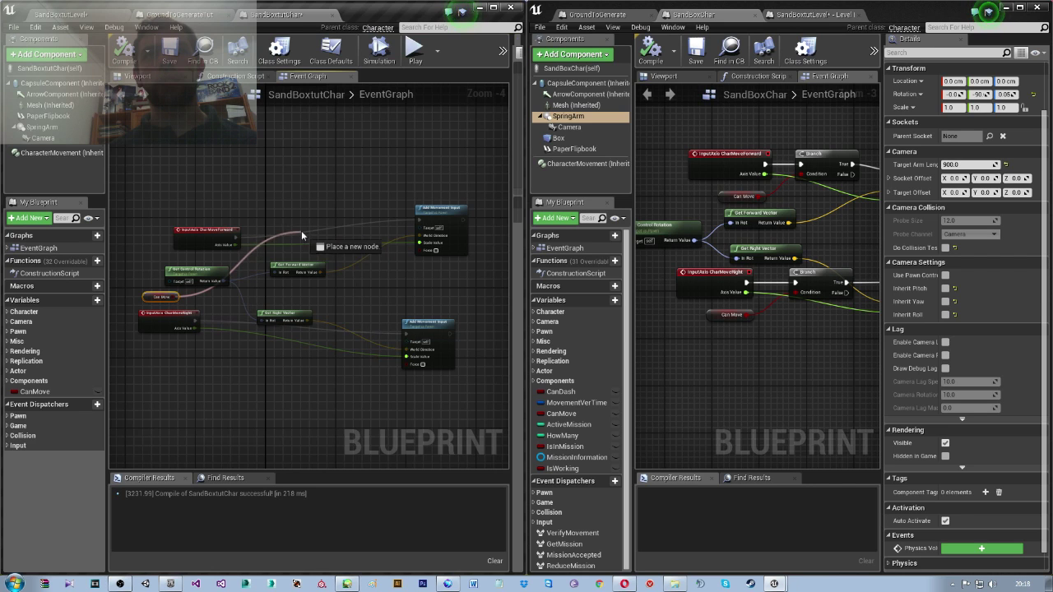
pyautogui.write('branch')
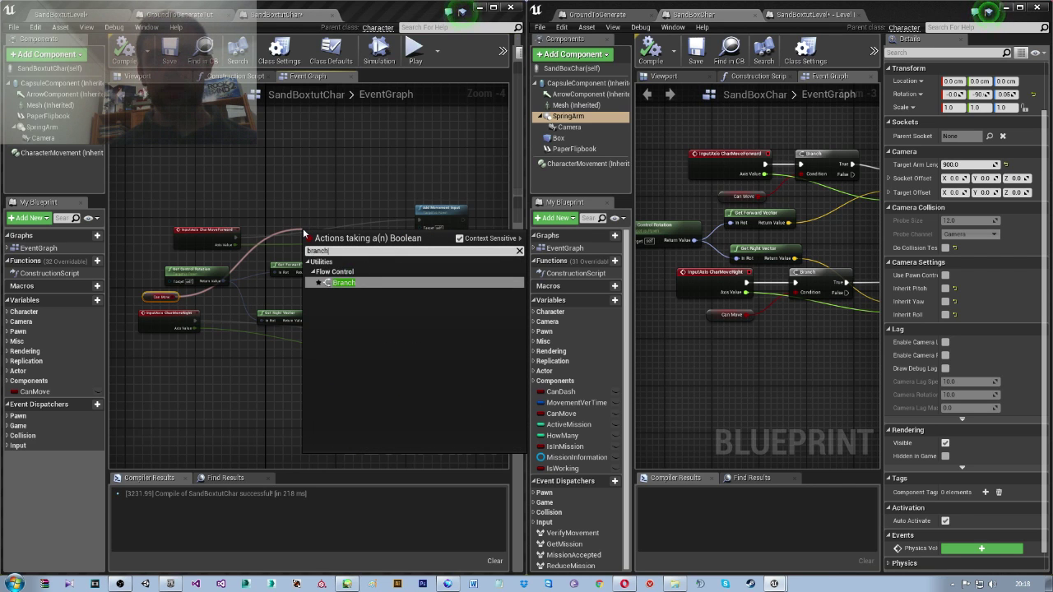
pyautogui.press('Return')
pyautogui.rightClick(334, 238)
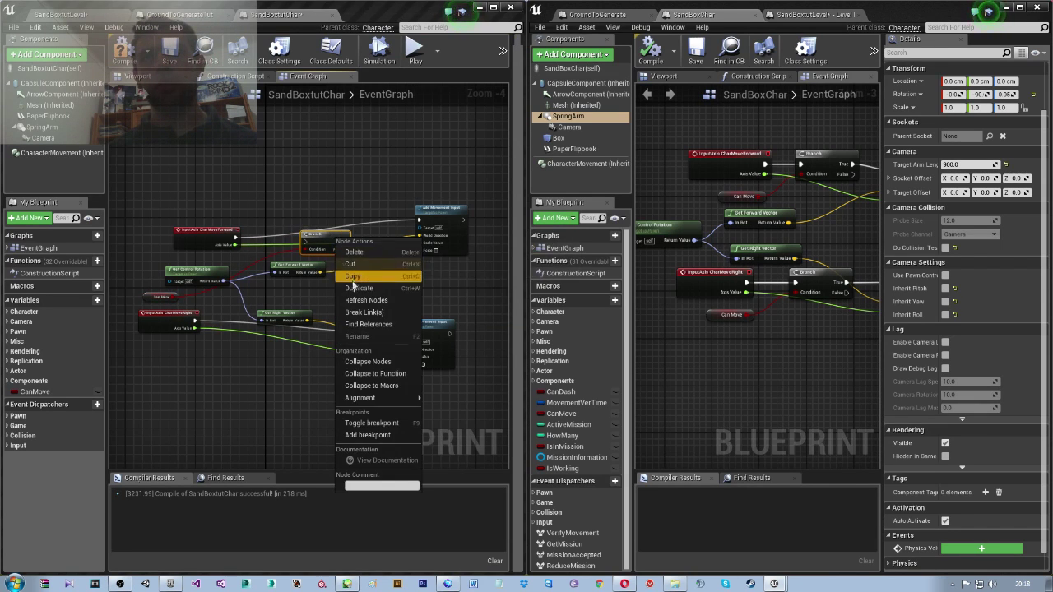
pyautogui.click(378, 285)
pyautogui.hotkey('ctrl', 'v')
pyautogui.moveTo(277, 331); pyautogui.dragTo(277, 362)
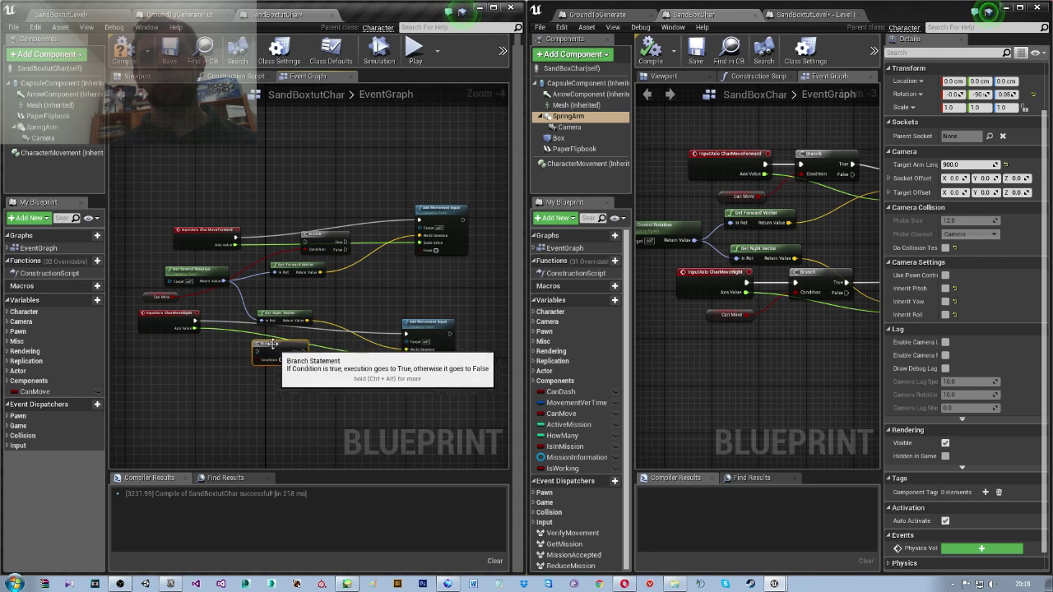
pyautogui.moveTo(174, 303)
pyautogui.mouseDown()
pyautogui.moveTo(227, 354)
pyautogui.moveTo(260, 362)
pyautogui.mouseUp()
# Route CharMoveForward and CharMoveRight through their Branches, with True outputs into Add Movement Input.
pyautogui.moveTo(194, 320)
pyautogui.mouseDown()
pyautogui.moveTo(255, 356)
pyautogui.moveTo(327, 355)
pyautogui.mouseUp()
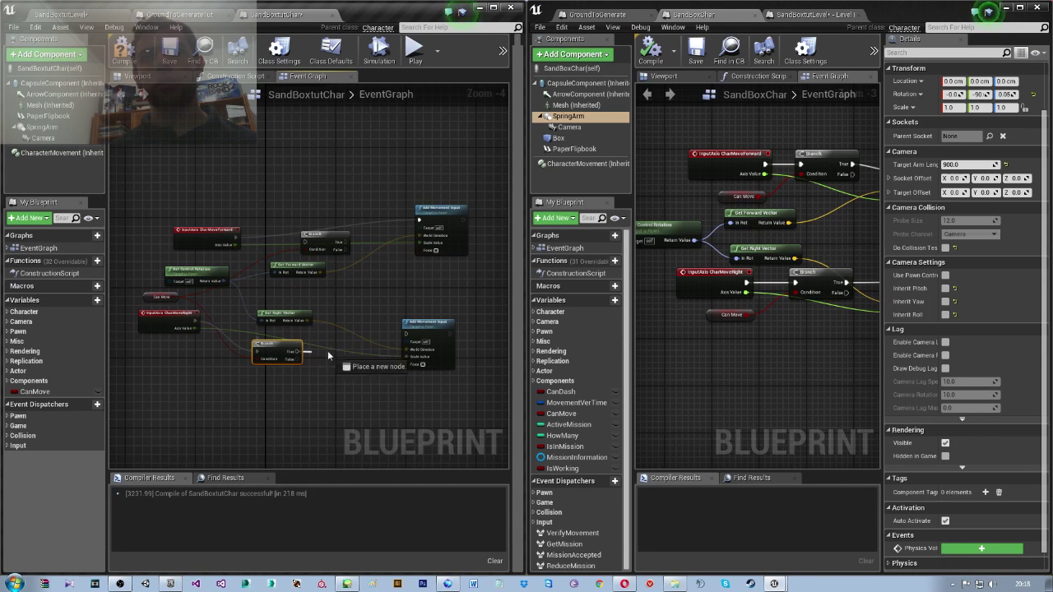
pyautogui.moveTo(412, 337); pyautogui.dragTo(412, 338)
pyautogui.press('Escape')
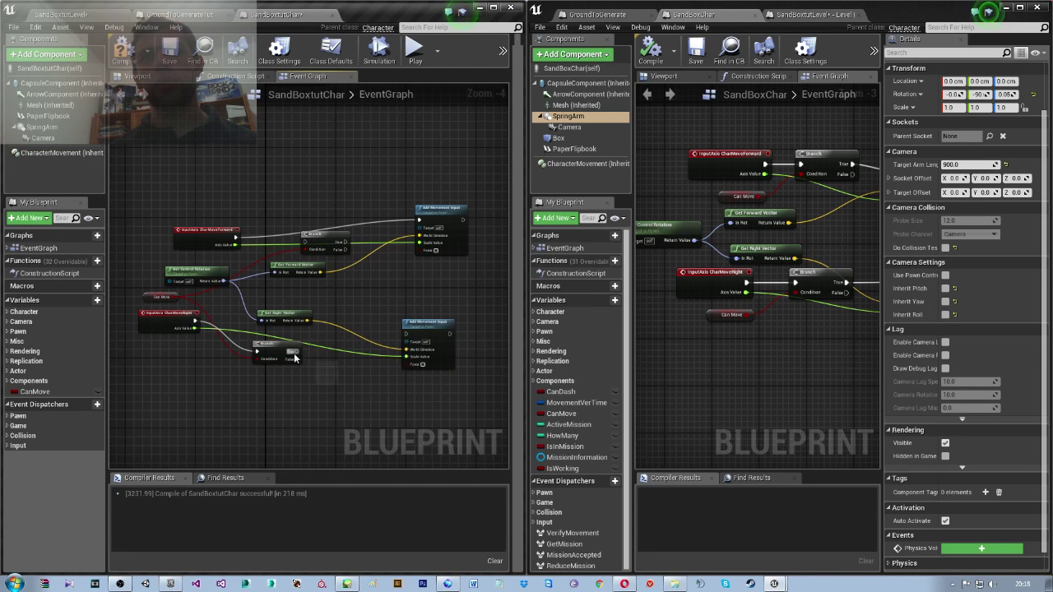
pyautogui.moveTo(293, 352); pyautogui.dragTo(297, 355)
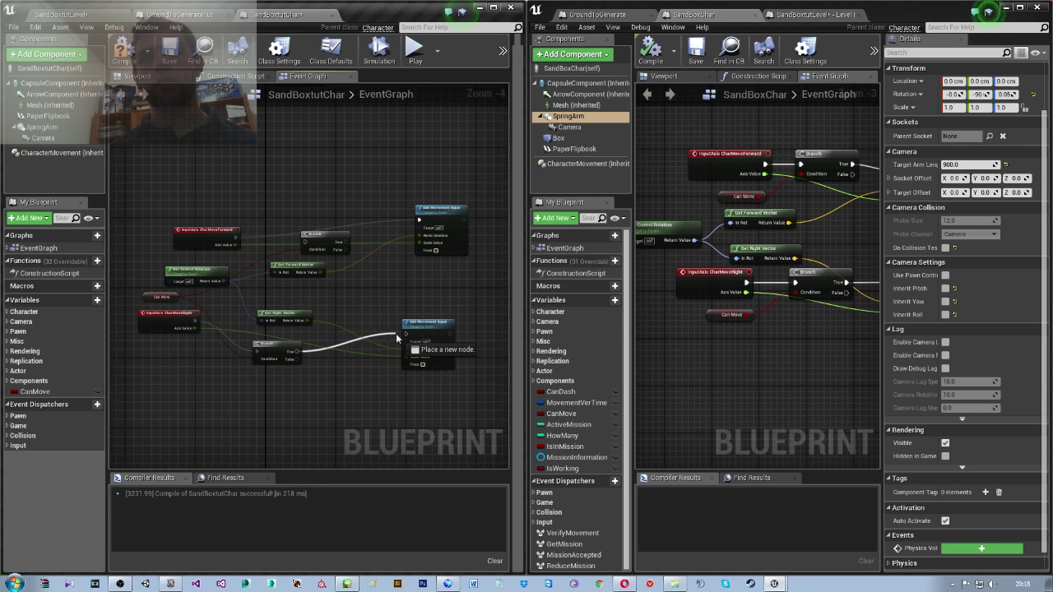
pyautogui.moveTo(406, 338); pyautogui.dragTo(407, 338)
pyautogui.moveTo(235, 238)
pyautogui.mouseDown()
pyautogui.moveTo(309, 244)
pyautogui.moveTo(420, 223)
pyautogui.mouseUp()
pyautogui.moveTo(317, 235); pyautogui.dragTo(317, 212)
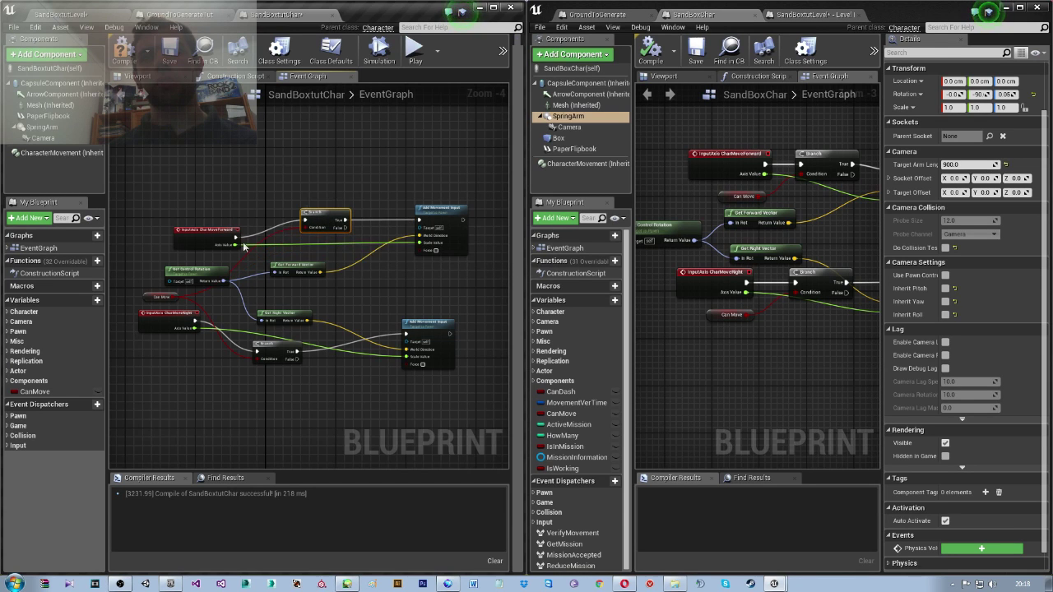
# Add a multiply node on MoveForward's axis value, above Get Forward Vector.
pyautogui.moveTo(236, 245); pyautogui.dragTo(293, 256)
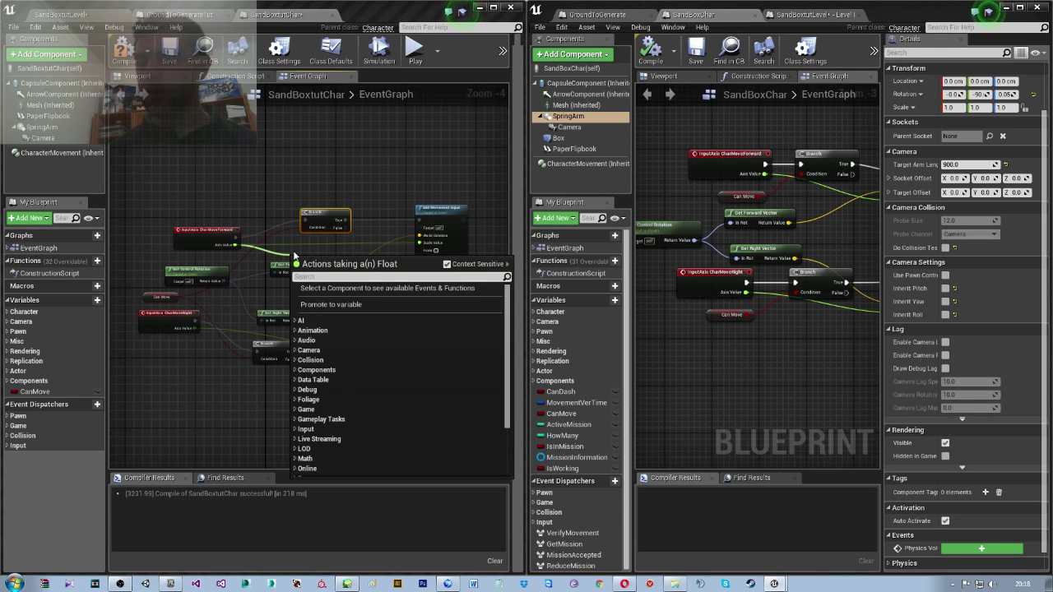
pyautogui.write('add movement')
pyautogui.press('Down')
pyautogui.press('Up')
pyautogui.press('Down')
pyautogui.press('Return')
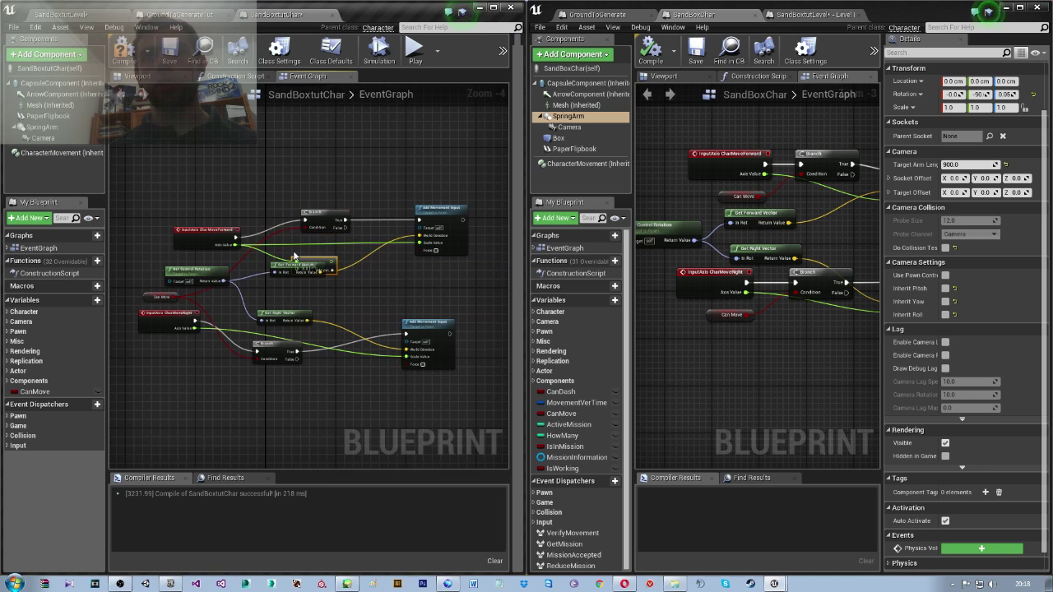
pyautogui.moveTo(305, 266); pyautogui.dragTo(343, 250)
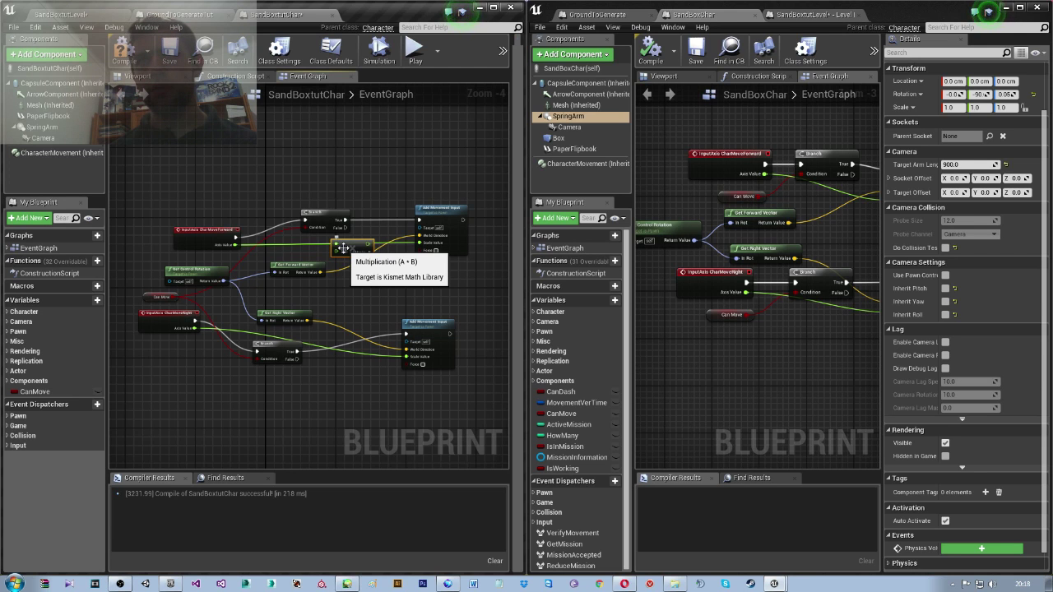
# Duplicate the multiply node, pass CharMoveRight's Axis Value through it into Scale Value, and compile.
pyautogui.scroll(1, 345, 246)
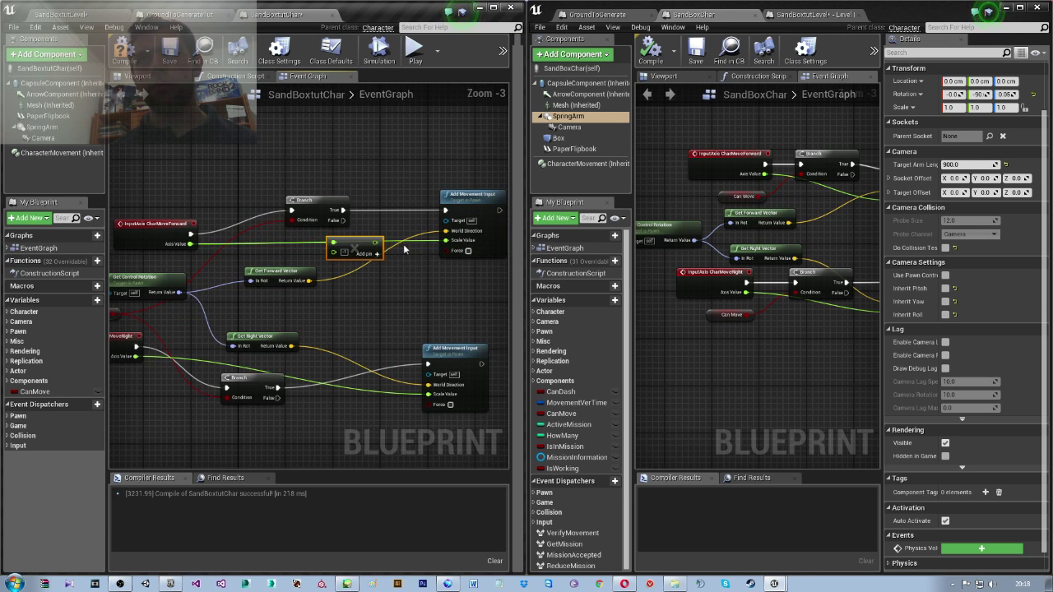
pyautogui.moveTo(380, 243); pyautogui.dragTo(445, 240)
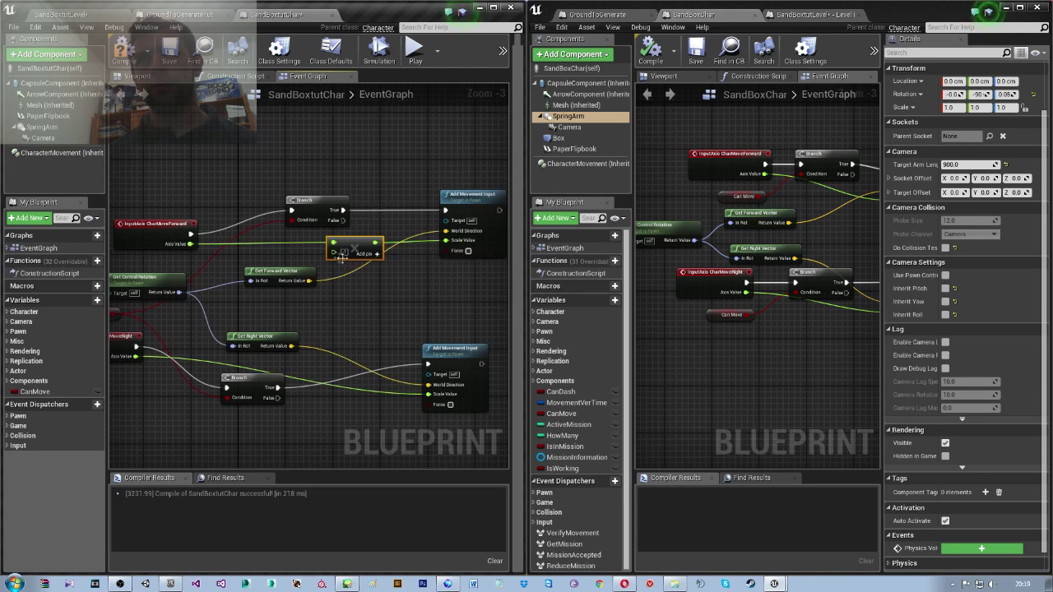
pyautogui.rightClick(354, 249)
pyautogui.click(376, 296)
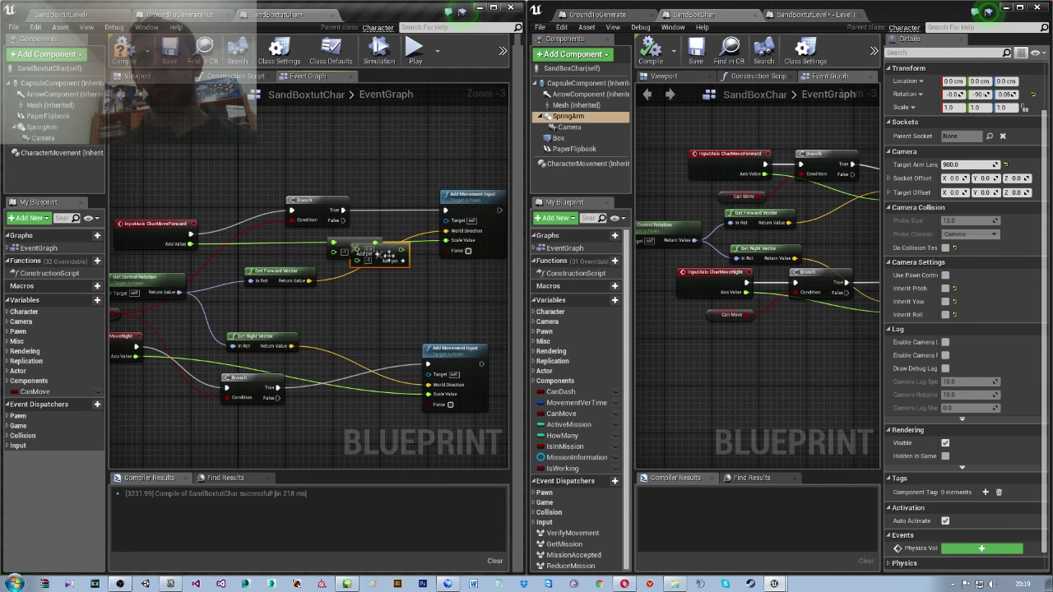
pyautogui.moveTo(370, 255)
pyautogui.mouseDown()
pyautogui.moveTo(375, 385)
pyautogui.moveTo(353, 436)
pyautogui.mouseUp()
pyautogui.moveTo(352, 437); pyautogui.dragTo(367, 377, button='right')
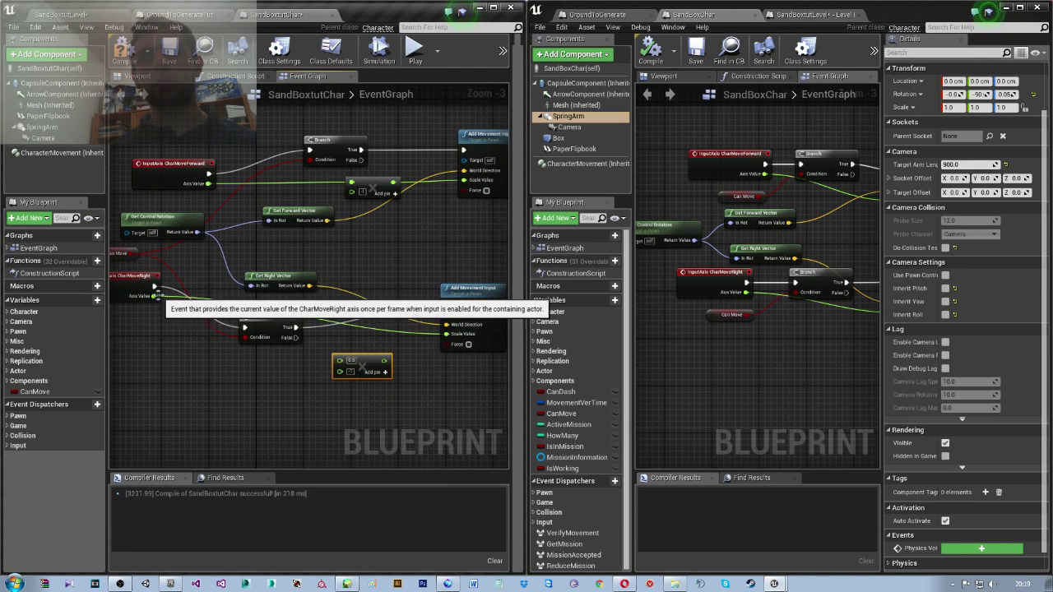
pyautogui.moveTo(154, 297)
pyautogui.mouseDown()
pyautogui.moveTo(340, 360)
pyautogui.moveTo(383, 362)
pyautogui.mouseUp()
pyautogui.moveTo(446, 345); pyautogui.dragTo(446, 334)
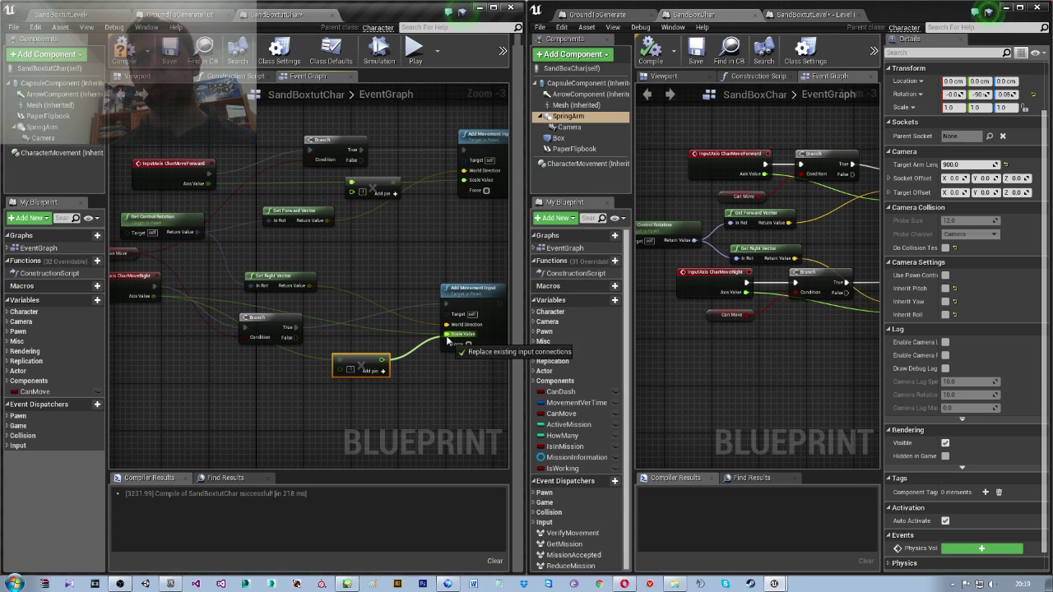
pyautogui.moveTo(255, 318); pyautogui.dragTo(358, 257)
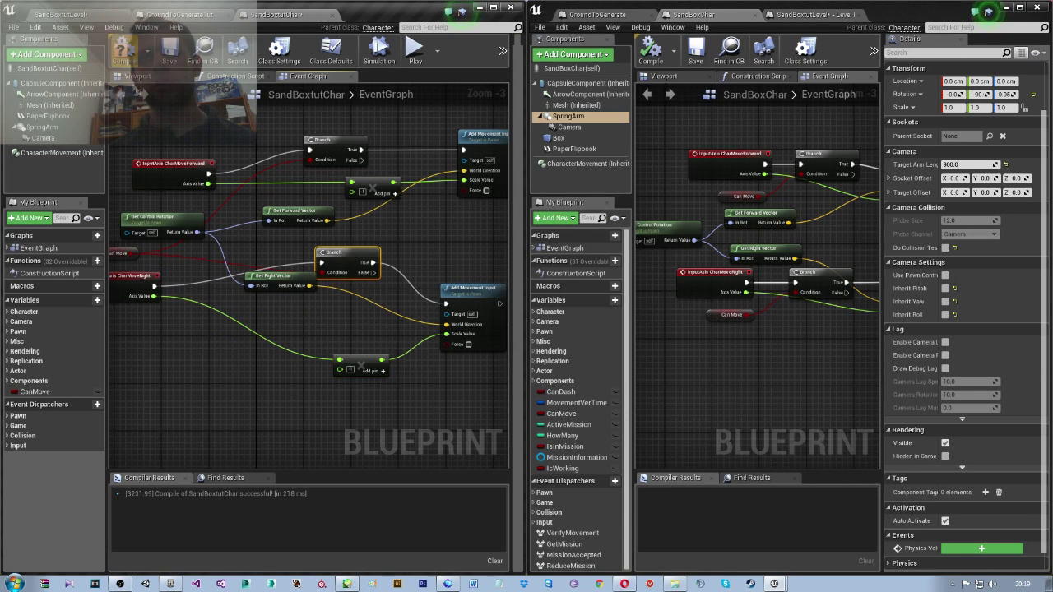
pyautogui.click(123, 49)
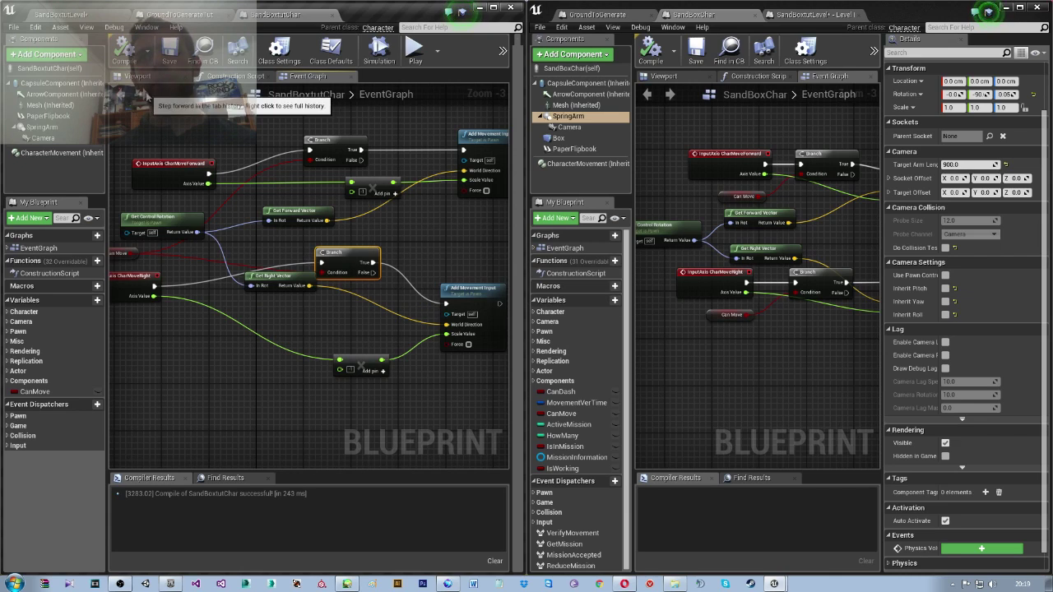
pyautogui.click(70, 12)
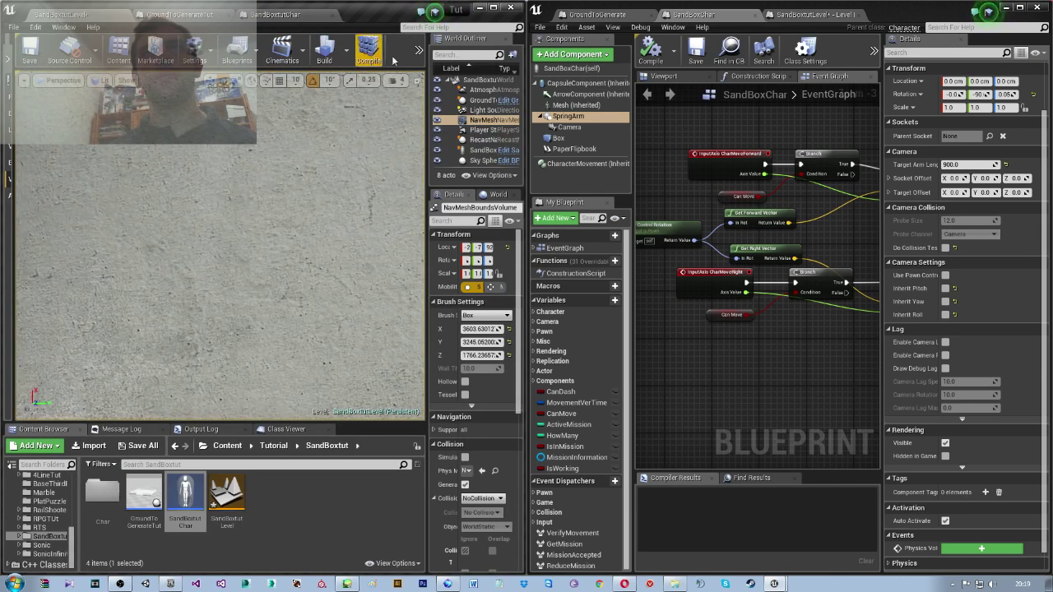
pyautogui.click(418, 53)
pyautogui.click(534, 234)
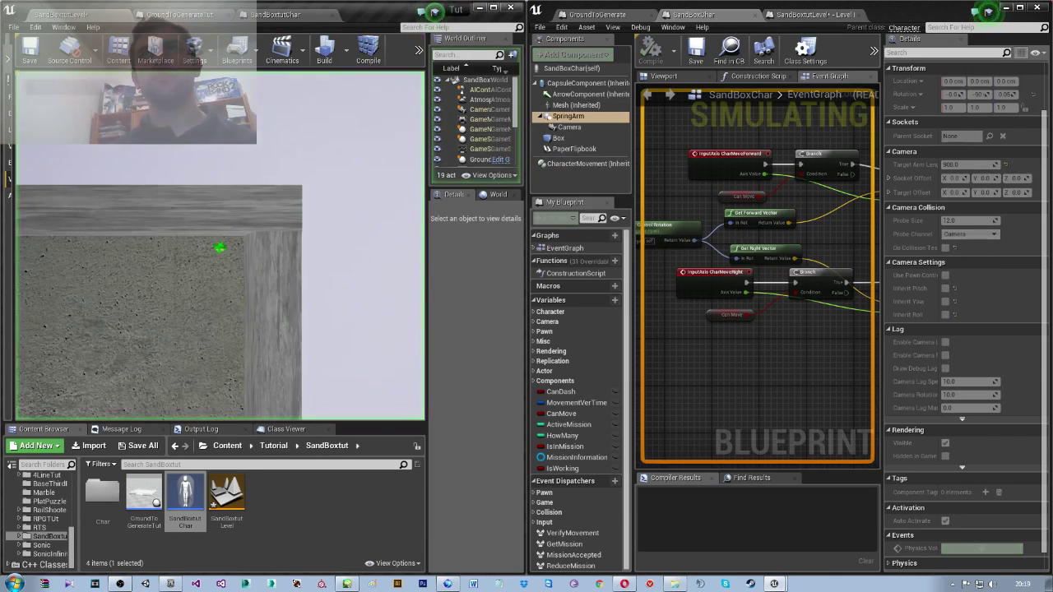
pyautogui.press('s')
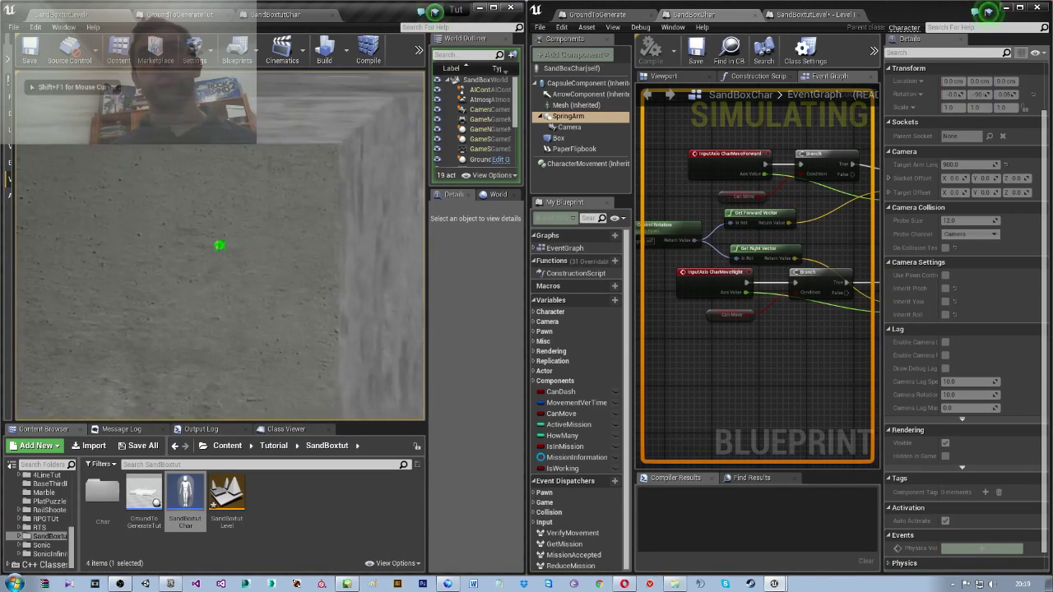
pyautogui.press('a')
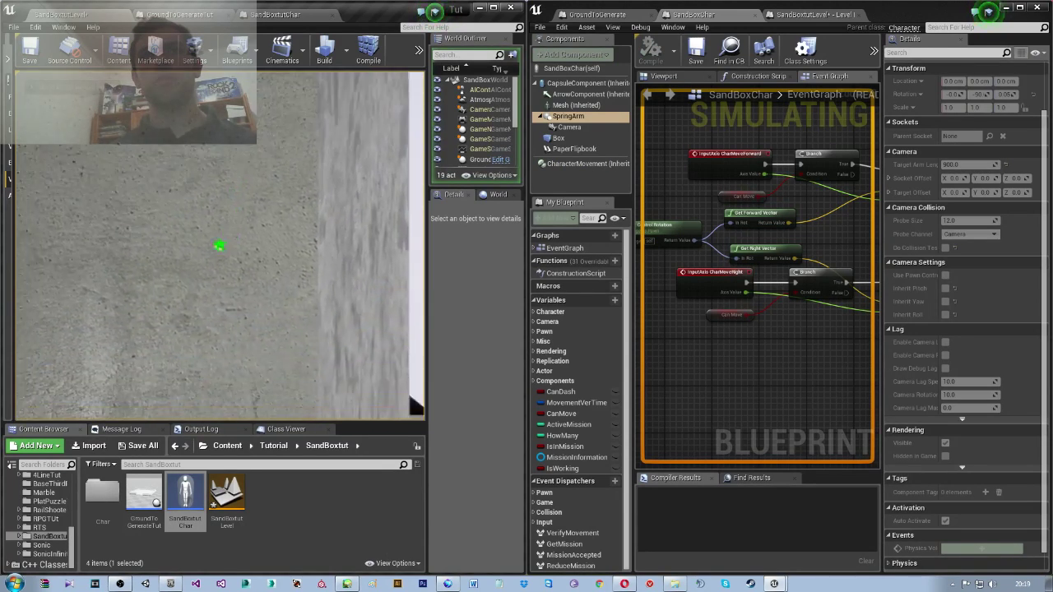
pyautogui.press('d')
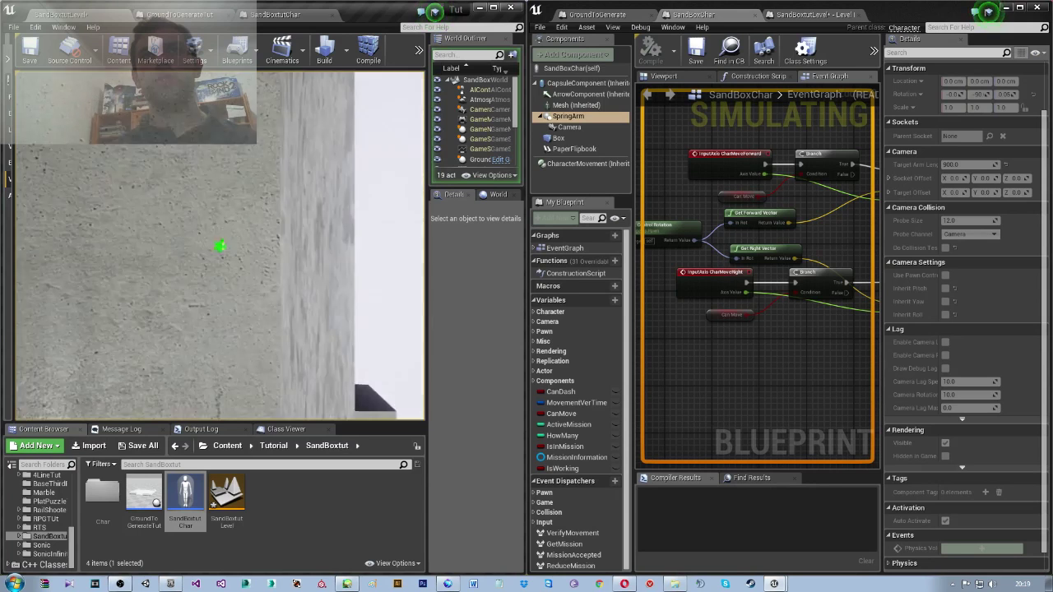
pyautogui.press('w')
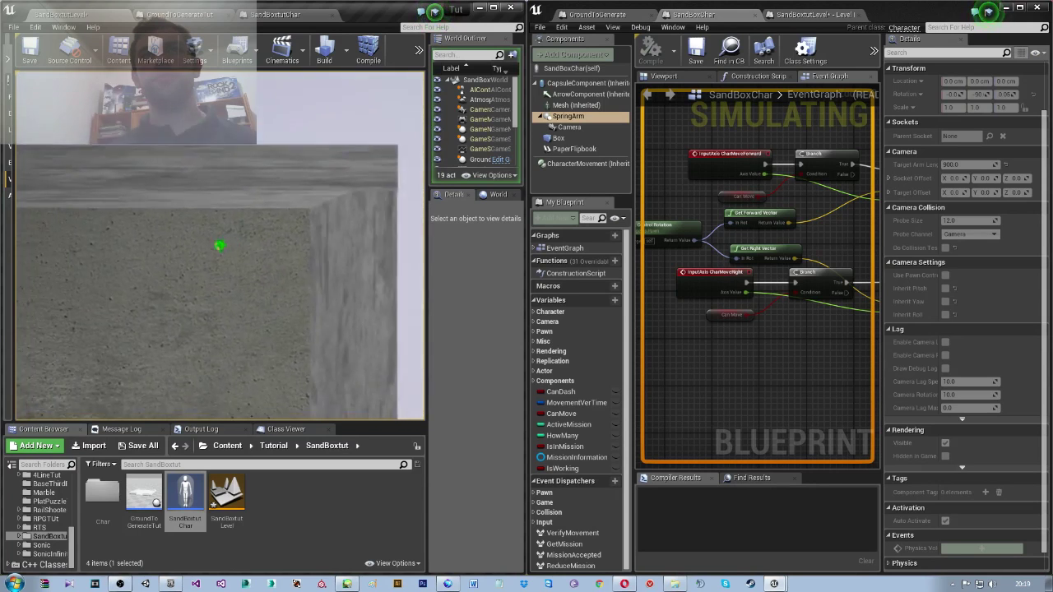
pyautogui.press('s')
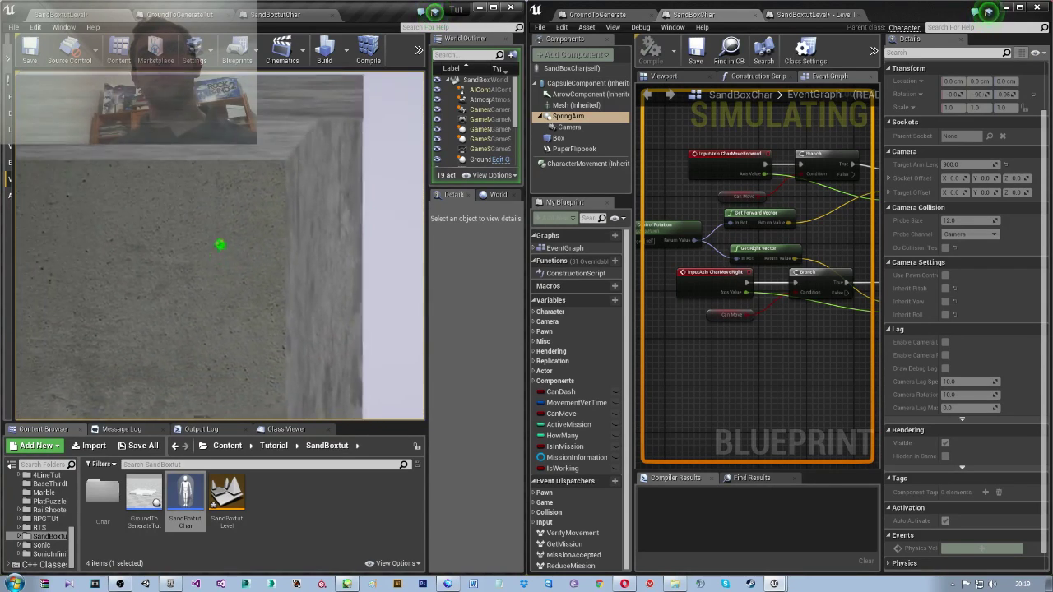
pyautogui.press('s')
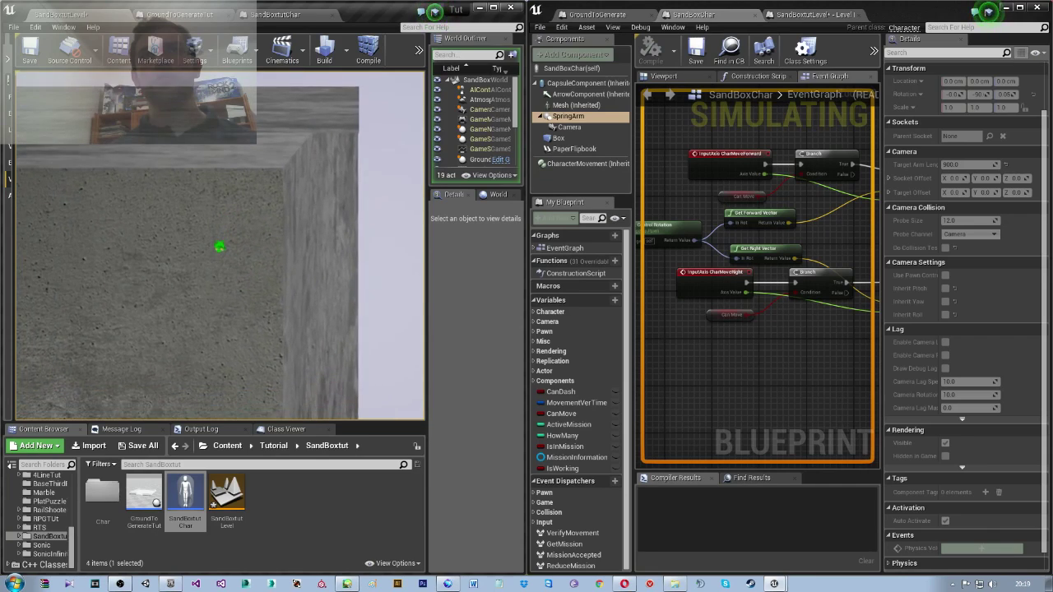
pyautogui.press('Escape')
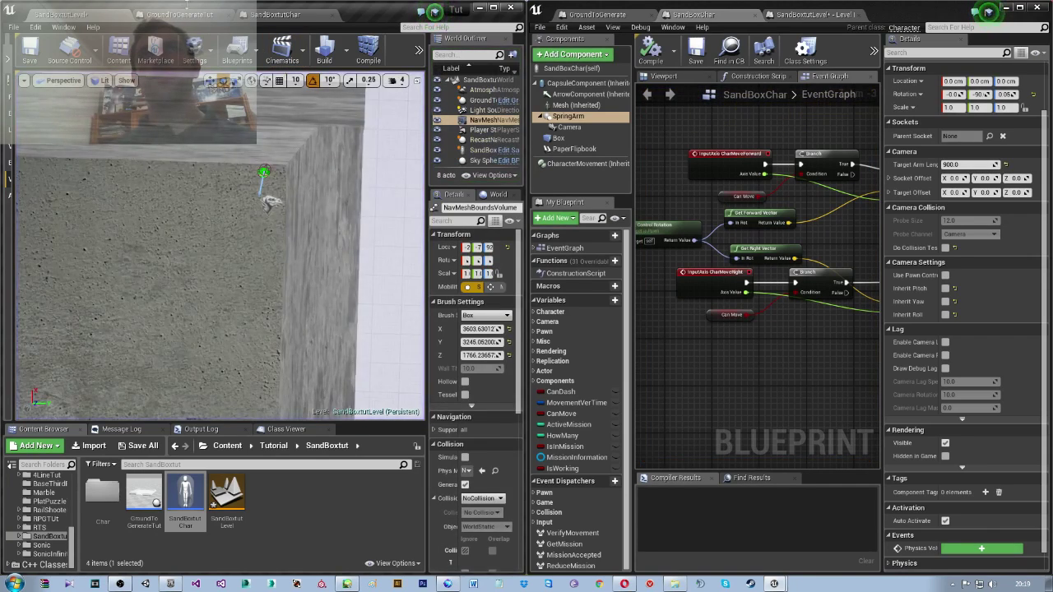
# In SandBoxtutChar, delete both Multiply nodes, wire each Axis Value to Scale Value, and compile.
pyautogui.click(284, 15)
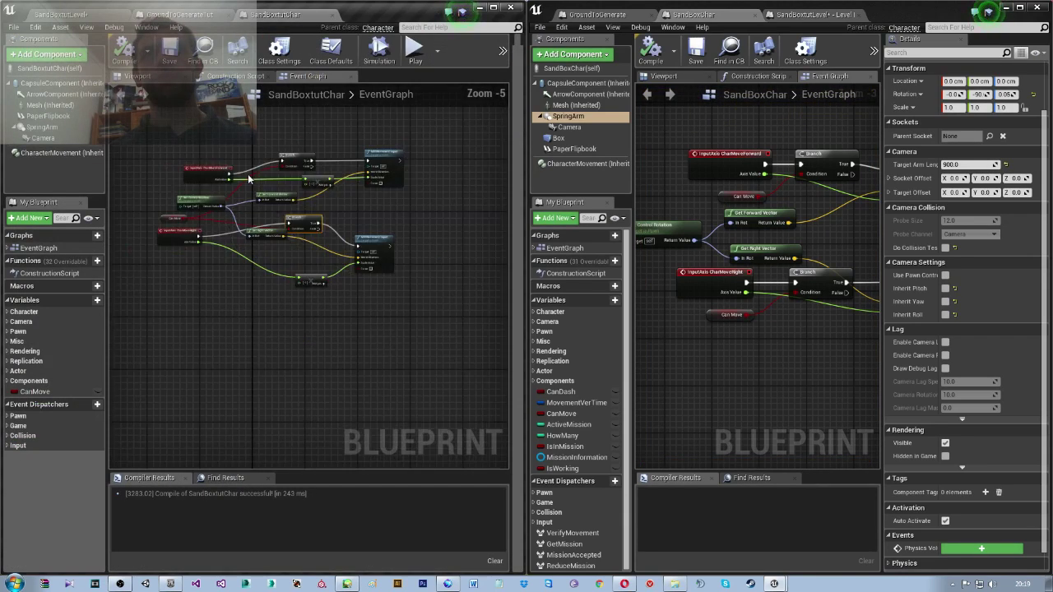
pyautogui.scroll(1, 368, 366)
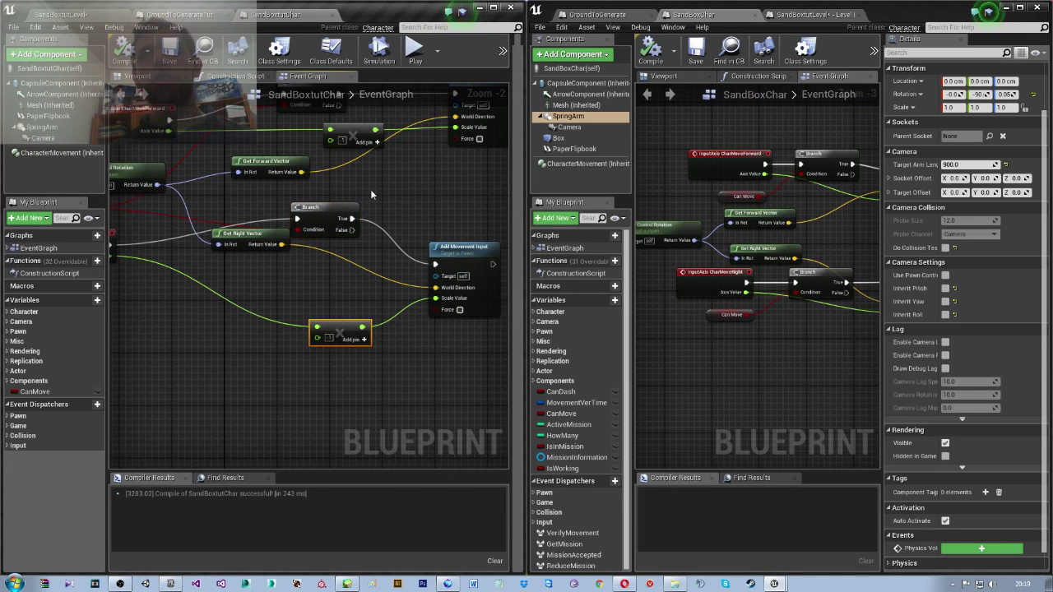
pyautogui.moveTo(356, 127); pyautogui.dragTo(345, 216, button='right')
pyautogui.press('Delete')
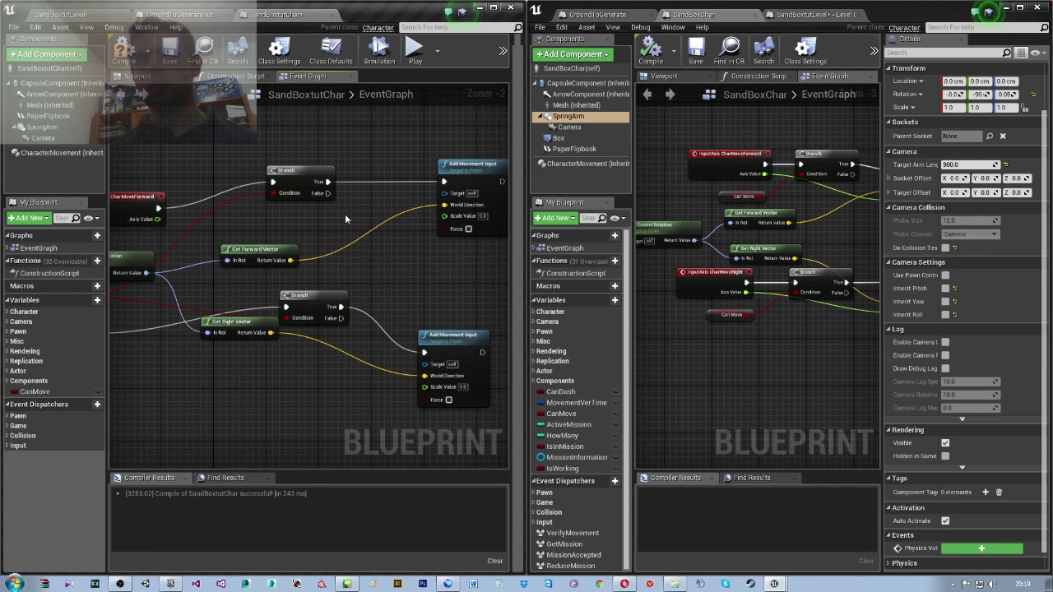
pyautogui.moveTo(157, 219); pyautogui.dragTo(444, 216)
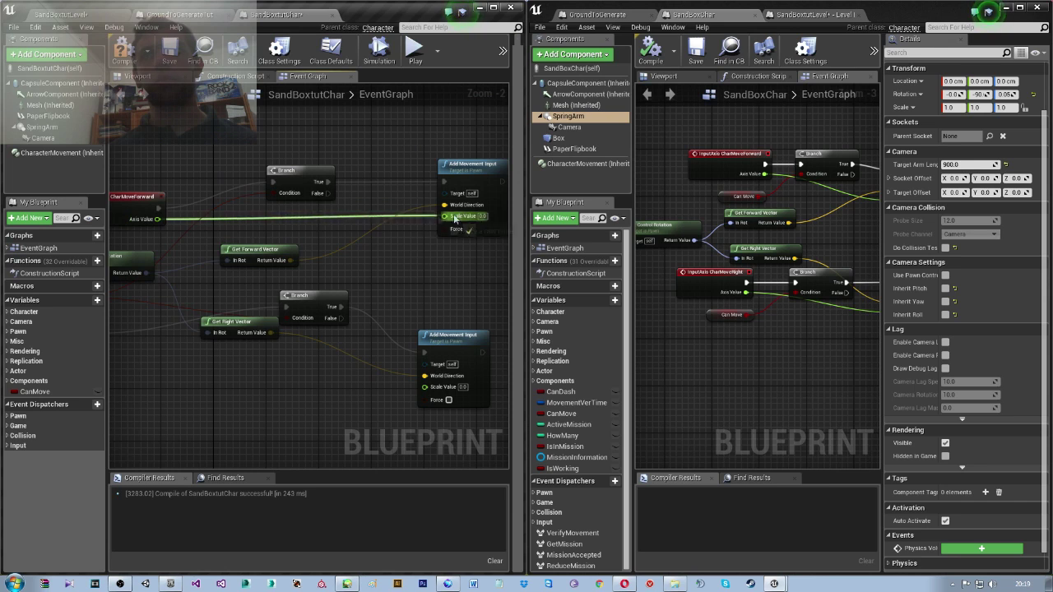
pyautogui.moveTo(144, 314); pyautogui.dragTo(324, 273, button='right')
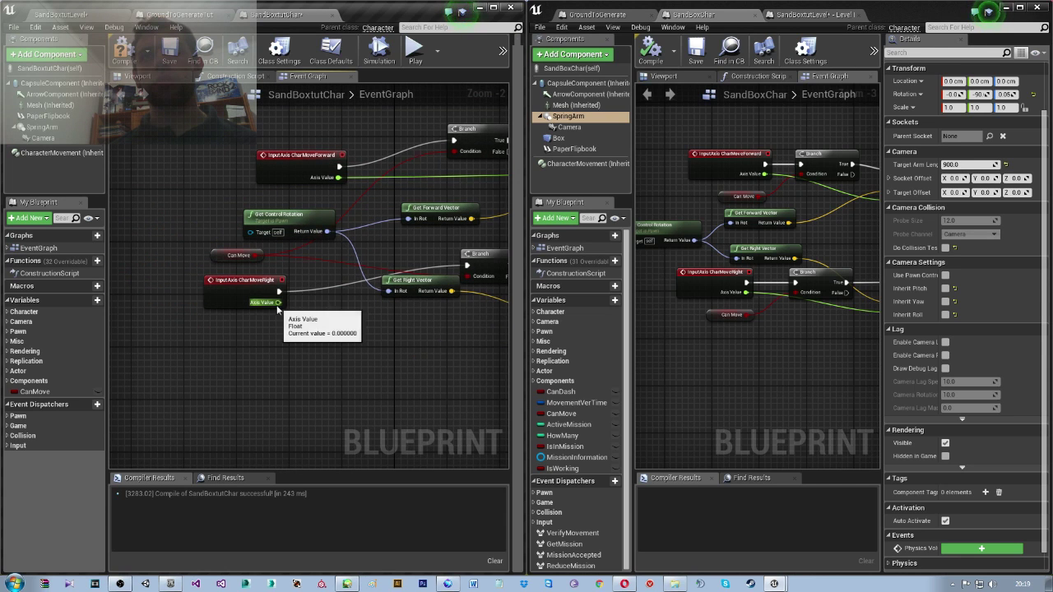
pyautogui.moveTo(277, 302); pyautogui.dragTo(471, 348)
pyautogui.moveTo(329, 386); pyautogui.dragTo(382, 412, button='right')
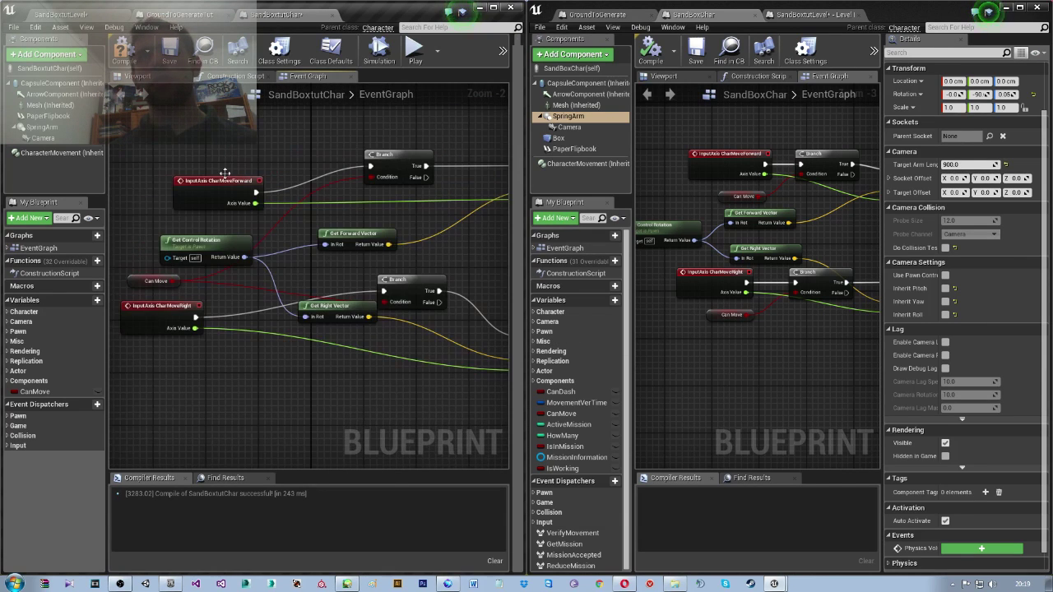
pyautogui.click(124, 49)
# In the preview viewport, select the SpringArm component and rotate it around its roll axis.
pyautogui.click(162, 81)
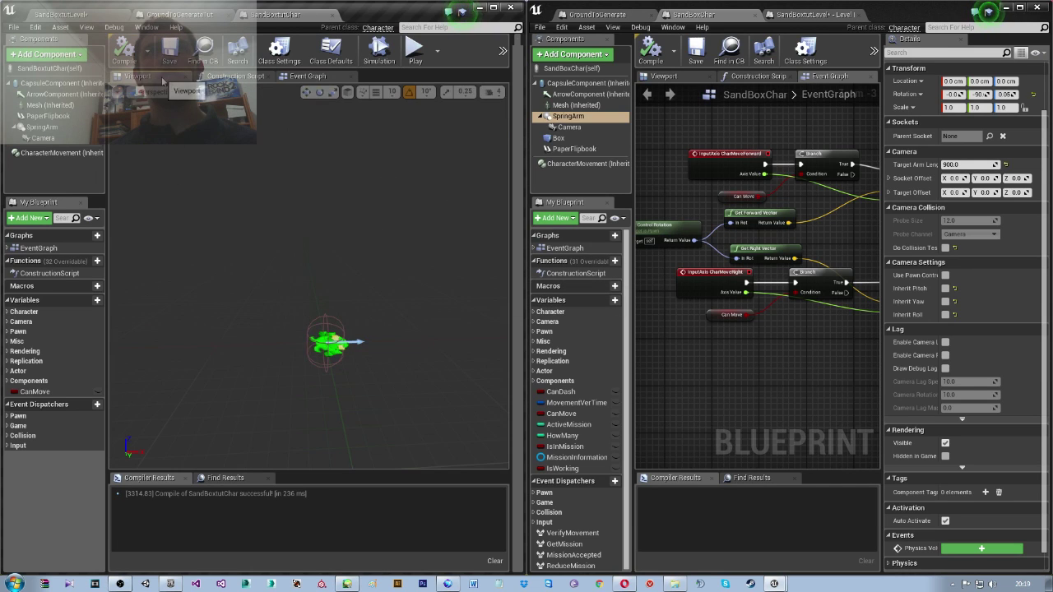
pyautogui.click(41, 127)
pyautogui.moveTo(305, 242)
pyautogui.mouseDown(button='right')
pyautogui.moveTo(341, 264)
pyautogui.moveTo(341, 282)
pyautogui.mouseUp(button='right')
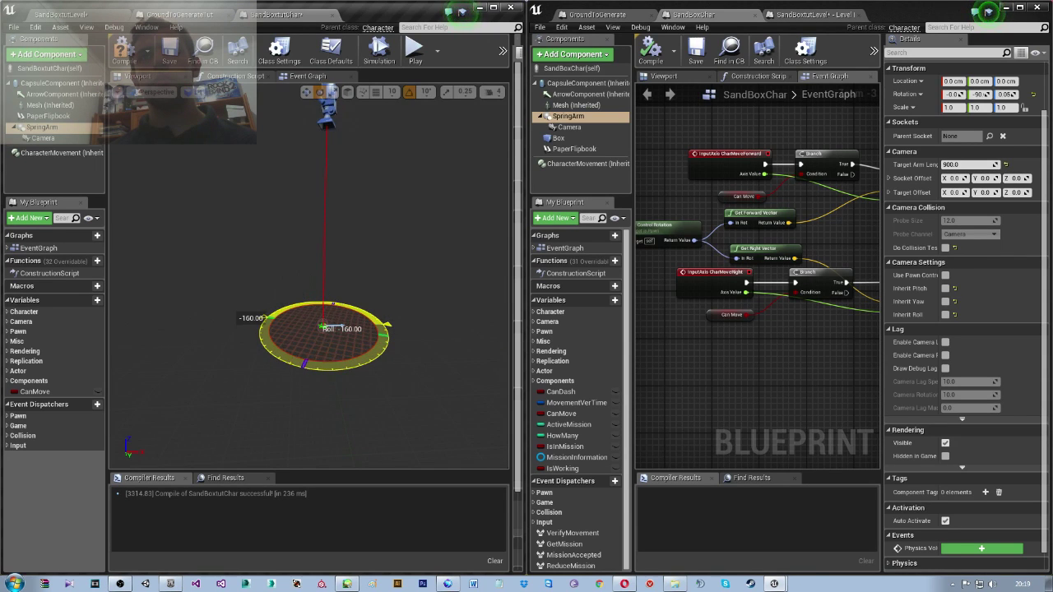
pyautogui.moveTo(385, 326); pyautogui.dragTo(284, 364)
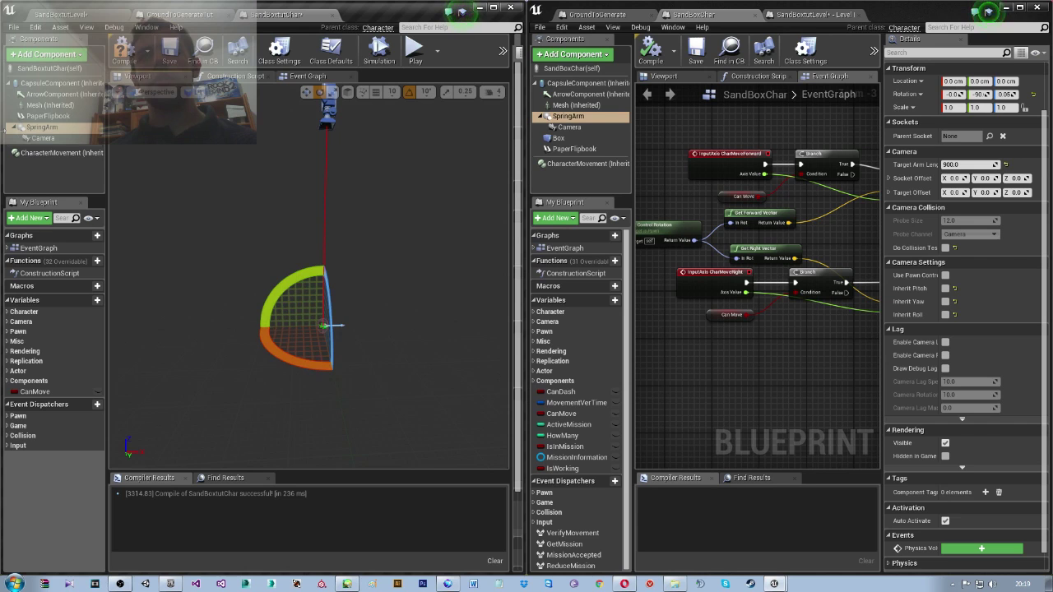
# Play the level from the level editor and walk the character forward and back with W and S.
pyautogui.click(61, 14)
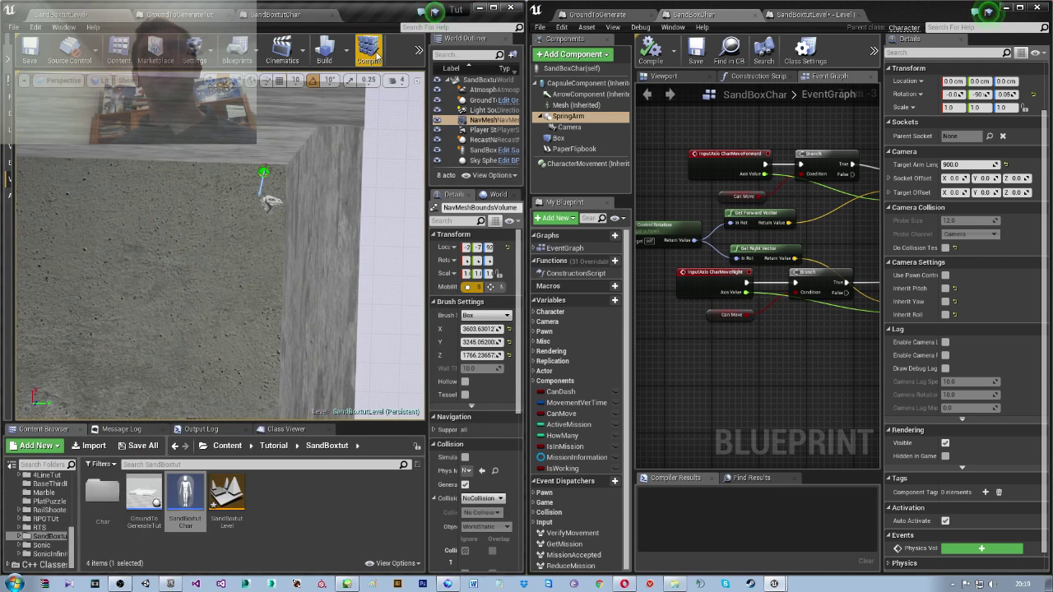
pyautogui.click(419, 50)
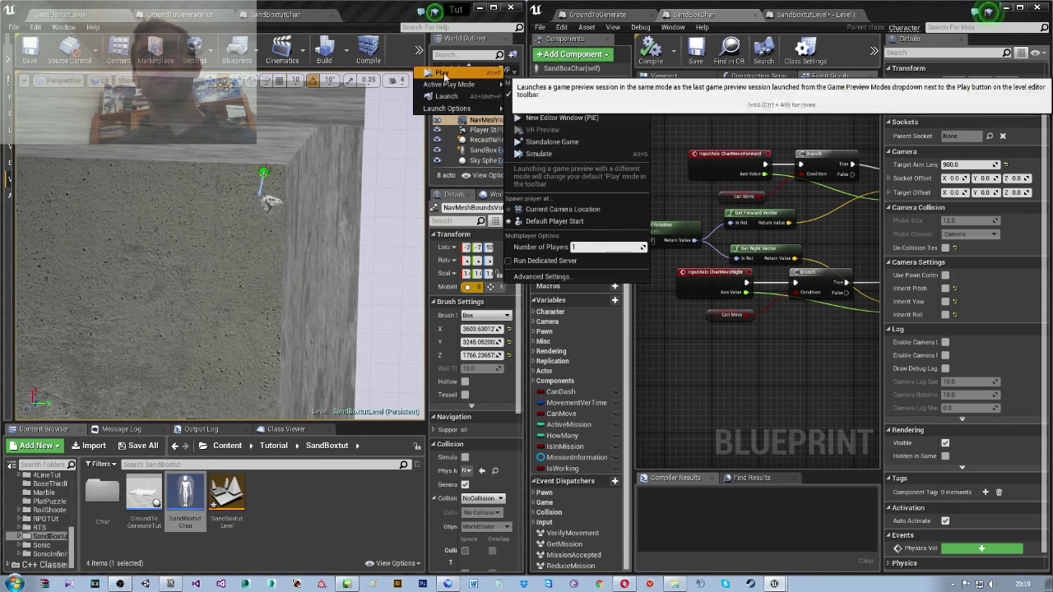
pyautogui.click(445, 77)
pyautogui.press('w')
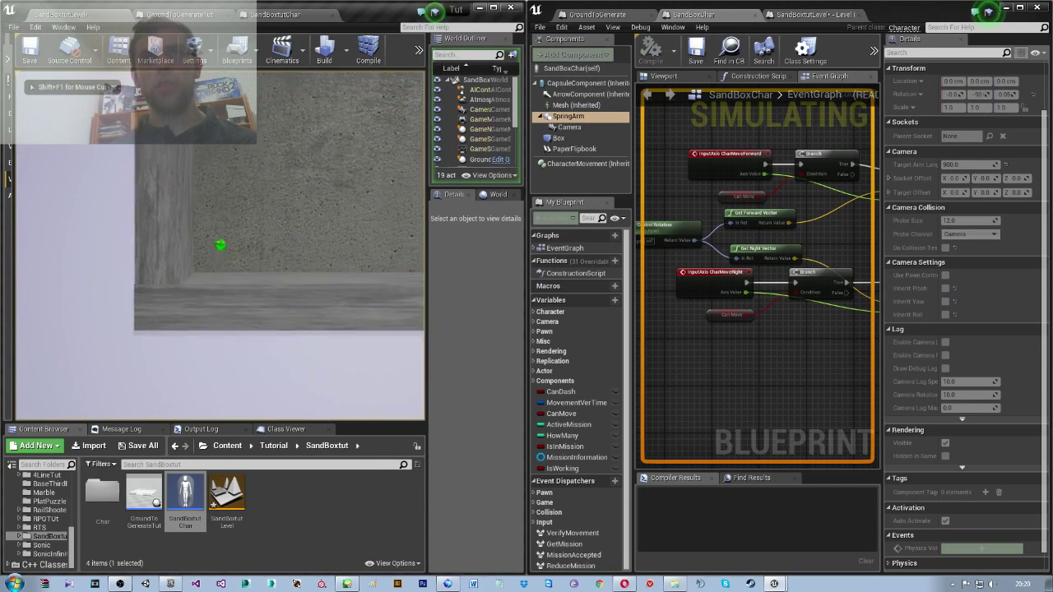
pyautogui.press('w')
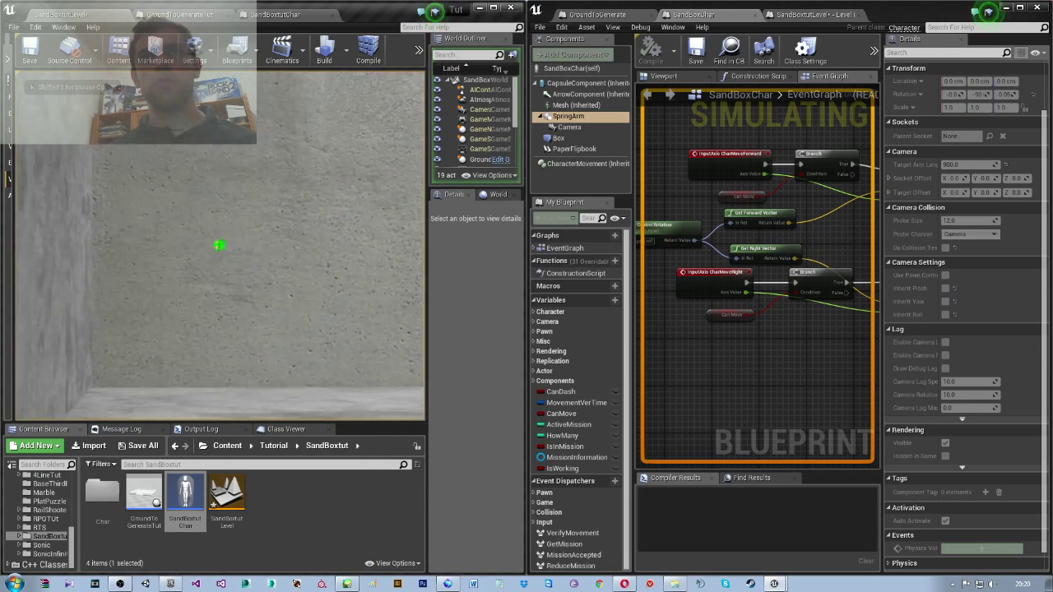
pyautogui.press('w')
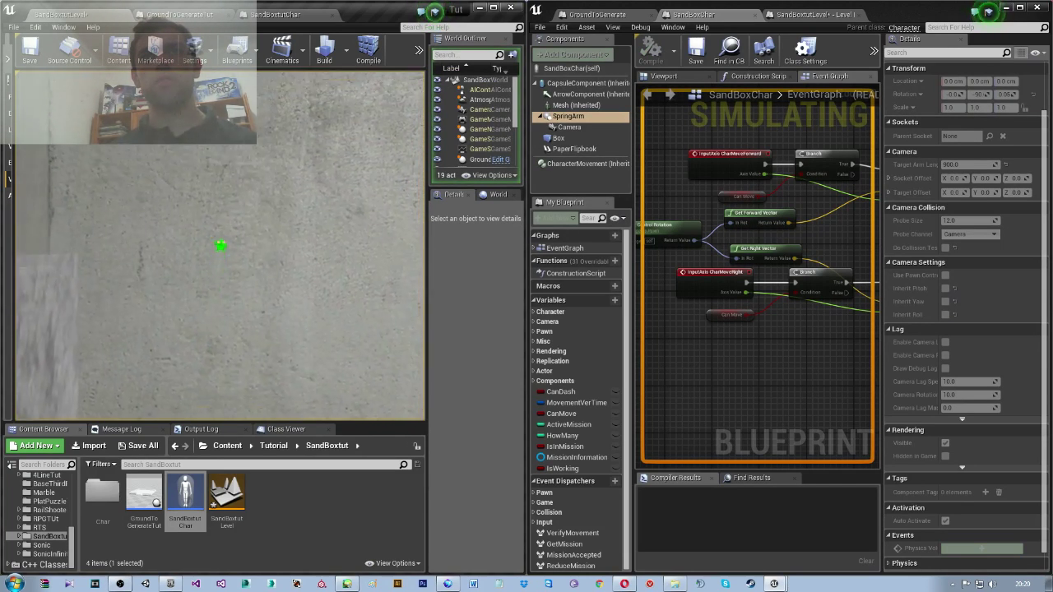
pyautogui.press('s')
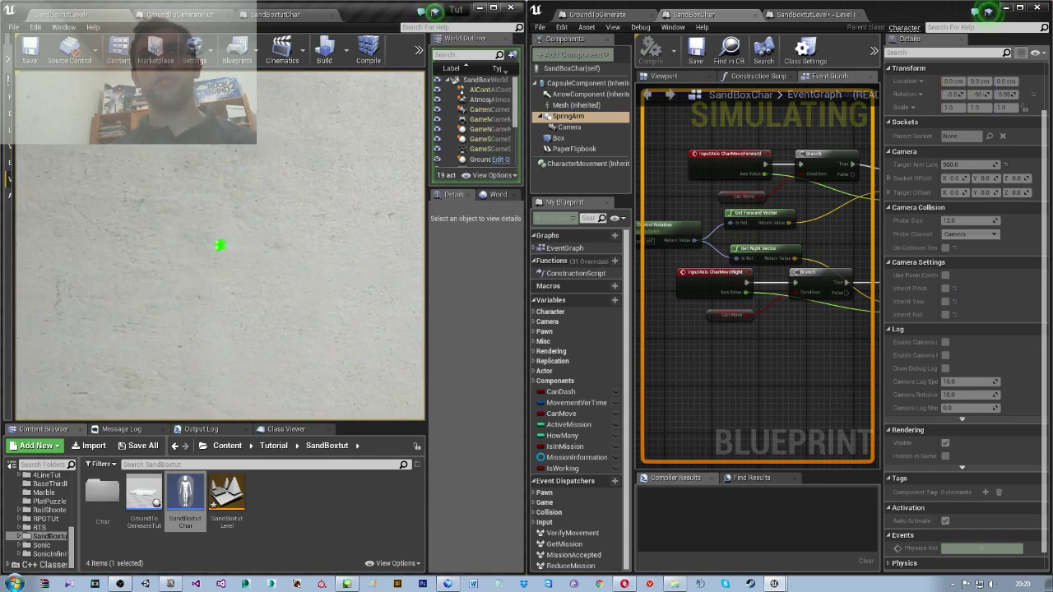
pyautogui.press('w')
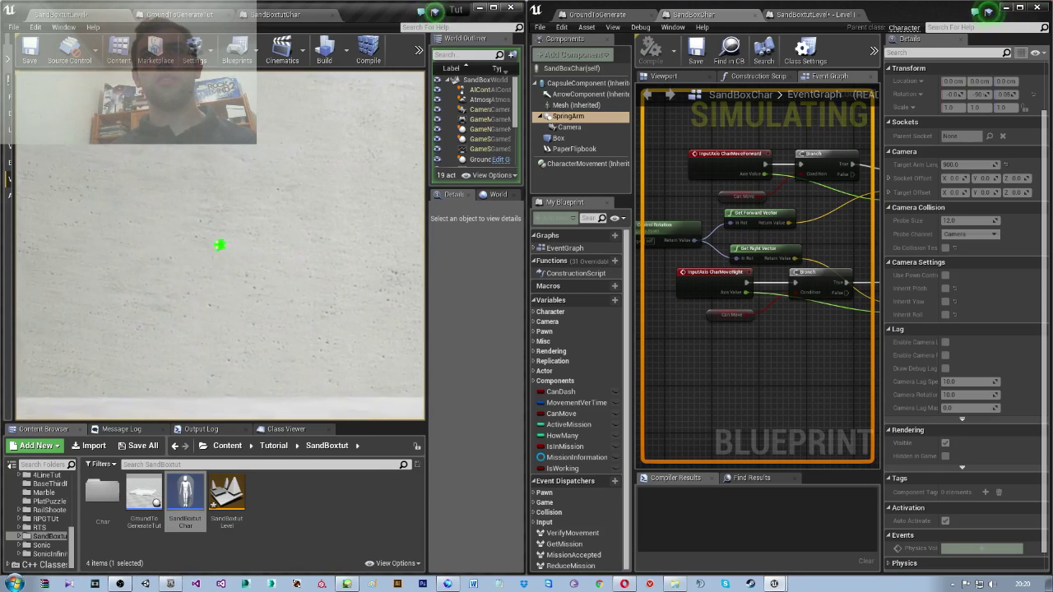
# Walk backward and sideways with A and D, then end the play session with Esc.
pyautogui.press('s')
pyautogui.press('a')
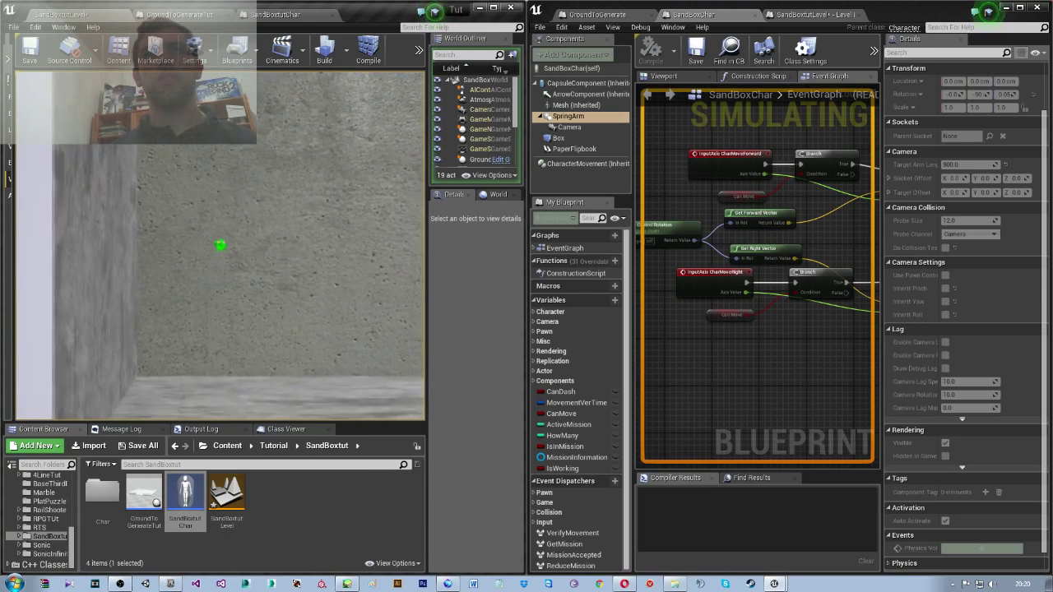
pyautogui.press('d')
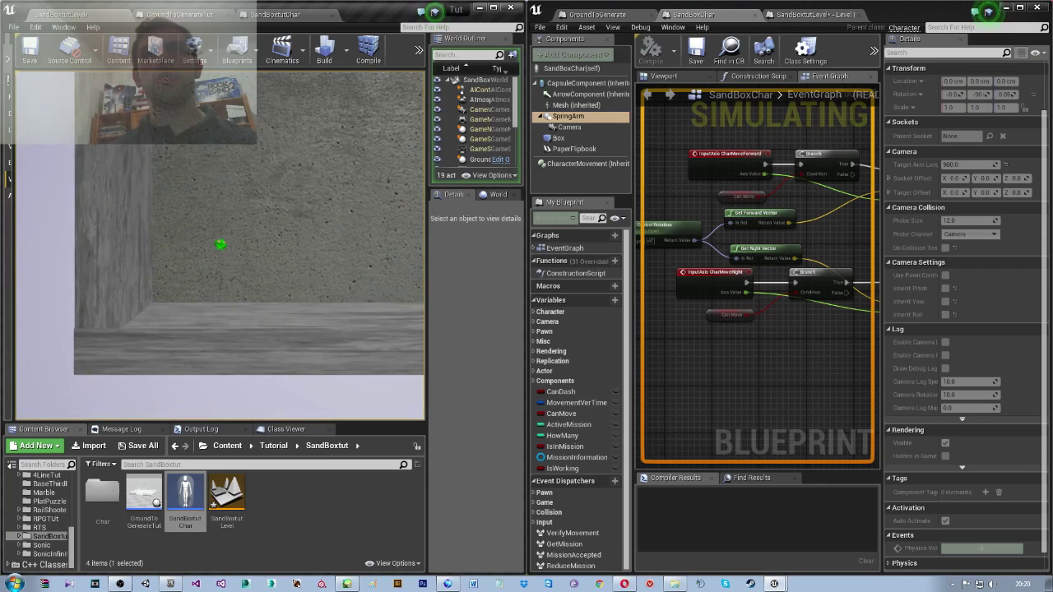
pyautogui.press('Escape')
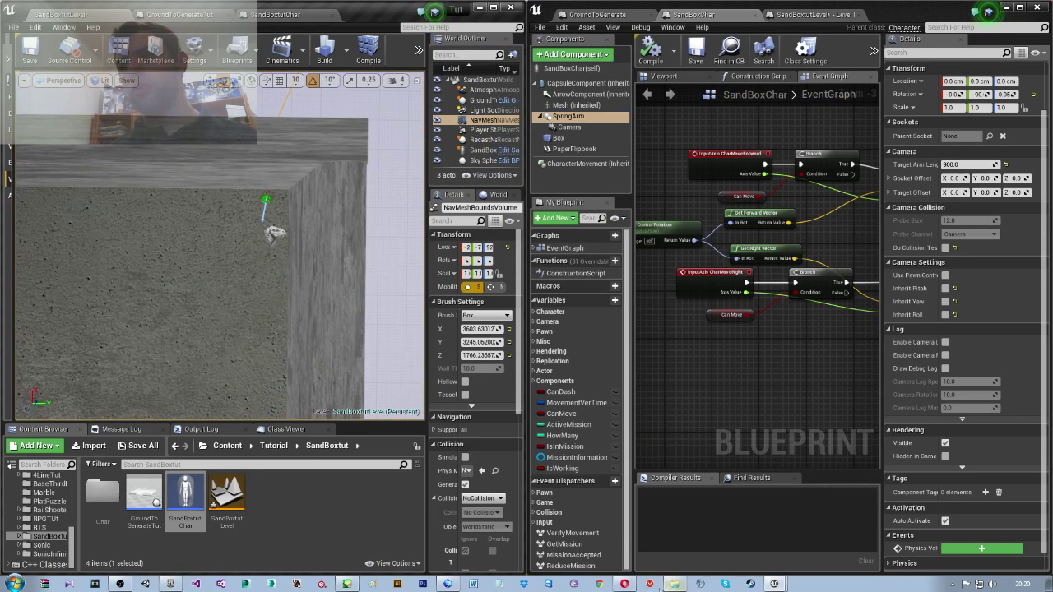
pyautogui.click(119, 585)
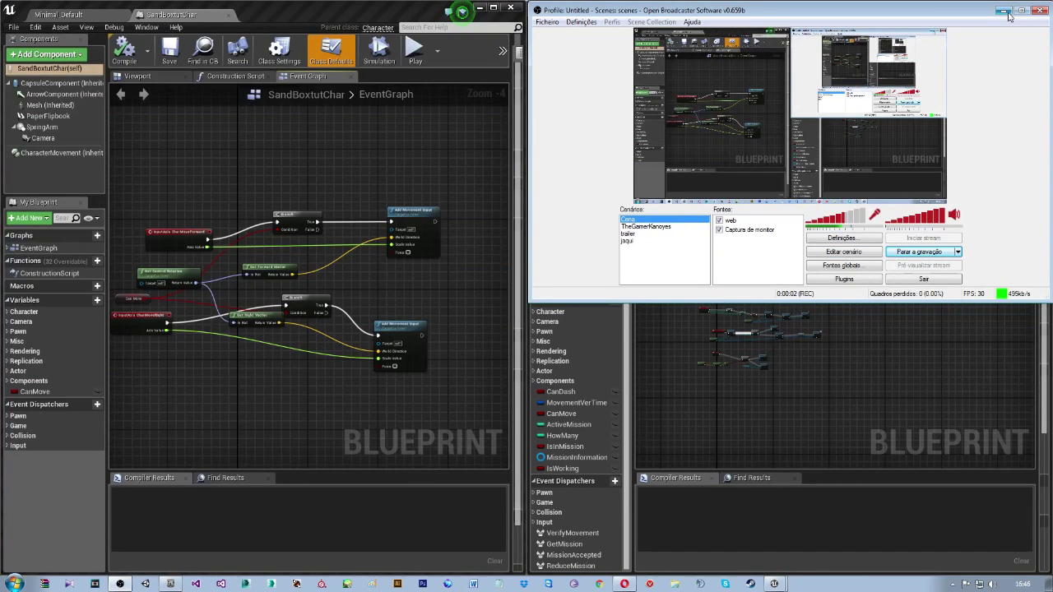
# Zoom and pan both character EventGraphs side by side to compare their nodes.
pyautogui.click(1006, 13)
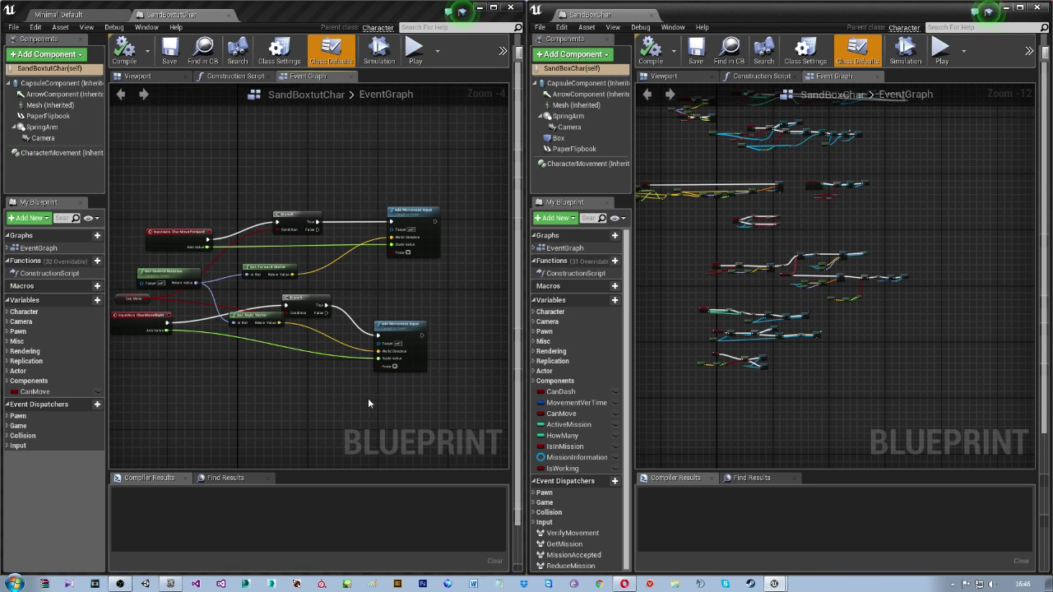
pyautogui.scroll(-4, 358, 333)
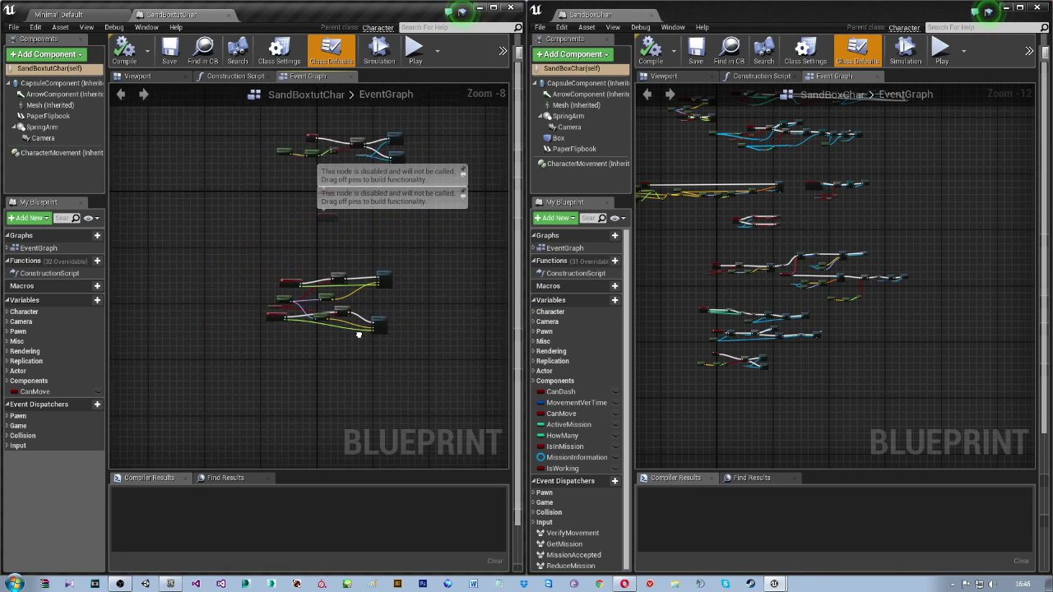
pyautogui.moveTo(323, 344); pyautogui.dragTo(359, 322, button='right')
pyautogui.scroll(5, 711, 279)
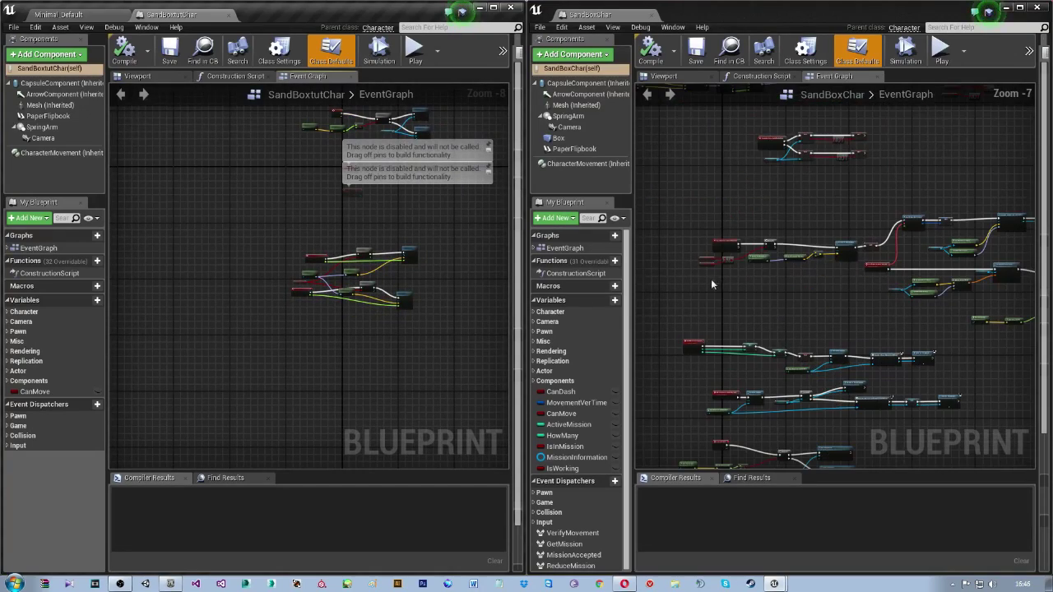
pyautogui.moveTo(711, 278); pyautogui.dragTo(711, 415, button='right')
pyautogui.moveTo(710, 293); pyautogui.dragTo(712, 283, button='right')
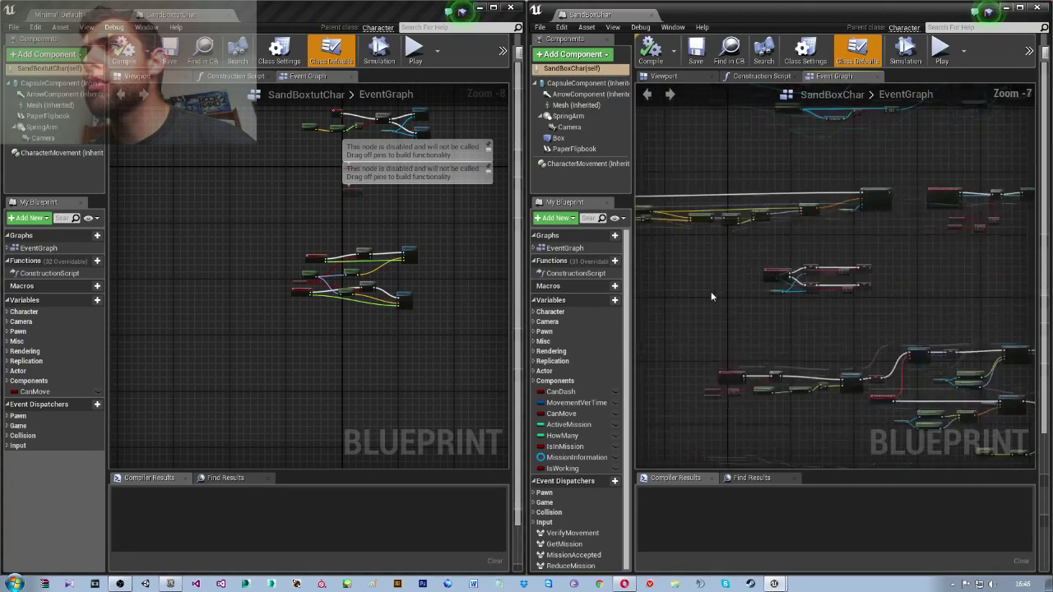
pyautogui.scroll(3, 712, 288)
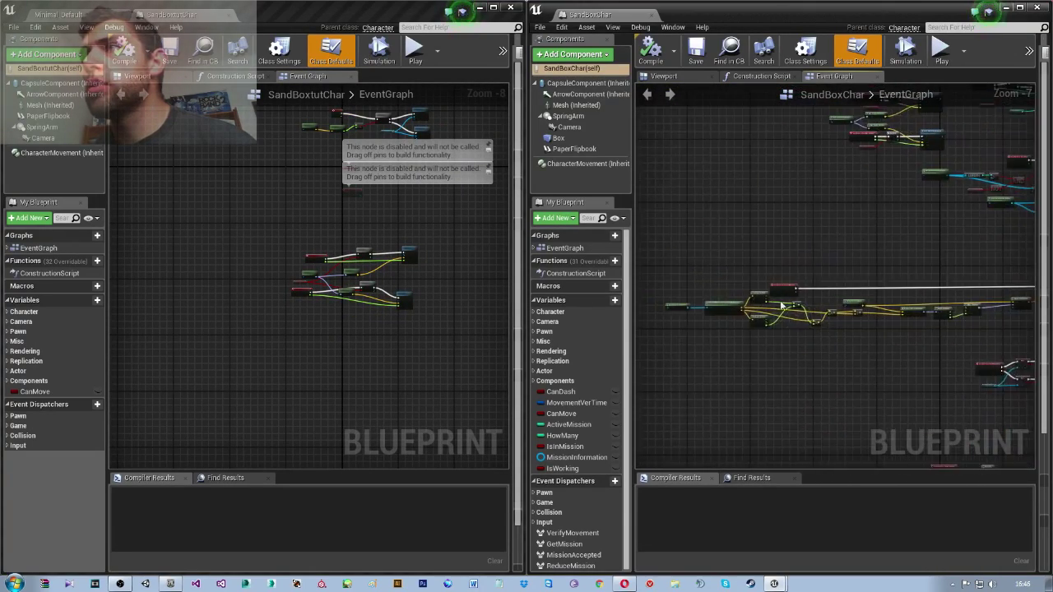
pyautogui.scroll(2, 781, 306)
pyautogui.scroll(-4, 785, 303)
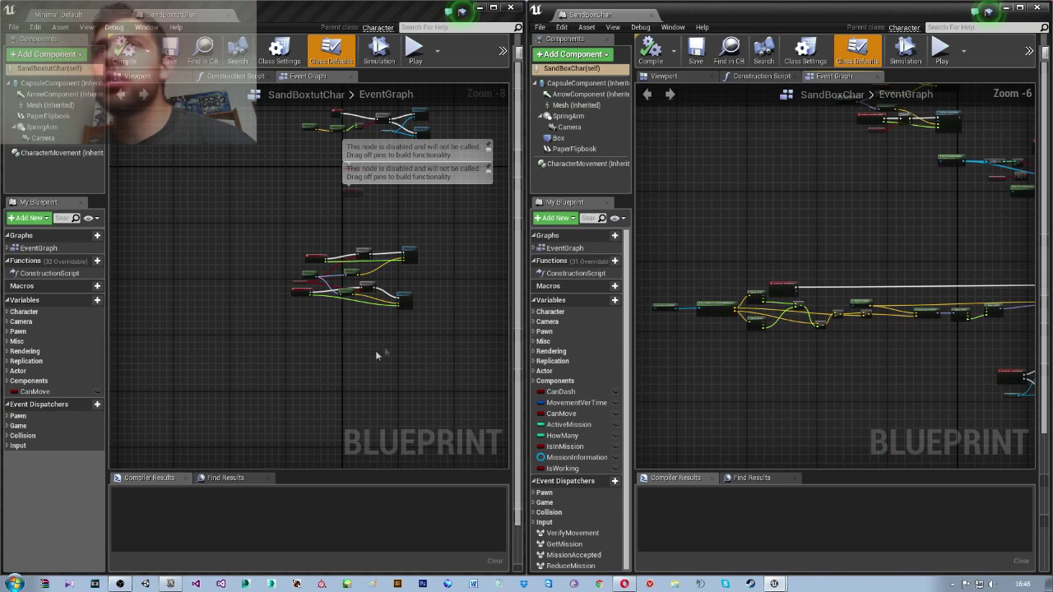
# Bring up the Minimal_Default level in the left window and scroll its Content Browser.
pyautogui.click(59, 14)
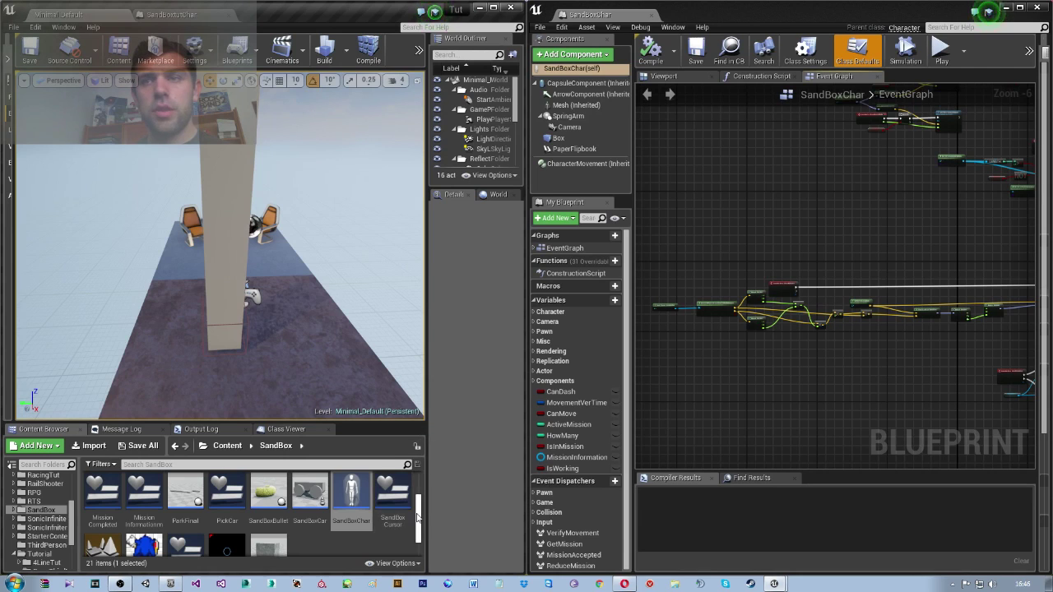
pyautogui.scroll(-2, 421, 526)
pyautogui.moveTo(420, 531); pyautogui.dragTo(420, 512)
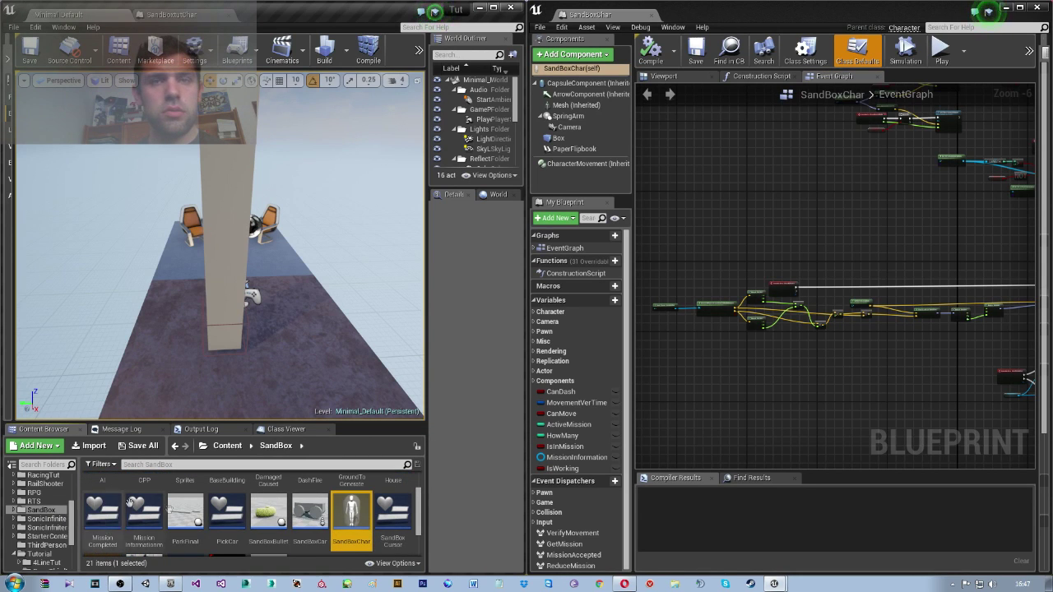
# Open the Racing folder in the Content Browser and scroll through the folder tree.
pyautogui.scroll(3, 33, 506)
pyautogui.click(36, 492)
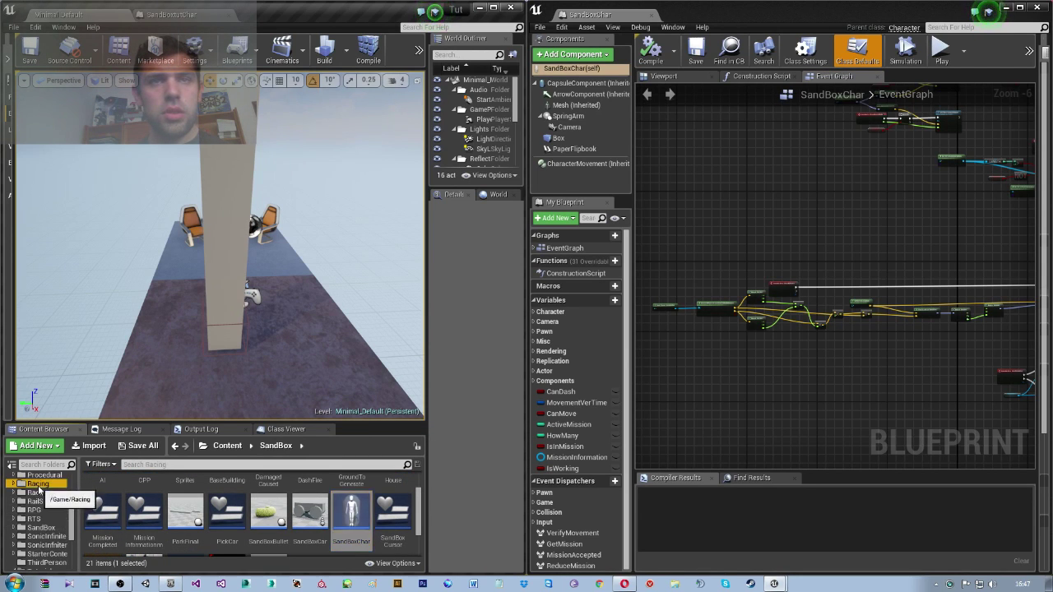
pyautogui.scroll(3, 36, 503)
pyautogui.scroll(3, 36, 503)
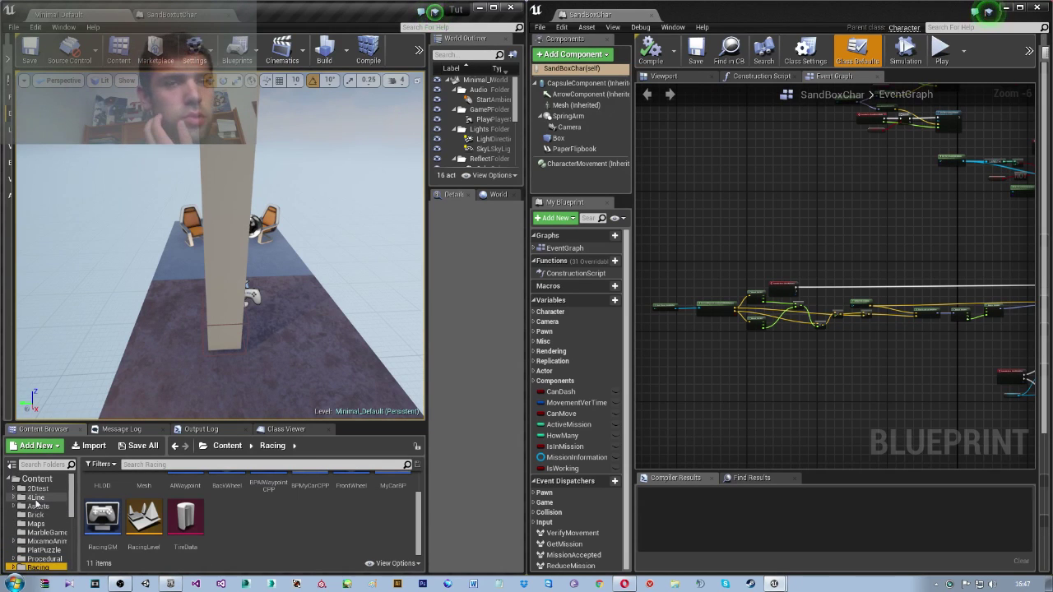
pyautogui.scroll(-1, 47, 535)
pyautogui.scroll(-1, 46, 533)
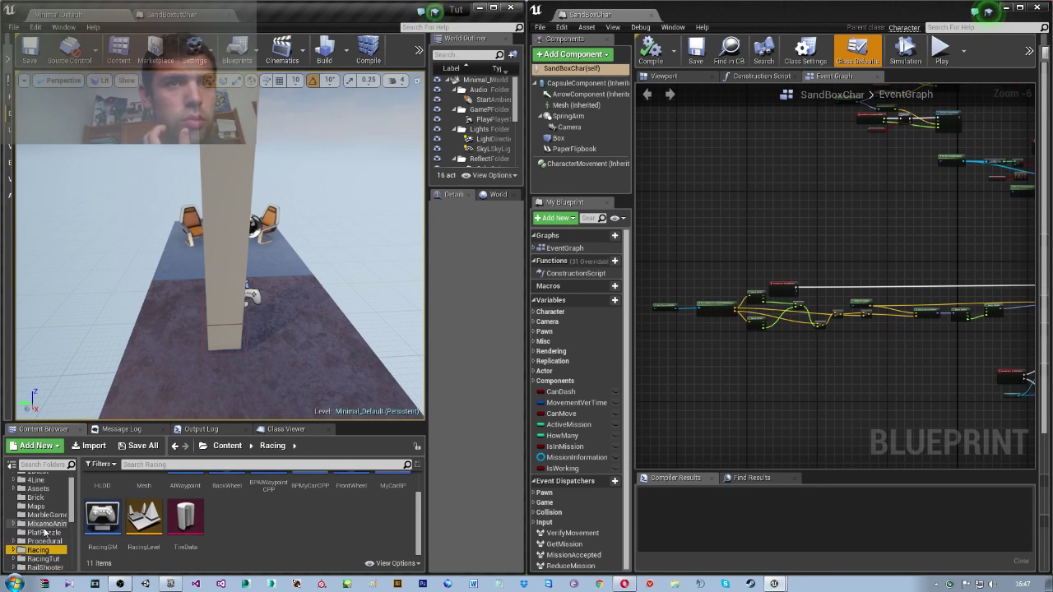
pyautogui.scroll(-2, 43, 531)
pyautogui.scroll(-1, 44, 531)
pyautogui.scroll(-2, 43, 531)
pyautogui.scroll(-2, 44, 532)
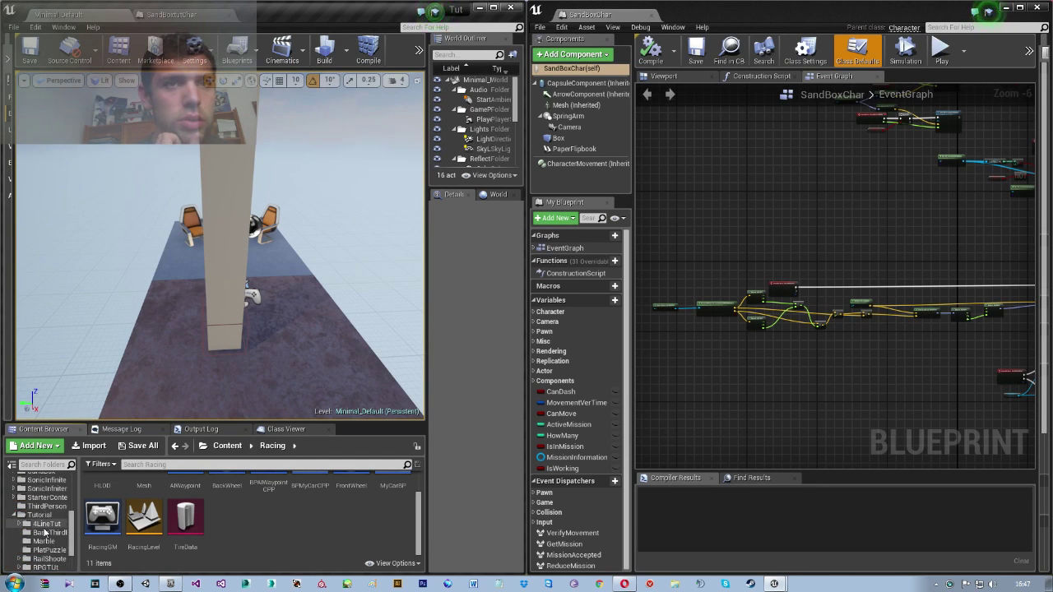
pyautogui.scroll(1, 39, 519)
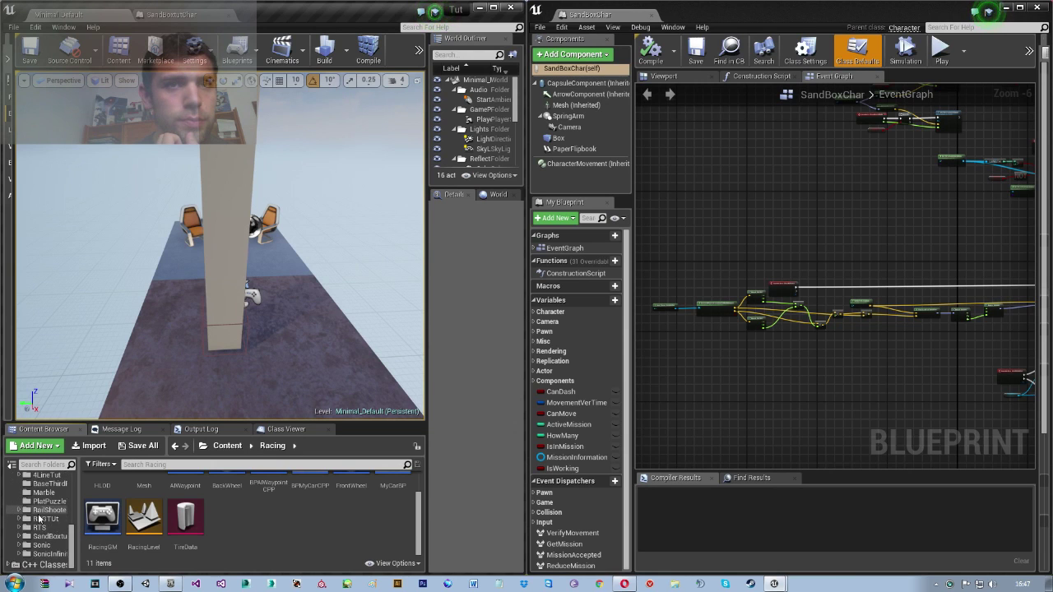
pyautogui.scroll(2, 38, 519)
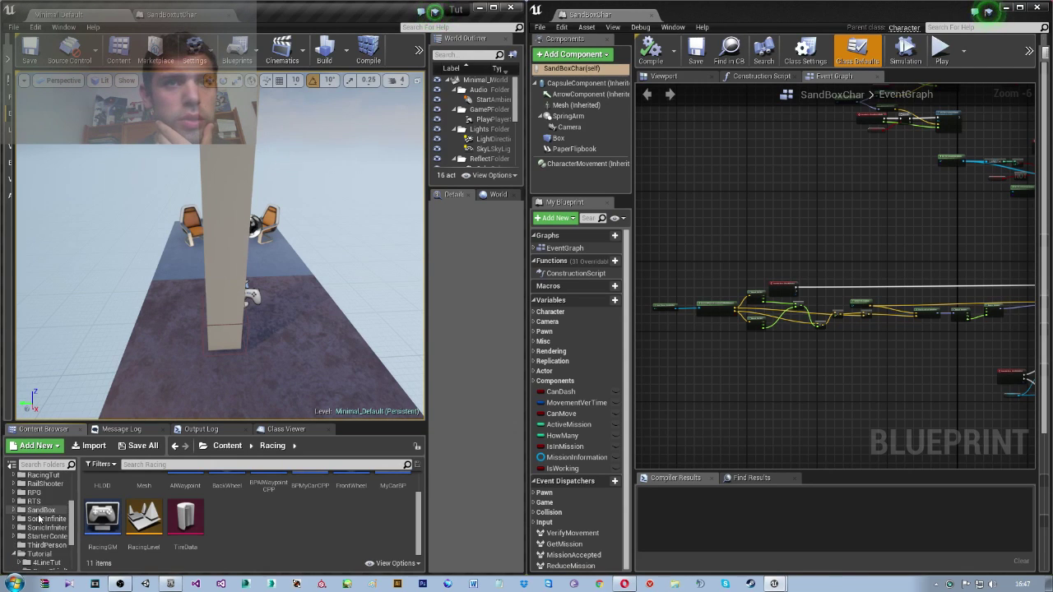
# Open the RailShooter folder and select its Bullet blueprint.
pyautogui.click(42, 501)
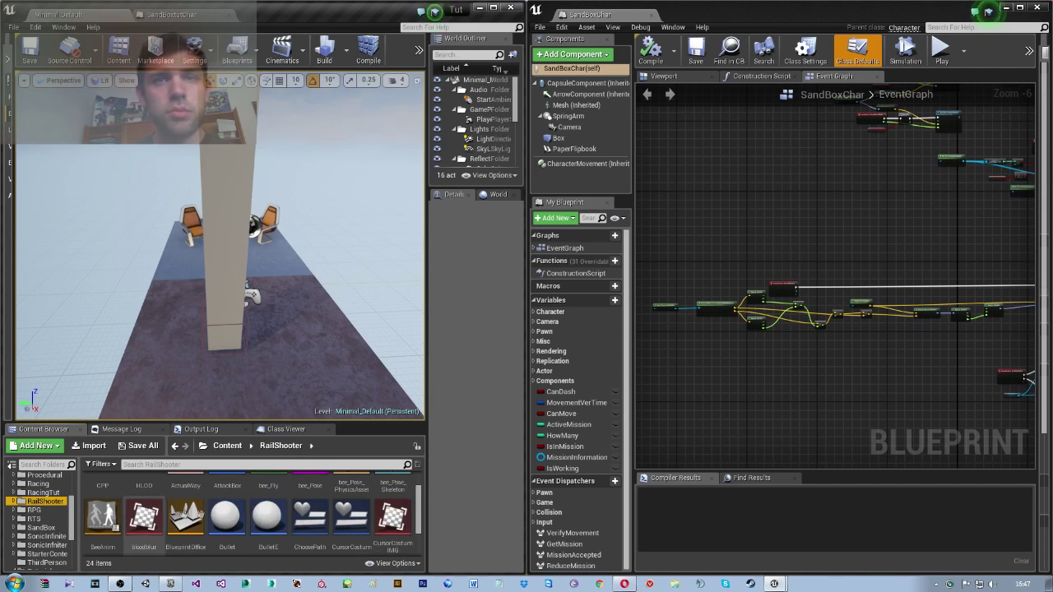
pyautogui.scroll(-1, 233, 531)
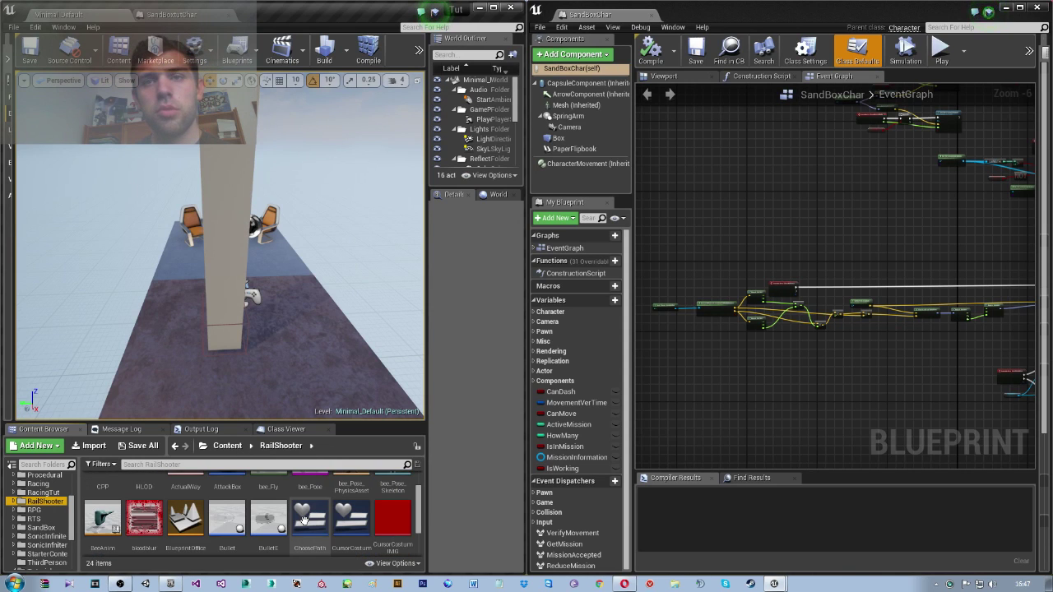
pyautogui.click(235, 515)
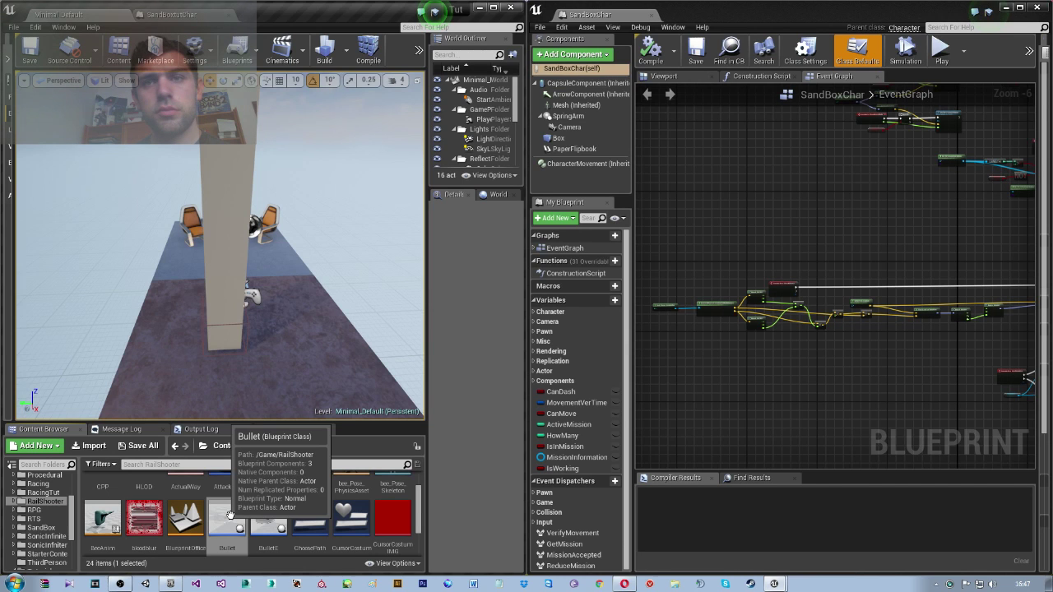
# Duplicate the Bullet blueprint and name the copy SandBoxTutBullet.
pyautogui.rightClick(231, 515)
pyautogui.click(255, 343)
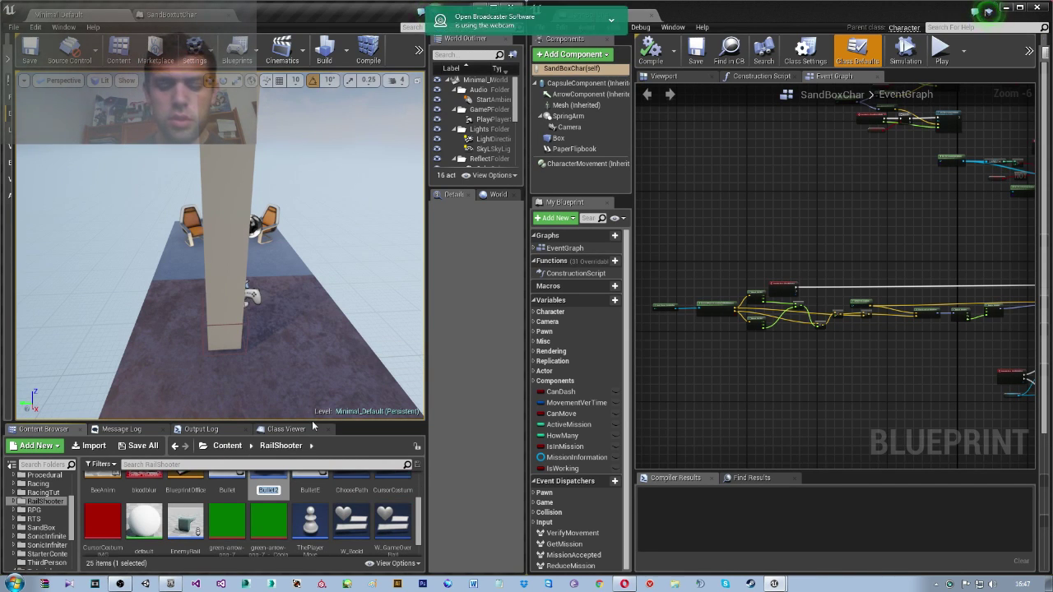
pyautogui.write('Sand')
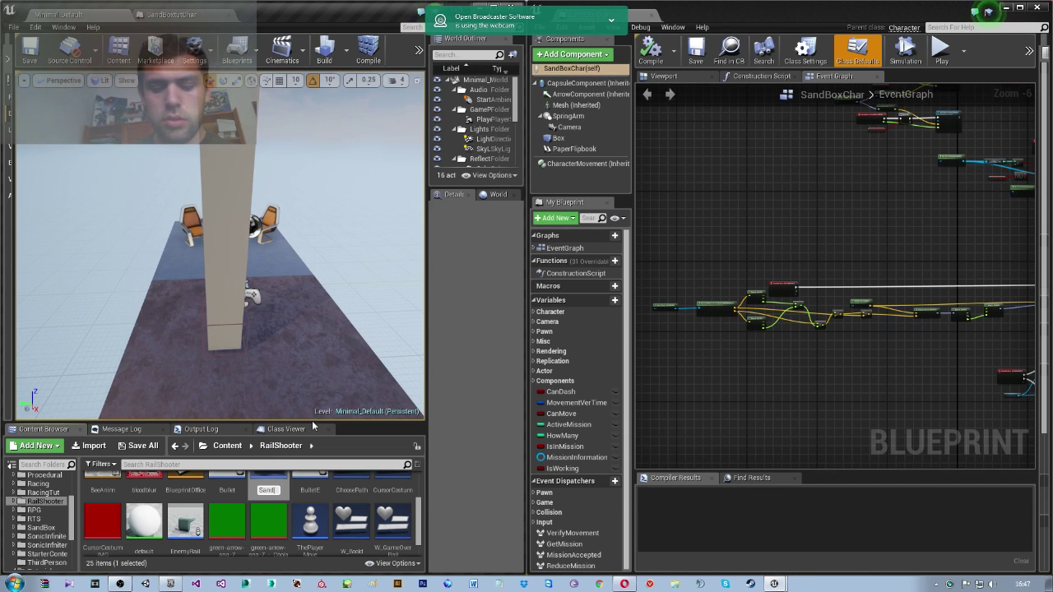
pyautogui.write('BoxTut')
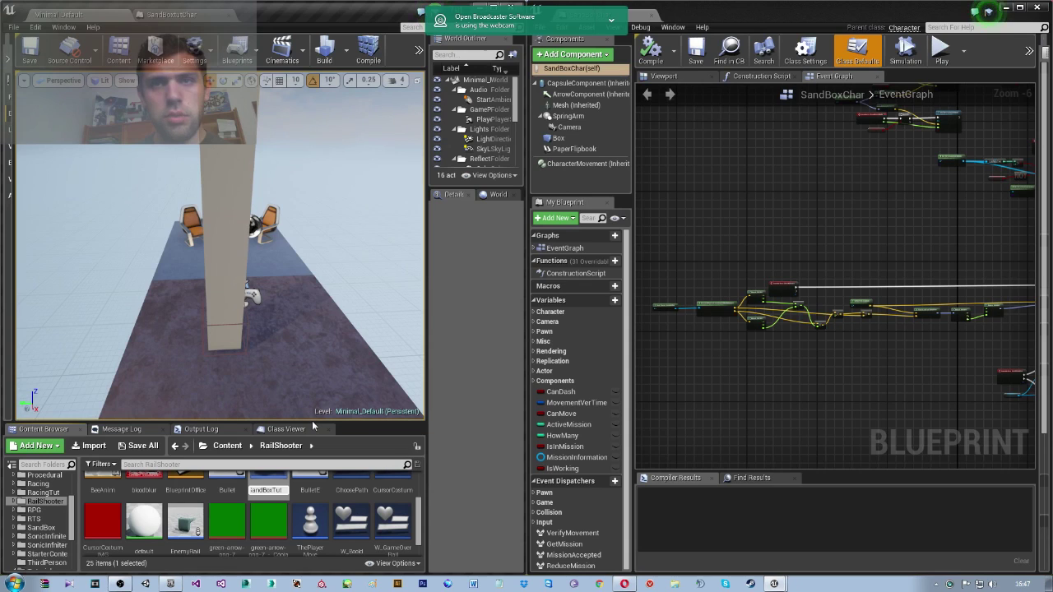
pyautogui.write('Bullet')
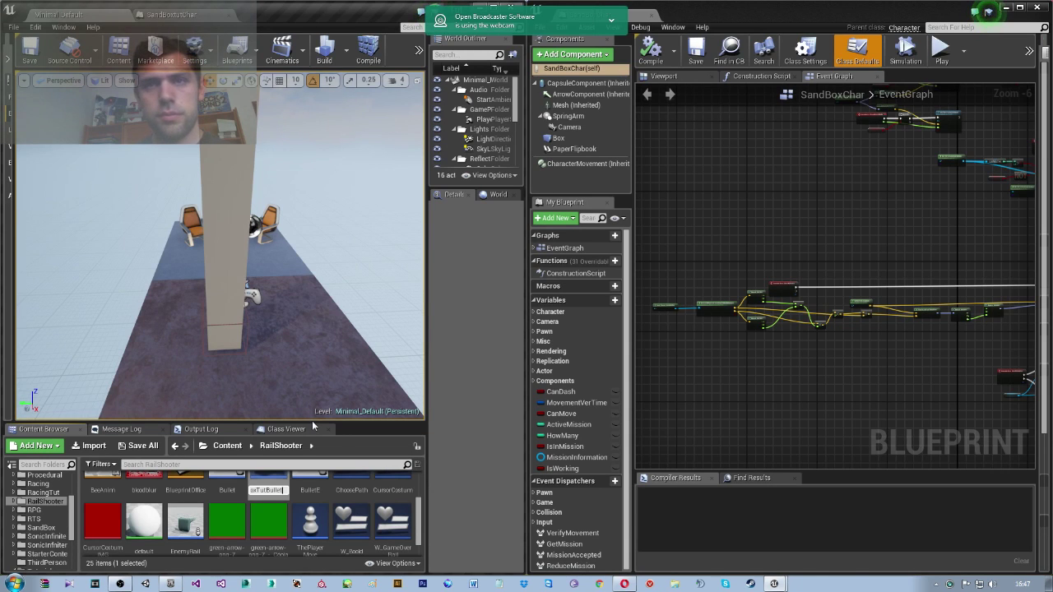
pyautogui.press('Return')
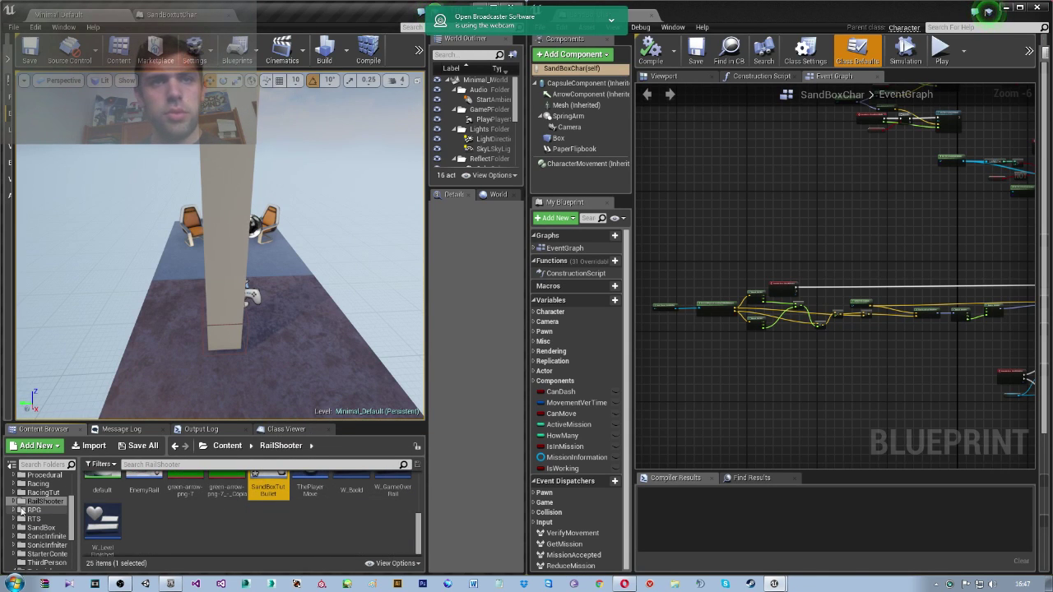
# Drag SandBoxTutBullet onto the SandBoxtut folder and choose Move Here.
pyautogui.scroll(-3, 37, 510)
pyautogui.click(15, 501)
pyautogui.scroll(-1, 22, 510)
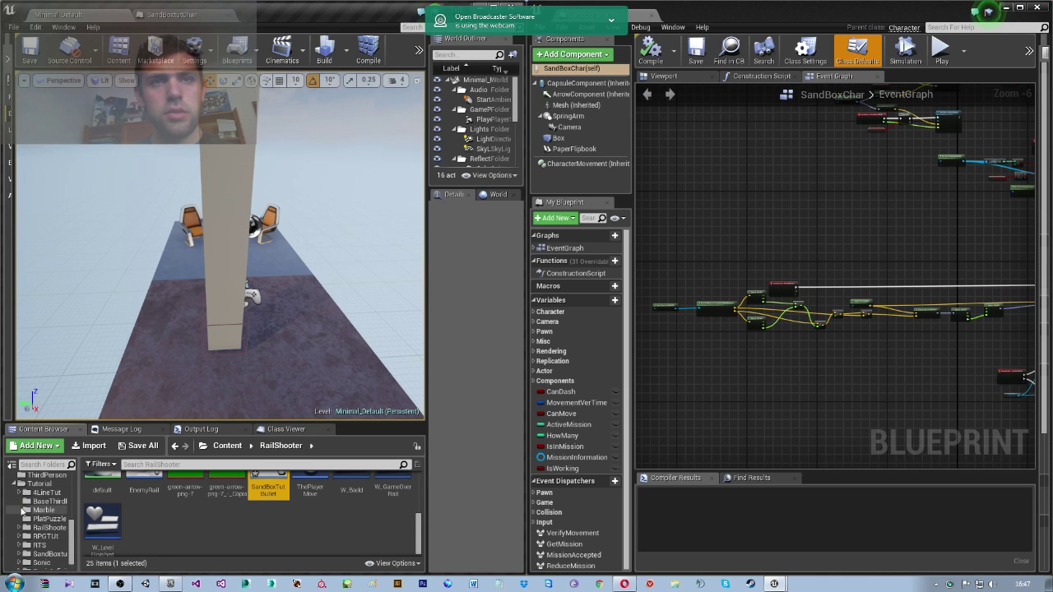
pyautogui.moveTo(268, 485); pyautogui.dragTo(50, 527)
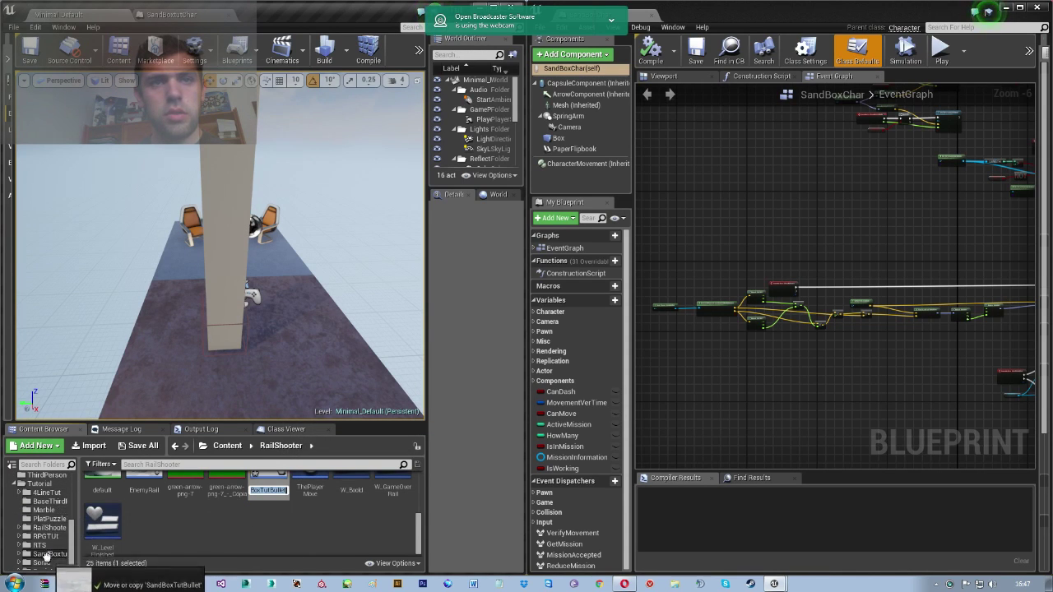
pyautogui.moveTo(51, 527); pyautogui.dragTo(47, 553)
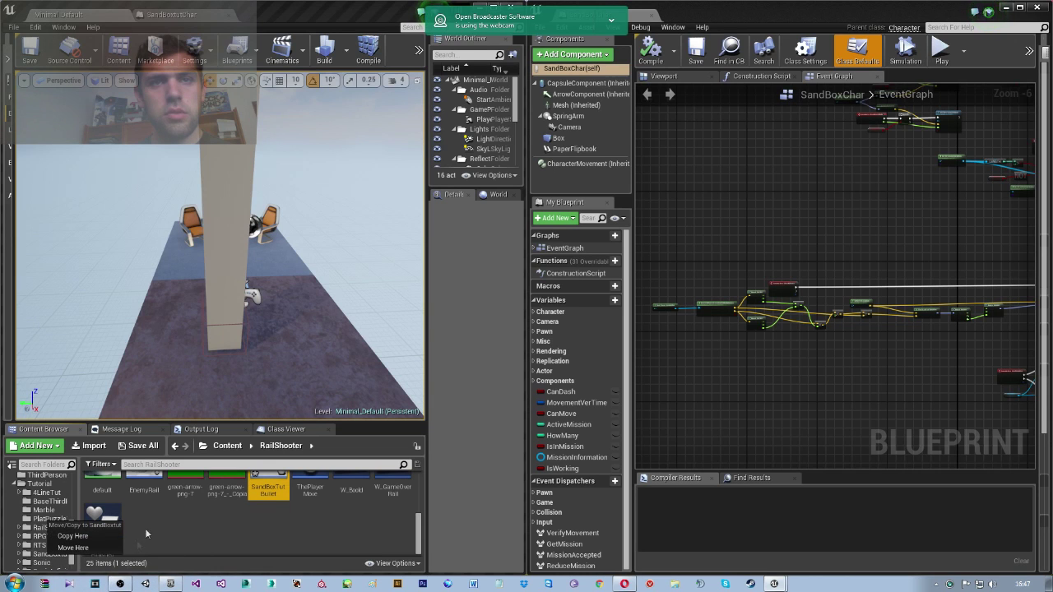
pyautogui.click(92, 547)
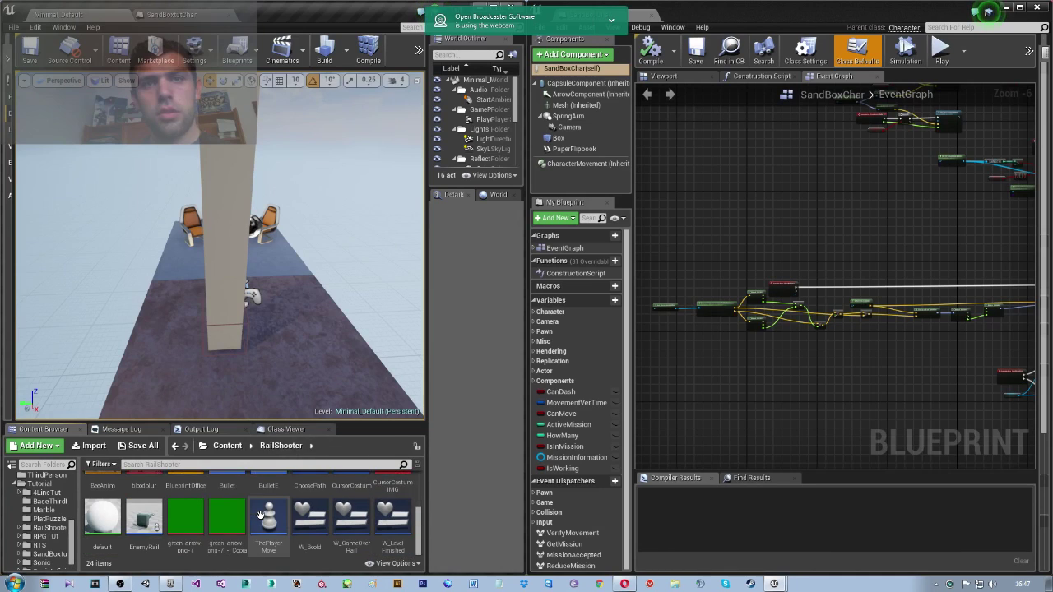
# Open the SandBoxtut folder and open the SandBoxTutBullet blueprint for editing.
pyautogui.scroll(-1, 48, 529)
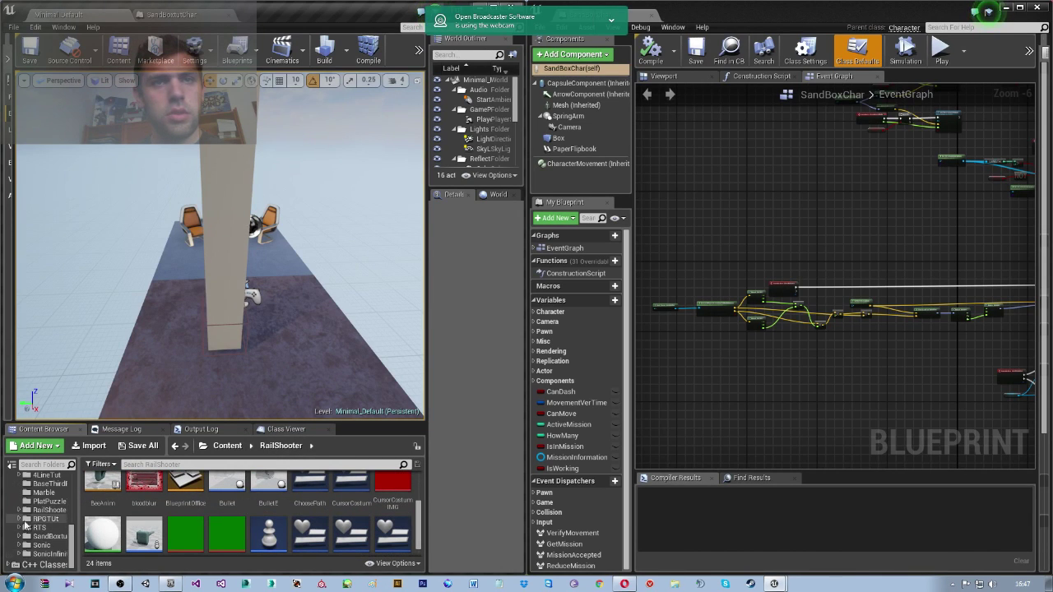
pyautogui.scroll(2, 25, 527)
pyautogui.scroll(-2, 49, 544)
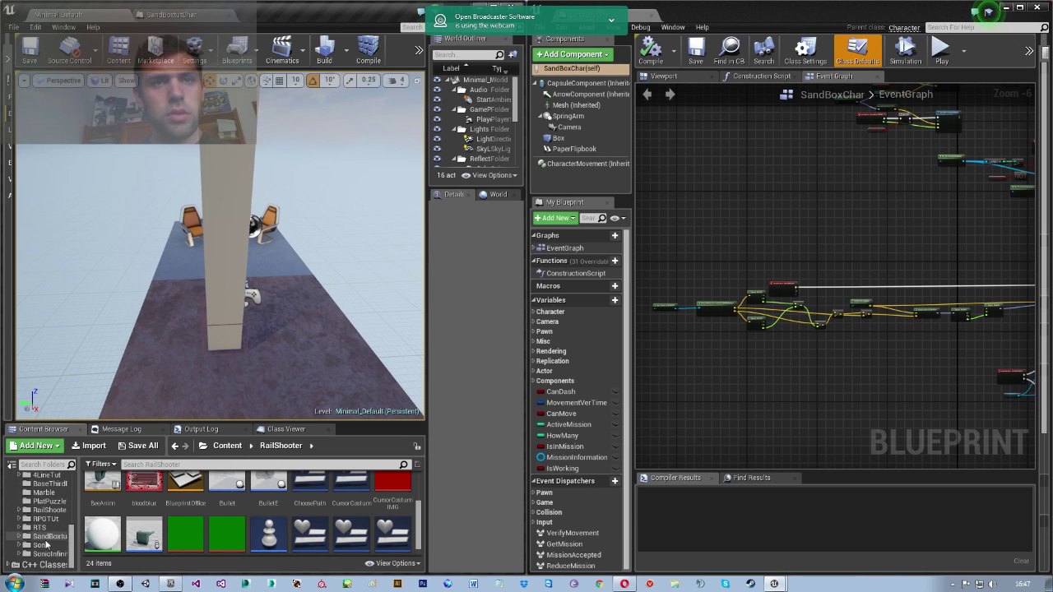
pyautogui.click(45, 536)
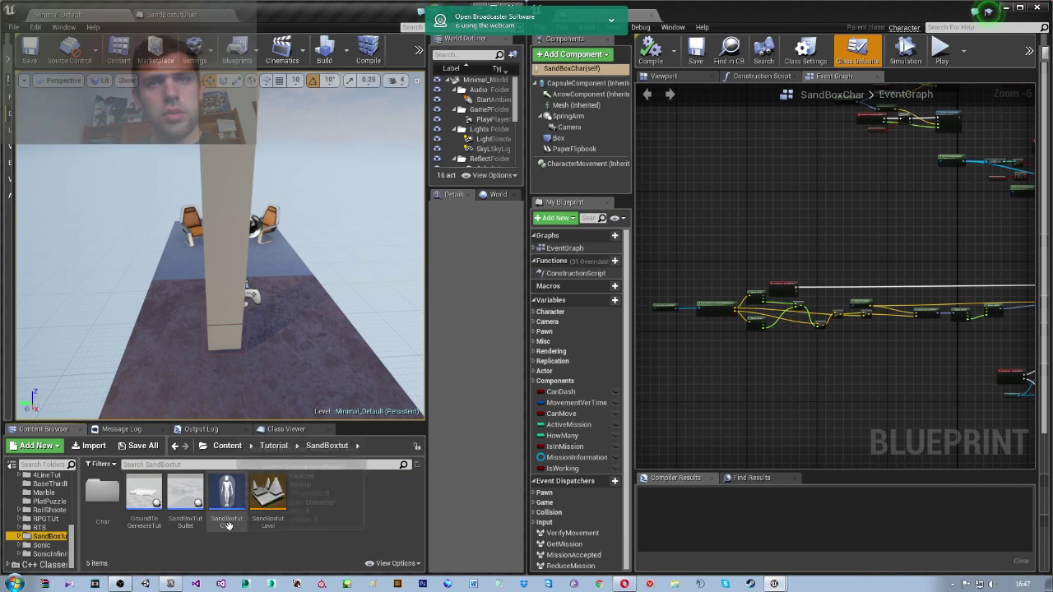
pyautogui.click(192, 499)
pyautogui.doubleClick(183, 491)
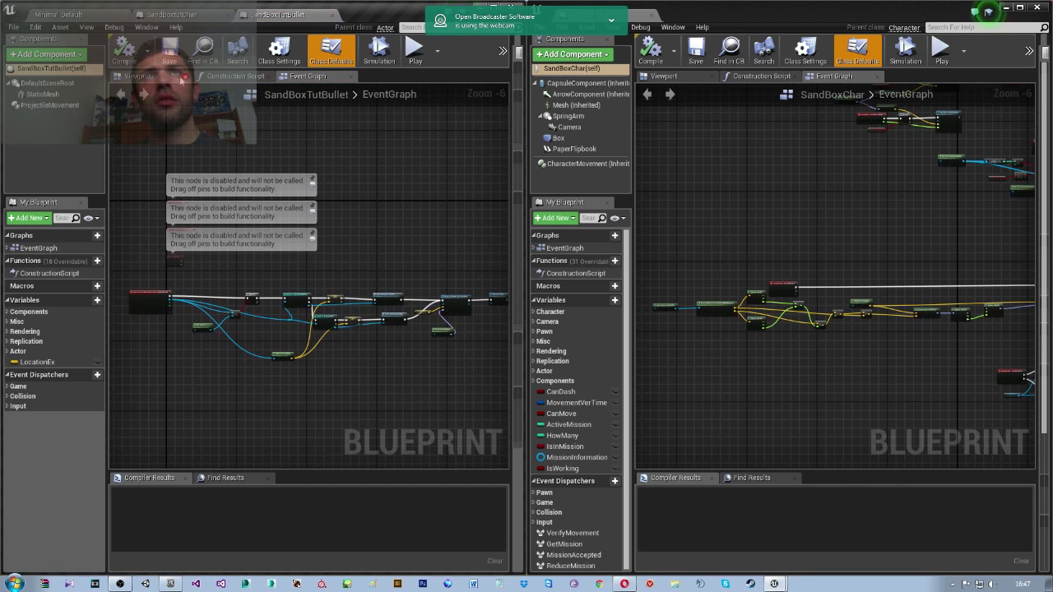
# Show the bullet's Viewport tab and drag the Details panel out beside it.
pyautogui.click(169, 78)
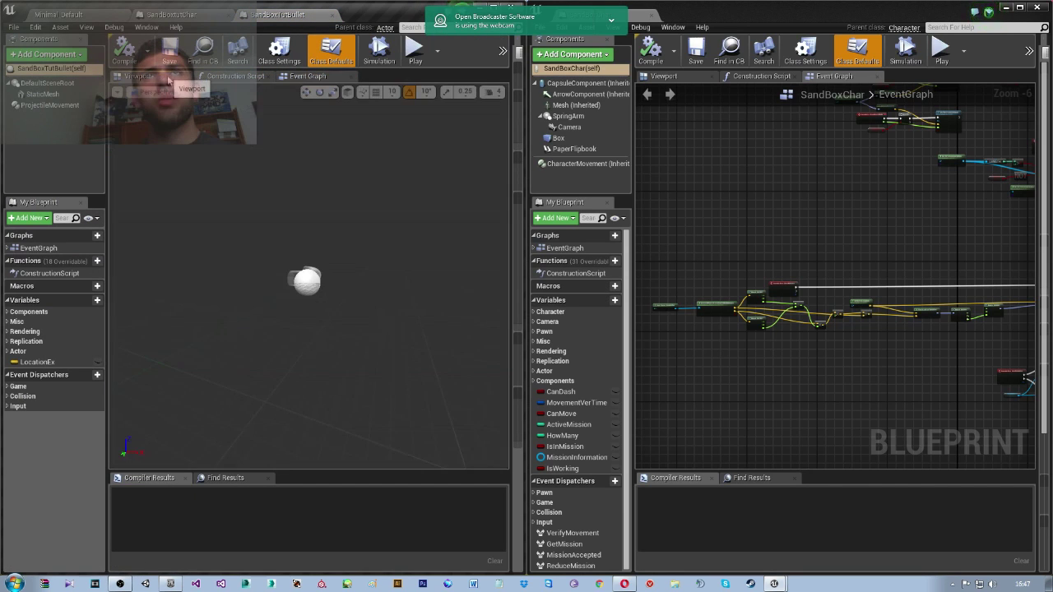
pyautogui.click(611, 20)
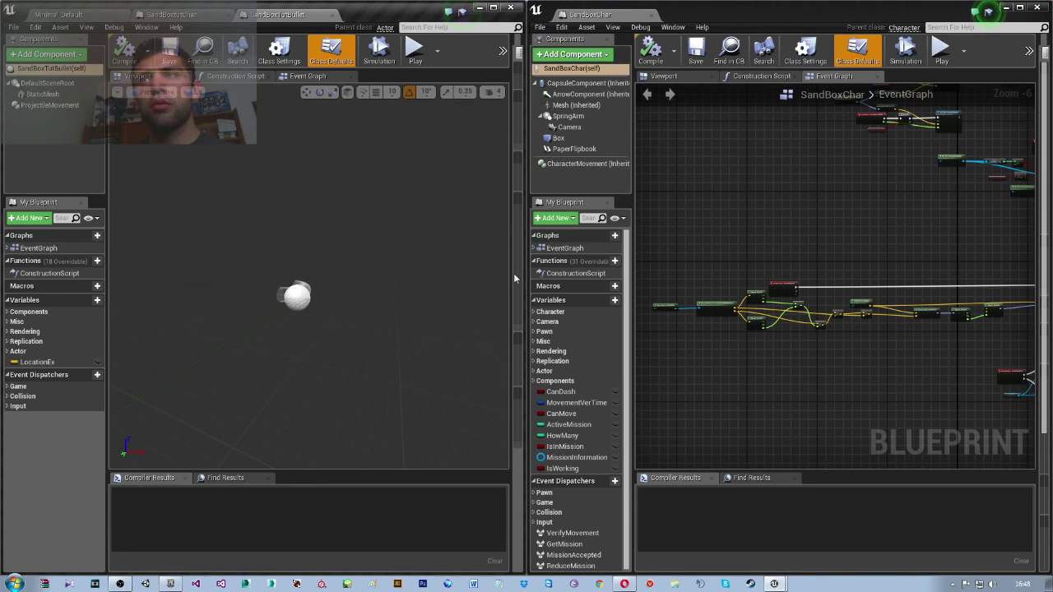
pyautogui.moveTo(514, 280); pyautogui.dragTo(358, 272)
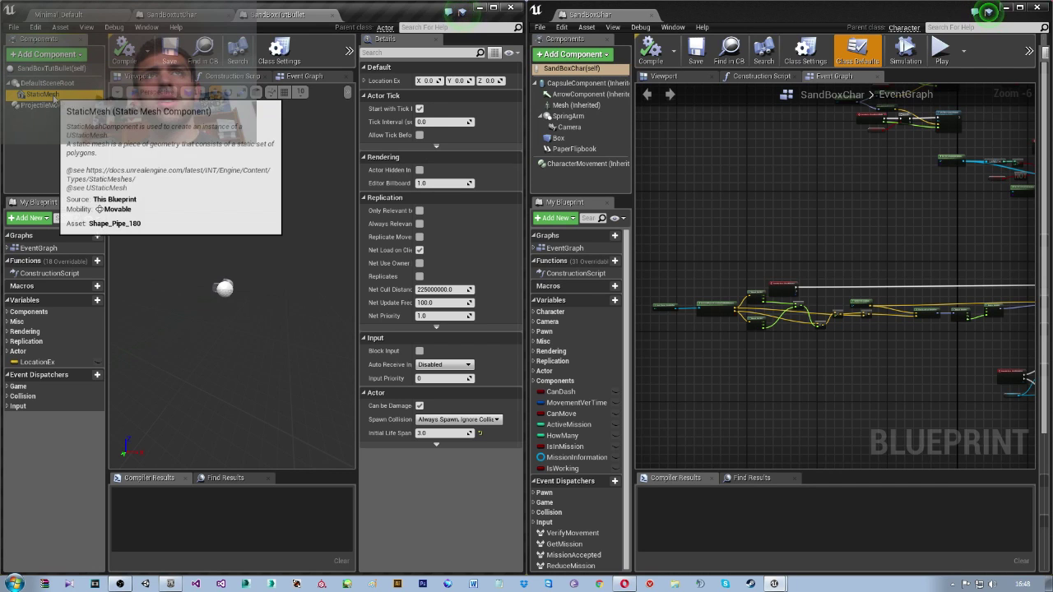
# Select the bullet's StaticMesh component and keep its Shape_Pipe static mesh.
pyautogui.click(49, 94)
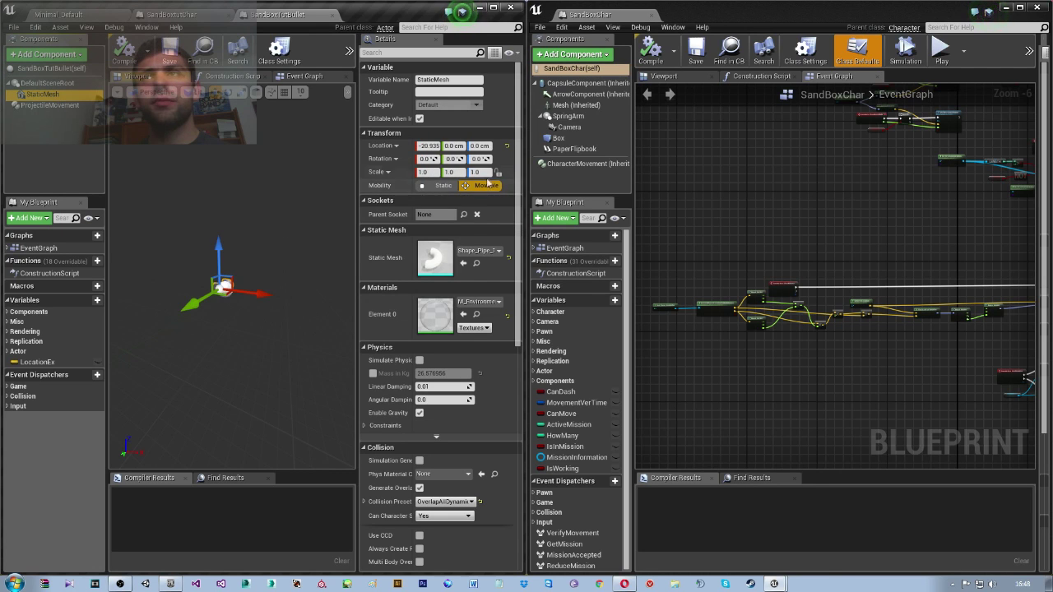
pyautogui.click(485, 250)
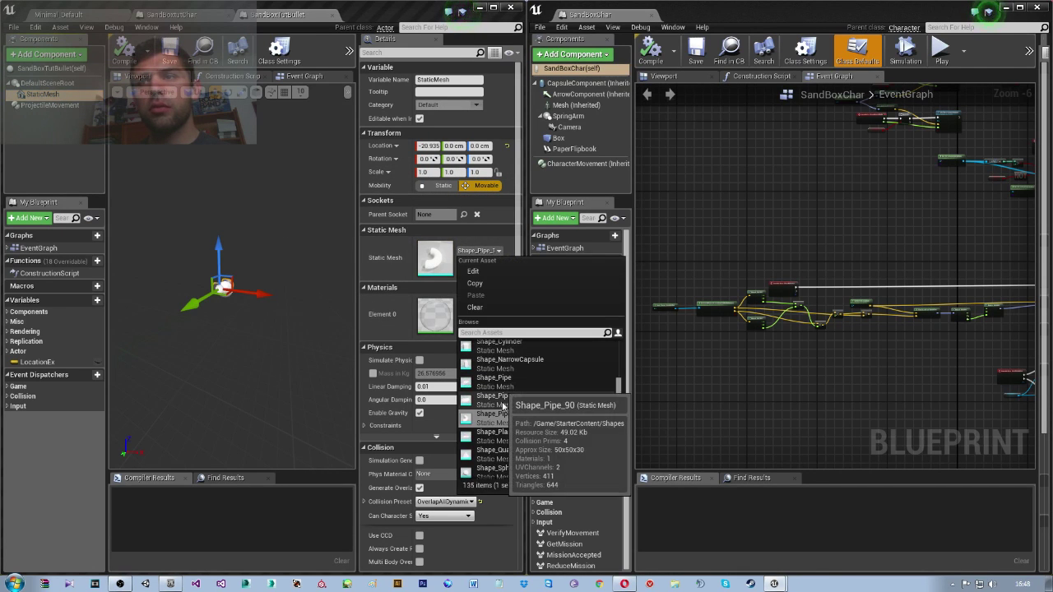
pyautogui.scroll(-2, 503, 406)
pyautogui.click(485, 250)
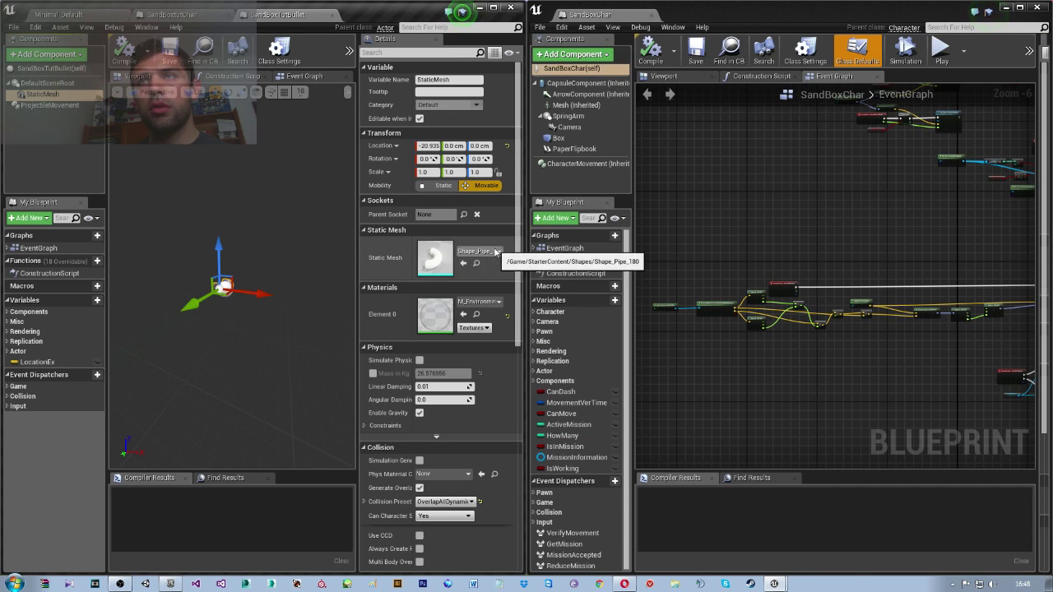
# Set the mesh's Element 0 material to M_Concrete_Tiles and compile SandBoxTutBullet.
pyautogui.click(480, 303)
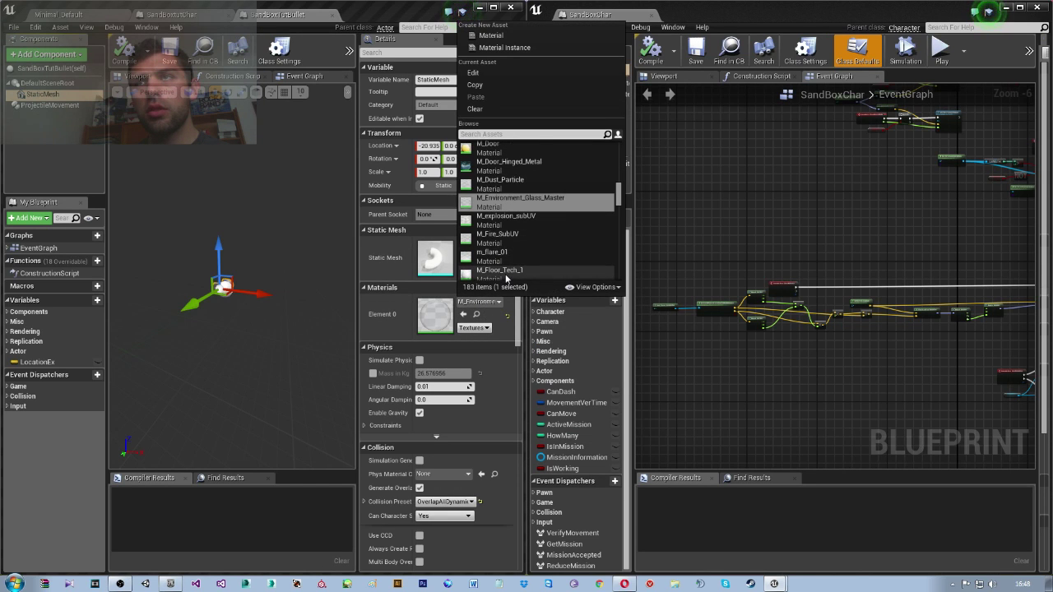
pyautogui.scroll(1, 493, 205)
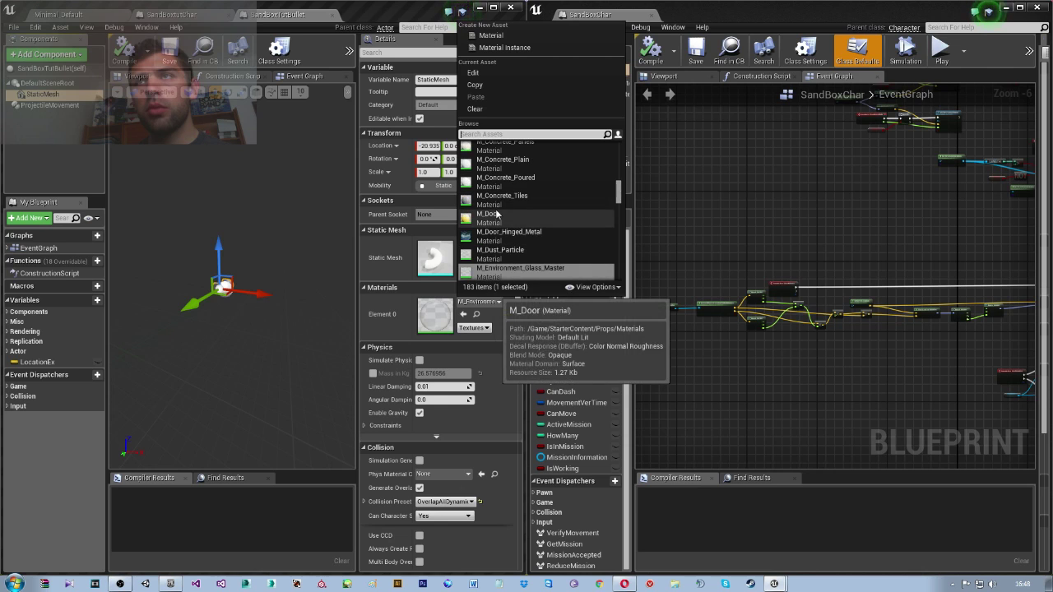
pyautogui.scroll(1, 494, 203)
pyautogui.click(495, 203)
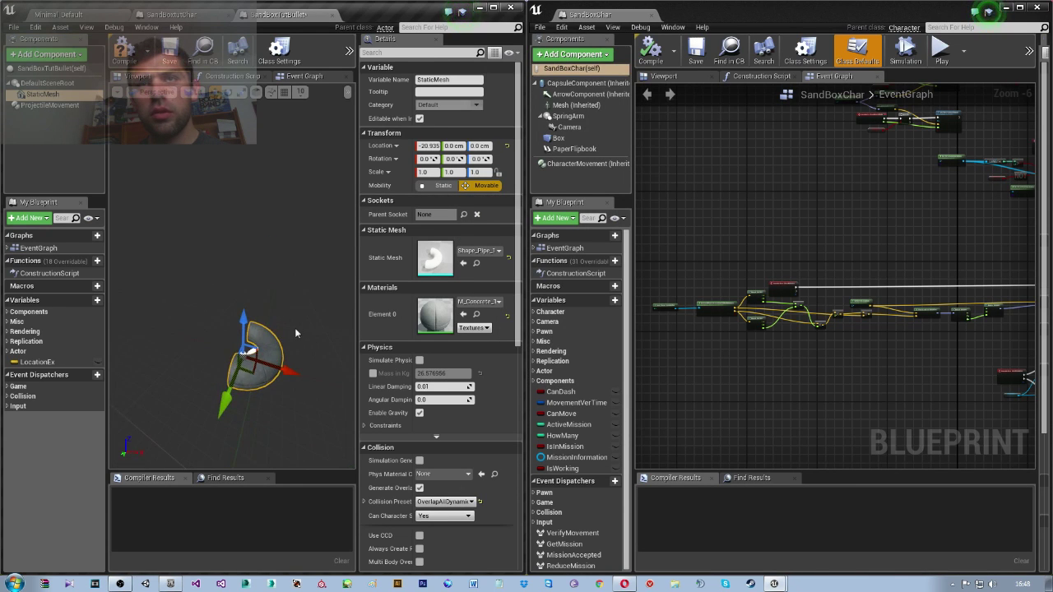
pyautogui.scroll(5, 295, 328)
pyautogui.scroll(-3, 296, 338)
pyautogui.scroll(-2, 296, 338)
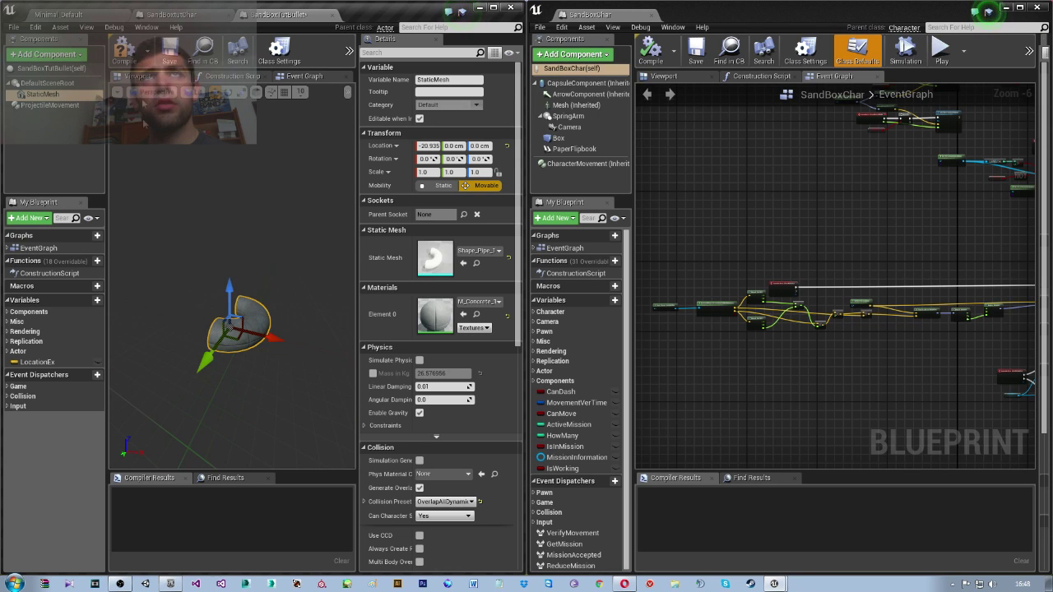
pyautogui.click(122, 52)
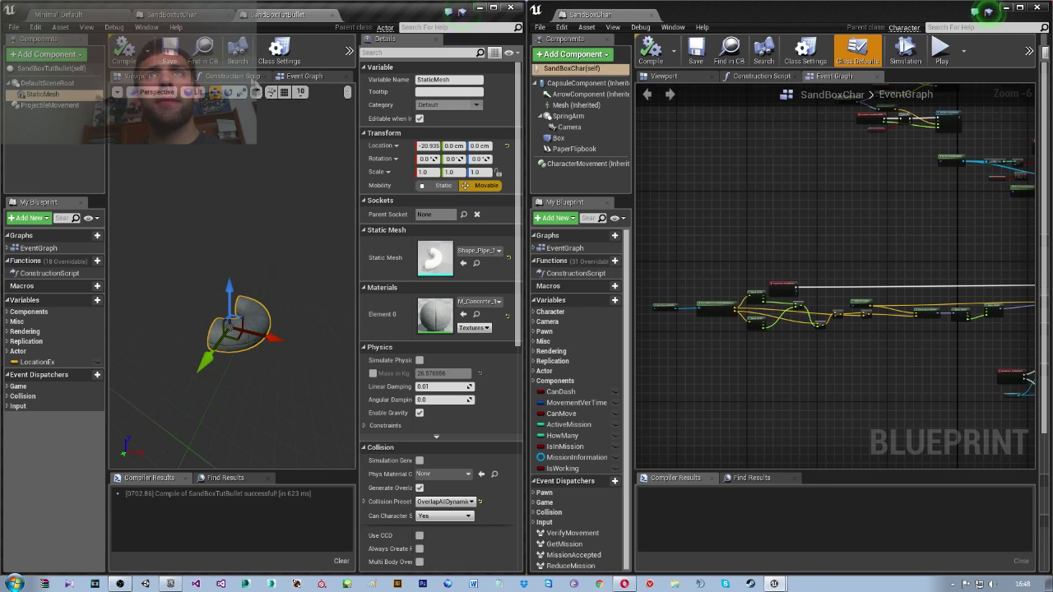
# Switch SandBoxTutBullet to its Event Graph and zoom around the copied nodes.
pyautogui.click(302, 77)
pyautogui.scroll(-3, 180, 281)
pyautogui.scroll(-3, 179, 281)
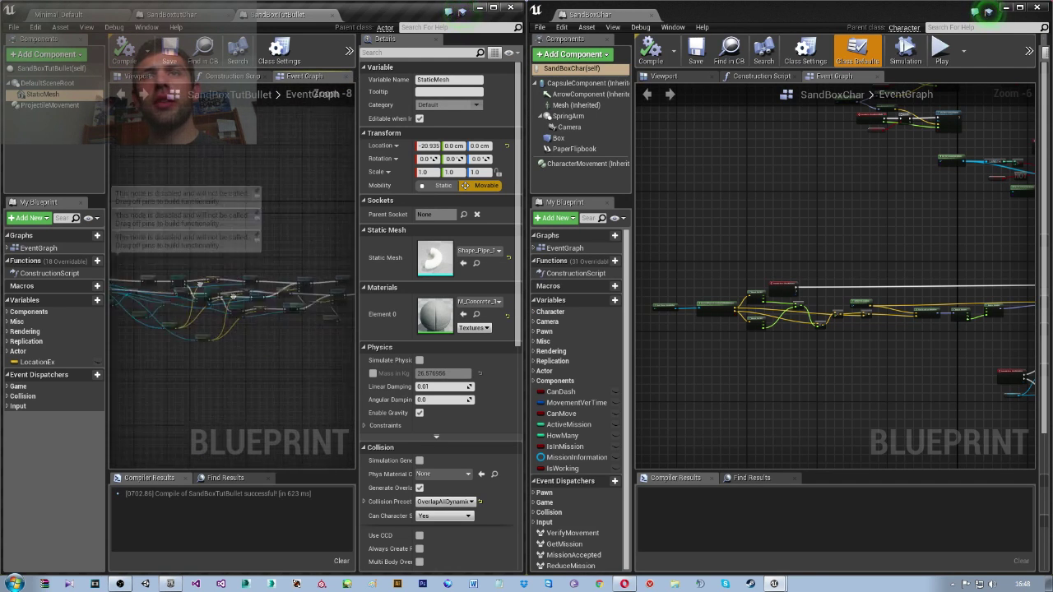
pyautogui.scroll(-2, 179, 281)
pyautogui.scroll(2, 174, 277)
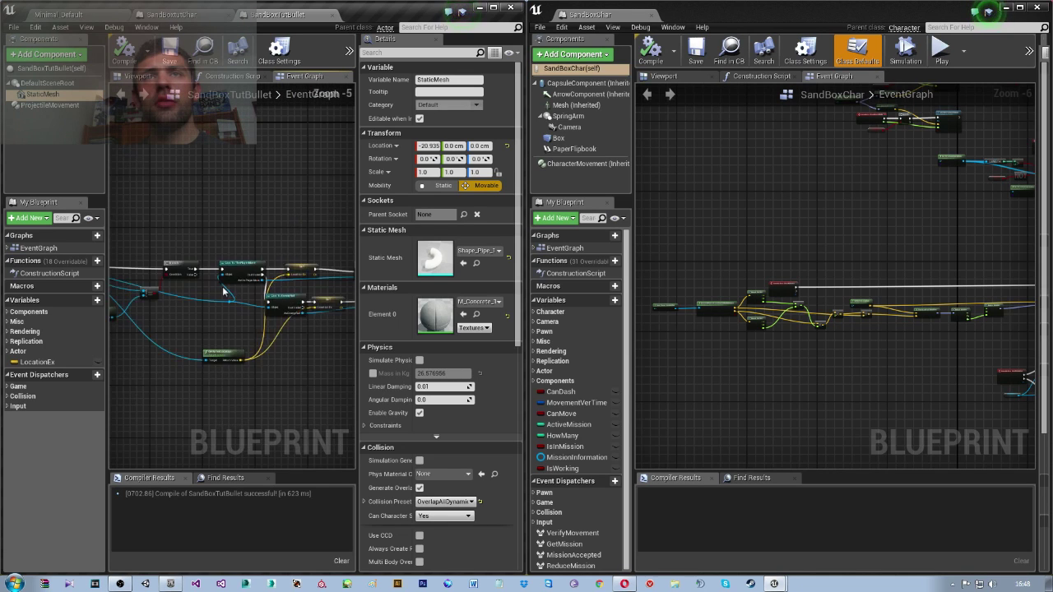
pyautogui.scroll(-2, 166, 268)
pyautogui.scroll(2, 173, 297)
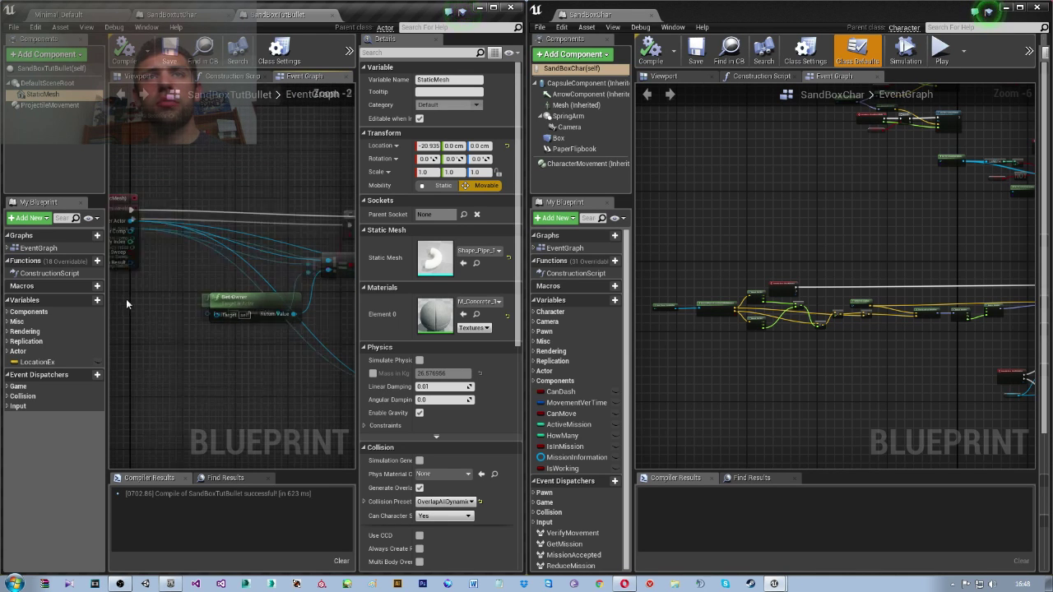
pyautogui.scroll(1, 140, 321)
pyautogui.scroll(2, 124, 332)
# Pan to the cast nodes and marquee-select a group of nodes in the graph.
pyautogui.moveTo(124, 331); pyautogui.dragTo(113, 308, button='right')
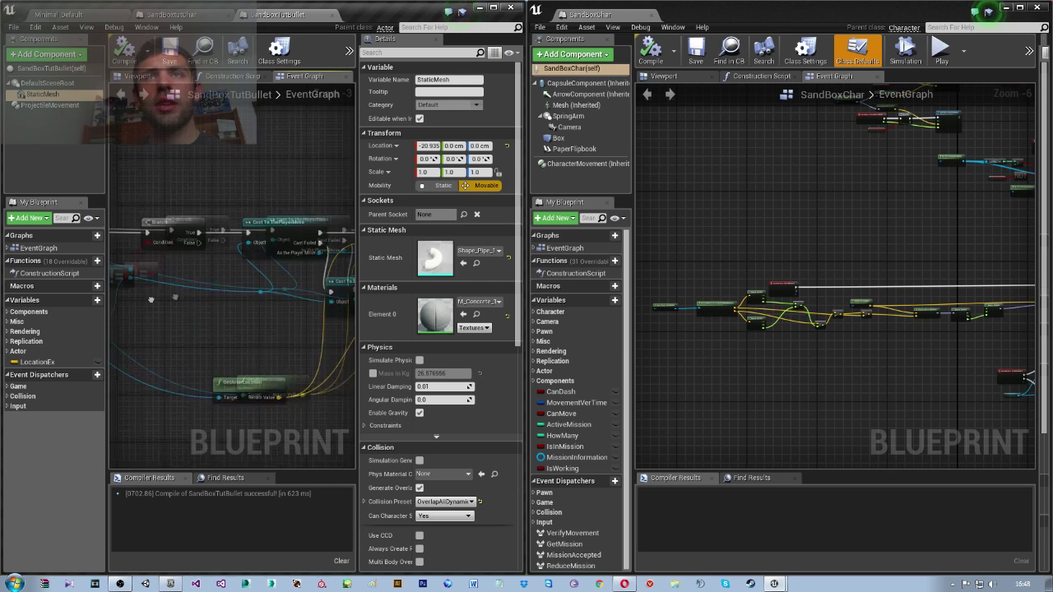
pyautogui.scroll(-3, 189, 329)
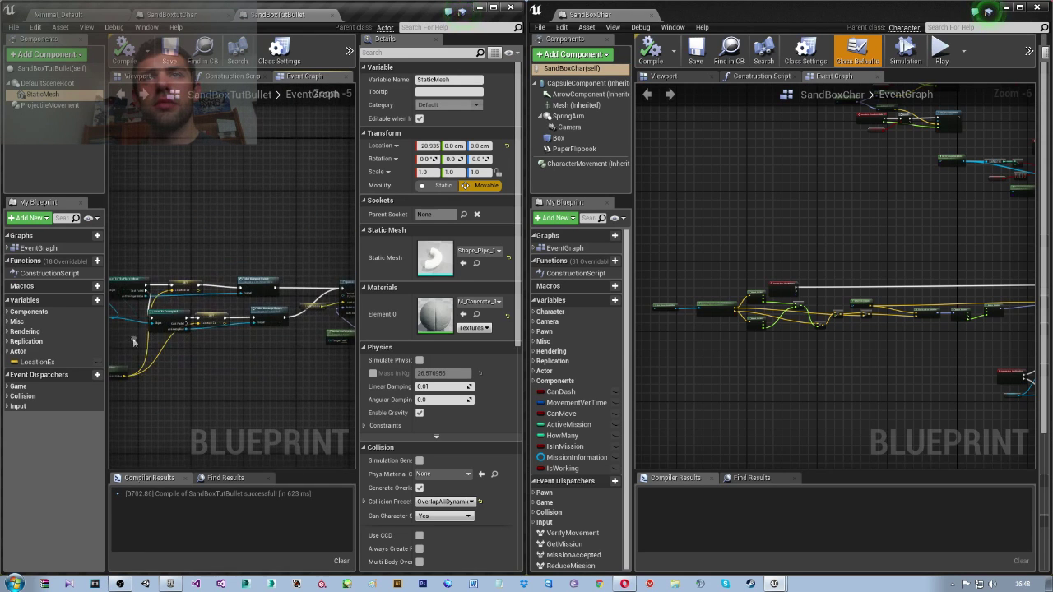
pyautogui.scroll(-1, 218, 263)
pyautogui.scroll(-1, 213, 262)
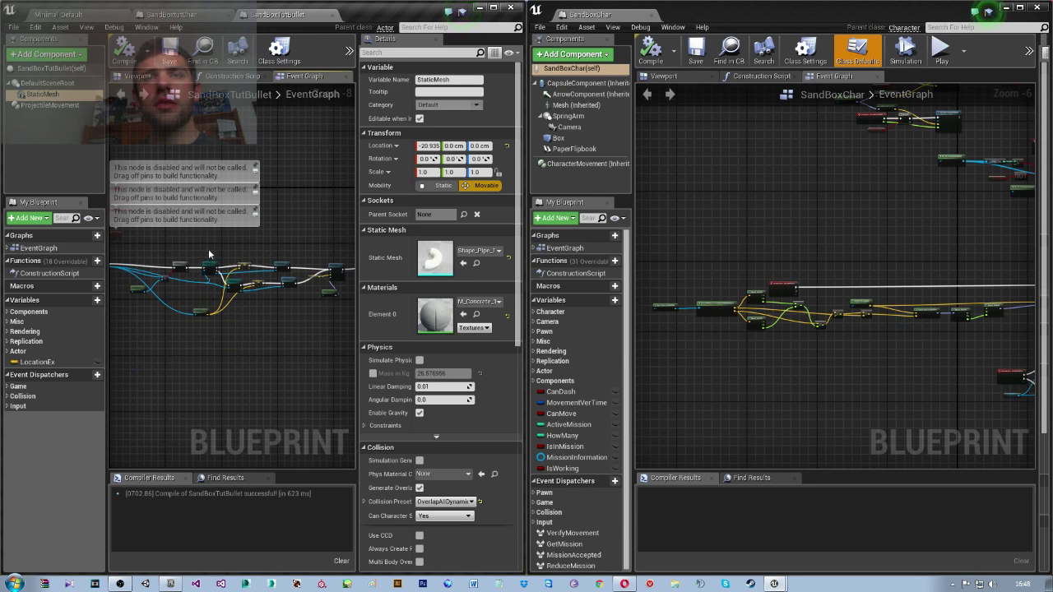
pyautogui.moveTo(327, 328); pyautogui.dragTo(204, 255)
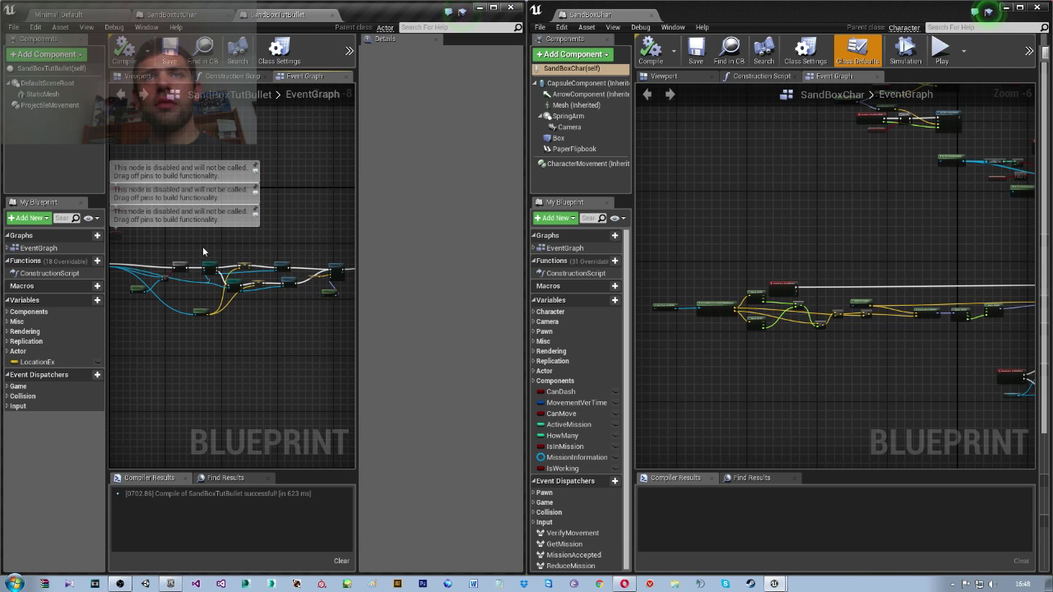
pyautogui.moveTo(340, 335); pyautogui.dragTo(265, 326)
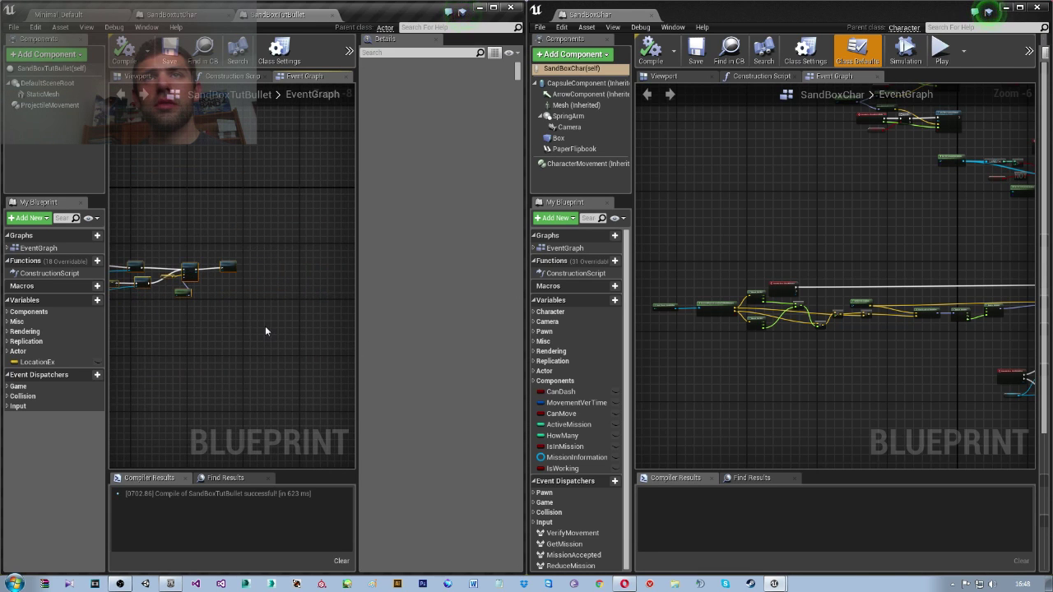
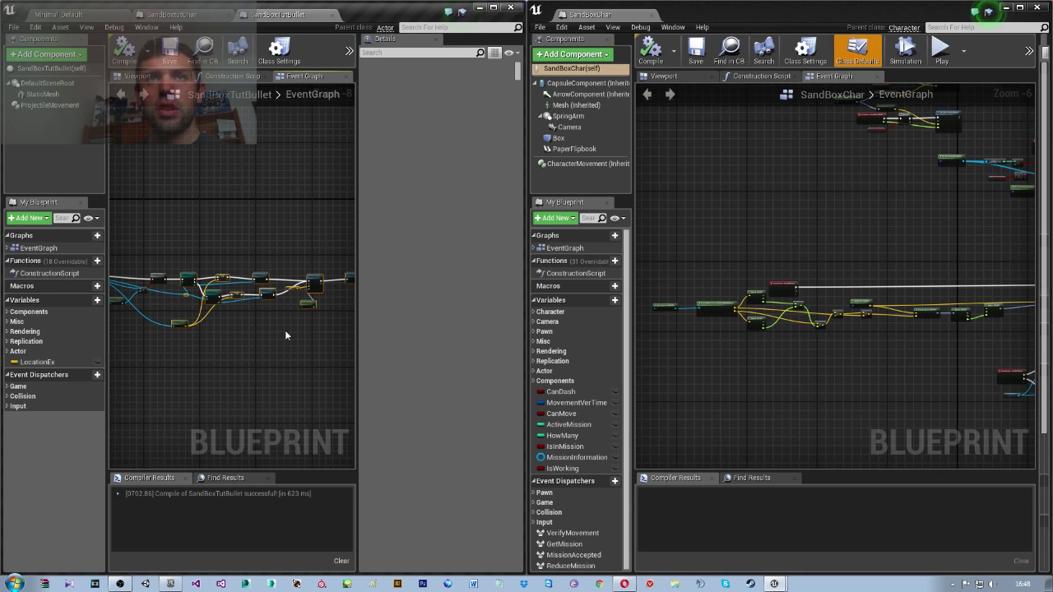
# Recentre the SandBoxTutBullet graph around its overlap event and compile the blueprint.
pyautogui.scroll(-1, 245, 339)
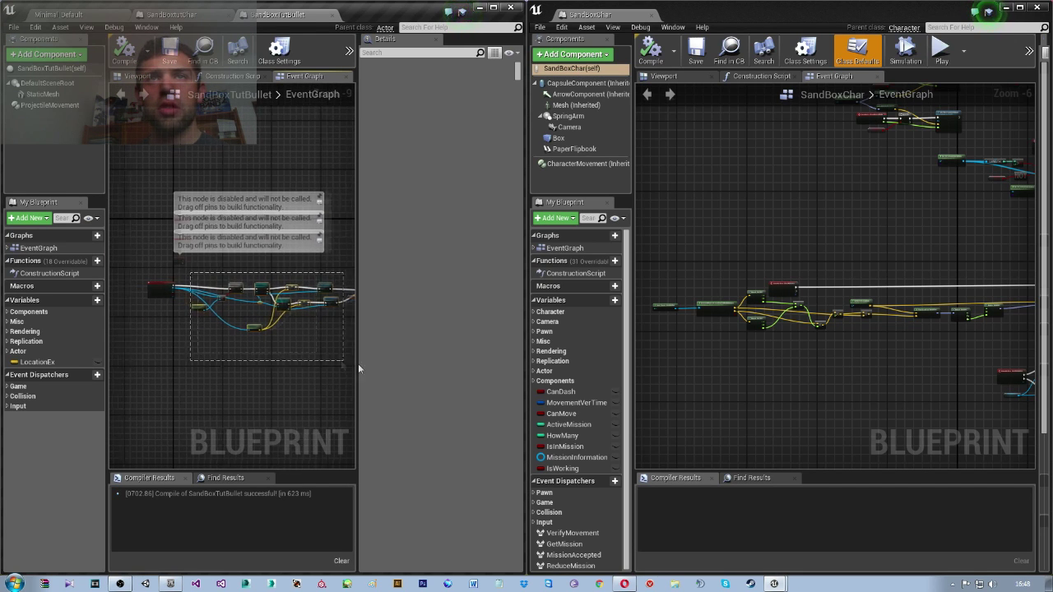
pyautogui.moveTo(358, 364); pyautogui.dragTo(275, 339, button='right')
pyautogui.scroll(1, 297, 365)
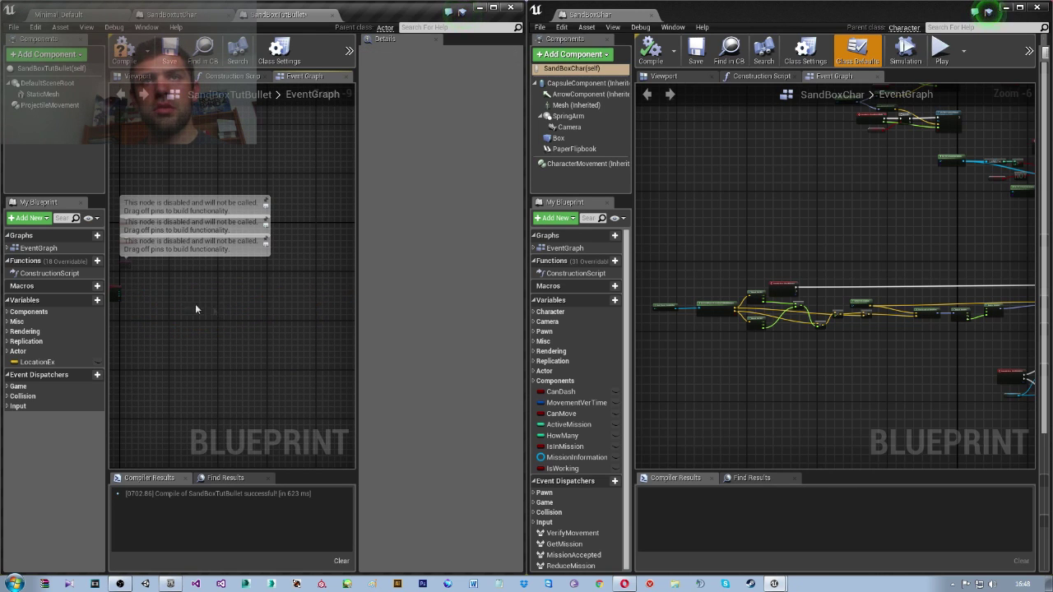
pyautogui.scroll(5, 195, 304)
pyautogui.moveTo(267, 301); pyautogui.dragTo(257, 328, button='right')
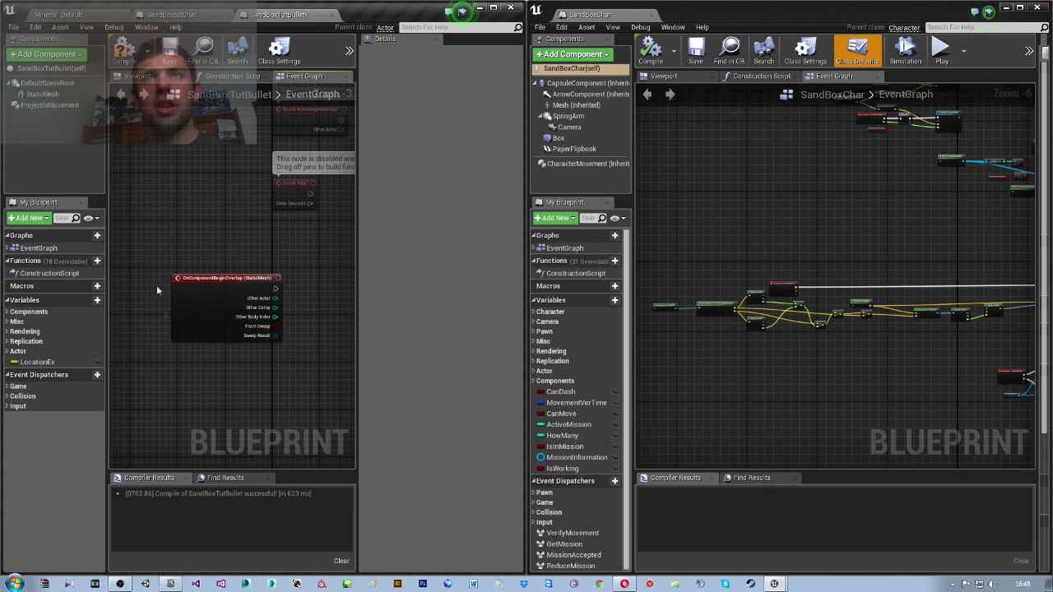
pyautogui.click(126, 51)
# Switch to SandBoxtutChar and frame the reference InputAction ShootMouse node in SandBoxChar.
pyautogui.click(194, 21)
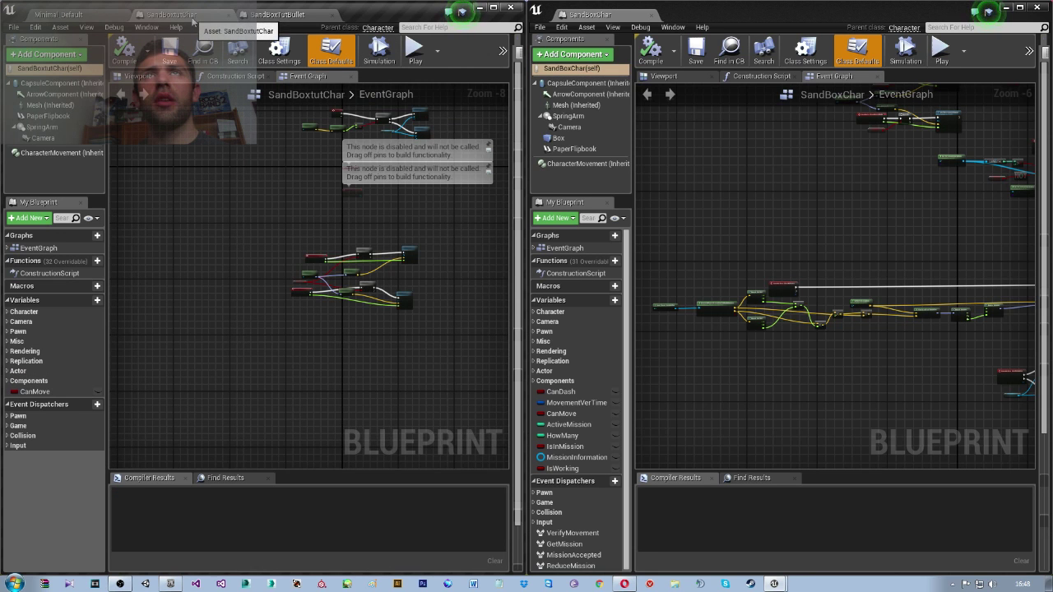
pyautogui.scroll(-4, 258, 313)
pyautogui.scroll(6, 699, 347)
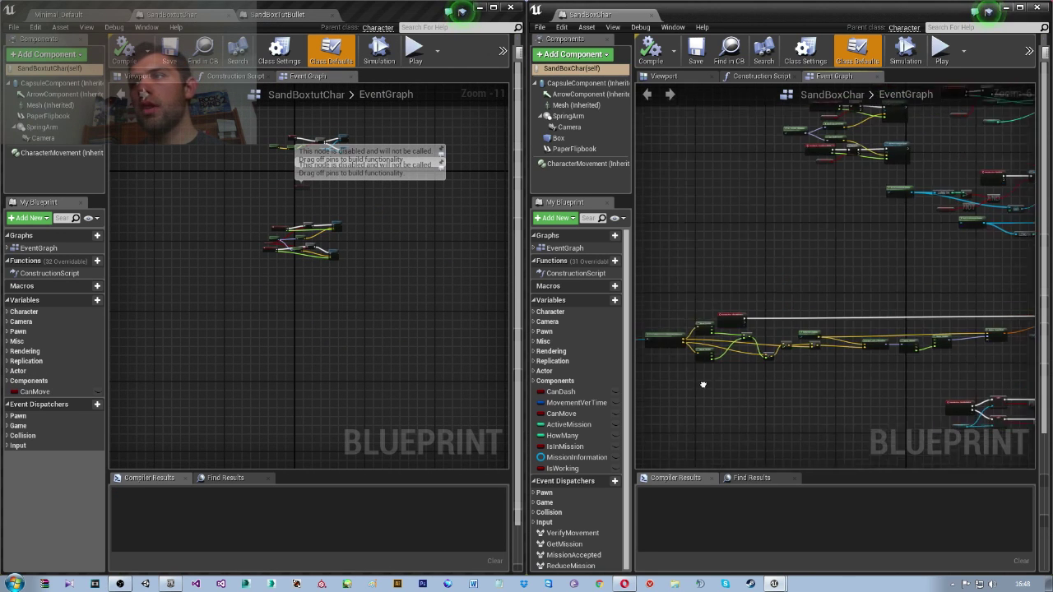
pyautogui.moveTo(707, 265); pyautogui.dragTo(714, 293, button='right')
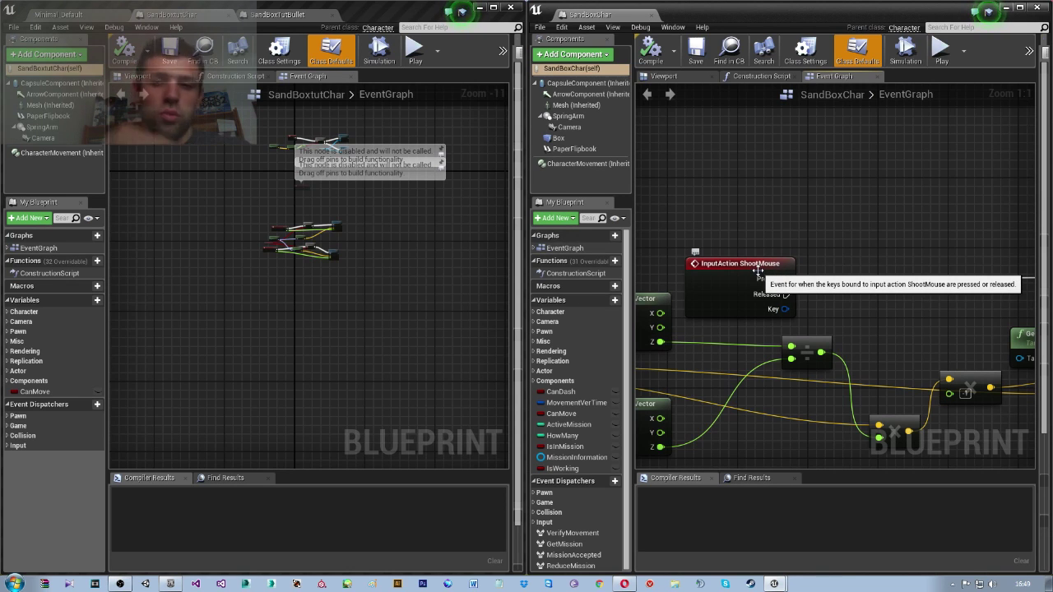
pyautogui.moveTo(391, 346); pyautogui.dragTo(306, 301, button='right')
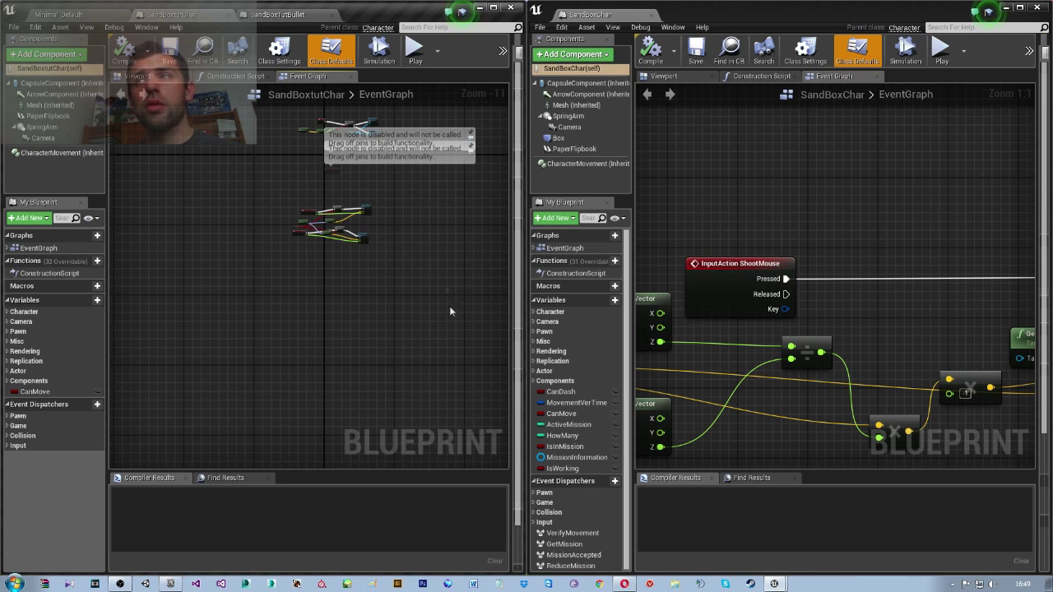
# Add an InputAction ShootMouse event node to the SandBoxtutChar graph by searching 'Shoot'.
pyautogui.rightClick(292, 274)
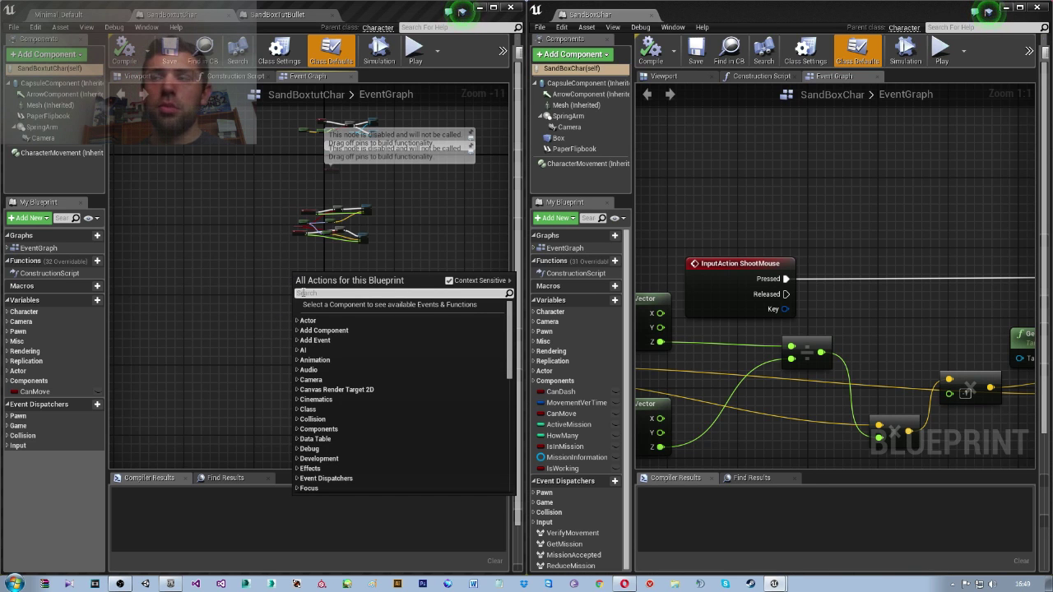
pyautogui.write('Shoot')
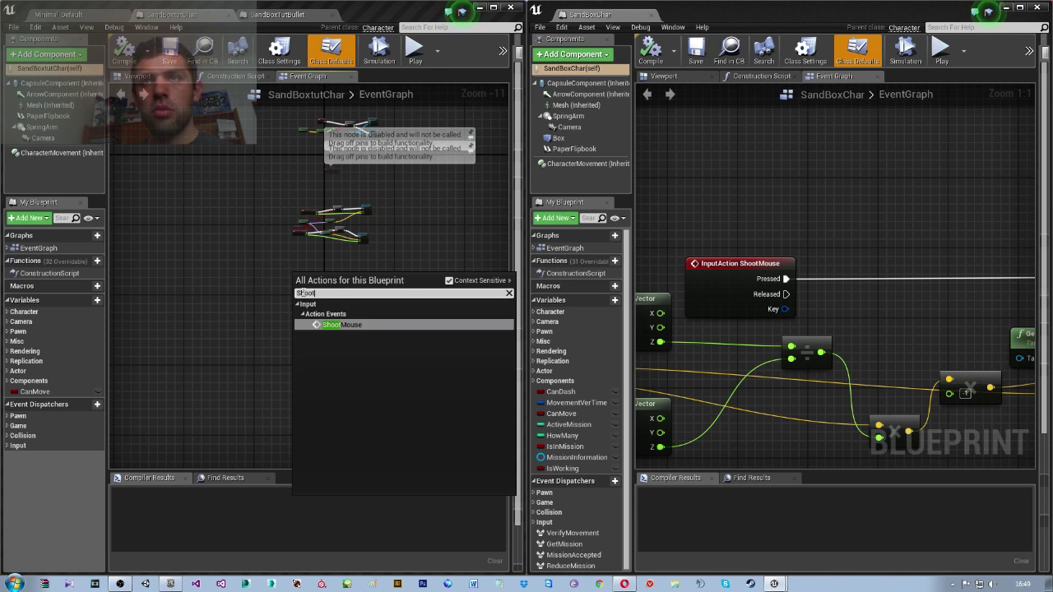
pyautogui.press('Return')
pyautogui.scroll(3, 302, 291)
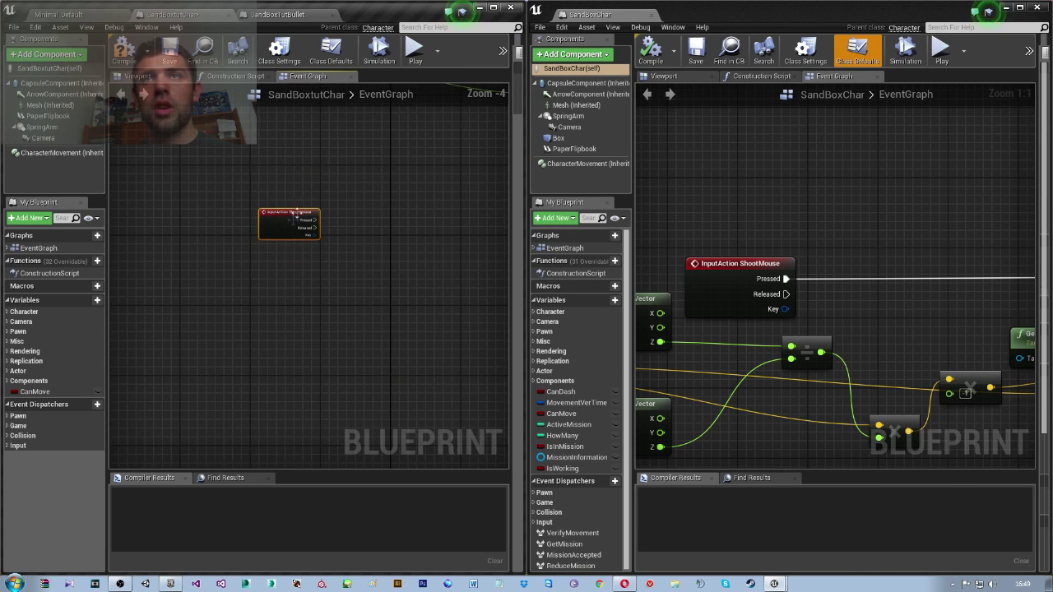
pyautogui.scroll(4, 316, 313)
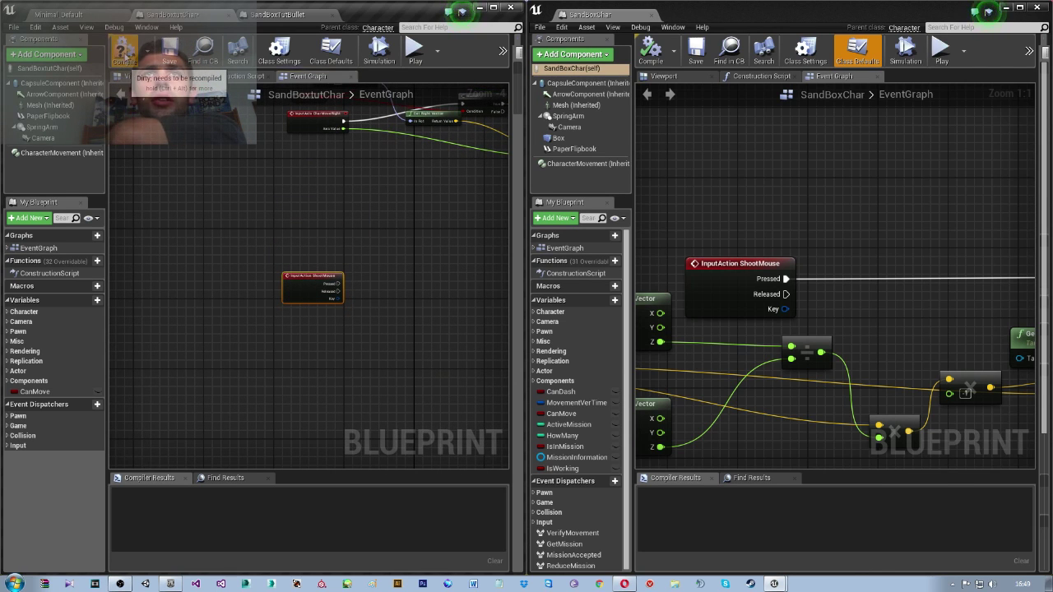
# Compile the SandBoxtutChar blueprint.
pyautogui.click(123, 51)
pyautogui.moveTo(423, 348)
pyautogui.mouseDown(button='right')
pyautogui.moveTo(334, 327)
pyautogui.moveTo(407, 345)
pyautogui.mouseUp(button='right')
pyautogui.scroll(2, 327, 324)
pyautogui.scroll(-4, 411, 339)
pyautogui.scroll(3, 430, 355)
pyautogui.scroll(-1, 451, 362)
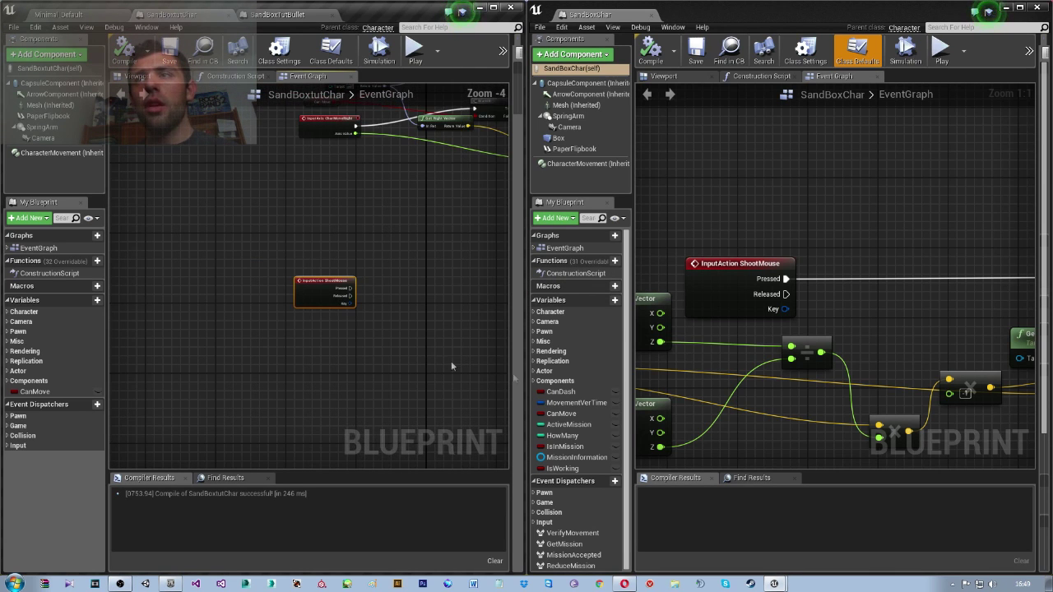
pyautogui.scroll(-3, 752, 380)
# In SandBoxChar, move the ShootMouse event node higher up.
pyautogui.moveTo(718, 362); pyautogui.dragTo(844, 358, button='right')
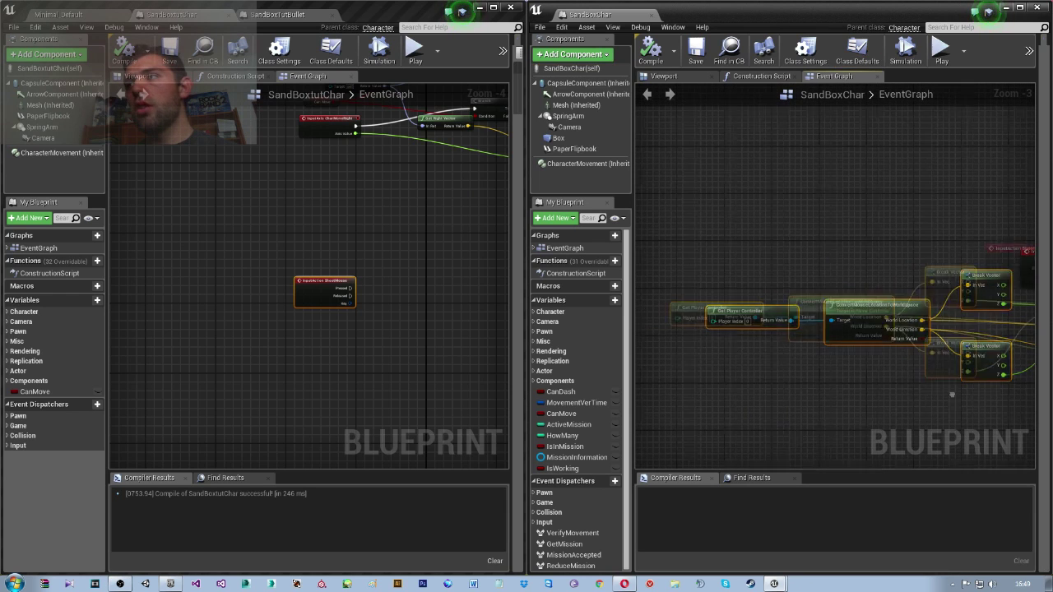
pyautogui.moveTo(1032, 261); pyautogui.dragTo(879, 255, button='right')
pyautogui.moveTo(901, 256); pyautogui.dragTo(898, 203)
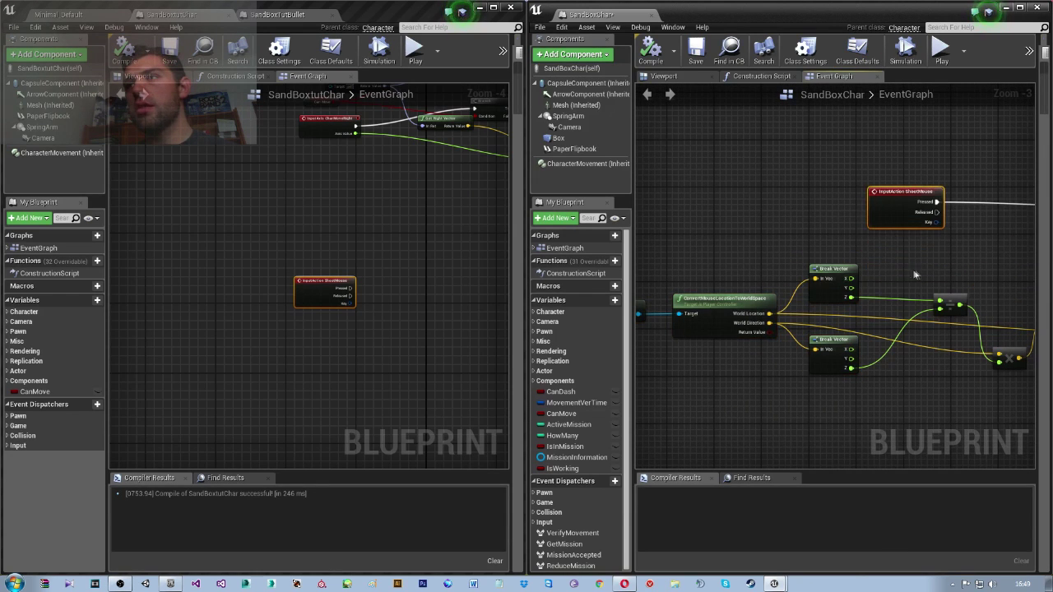
pyautogui.moveTo(915, 275); pyautogui.dragTo(1025, 261, button='right')
# Select the SandBoxChar node chain from Get Player Controller through the Break Vector nodes.
pyautogui.moveTo(735, 251); pyautogui.dragTo(904, 366)
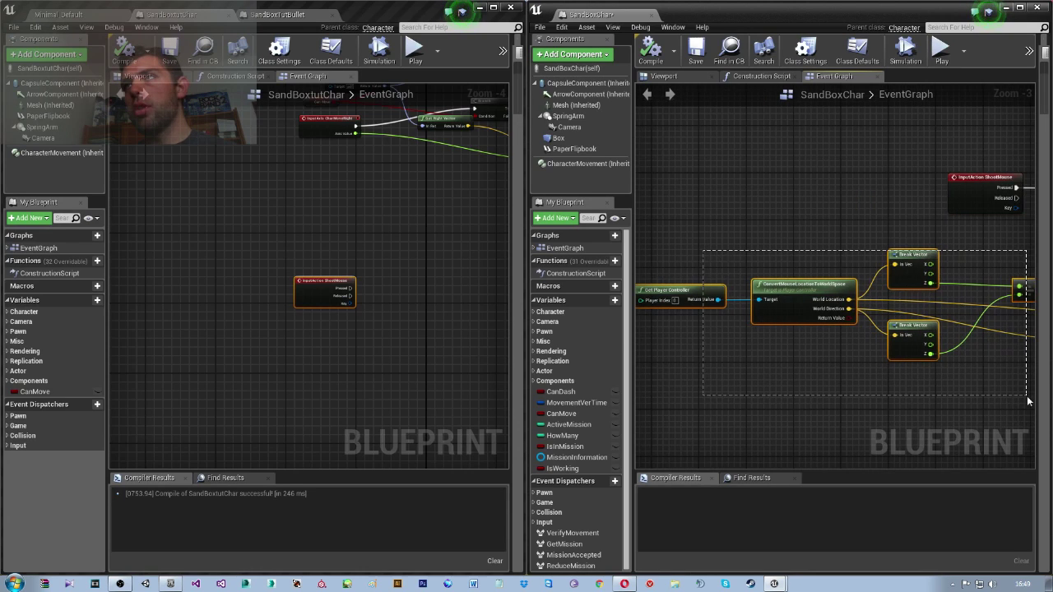
pyautogui.moveTo(1010, 396); pyautogui.dragTo(1015, 387)
pyautogui.moveTo(894, 373)
pyautogui.mouseDown(button='right')
pyautogui.moveTo(829, 366)
pyautogui.moveTo(838, 372)
pyautogui.mouseUp(button='right')
pyautogui.moveTo(655, 246); pyautogui.dragTo(948, 401)
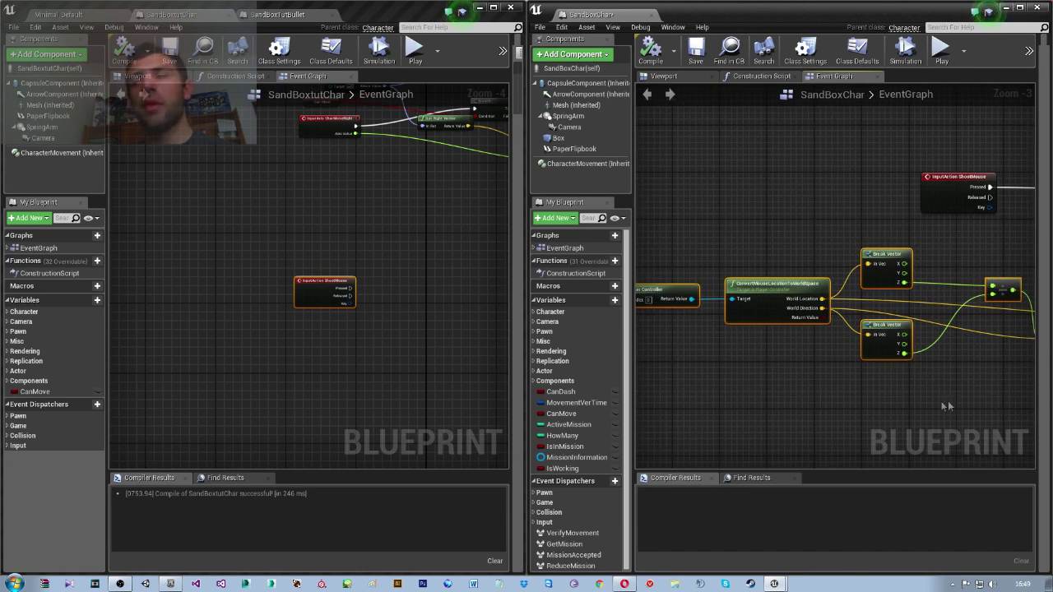
pyautogui.scroll(-2, 947, 401)
pyautogui.scroll(2, 950, 386)
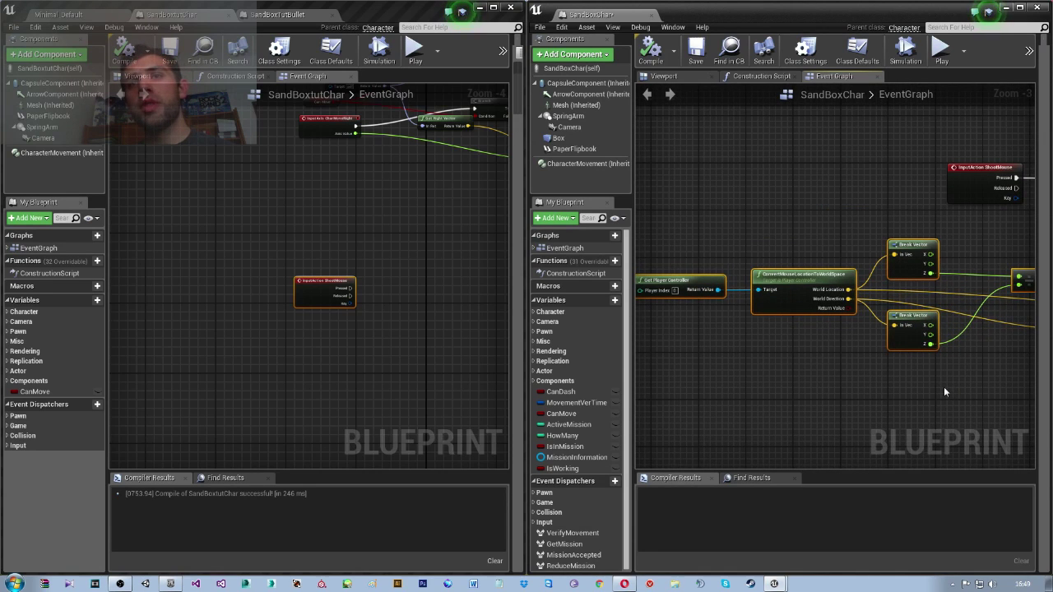
pyautogui.moveTo(870, 377); pyautogui.dragTo(813, 230, button='right')
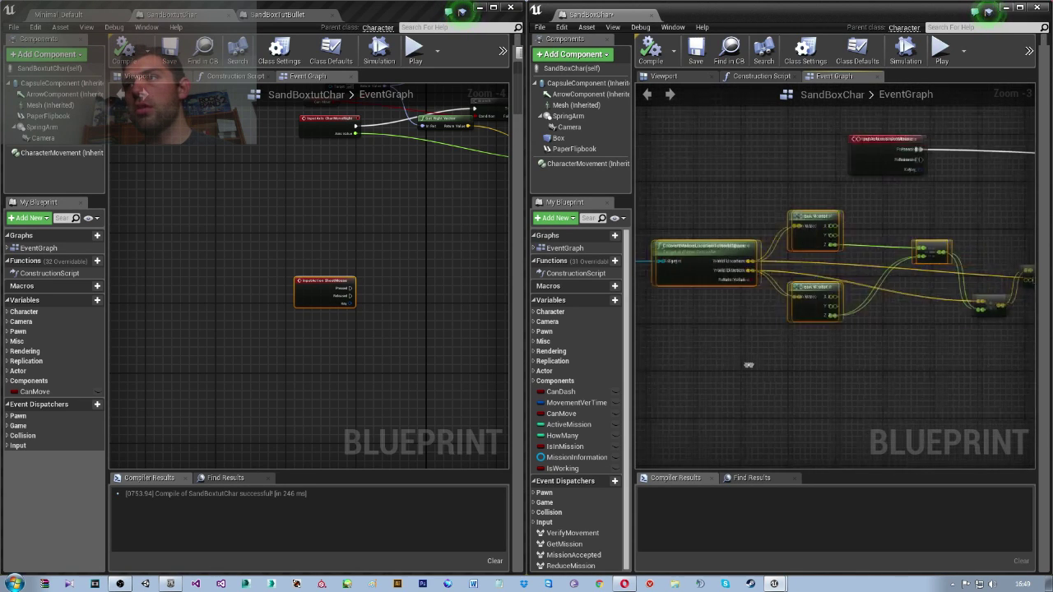
pyautogui.moveTo(811, 225); pyautogui.dragTo(925, 378)
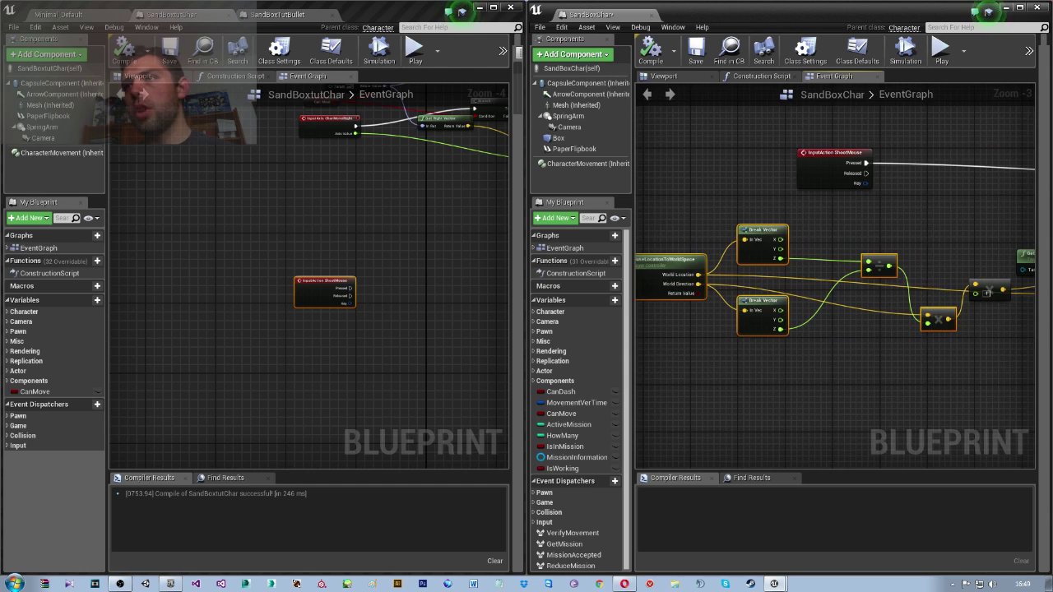
pyautogui.moveTo(669, 229)
pyautogui.mouseDown()
pyautogui.moveTo(972, 401)
pyautogui.moveTo(1043, 401)
pyautogui.moveTo(973, 399)
pyautogui.mouseUp()
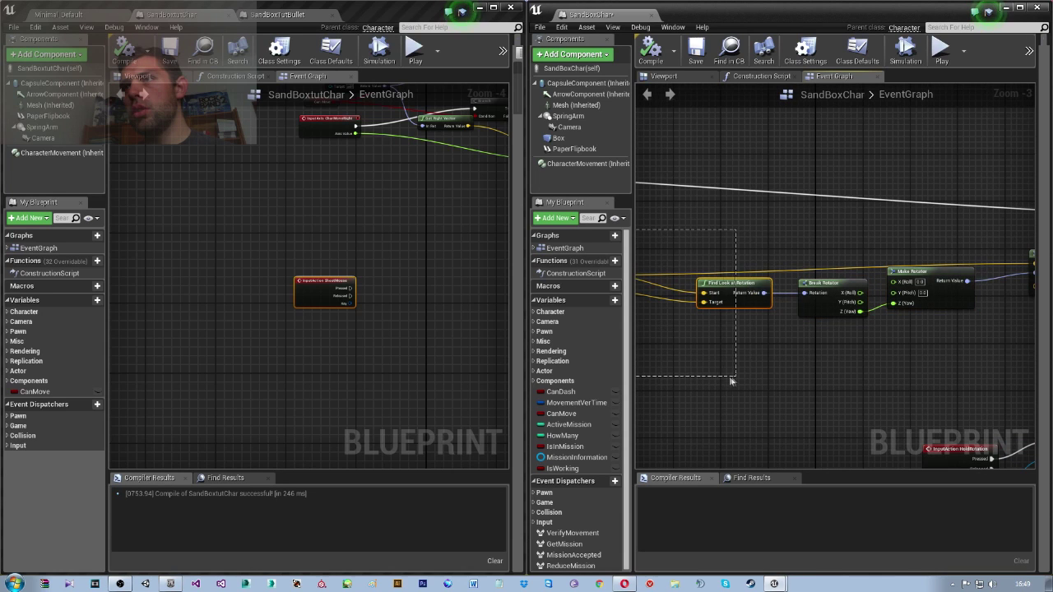
pyautogui.moveTo(724, 380); pyautogui.dragTo(1030, 254)
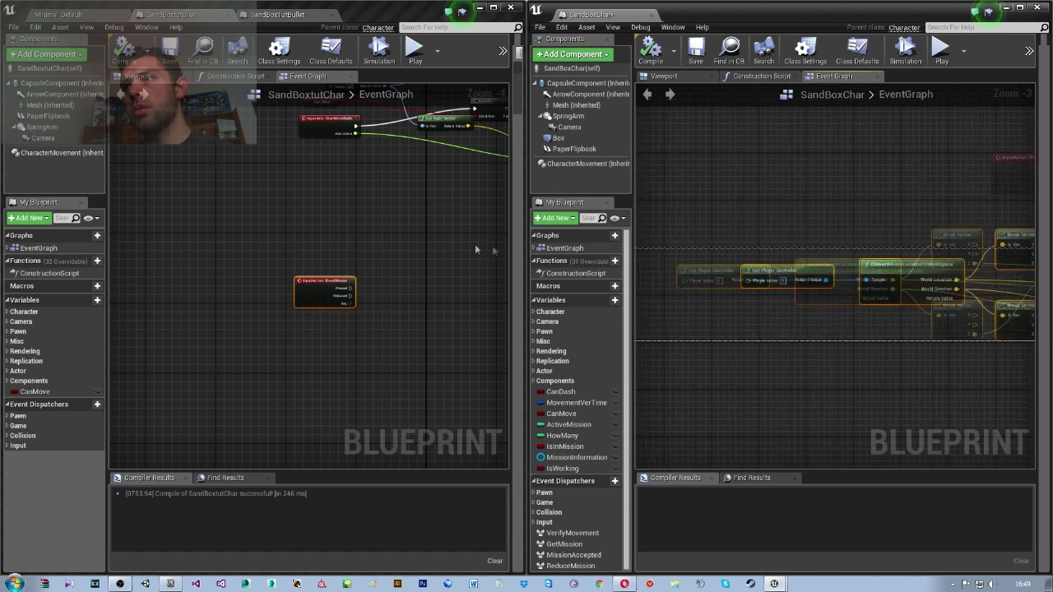
pyautogui.moveTo(1029, 254)
pyautogui.mouseDown()
pyautogui.moveTo(975, 280)
pyautogui.moveTo(979, 263)
pyautogui.mouseUp()
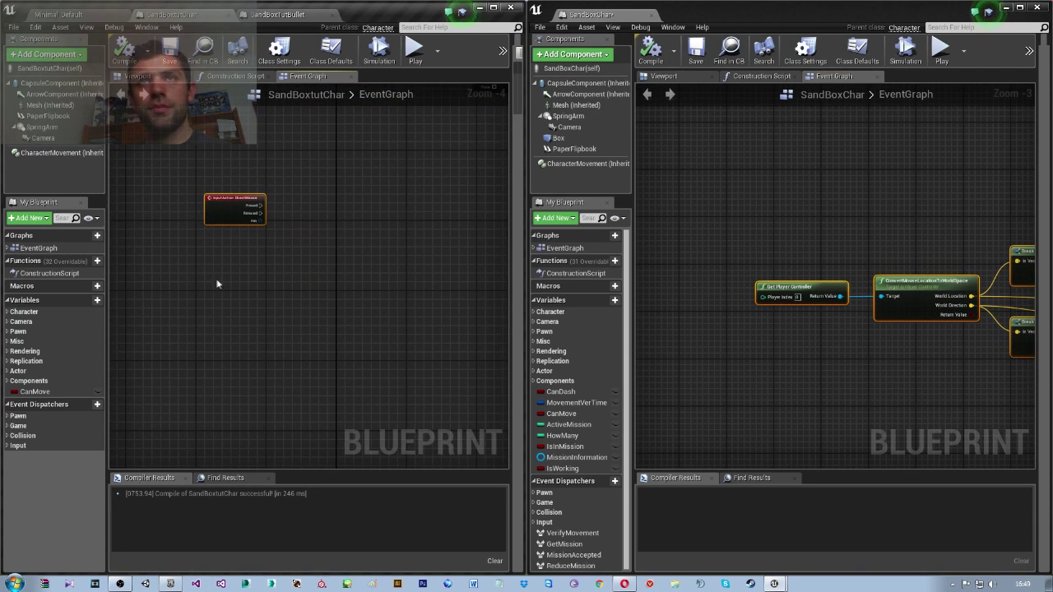
pyautogui.moveTo(214, 280); pyautogui.dragTo(345, 293, button='right')
# Paste the copied mouse-to-world node chain into the SandBoxtutChar graph.
pyautogui.hotkey('ctrl', 'v')
pyautogui.scroll(2, 345, 293)
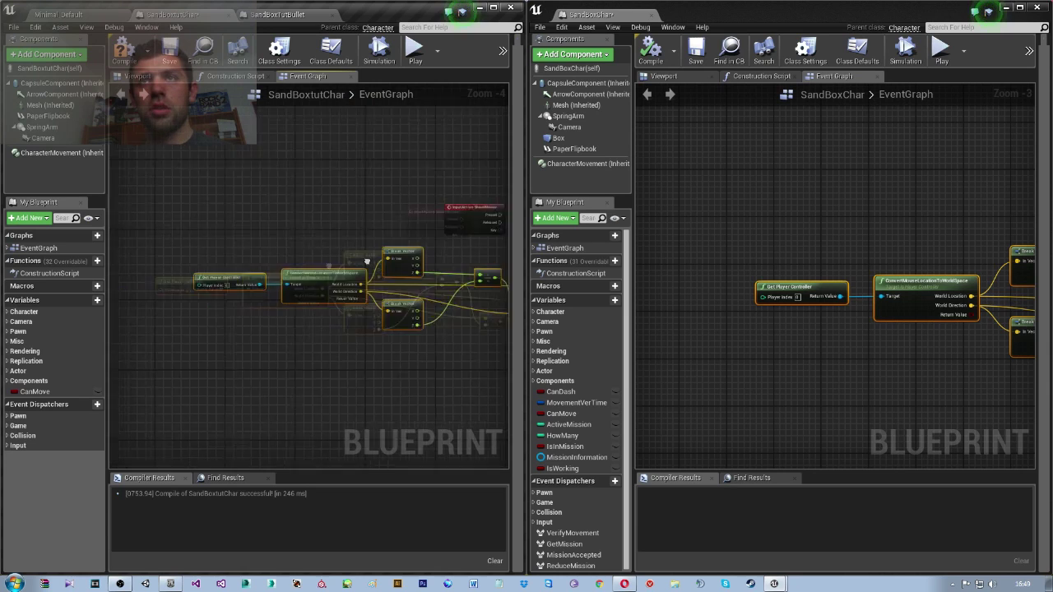
pyautogui.scroll(2, 444, 290)
pyautogui.moveTo(445, 290); pyautogui.dragTo(319, 280, button='right')
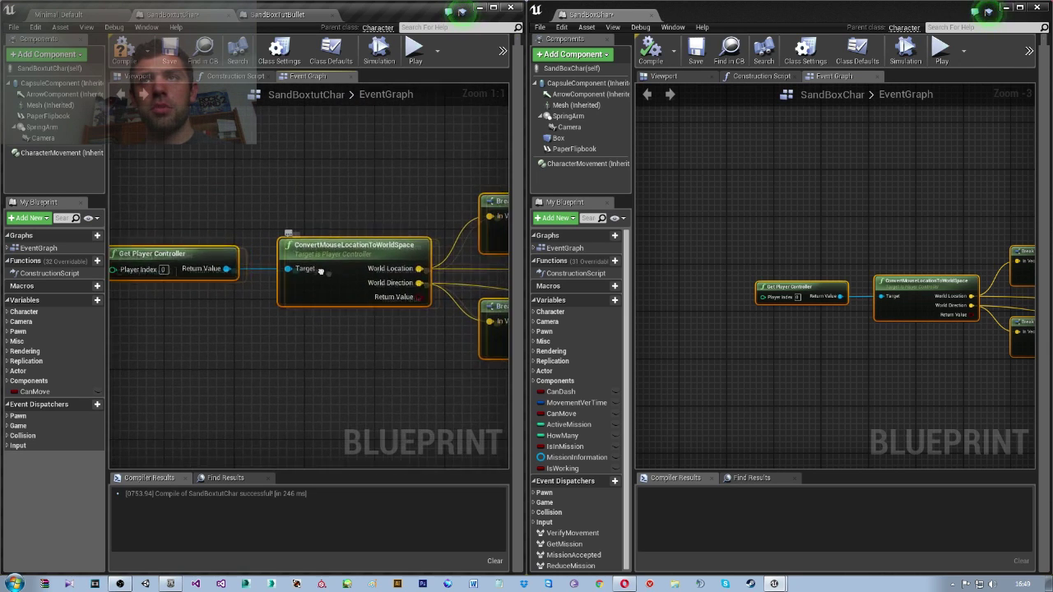
pyautogui.moveTo(403, 292); pyautogui.dragTo(211, 278, button='right')
pyautogui.moveTo(396, 271); pyautogui.dragTo(314, 276, button='right')
pyautogui.moveTo(436, 284); pyautogui.dragTo(199, 283, button='right')
pyautogui.moveTo(424, 253); pyautogui.dragTo(334, 252, button='right')
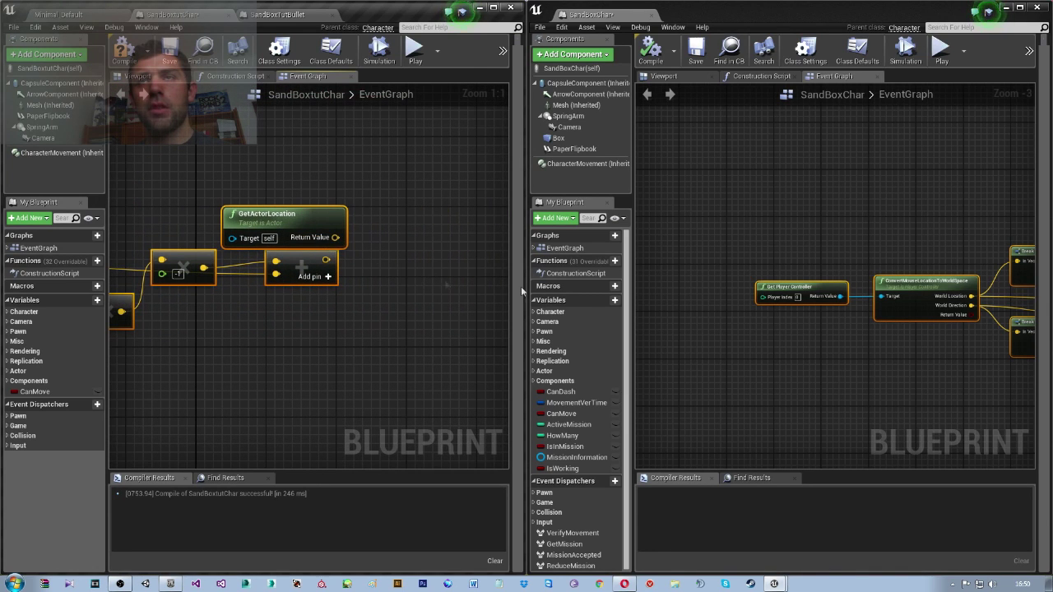
pyautogui.moveTo(485, 336); pyautogui.dragTo(412, 363, button='right')
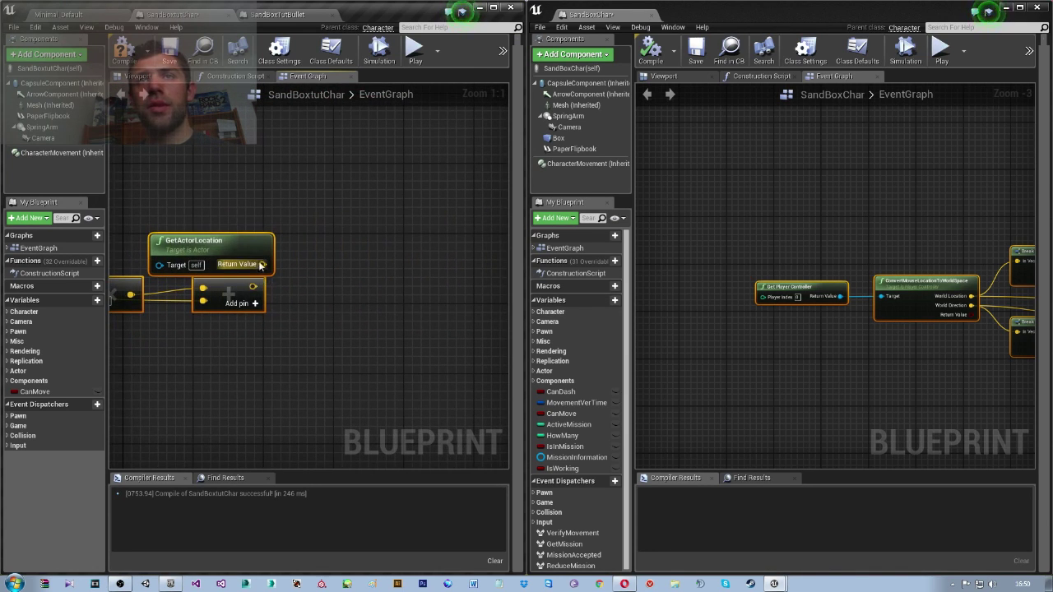
pyautogui.moveTo(261, 263)
pyautogui.mouseDown(button='right')
pyautogui.moveTo(303, 278)
pyautogui.moveTo(267, 274)
pyautogui.mouseUp(button='right')
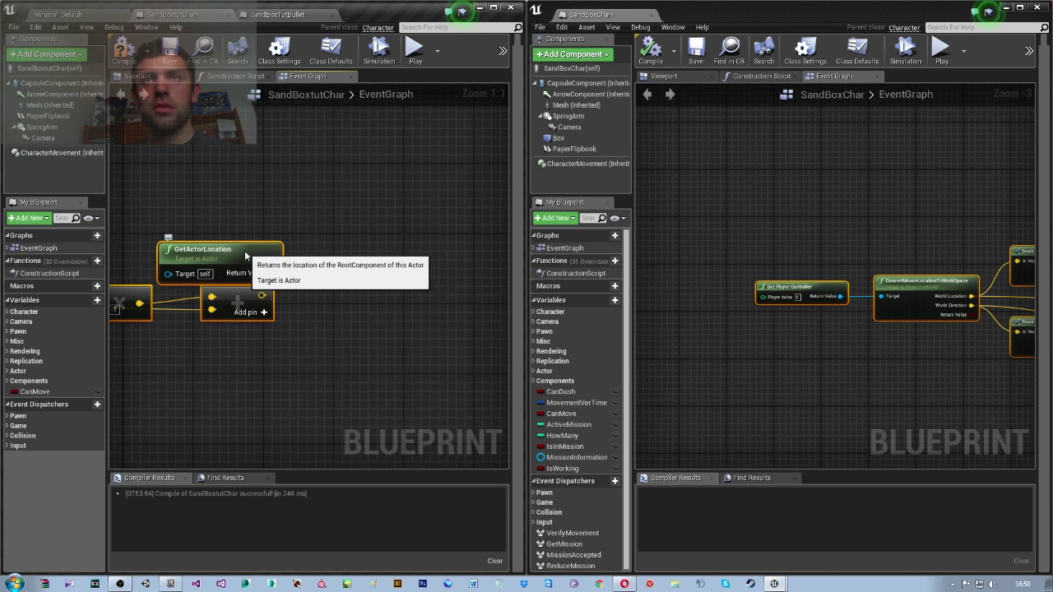
# Add Find Look at Rotation with GetActorLocation as Start and the summed vector as Target.
pyautogui.moveTo(267, 274); pyautogui.dragTo(344, 315)
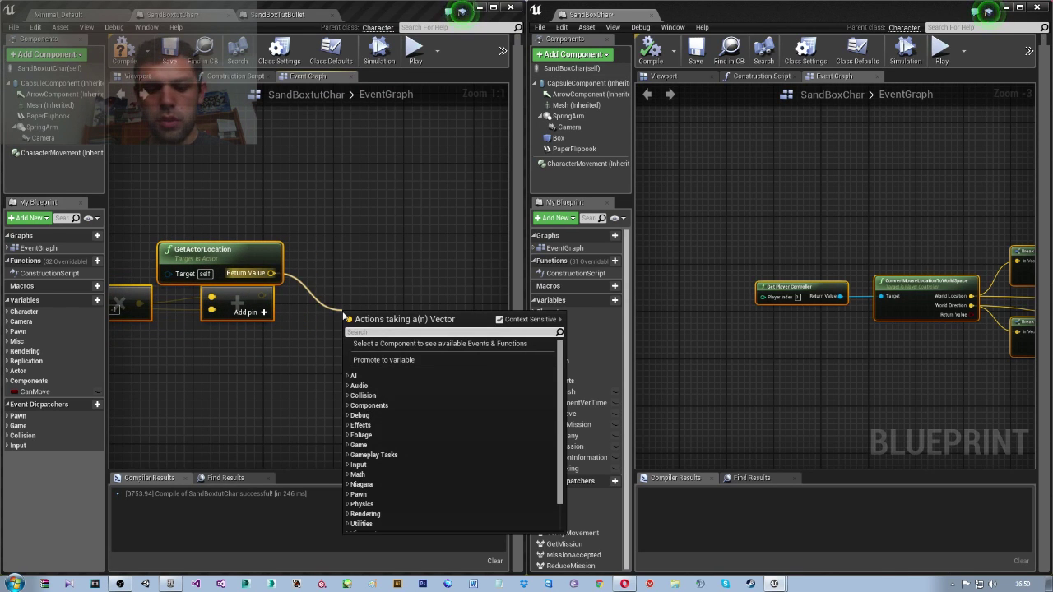
pyautogui.write('fin')
pyautogui.write('d ')
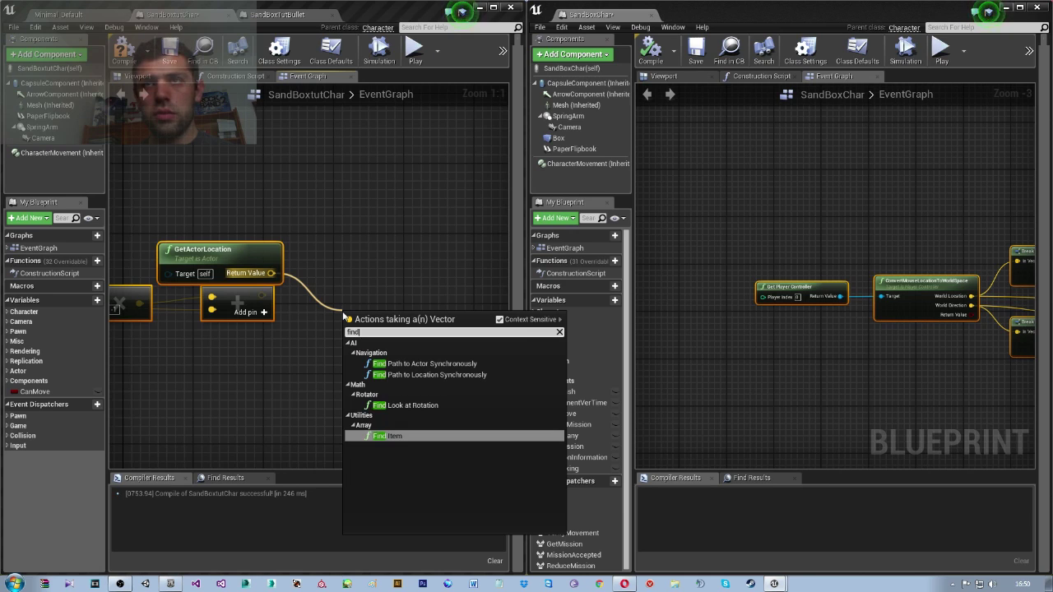
pyautogui.write('lo')
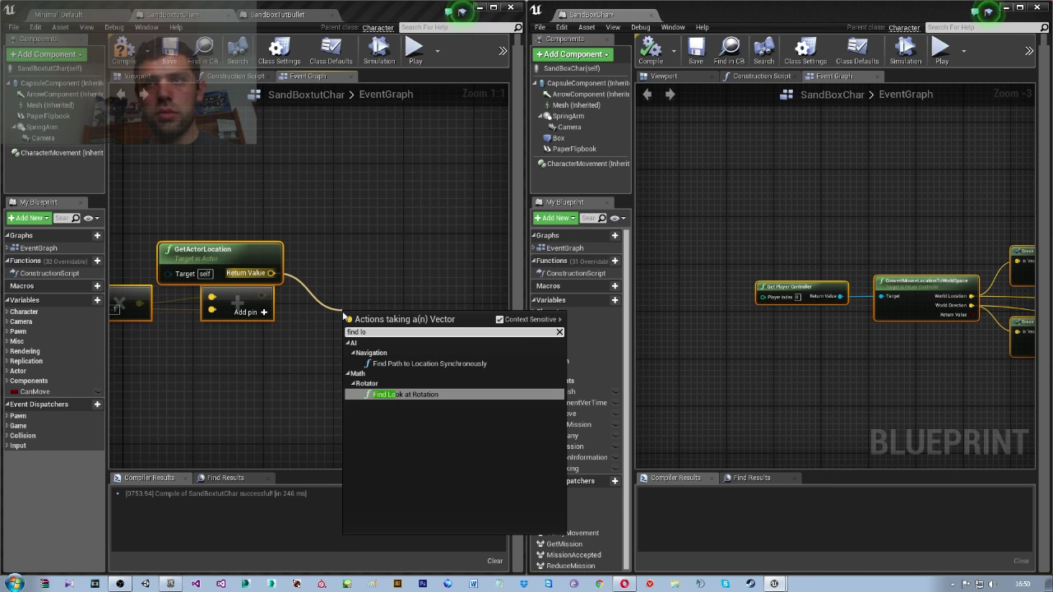
pyautogui.press('Return')
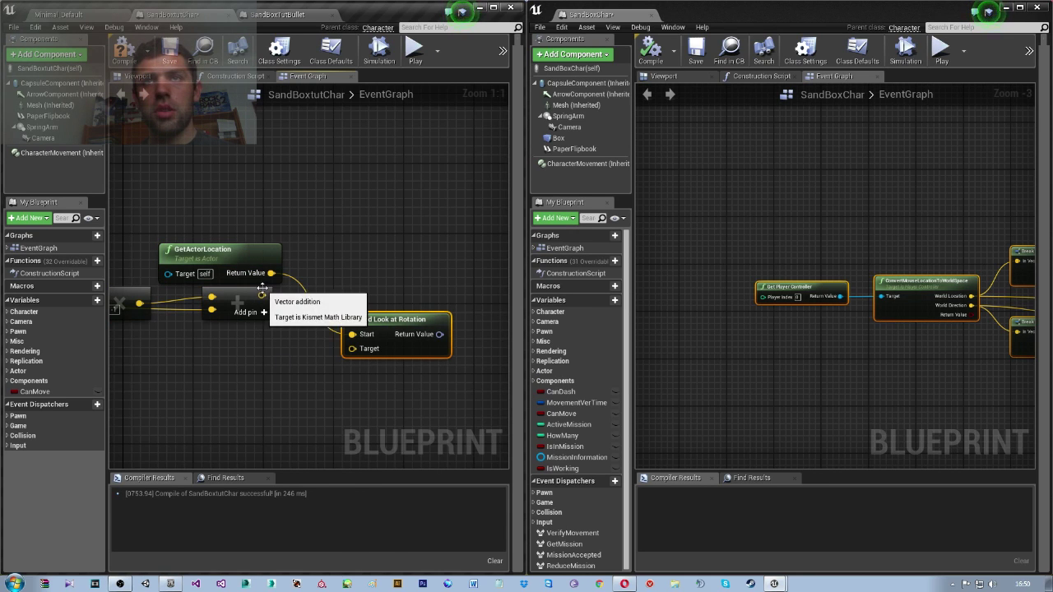
pyautogui.moveTo(262, 296); pyautogui.dragTo(361, 351)
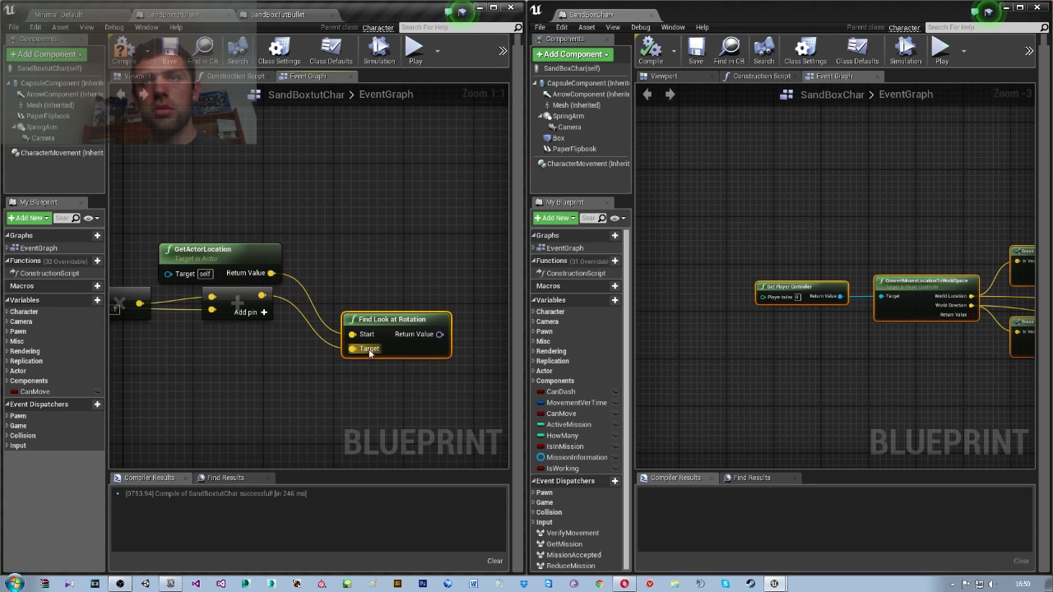
pyautogui.scroll(-3, 272, 329)
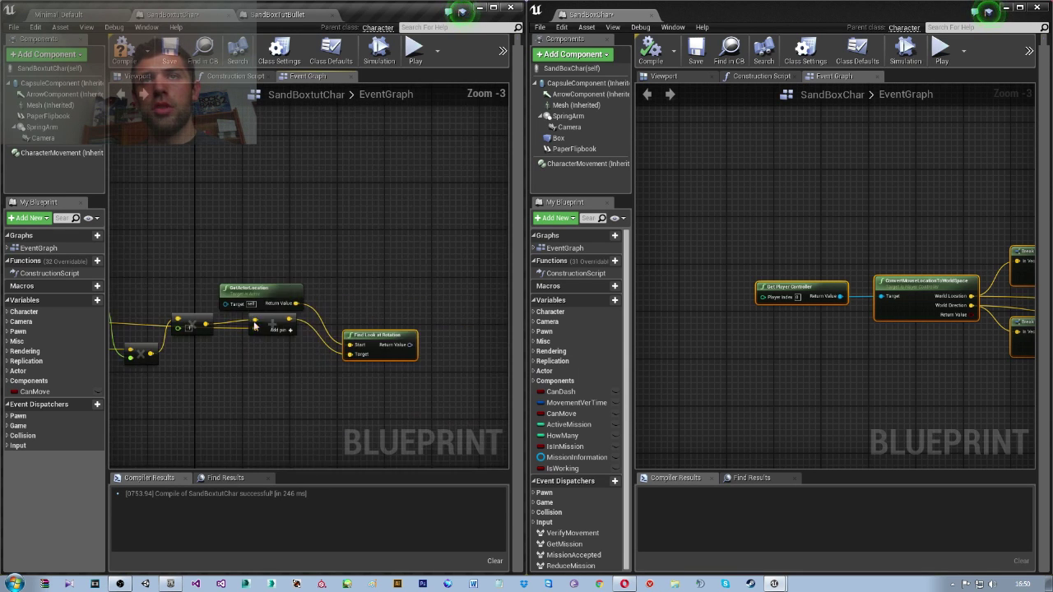
pyautogui.scroll(3, 345, 367)
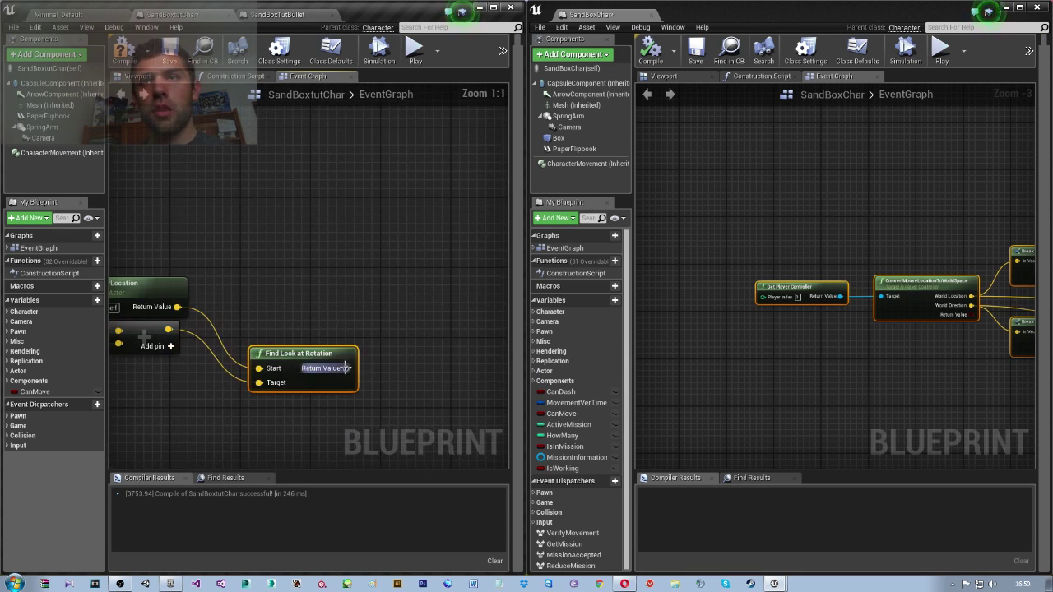
pyautogui.moveTo(688, 375)
pyautogui.mouseDown(button='right')
pyautogui.moveTo(825, 352)
pyautogui.moveTo(664, 359)
pyautogui.moveTo(715, 415)
pyautogui.mouseUp(button='right')
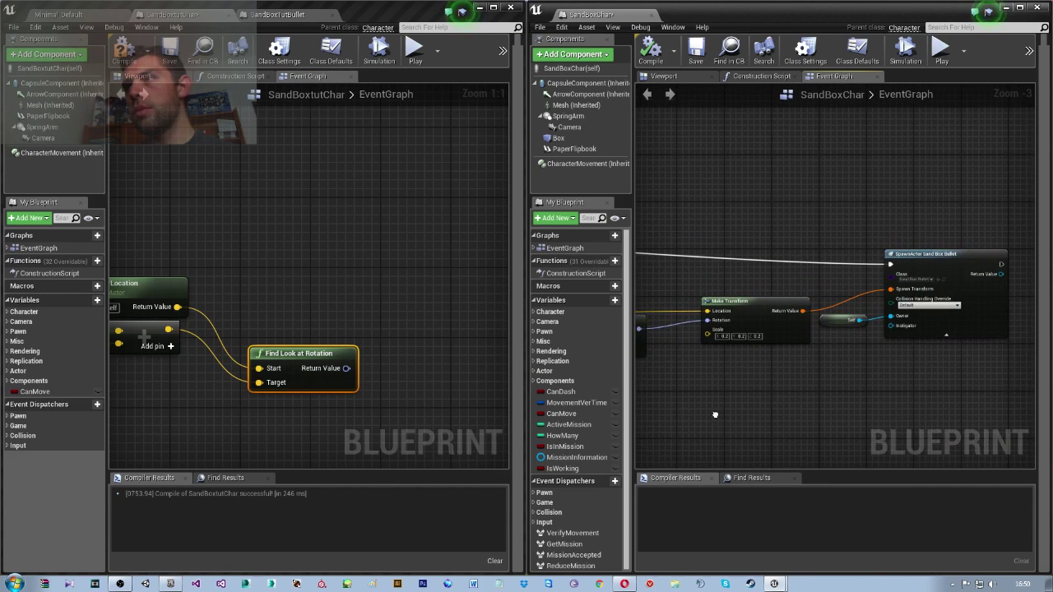
# Add a Spawn Actor from Class node driven by the ShootMouse press.
pyautogui.moveTo(296, 286)
pyautogui.mouseDown(button='right')
pyautogui.moveTo(444, 283)
pyautogui.moveTo(409, 294)
pyautogui.moveTo(326, 239)
pyautogui.mouseUp(button='right')
pyautogui.moveTo(338, 232)
pyautogui.mouseDown()
pyautogui.moveTo(438, 248)
pyautogui.moveTo(421, 245)
pyautogui.mouseUp()
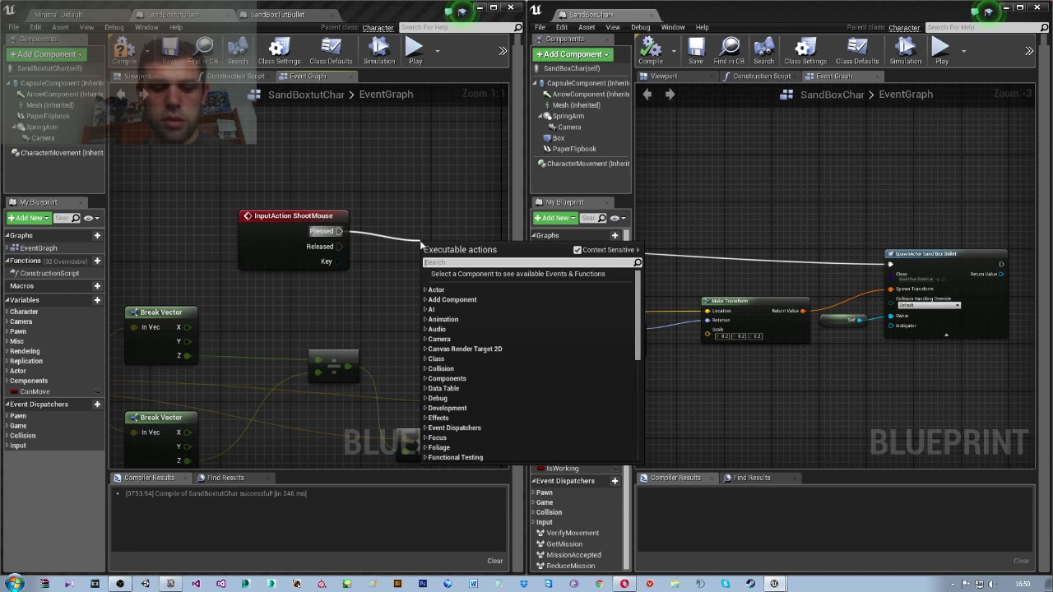
pyautogui.write('spawn')
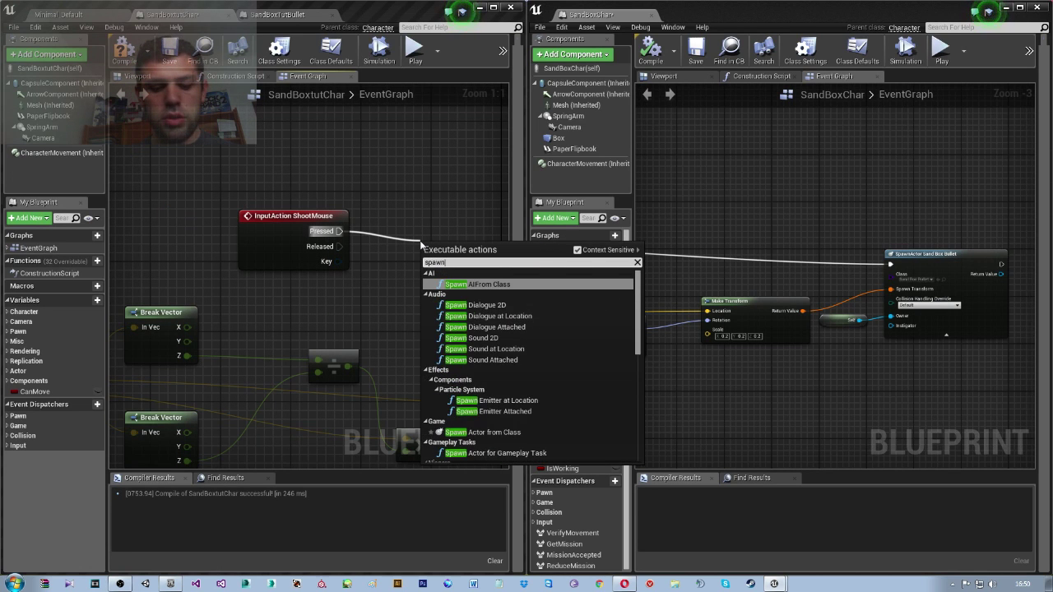
pyautogui.write('act')
pyautogui.write('or from')
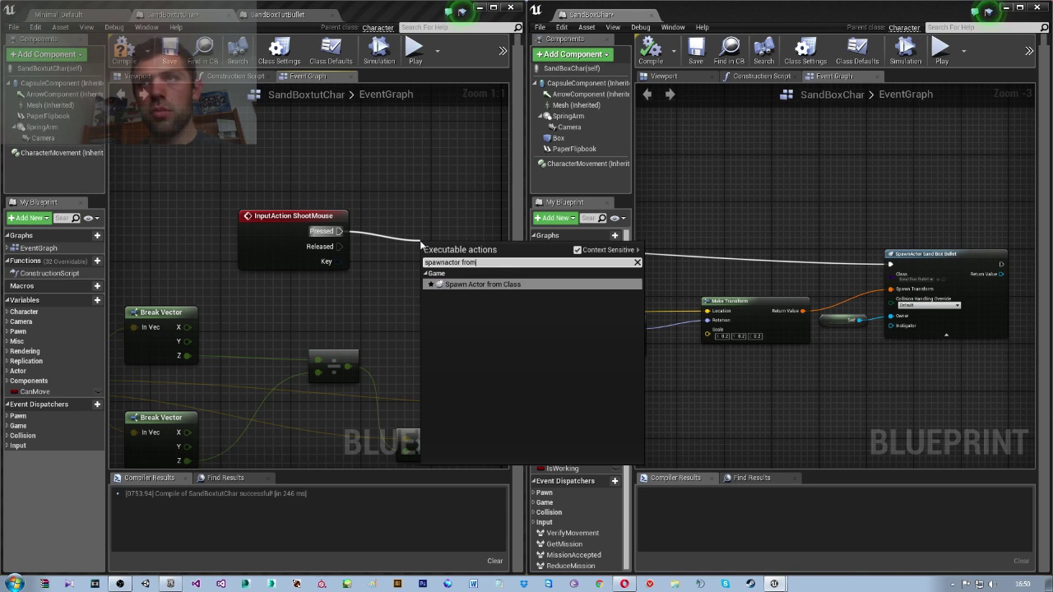
pyautogui.press('Return')
pyautogui.moveTo(421, 245); pyautogui.dragTo(153, 260, button='right')
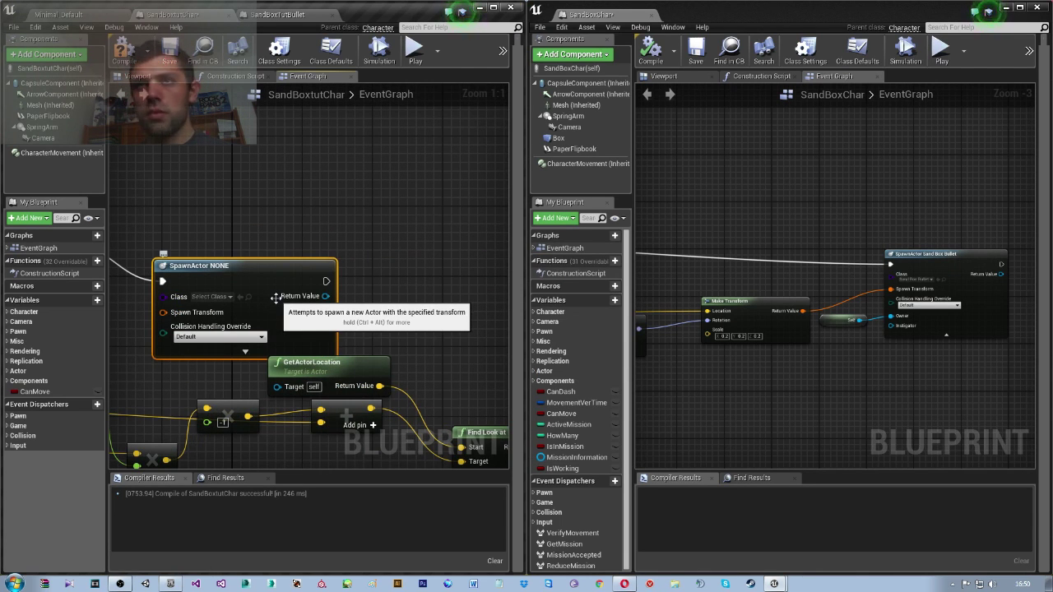
pyautogui.moveTo(276, 298); pyautogui.dragTo(261, 455, button='right')
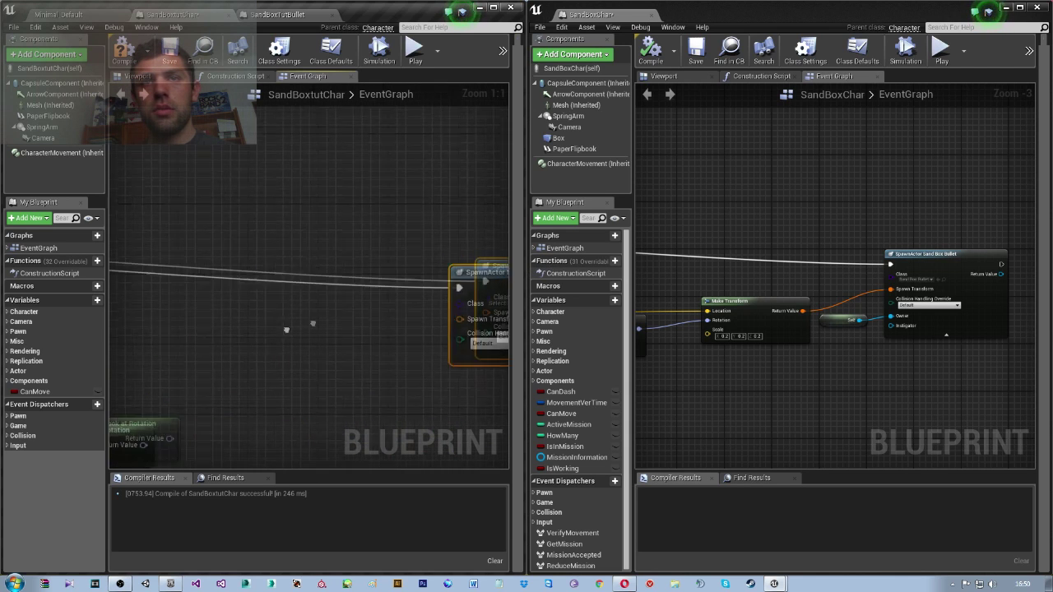
pyautogui.moveTo(226, 434)
pyautogui.mouseDown()
pyautogui.moveTo(311, 331)
pyautogui.moveTo(259, 381)
pyautogui.mouseUp()
pyautogui.moveTo(211, 337); pyautogui.dragTo(291, 342, button='right')
# Feed the spawn transform from a new Make Transform using the look-at rotation.
pyautogui.moveTo(361, 318); pyautogui.dragTo(259, 337)
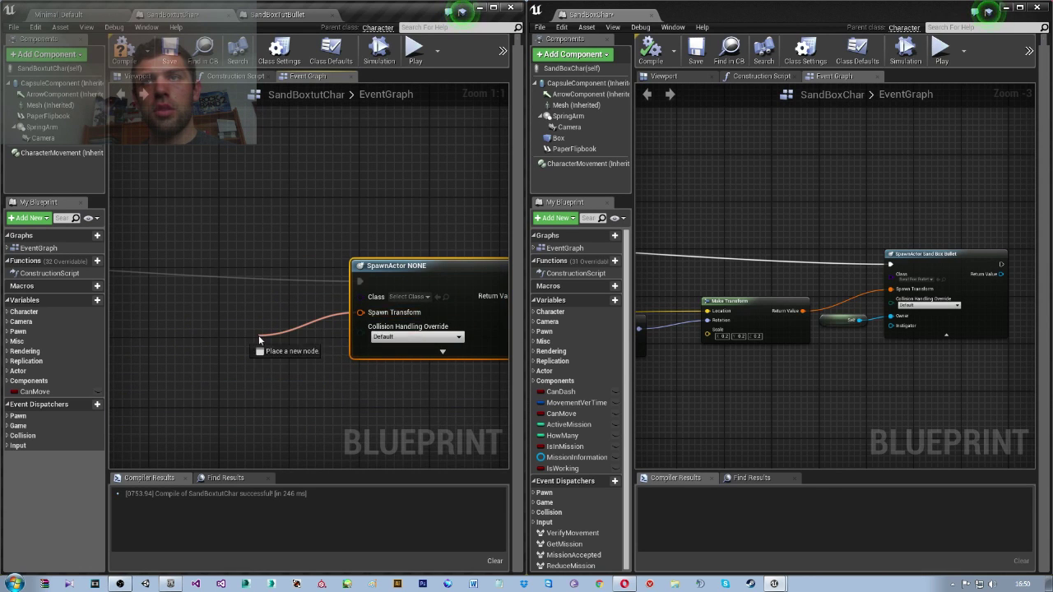
pyautogui.write('mi')
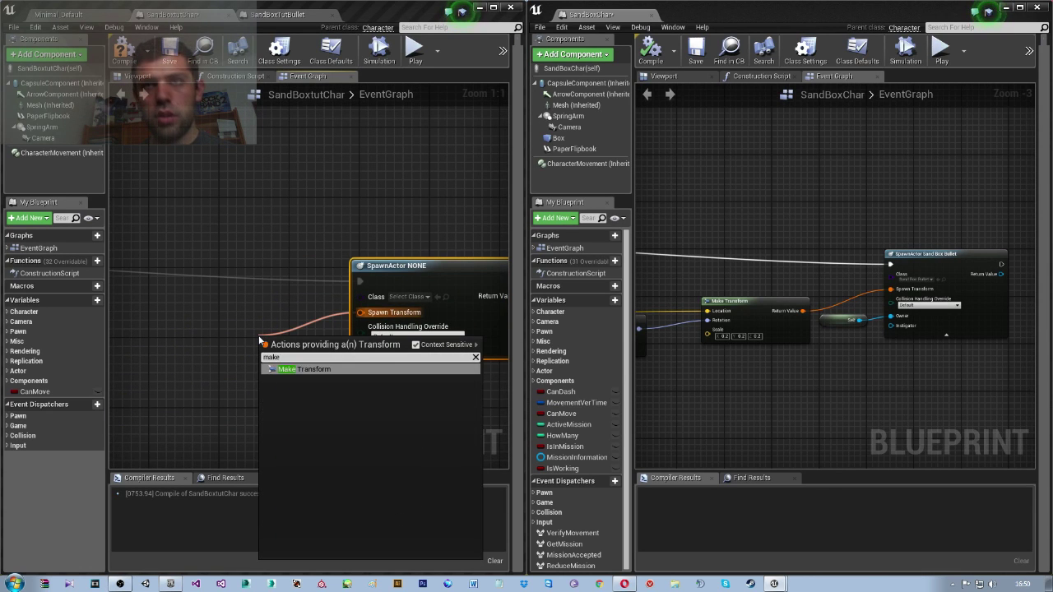
pyautogui.press('Return')
pyautogui.moveTo(293, 360); pyautogui.dragTo(189, 344)
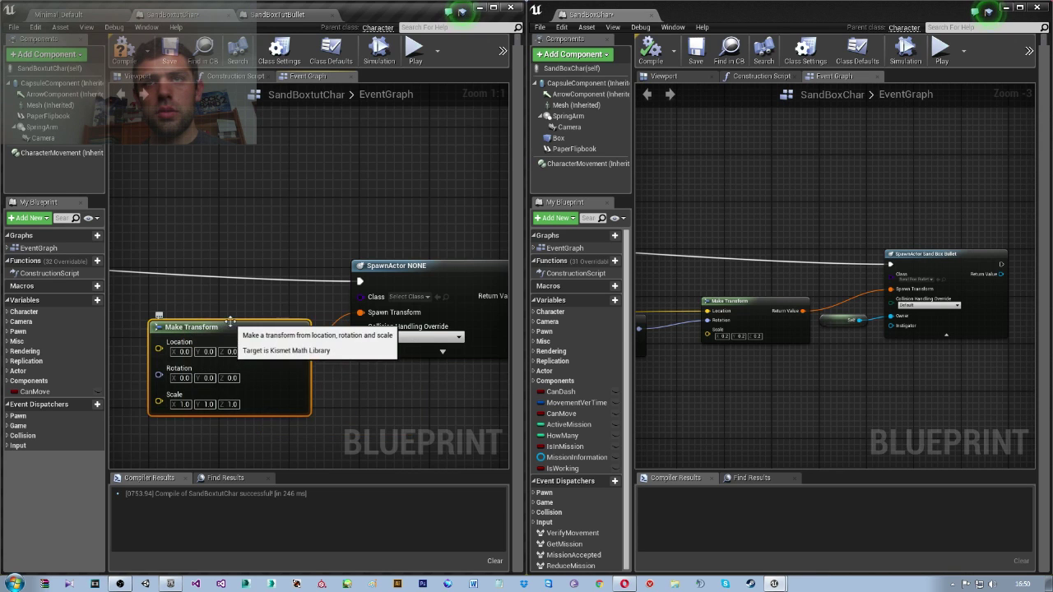
pyautogui.moveTo(294, 325); pyautogui.dragTo(514, 311, button='right')
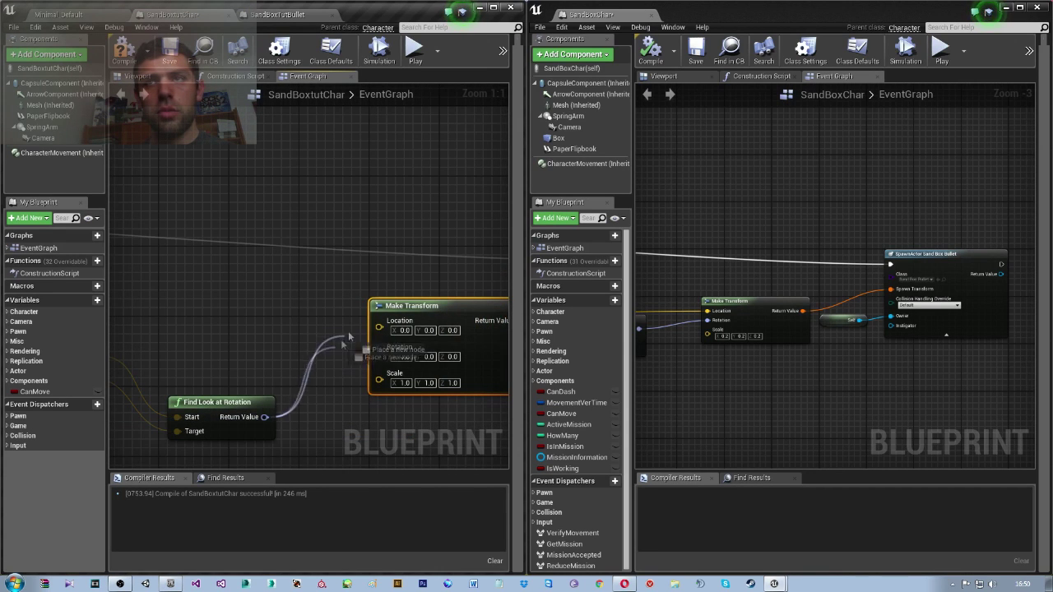
pyautogui.moveTo(265, 417); pyautogui.dragTo(379, 352)
pyautogui.moveTo(226, 340); pyautogui.dragTo(514, 365, button='right')
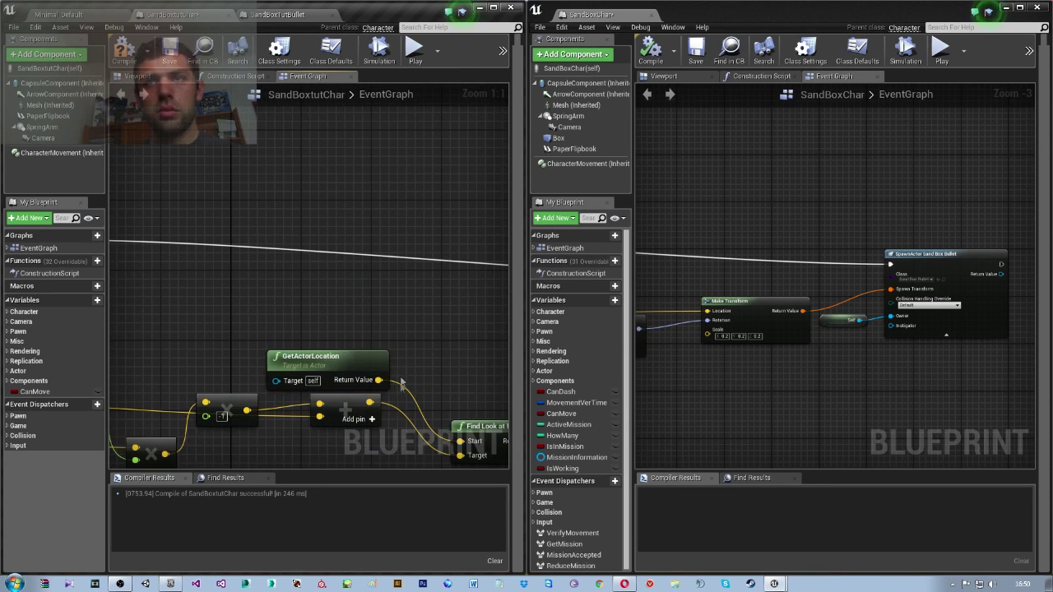
# Wire the actor location into Make Transform's Location and set its scale to 0.5.
pyautogui.moveTo(402, 382); pyautogui.dragTo(229, 329, button='right')
pyautogui.moveTo(206, 330); pyautogui.dragTo(491, 301)
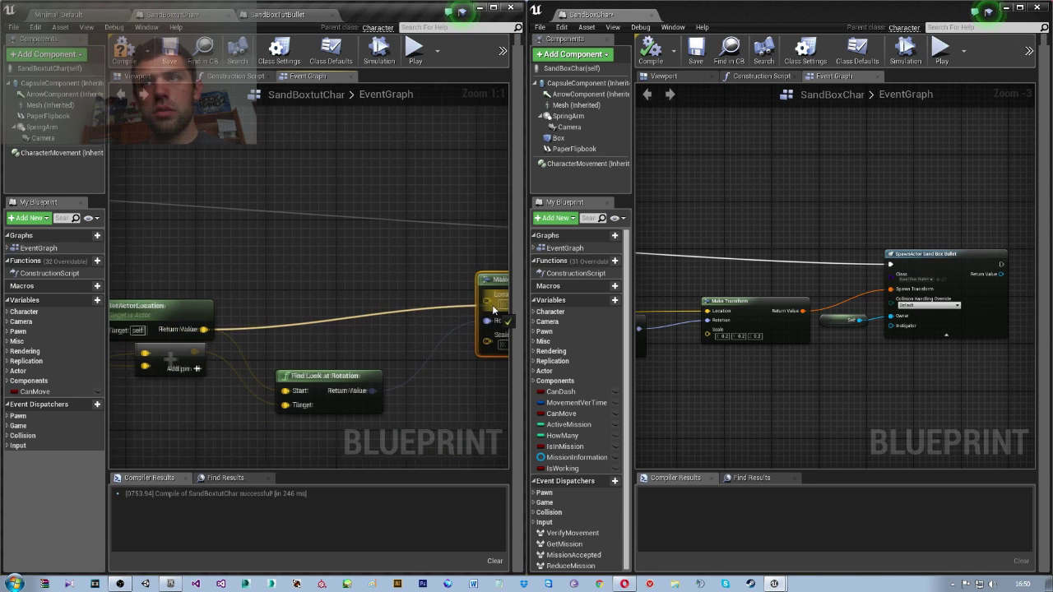
pyautogui.moveTo(494, 329); pyautogui.dragTo(265, 342, button='right')
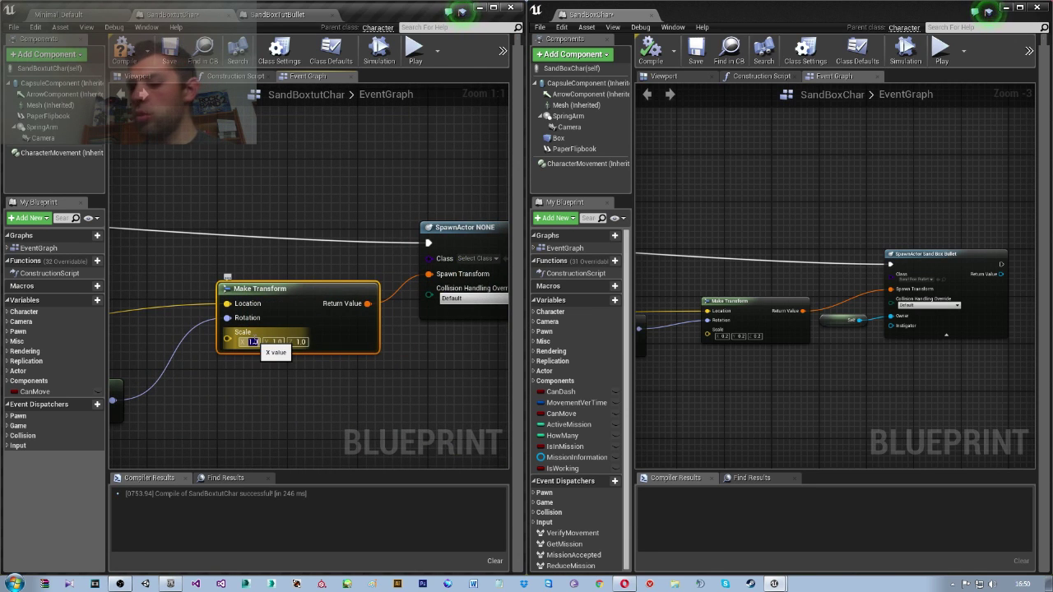
pyautogui.write('0.2')
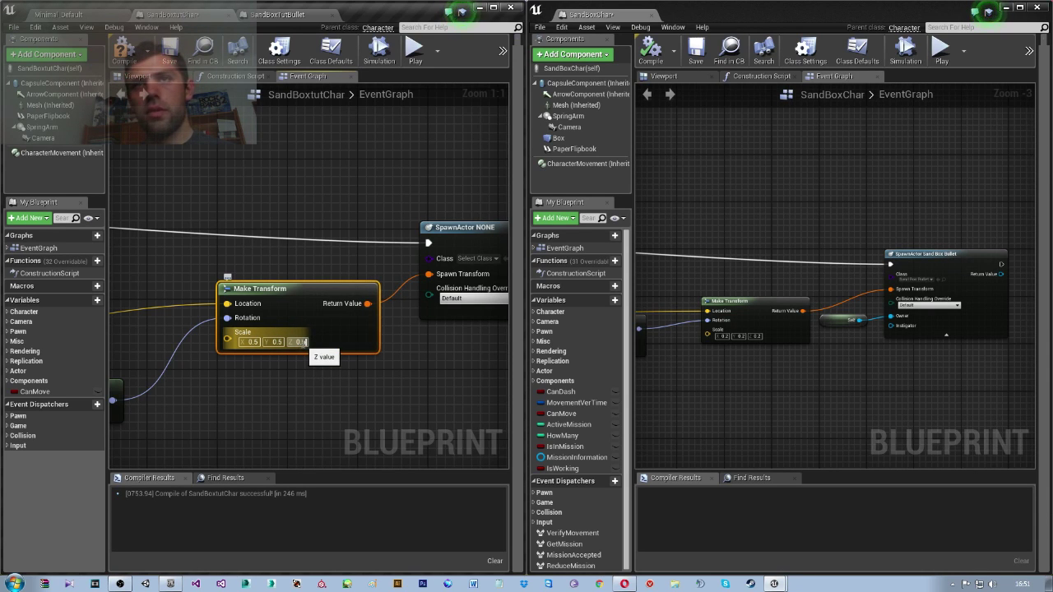
pyautogui.write('5')
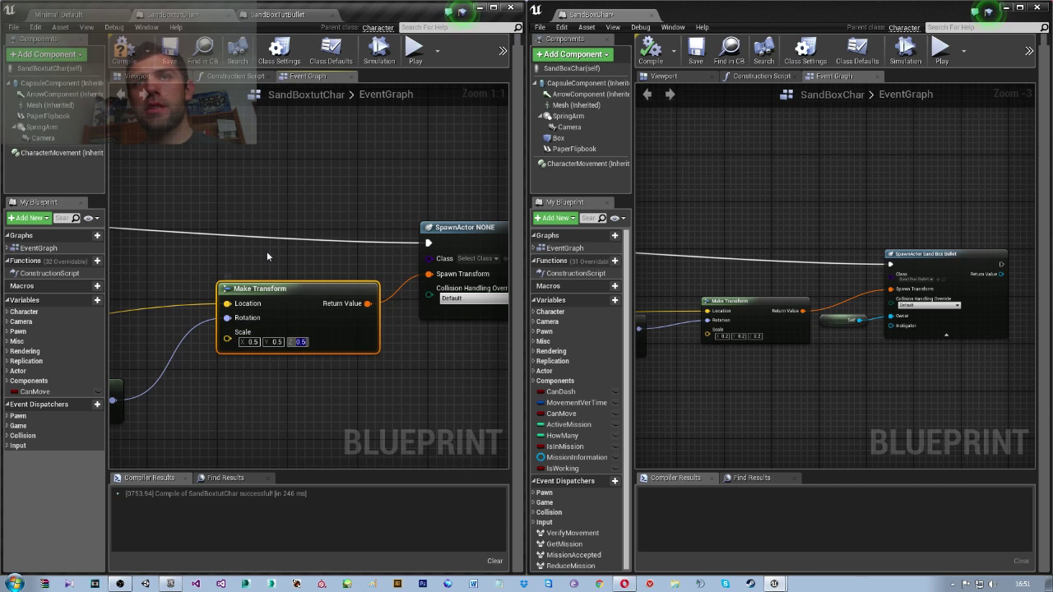
pyautogui.scroll(-4, 266, 256)
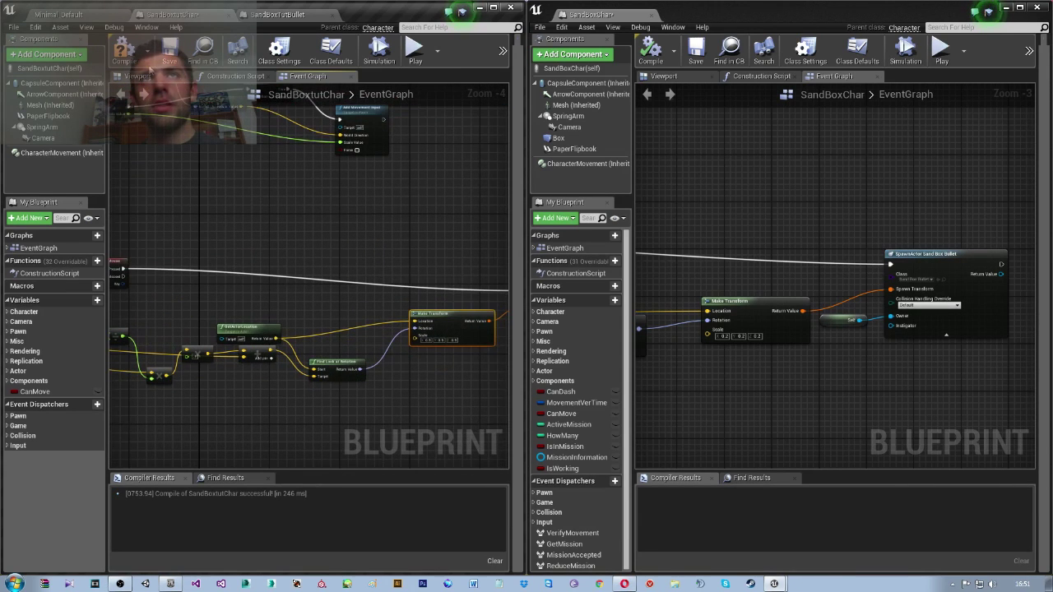
# Set the spawn node's class to SandBoxTutBullet.
pyautogui.click(58, 14)
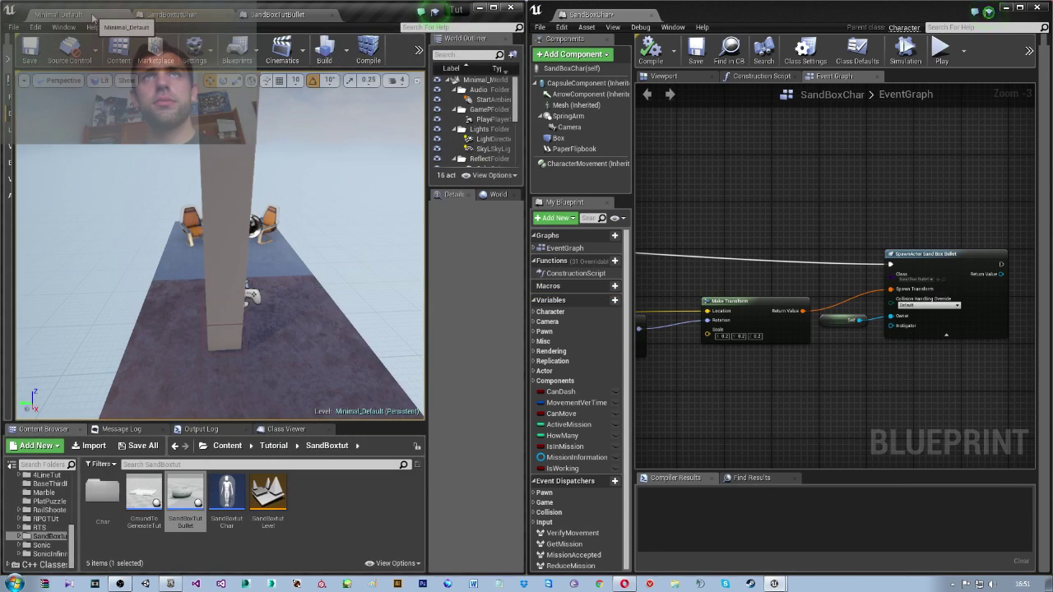
pyautogui.click(276, 14)
pyautogui.click(172, 15)
pyautogui.scroll(5, 272, 309)
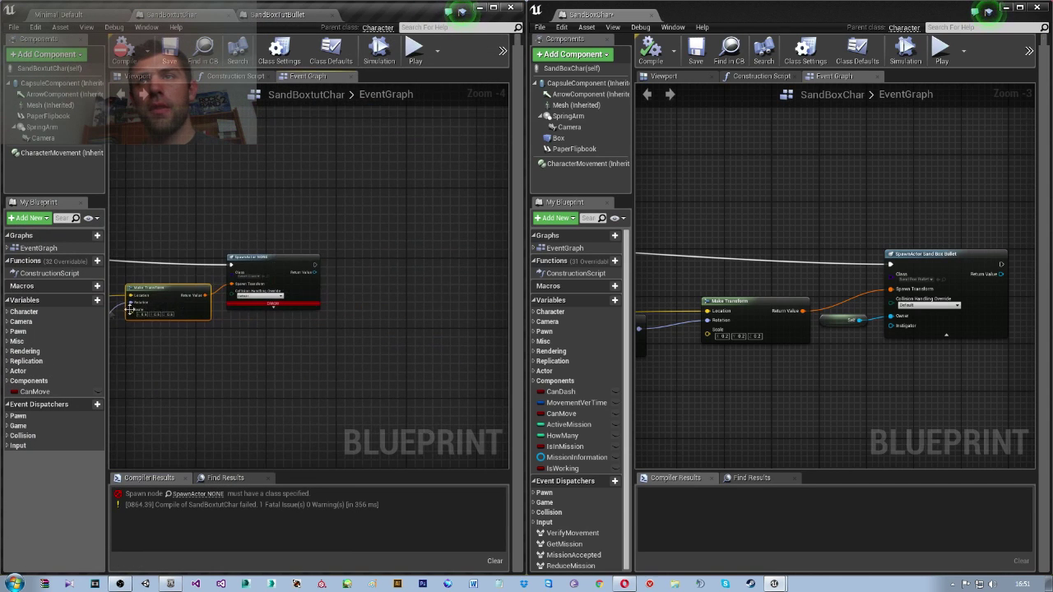
pyautogui.click(253, 229)
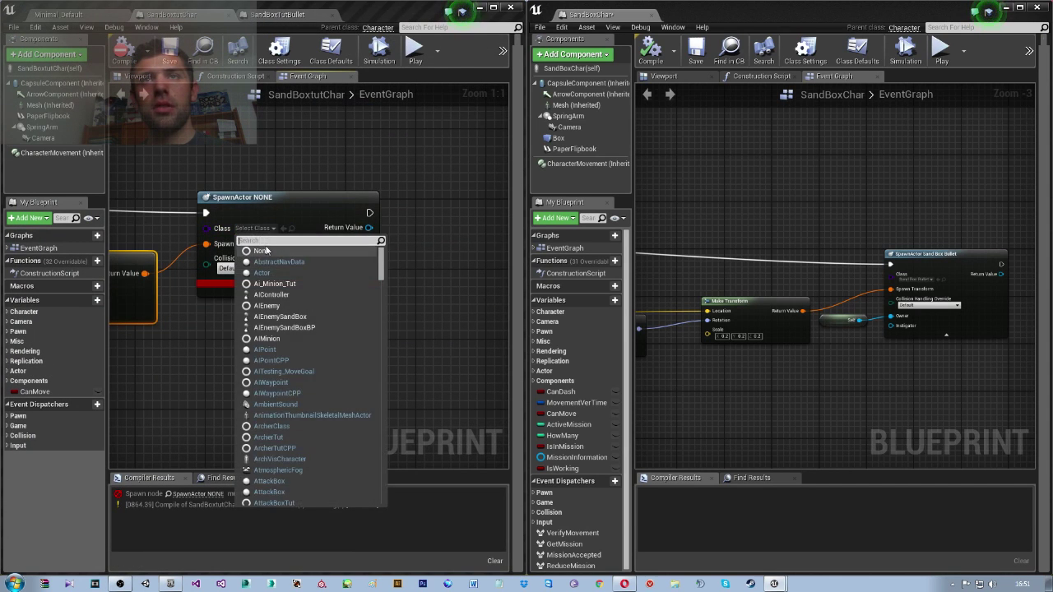
pyautogui.click(253, 229)
pyautogui.click(255, 228)
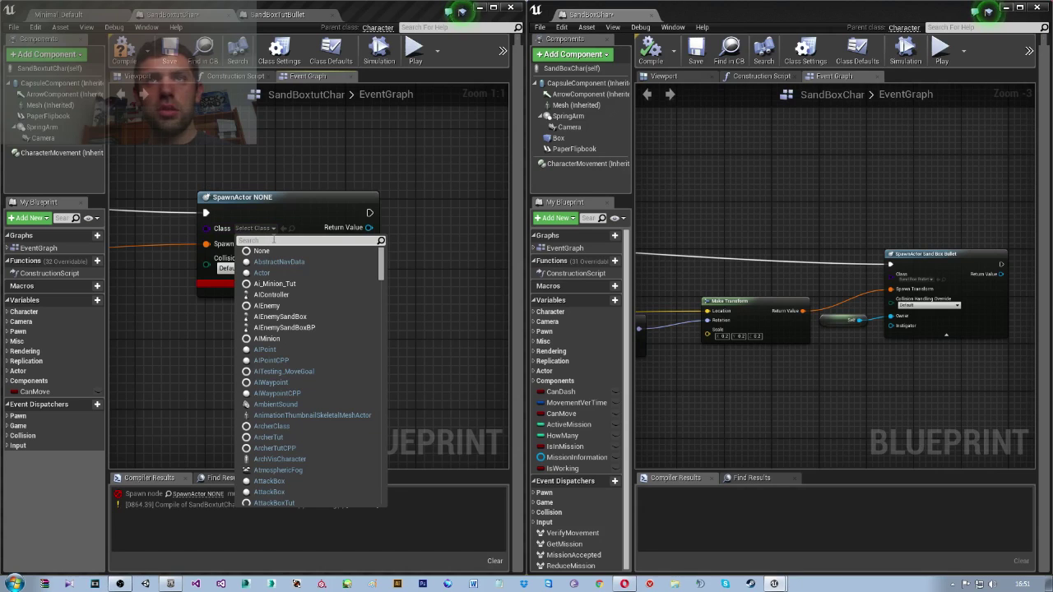
pyautogui.write('bulle')
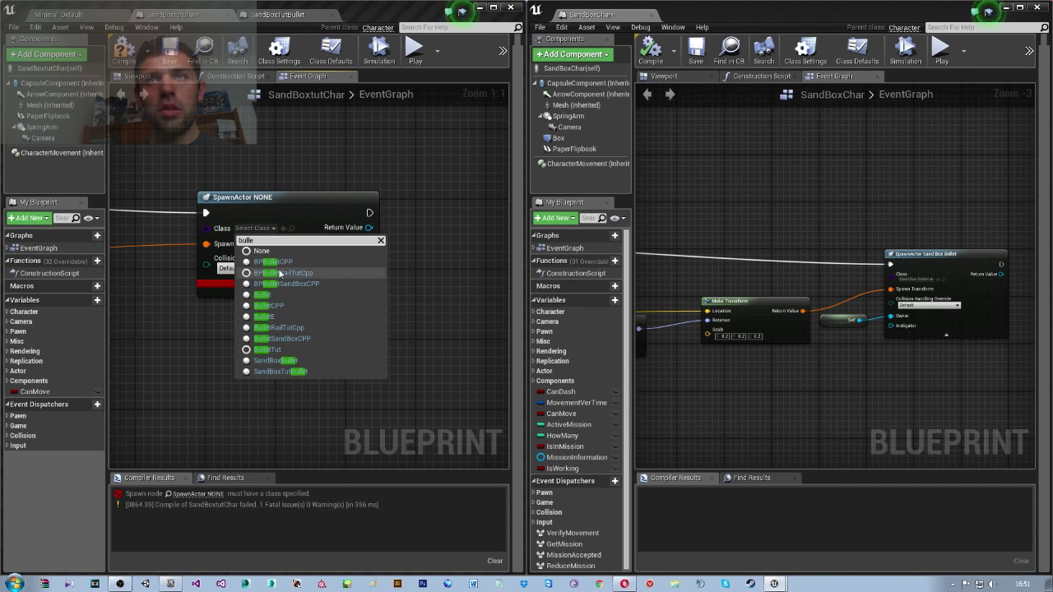
pyautogui.write('t')
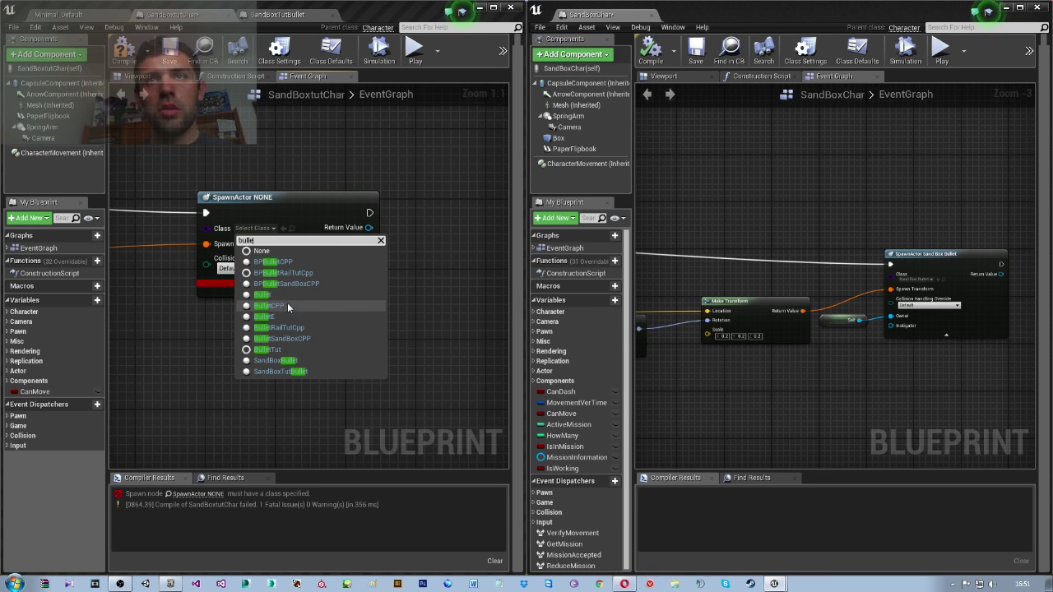
pyautogui.press('BackSpace')
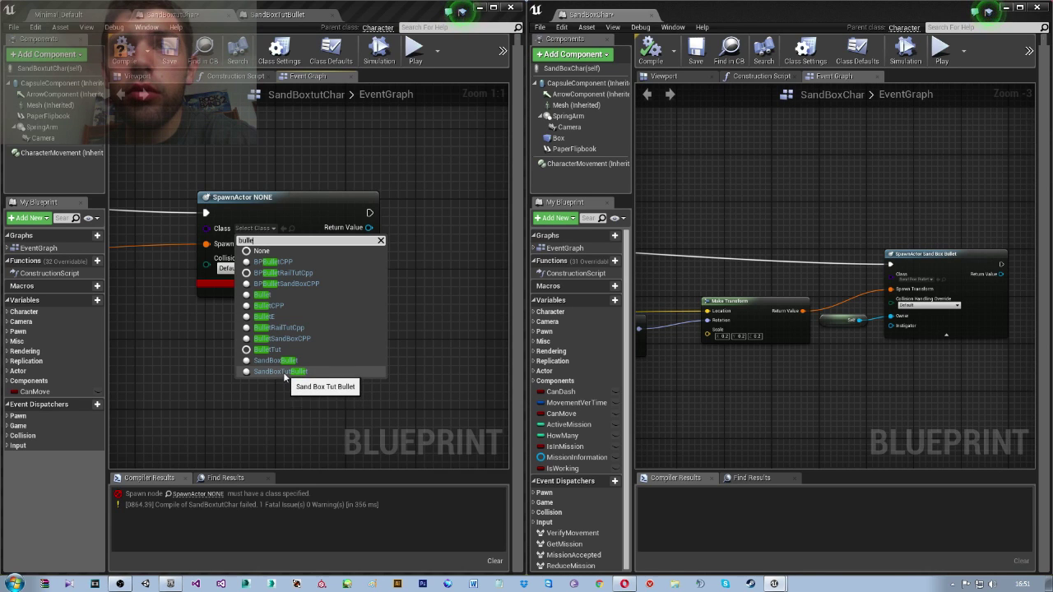
pyautogui.click(280, 372)
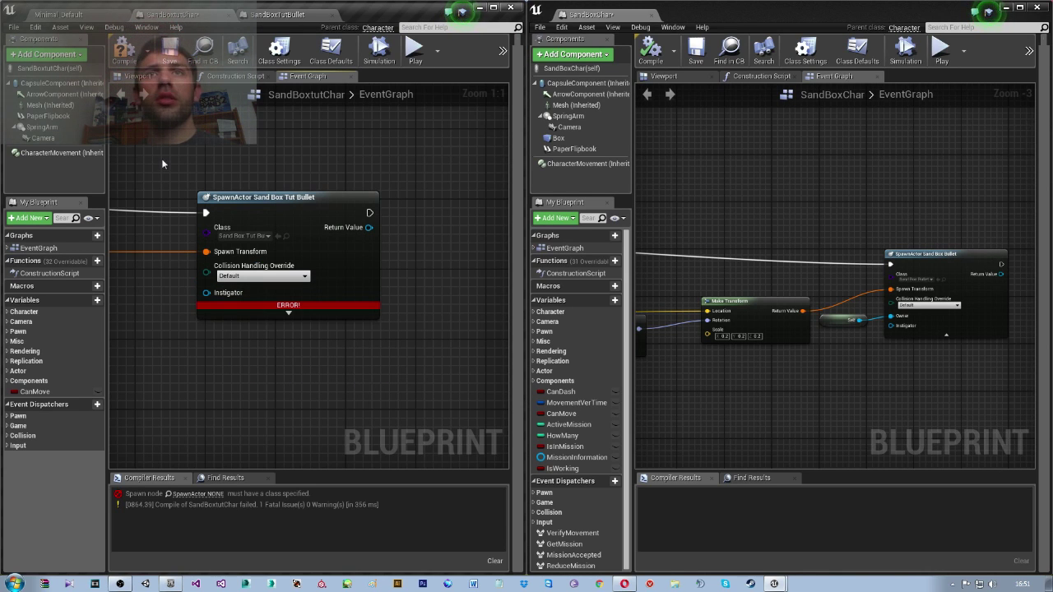
# Connect a Self reference to the spawn node's Owner pin and save with Ctrl+S.
pyautogui.click(256, 304)
pyautogui.click(262, 315)
pyautogui.moveTo(262, 315); pyautogui.dragTo(392, 321, button='right')
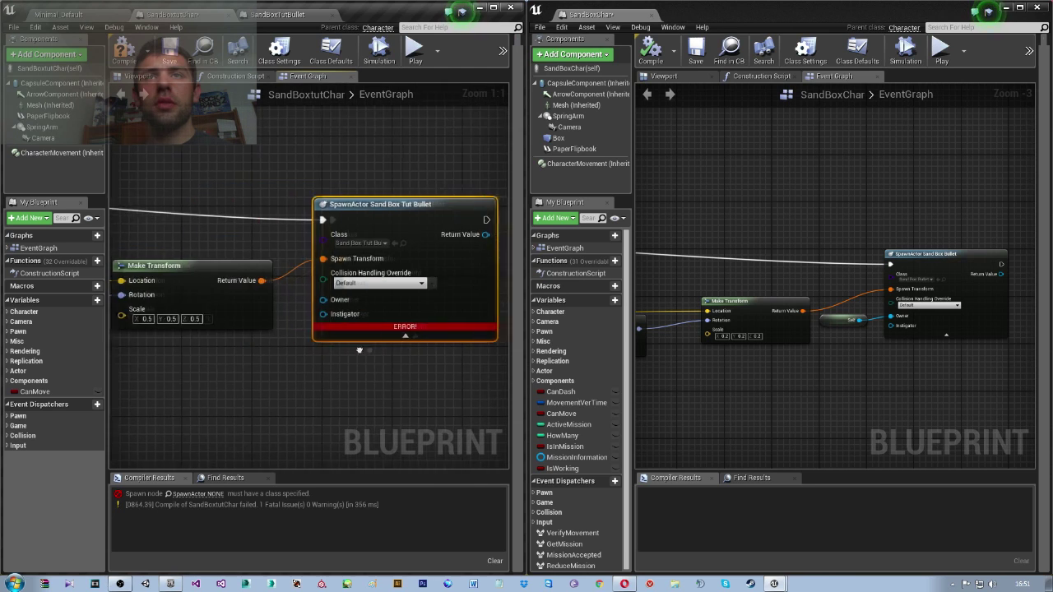
pyautogui.moveTo(336, 298); pyautogui.dragTo(291, 344)
pyautogui.write('self')
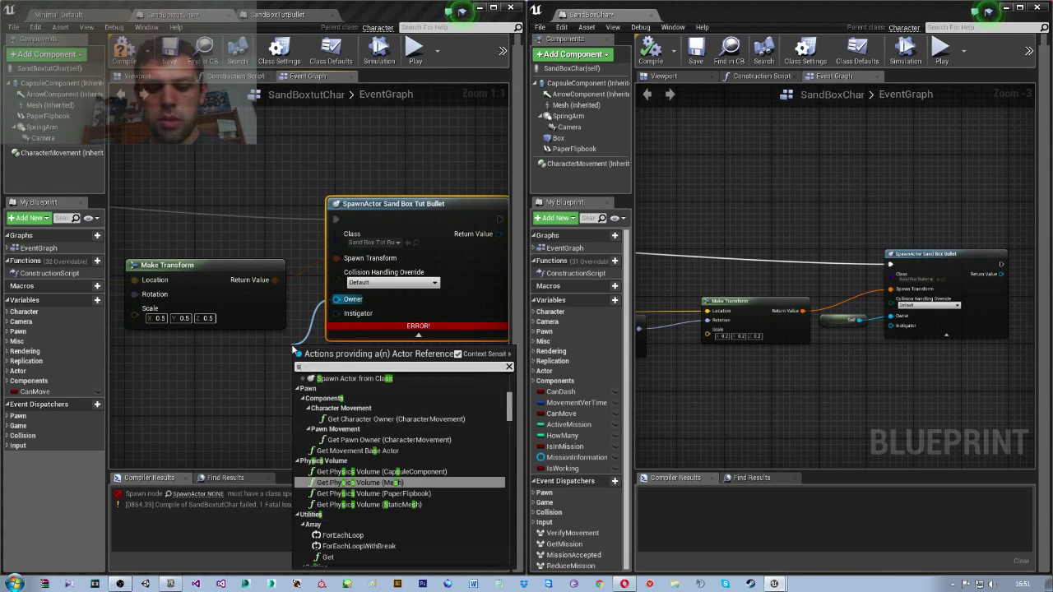
pyautogui.press('Return')
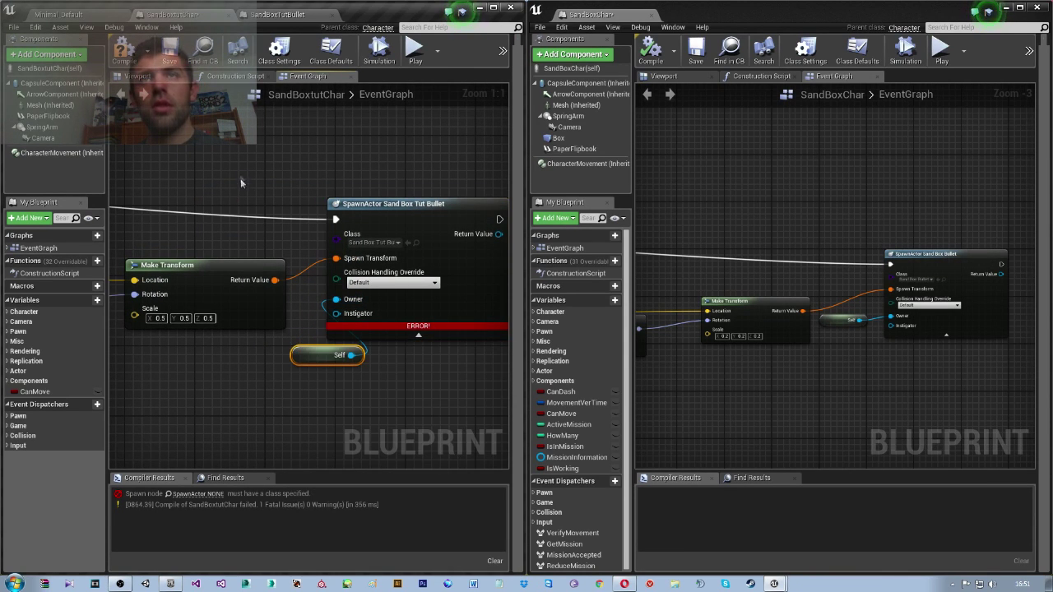
pyautogui.hotkey('ctrl', 's')
# Open SandBoxtut Level, saving the two unsaved blueprints.
pyautogui.click(83, 14)
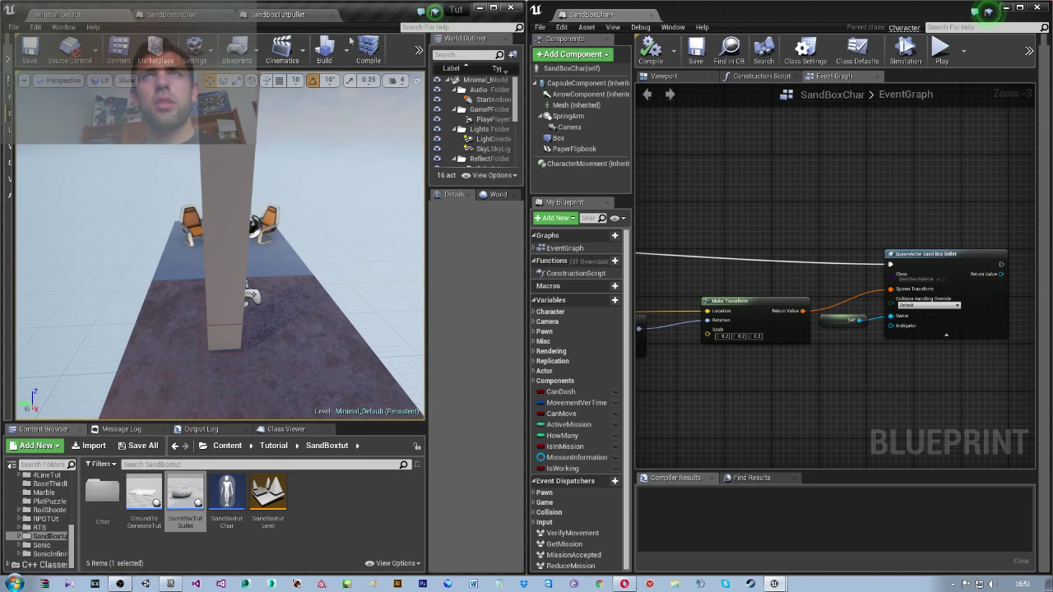
pyautogui.doubleClick(269, 497)
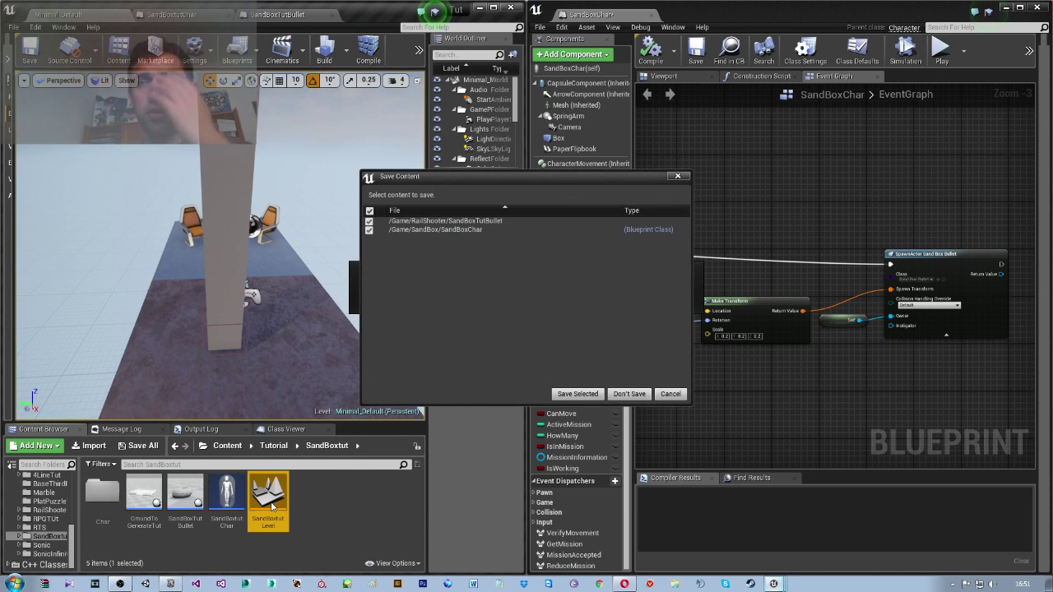
pyautogui.click(563, 396)
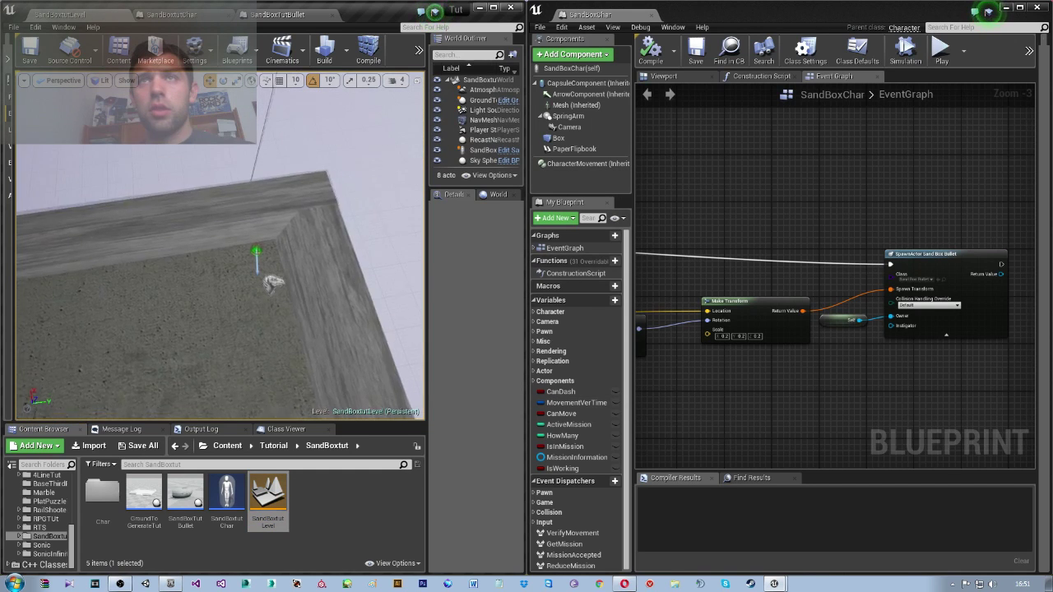
# Run a brief Simulate session of the level, then stop it with Esc.
pyautogui.click(418, 51)
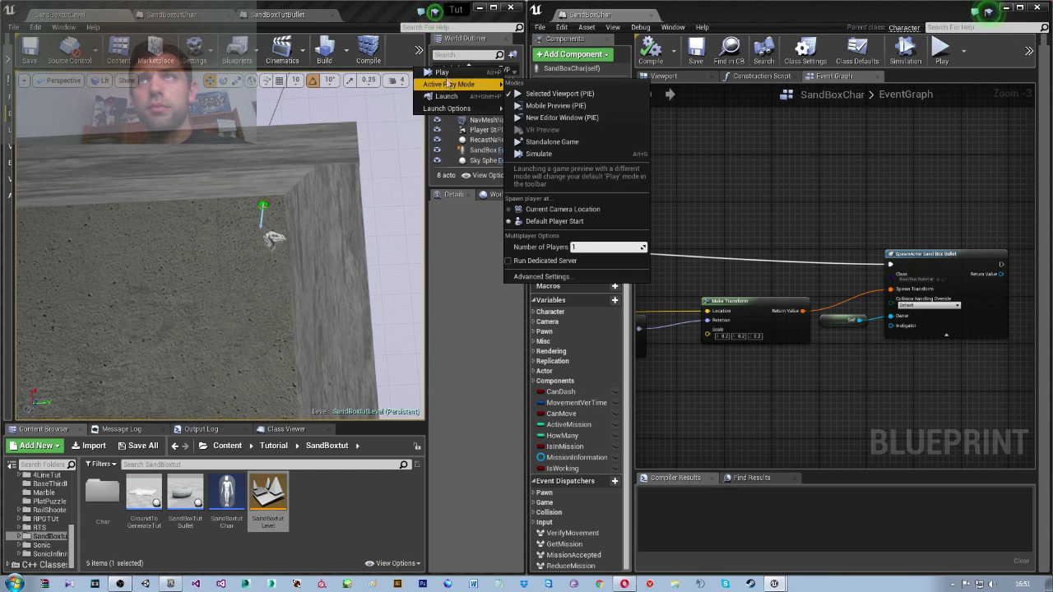
pyautogui.click(447, 74)
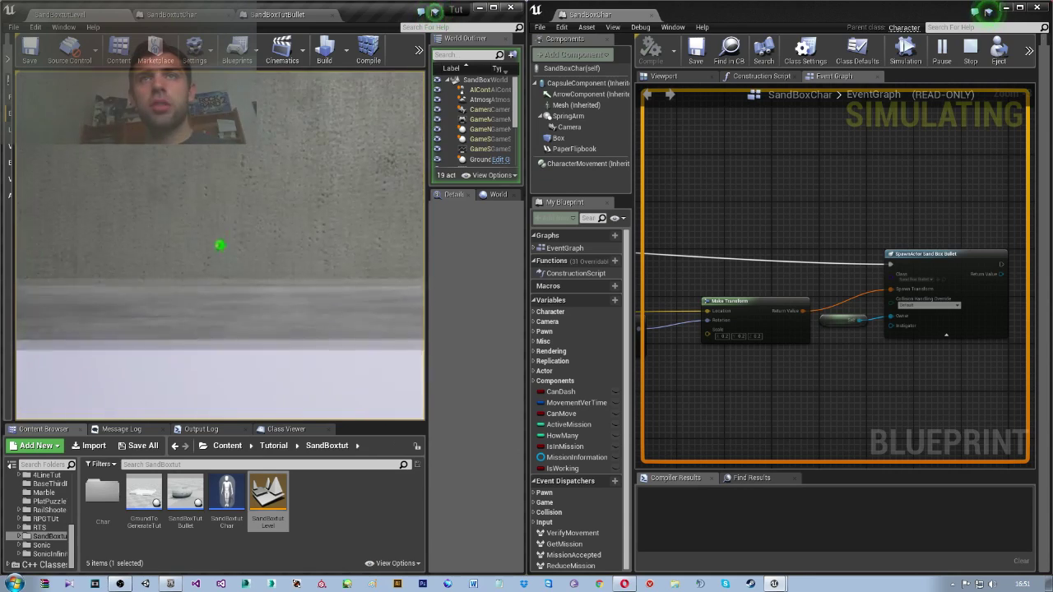
pyautogui.press('Escape')
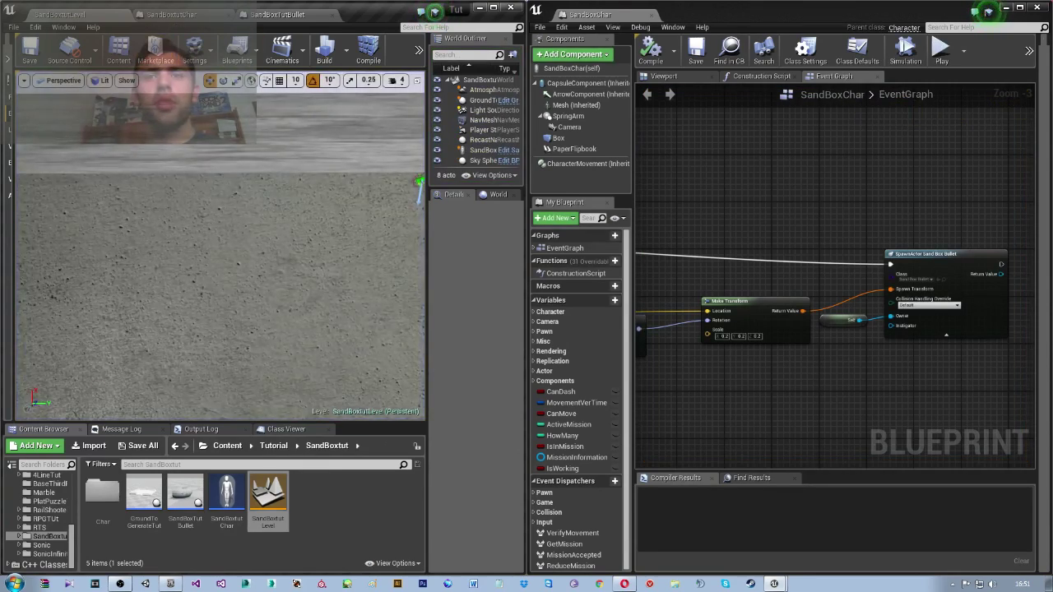
# Check the SandboxtutChar graph, then return to the SandBoxtutLevel editor.
pyautogui.click(268, 497)
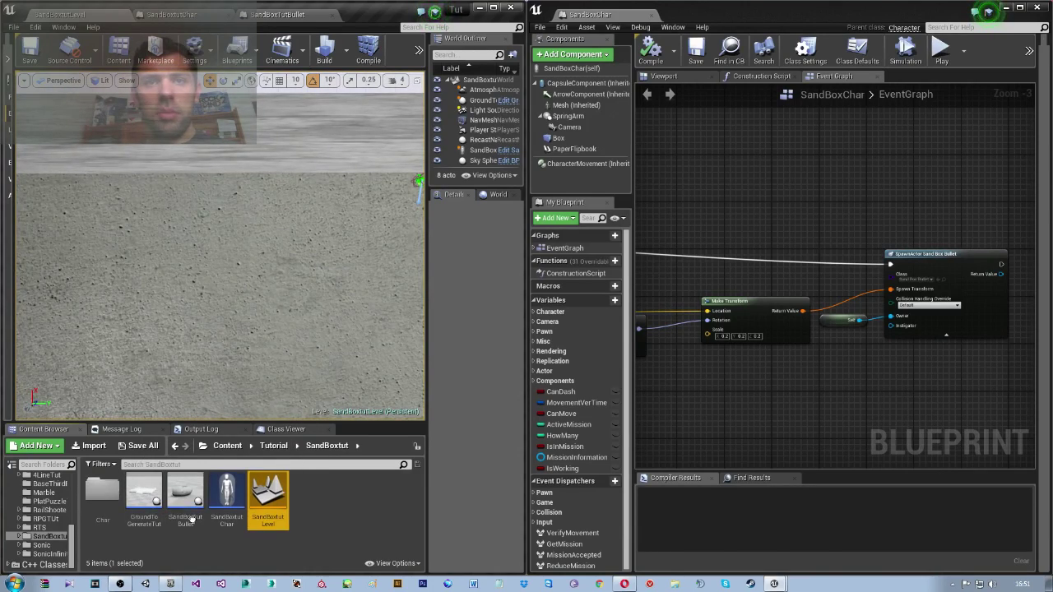
pyautogui.scroll(-7, 753, 337)
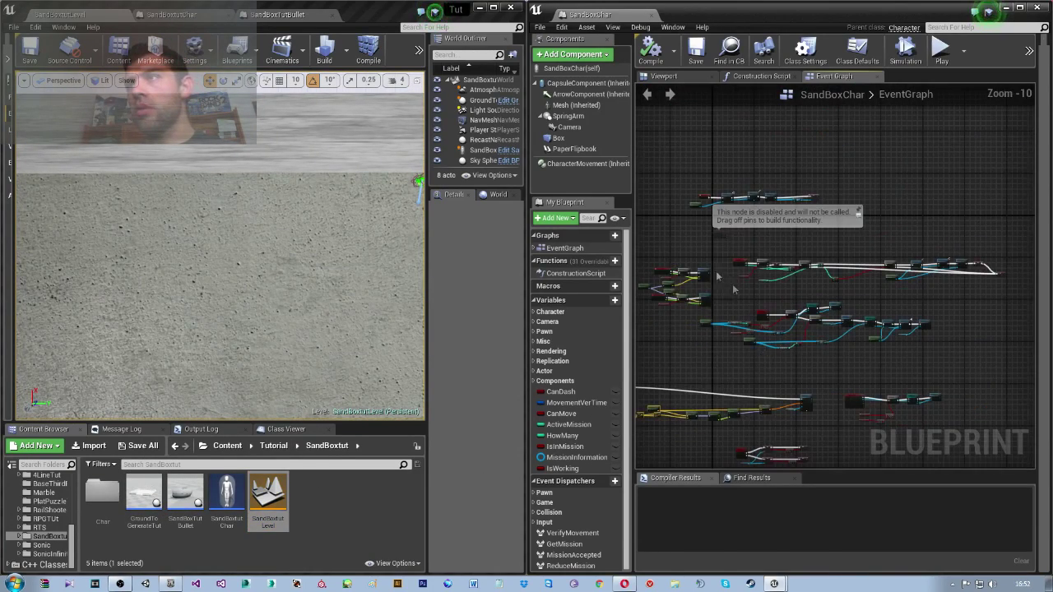
pyautogui.scroll(5, 753, 338)
pyautogui.moveTo(753, 337)
pyautogui.mouseDown(button='right')
pyautogui.moveTo(763, 310)
pyautogui.moveTo(870, 349)
pyautogui.mouseUp(button='right')
pyautogui.scroll(2, 762, 310)
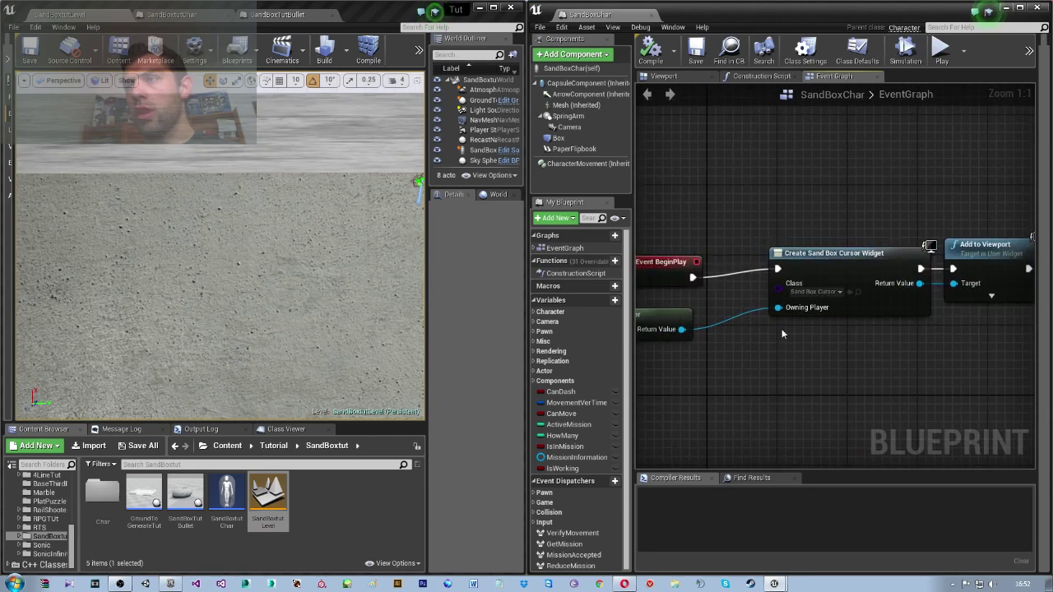
pyautogui.click(169, 15)
pyautogui.click(91, 15)
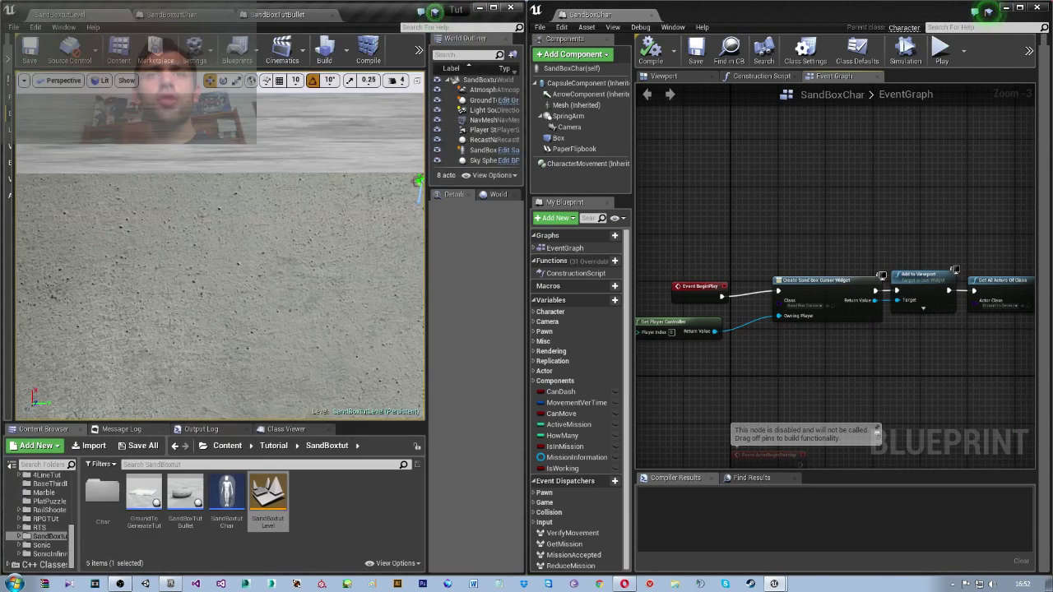
pyautogui.scroll(2, 39, 520)
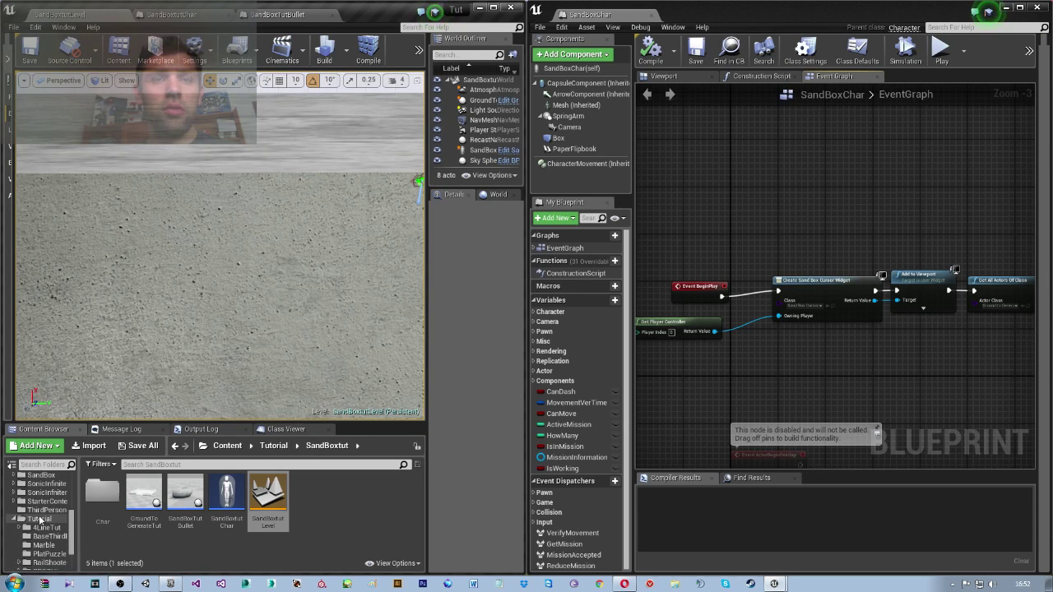
pyautogui.scroll(2, 38, 519)
# Duplicate the CursorCustom widget in the RailShooter folder.
pyautogui.click(45, 501)
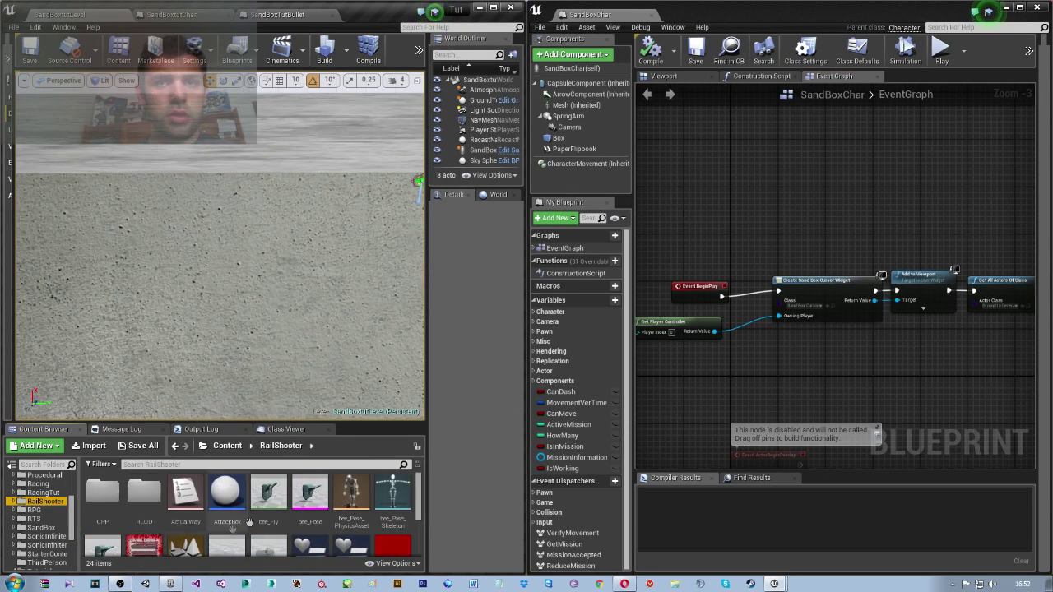
pyautogui.scroll(-3, 247, 518)
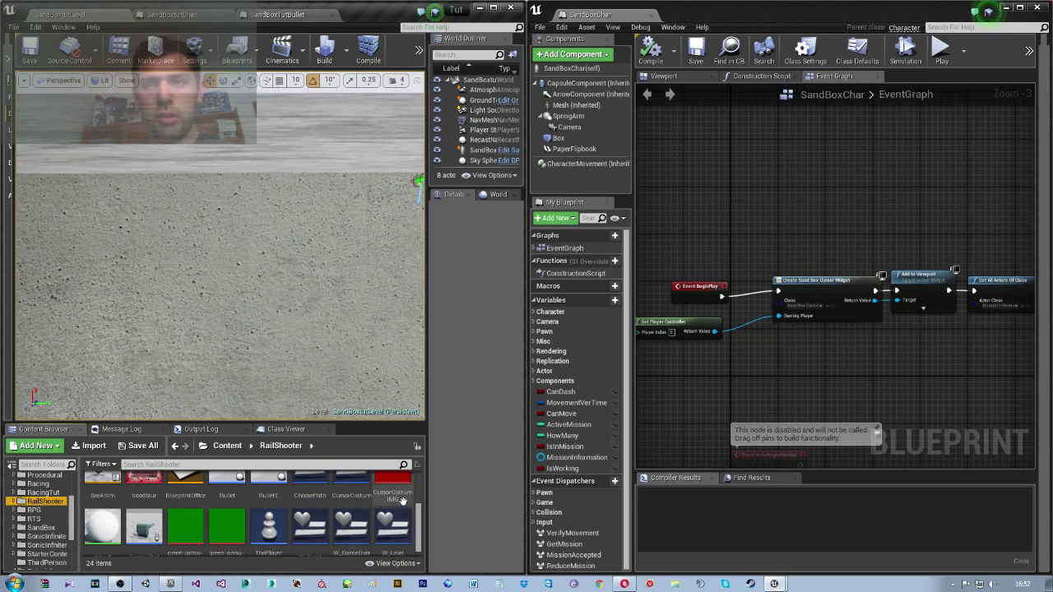
pyautogui.click(354, 505)
pyautogui.scroll(1, 354, 504)
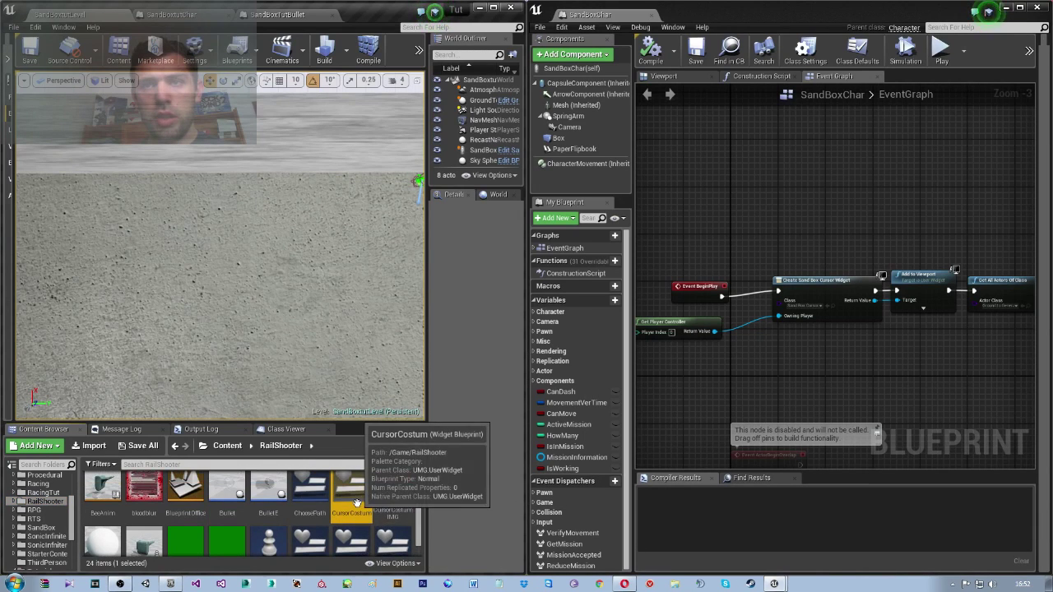
pyautogui.rightClick(357, 503)
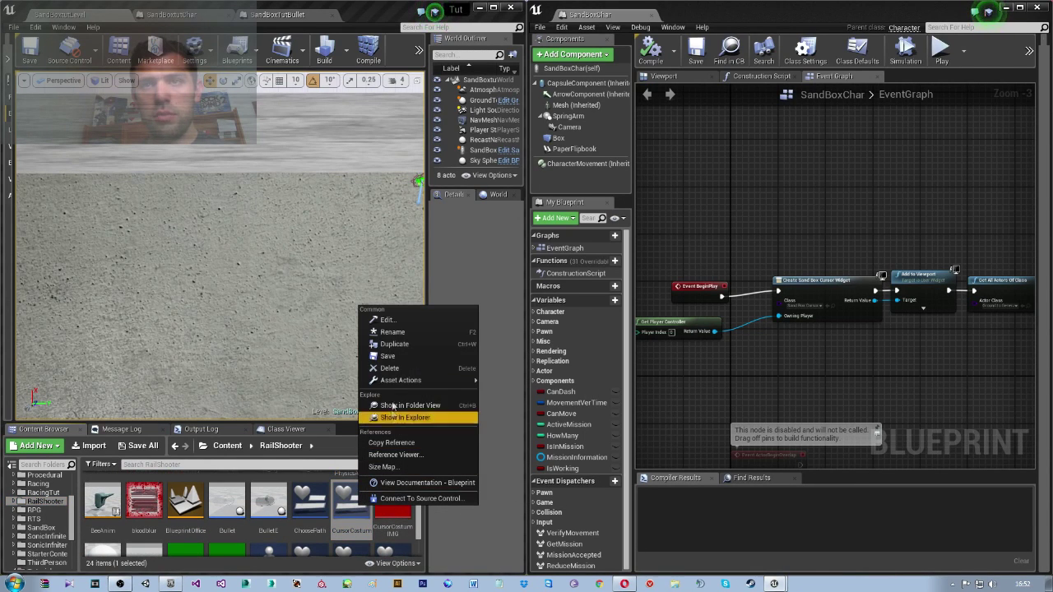
pyautogui.moveTo(401, 380)
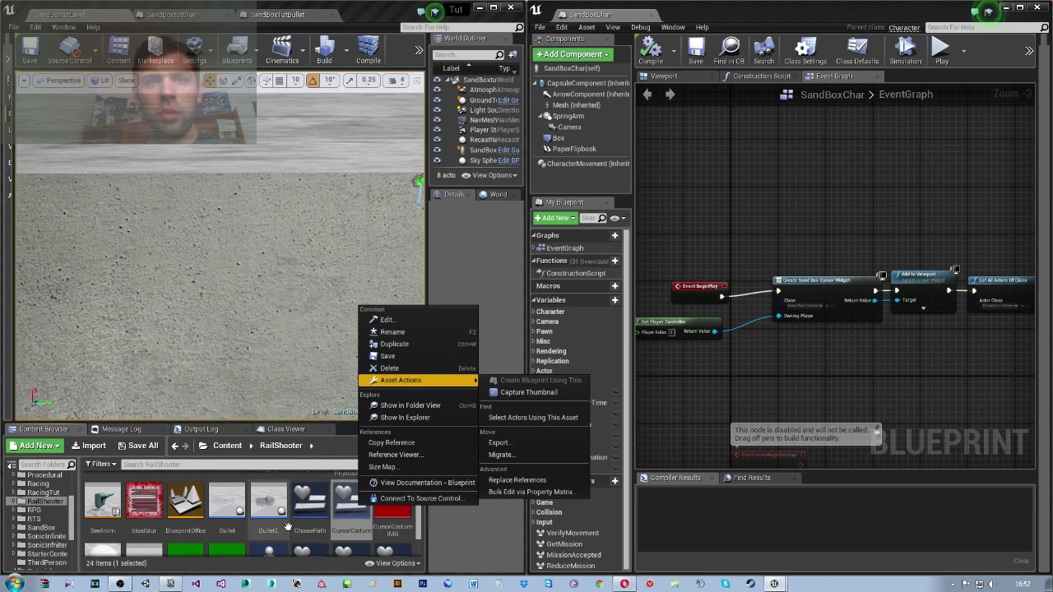
pyautogui.click(393, 344)
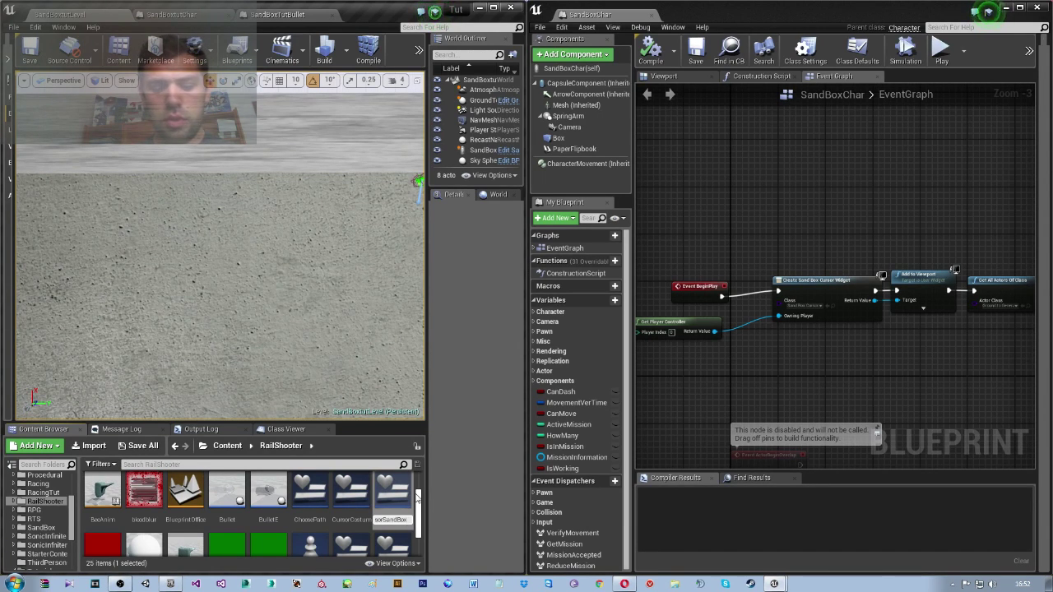
# Move the duplicated CursorSandBoxTut widget into the SandBoxtut folder.
pyautogui.scroll(-3, 418, 496)
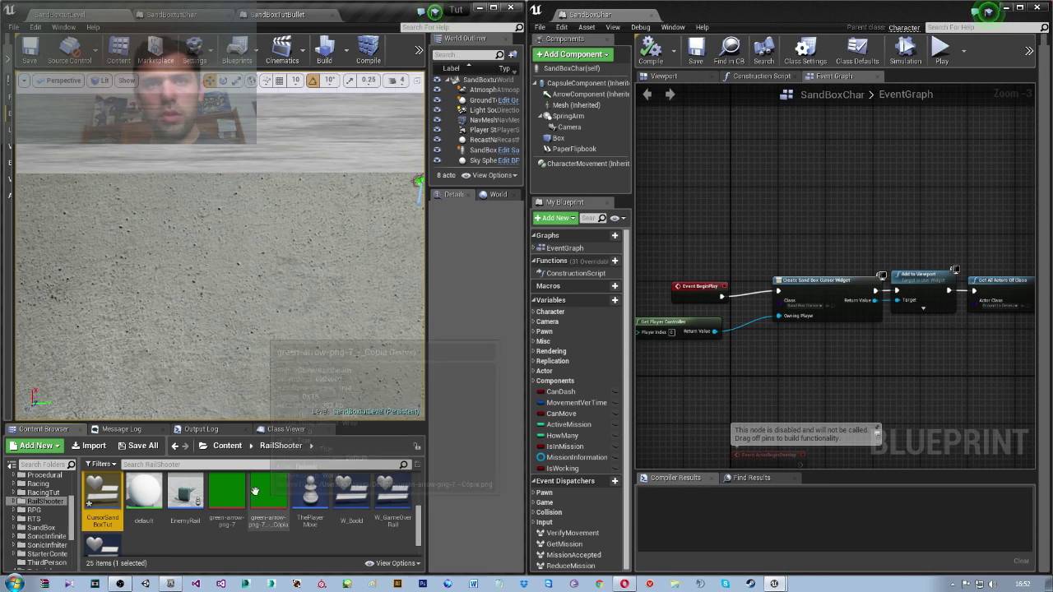
pyautogui.scroll(1, 36, 507)
pyautogui.scroll(-2, 36, 508)
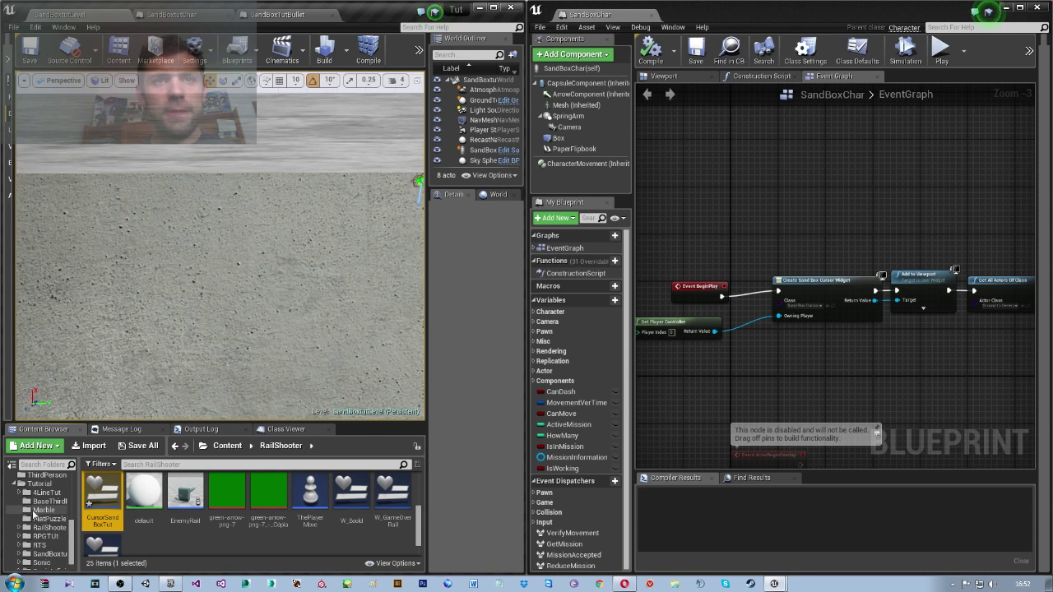
pyautogui.scroll(-2, 43, 516)
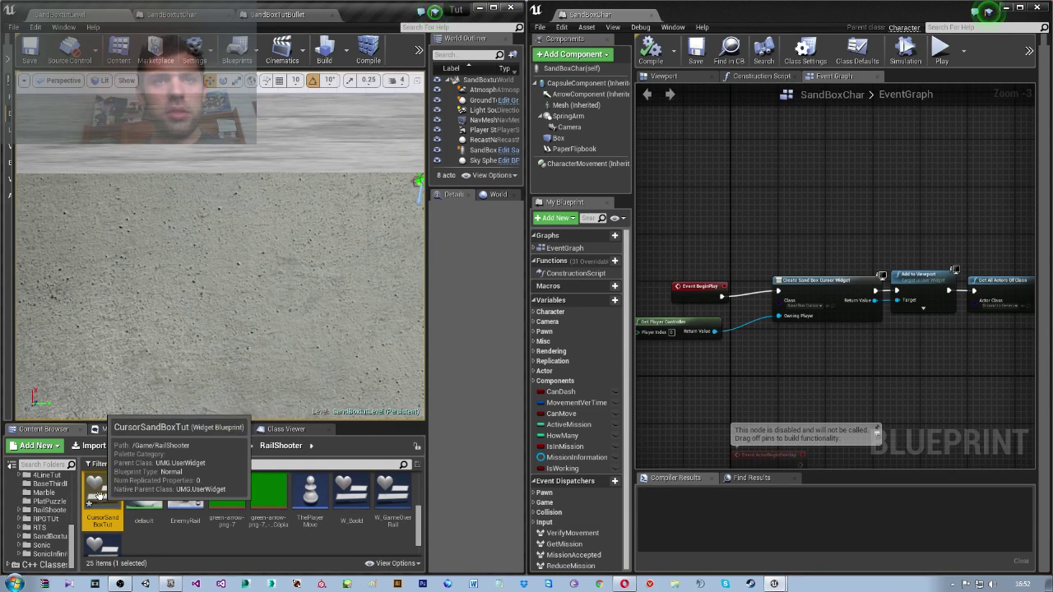
pyautogui.moveTo(102, 498); pyautogui.dragTo(49, 539)
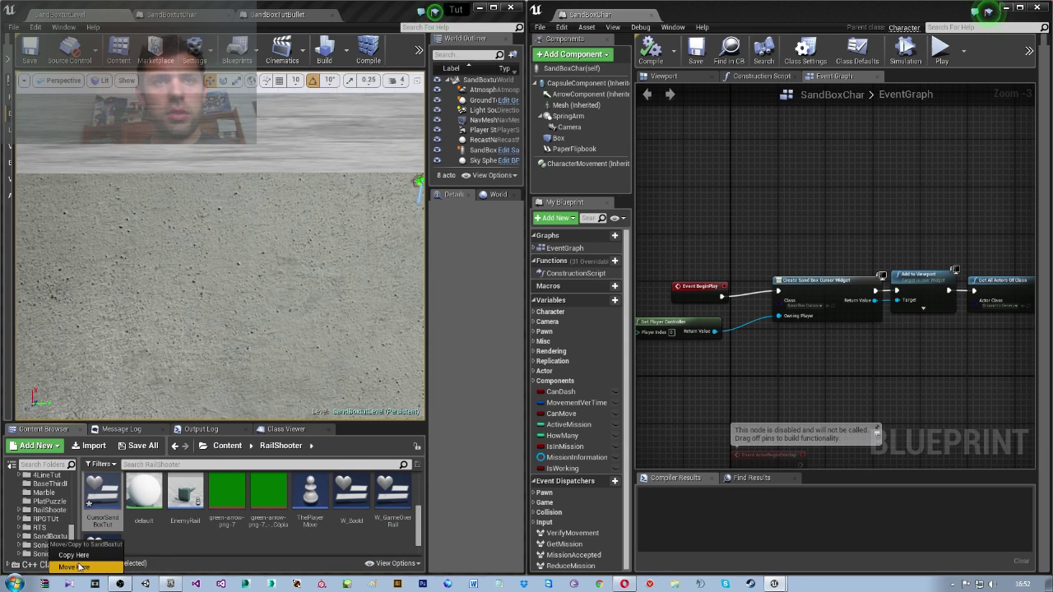
pyautogui.click(68, 568)
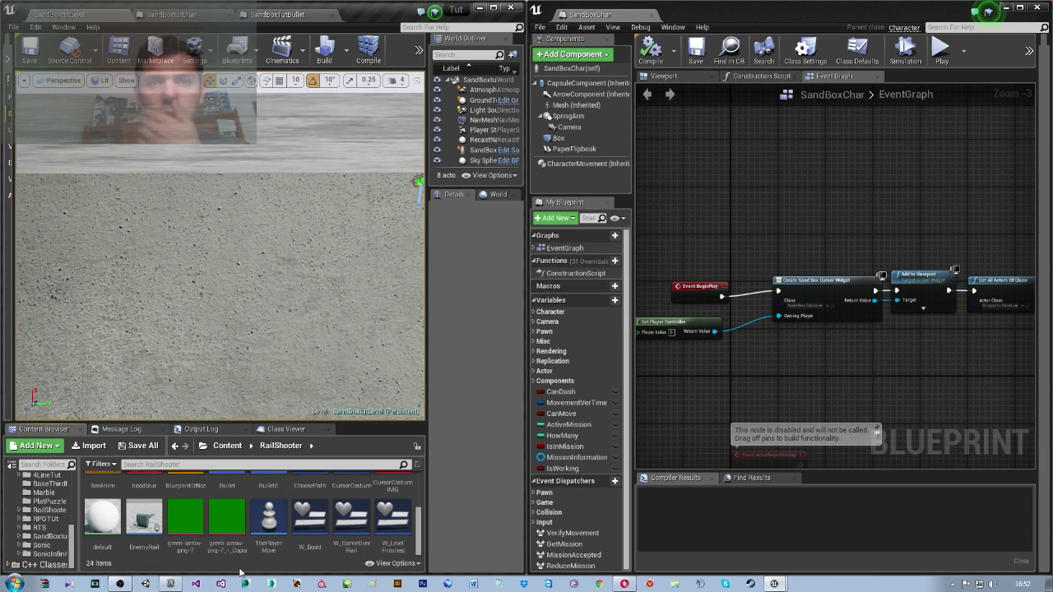
# Open the CursorSandBoxTut widget blueprint and inspect the Make Vector 2D node in its graph.
pyautogui.click(50, 536)
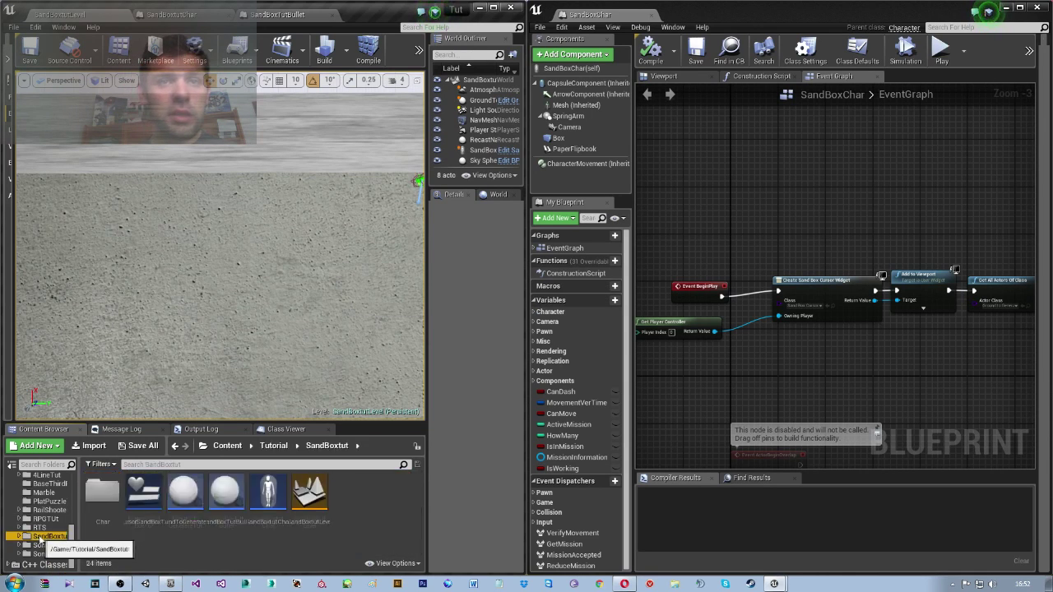
pyautogui.click(150, 491)
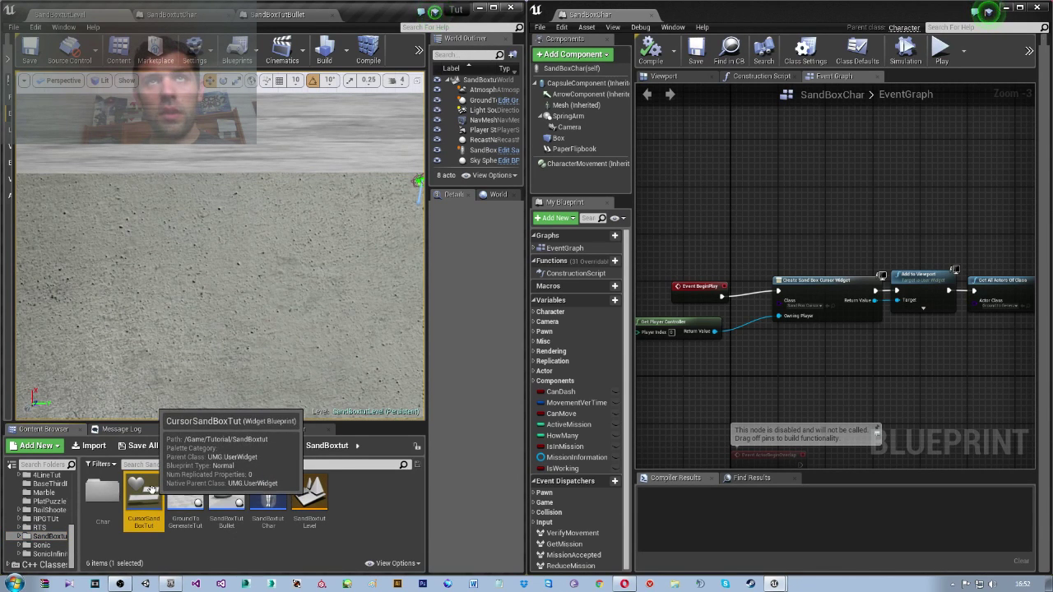
pyautogui.doubleClick(150, 489)
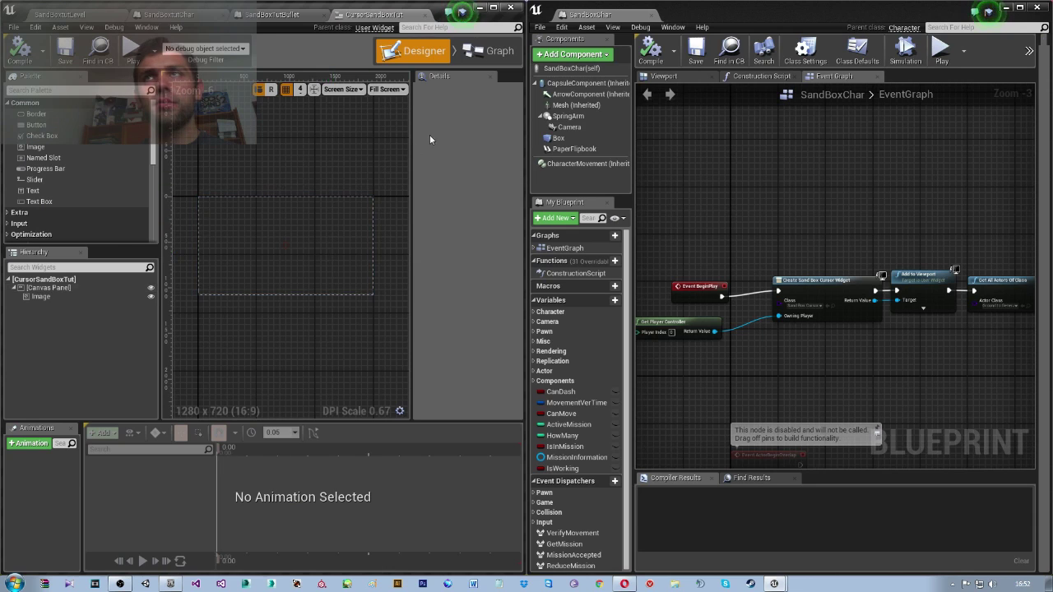
pyautogui.click(485, 51)
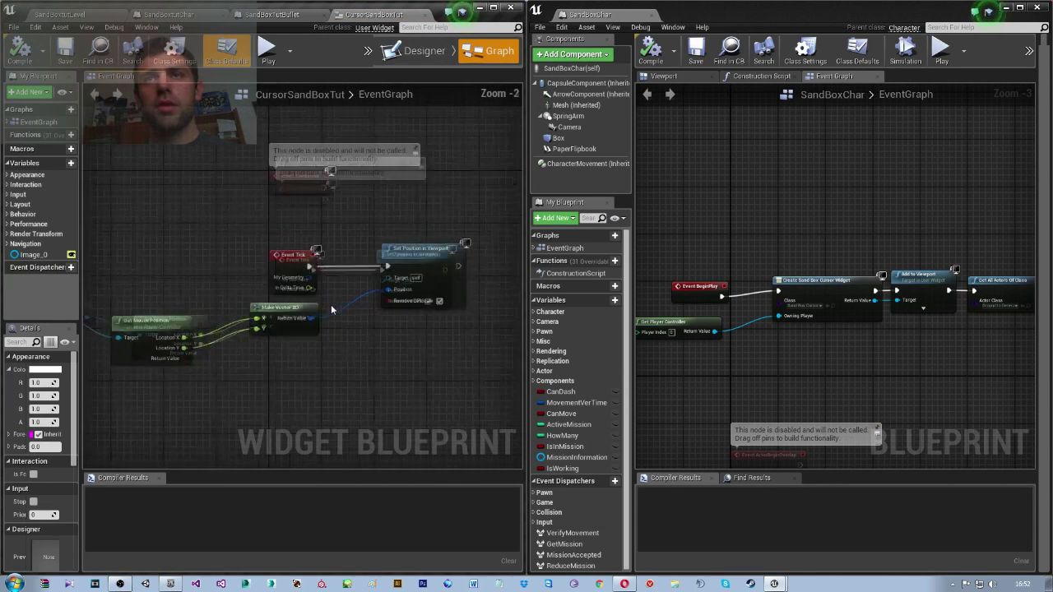
pyautogui.scroll(-2, 331, 309)
pyautogui.click(296, 329)
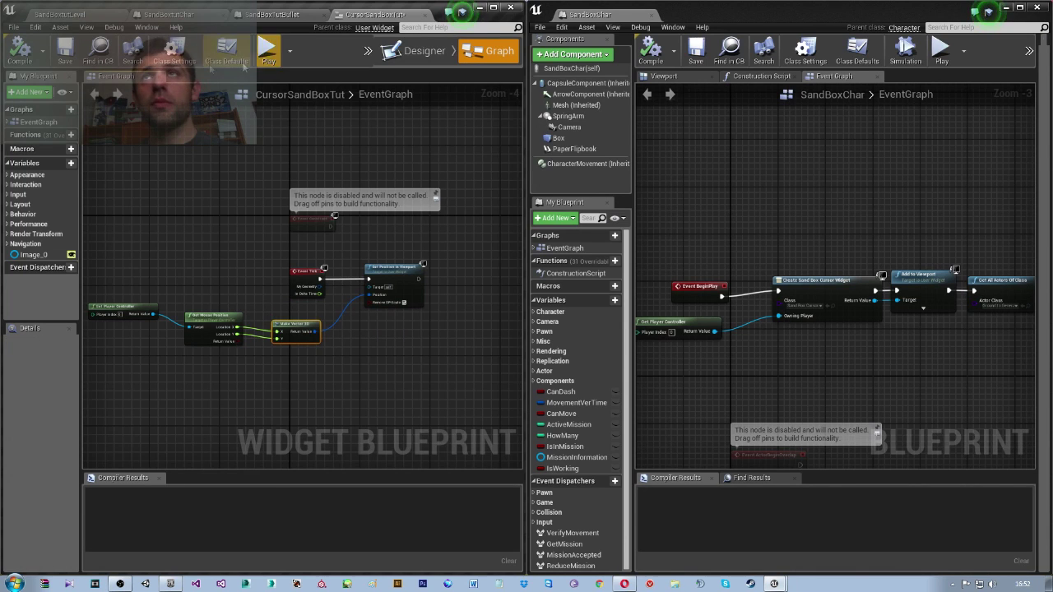
# Open the SandBoxCursor widget blueprint from the Content > SandBox folder.
pyautogui.click(61, 14)
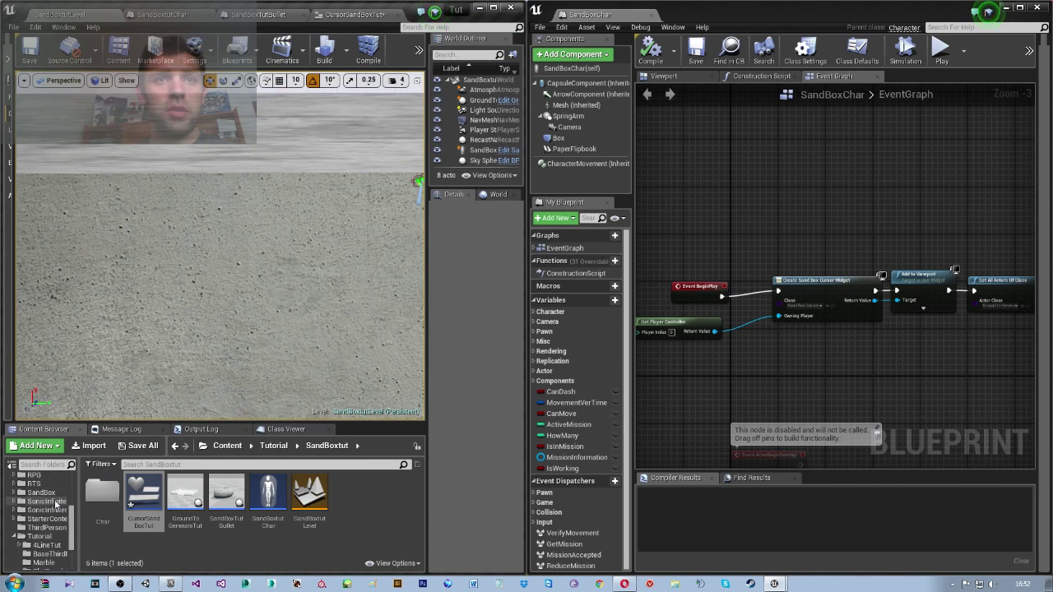
pyautogui.click(41, 492)
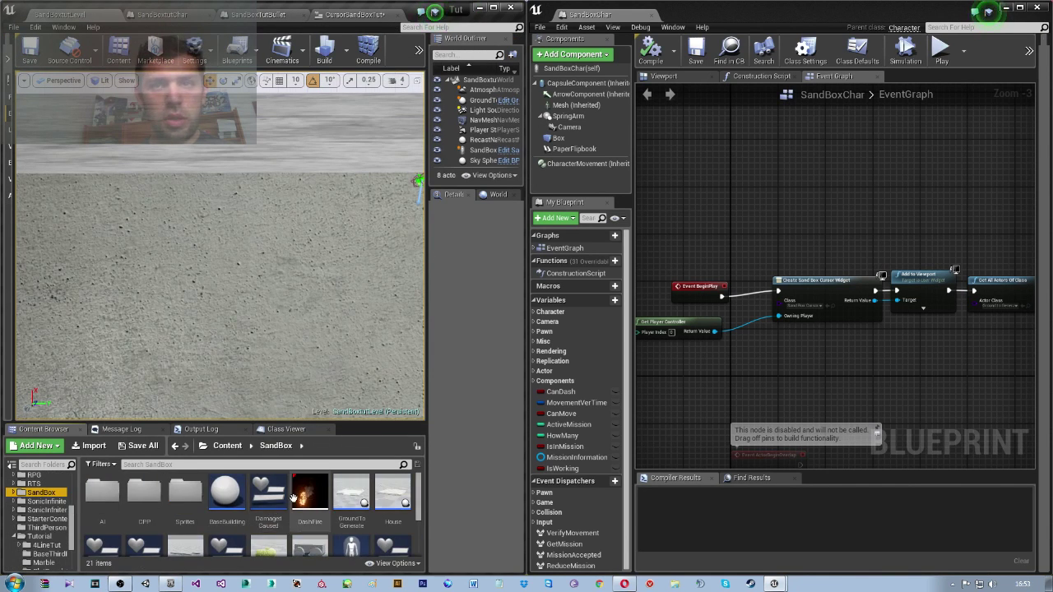
pyautogui.scroll(-1, 367, 522)
pyautogui.scroll(-1, 383, 529)
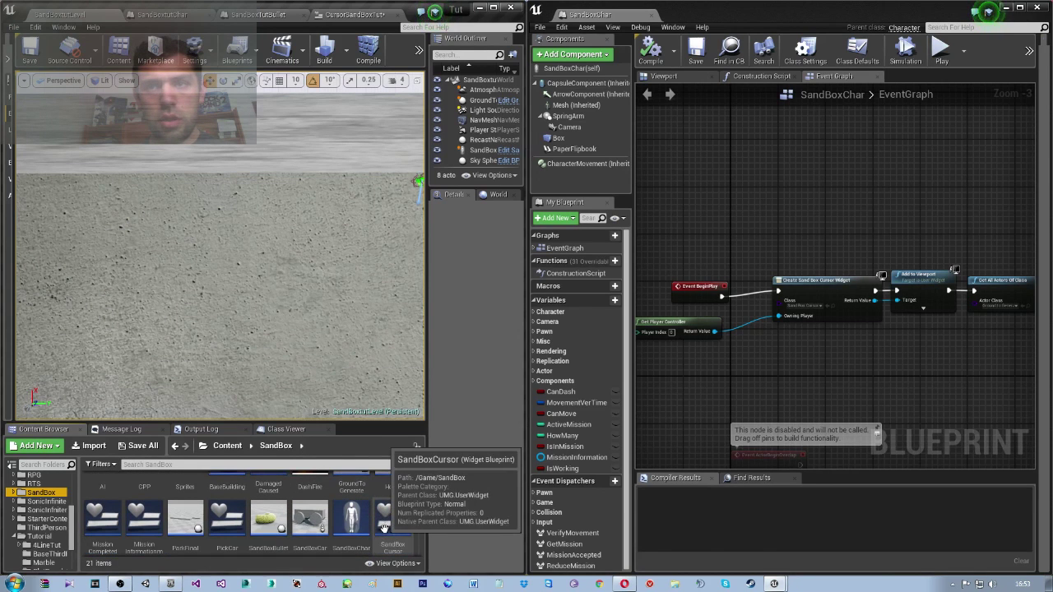
pyautogui.doubleClick(399, 529)
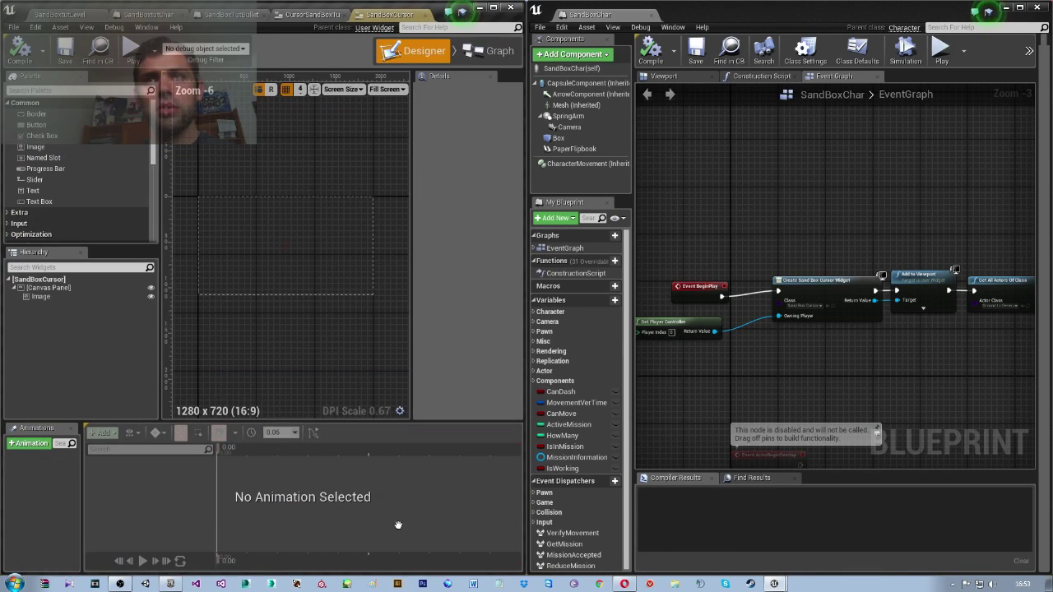
# Show the SandBoxCursor widget graph and select its two offset Add nodes.
pyautogui.click(492, 51)
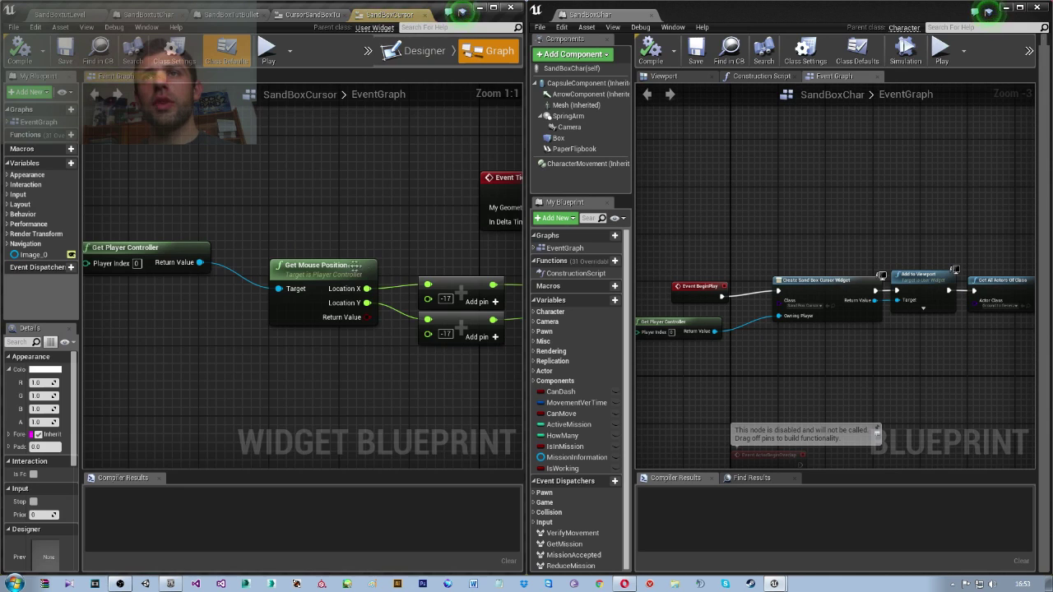
pyautogui.scroll(-3, 189, 349)
pyautogui.moveTo(402, 325); pyautogui.dragTo(335, 329, button='right')
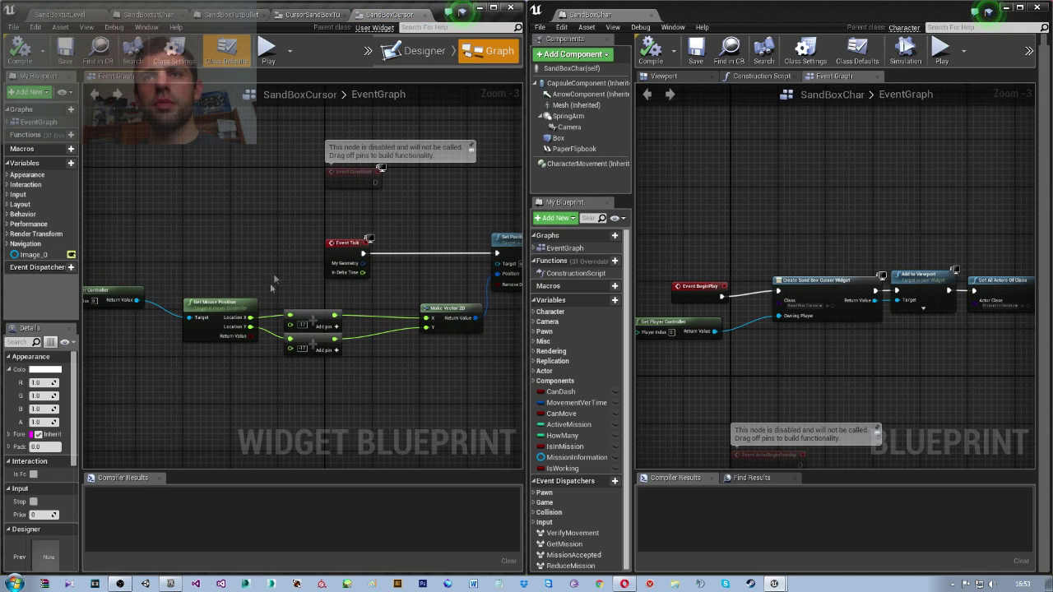
pyautogui.moveTo(312, 349); pyautogui.dragTo(312, 349)
pyautogui.moveTo(430, 312); pyautogui.dragTo(422, 306, button='right')
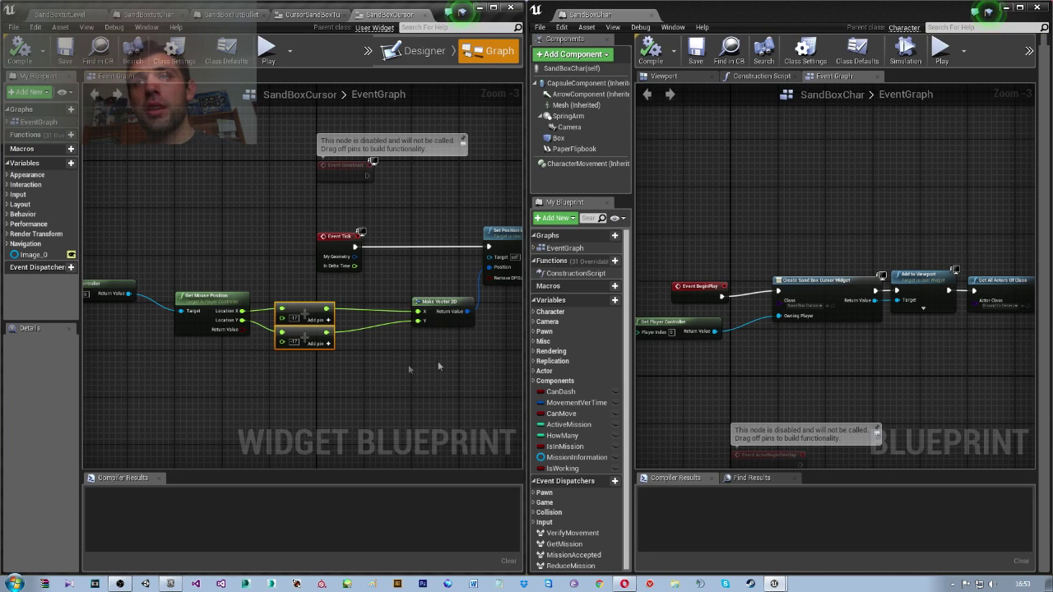
# Dock the SandBoxCursor graph into the second editor window beside SandBoxChar.
pyautogui.moveTo(968, 354); pyautogui.dragTo(778, 332, button='right')
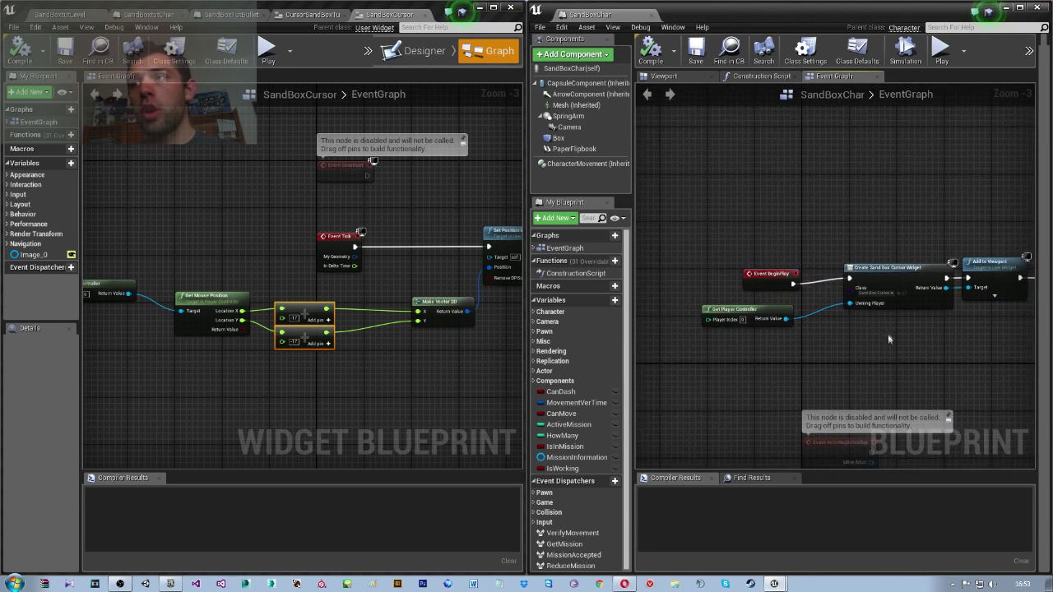
pyautogui.scroll(-1, 779, 331)
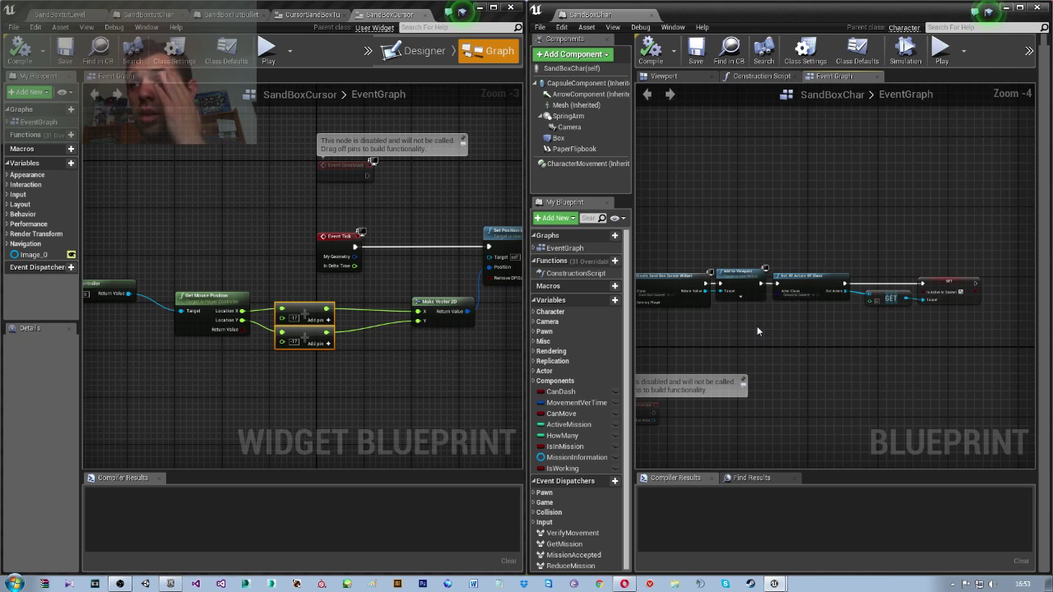
pyautogui.click(389, 11)
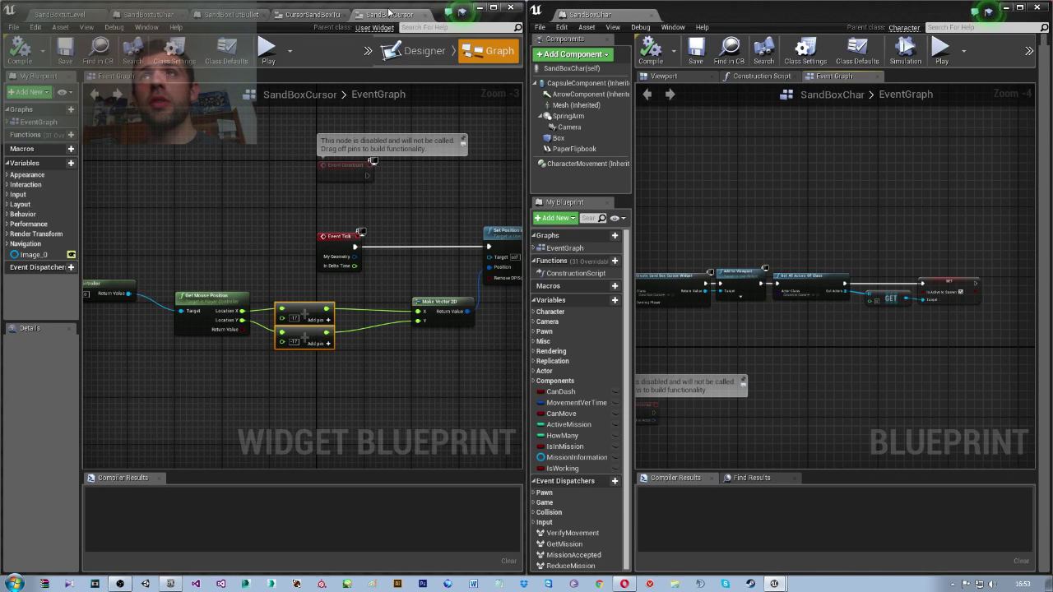
pyautogui.moveTo(388, 14); pyautogui.dragTo(727, 17)
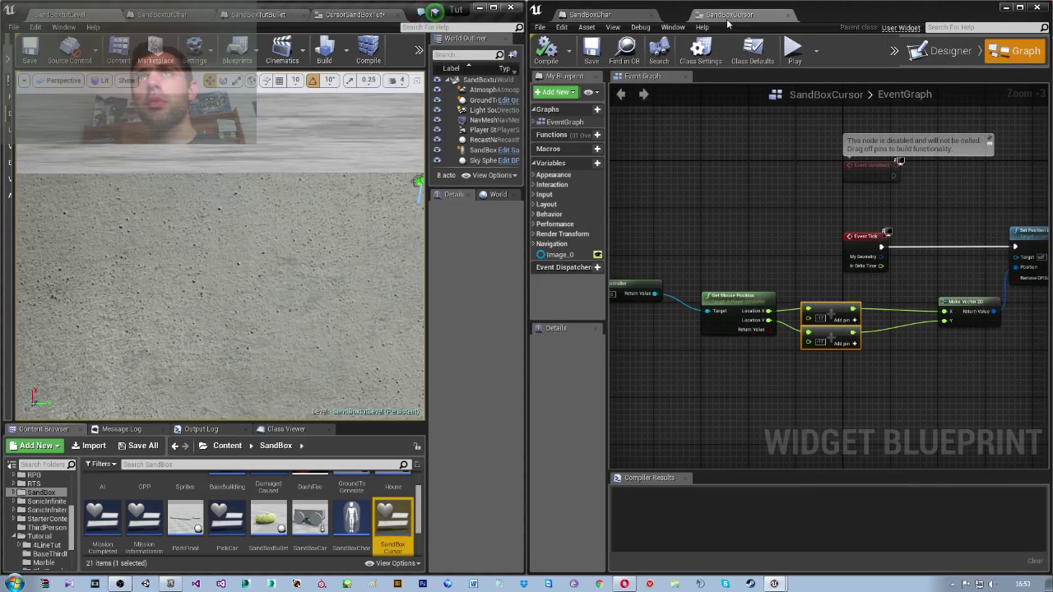
# Add a float − float node off Location X and wire it into Make Vector 2D's X.
pyautogui.click(379, 17)
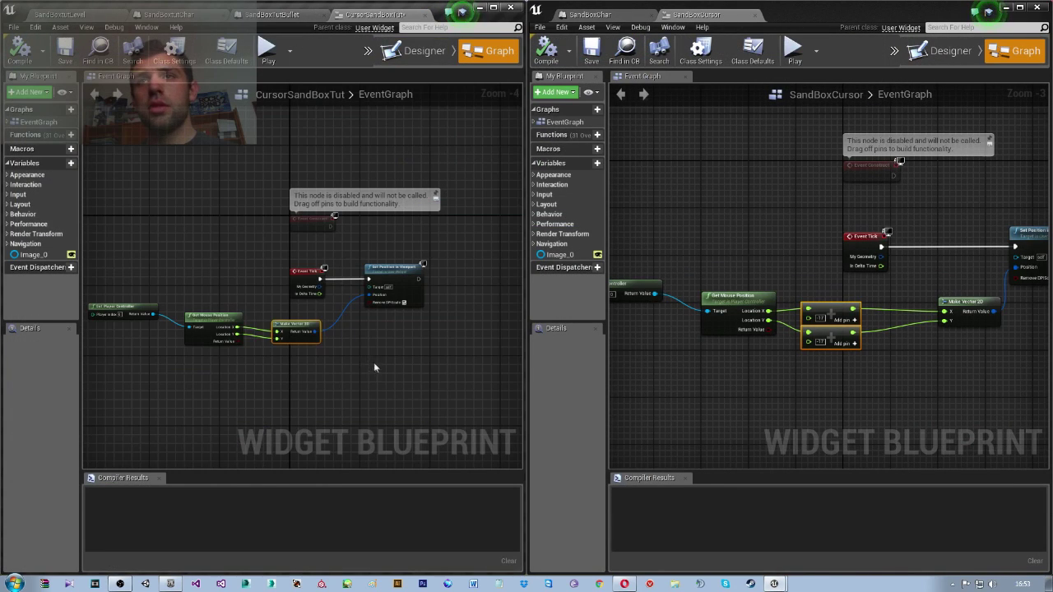
pyautogui.moveTo(375, 368)
pyautogui.mouseDown(button='right')
pyautogui.moveTo(310, 356)
pyautogui.moveTo(430, 357)
pyautogui.mouseUp(button='right')
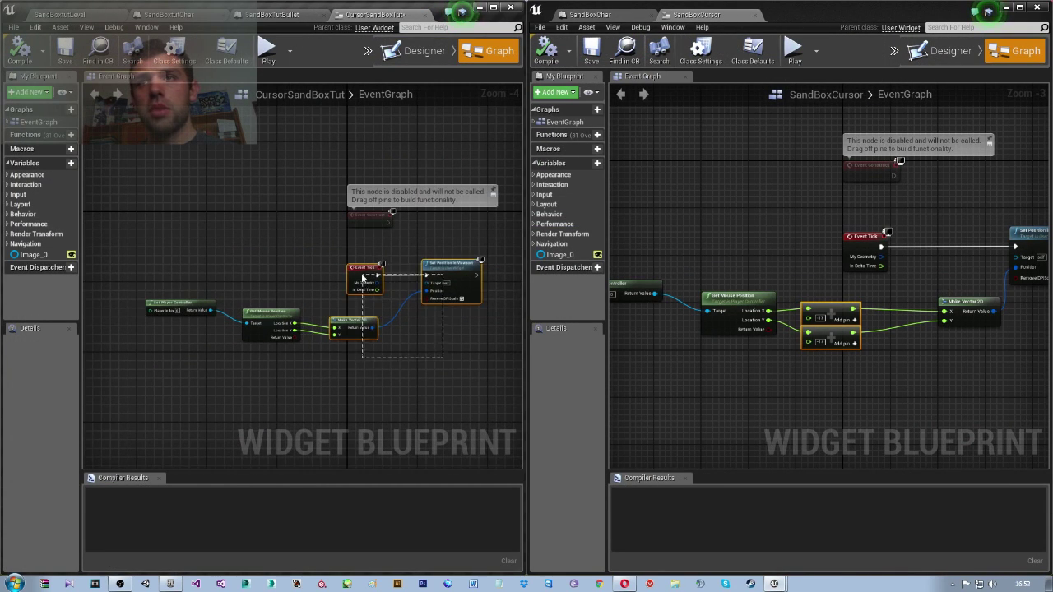
pyautogui.moveTo(364, 333); pyautogui.dragTo(419, 329)
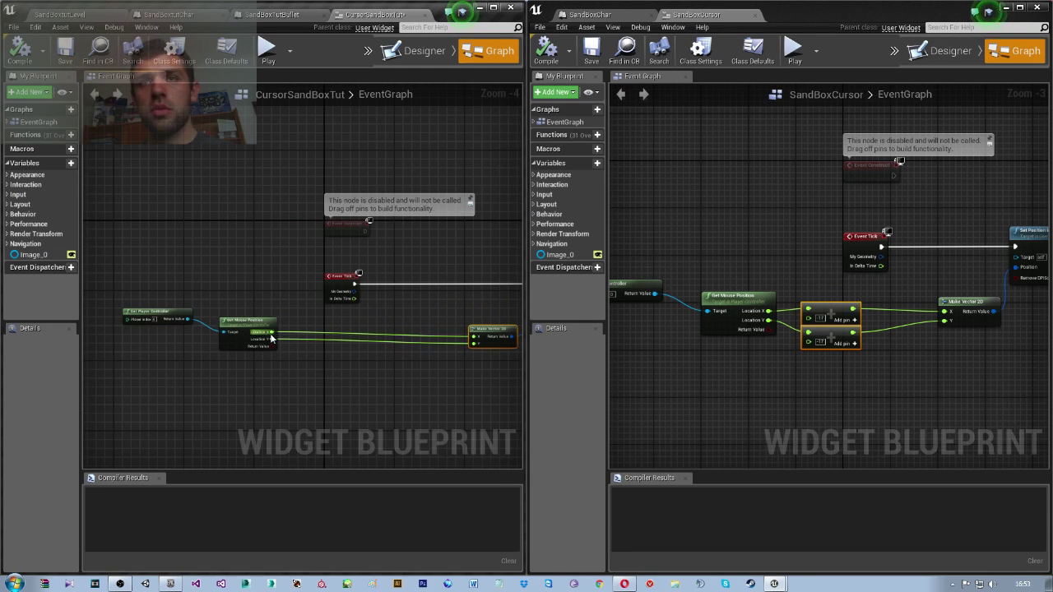
pyautogui.moveTo(272, 332); pyautogui.dragTo(329, 331)
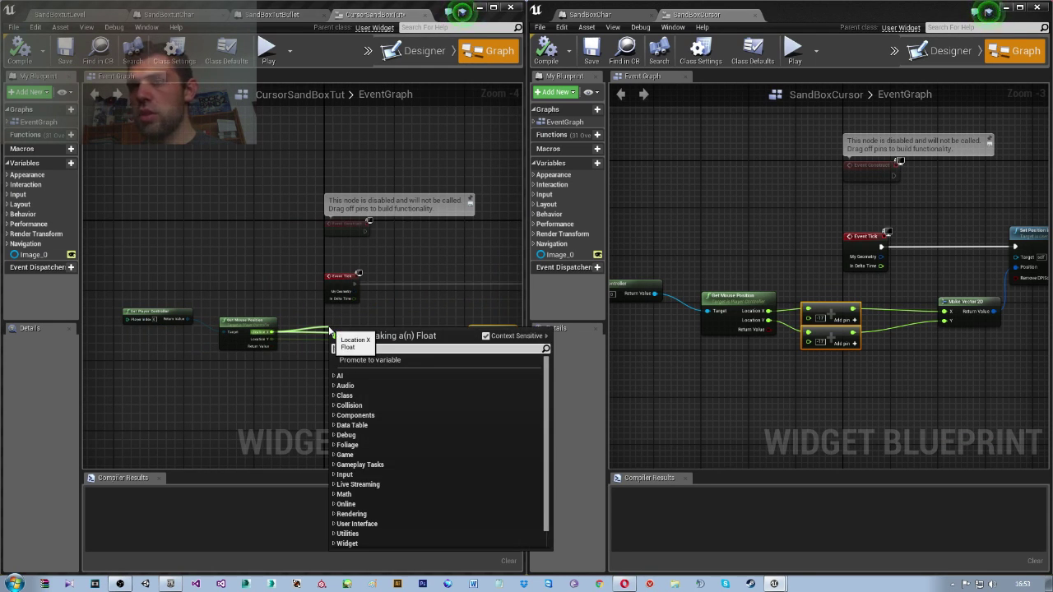
pyautogui.write('-')
pyautogui.press('Up')
pyautogui.press('Return')
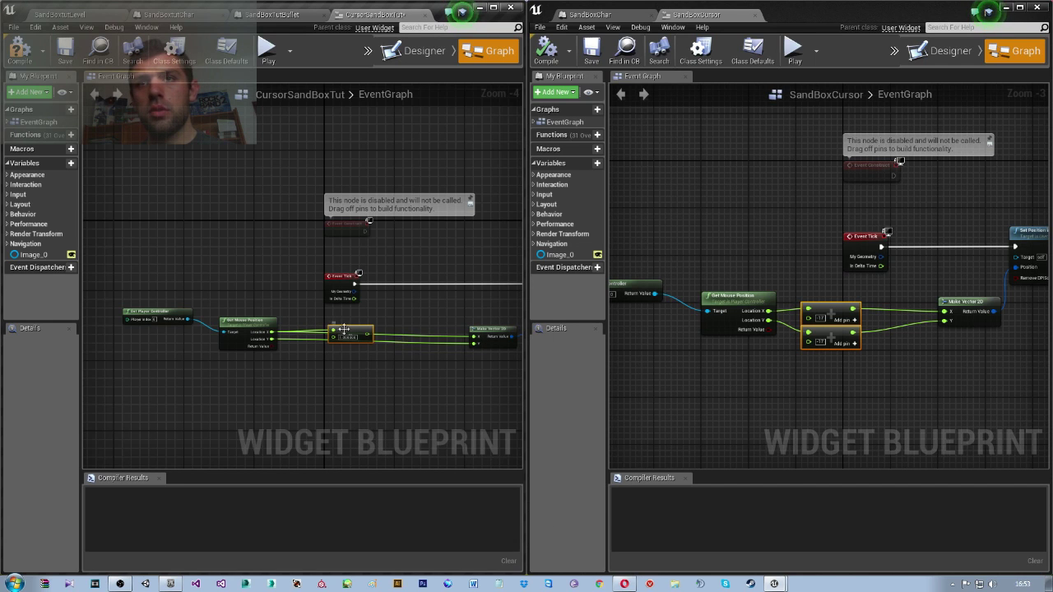
pyautogui.moveTo(368, 333)
pyautogui.mouseDown()
pyautogui.moveTo(486, 348)
pyautogui.moveTo(475, 336)
pyautogui.mouseUp()
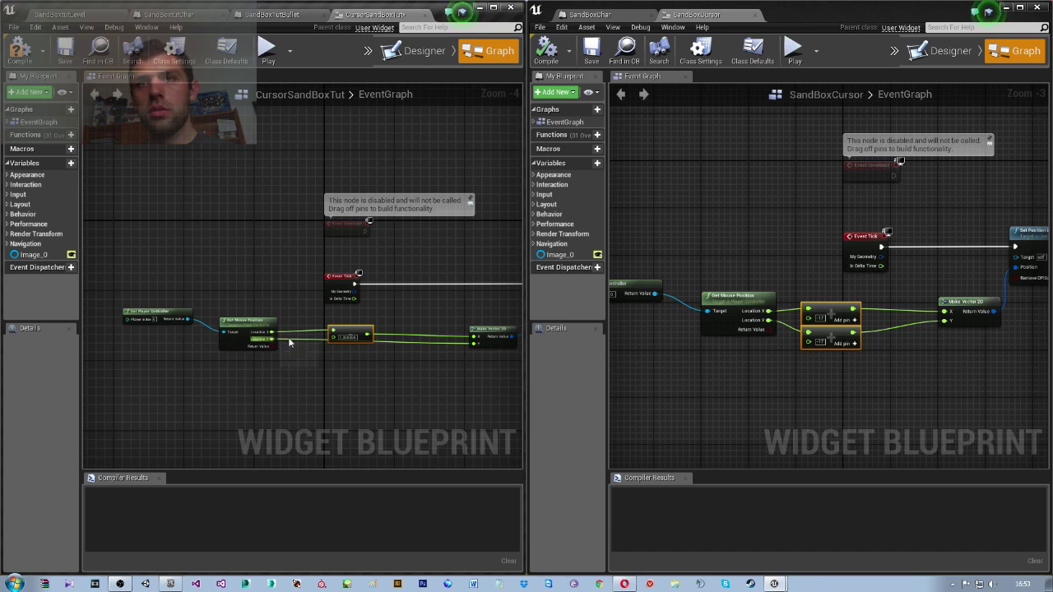
# Duplicate the subtract node for Location Y, wire it into Make Vector 2D's Y, and compile.
pyautogui.rightClick(352, 331)
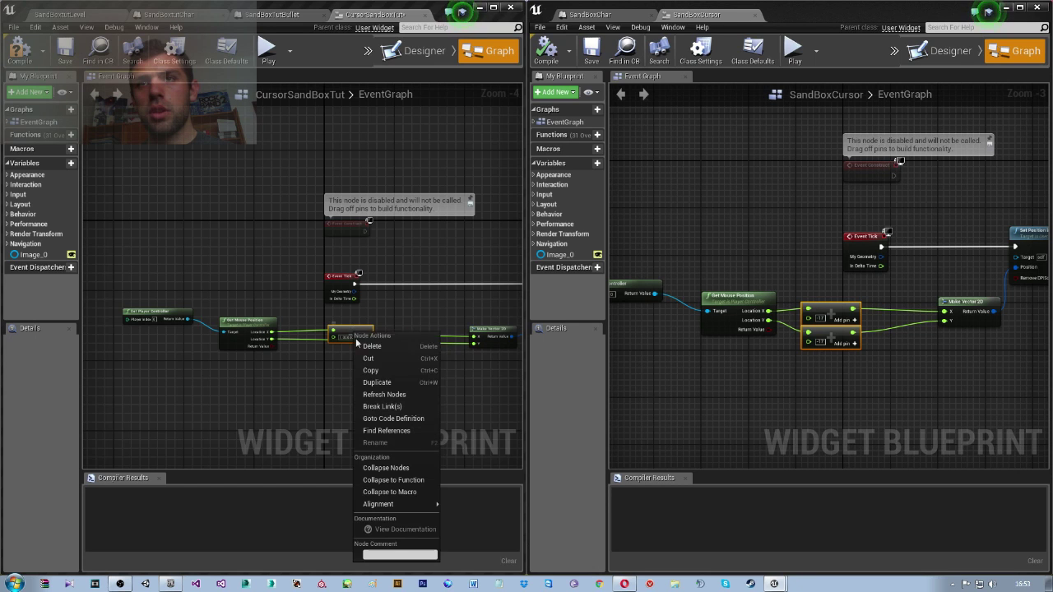
pyautogui.click(375, 383)
pyautogui.moveTo(375, 340); pyautogui.dragTo(341, 355)
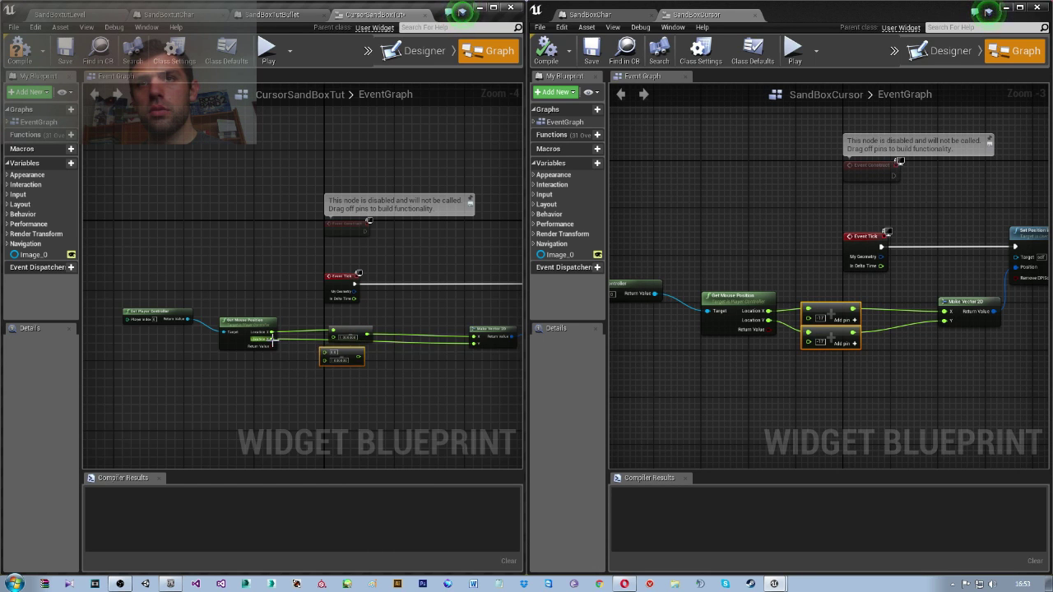
pyautogui.moveTo(273, 338)
pyautogui.mouseDown()
pyautogui.moveTo(316, 359)
pyautogui.moveTo(360, 360)
pyautogui.mouseUp()
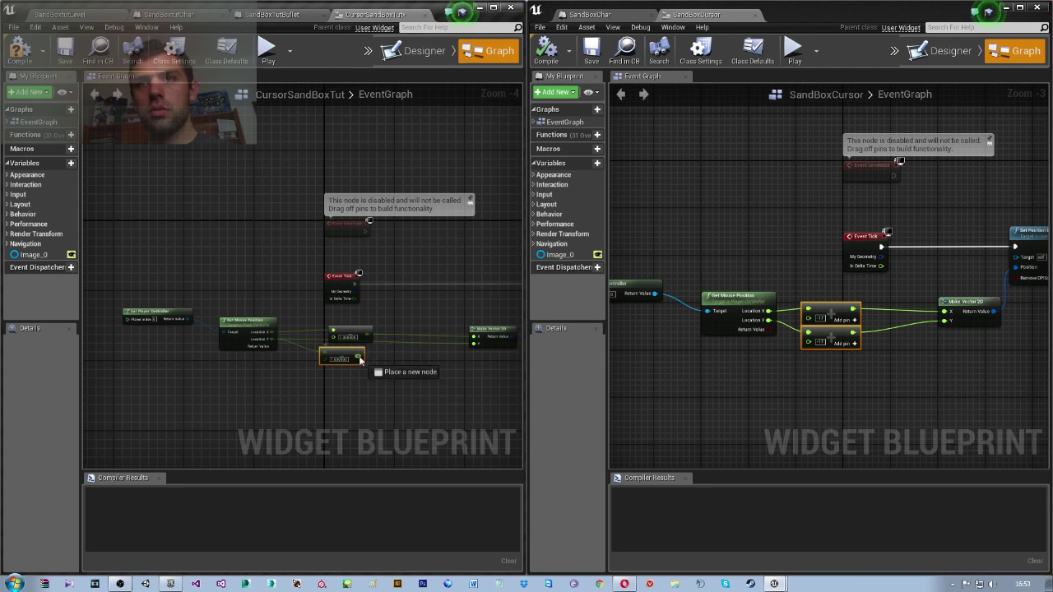
pyautogui.moveTo(459, 346); pyautogui.dragTo(474, 344)
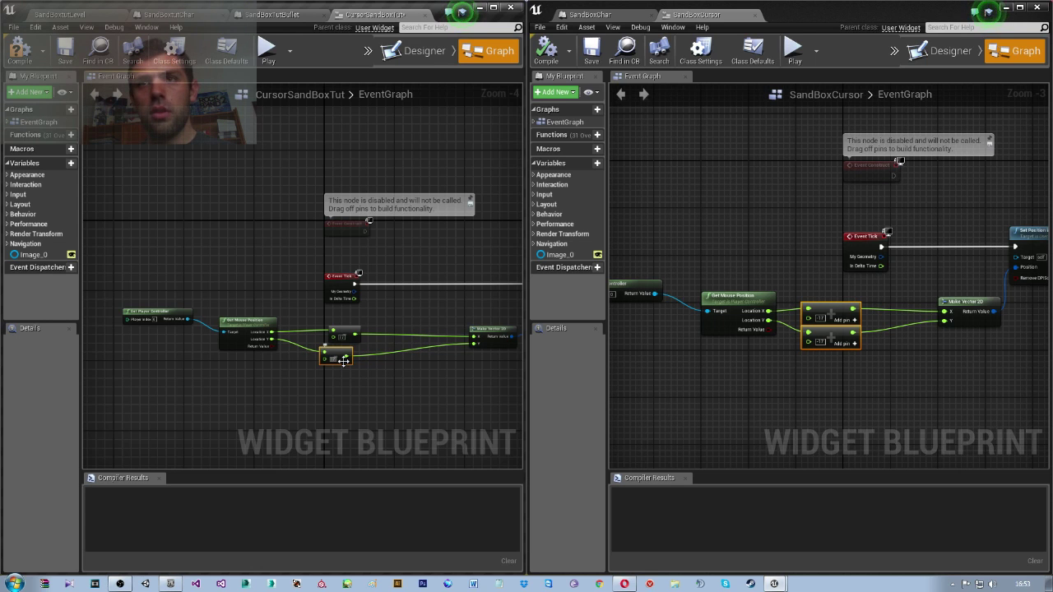
pyautogui.moveTo(333, 356); pyautogui.dragTo(348, 356)
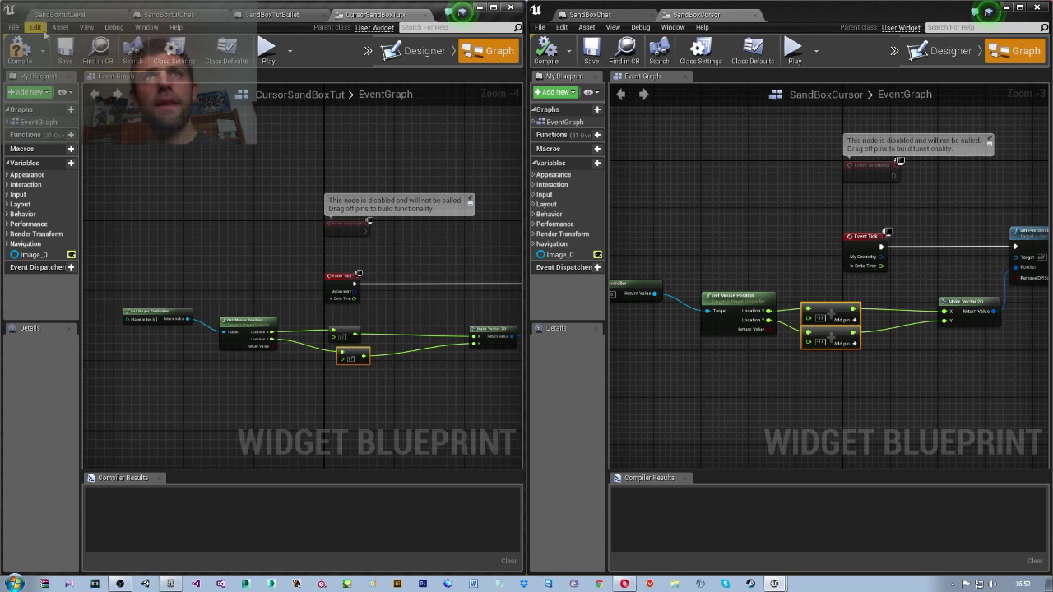
pyautogui.click(28, 61)
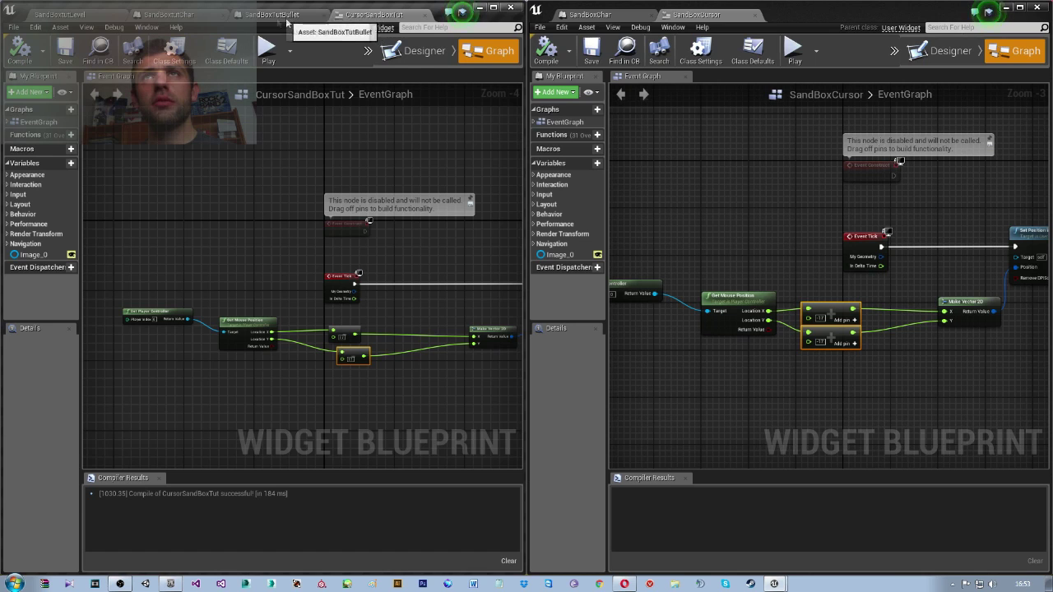
pyautogui.click(164, 13)
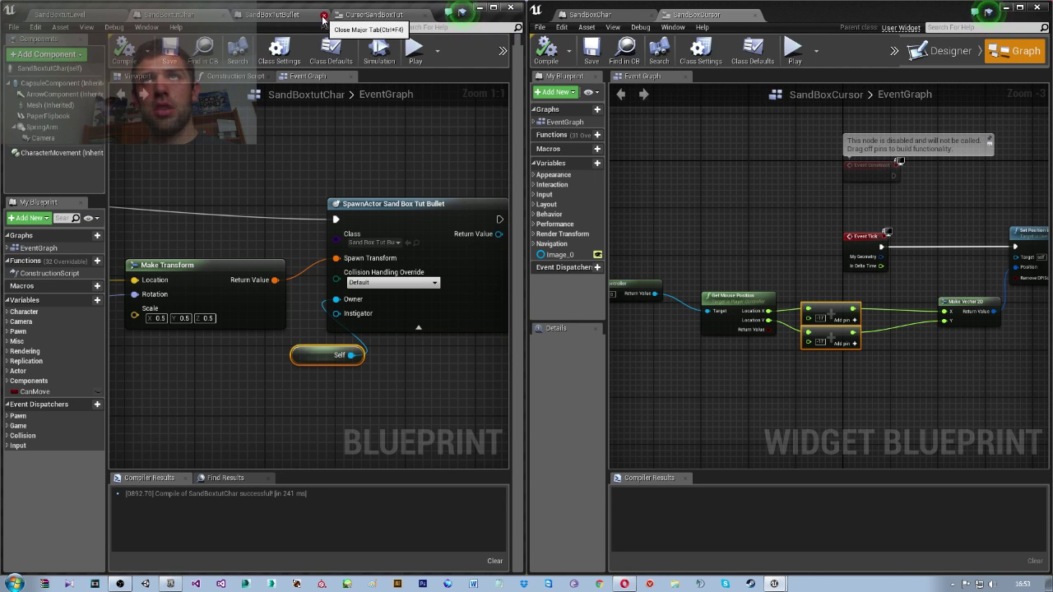
# Close the SandBoxTutBullet and CursorSandBoxTut blueprints.
pyautogui.click(323, 17)
pyautogui.click(305, 20)
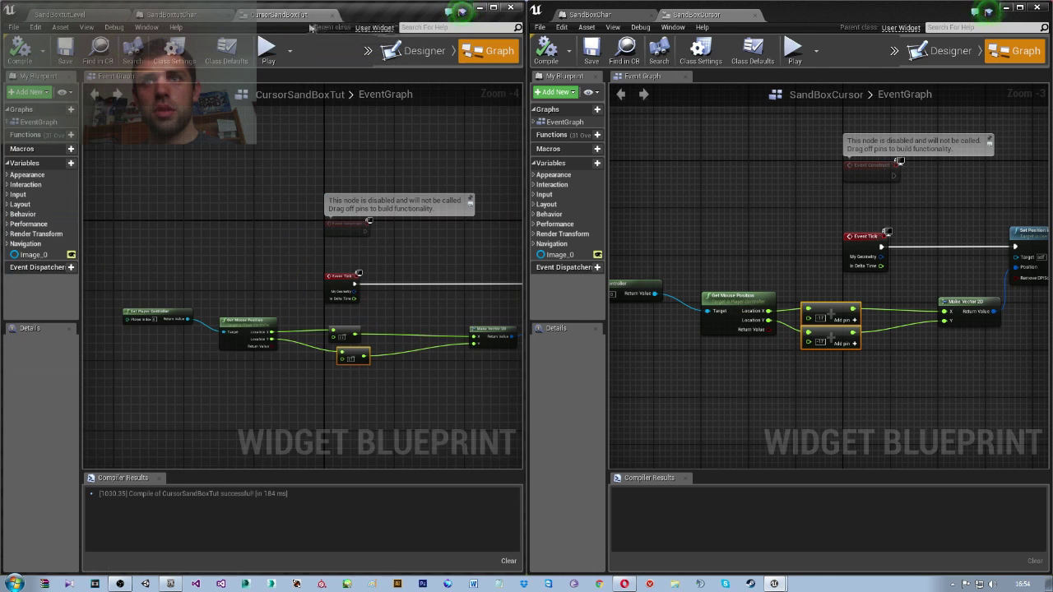
pyautogui.moveTo(337, 161)
pyautogui.mouseDown(button='right')
pyautogui.moveTo(344, 284)
pyautogui.moveTo(401, 287)
pyautogui.mouseUp(button='right')
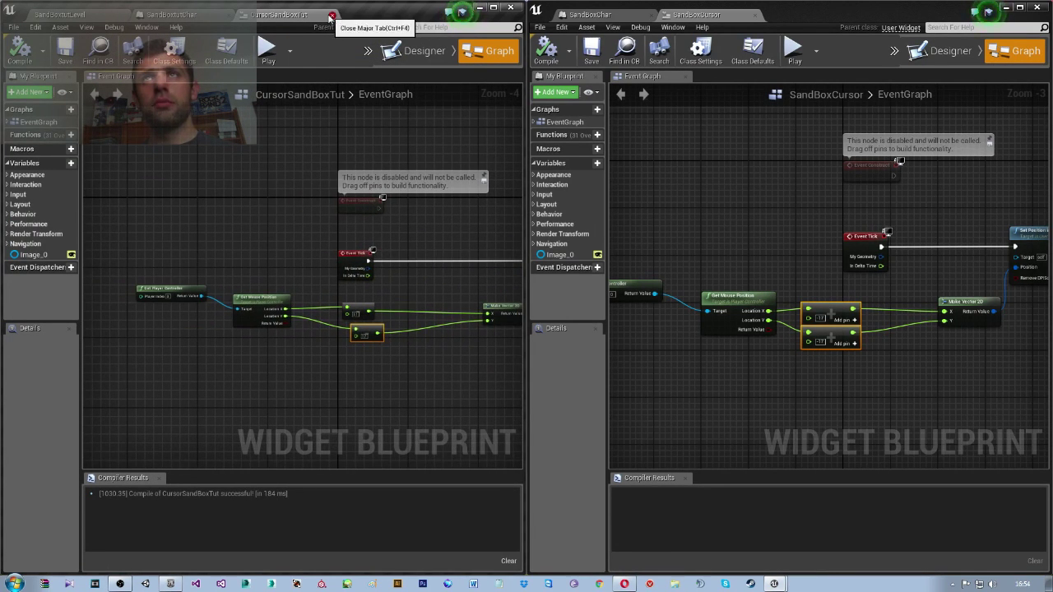
pyautogui.click(331, 16)
# Move SandBoxtutChar's Event BeginPlay node up into empty graph space.
pyautogui.moveTo(283, 270)
pyautogui.mouseDown(button='right')
pyautogui.moveTo(396, 246)
pyautogui.moveTo(367, 360)
pyautogui.mouseUp(button='right')
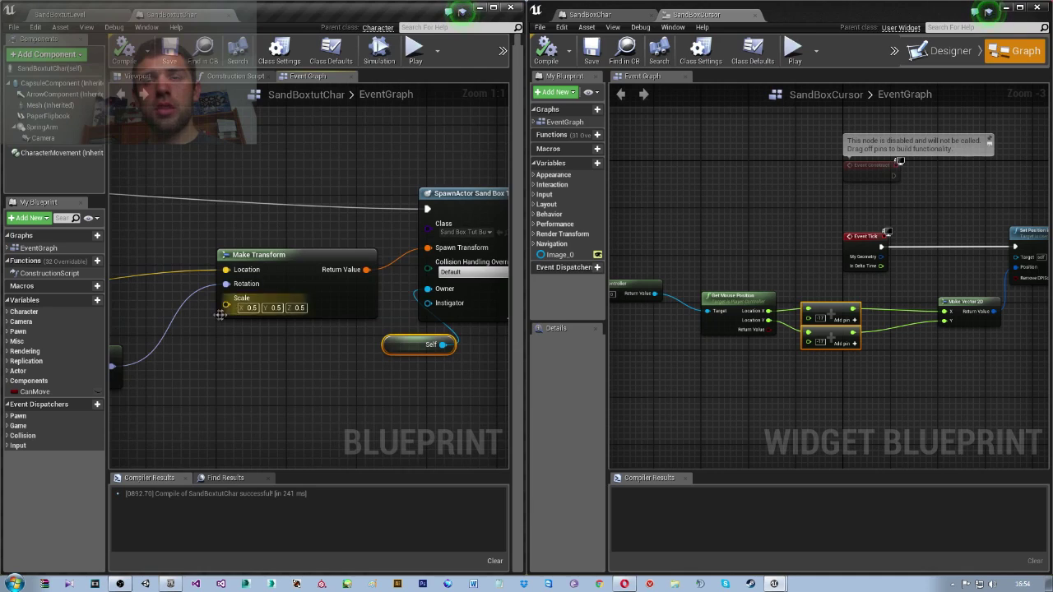
pyautogui.moveTo(220, 315)
pyautogui.mouseDown(button='right')
pyautogui.moveTo(313, 337)
pyautogui.moveTo(247, 437)
pyautogui.moveTo(329, 366)
pyautogui.mouseUp(button='right')
pyautogui.scroll(-4, 313, 333)
pyautogui.scroll(-7, 247, 437)
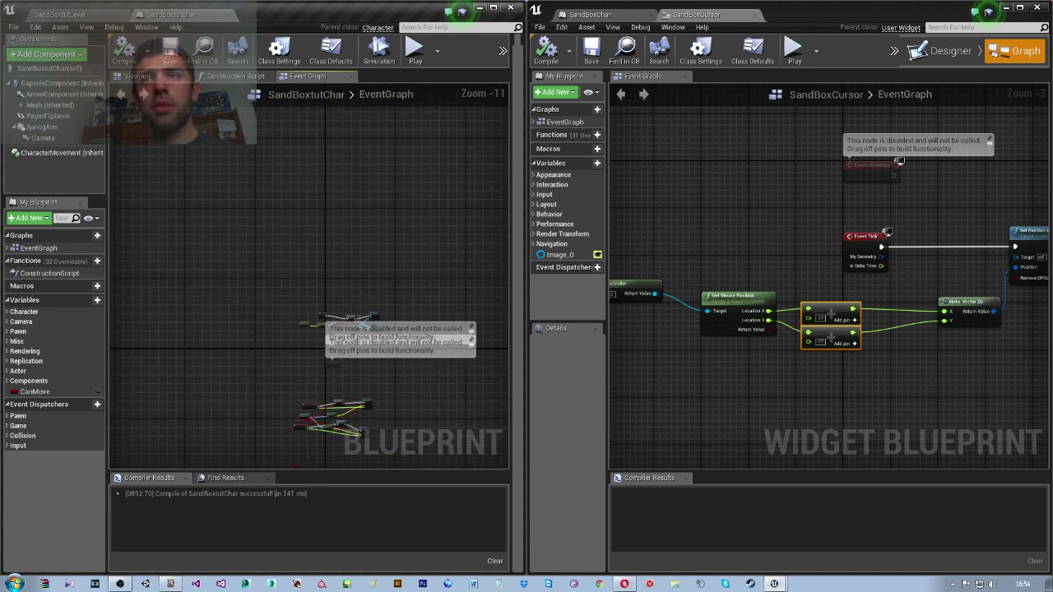
pyautogui.scroll(6, 333, 370)
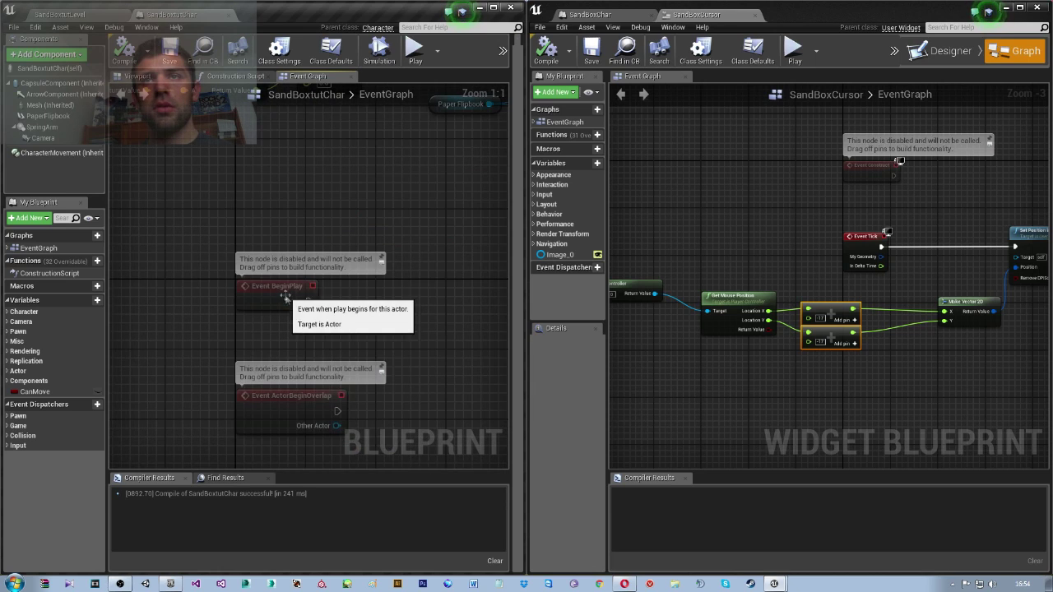
pyautogui.click(306, 327)
pyautogui.scroll(1, 306, 328)
pyautogui.moveTo(292, 383); pyautogui.dragTo(311, 414, button='right')
pyautogui.moveTo(309, 414); pyautogui.dragTo(267, 254)
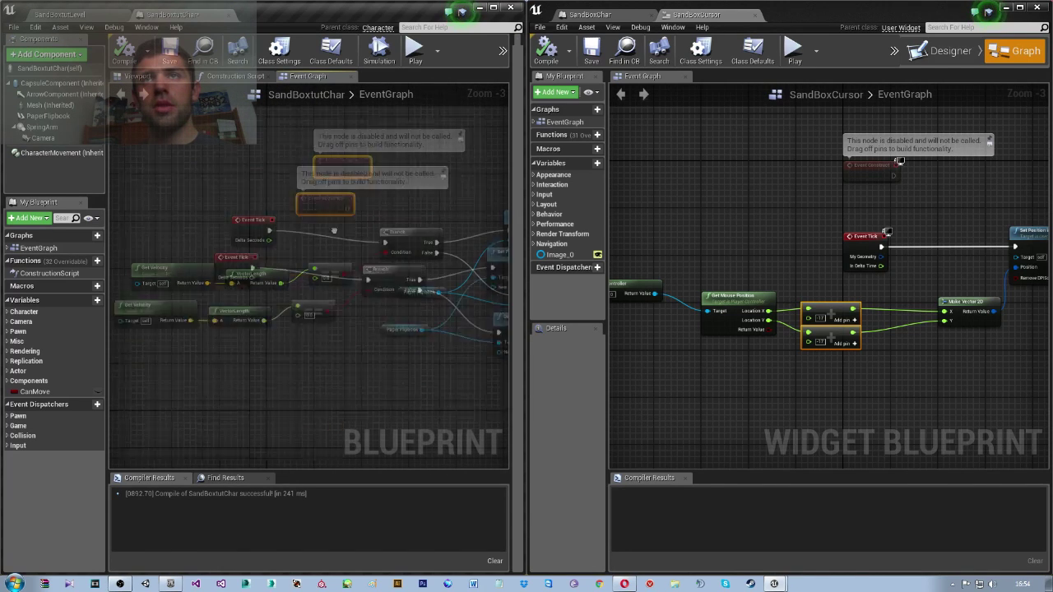
pyautogui.scroll(4, 272, 259)
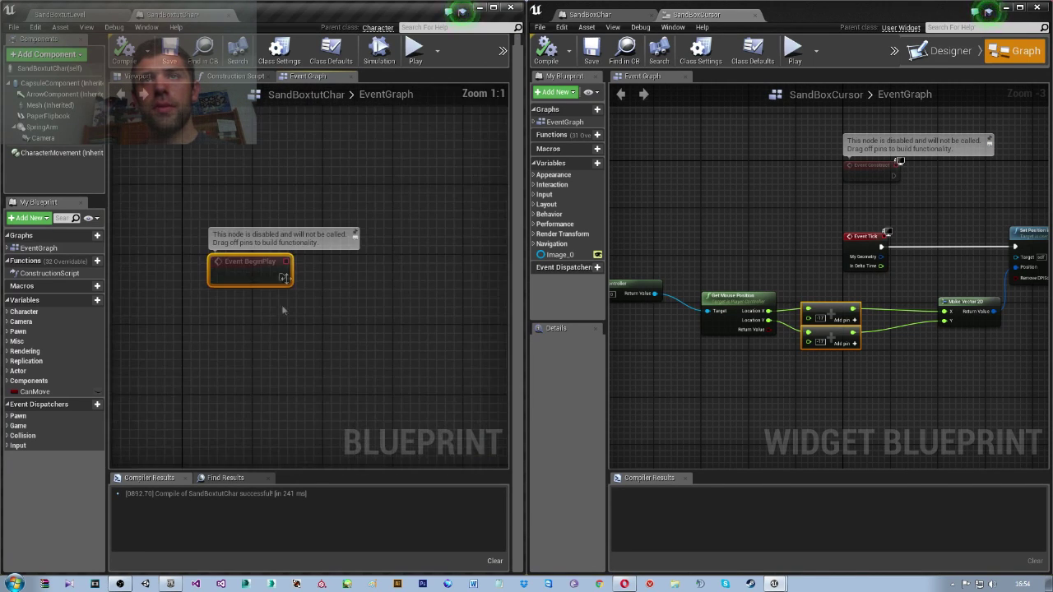
pyautogui.moveTo(283, 277); pyautogui.dragTo(398, 291)
pyautogui.click(283, 352)
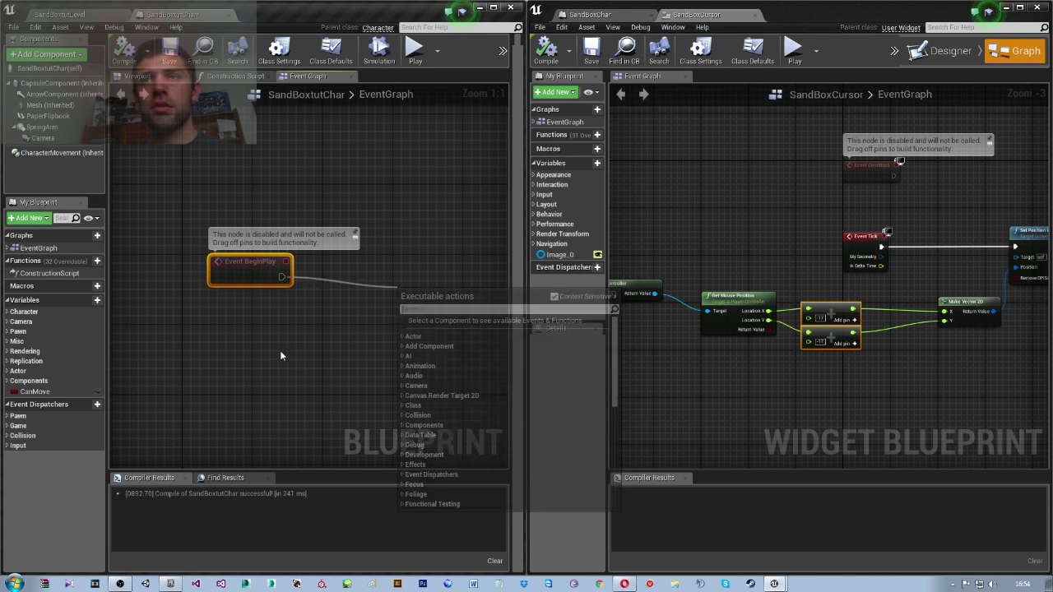
pyautogui.scroll(-1, 794, 279)
pyautogui.scroll(-2, 794, 279)
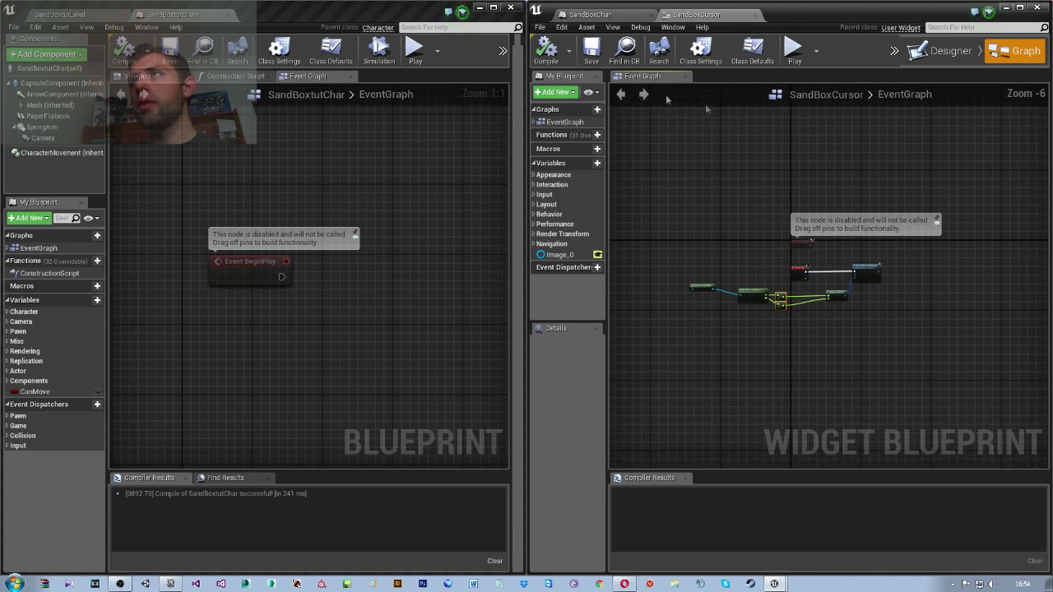
# Bring up SandBoxChar's graph and pan to its BeginPlay Sand Box Cursor widget chain.
pyautogui.click(590, 14)
pyautogui.scroll(1, 818, 359)
pyautogui.scroll(1, 818, 360)
pyautogui.scroll(1, 819, 359)
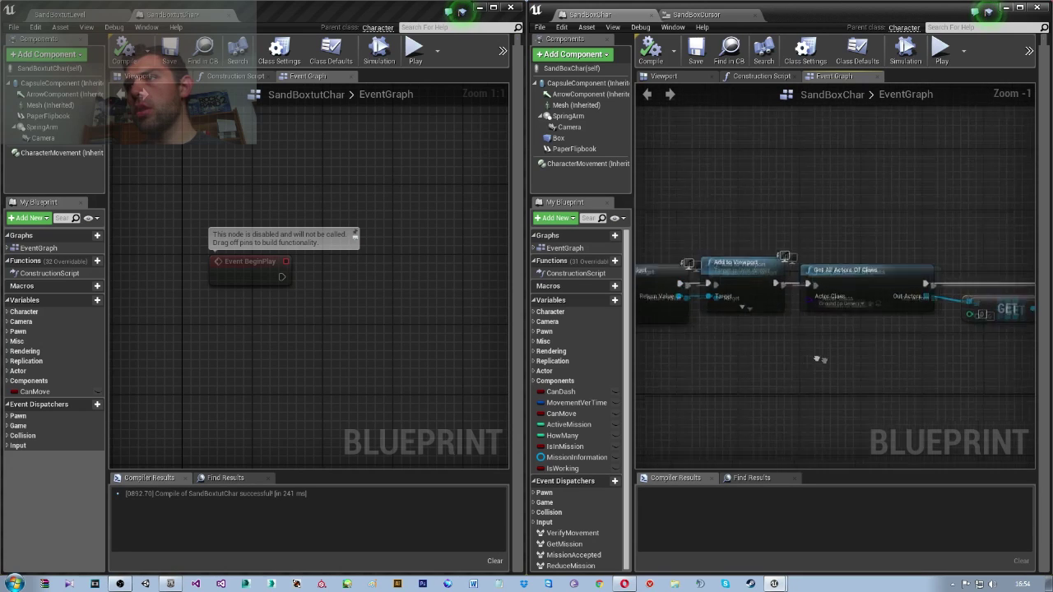
pyautogui.moveTo(818, 360)
pyautogui.mouseDown(button='right')
pyautogui.moveTo(664, 357)
pyautogui.moveTo(794, 348)
pyautogui.mouseUp(button='right')
pyautogui.moveTo(793, 230); pyautogui.dragTo(1020, 305)
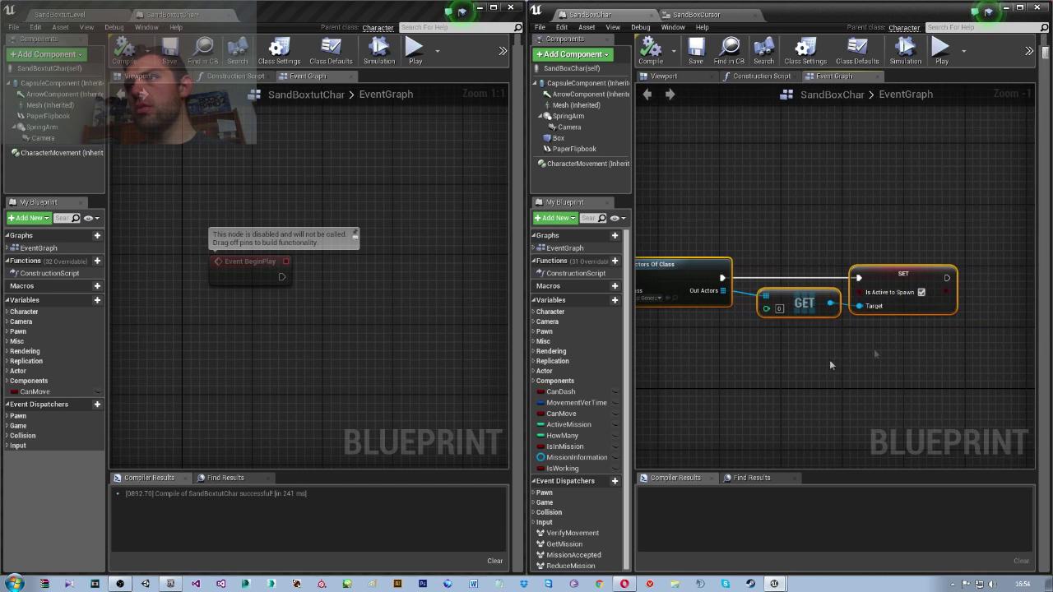
pyautogui.moveTo(882, 333); pyautogui.dragTo(917, 361, button='right')
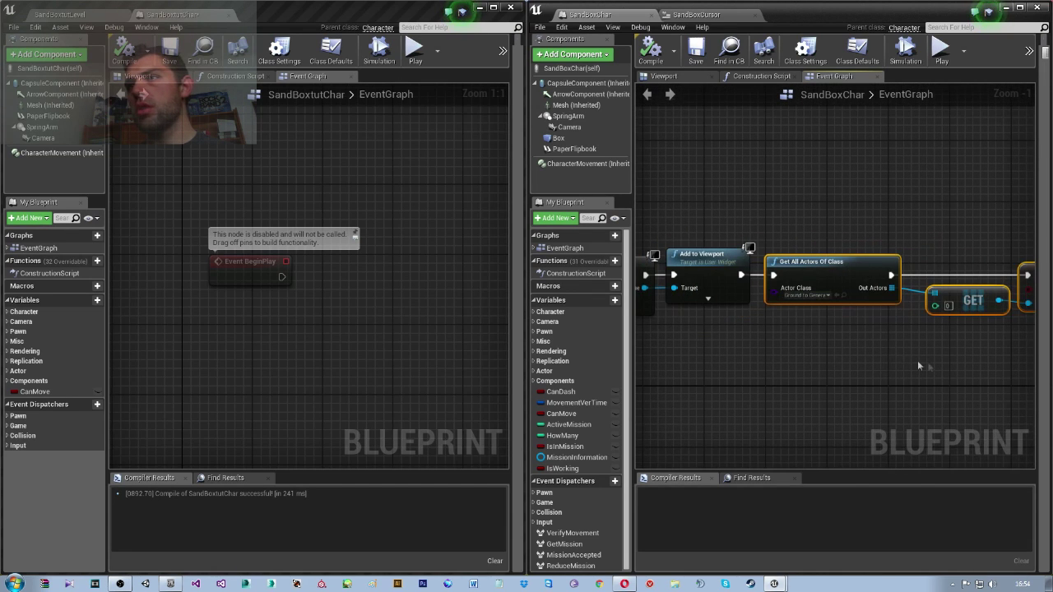
pyautogui.moveTo(697, 372); pyautogui.dragTo(864, 357, button='right')
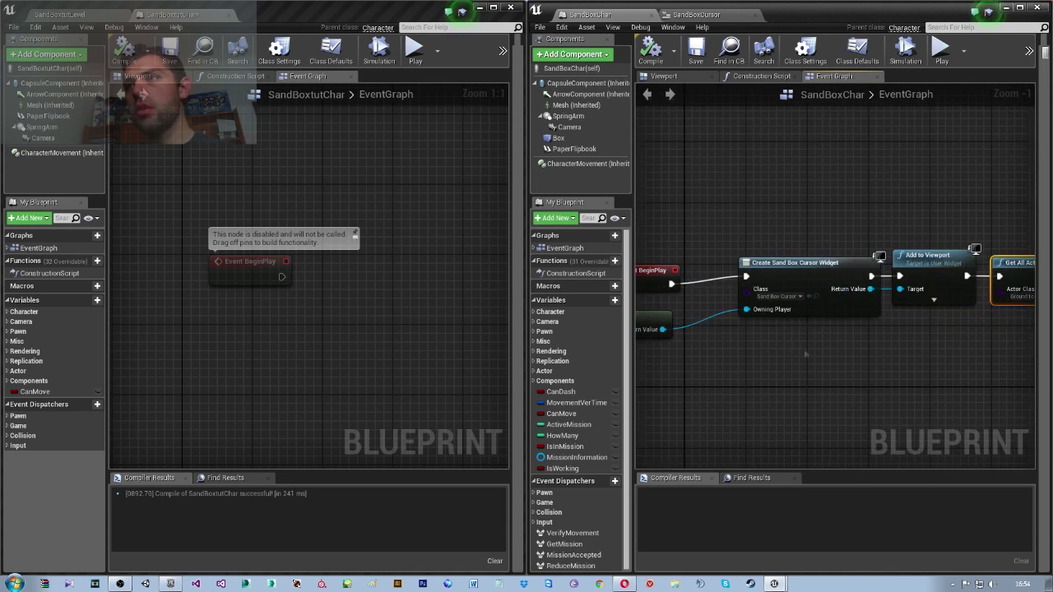
# Add Get Player Controller feeding a Create Widget node triggered by Event BeginPlay.
pyautogui.rightClick(236, 323)
pyautogui.write('get pla')
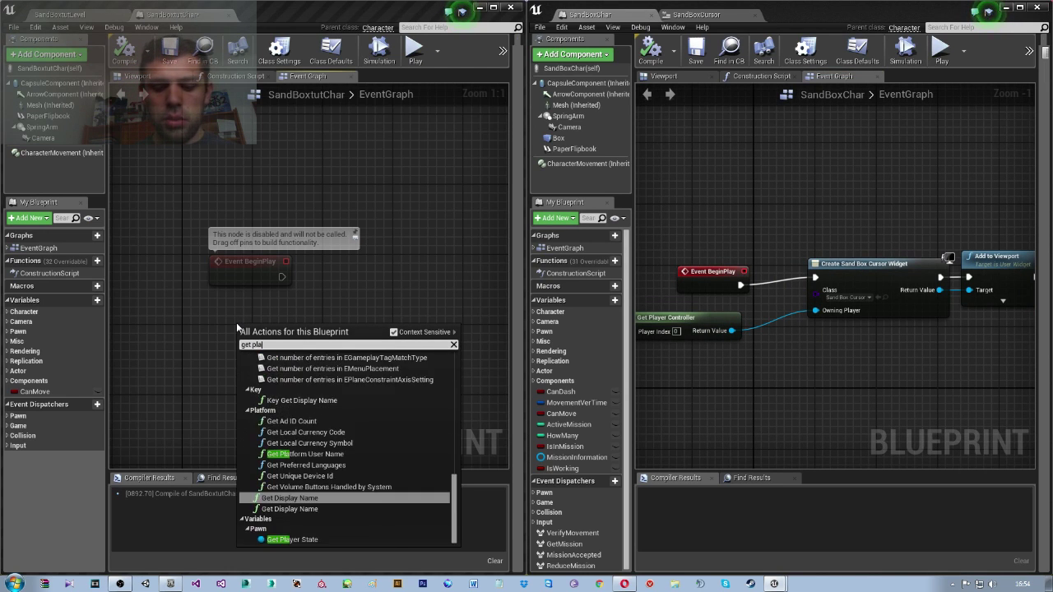
pyautogui.write('yer contro')
pyautogui.press('Return')
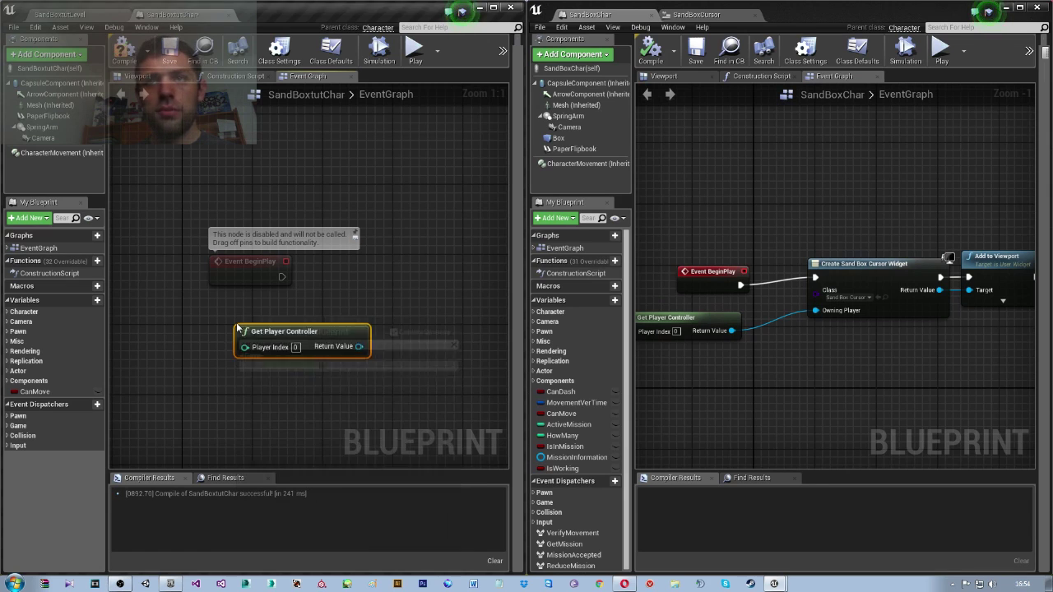
pyautogui.moveTo(292, 348); pyautogui.dragTo(195, 347)
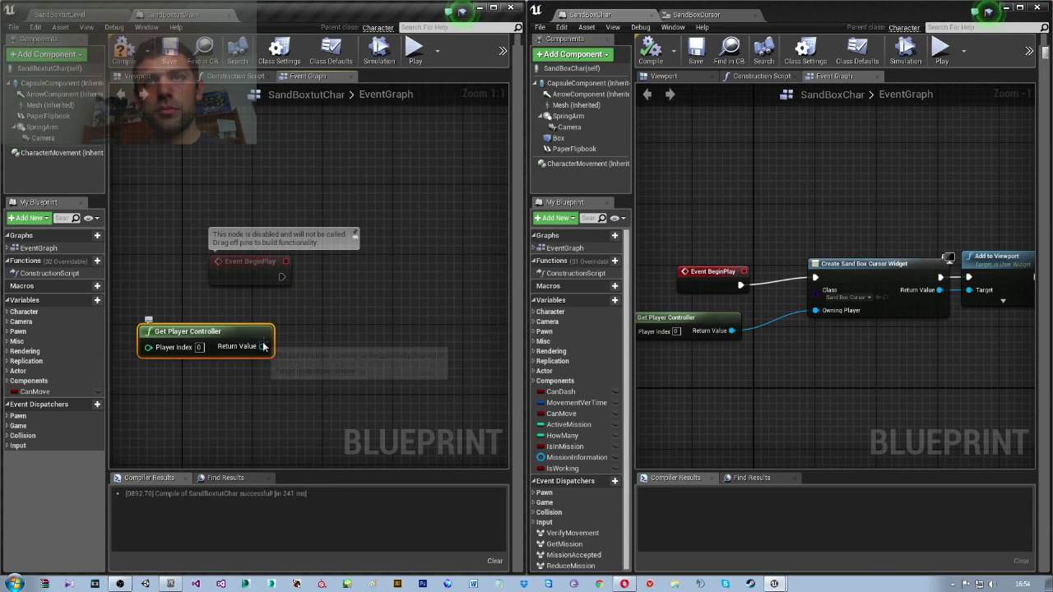
pyautogui.moveTo(262, 346)
pyautogui.mouseDown()
pyautogui.moveTo(311, 343)
pyautogui.moveTo(313, 326)
pyautogui.mouseUp()
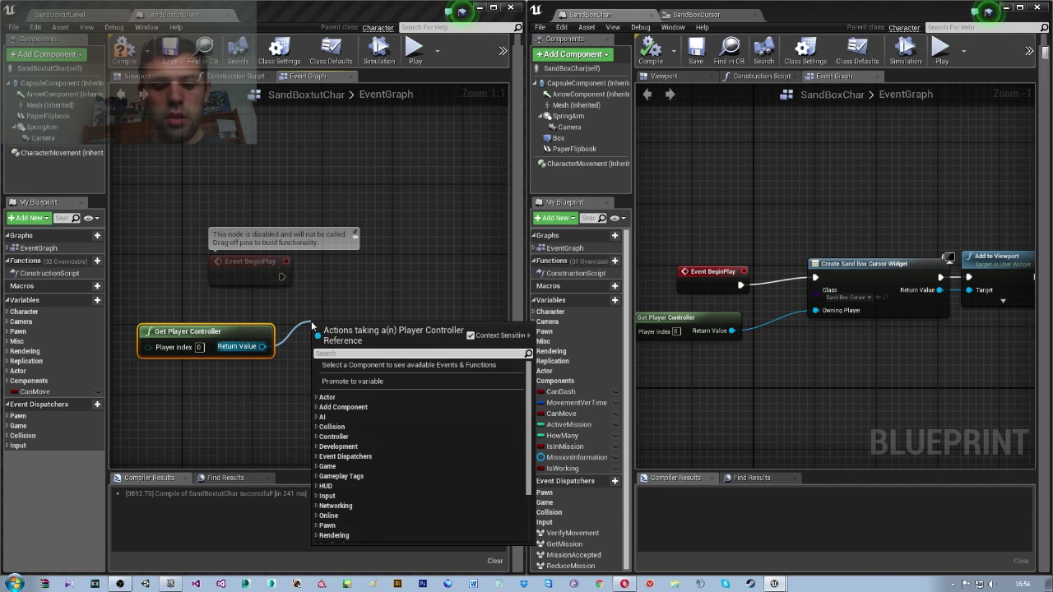
pyautogui.write('create wi')
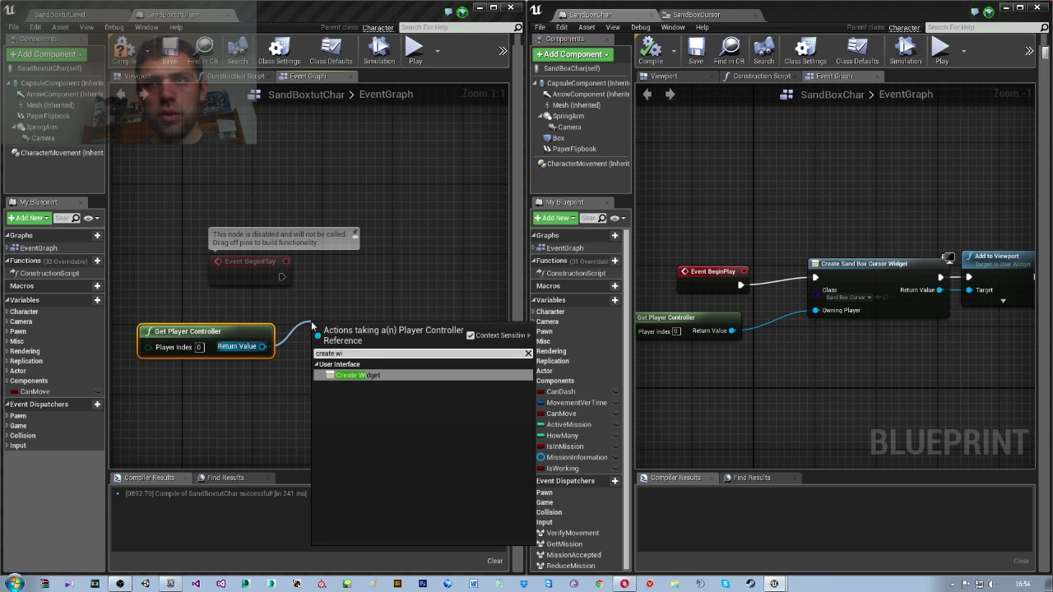
pyautogui.press('Return')
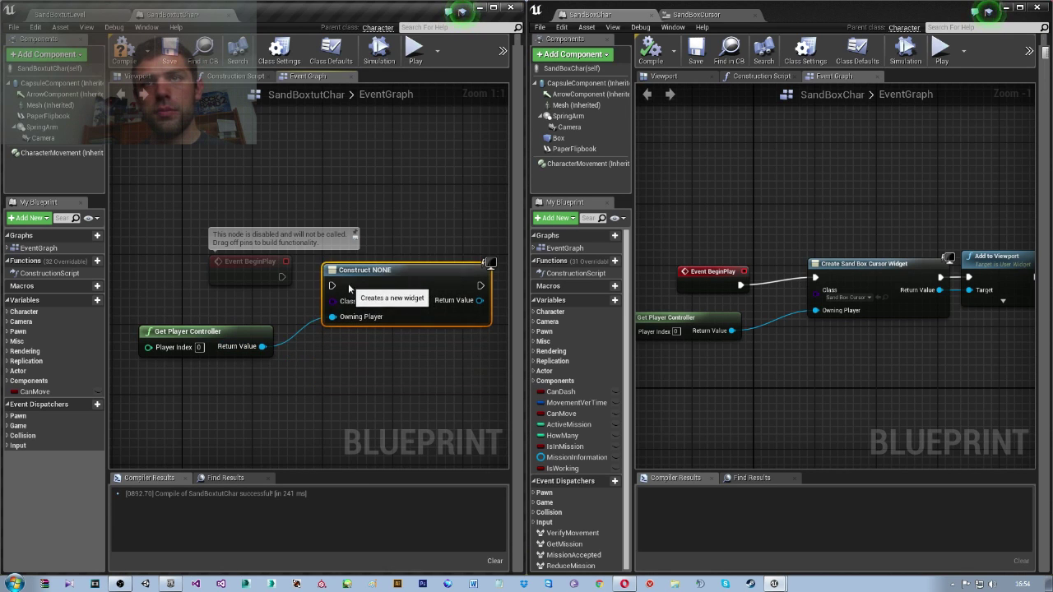
pyautogui.moveTo(288, 279); pyautogui.dragTo(331, 285)
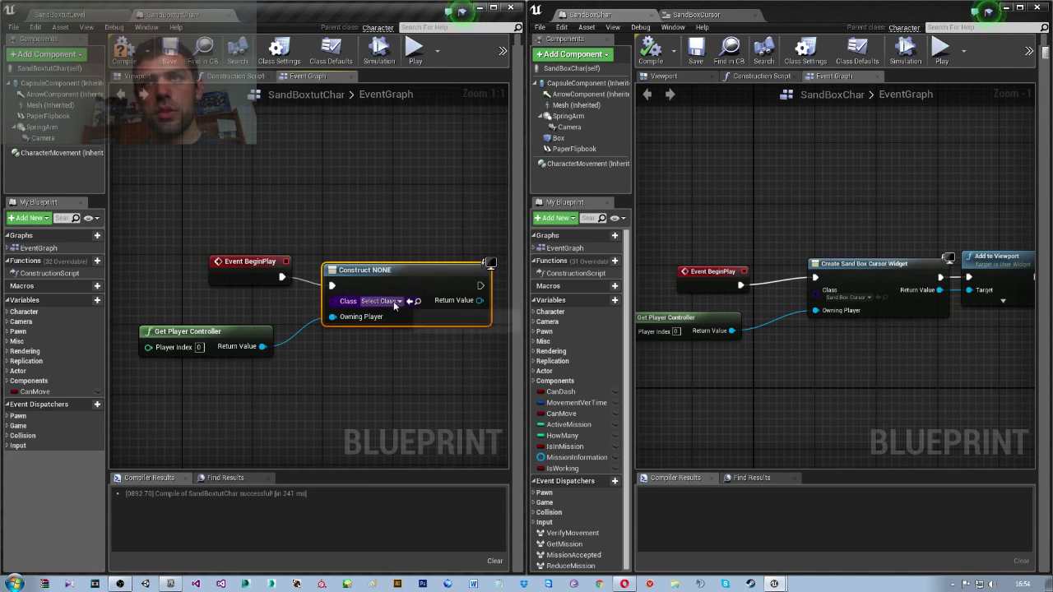
# Set the Create Widget class to CursorSandBoxTut.
pyautogui.click(380, 301)
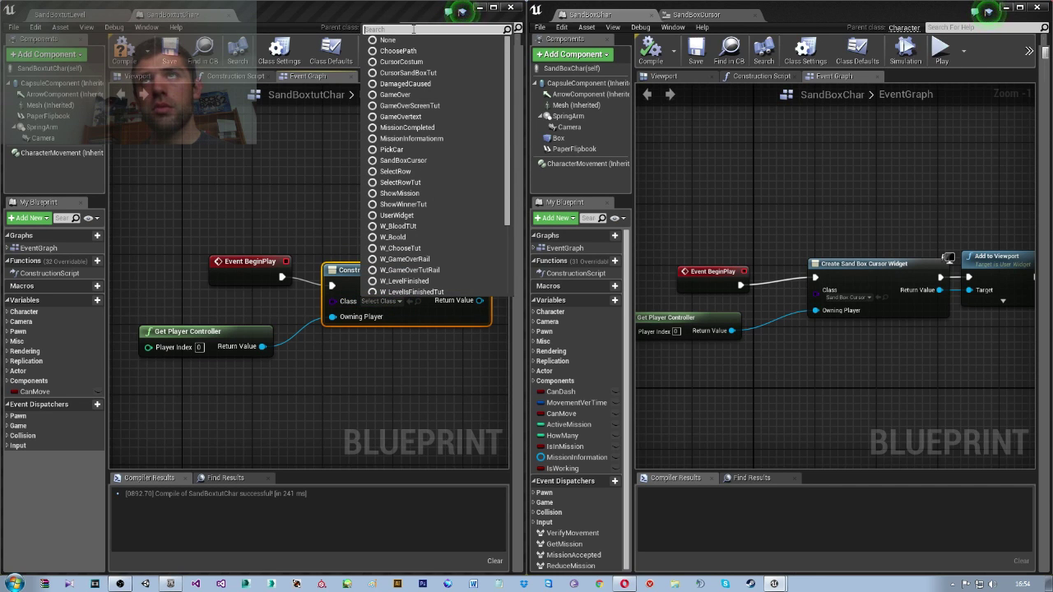
pyautogui.write('sand')
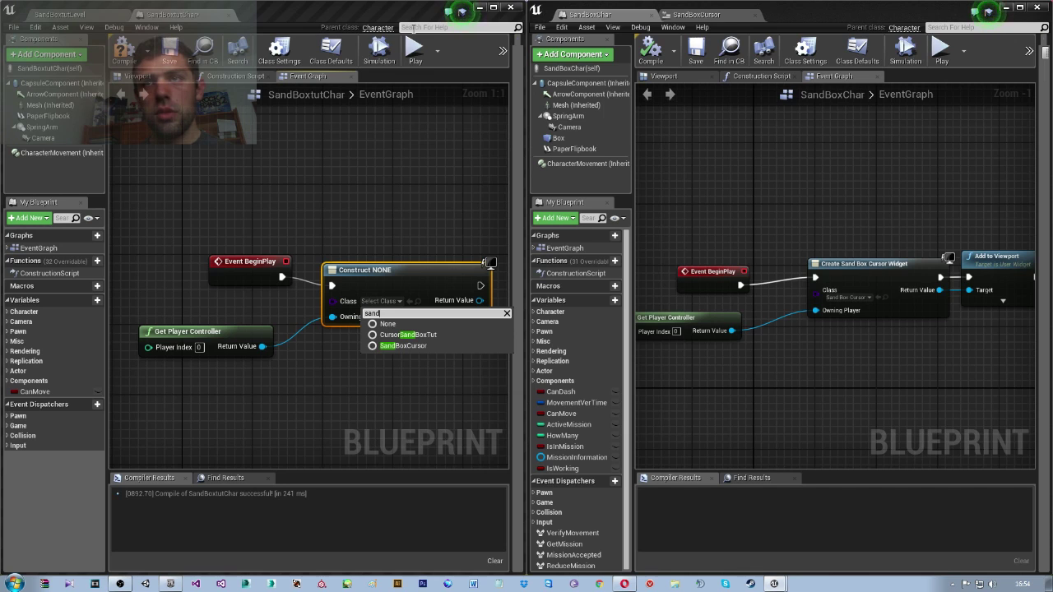
pyautogui.click(407, 335)
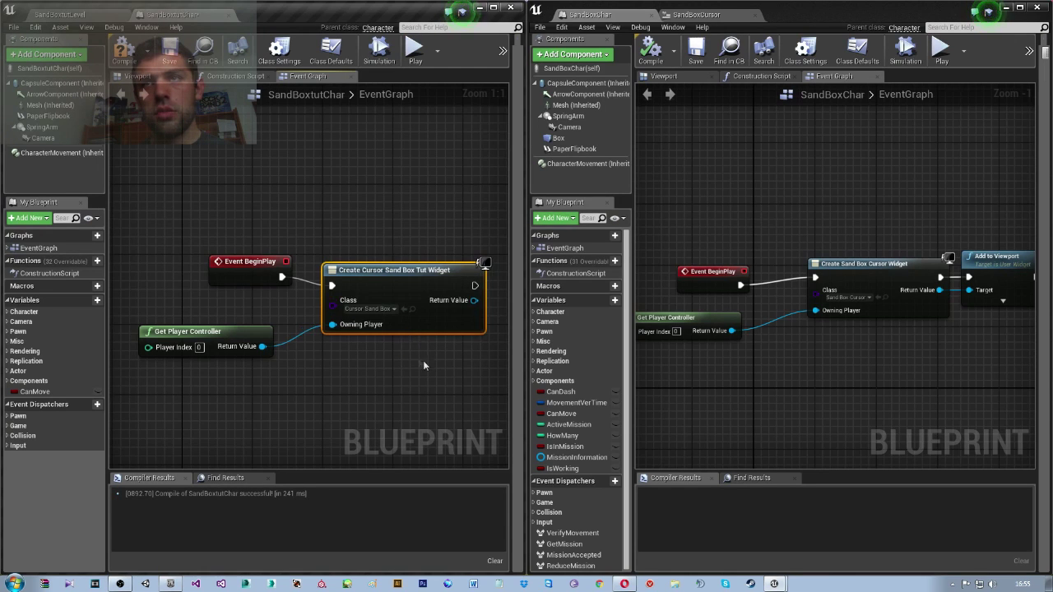
pyautogui.moveTo(395, 285); pyautogui.dragTo(377, 268)
pyautogui.moveTo(437, 363); pyautogui.dragTo(306, 380, button='right')
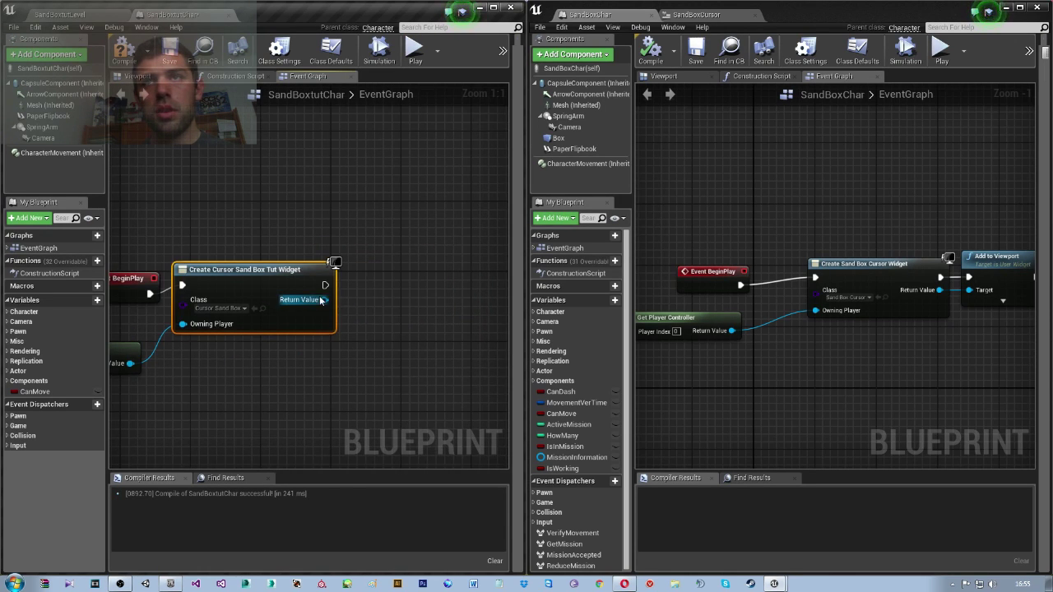
# Add the created widget to the viewport with Add to Viewport and compile SandBoxtutChar.
pyautogui.moveTo(321, 301); pyautogui.dragTo(386, 324)
pyautogui.write('add')
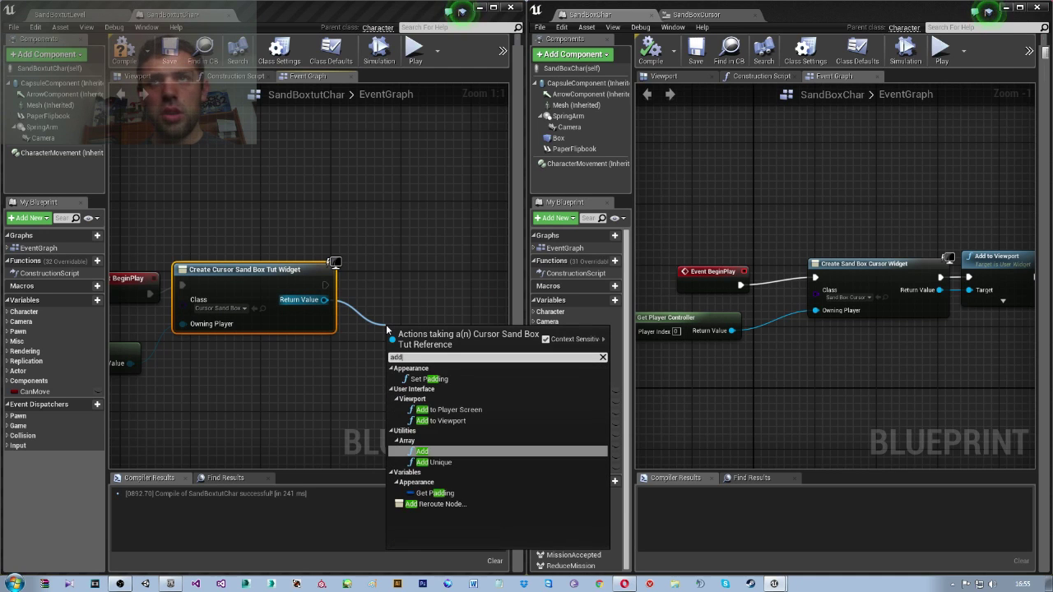
pyautogui.write(' to')
pyautogui.press('Up')
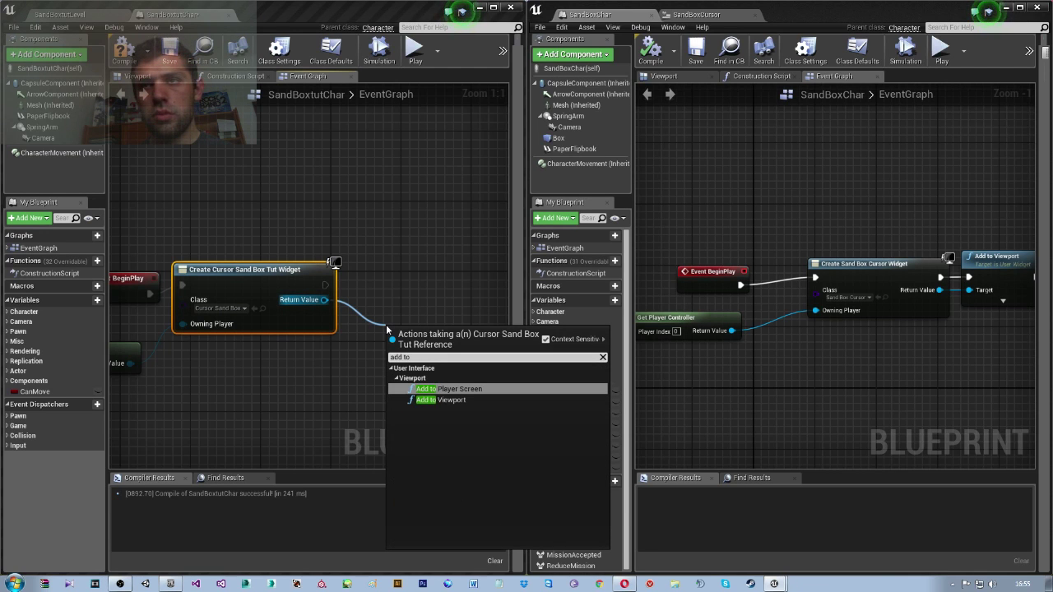
pyautogui.press('Down')
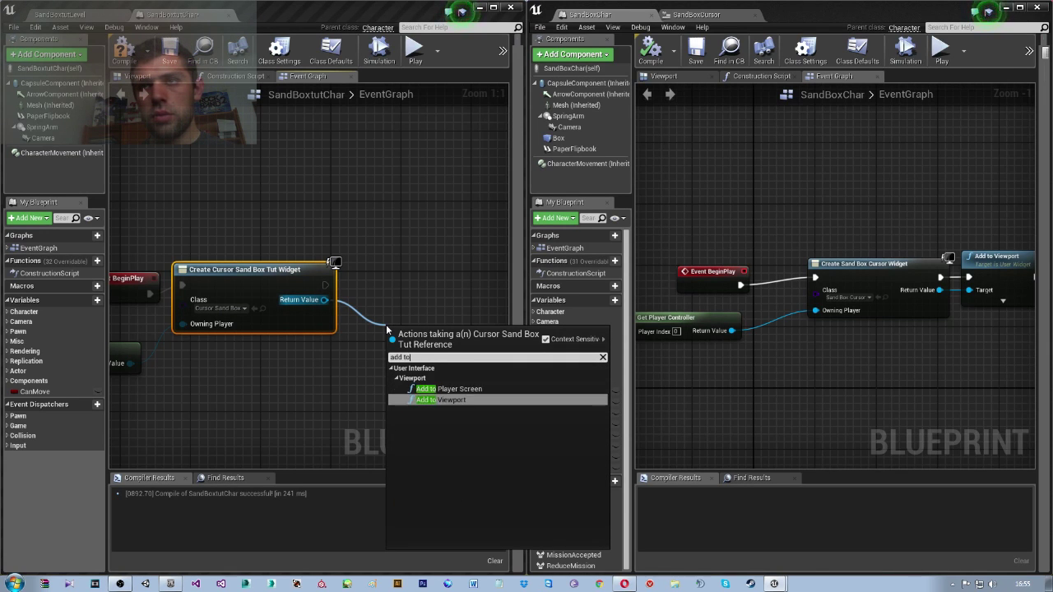
pyautogui.press('Return')
pyautogui.moveTo(408, 331); pyautogui.dragTo(401, 270)
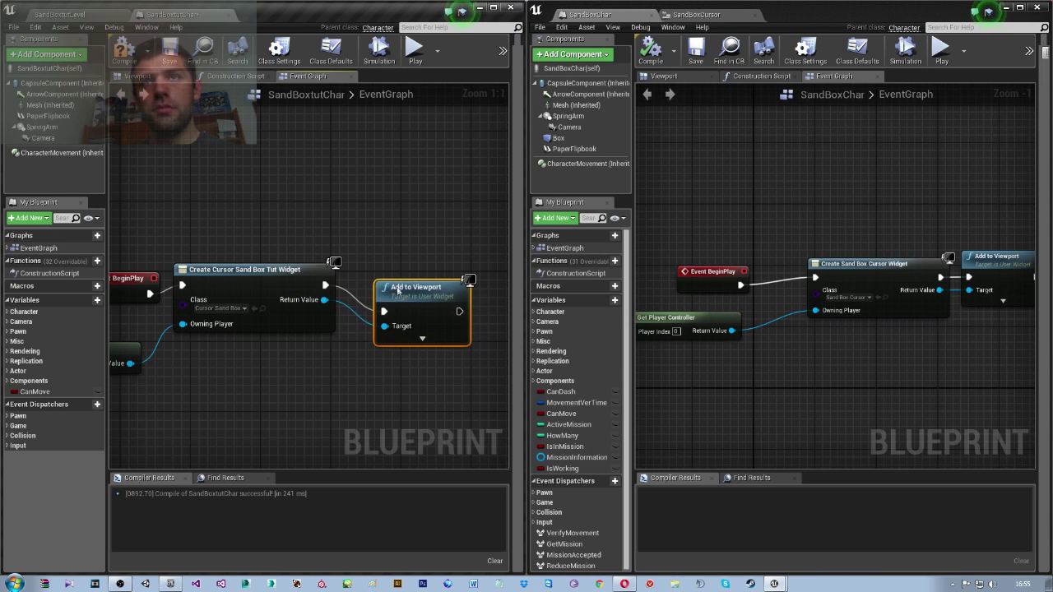
pyautogui.moveTo(277, 270); pyautogui.dragTo(286, 288)
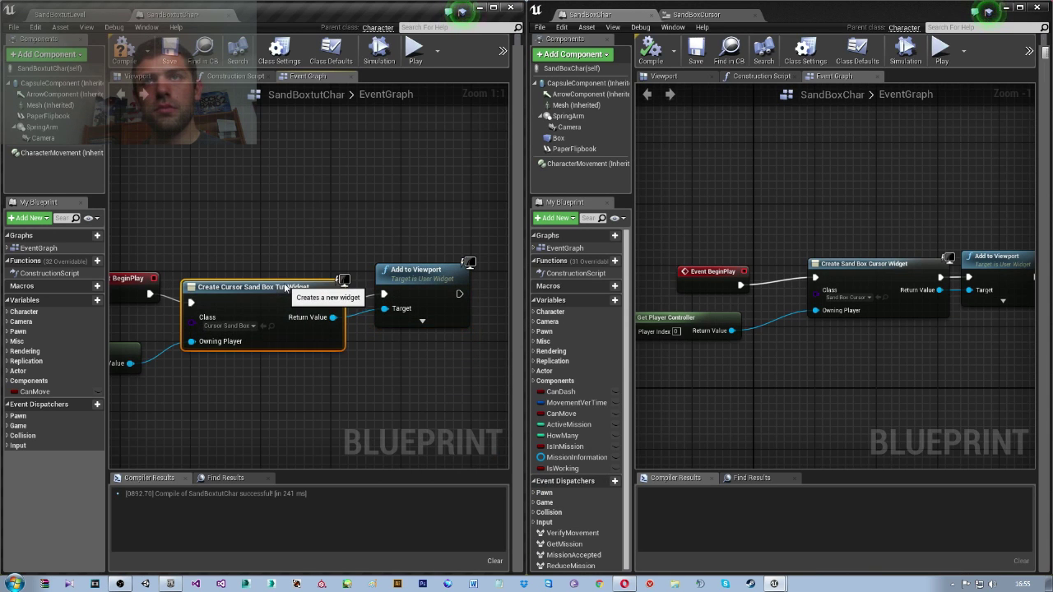
pyautogui.click(136, 46)
pyautogui.scroll(-3, 292, 229)
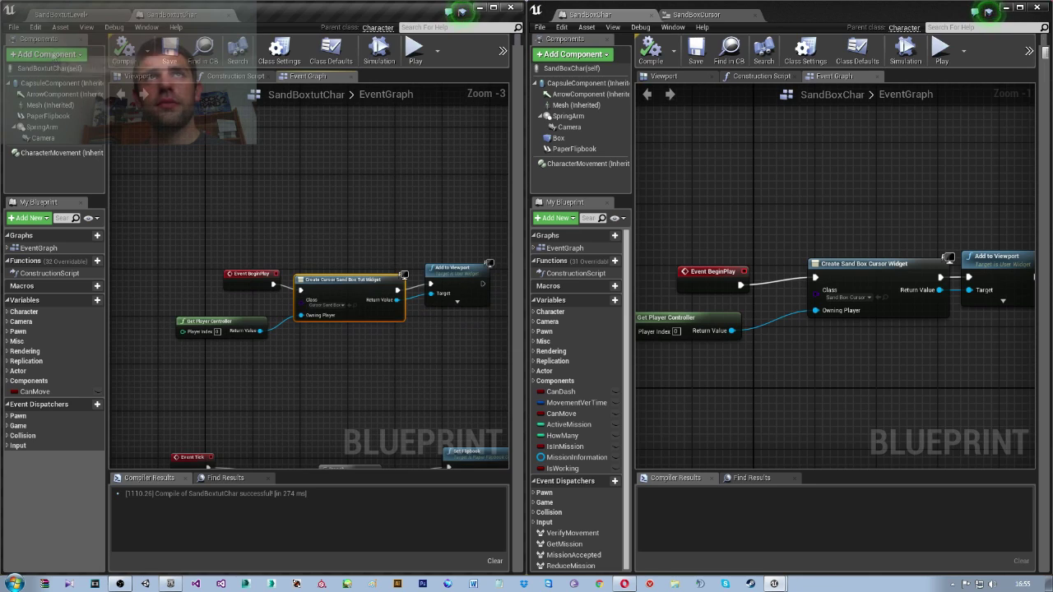
pyautogui.click(67, 14)
# Play the level to test the cursor widget, then stop and return to SandBoxtutChar's graph.
pyautogui.click(418, 50)
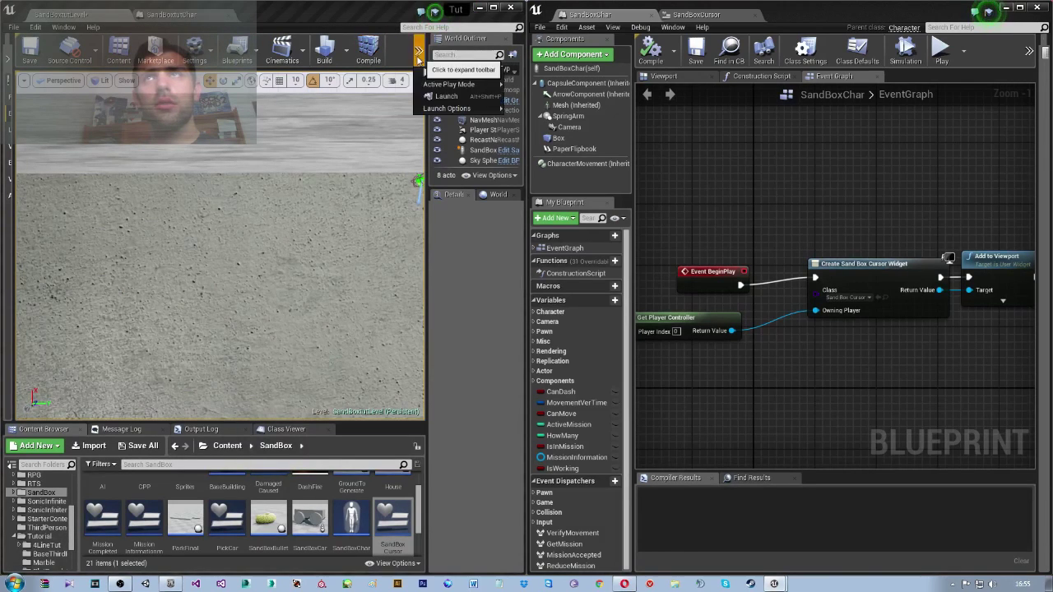
pyautogui.click(448, 84)
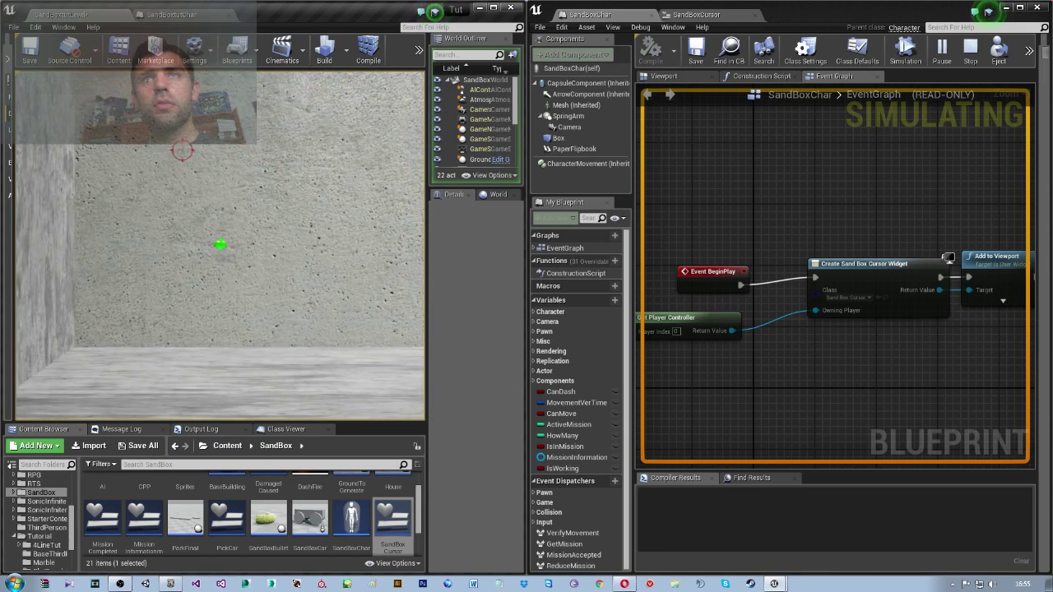
pyautogui.press('Escape')
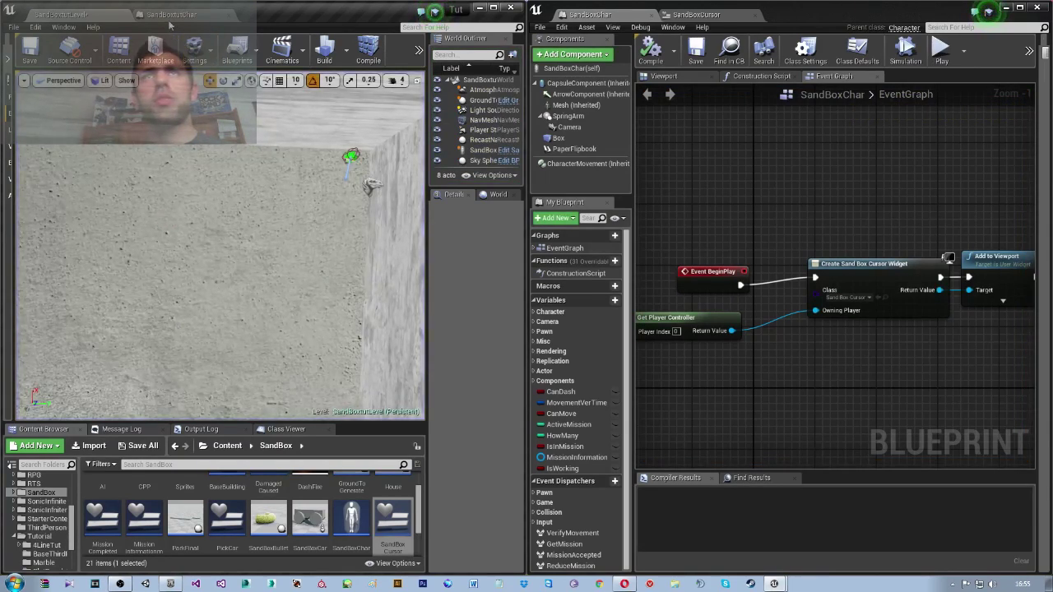
pyautogui.click(170, 14)
# Create a Make Rotator node off Make Transform's Rotation input.
pyautogui.scroll(-2, 280, 313)
pyautogui.scroll(-2, 272, 304)
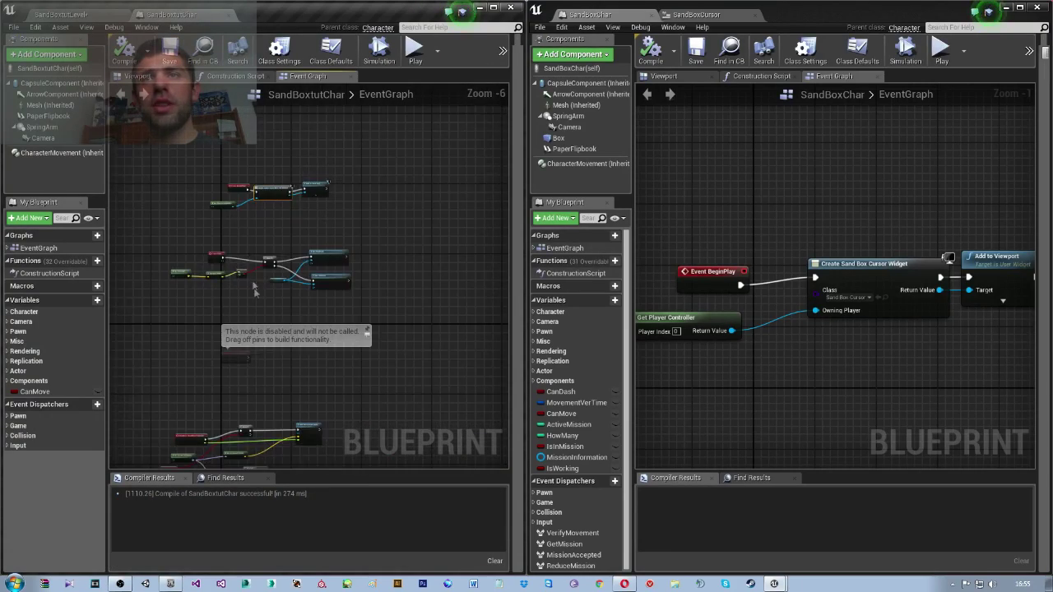
pyautogui.scroll(-2, 244, 321)
pyautogui.scroll(2, 228, 360)
pyautogui.scroll(3, 326, 275)
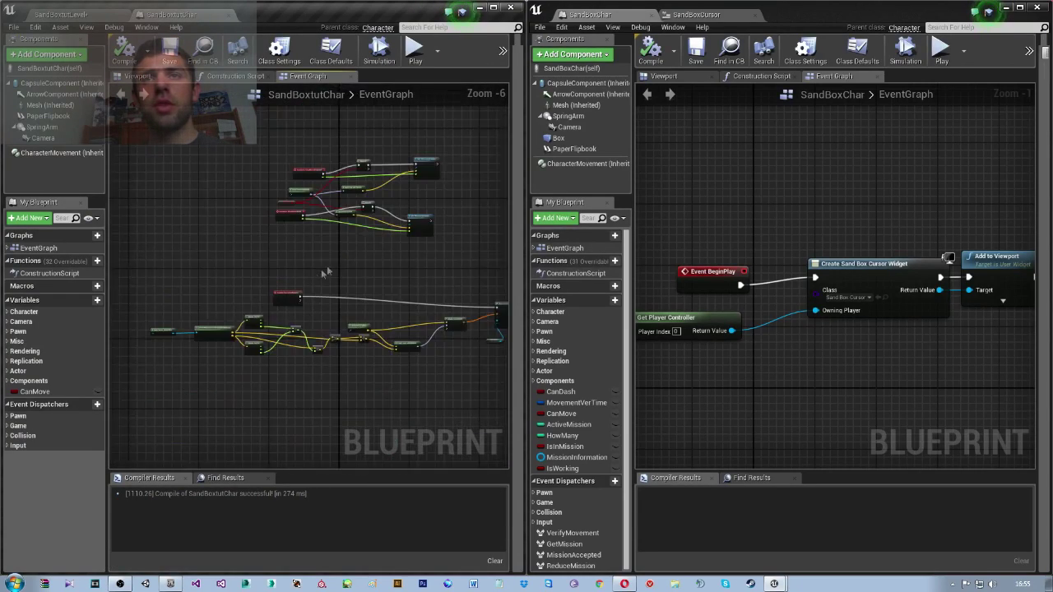
pyautogui.scroll(4, 335, 343)
pyautogui.moveTo(335, 343); pyautogui.dragTo(211, 342, button='right')
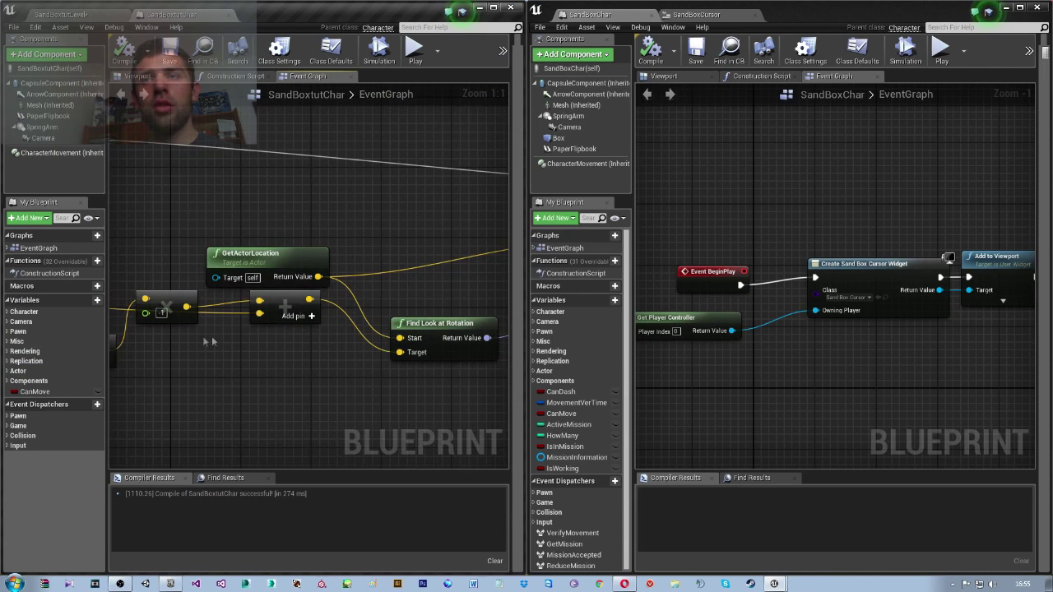
pyautogui.scroll(-2, 342, 344)
pyautogui.scroll(-2, 329, 283)
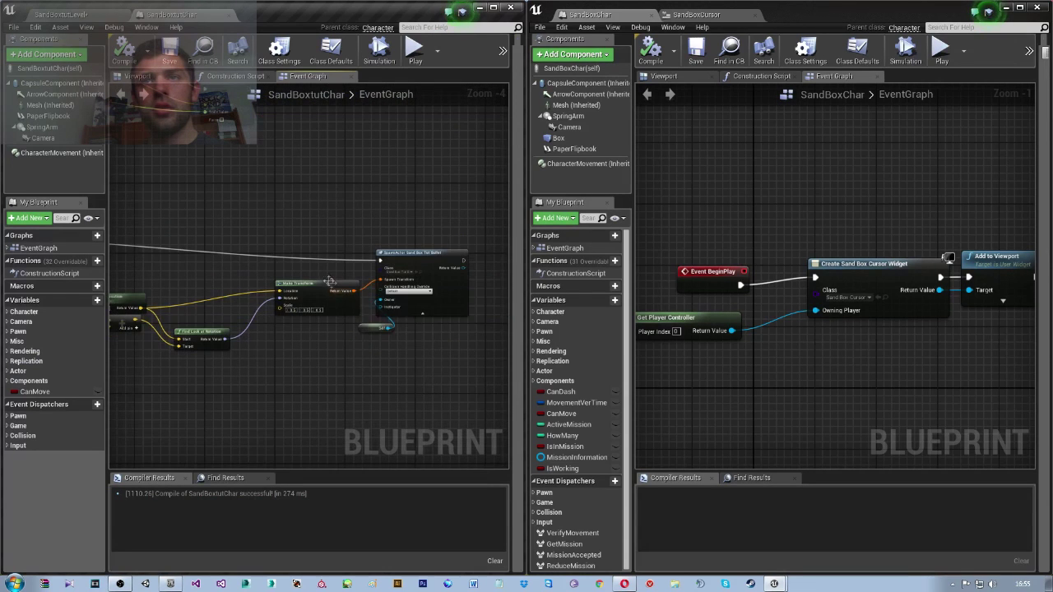
pyautogui.moveTo(298, 247); pyautogui.dragTo(460, 249, button='right')
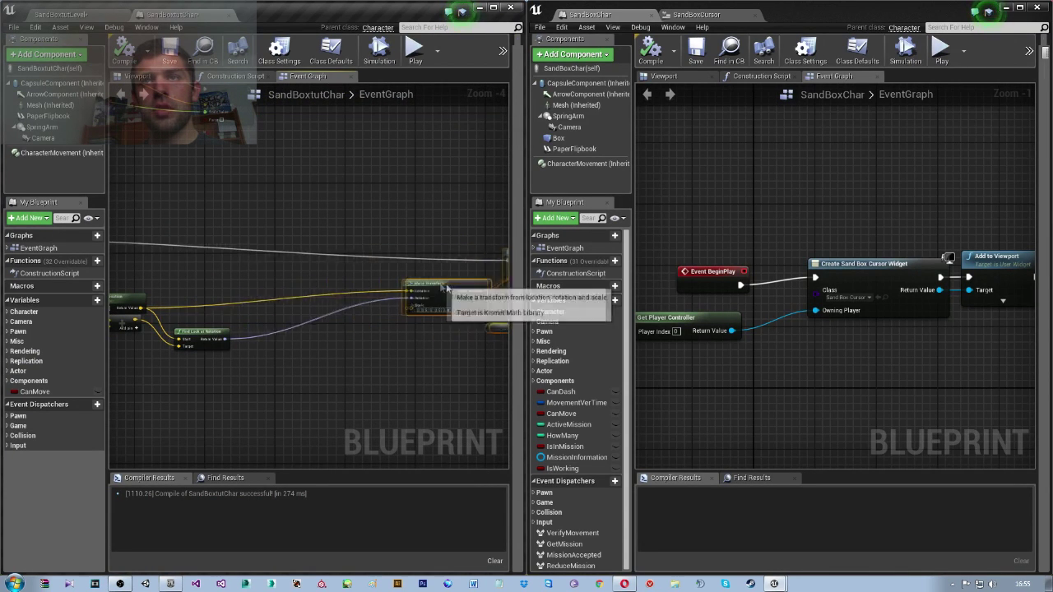
pyautogui.scroll(3, 315, 330)
pyautogui.moveTo(315, 330); pyautogui.dragTo(236, 331, button='right')
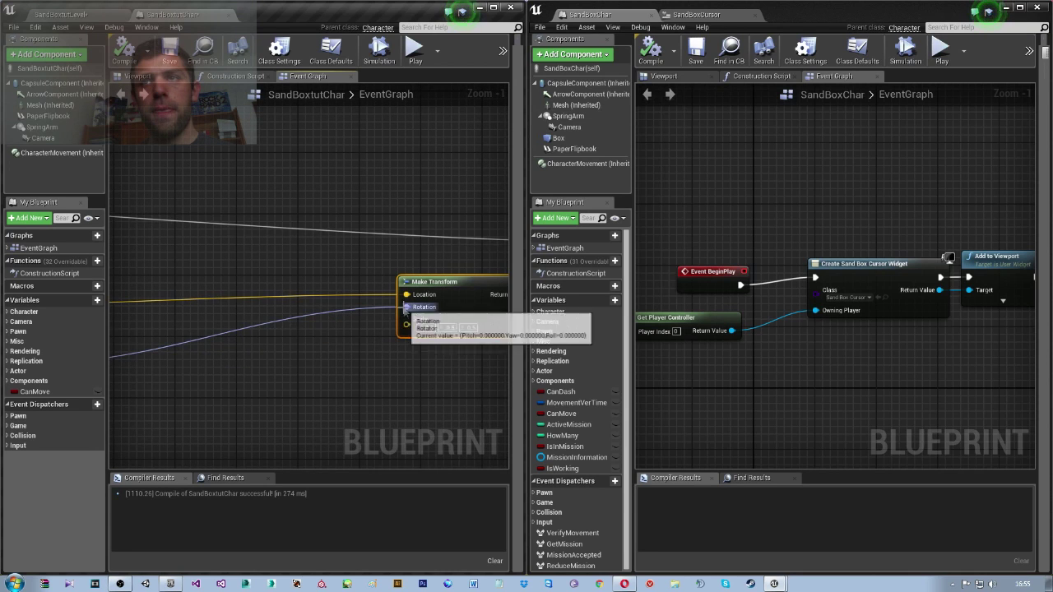
pyautogui.moveTo(407, 307); pyautogui.dragTo(320, 327)
pyautogui.write('make')
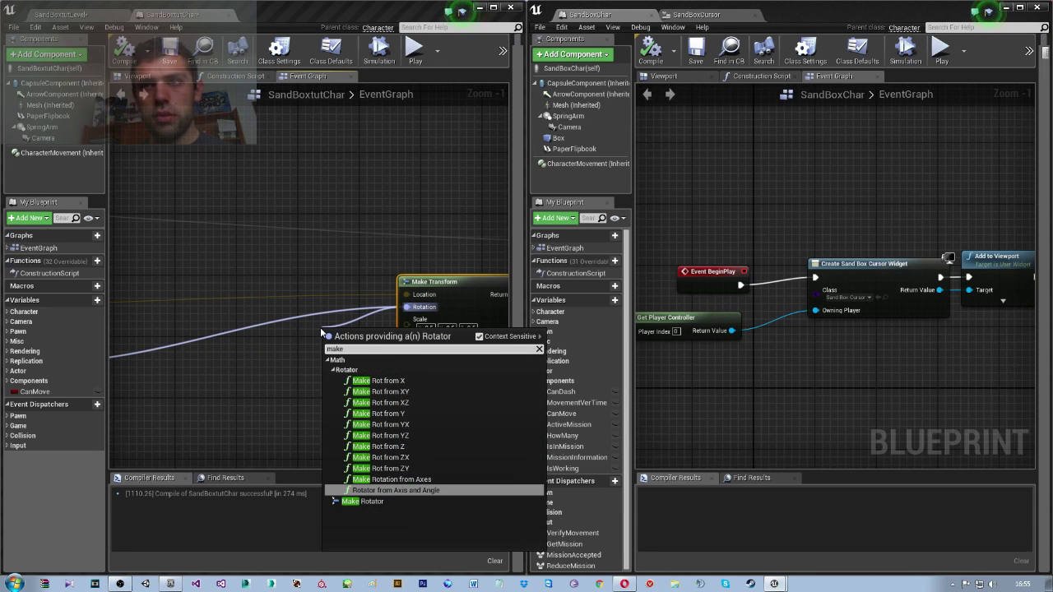
pyautogui.press('Down')
pyautogui.press('Return')
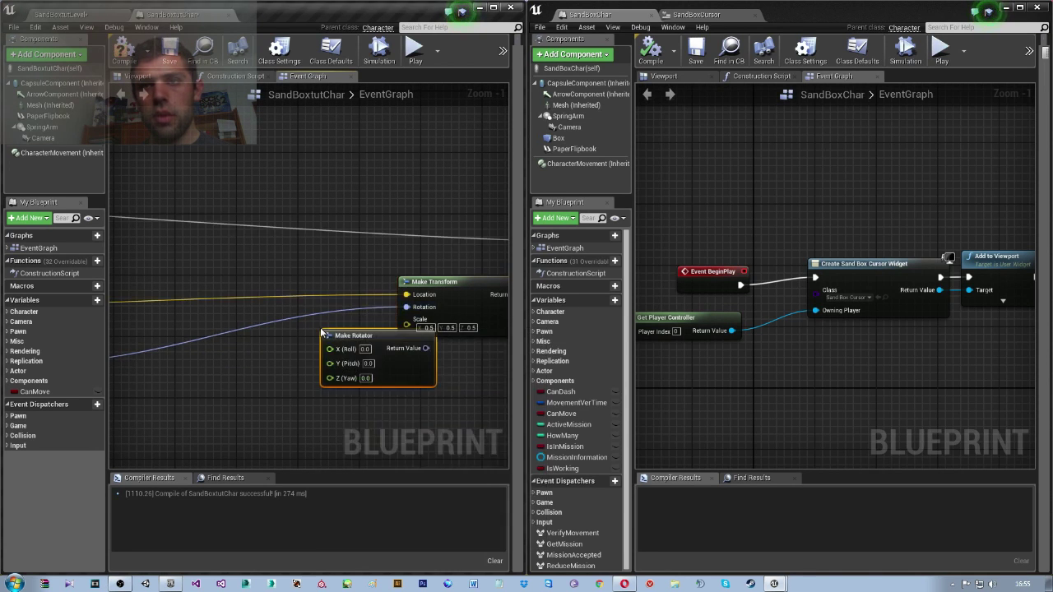
# Break Find Look at Rotation's result and wire its Yaw into Make Rotator's Z (Yaw).
pyautogui.moveTo(339, 335); pyautogui.dragTo(507, 336, button='right')
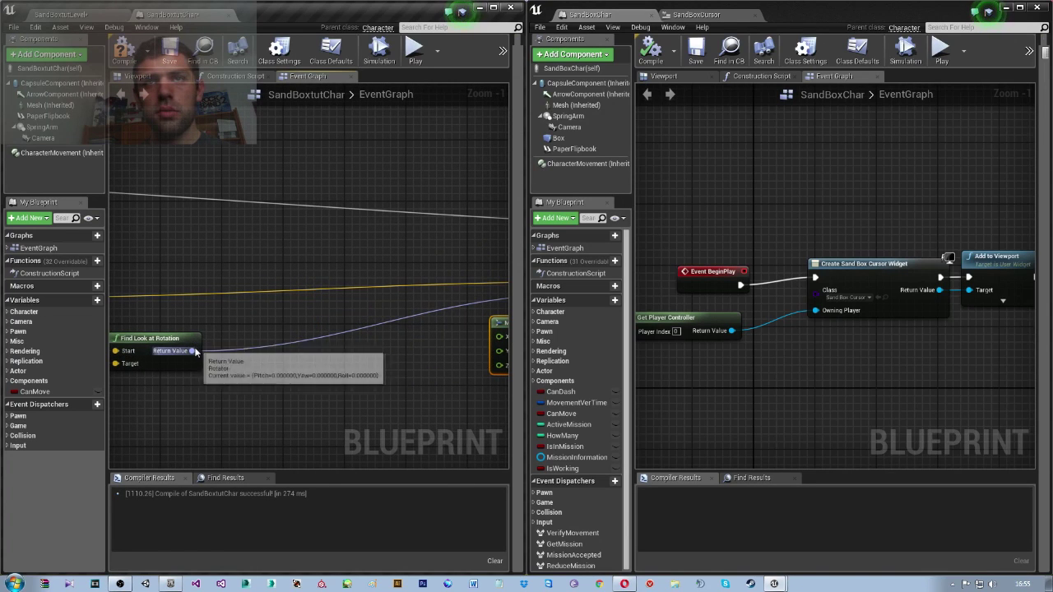
pyautogui.moveTo(191, 351); pyautogui.dragTo(253, 373)
pyautogui.write('bre')
pyautogui.press('Down')
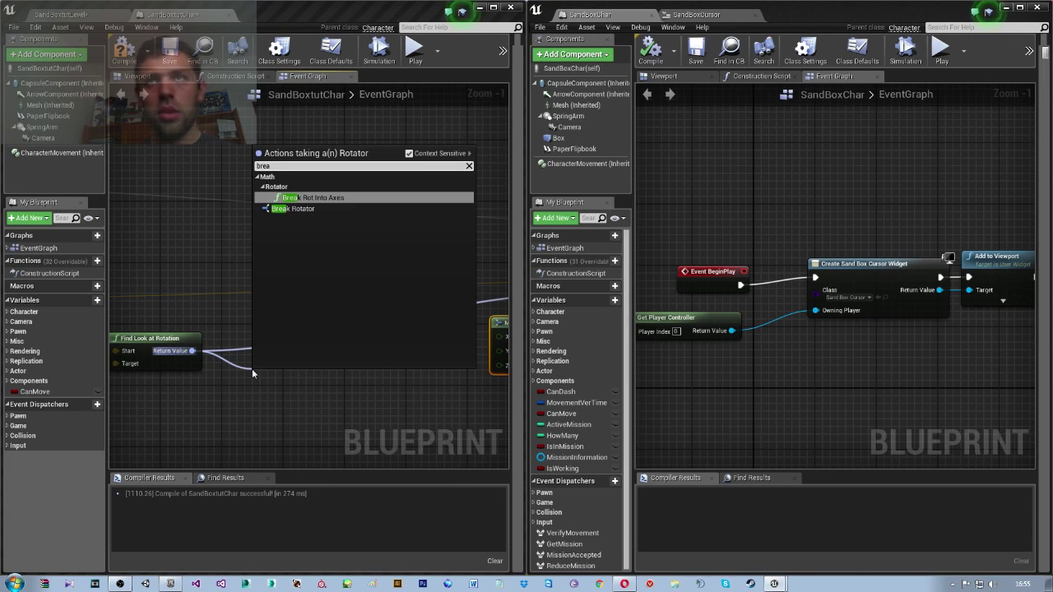
pyautogui.press('Return')
pyautogui.moveTo(252, 373); pyautogui.dragTo(205, 381, button='right')
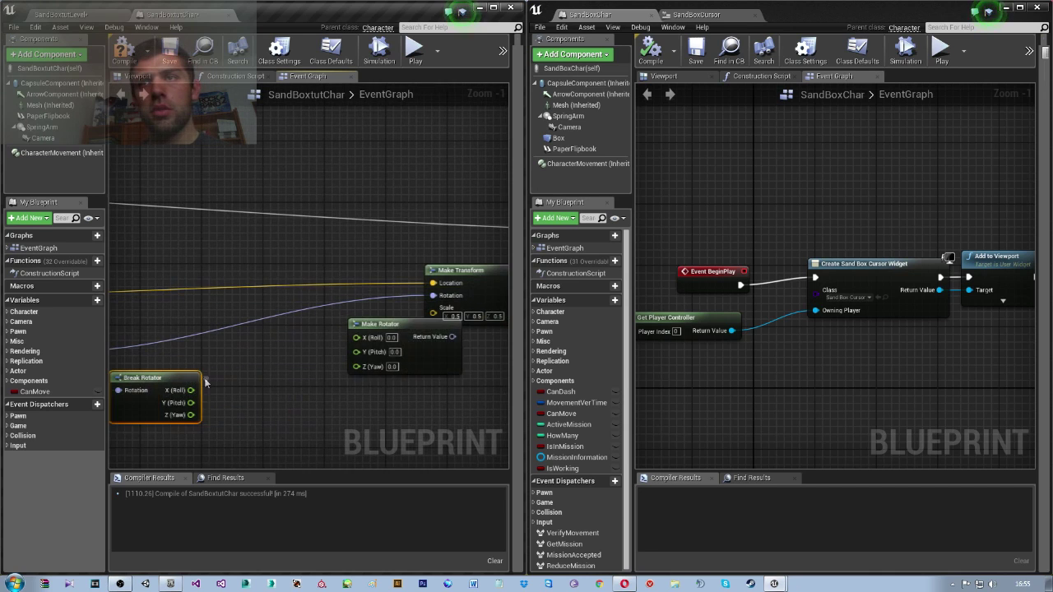
pyautogui.moveTo(440, 346)
pyautogui.mouseDown()
pyautogui.moveTo(355, 346)
pyautogui.moveTo(434, 306)
pyautogui.mouseUp()
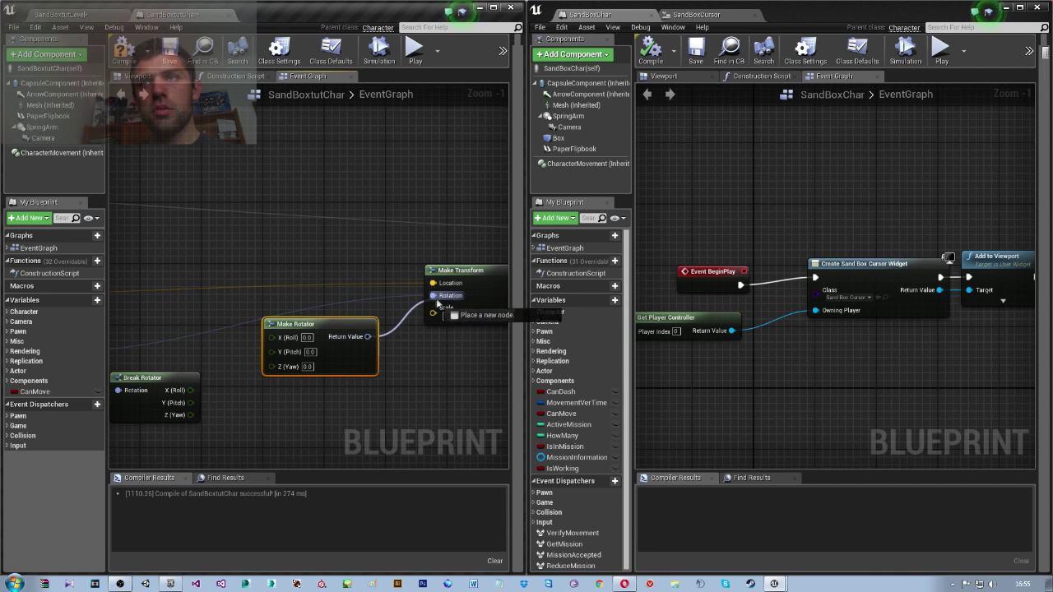
pyautogui.moveTo(332, 365); pyautogui.dragTo(310, 352, button='right')
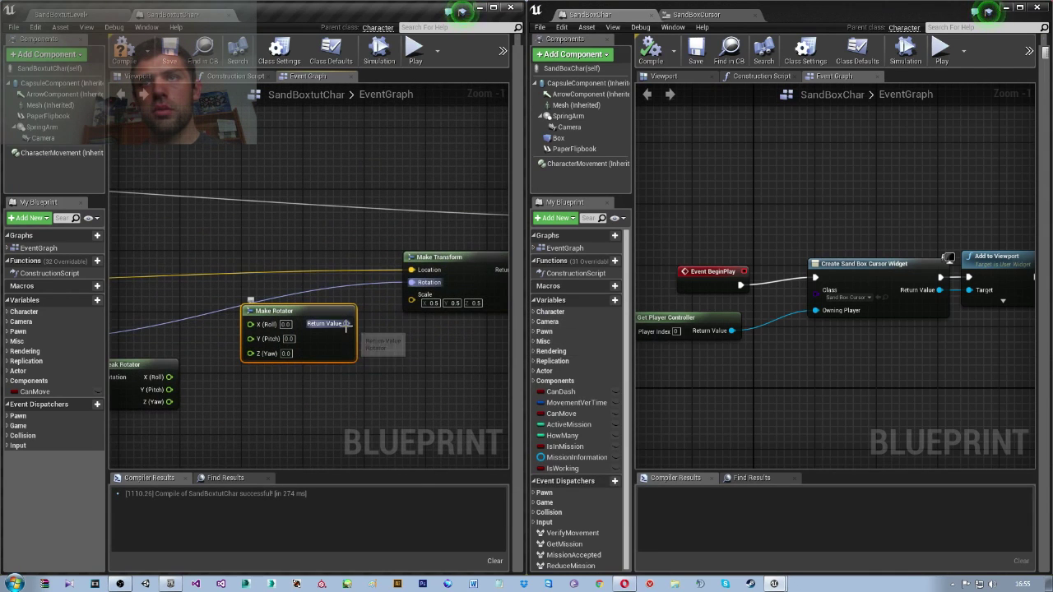
pyautogui.moveTo(346, 323); pyautogui.dragTo(420, 284)
pyautogui.moveTo(251, 372); pyautogui.dragTo(428, 346, button='right')
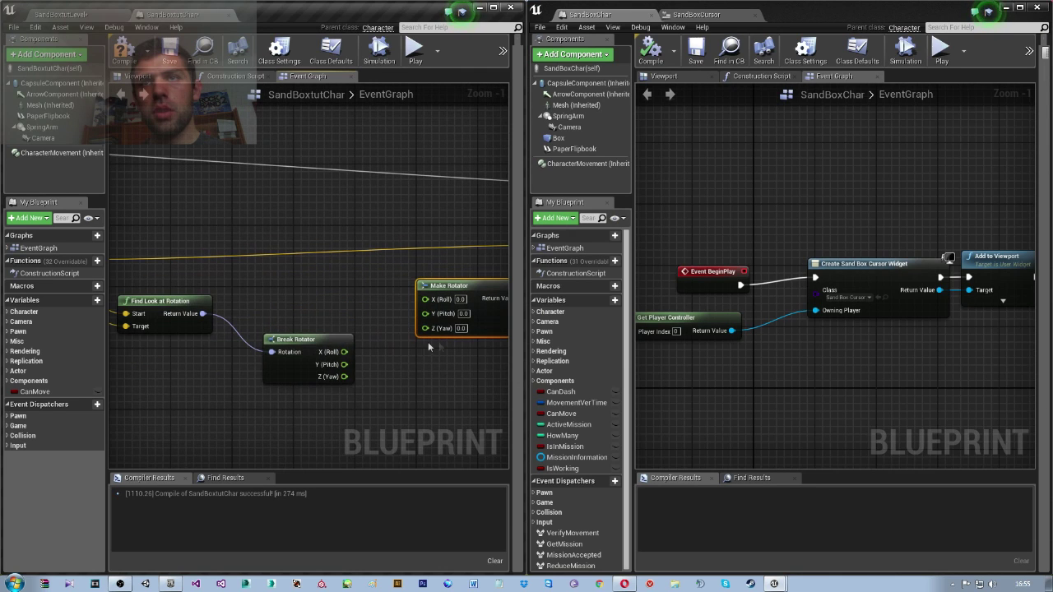
pyautogui.moveTo(344, 377); pyautogui.dragTo(345, 334)
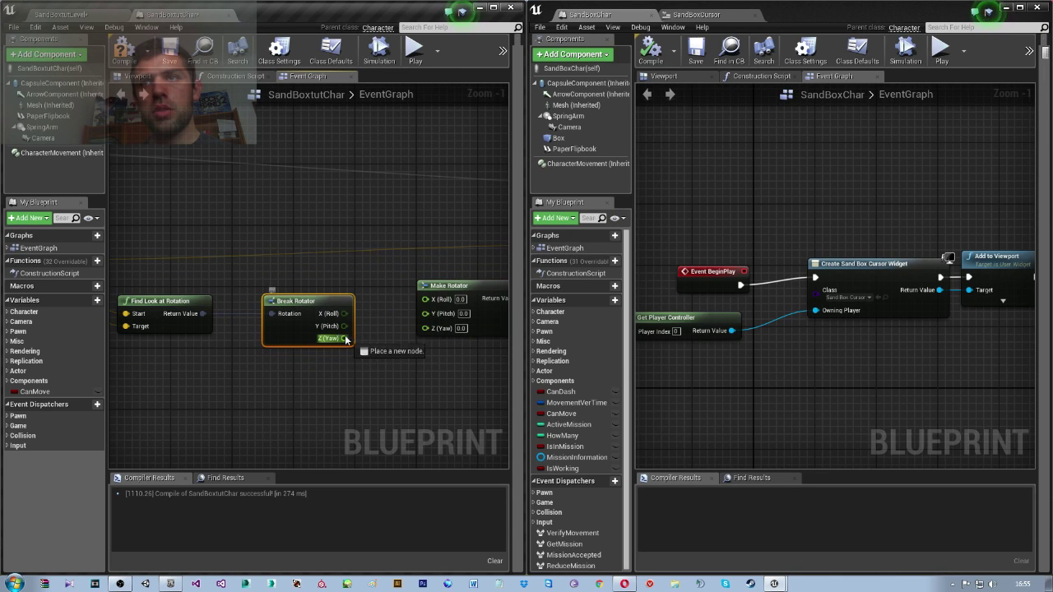
pyautogui.moveTo(429, 330); pyautogui.dragTo(429, 330)
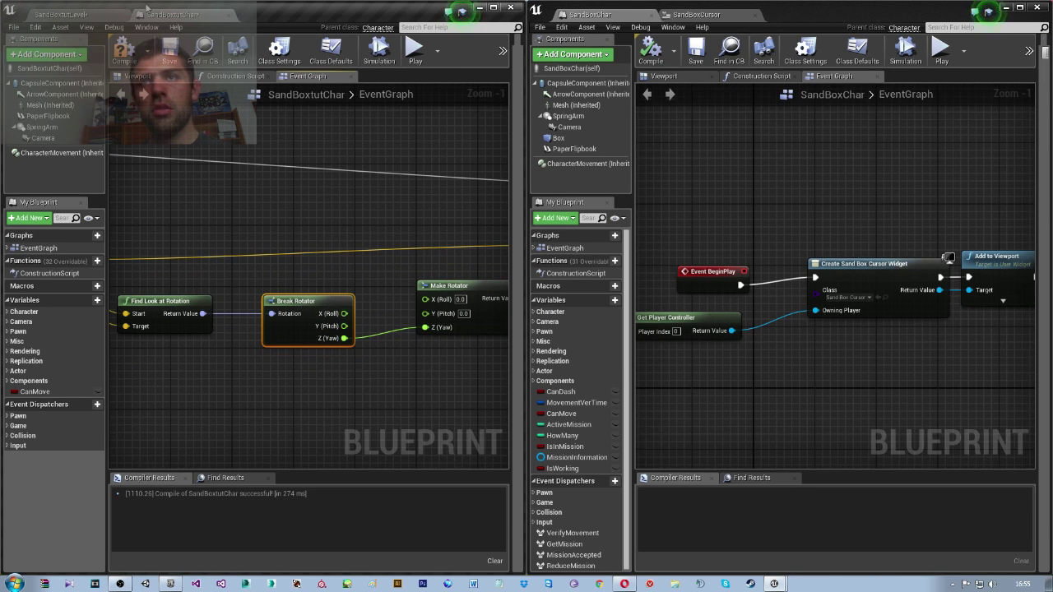
pyautogui.click(101, 17)
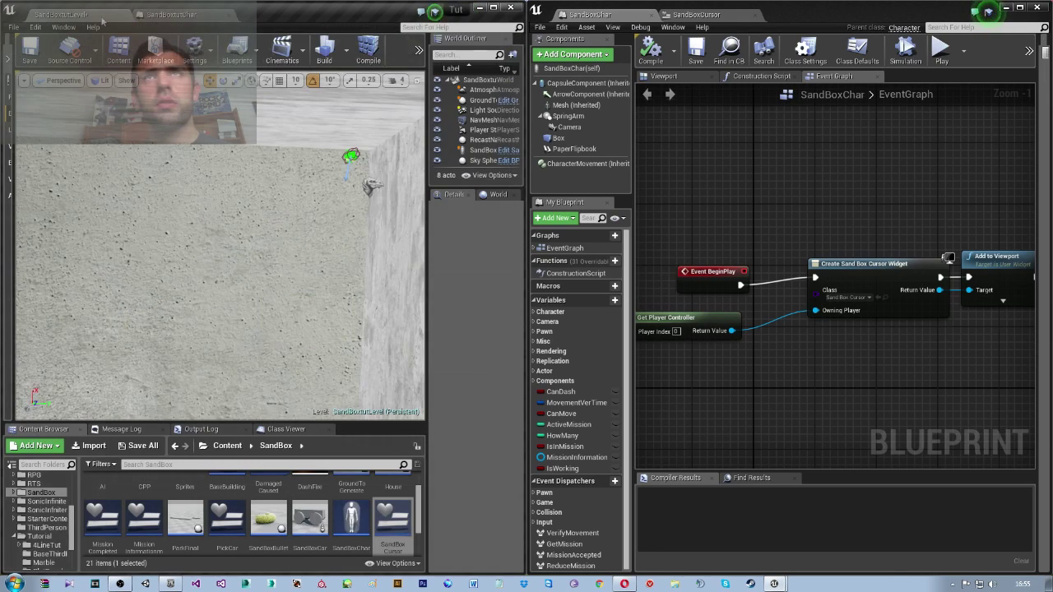
pyautogui.click(417, 54)
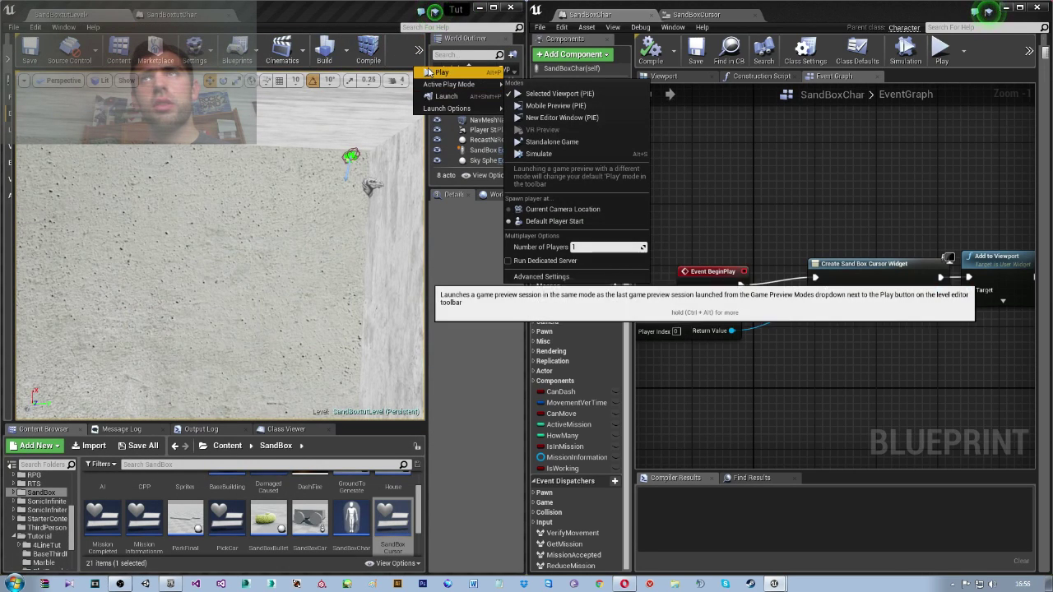
pyautogui.click(443, 77)
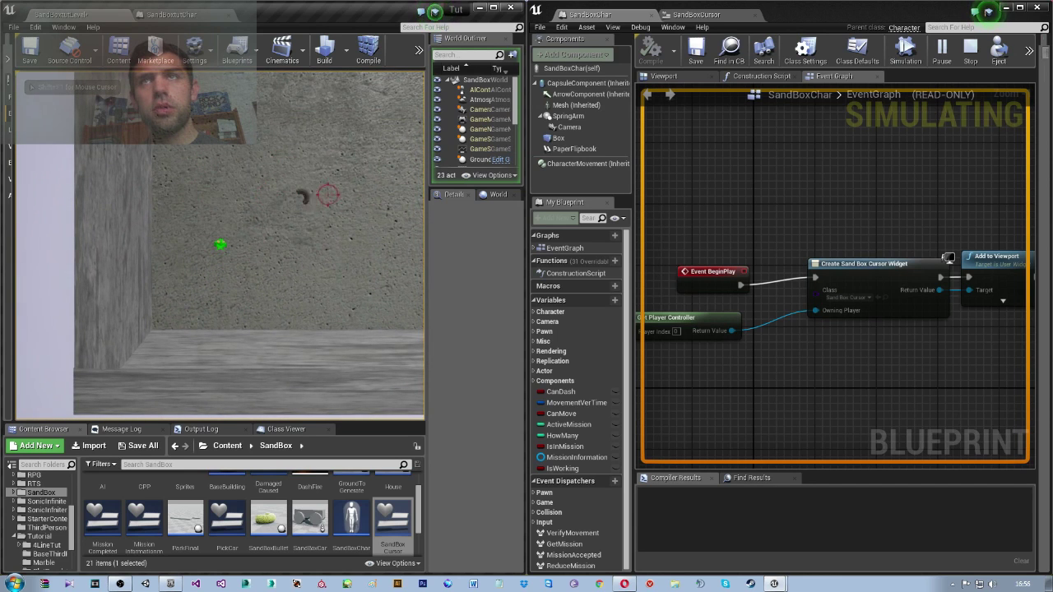
pyautogui.press('w')
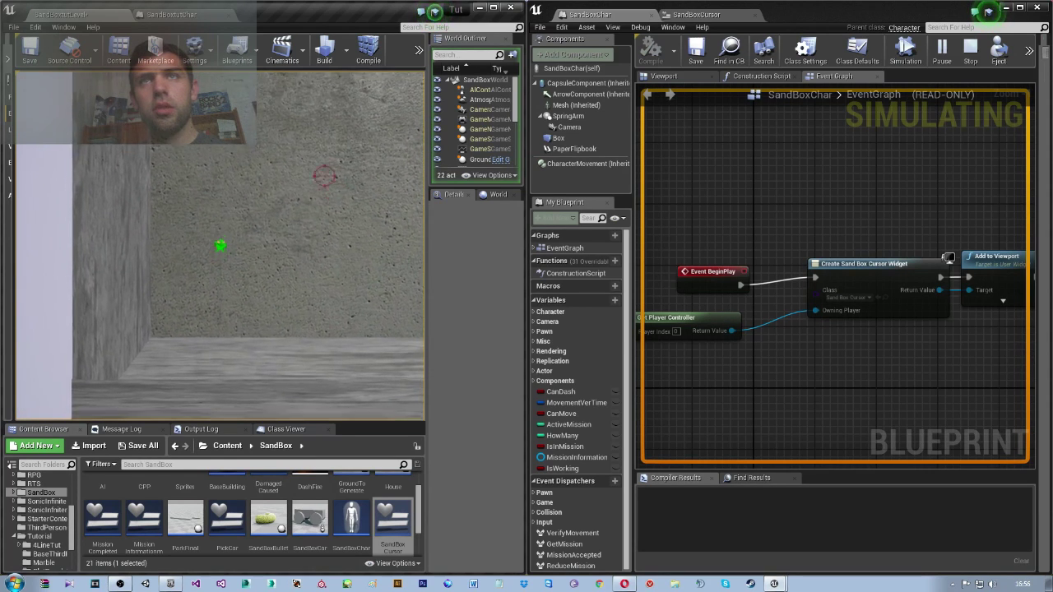
pyautogui.click(158, 218)
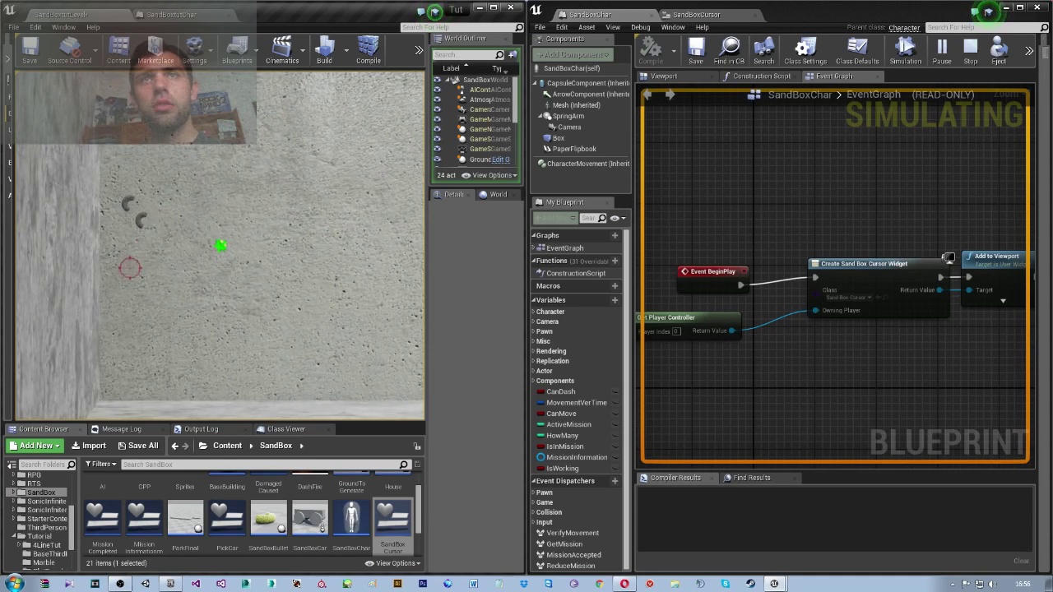
pyautogui.press('w')
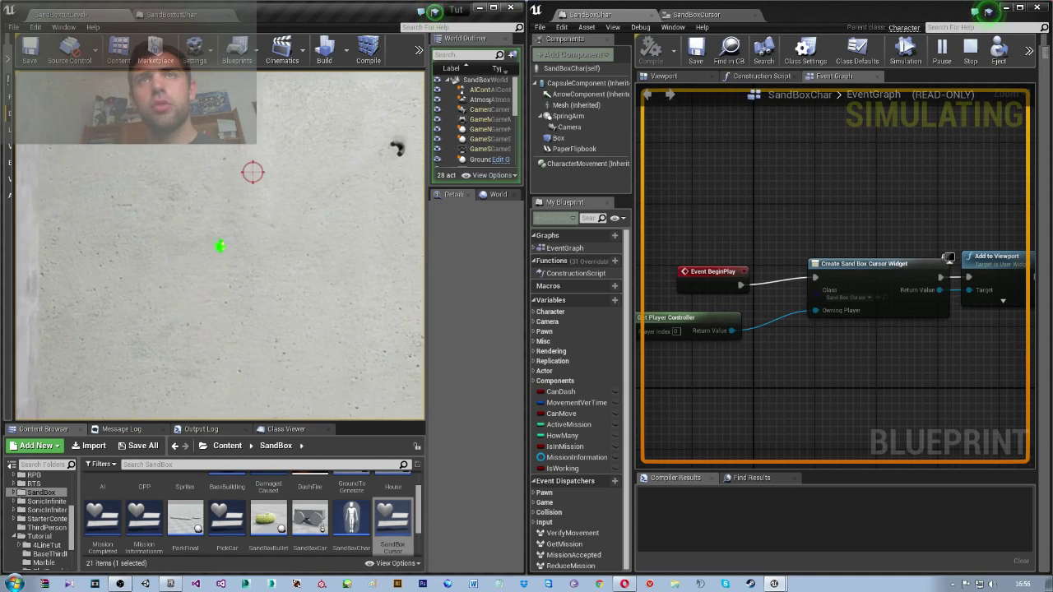
pyautogui.click(171, 166)
pyautogui.click(164, 236)
pyautogui.press('d')
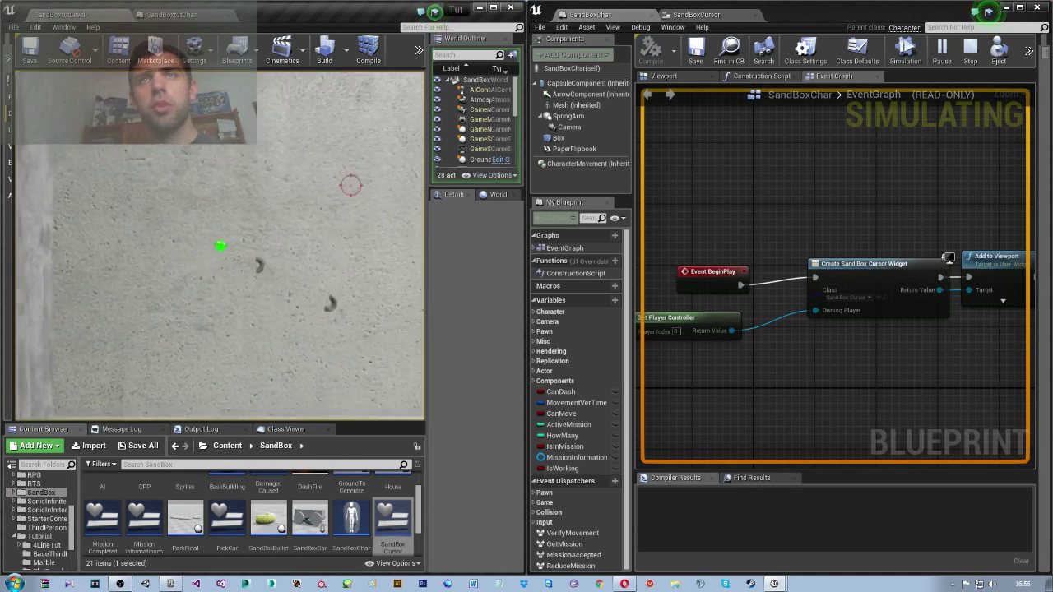
pyautogui.press('Escape')
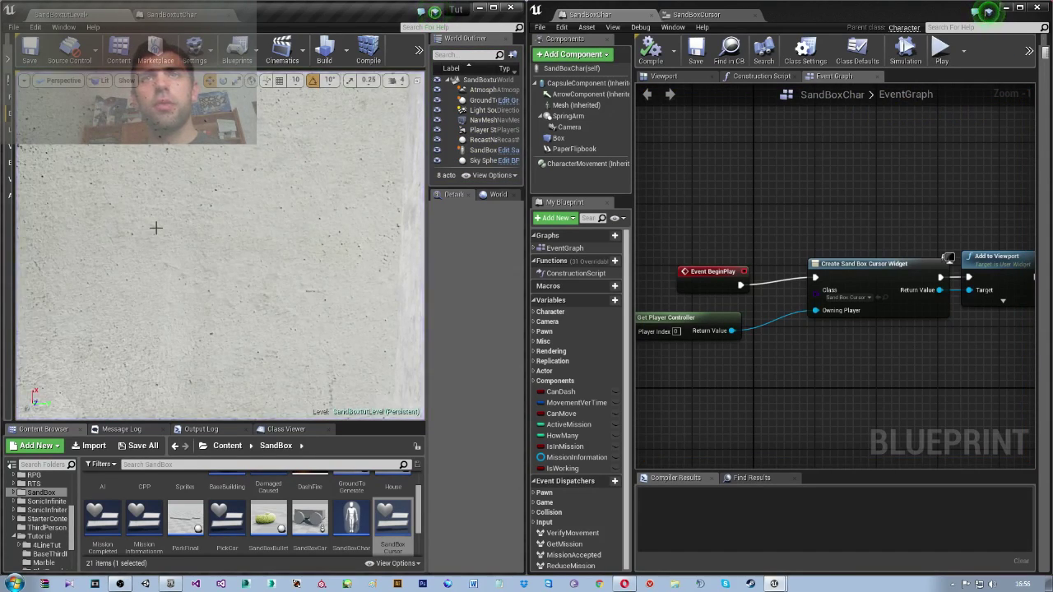
# Zoom in on the HoldRotation event and SET Orient Rotation to Movement nodes, then open Edit.
pyautogui.moveTo(156, 228); pyautogui.dragTo(155, 329)
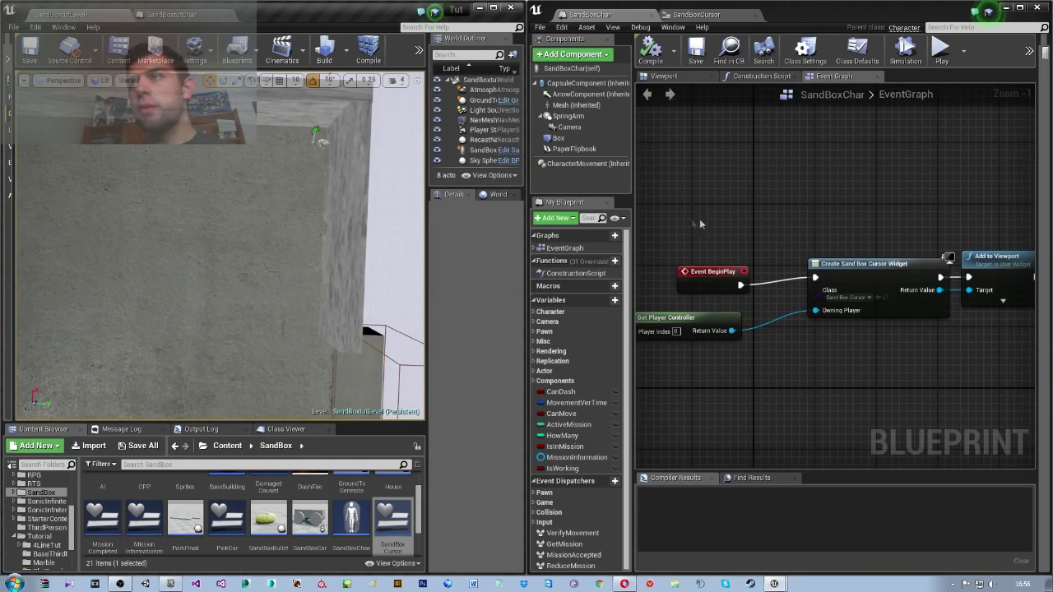
pyautogui.scroll(-5, 699, 219)
pyautogui.scroll(3, 731, 306)
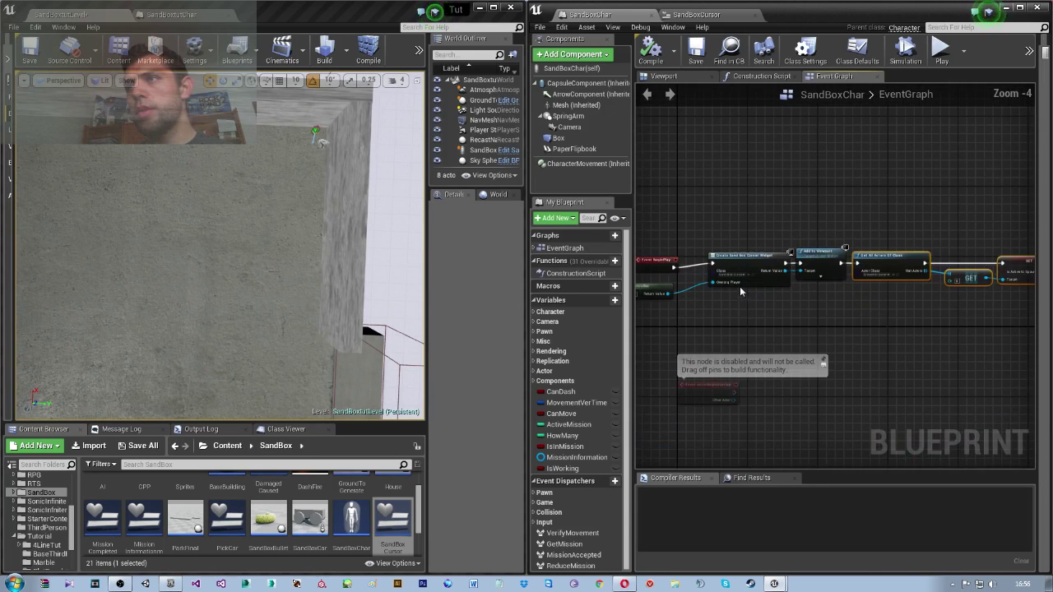
pyautogui.scroll(-5, 781, 198)
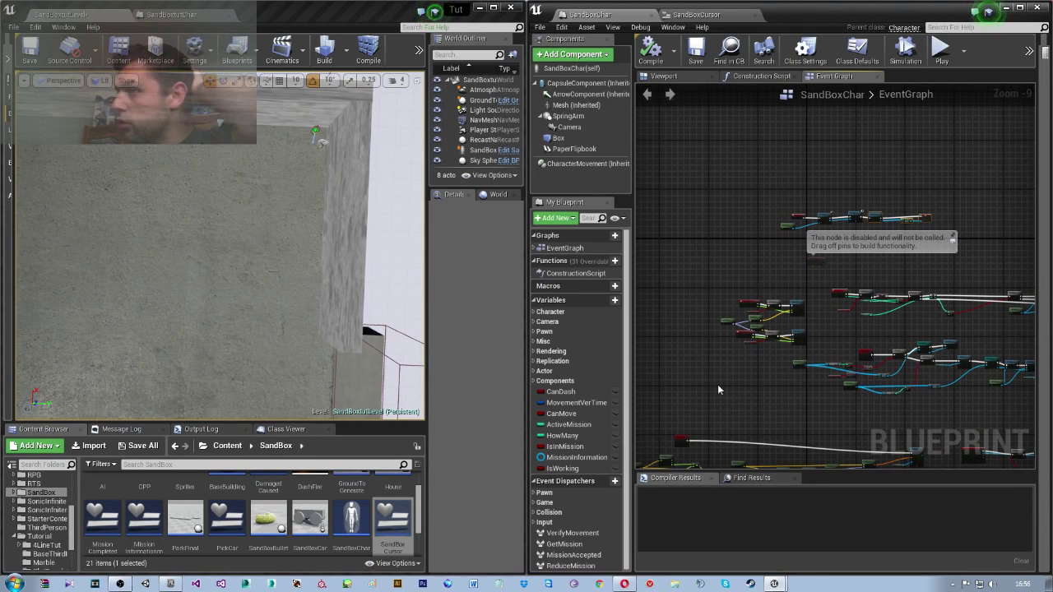
pyautogui.scroll(-3, 707, 296)
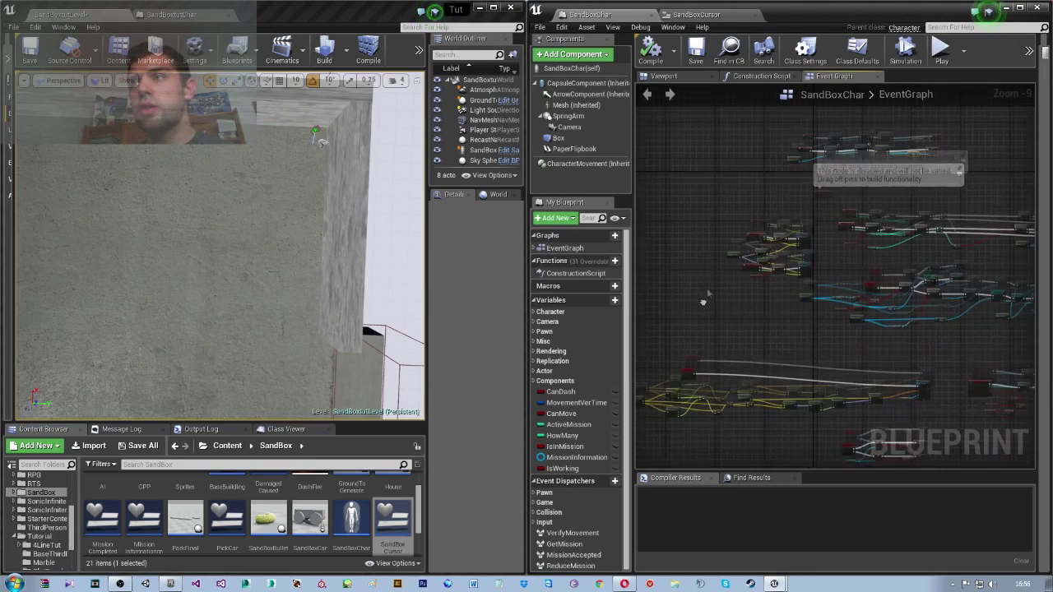
pyautogui.scroll(4, 712, 340)
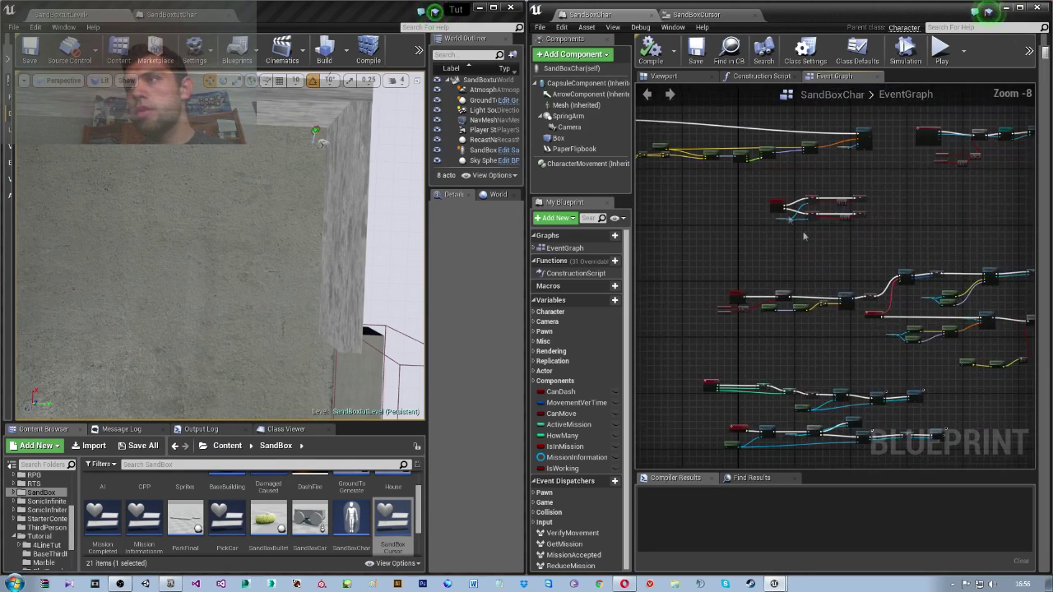
pyautogui.scroll(5, 785, 286)
pyautogui.scroll(1, 723, 279)
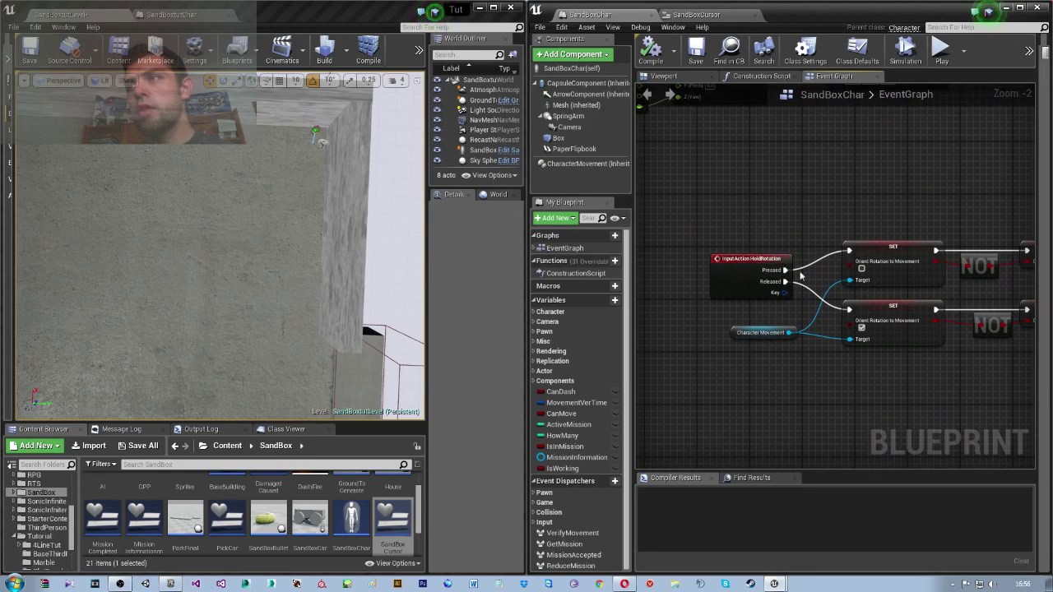
pyautogui.click(562, 26)
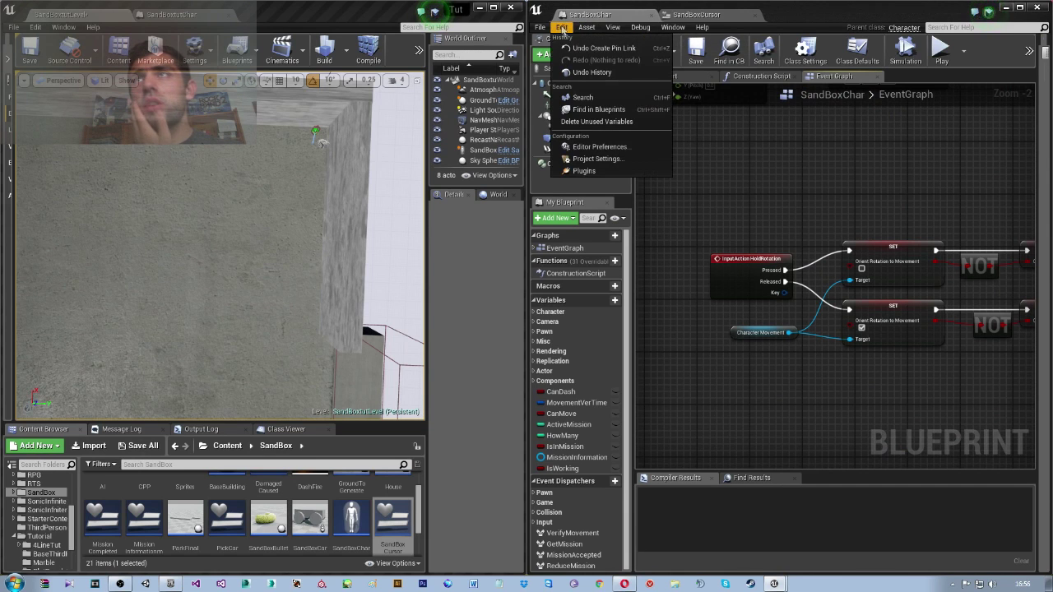
# Verify in Project Settings > Engine > Input that HoldRotation uses Left Shift, then close it.
pyautogui.click(578, 161)
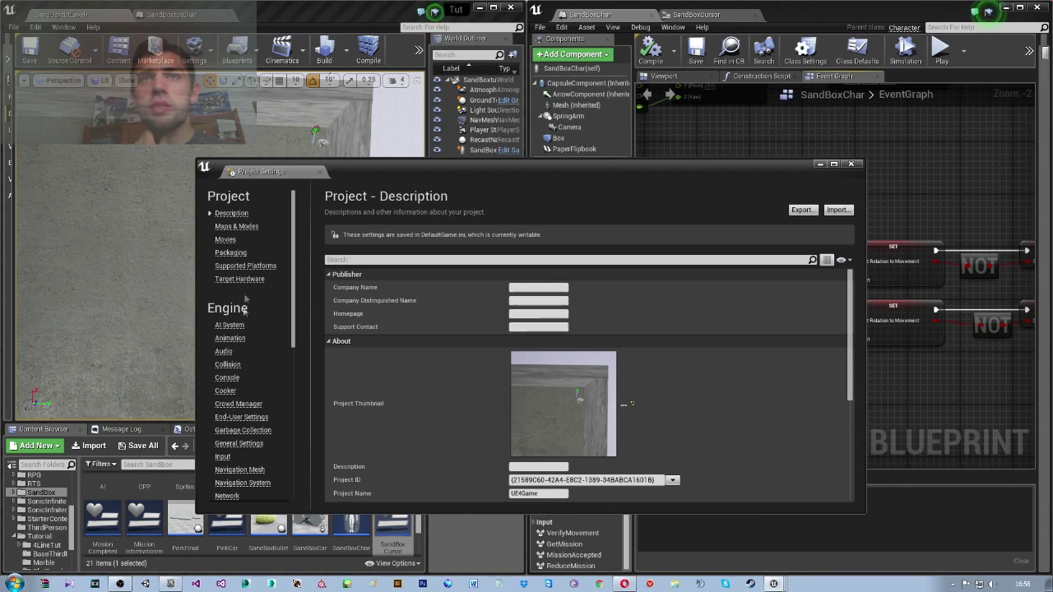
pyautogui.click(222, 457)
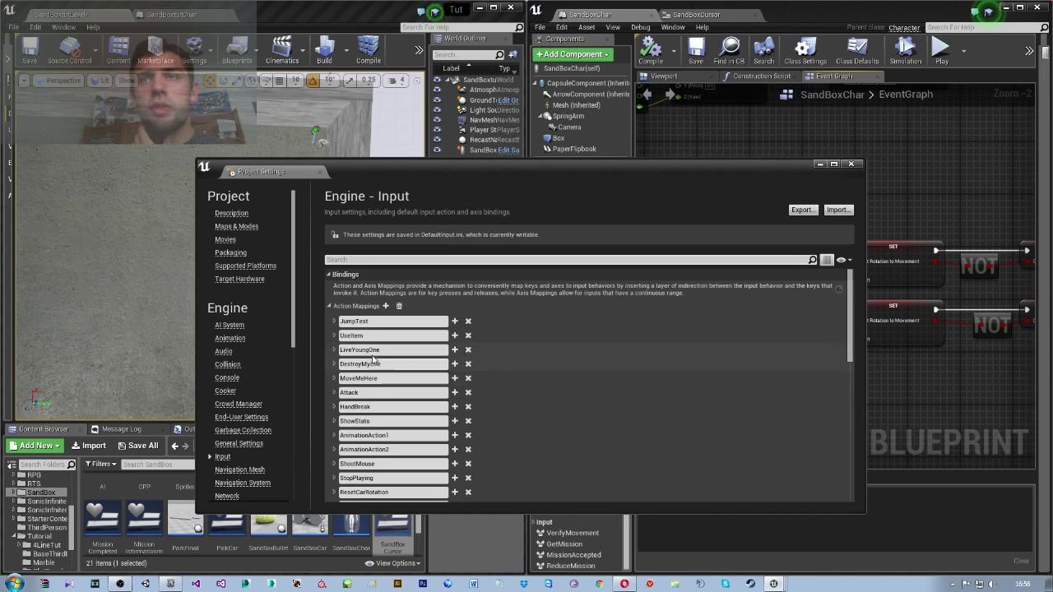
pyautogui.scroll(-1, 532, 350)
pyautogui.scroll(-1, 532, 349)
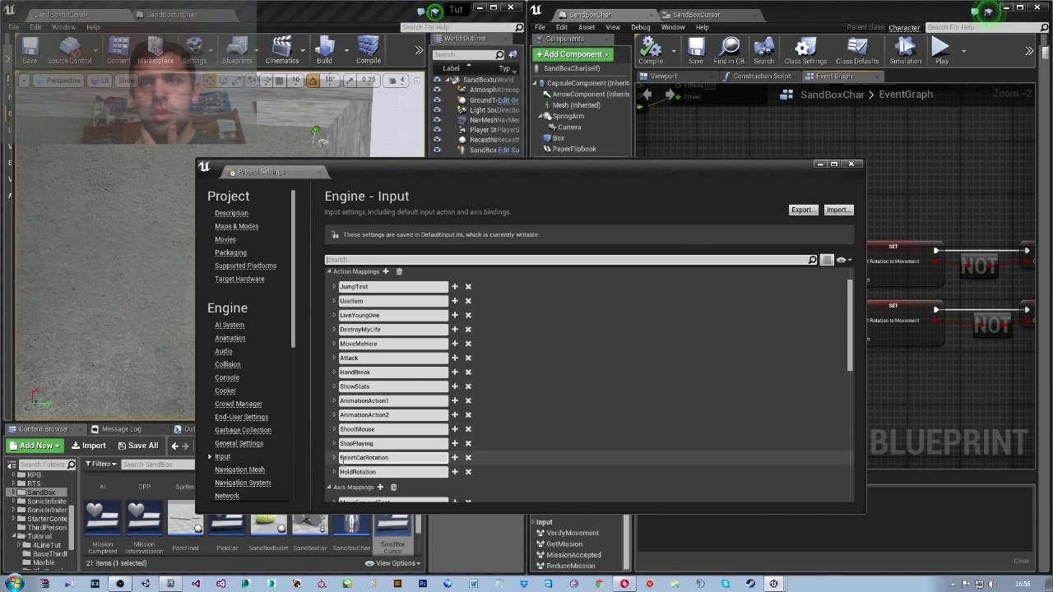
pyautogui.click(333, 472)
pyautogui.scroll(-3, 557, 417)
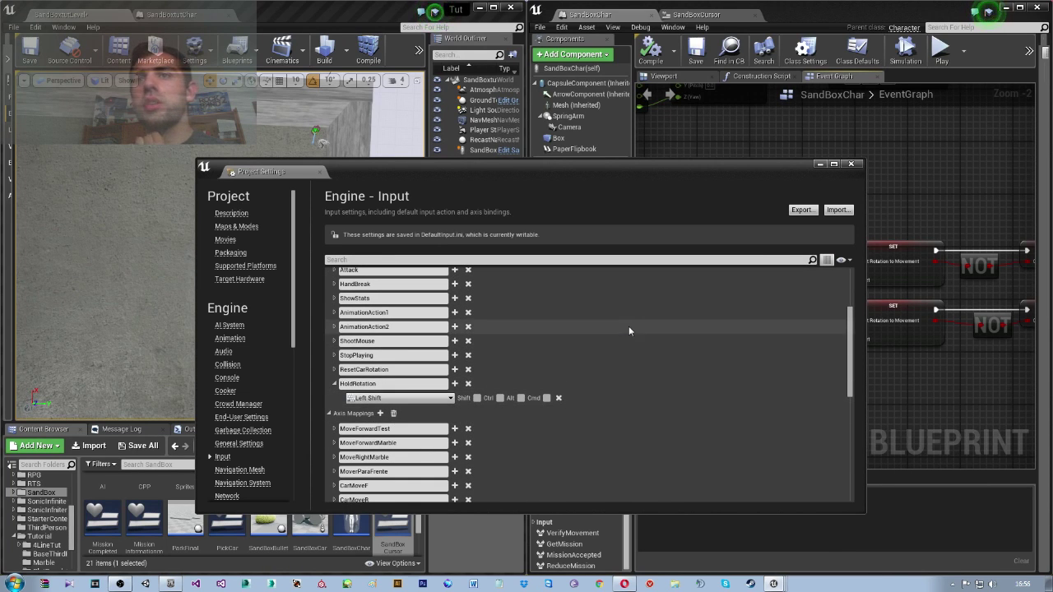
pyautogui.click(850, 164)
# Select the lower SET Orient Rotation to Movement node, then switch to SandBoxtutChar's event graph.
pyautogui.moveTo(901, 339); pyautogui.dragTo(864, 334, button='right')
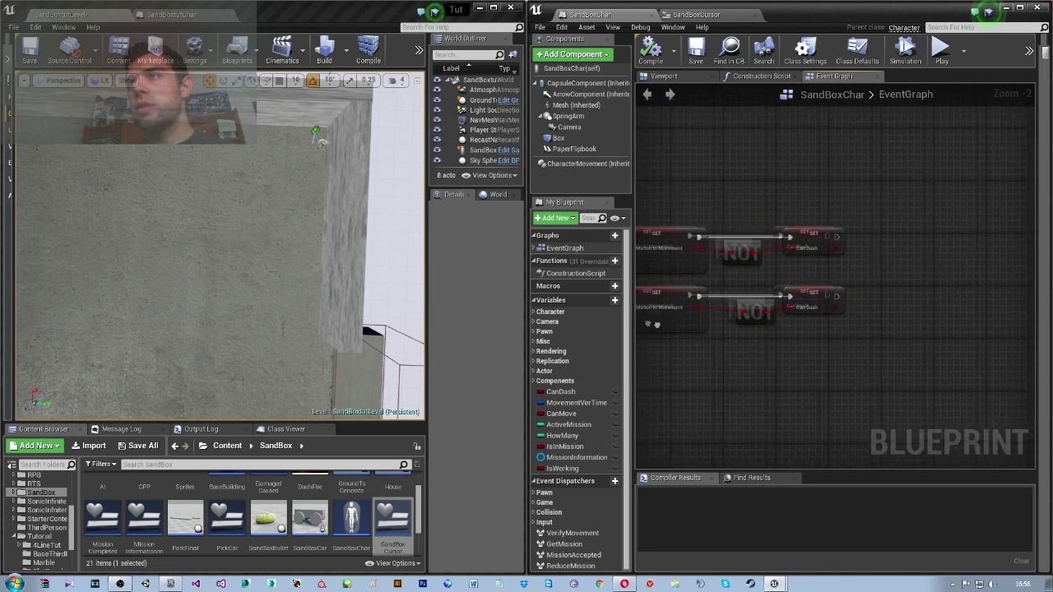
pyautogui.moveTo(864, 367); pyautogui.dragTo(842, 238)
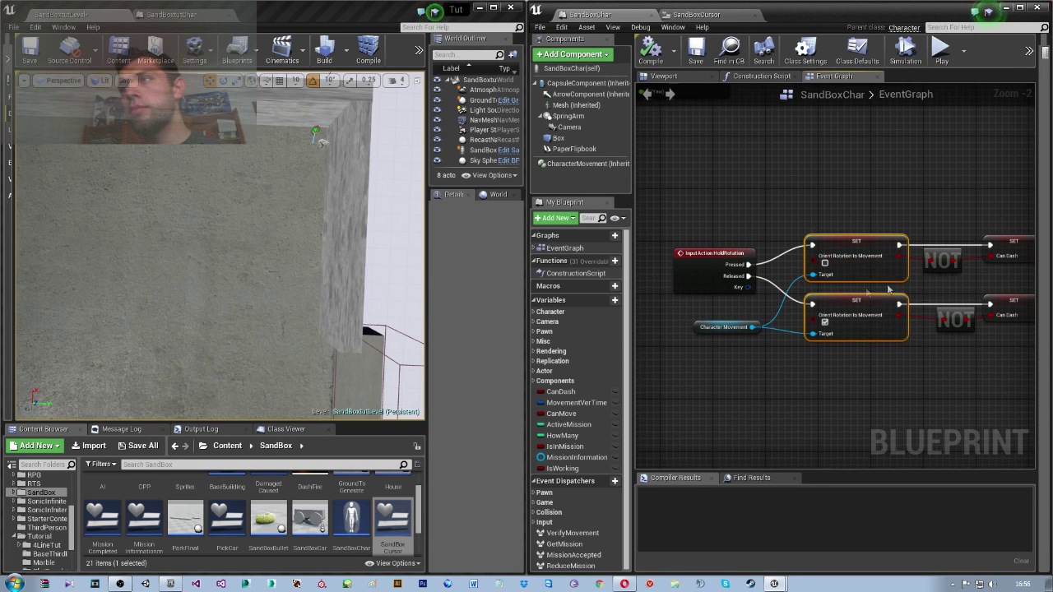
pyautogui.click(846, 328)
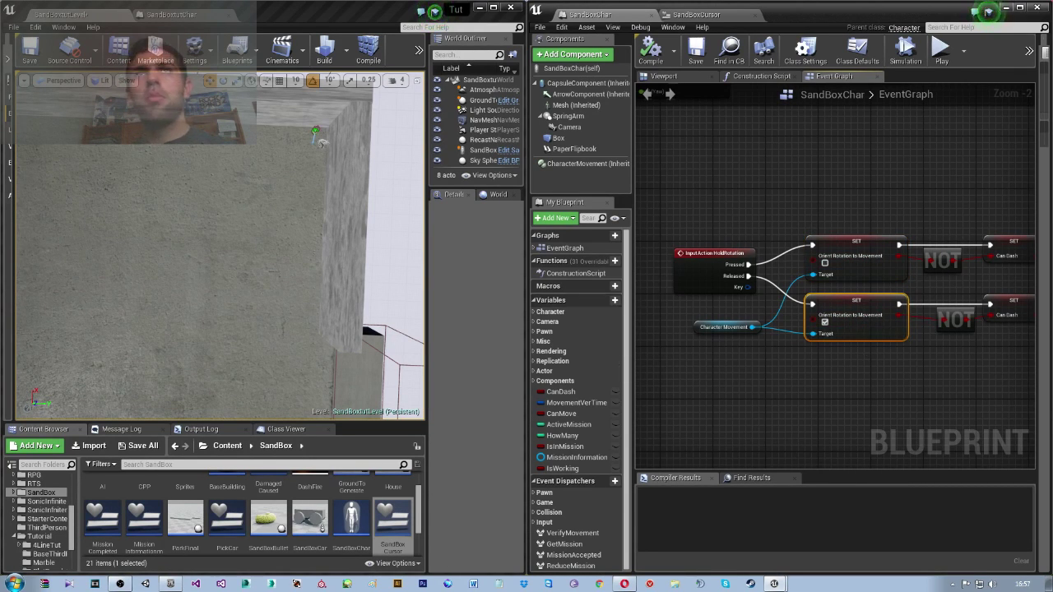
pyautogui.click(177, 15)
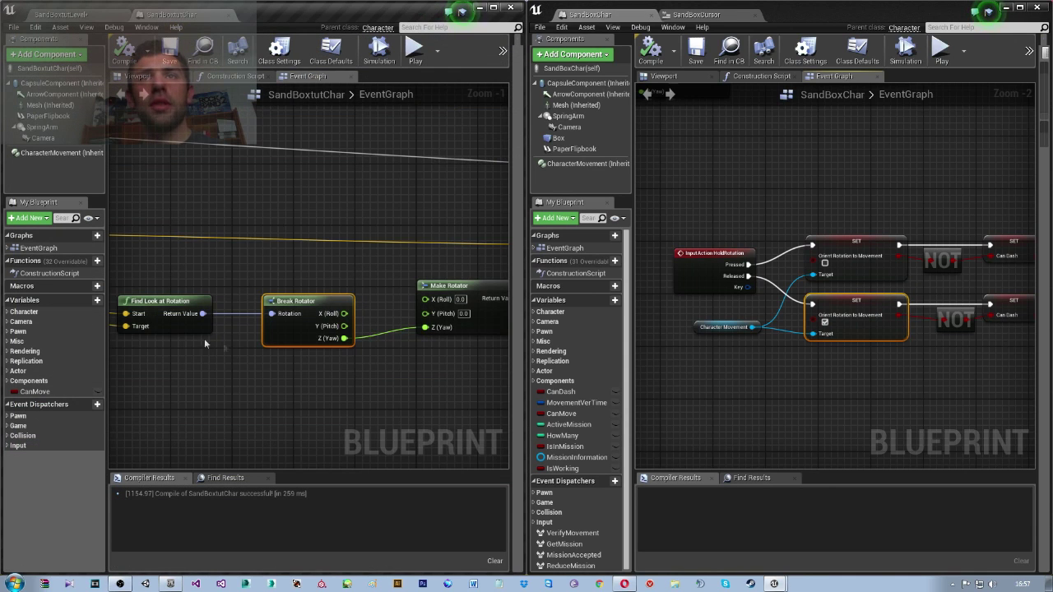
# Add an InputAction HoldRotation event to the SandBoxtutChar event graph.
pyautogui.scroll(-3, 378, 299)
pyautogui.scroll(-4, 377, 300)
pyautogui.scroll(2, 274, 272)
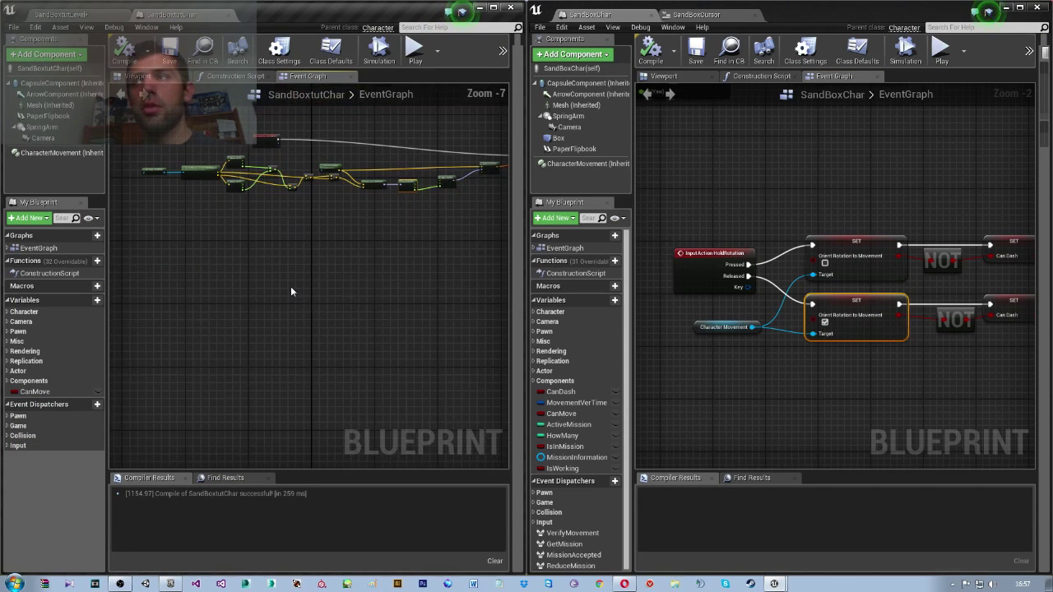
pyautogui.rightClick(290, 286)
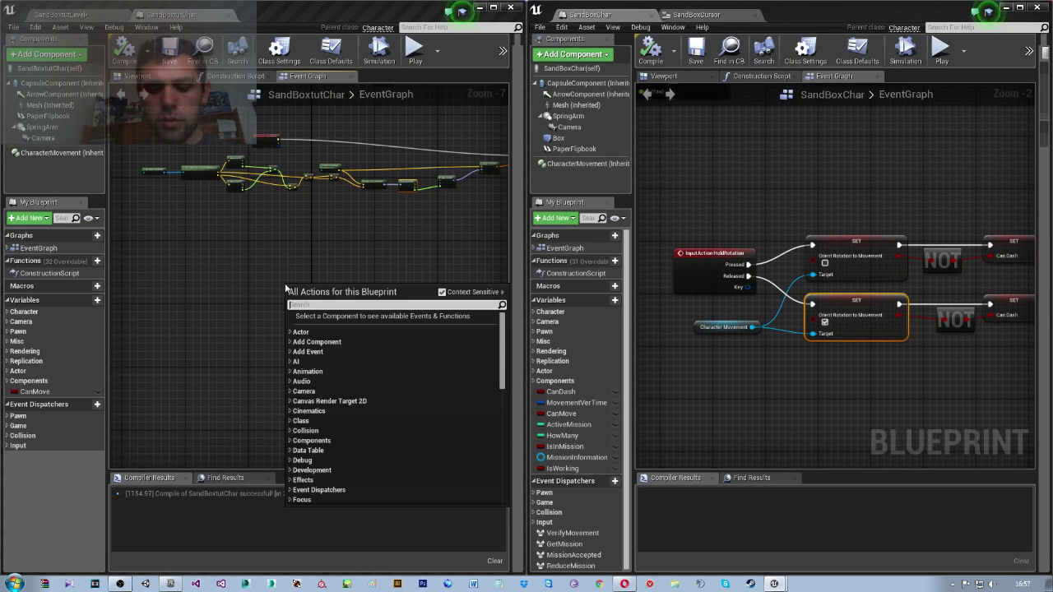
pyautogui.write('Hold')
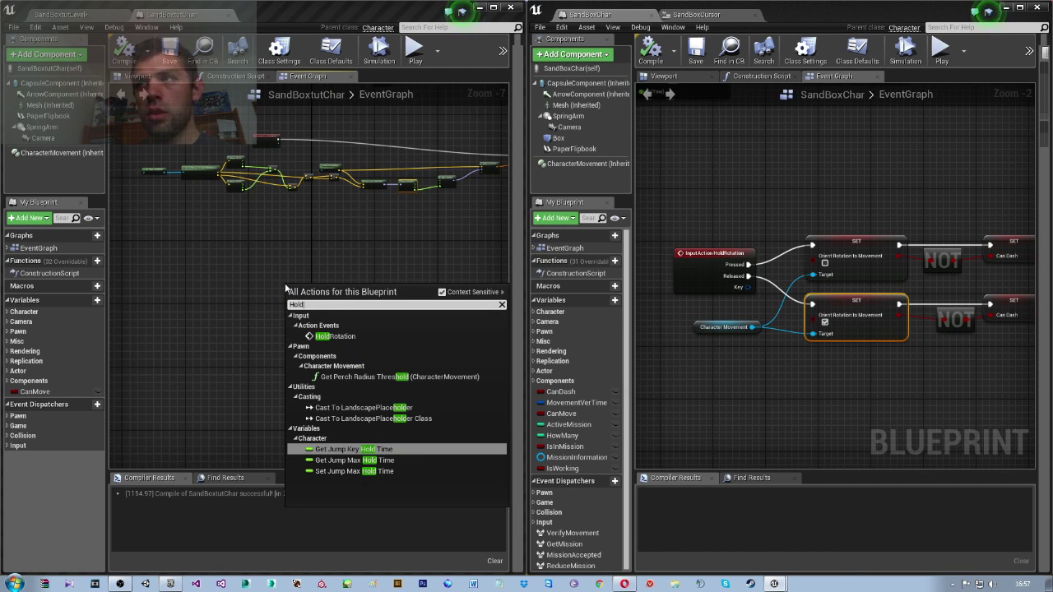
pyautogui.write('Ro')
pyautogui.press('Return')
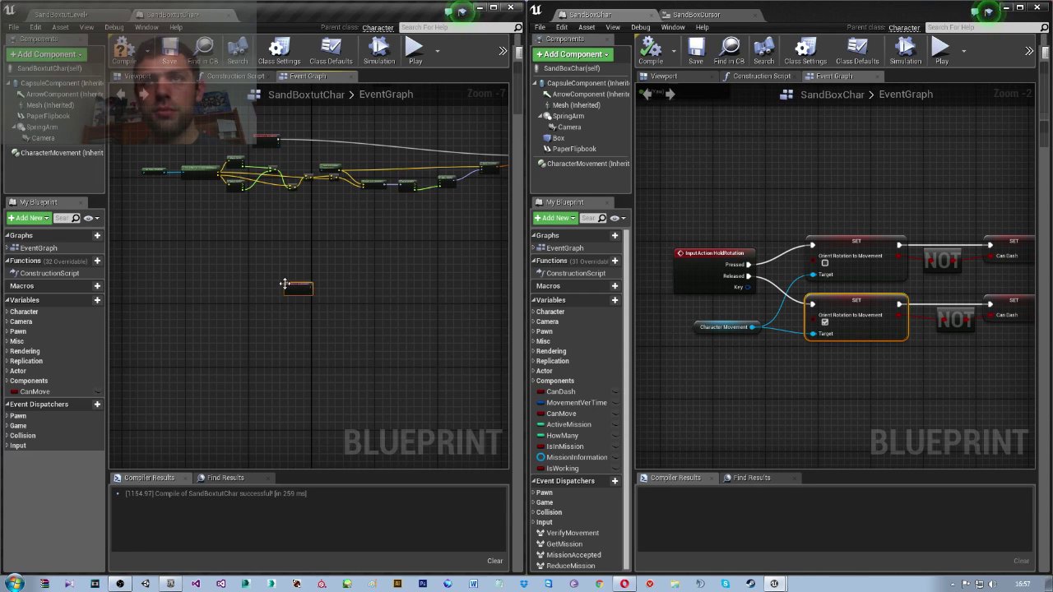
pyautogui.scroll(1, 285, 285)
pyautogui.scroll(3, 285, 286)
pyautogui.moveTo(358, 297); pyautogui.dragTo(259, 281, button='right')
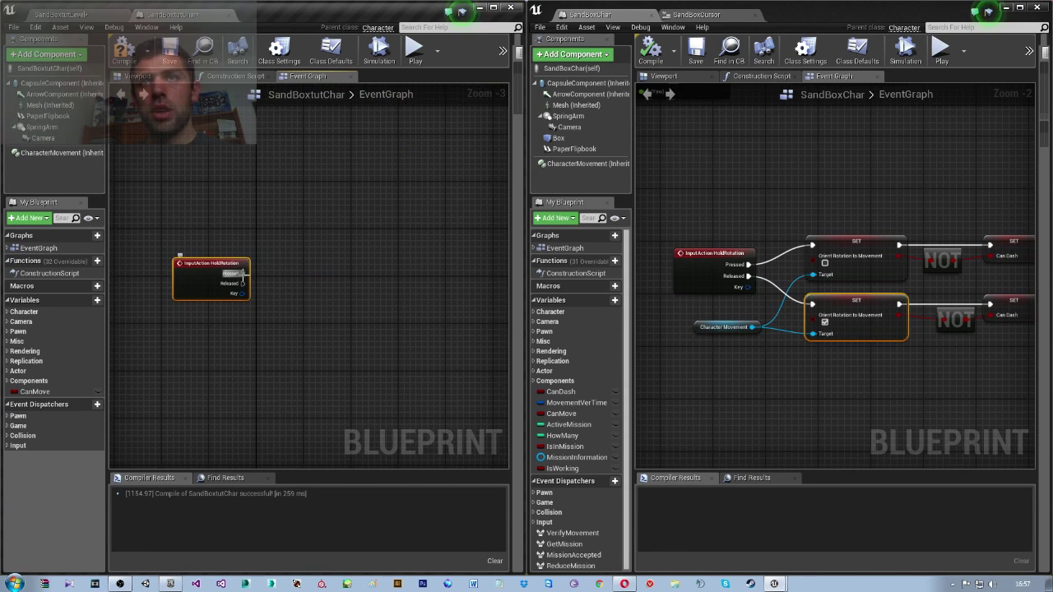
pyautogui.moveTo(243, 274); pyautogui.dragTo(331, 265)
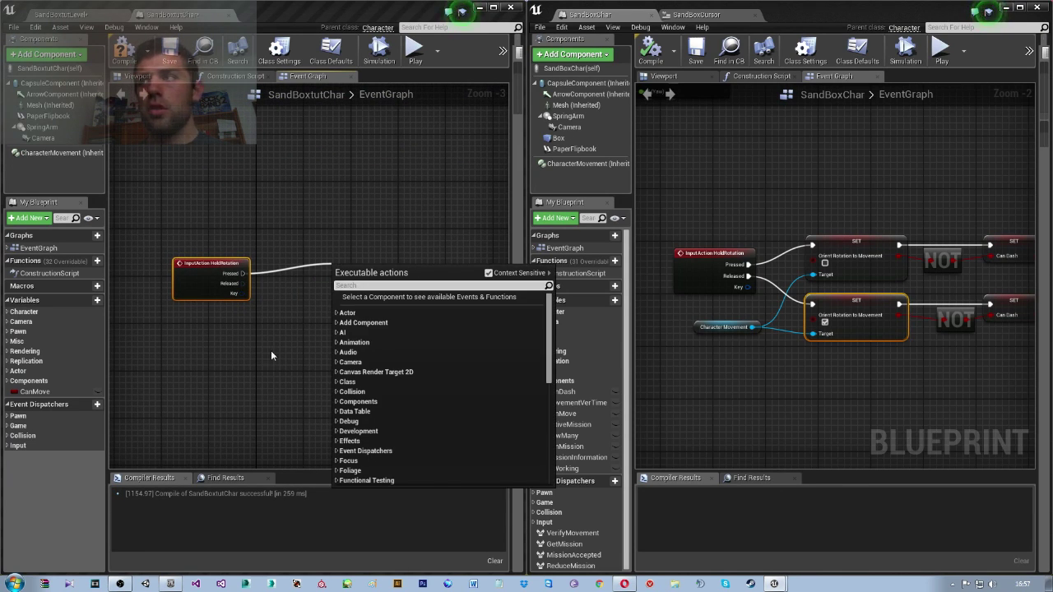
pyautogui.click(271, 356)
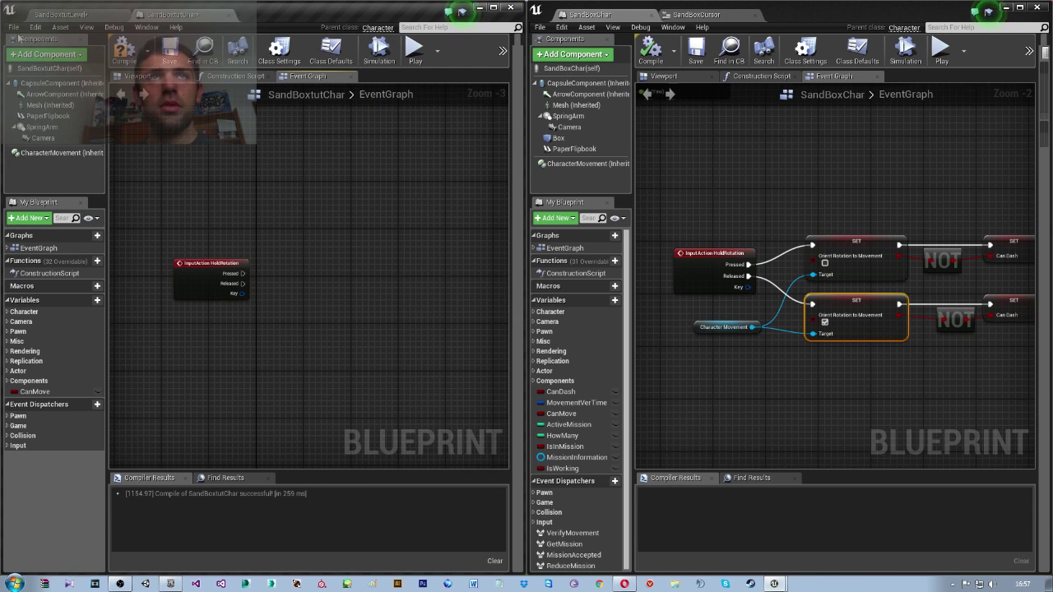
# Add a Character Movement reference and a SET Orient Rotation to Movement node beside the event.
pyautogui.moveTo(44, 153)
pyautogui.mouseDown()
pyautogui.moveTo(169, 326)
pyautogui.moveTo(304, 314)
pyautogui.mouseUp()
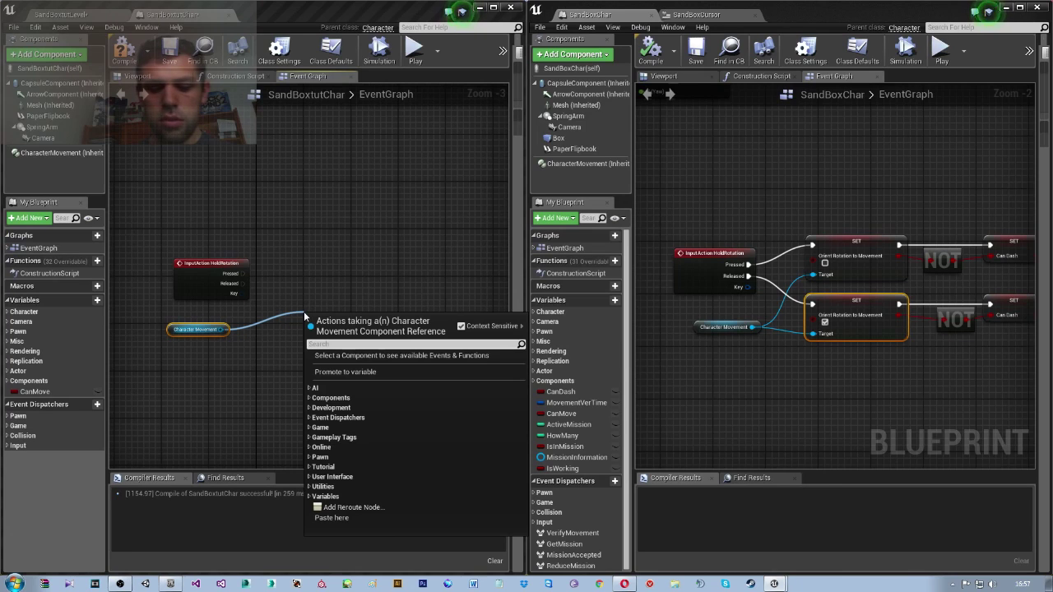
pyautogui.write('orien')
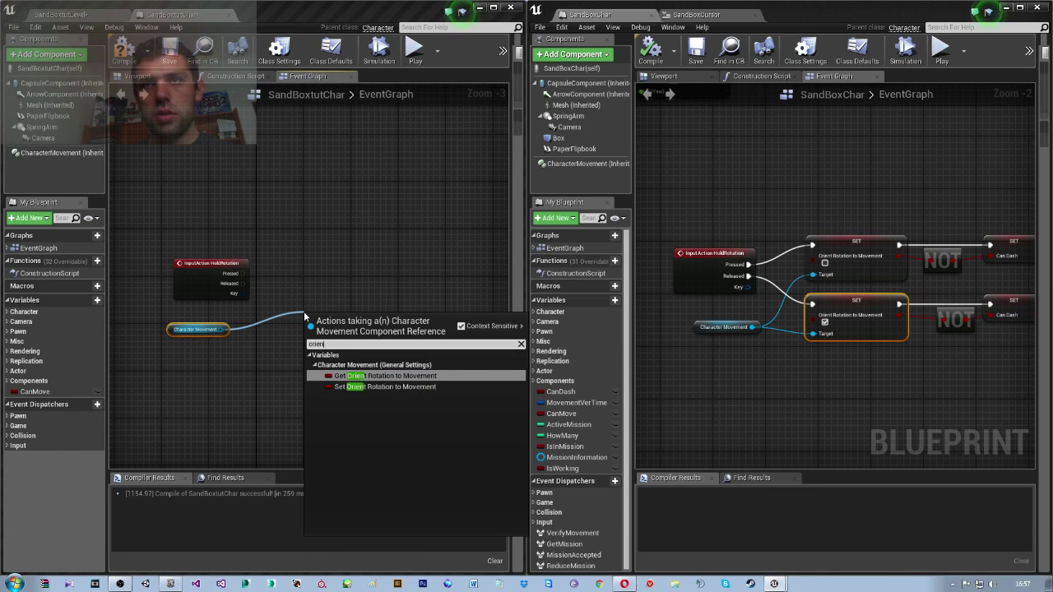
pyautogui.press('Down')
pyautogui.press('Return')
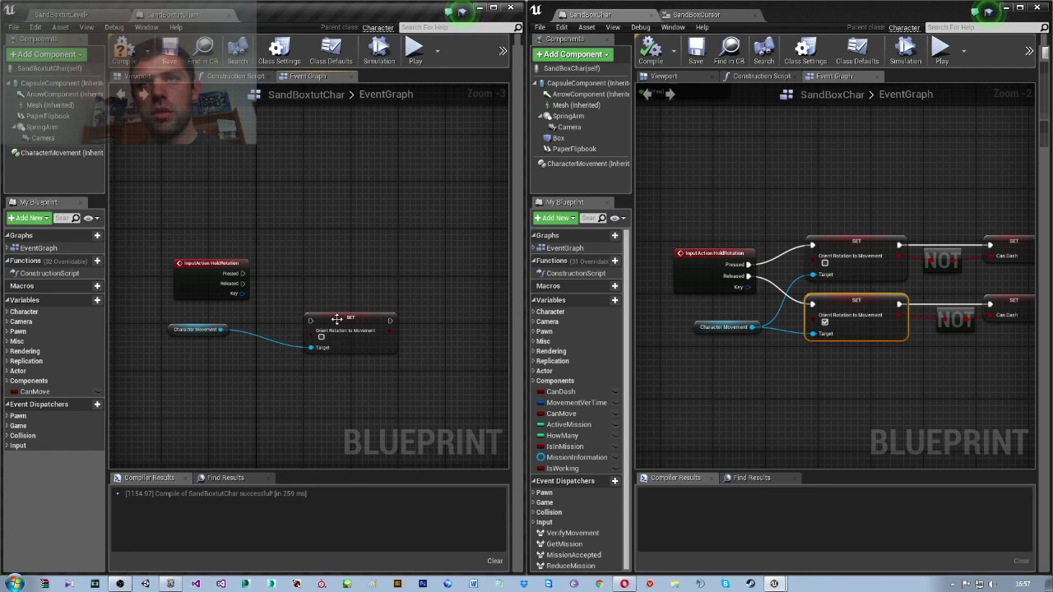
pyautogui.moveTo(337, 319); pyautogui.dragTo(341, 260)
# Duplicate the SET node, wire it to Released and Character Movement, compile, and return to the level.
pyautogui.rightClick(346, 265)
pyautogui.click(374, 313)
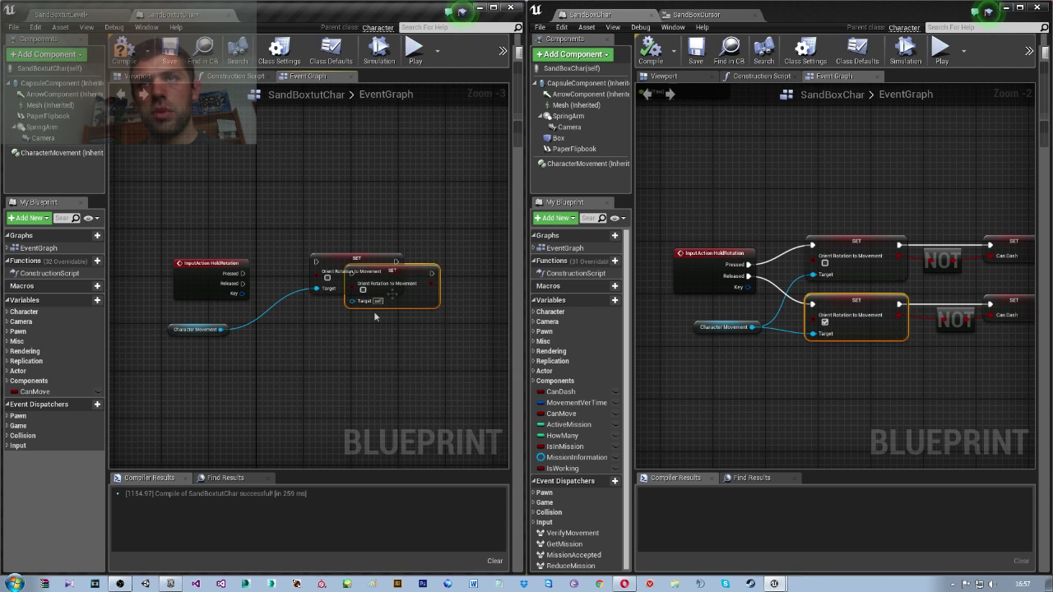
pyautogui.moveTo(359, 349); pyautogui.dragTo(362, 348)
pyautogui.press('Escape')
pyautogui.moveTo(370, 265); pyautogui.dragTo(339, 311)
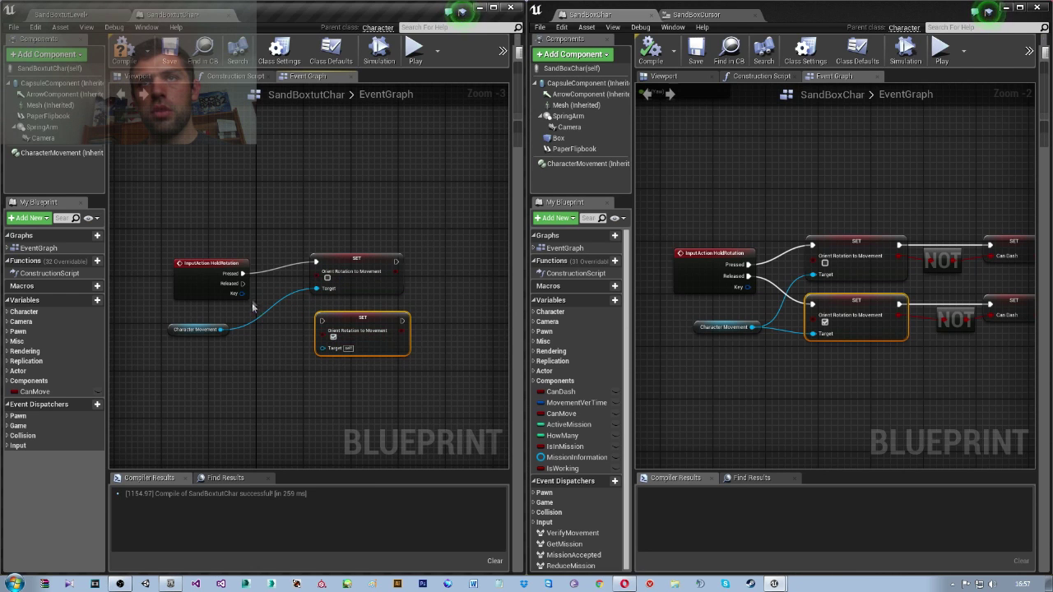
pyautogui.moveTo(243, 283); pyautogui.dragTo(327, 331)
pyautogui.press('F7')
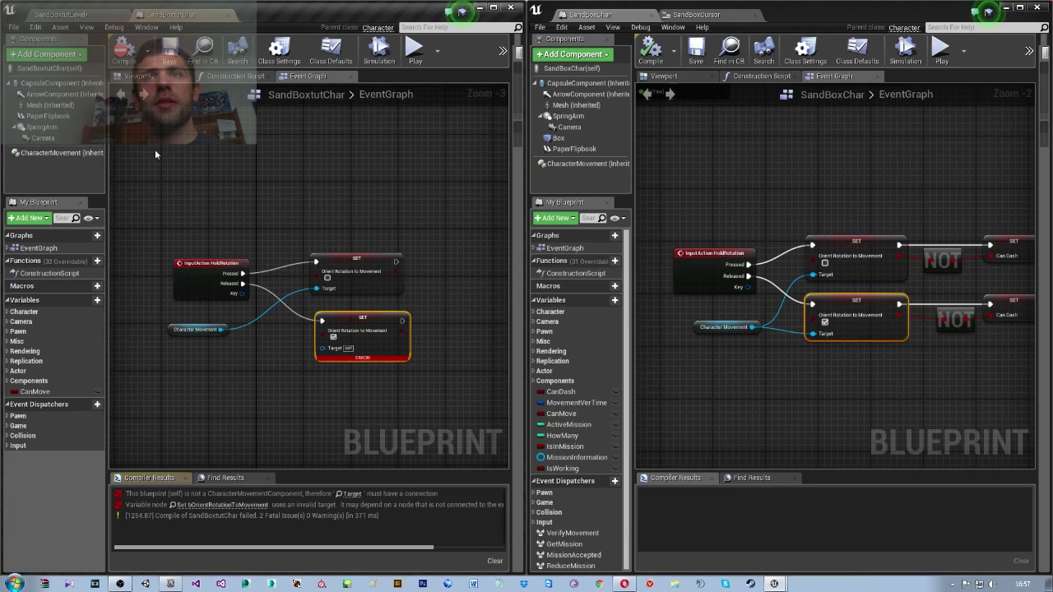
pyautogui.moveTo(220, 329); pyautogui.dragTo(335, 353)
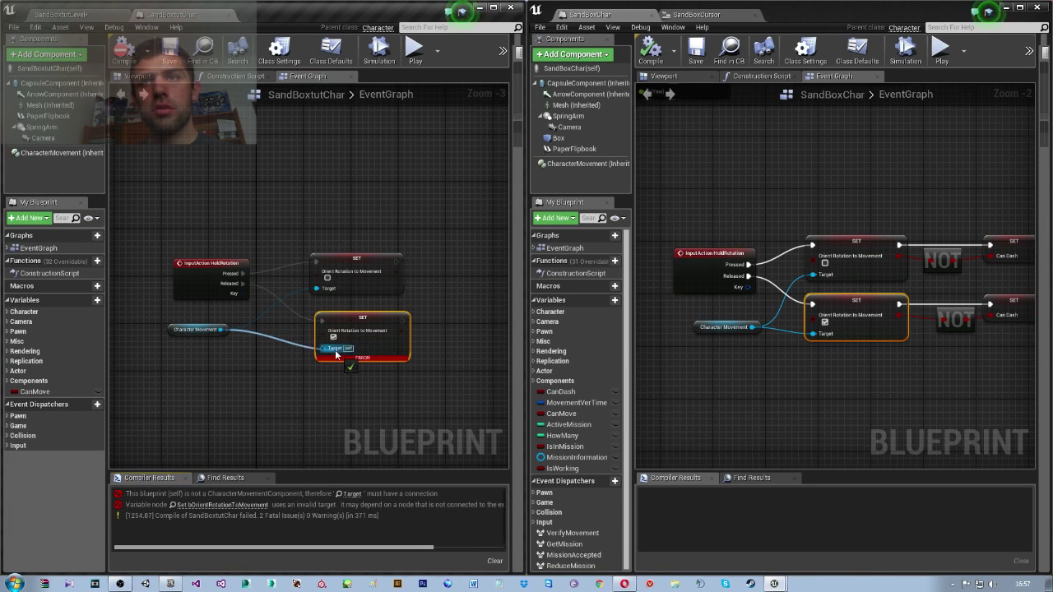
pyautogui.click(61, 14)
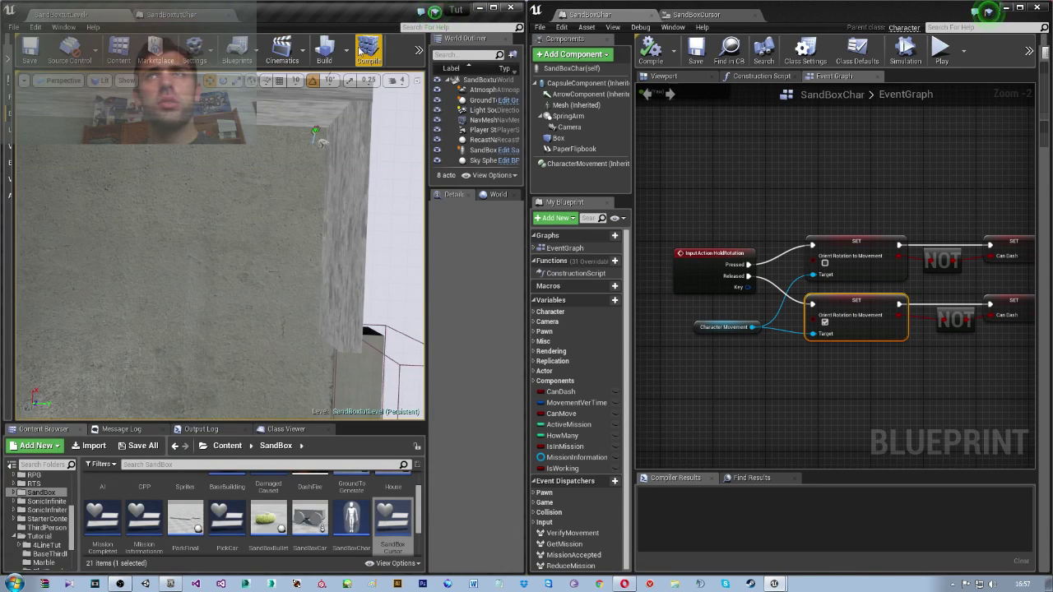
pyautogui.click(417, 55)
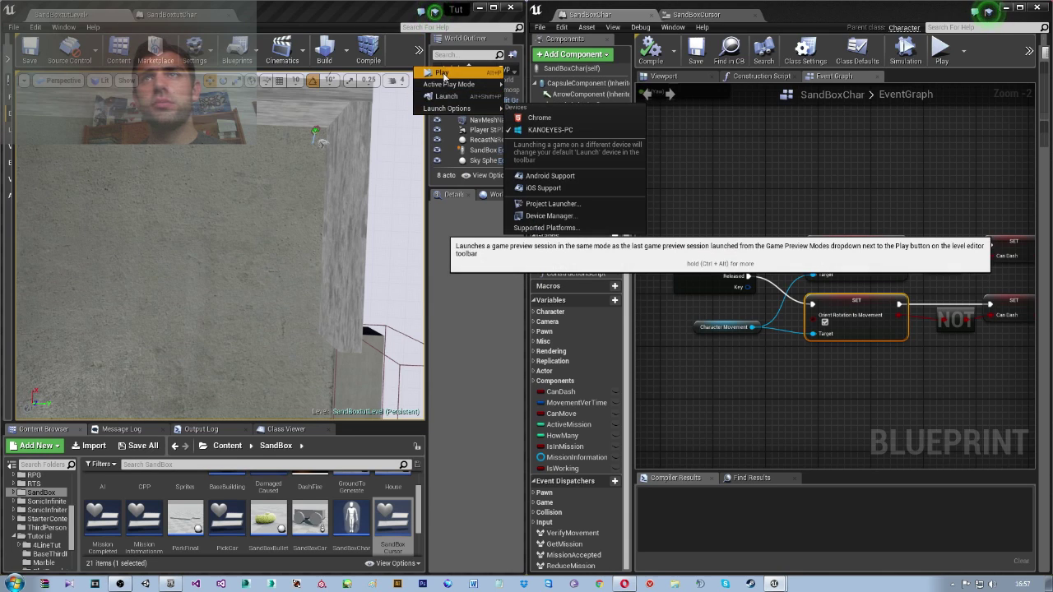
pyautogui.click(457, 72)
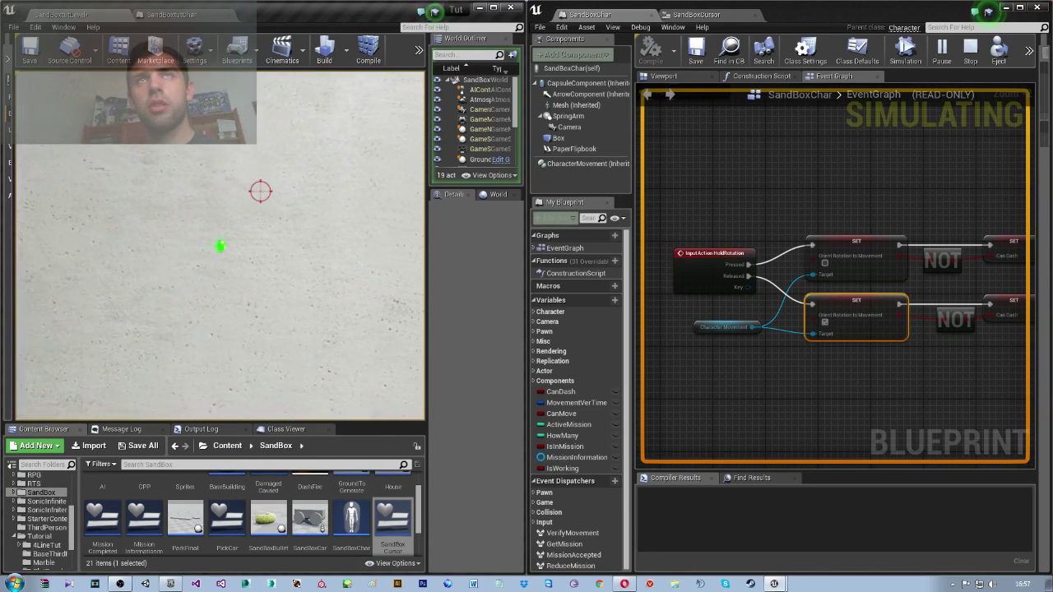
pyautogui.press('Escape')
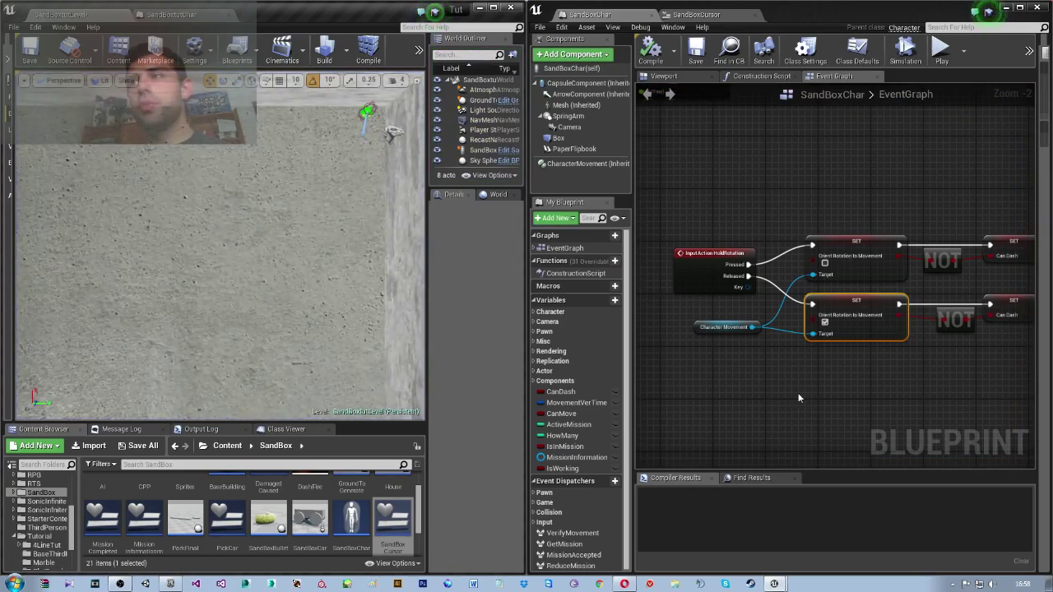
# In SandBoxChar's graph, connect Can Move into the AND node's B input beside Can Dash.
pyautogui.scroll(-8, 817, 304)
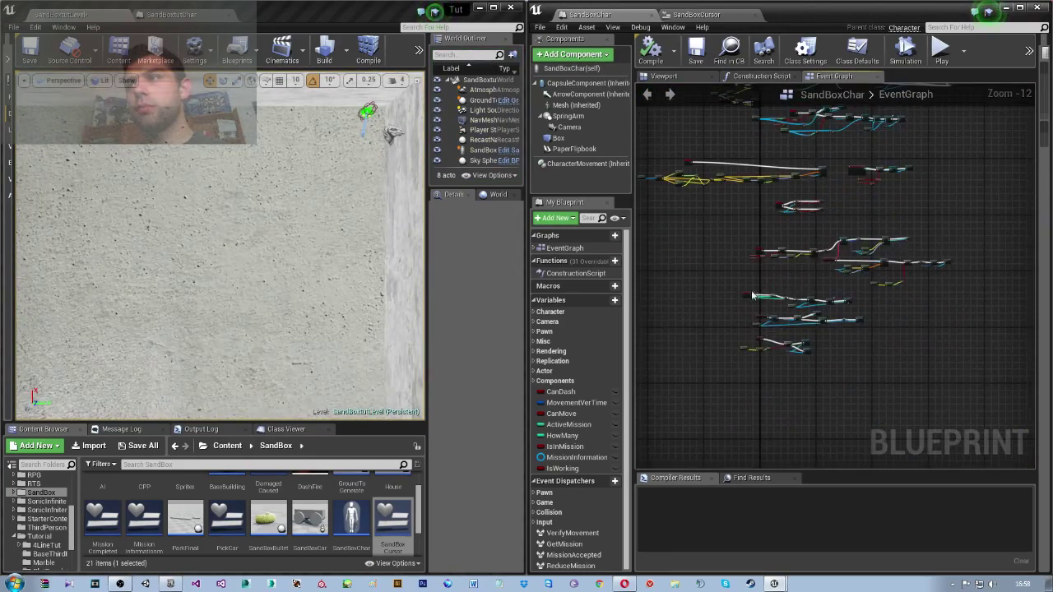
pyautogui.scroll(3, 751, 331)
pyautogui.moveTo(750, 332)
pyautogui.mouseDown(button='right')
pyautogui.moveTo(731, 284)
pyautogui.moveTo(785, 271)
pyautogui.moveTo(806, 329)
pyautogui.moveTo(830, 309)
pyautogui.mouseUp(button='right')
pyautogui.scroll(5, 731, 284)
pyautogui.scroll(-3, 731, 285)
pyautogui.scroll(-2, 806, 329)
pyautogui.scroll(5, 670, 349)
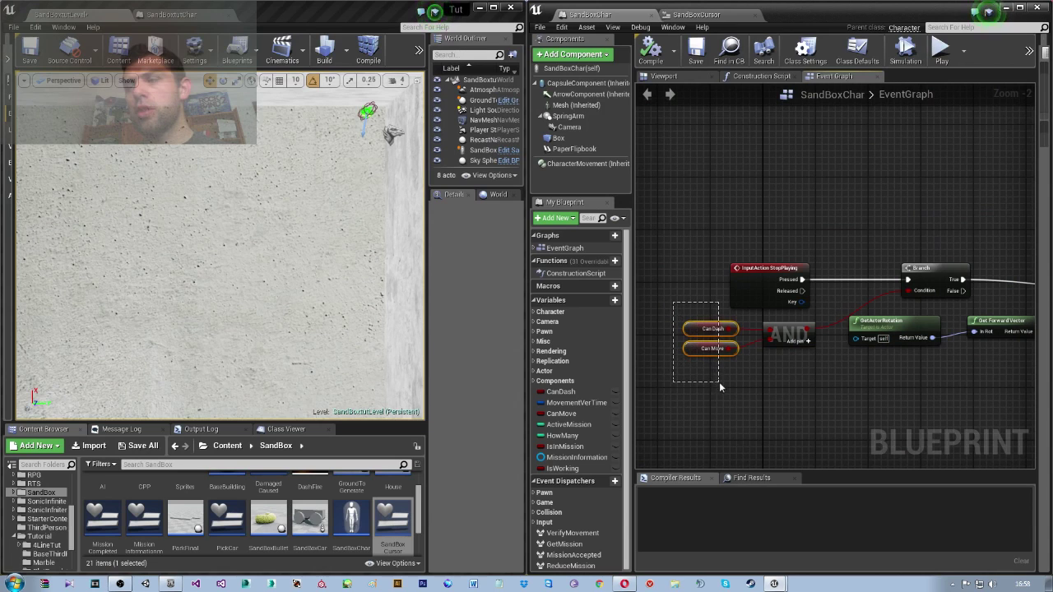
pyautogui.moveTo(747, 392); pyautogui.dragTo(745, 390)
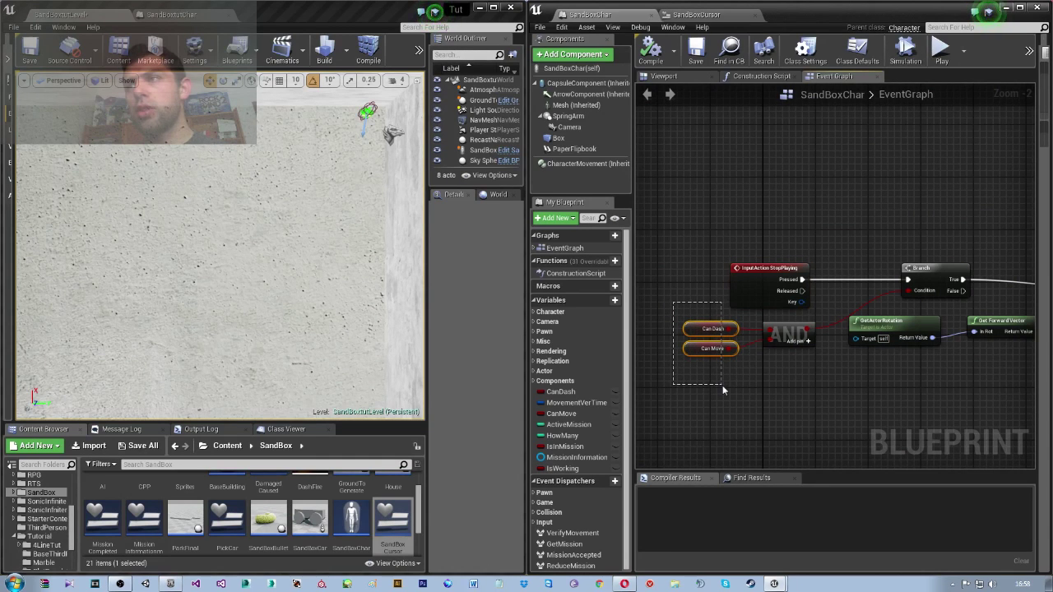
pyautogui.click(694, 347)
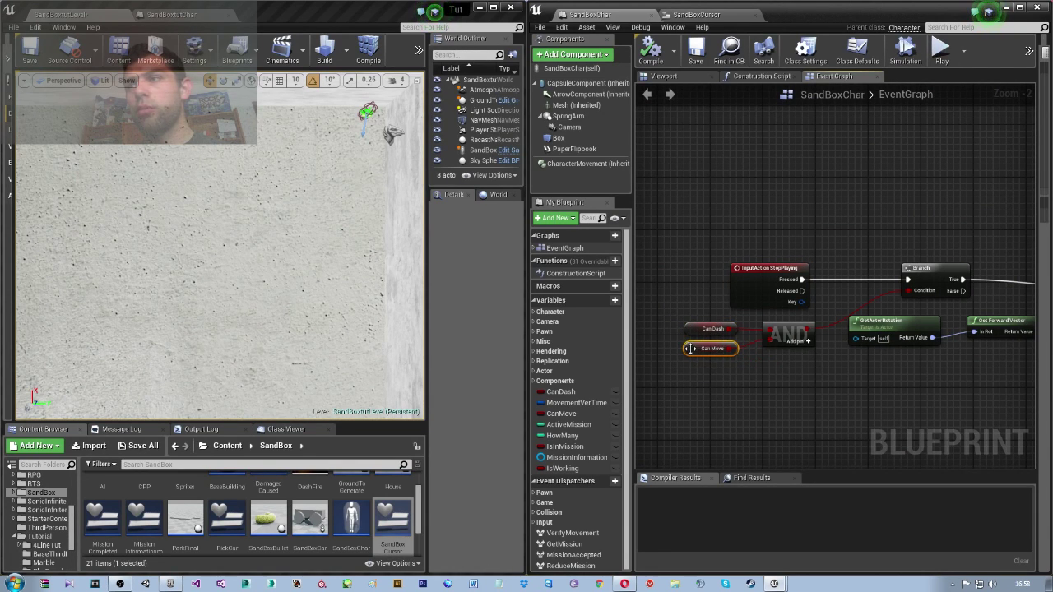
pyautogui.click(708, 329)
pyautogui.moveTo(736, 348); pyautogui.dragTo(760, 342)
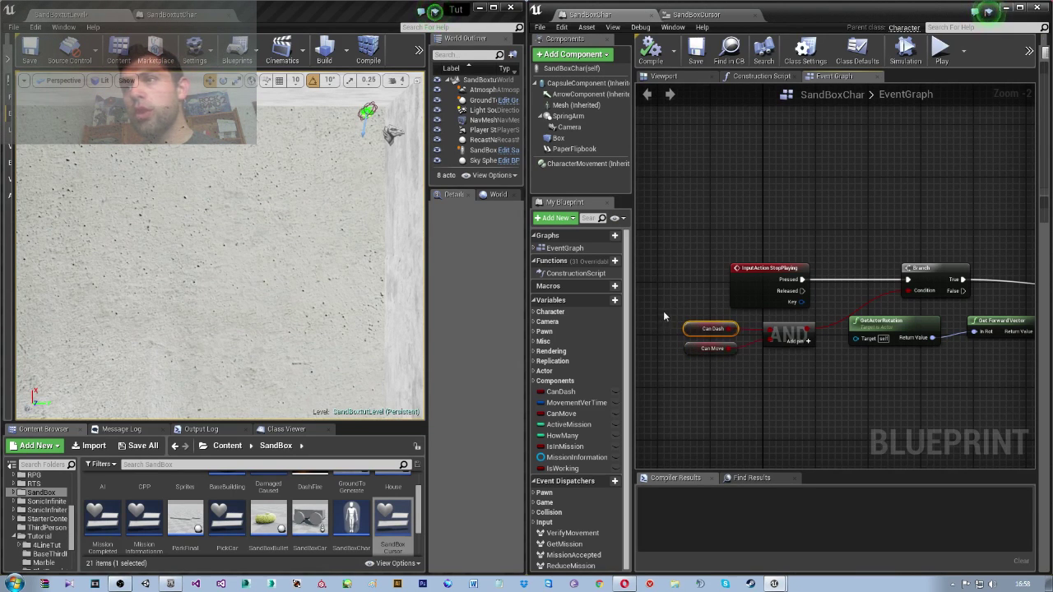
# Bring the SandBoxtutChar blueprint back to the front.
pyautogui.moveTo(727, 374); pyautogui.dragTo(728, 374)
pyautogui.moveTo(728, 375); pyautogui.dragTo(739, 406, button='right')
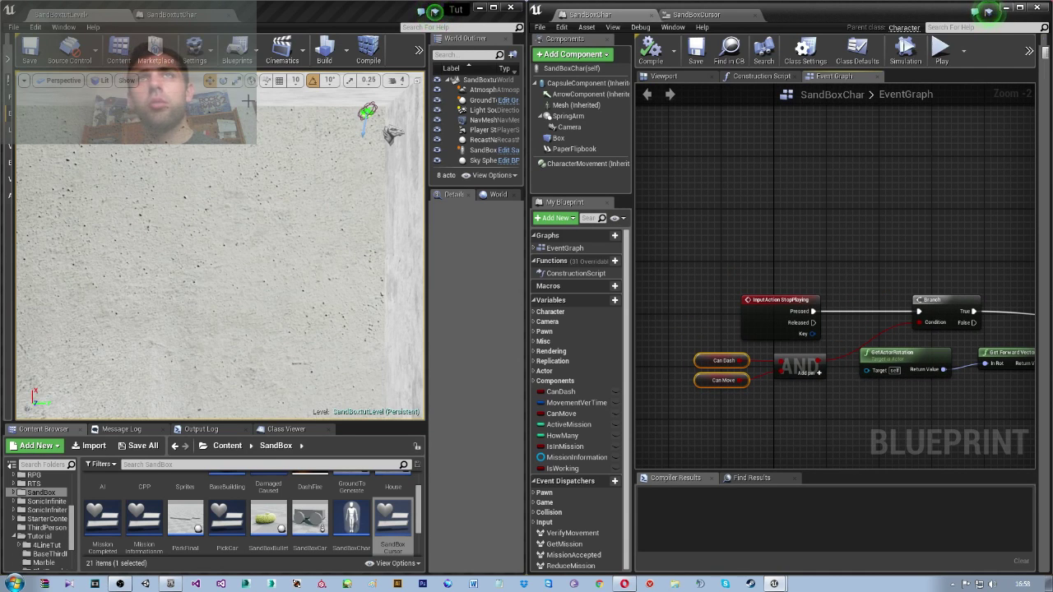
pyautogui.click(177, 16)
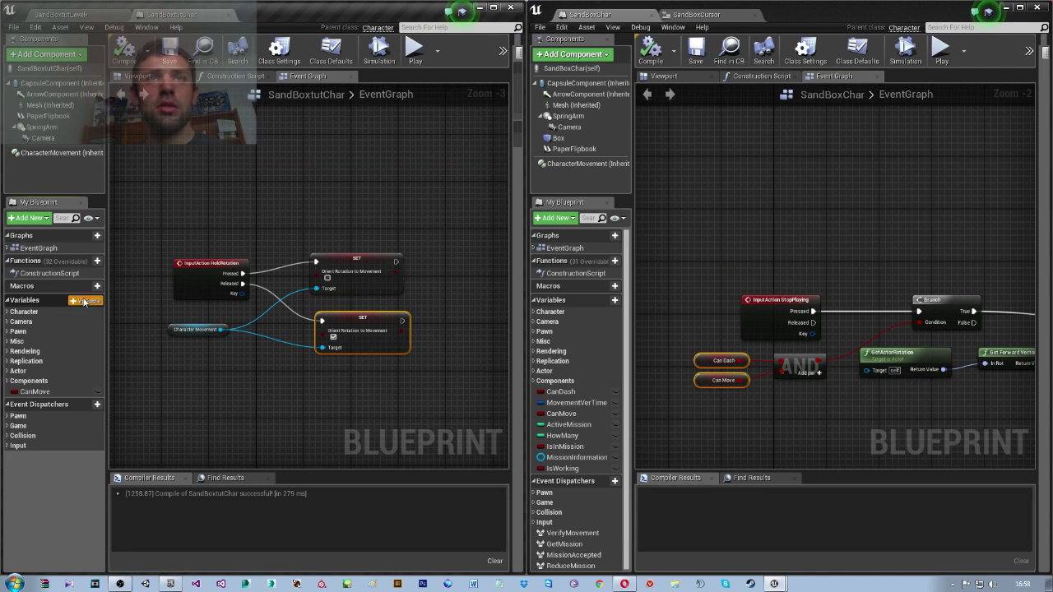
# Create a CanDash boolean and run a SET Can Dash after the first Orient Rotation SET.
pyautogui.click(97, 301)
pyautogui.write('CanDash')
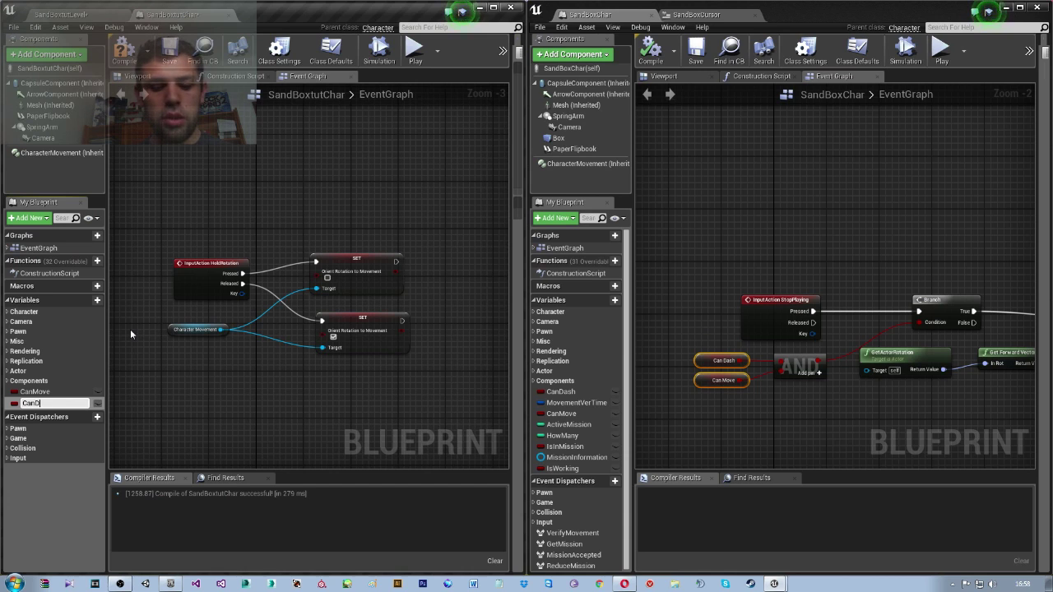
pyautogui.press('Return')
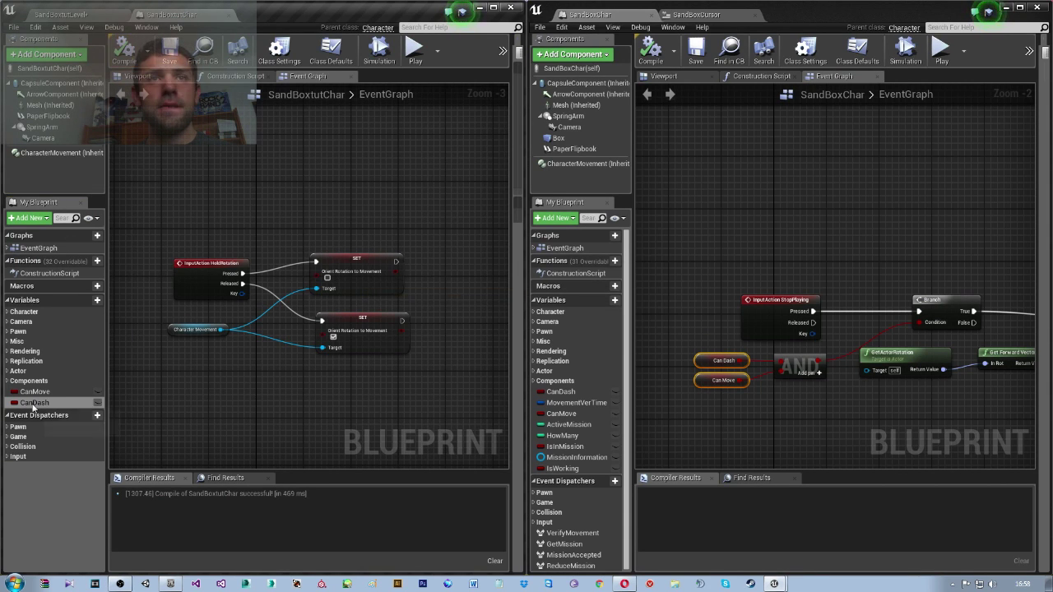
pyautogui.moveTo(35, 402)
pyautogui.keyDown('alt'); pyautogui.mouseDown()
pyautogui.moveTo(362, 401)
pyautogui.moveTo(453, 272)
pyautogui.mouseUp(); pyautogui.keyUp('alt')
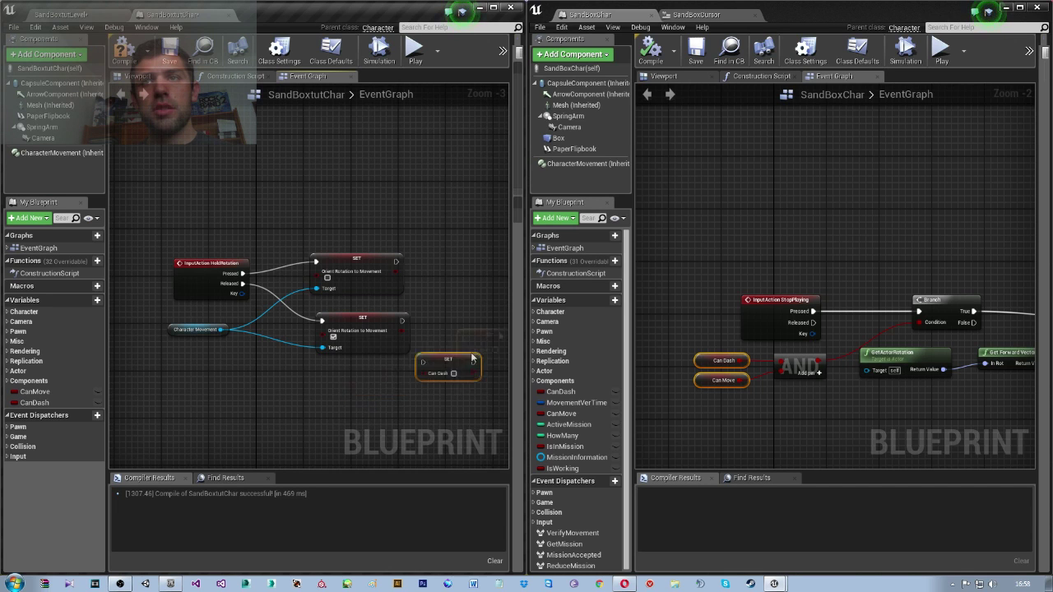
pyautogui.moveTo(315, 262); pyautogui.dragTo(427, 272)
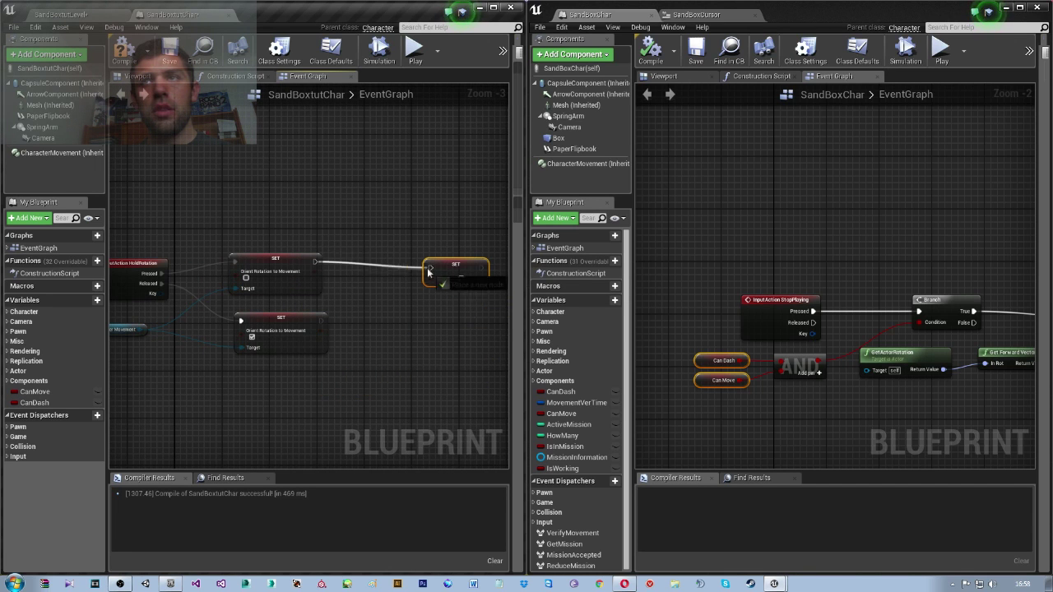
# Feed Orient Rotation through a NOT Boolean node into Can Dash and compile.
pyautogui.moveTo(317, 273); pyautogui.dragTo(360, 293)
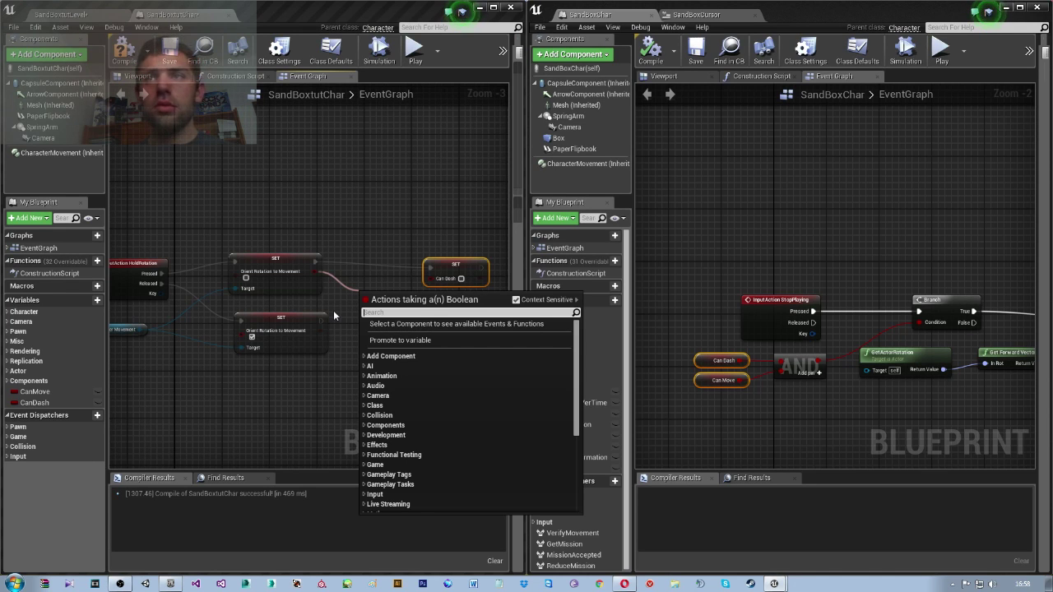
pyautogui.write('not')
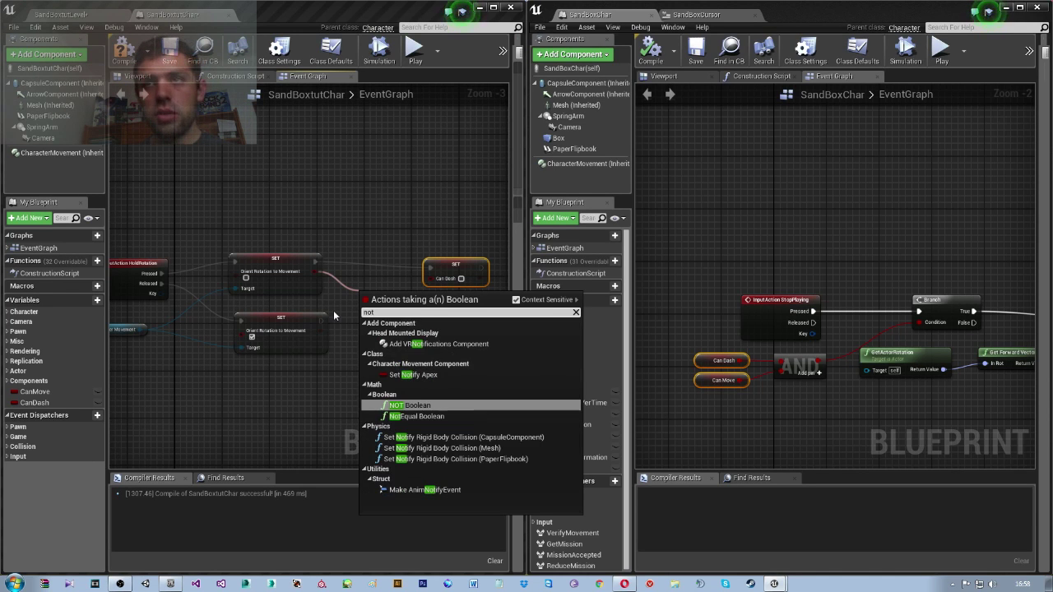
pyautogui.press('Return')
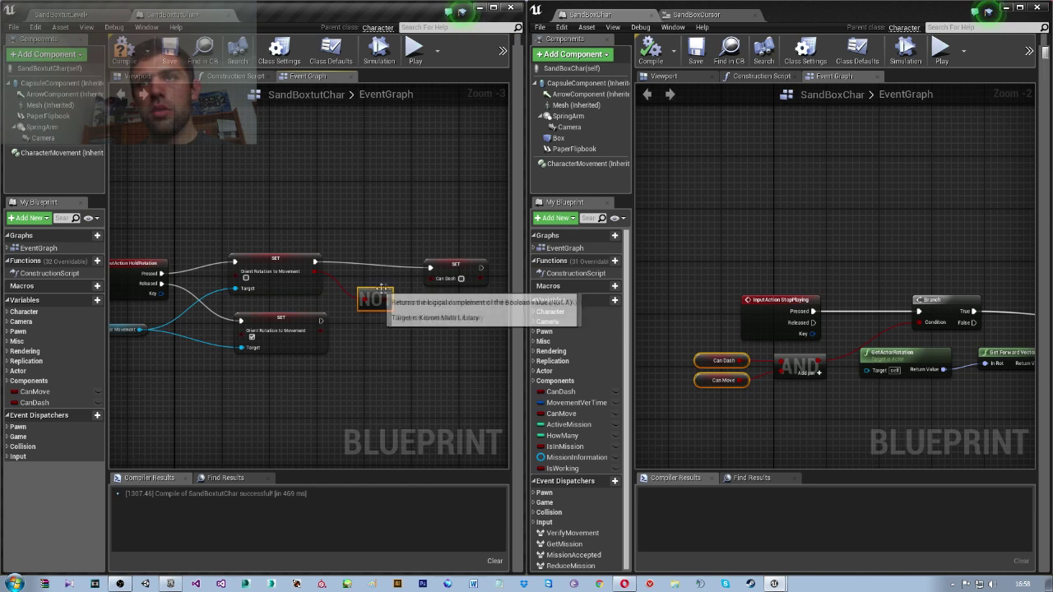
pyautogui.moveTo(435, 279); pyautogui.dragTo(418, 221, button='right')
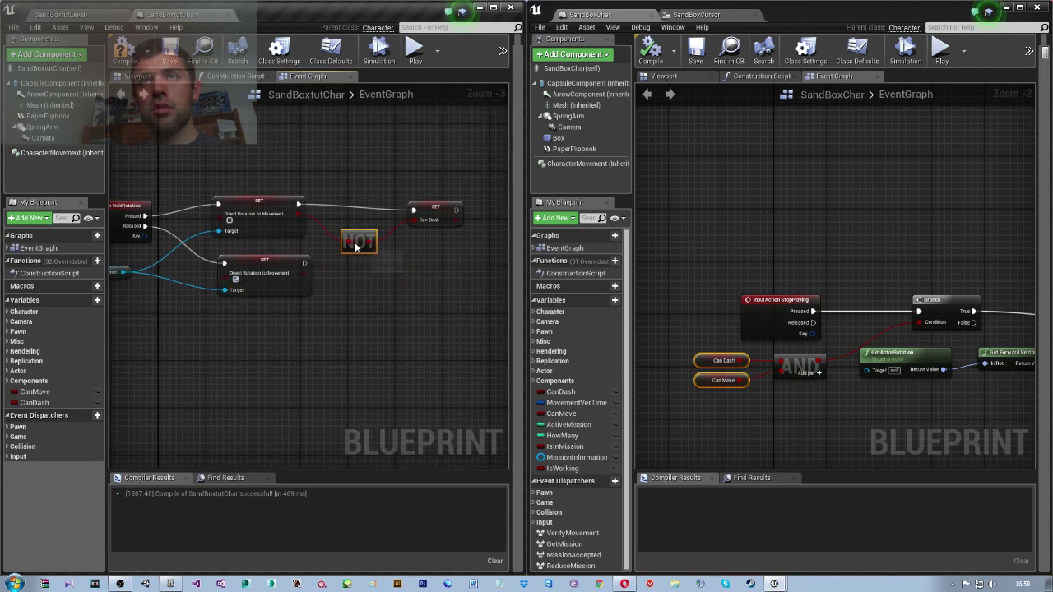
pyautogui.moveTo(357, 244); pyautogui.dragTo(357, 233)
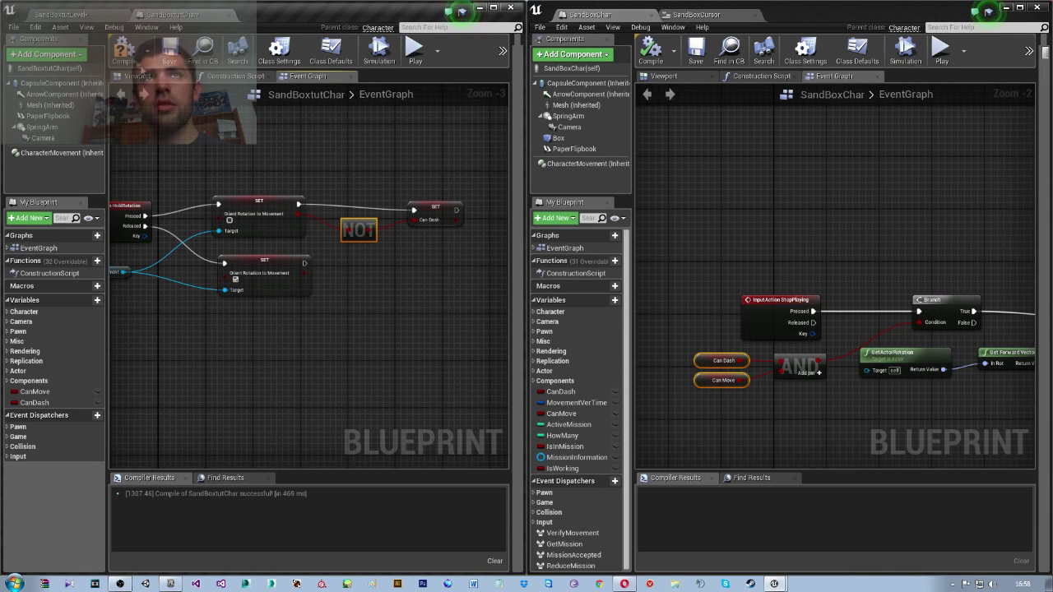
pyautogui.press('F7')
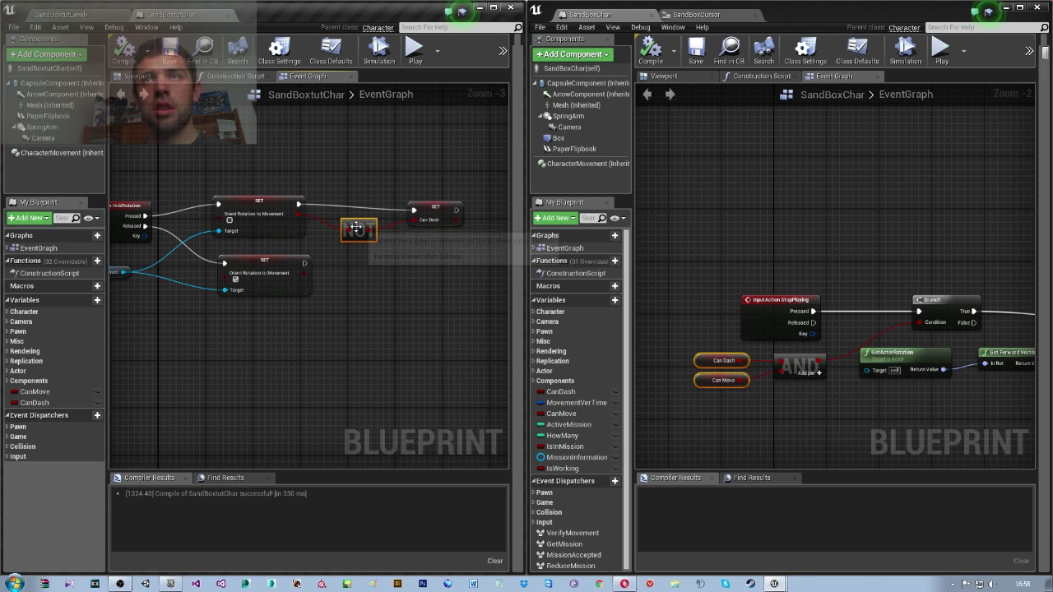
# Duplicate the NOT and SET Can Dash nodes and chain them after the lower Orient Rotation SET.
pyautogui.rightClick(359, 231)
pyautogui.click(386, 277)
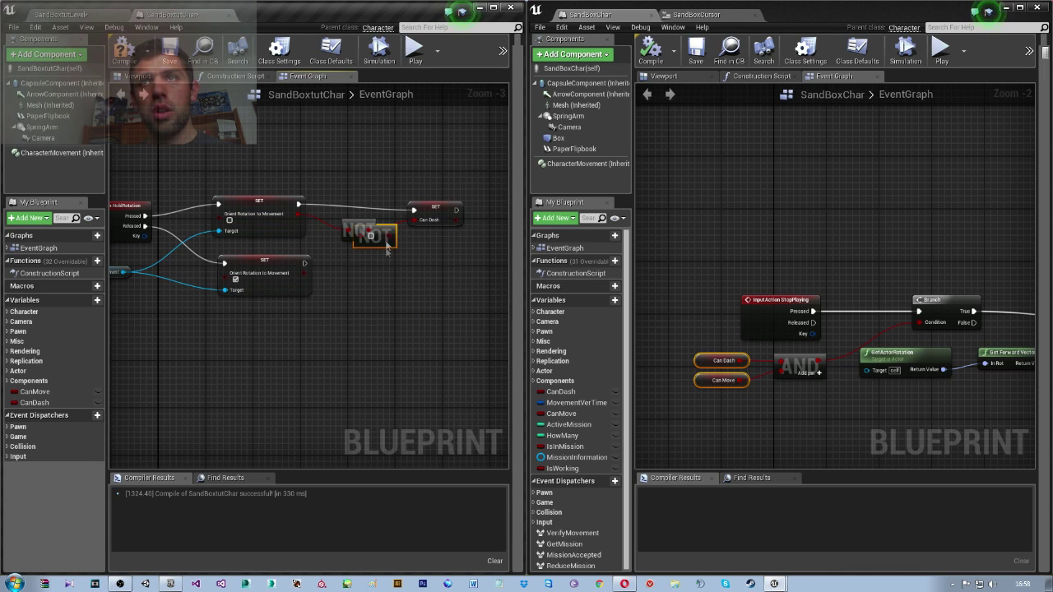
pyautogui.moveTo(387, 246)
pyautogui.mouseDown()
pyautogui.moveTo(357, 288)
pyautogui.moveTo(332, 288)
pyautogui.moveTo(346, 284)
pyautogui.mouseUp()
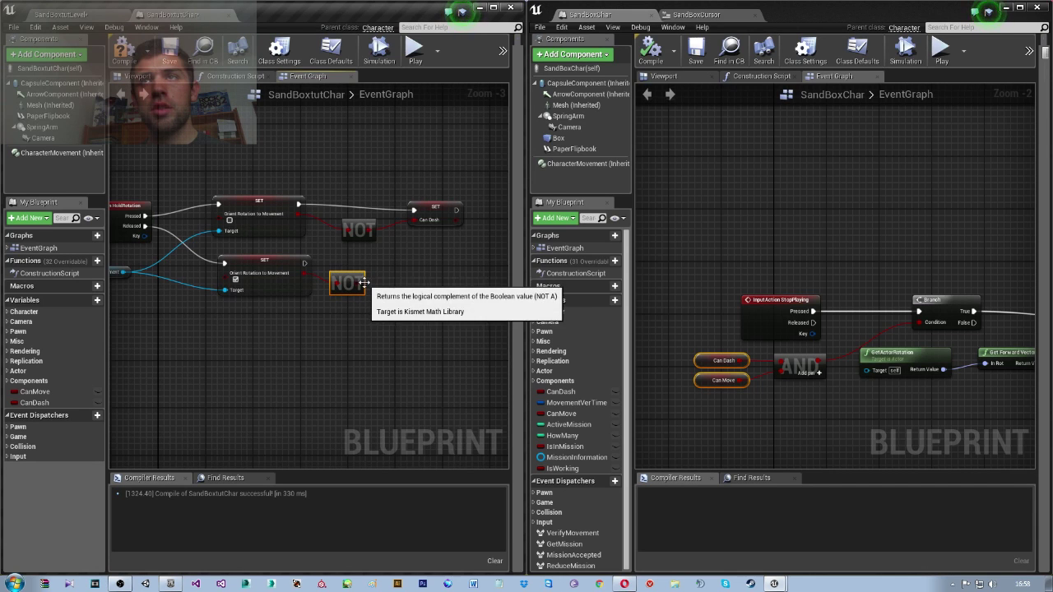
pyautogui.rightClick(437, 227)
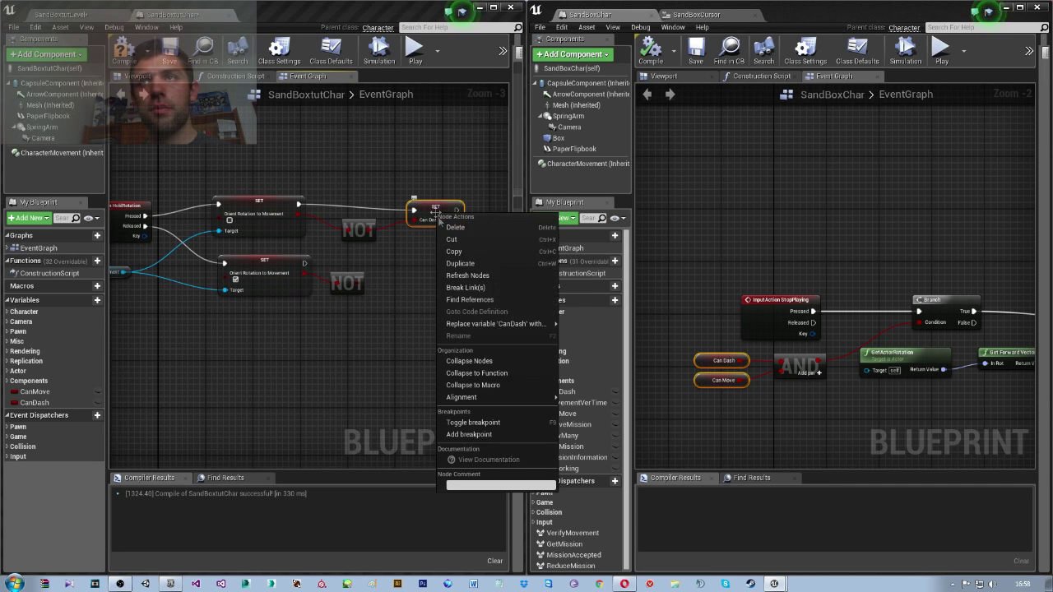
pyautogui.click(460, 264)
pyautogui.moveTo(462, 239); pyautogui.dragTo(448, 278)
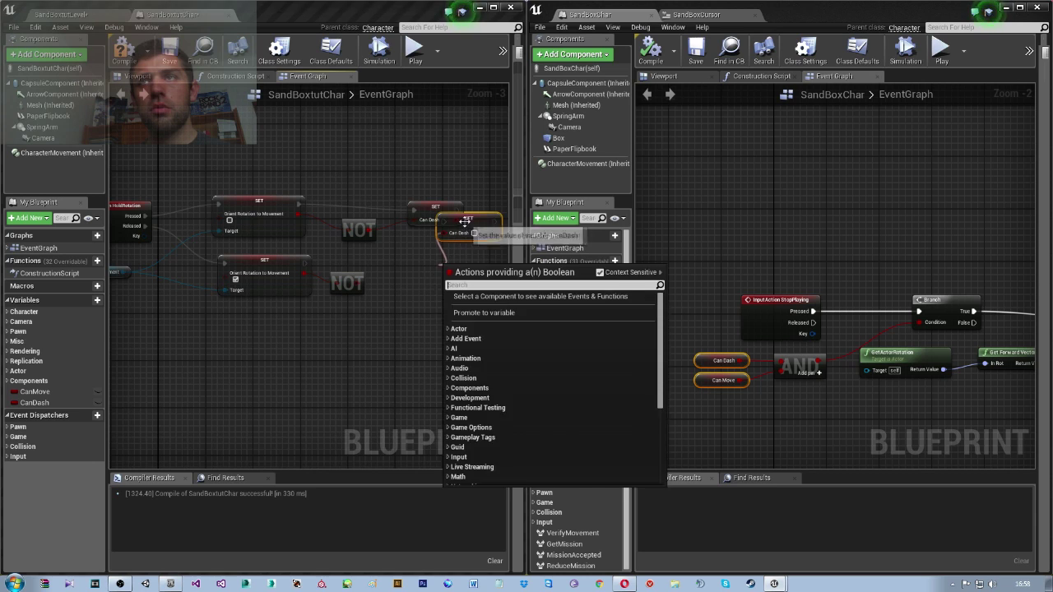
pyautogui.moveTo(469, 221); pyautogui.dragTo(434, 272)
pyautogui.moveTo(357, 283); pyautogui.dragTo(401, 291)
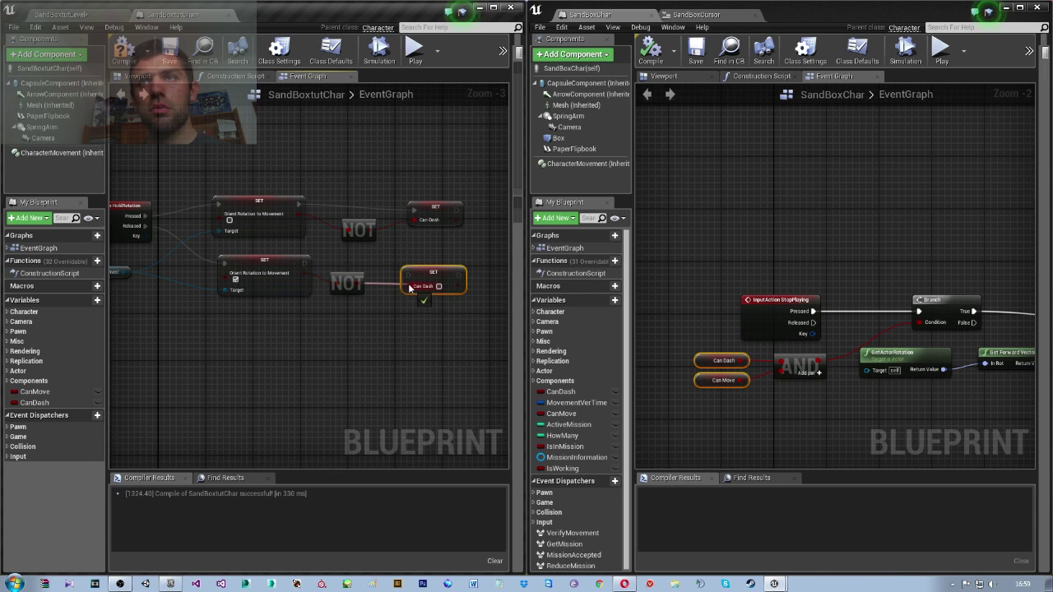
pyautogui.moveTo(306, 264); pyautogui.dragTo(318, 271)
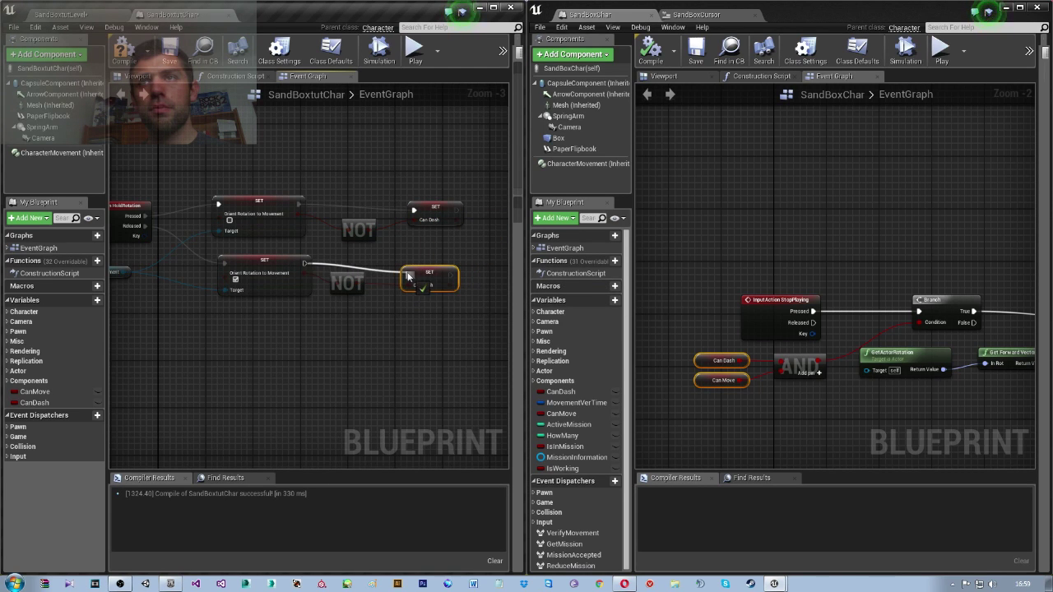
pyautogui.moveTo(407, 276); pyautogui.dragTo(407, 278)
# Run the SandBoxtut level in Simulate mode from the Play options.
pyautogui.click(71, 14)
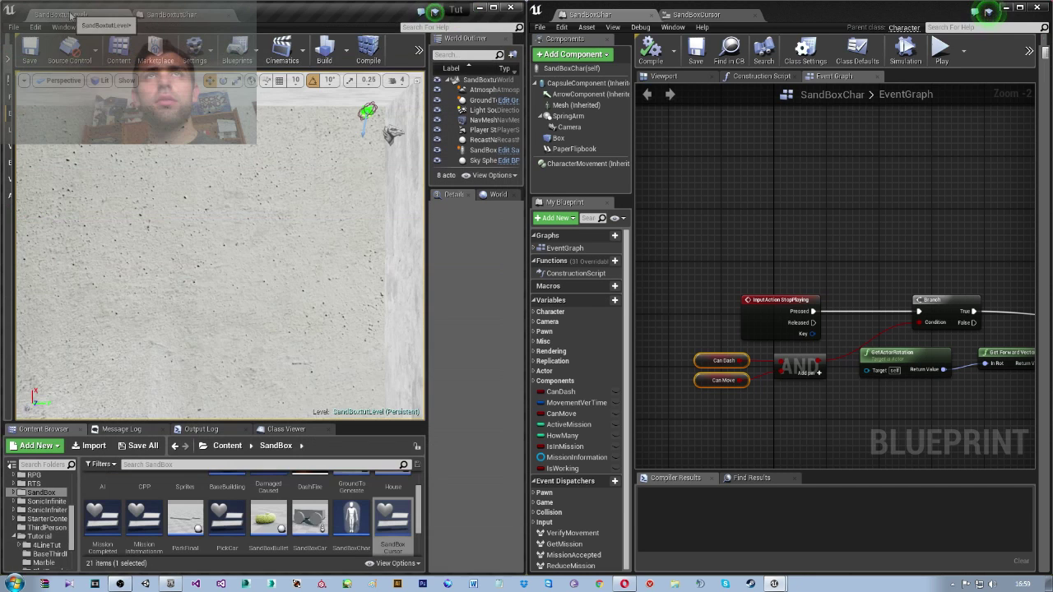
pyautogui.click(417, 54)
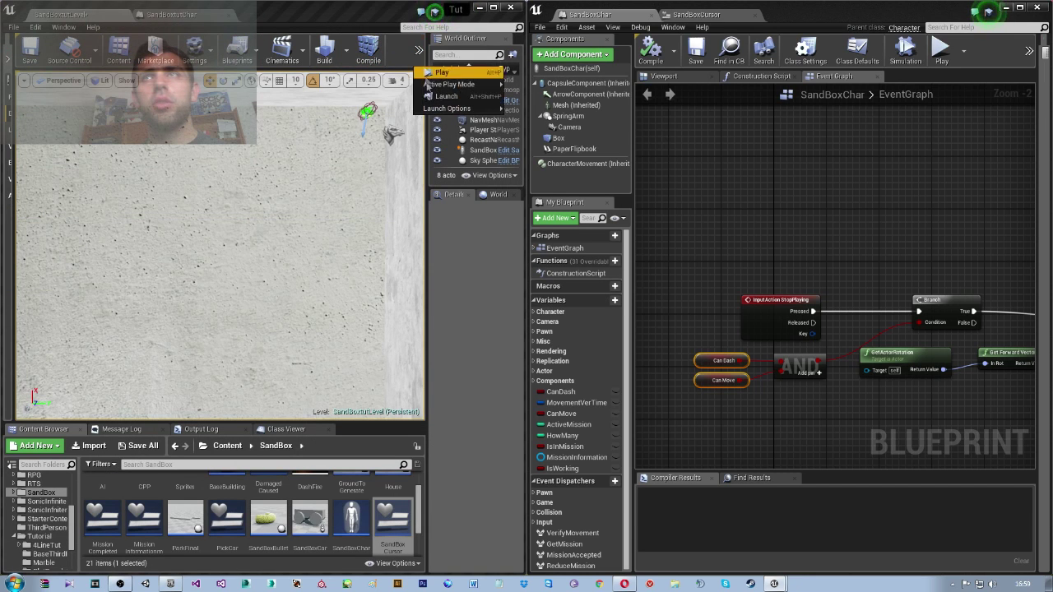
pyautogui.moveTo(458, 82)
pyautogui.click(543, 153)
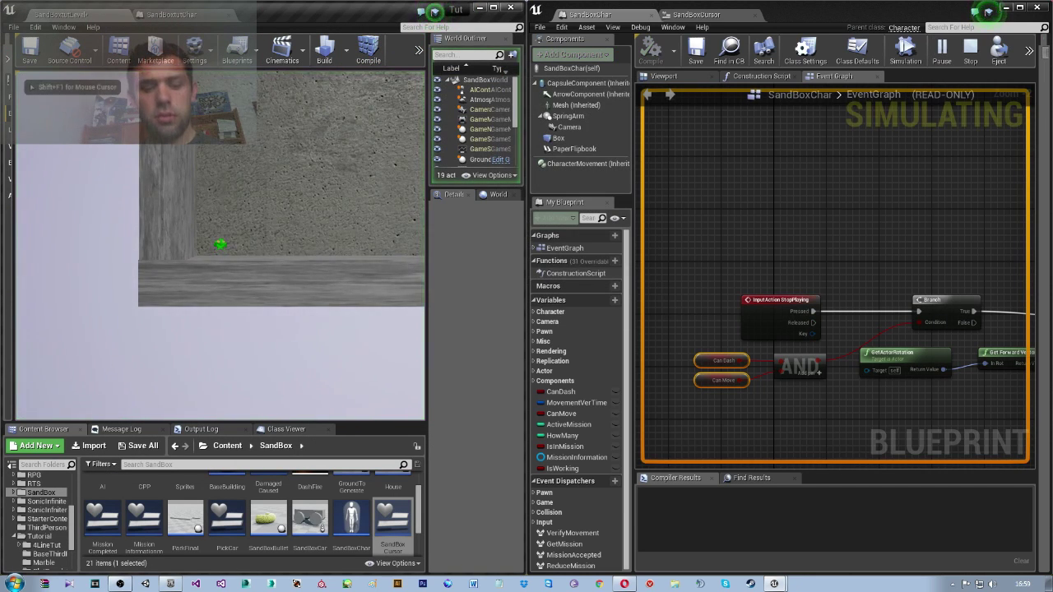
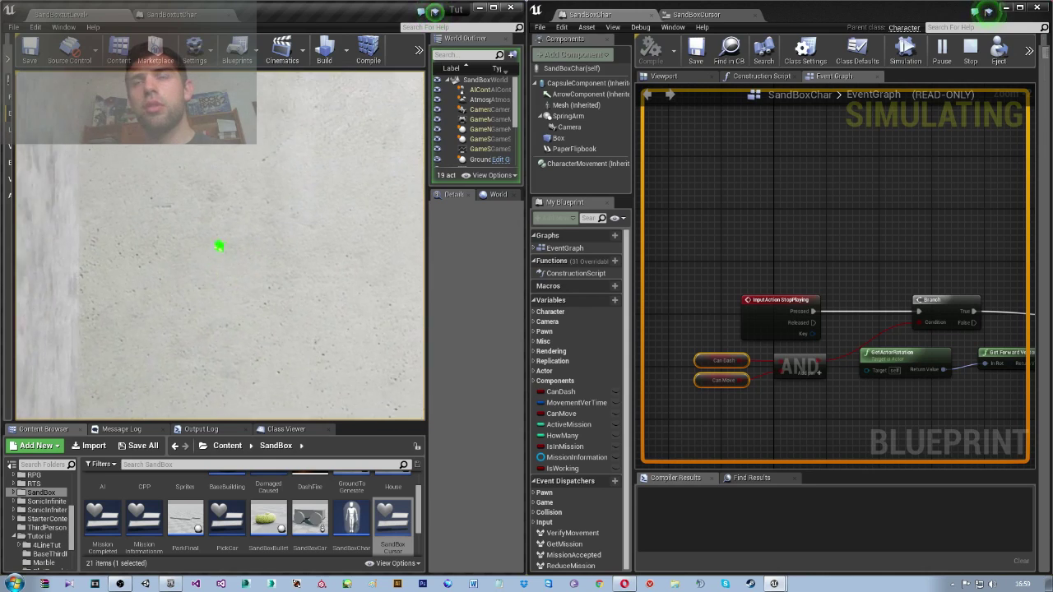
# Stop the simulation and add an InputAction StopPlaying event to the SandBoxtutChar graph.
pyautogui.press('Escape')
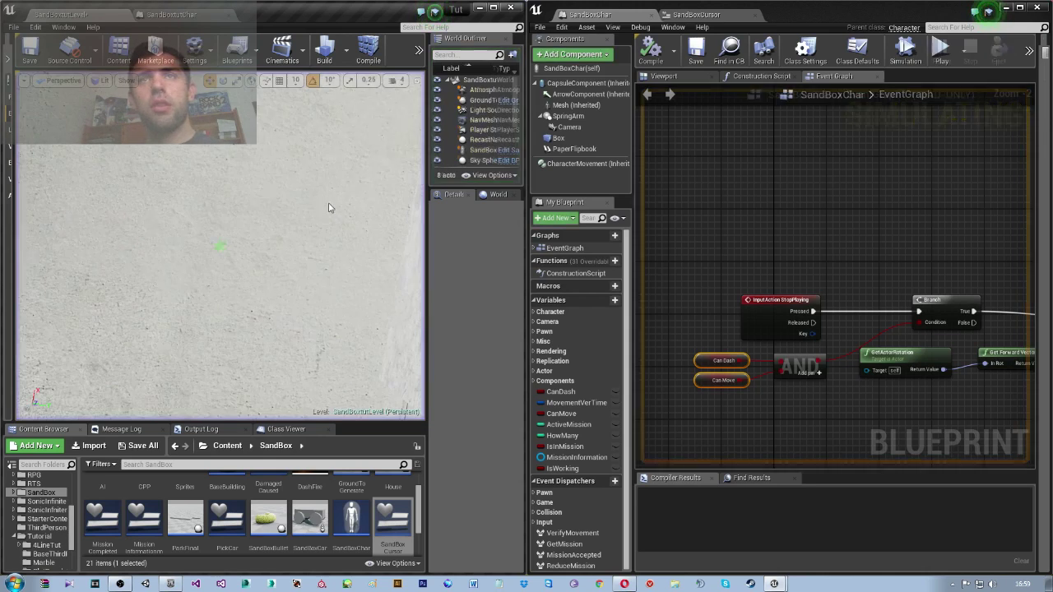
pyautogui.click(171, 14)
pyautogui.scroll(-4, 342, 250)
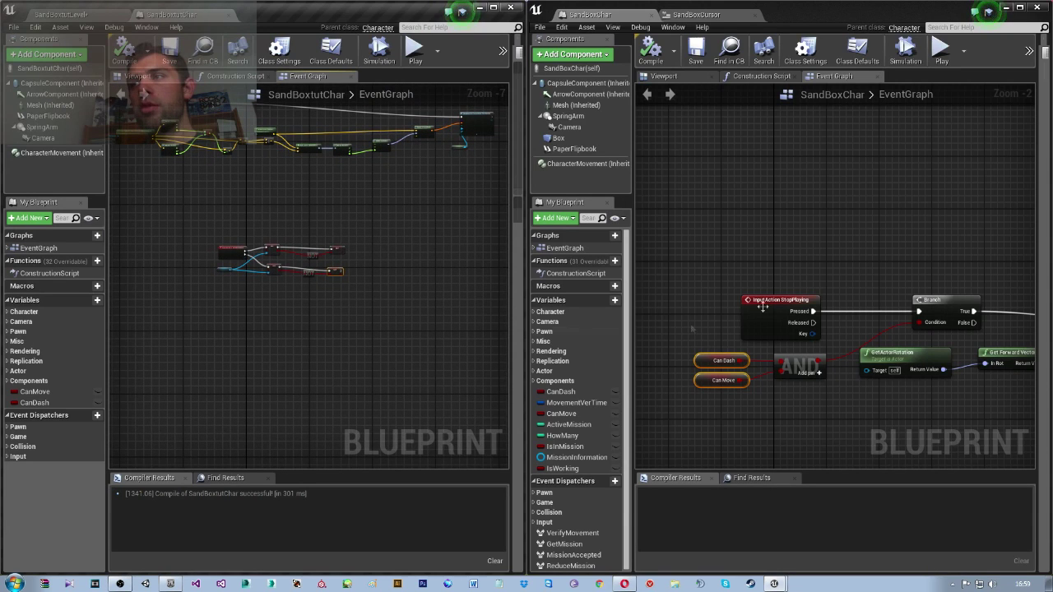
pyautogui.moveTo(721, 278); pyautogui.dragTo(740, 314)
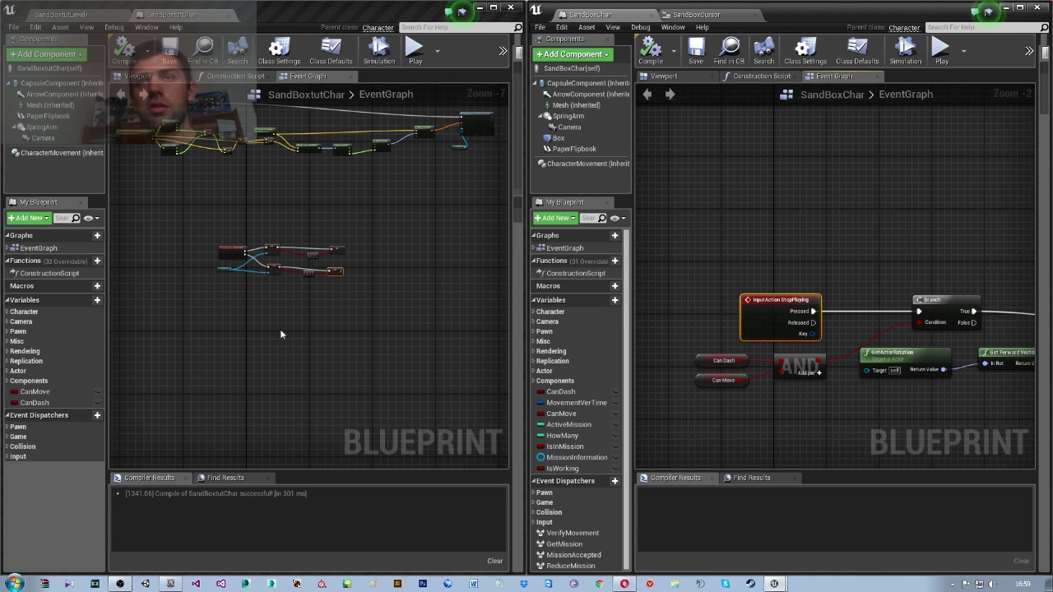
pyautogui.moveTo(280, 333); pyautogui.dragTo(369, 306, button='right')
pyautogui.scroll(3, 378, 312)
pyautogui.rightClick(318, 309)
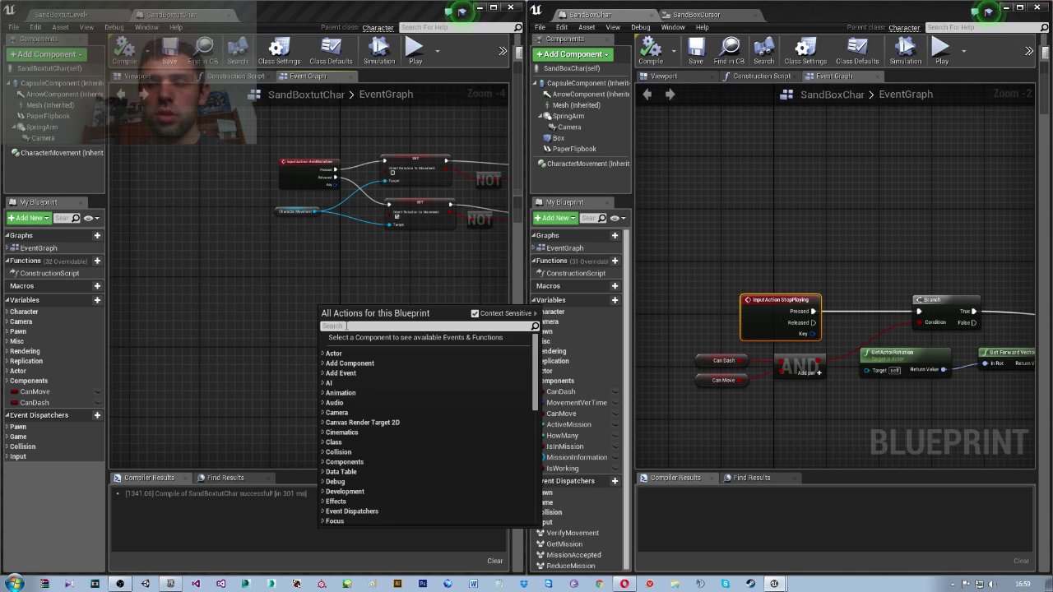
pyautogui.write('StopPla')
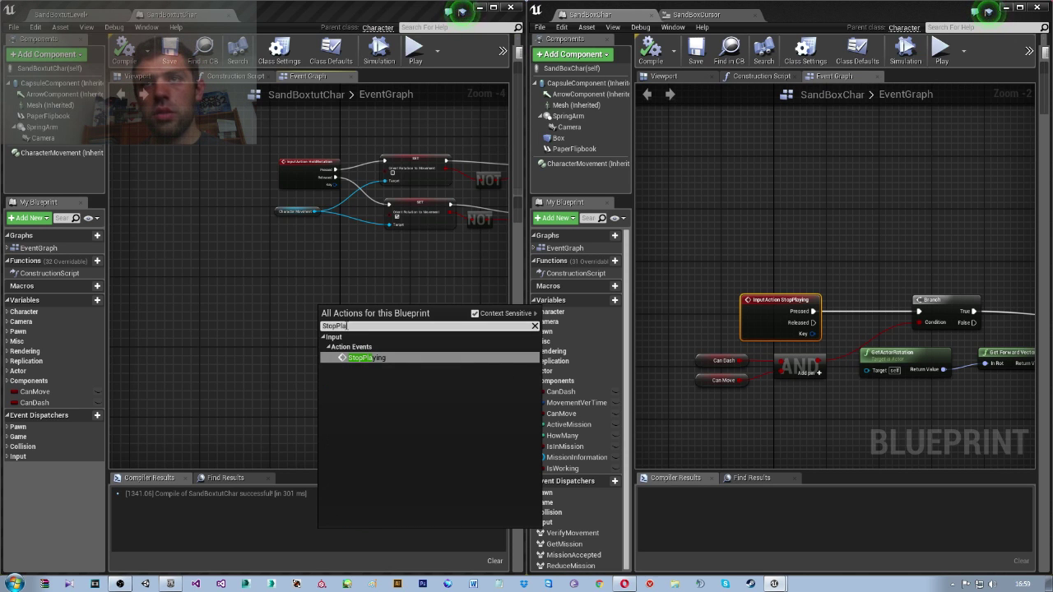
pyautogui.press('Return')
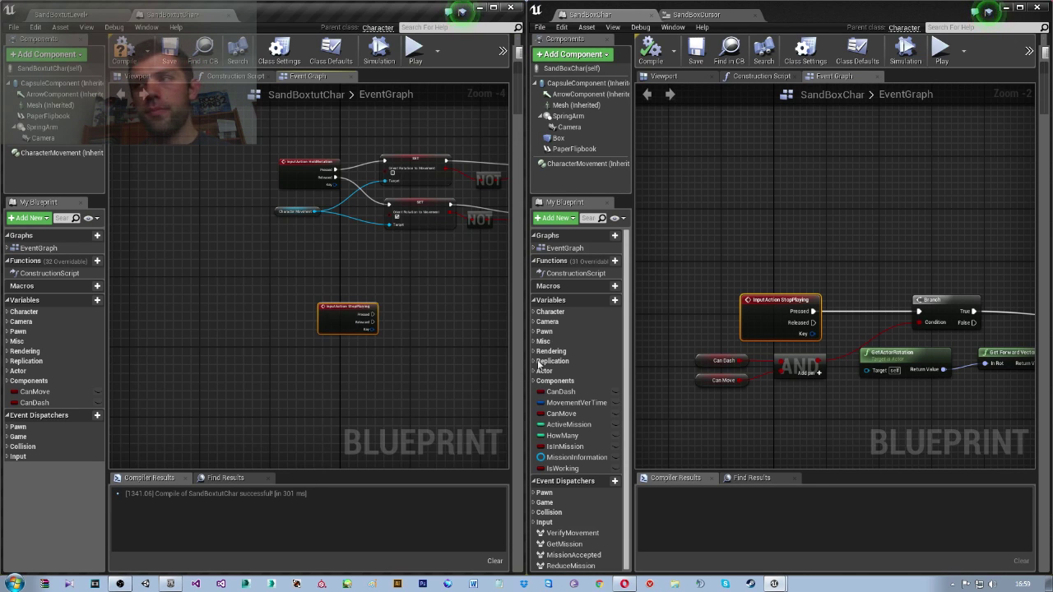
pyautogui.moveTo(400, 383); pyautogui.dragTo(348, 357, button='right')
pyautogui.scroll(1, 305, 352)
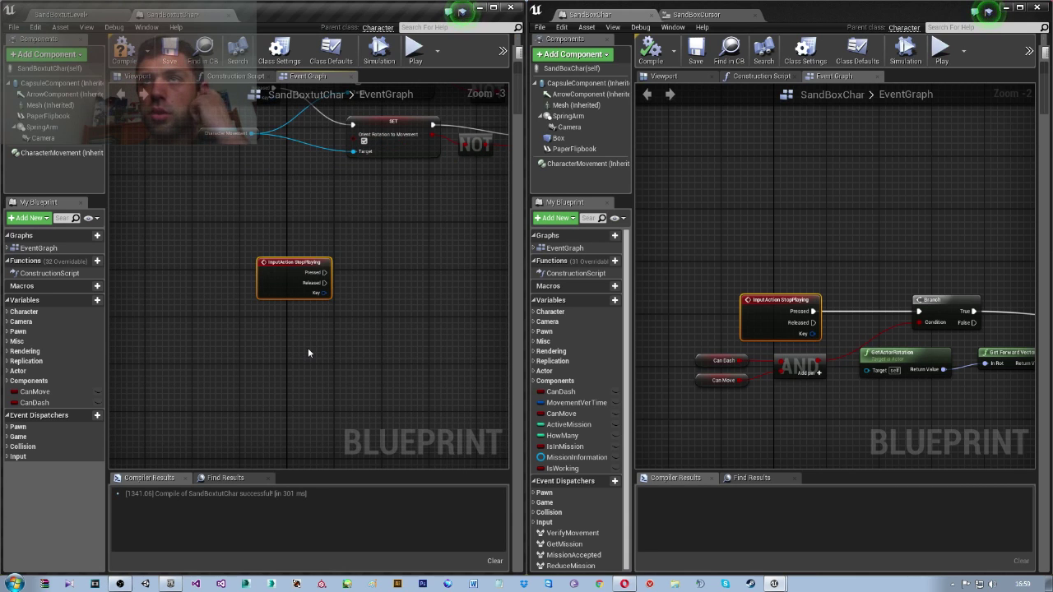
# Place Can Move and Can Dash getter nodes in the graph.
pyautogui.click(37, 402)
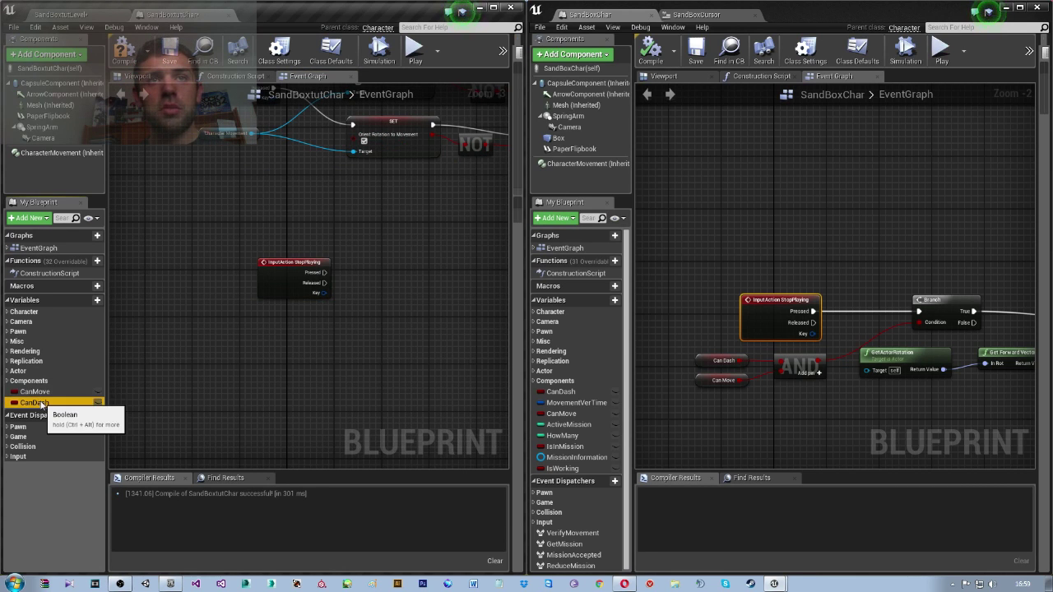
pyautogui.moveTo(34, 392); pyautogui.dragTo(216, 365)
pyautogui.click(230, 372)
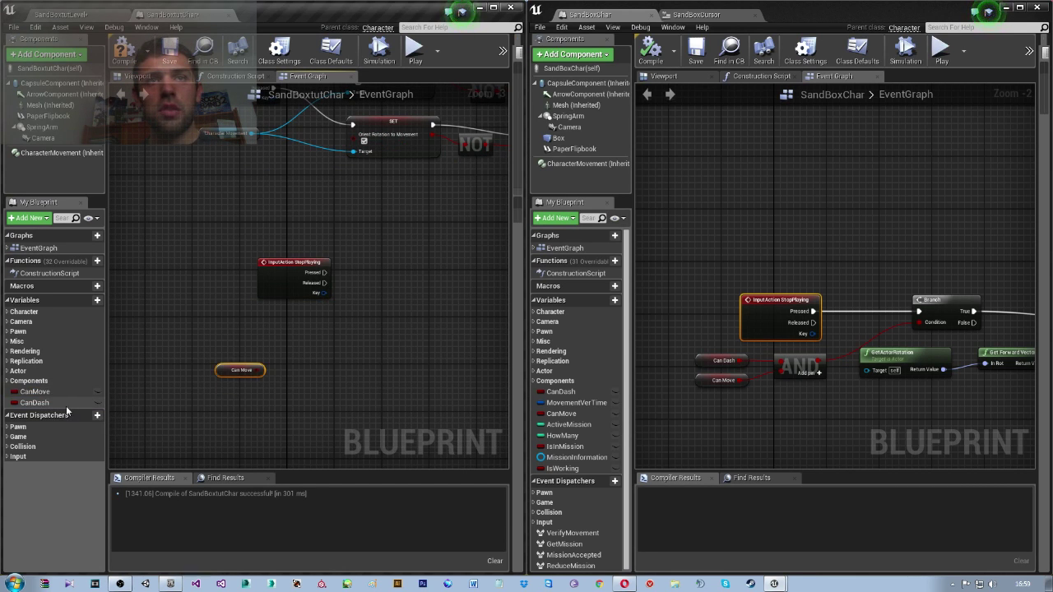
pyautogui.moveTo(61, 402)
pyautogui.mouseDown()
pyautogui.moveTo(183, 401)
pyautogui.moveTo(231, 381)
pyautogui.moveTo(327, 372)
pyautogui.mouseUp()
pyautogui.click(204, 418)
pyautogui.scroll(3, 233, 395)
# Combine Can Move and Can Dash with an AND Boolean node.
pyautogui.write('and')
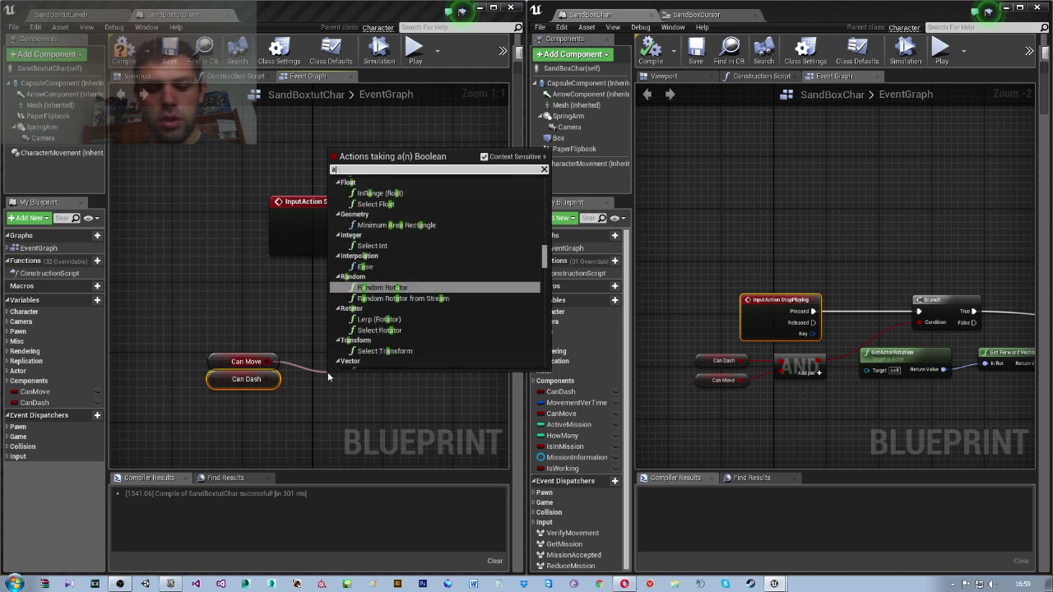
pyautogui.press('Return')
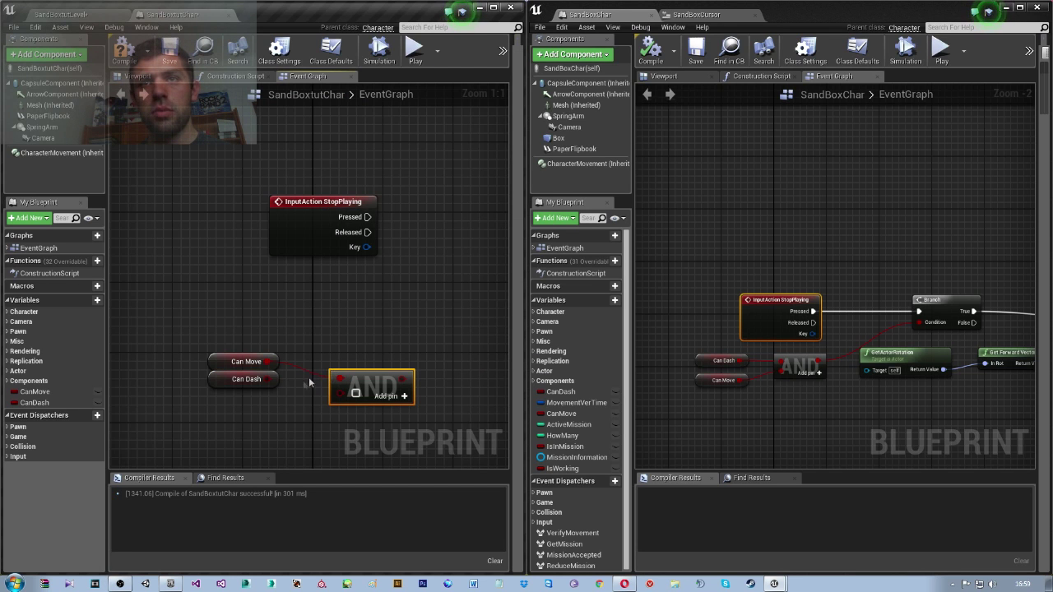
pyautogui.moveTo(344, 398); pyautogui.dragTo(338, 361)
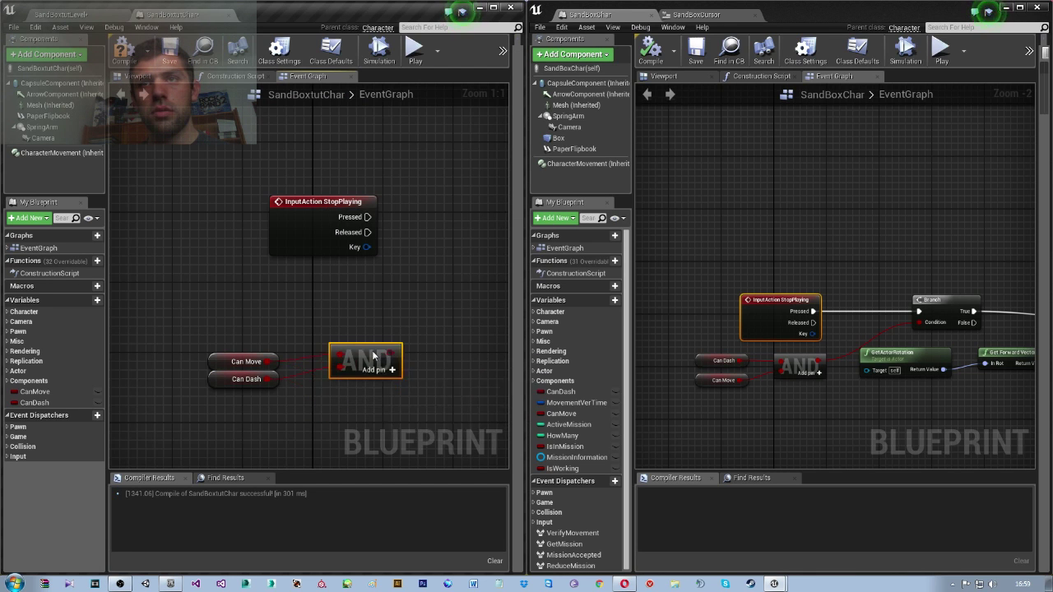
pyautogui.moveTo(387, 346); pyautogui.dragTo(328, 380, button='right')
# Drive a Branch from the AND result, triggered by StopPlaying's Pressed output.
pyautogui.moveTo(327, 380)
pyautogui.mouseDown()
pyautogui.moveTo(310, 397)
pyautogui.moveTo(369, 353)
pyautogui.mouseUp()
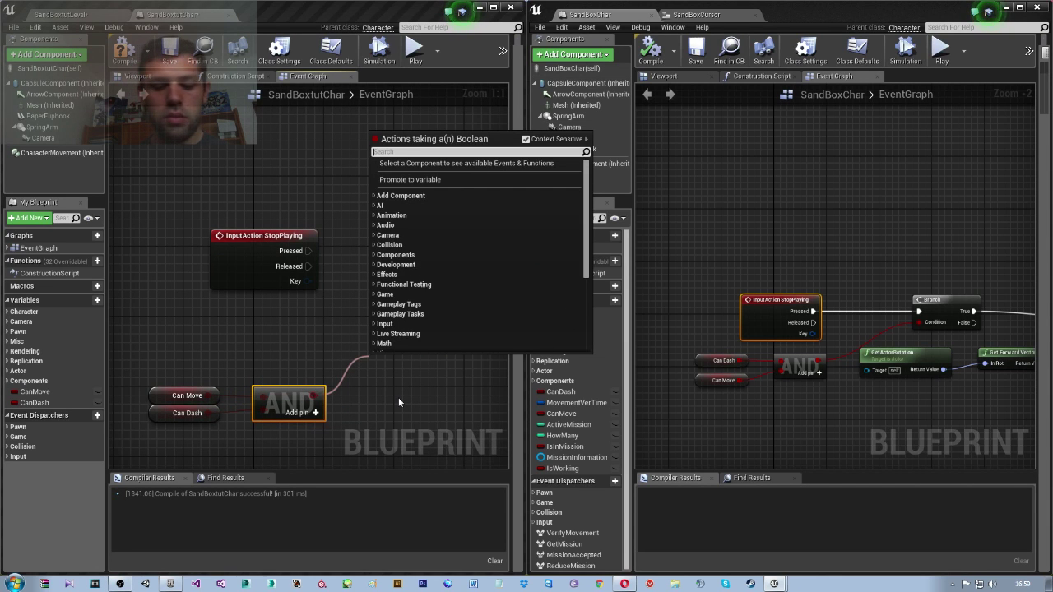
pyautogui.write('bre')
pyautogui.press('BackSpace')
pyautogui.press('BackSpace')
pyautogui.press('BackSpace')
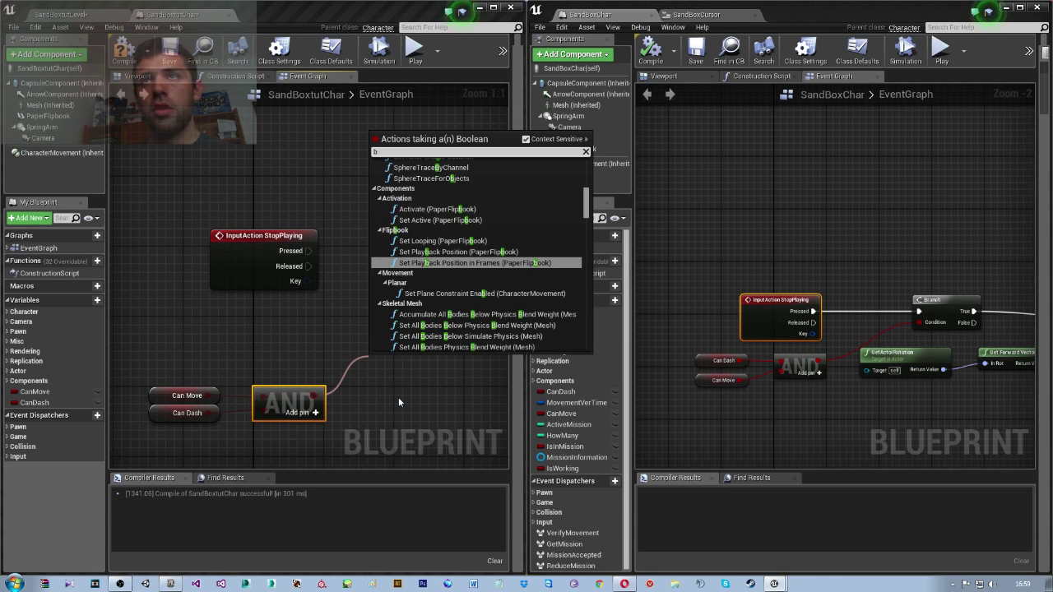
pyautogui.press('BackSpace')
pyautogui.write('branch')
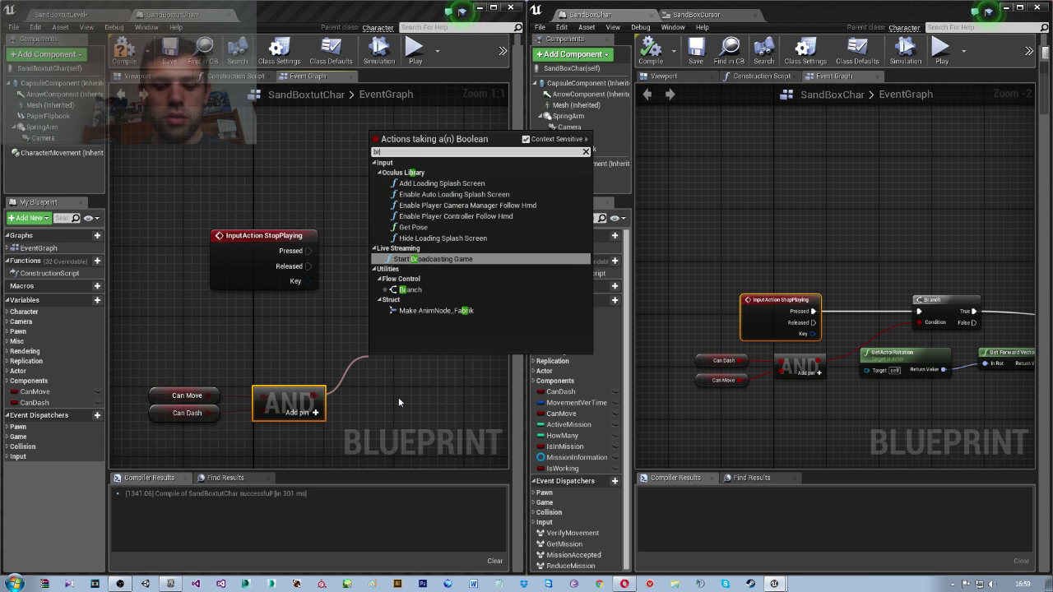
pyautogui.press('Return')
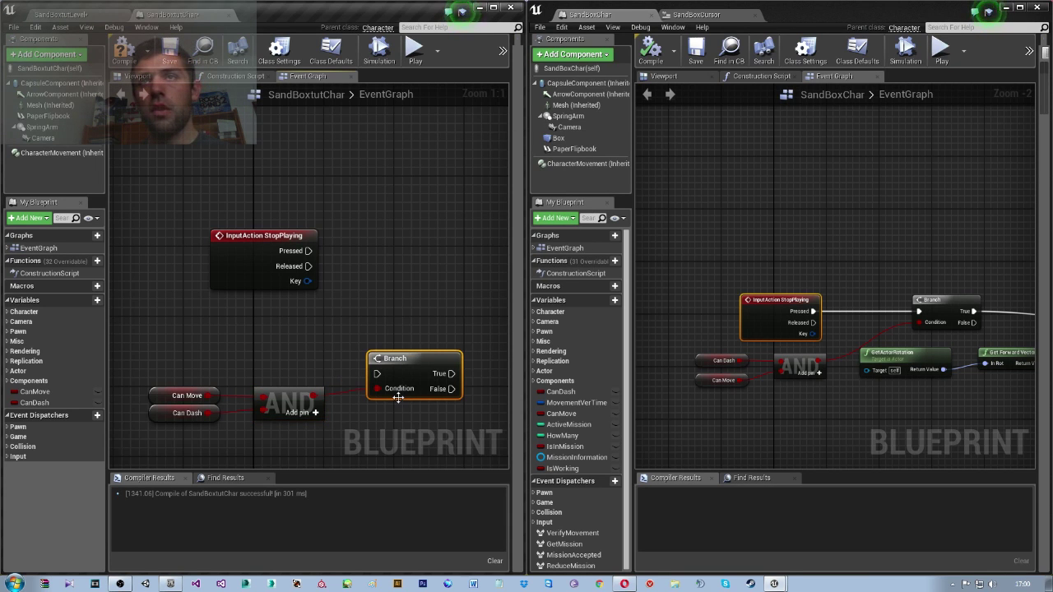
pyautogui.moveTo(398, 397); pyautogui.dragTo(390, 251)
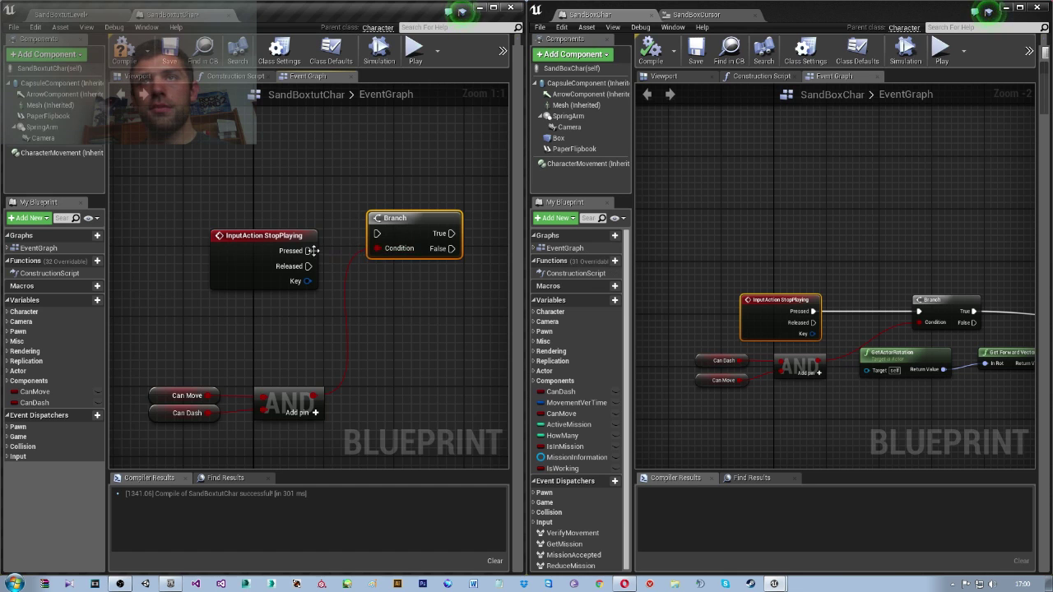
pyautogui.moveTo(309, 250)
pyautogui.mouseDown()
pyautogui.moveTo(358, 236)
pyautogui.moveTo(395, 249)
pyautogui.mouseUp()
pyautogui.moveTo(1025, 422)
pyautogui.mouseDown(button='right')
pyautogui.moveTo(813, 381)
pyautogui.moveTo(813, 394)
pyautogui.mouseUp(button='right')
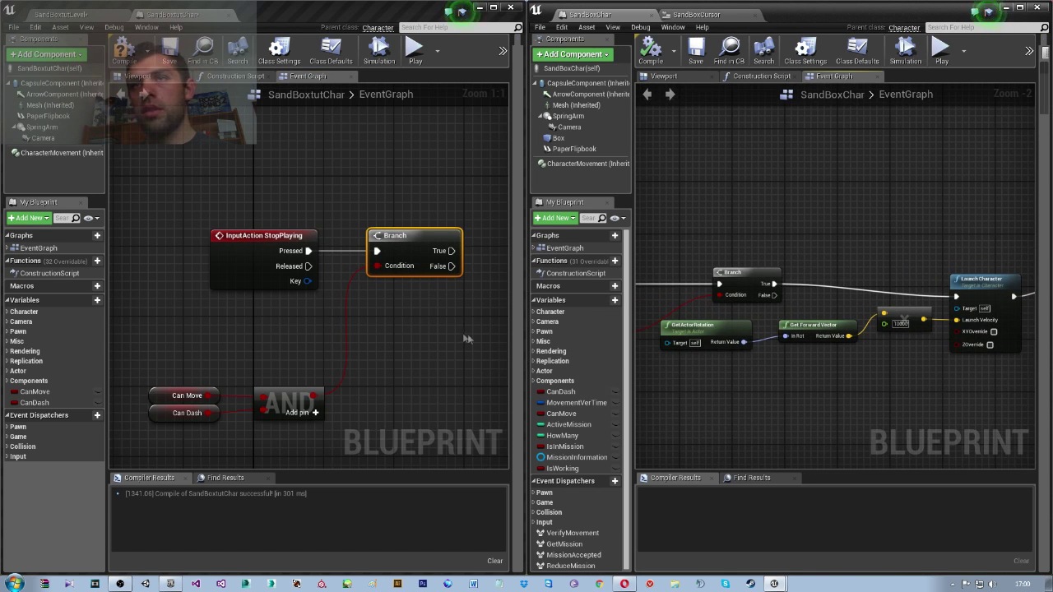
pyautogui.moveTo(463, 336); pyautogui.dragTo(355, 337, button='right')
# Add a Launch Character node on the Branch's True output.
pyautogui.moveTo(343, 250); pyautogui.dragTo(409, 257)
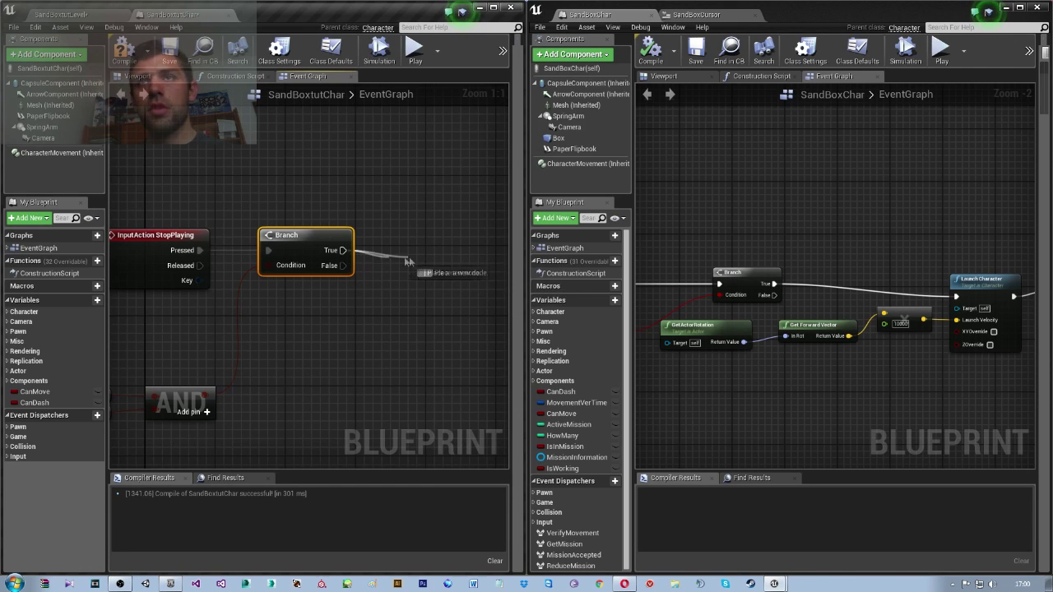
pyautogui.write('laun')
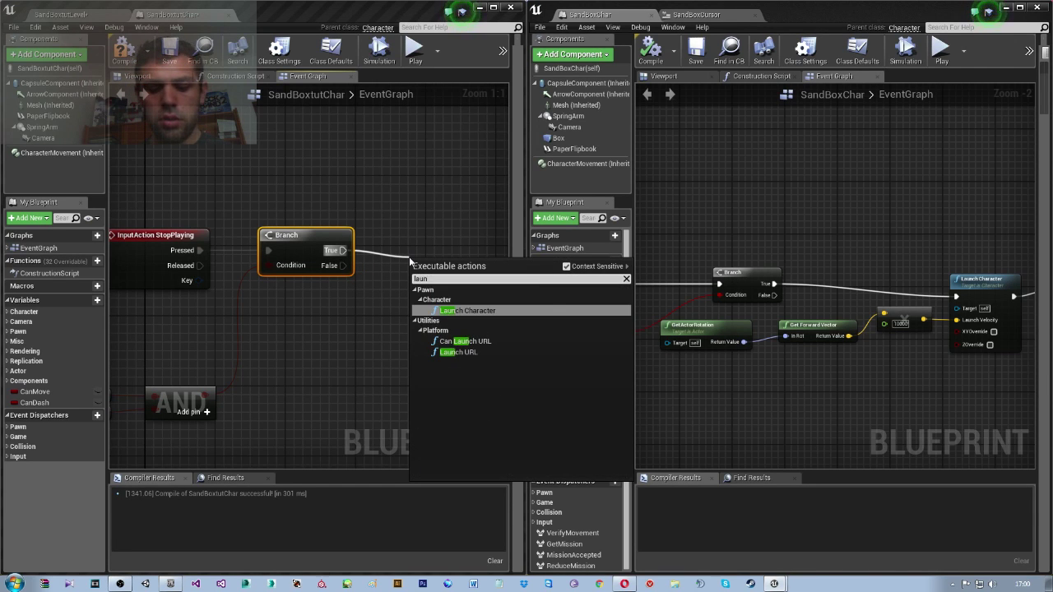
pyautogui.write('ch ca')
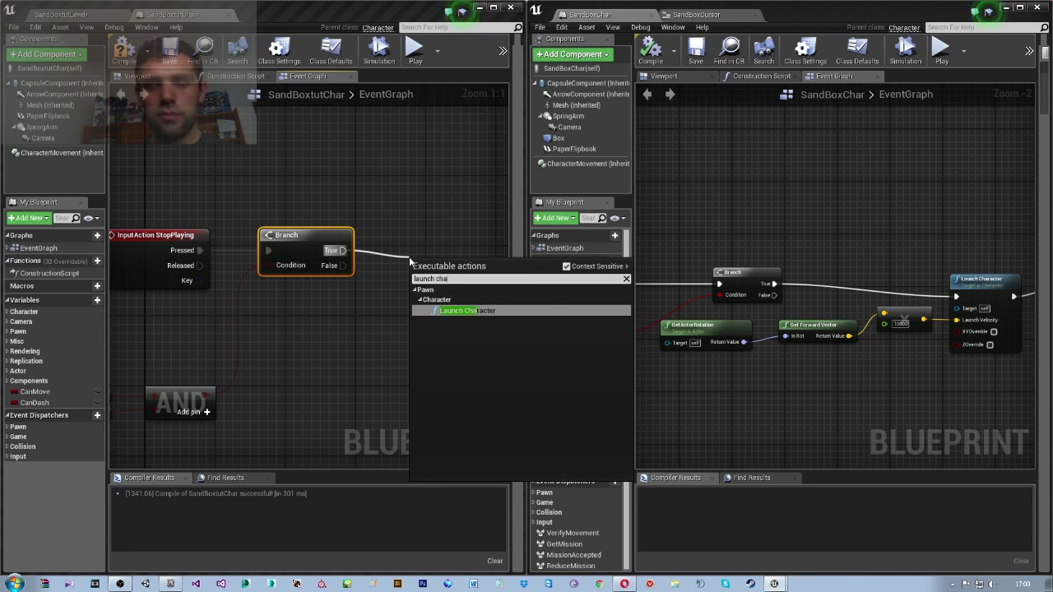
pyautogui.press('Return')
pyautogui.moveTo(408, 257); pyautogui.dragTo(220, 262, button='right')
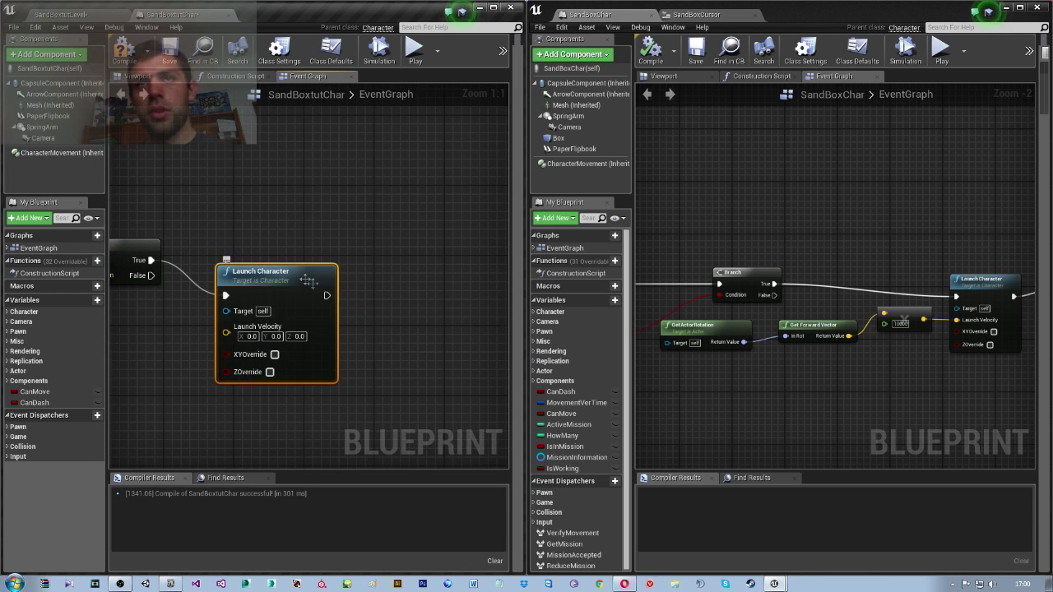
pyautogui.moveTo(306, 281); pyautogui.dragTo(501, 241)
pyautogui.moveTo(387, 283); pyautogui.dragTo(598, 244, button='right')
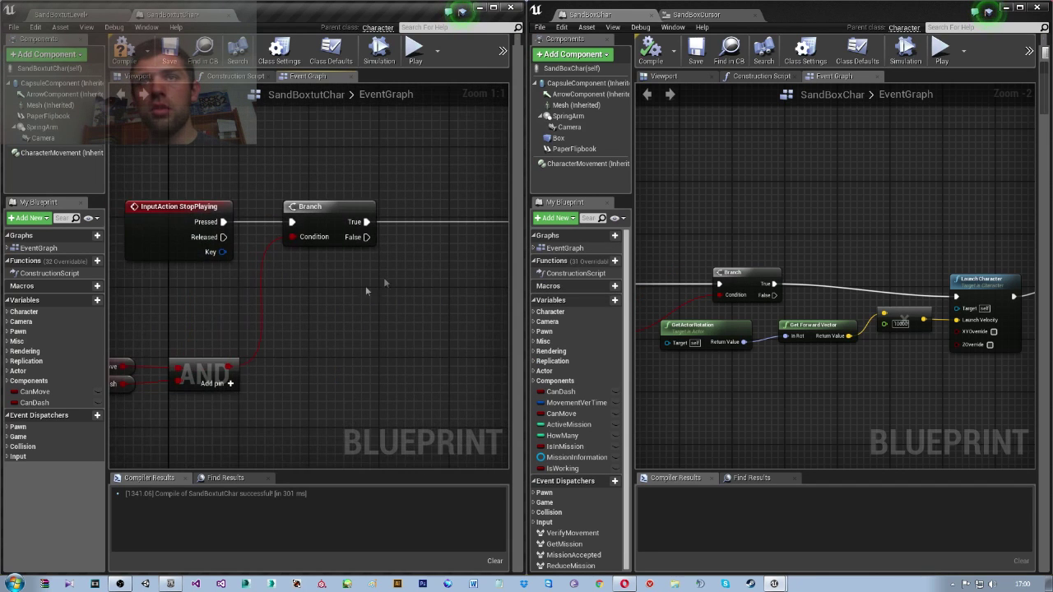
# Add GetActorRotation and derive a Get Forward Vector from its Return Value.
pyautogui.rightClick(332, 313)
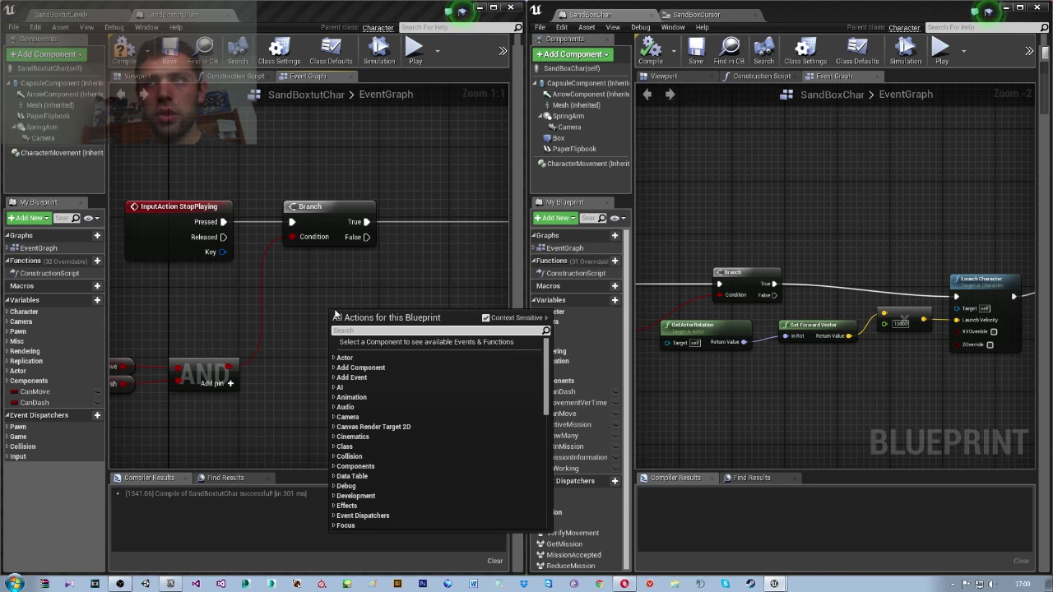
pyautogui.write('get actor')
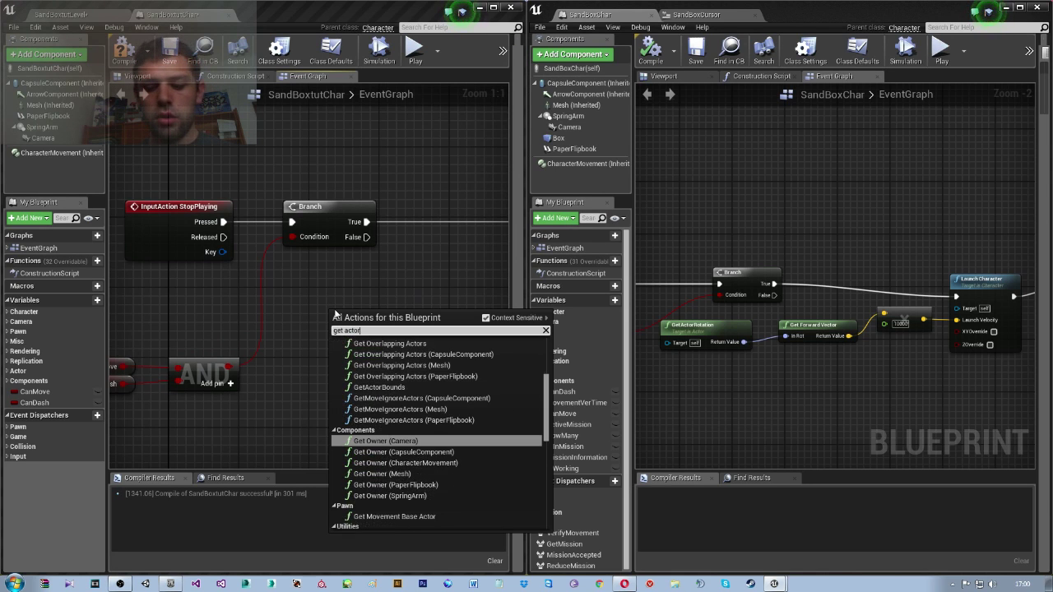
pyautogui.write(' rotat')
pyautogui.press('Return')
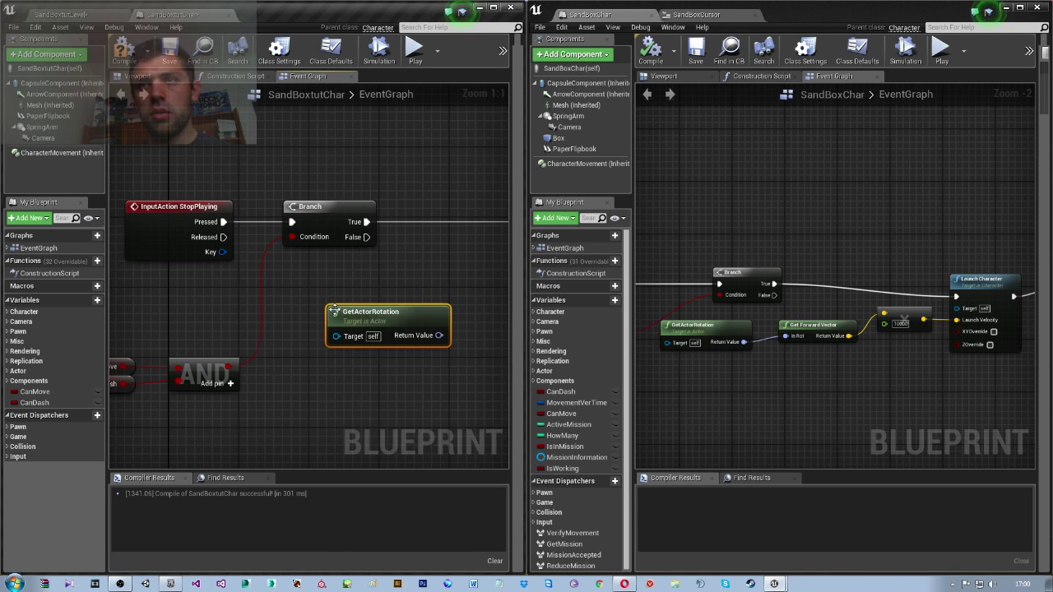
pyautogui.moveTo(438, 345); pyautogui.dragTo(223, 319, button='right')
pyautogui.moveTo(223, 316); pyautogui.dragTo(260, 332)
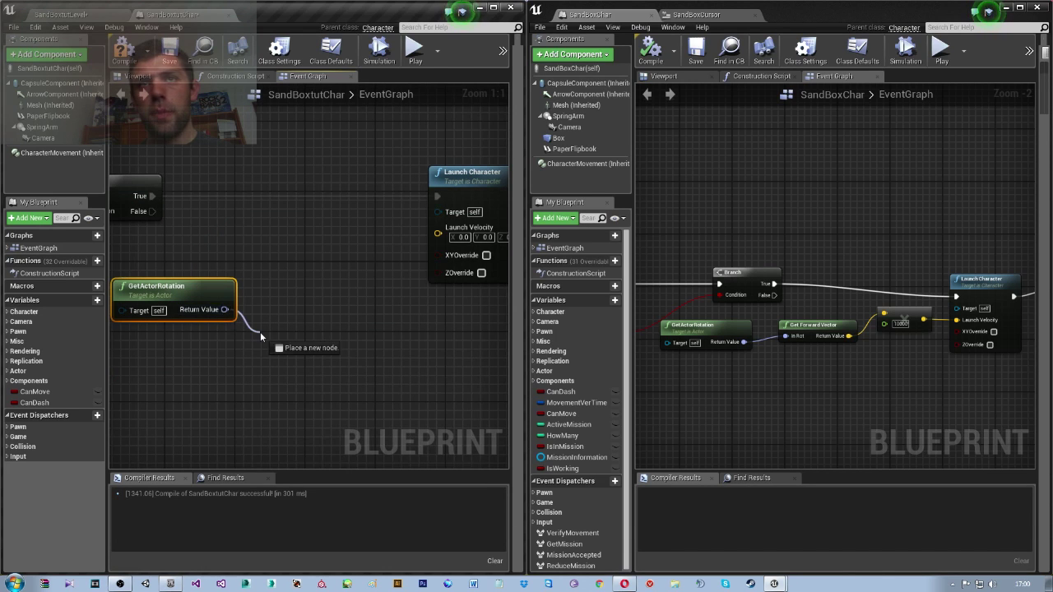
pyautogui.write('get fie')
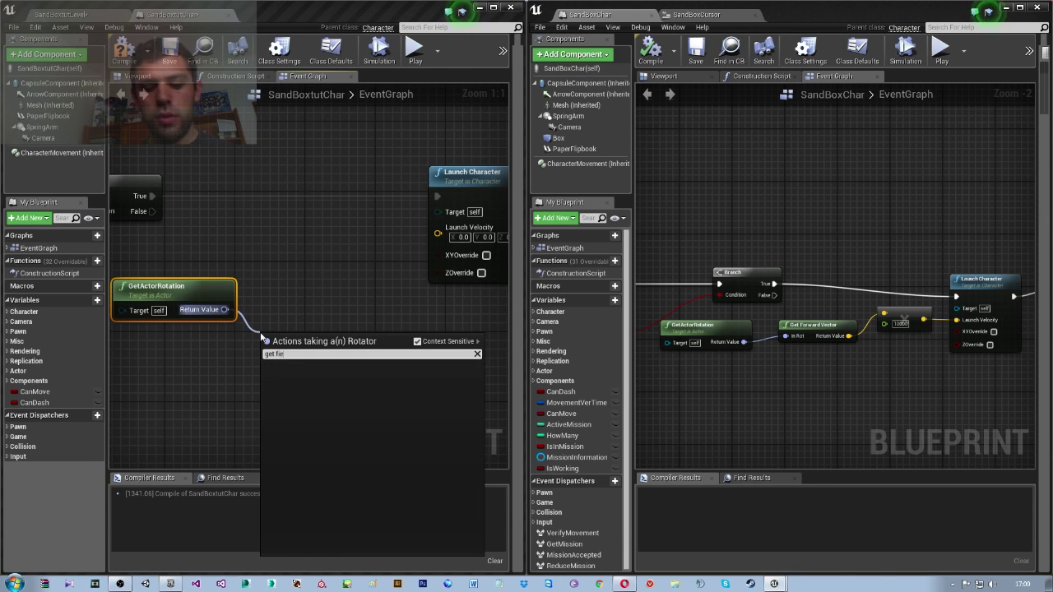
pyautogui.press('BackSpace')
pyautogui.write('ow')
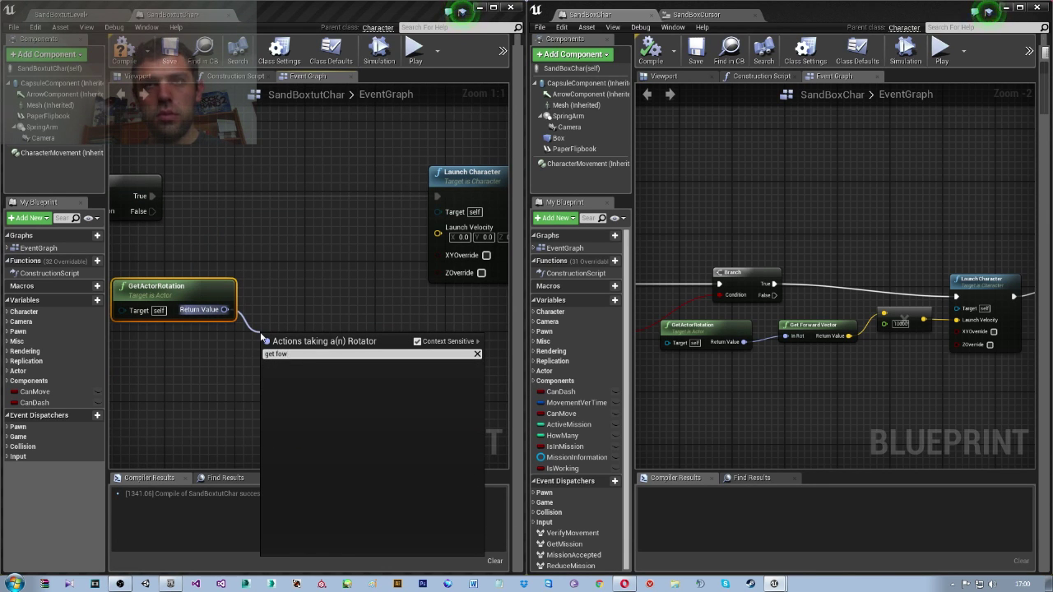
pyautogui.press('BackSpace')
pyautogui.write('r')
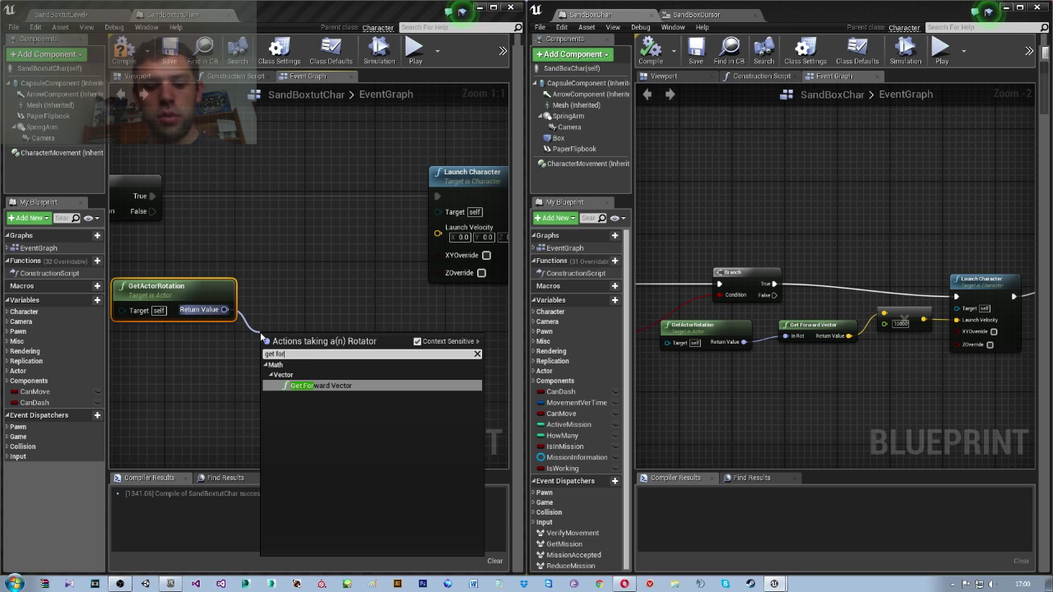
pyautogui.write('a')
pyautogui.press('BackSpace')
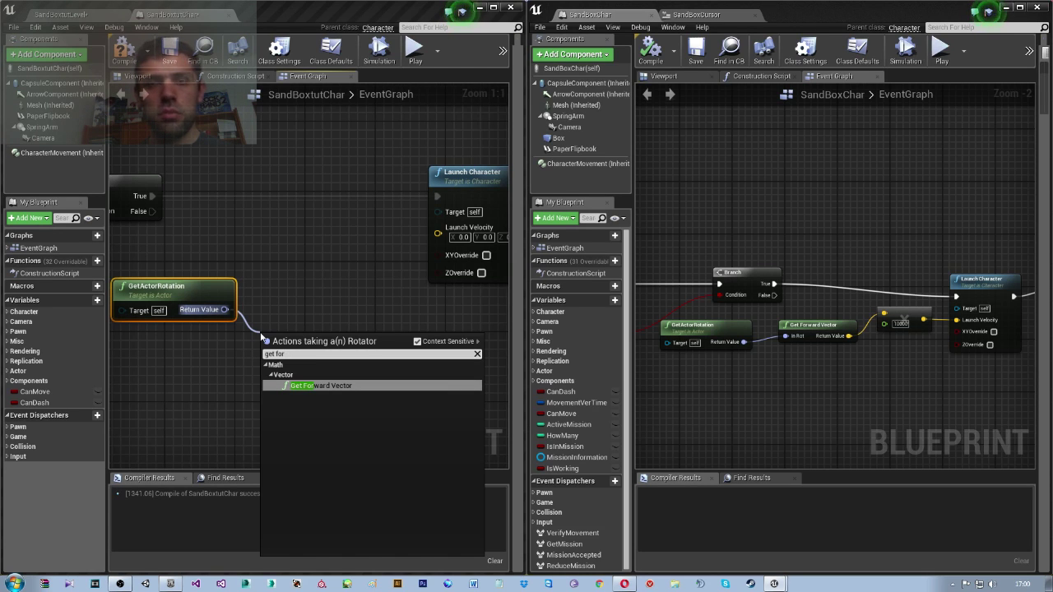
pyautogui.press('Return')
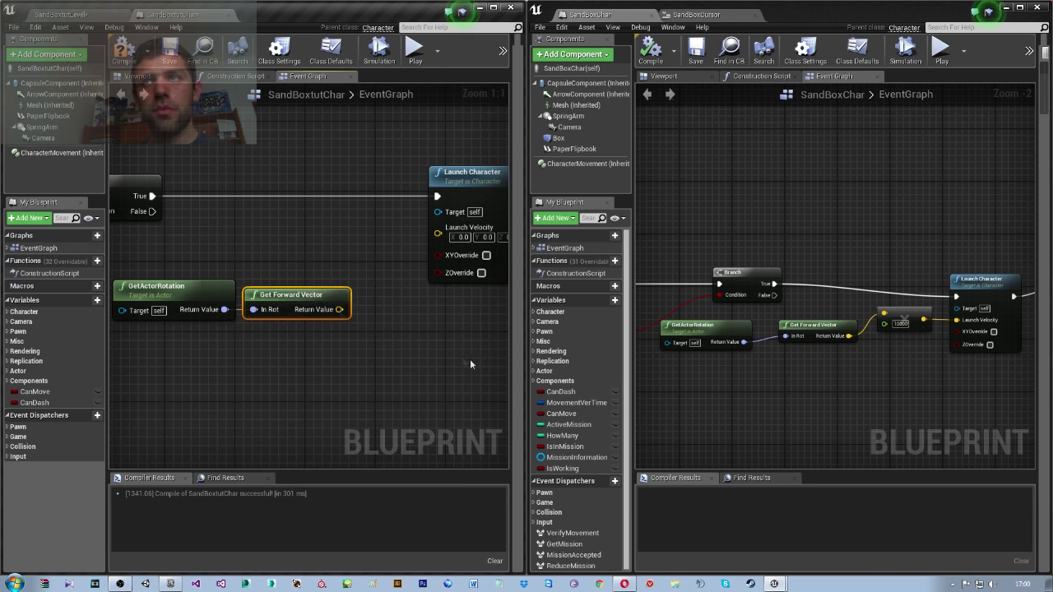
# Multiply the forward vector by 10000 and wire it into Launch Velocity.
pyautogui.moveTo(470, 359); pyautogui.dragTo(269, 358, button='right')
pyautogui.moveTo(283, 245); pyautogui.dragTo(447, 245)
pyautogui.moveTo(225, 283); pyautogui.dragTo(340, 301, button='right')
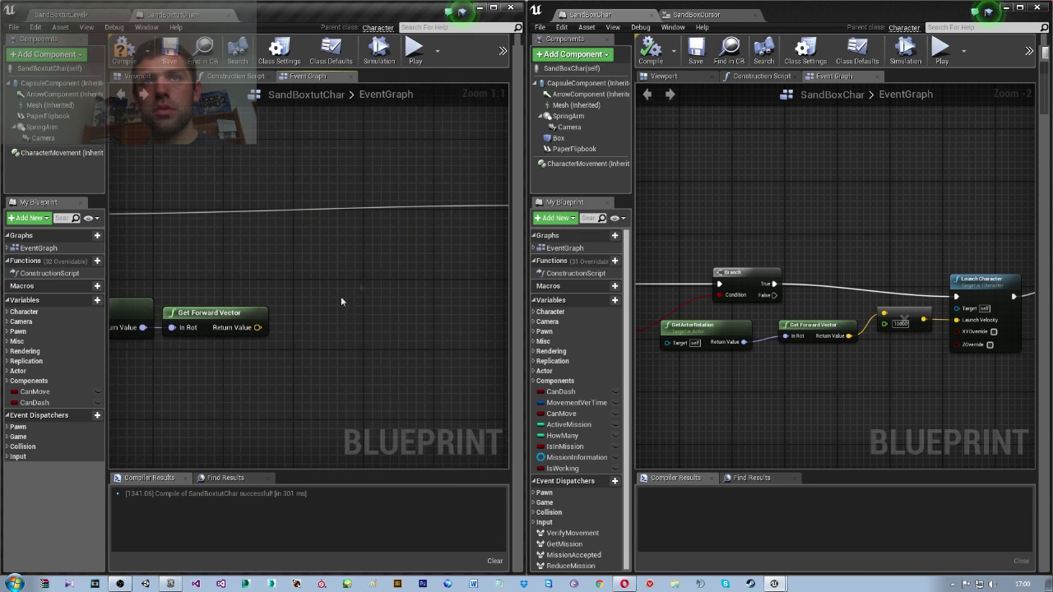
pyautogui.moveTo(259, 327); pyautogui.dragTo(333, 303)
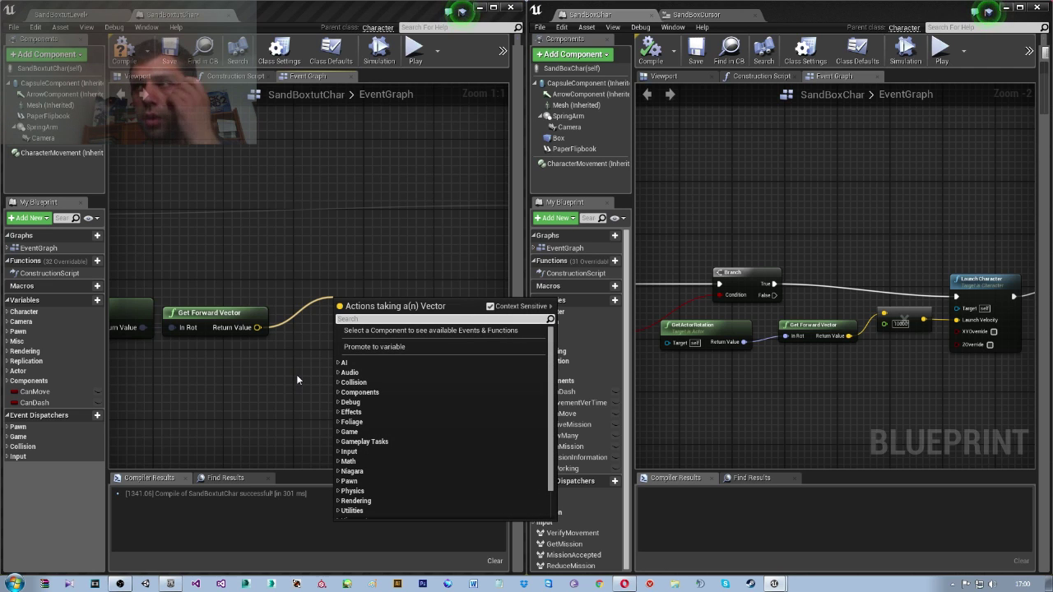
pyautogui.write('*')
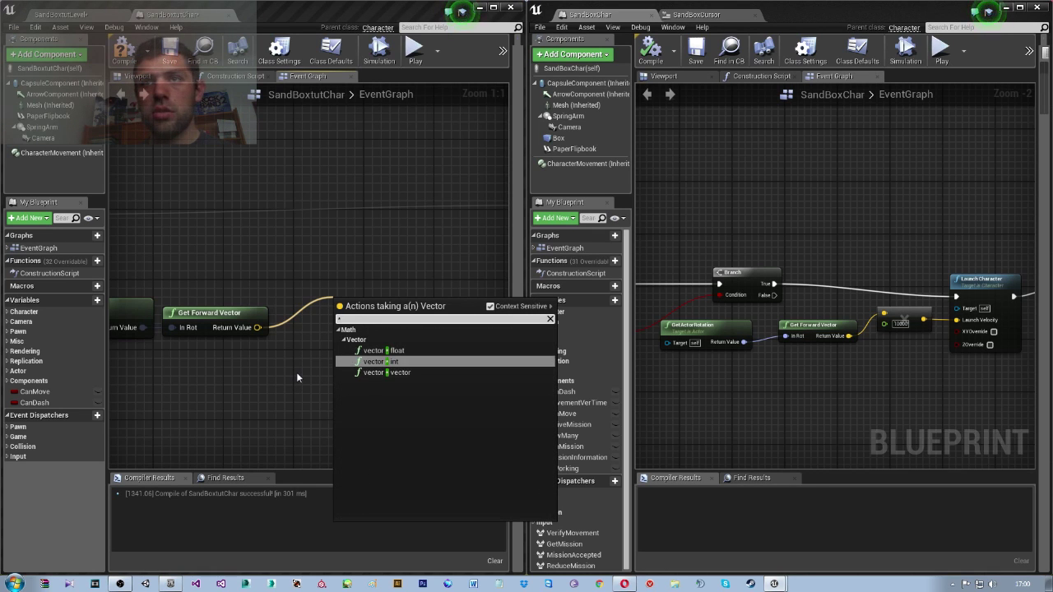
pyautogui.press('Return')
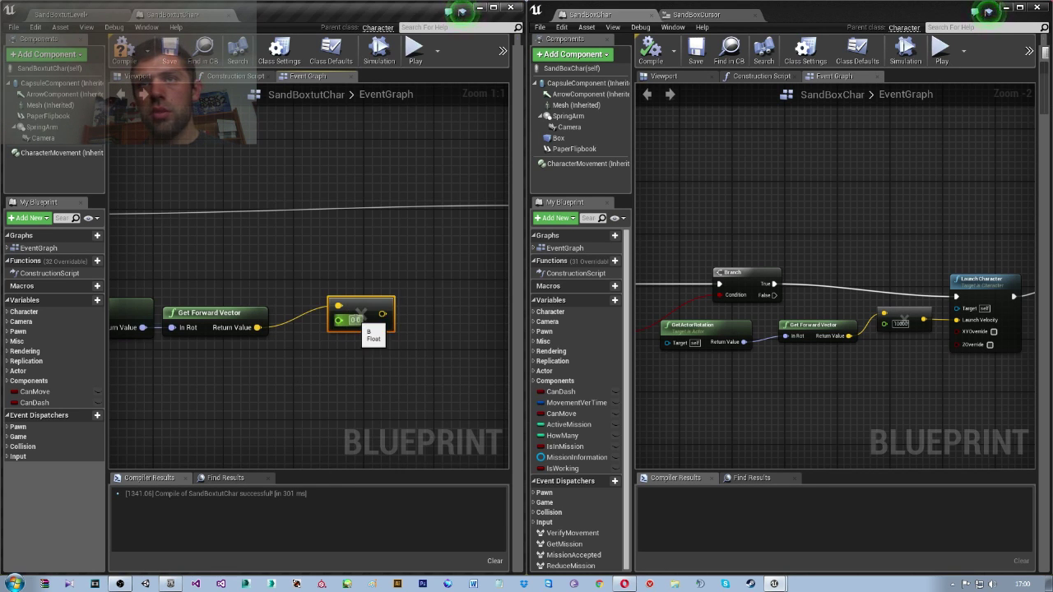
pyautogui.write('1')
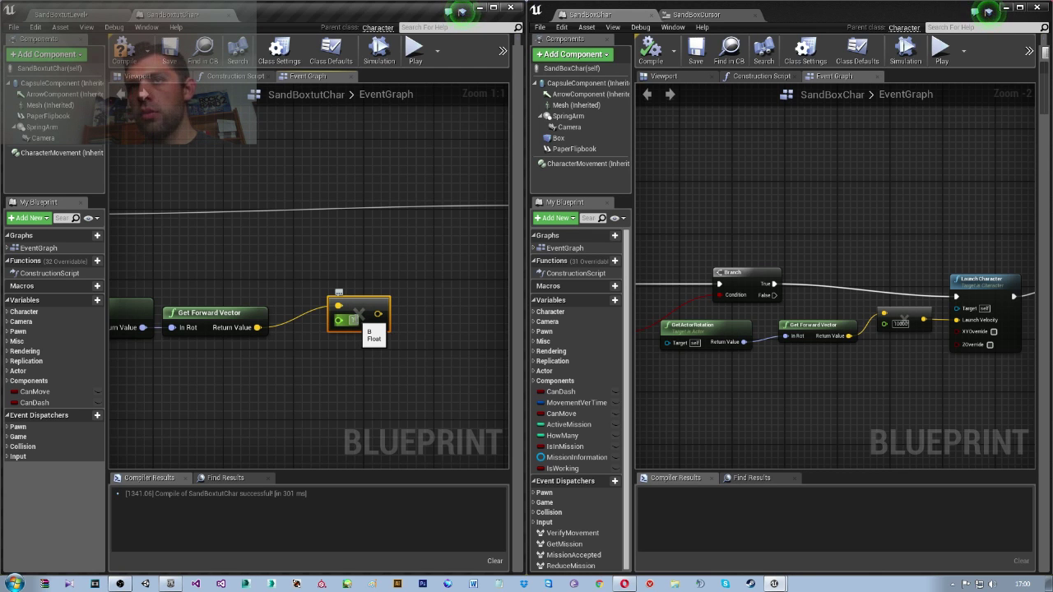
pyautogui.write('0000')
pyautogui.moveTo(450, 313); pyautogui.dragTo(243, 341, button='right')
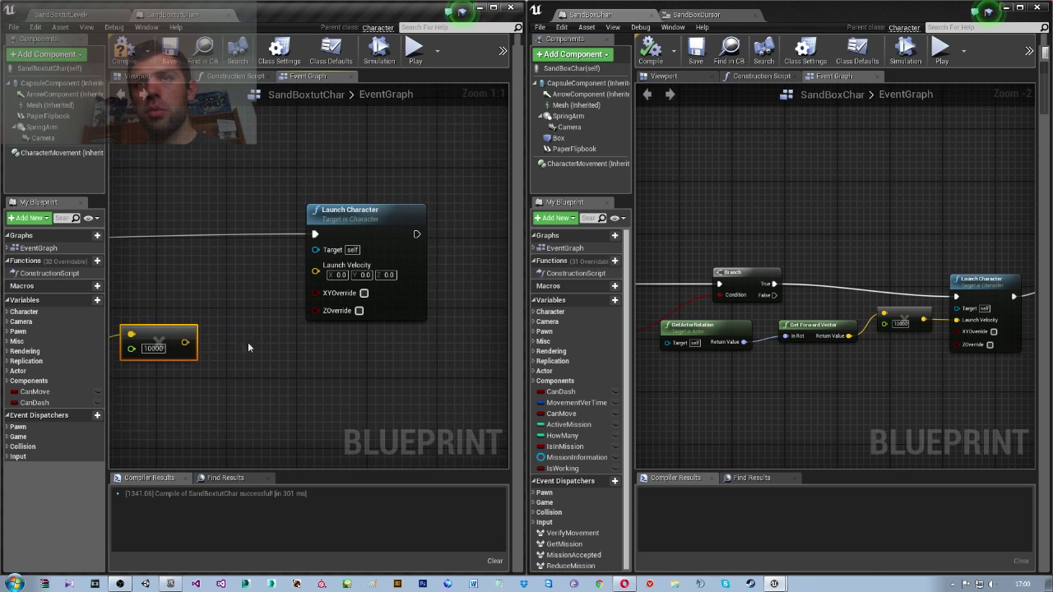
pyautogui.moveTo(185, 342)
pyautogui.mouseDown()
pyautogui.moveTo(261, 311)
pyautogui.moveTo(315, 271)
pyautogui.mouseUp()
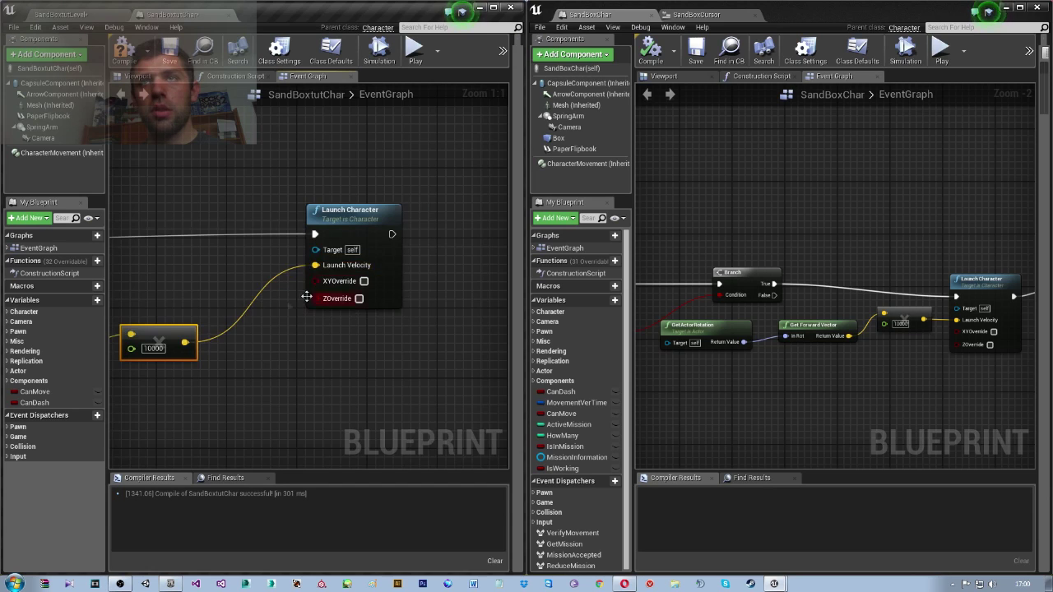
# Add an unchecked SET CanMove node executed after Launch Character.
pyautogui.scroll(-3, 493, 288)
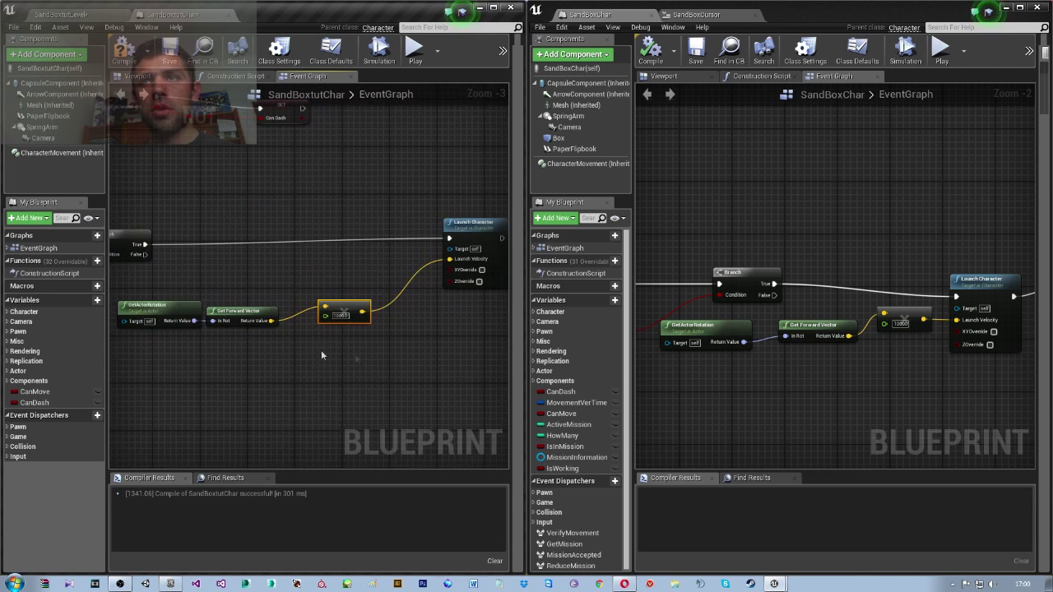
pyautogui.moveTo(321, 349); pyautogui.dragTo(159, 339, button='right')
pyautogui.moveTo(863, 393); pyautogui.dragTo(542, 378, button='right')
pyautogui.moveTo(354, 249); pyautogui.dragTo(301, 265, button='right')
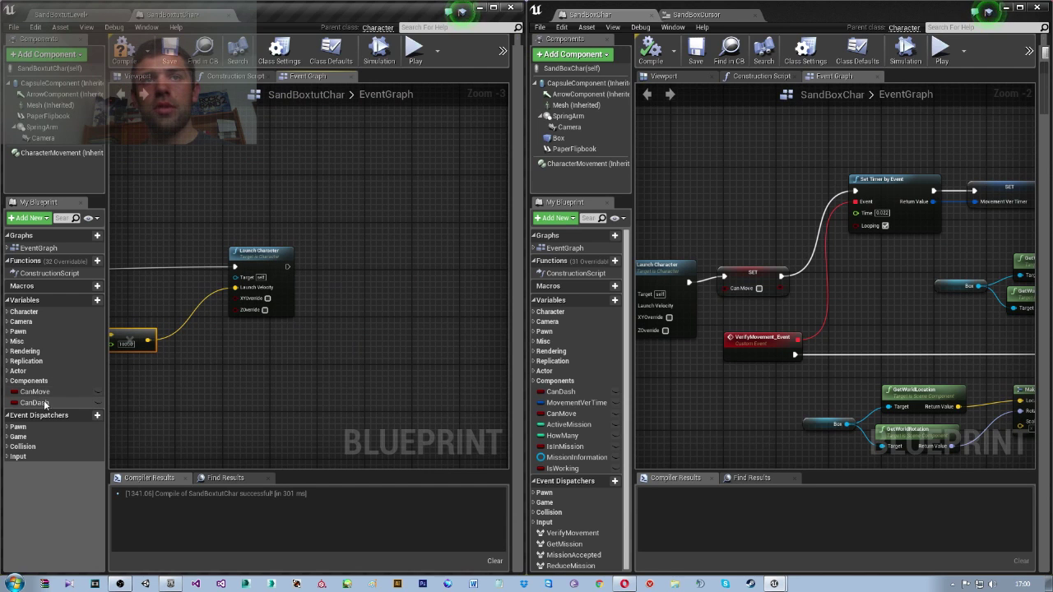
pyautogui.keyDown('ctrl'); pyautogui.moveTo(37, 392); pyautogui.dragTo(366, 271); pyautogui.keyUp('ctrl')
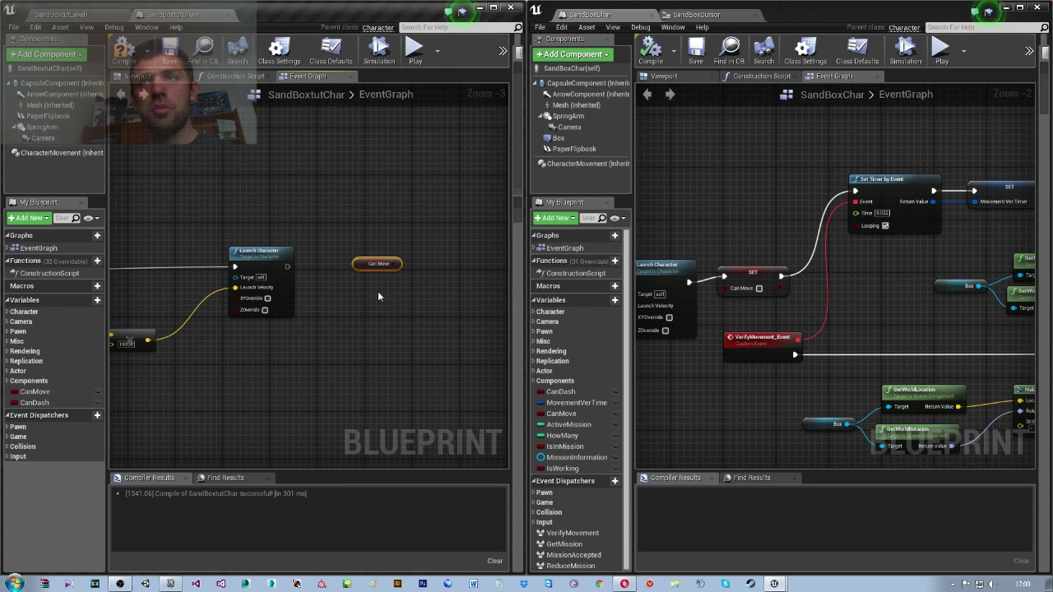
pyautogui.rightClick(357, 262)
pyautogui.click(382, 279)
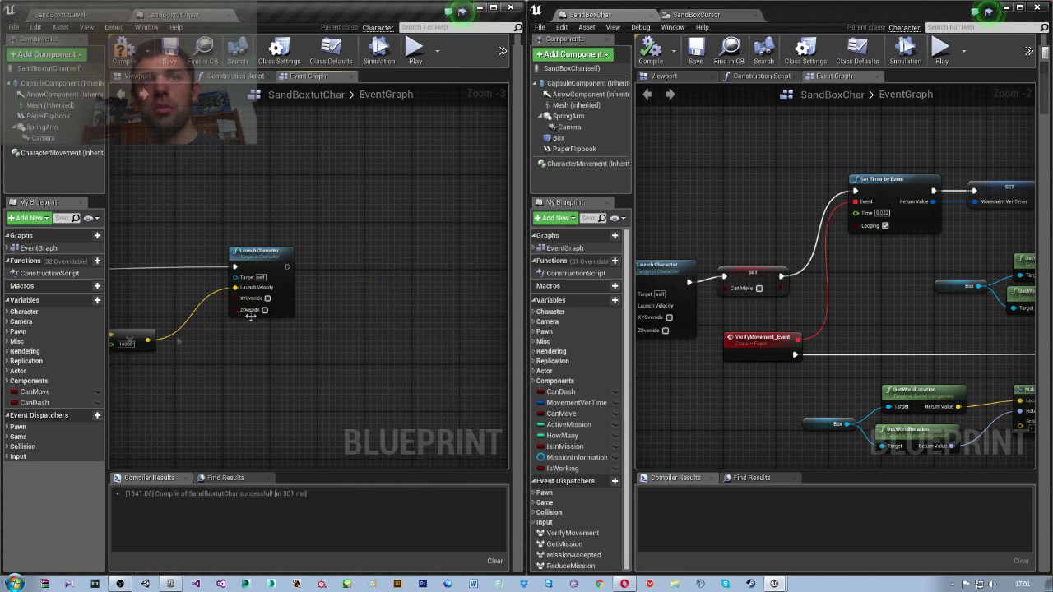
pyautogui.moveTo(35, 392)
pyautogui.mouseDown()
pyautogui.moveTo(331, 299)
pyautogui.moveTo(356, 275)
pyautogui.mouseUp()
pyautogui.click(355, 325)
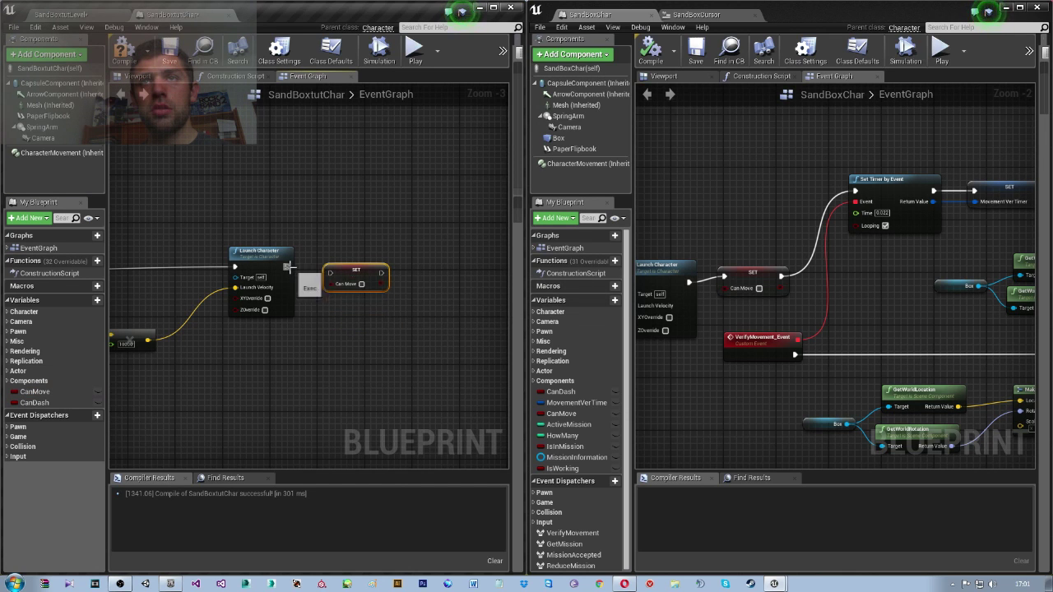
pyautogui.moveTo(288, 267); pyautogui.dragTo(331, 273)
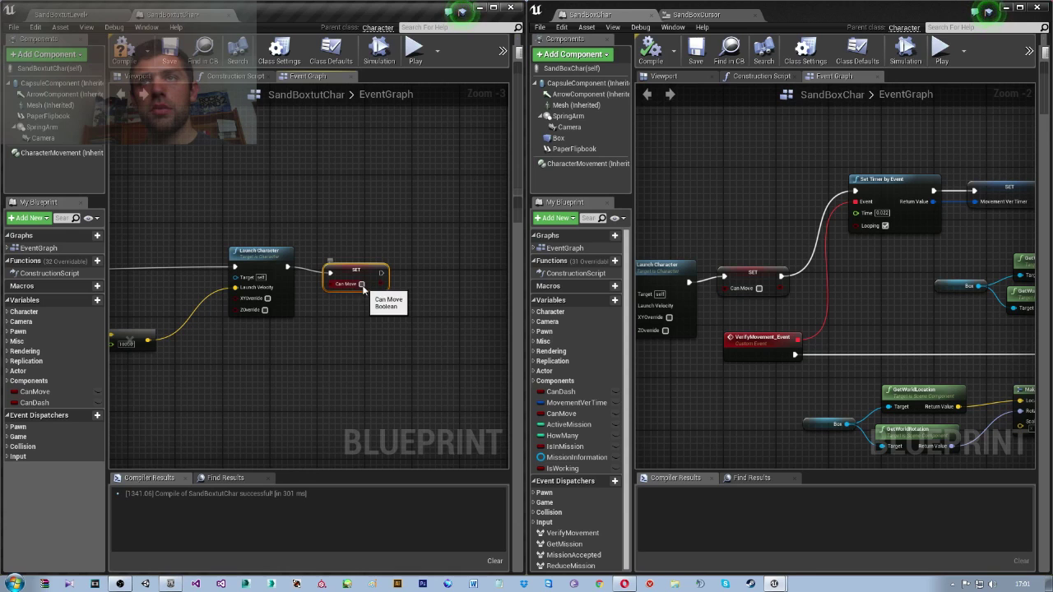
pyautogui.moveTo(483, 309)
pyautogui.mouseDown(button='right')
pyautogui.moveTo(356, 315)
pyautogui.moveTo(318, 307)
pyautogui.mouseUp(button='right')
# Add a Set Timer by Event node after the SET CanMove node.
pyautogui.moveTo(203, 270); pyautogui.dragTo(293, 238)
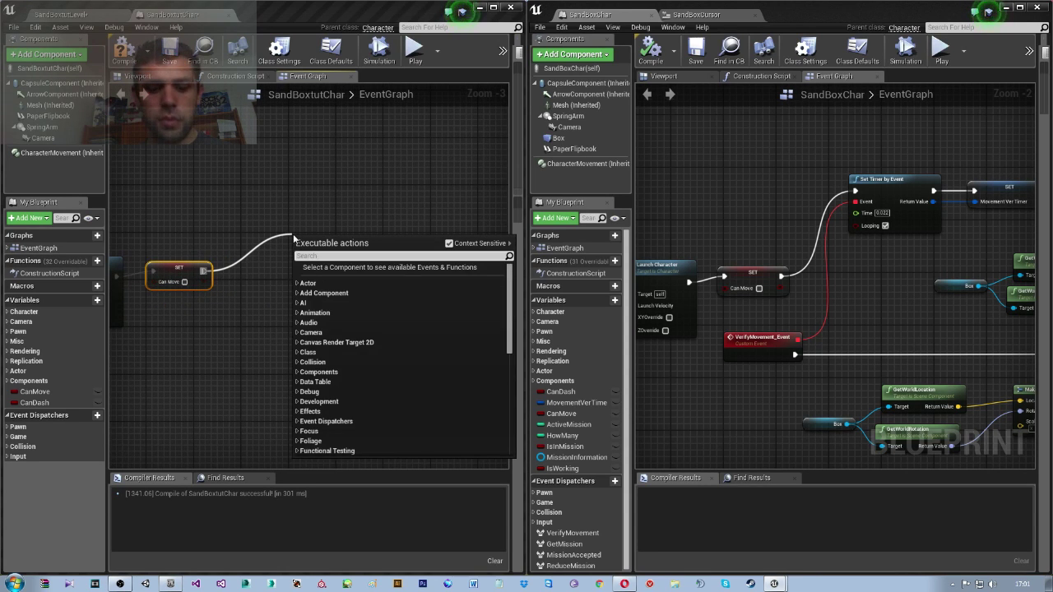
pyautogui.write('set timer')
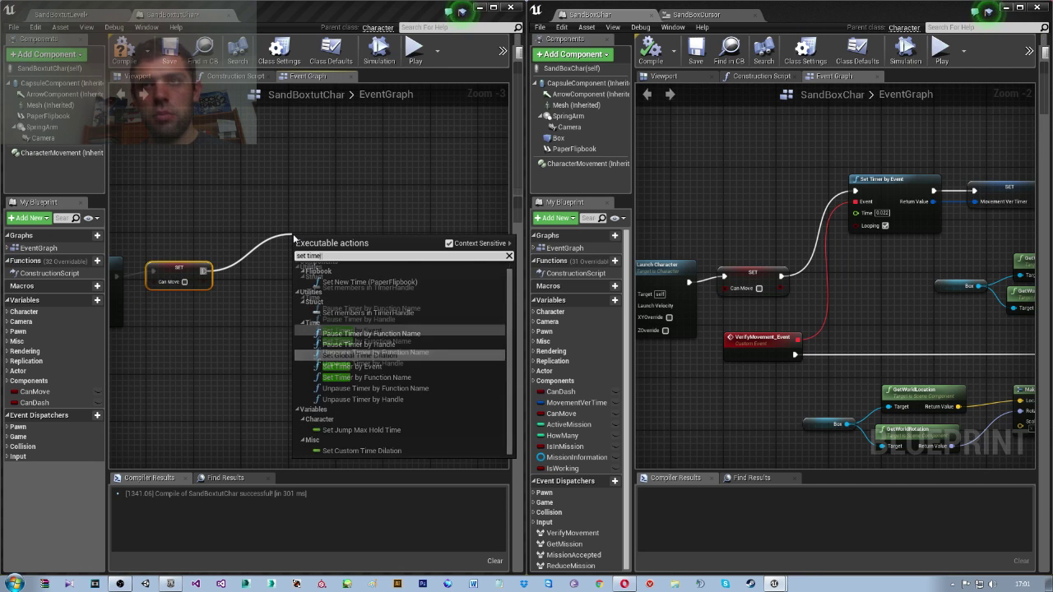
pyautogui.press('Return')
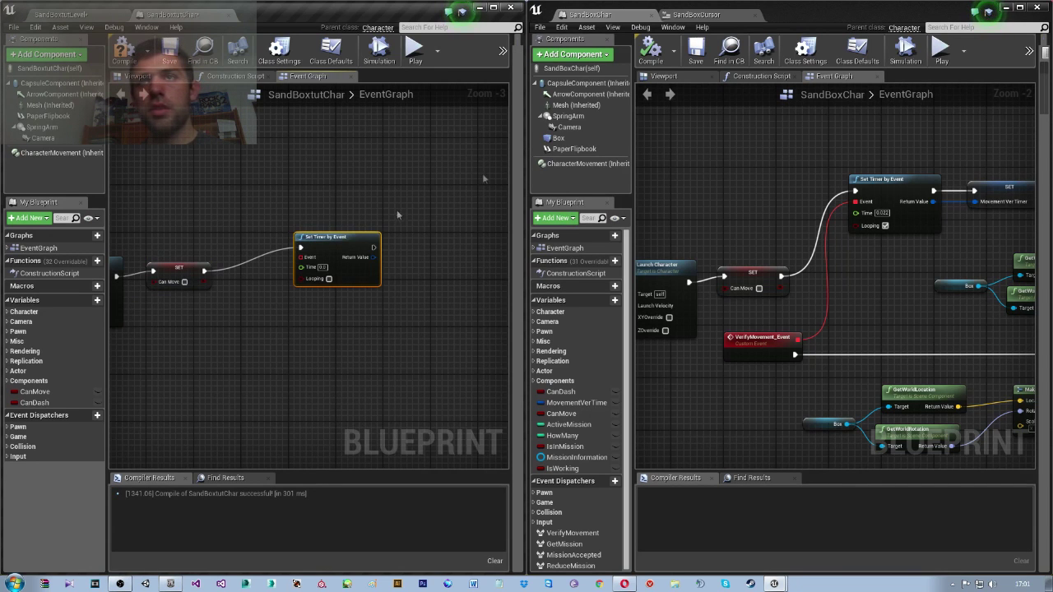
pyautogui.moveTo(840, 307); pyautogui.dragTo(737, 321, button='right')
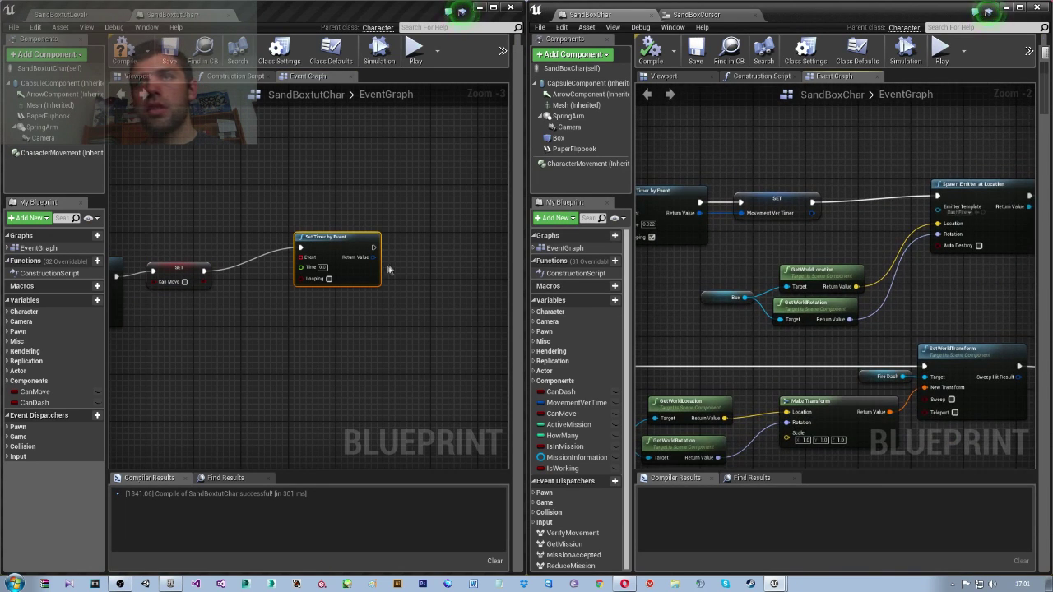
# Promote the timer's Return Value to a new variable.
pyautogui.moveTo(374, 257); pyautogui.dragTo(433, 281)
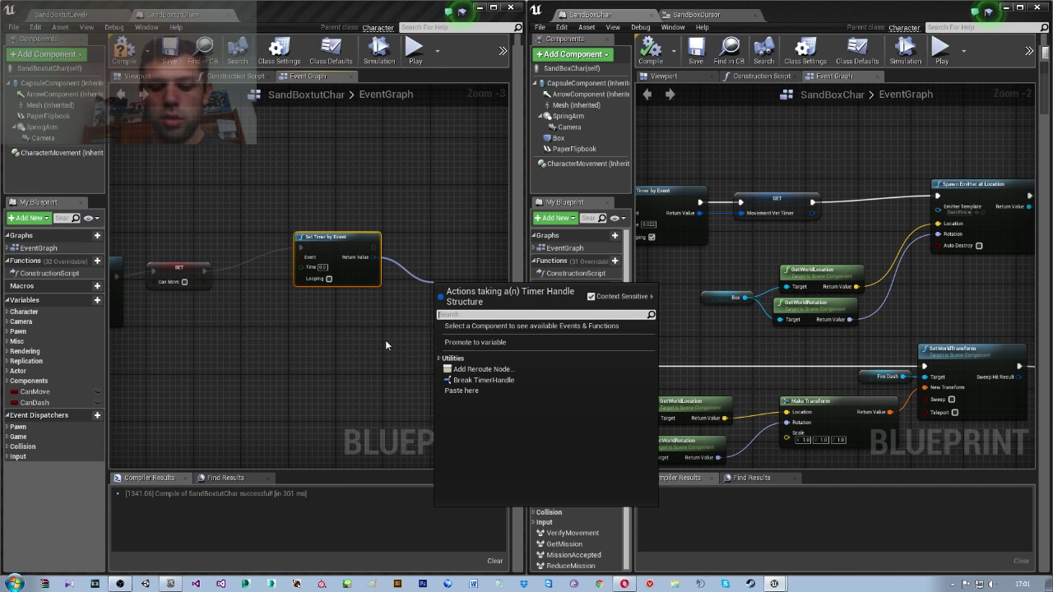
pyautogui.write('promote')
pyautogui.press('Return')
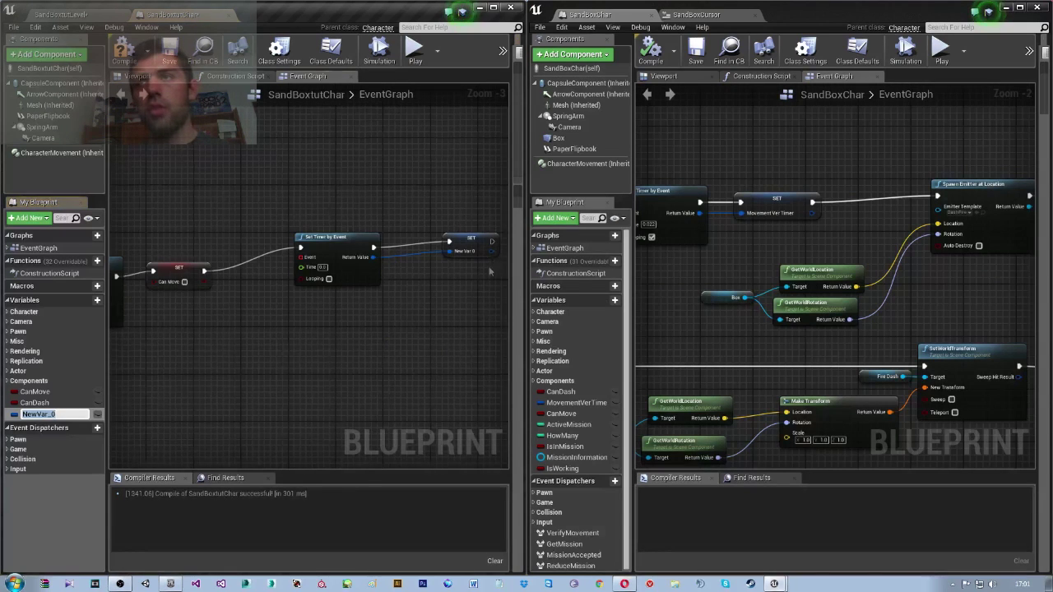
pyautogui.moveTo(385, 340); pyautogui.dragTo(282, 339, button='right')
pyautogui.click(368, 244)
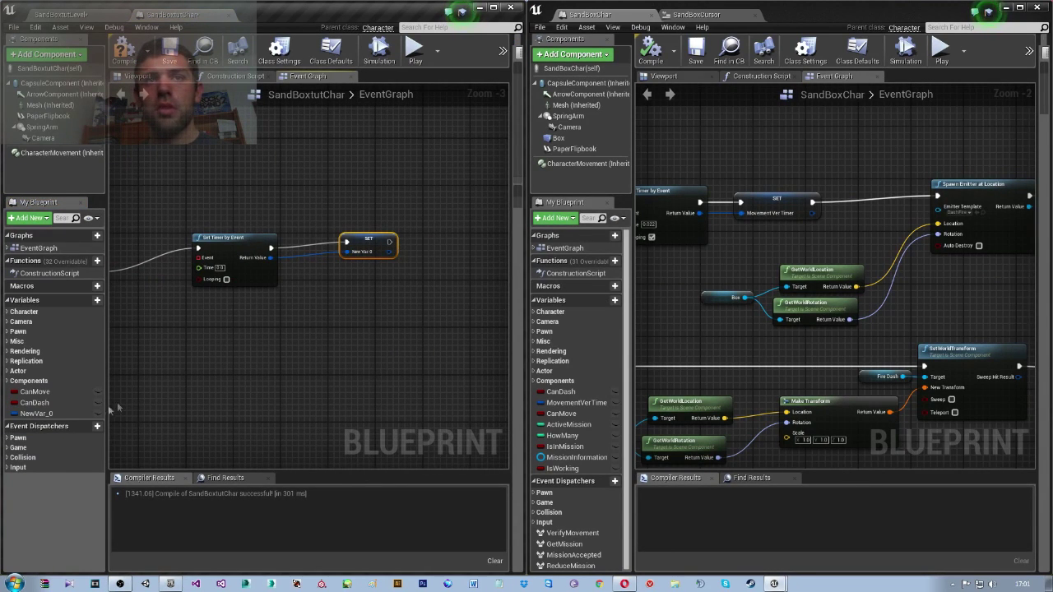
# Rename the new timer handle variable to MovementVerTimer.
pyautogui.click(51, 413)
pyautogui.click(57, 413)
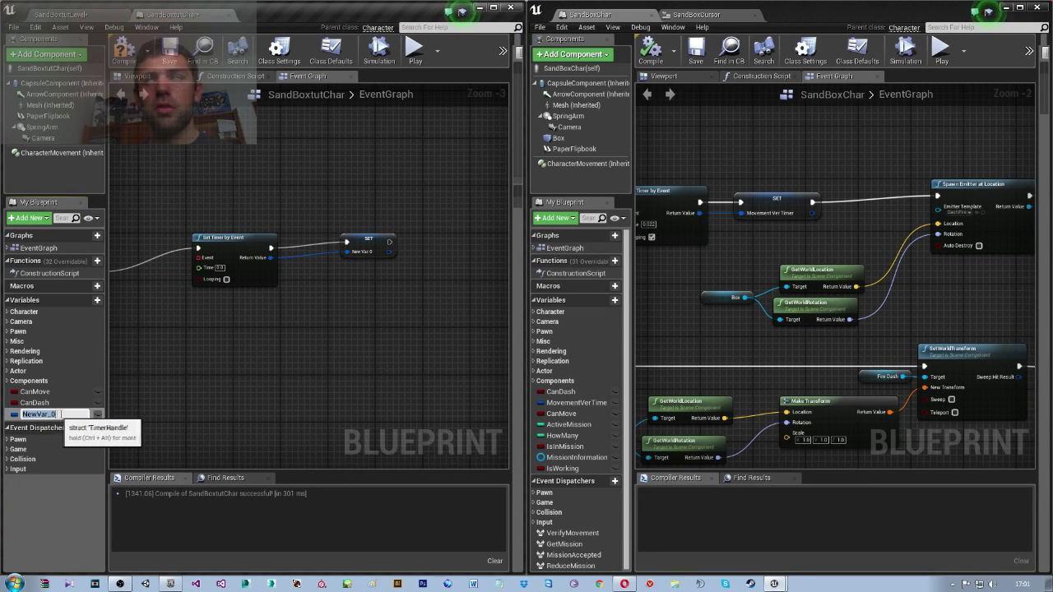
pyautogui.press('BackSpace')
pyautogui.write('M')
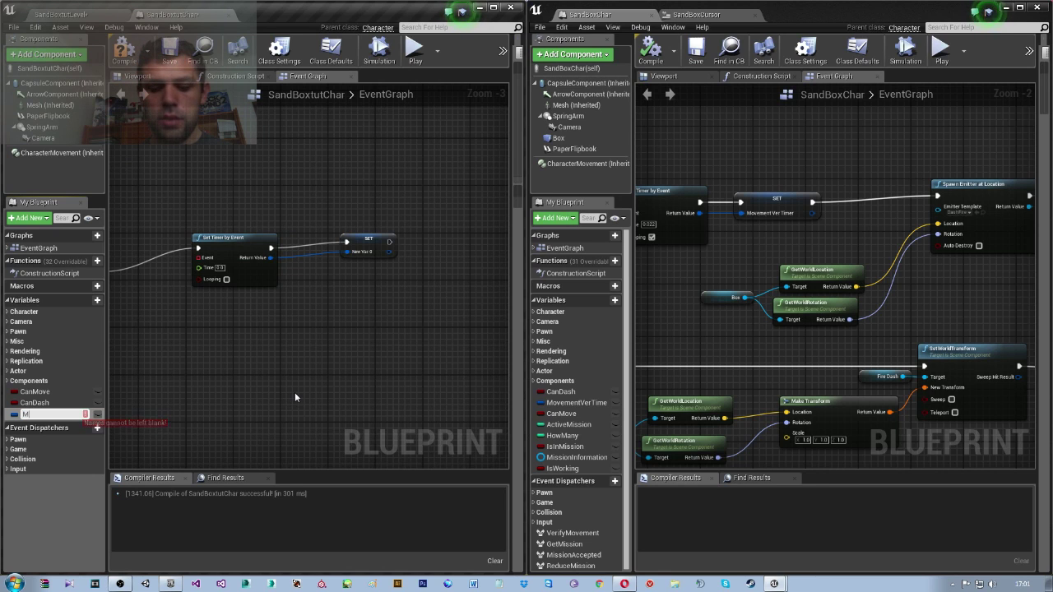
pyautogui.write('ovementVer')
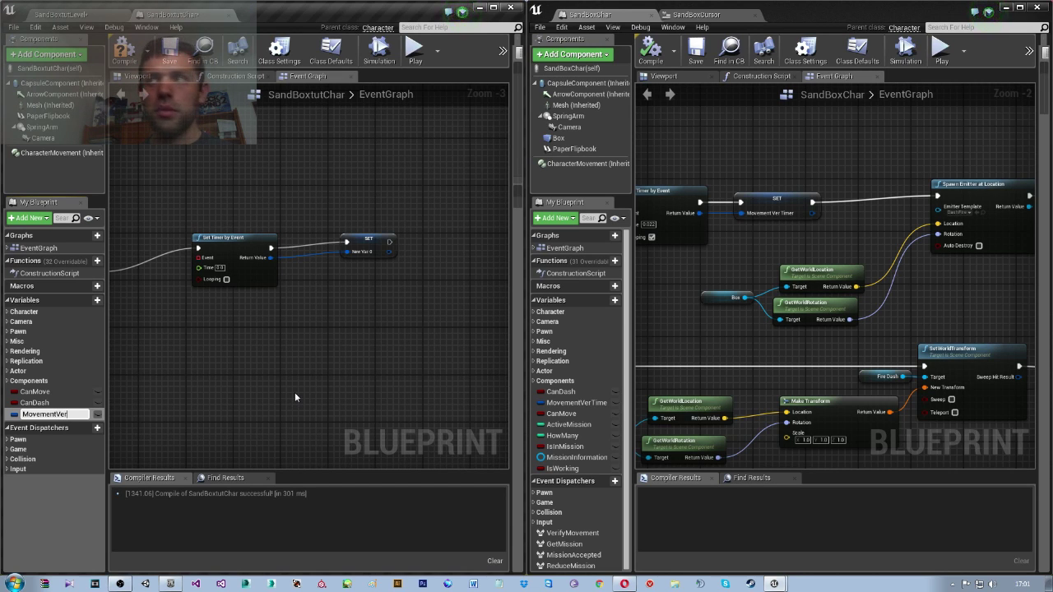
pyautogui.press('Return')
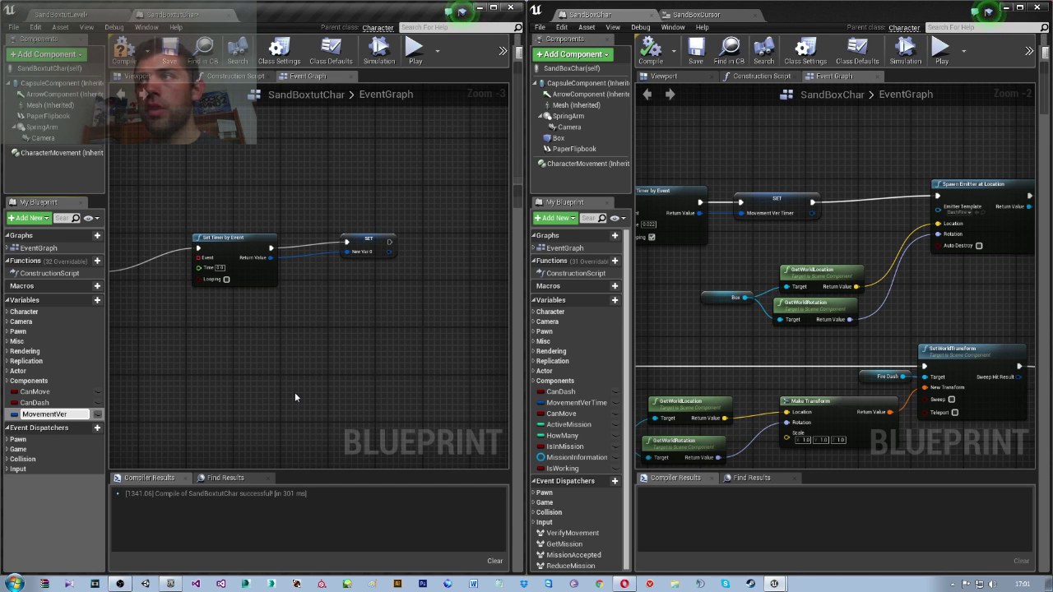
pyautogui.write('mer')
pyautogui.press('Return')
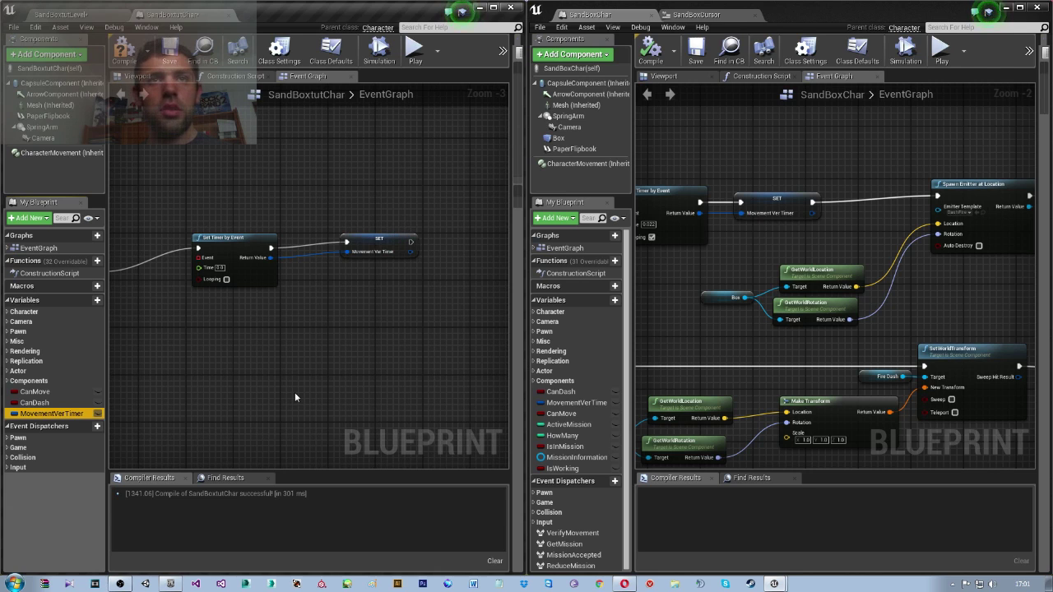
pyautogui.moveTo(63, 418); pyautogui.dragTo(224, 363)
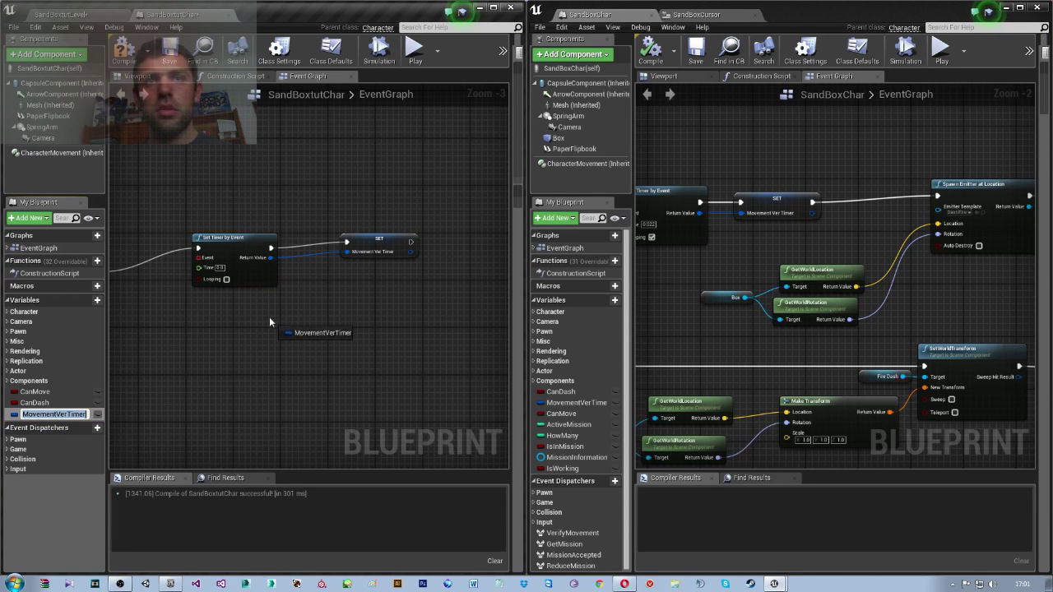
pyautogui.click(304, 352)
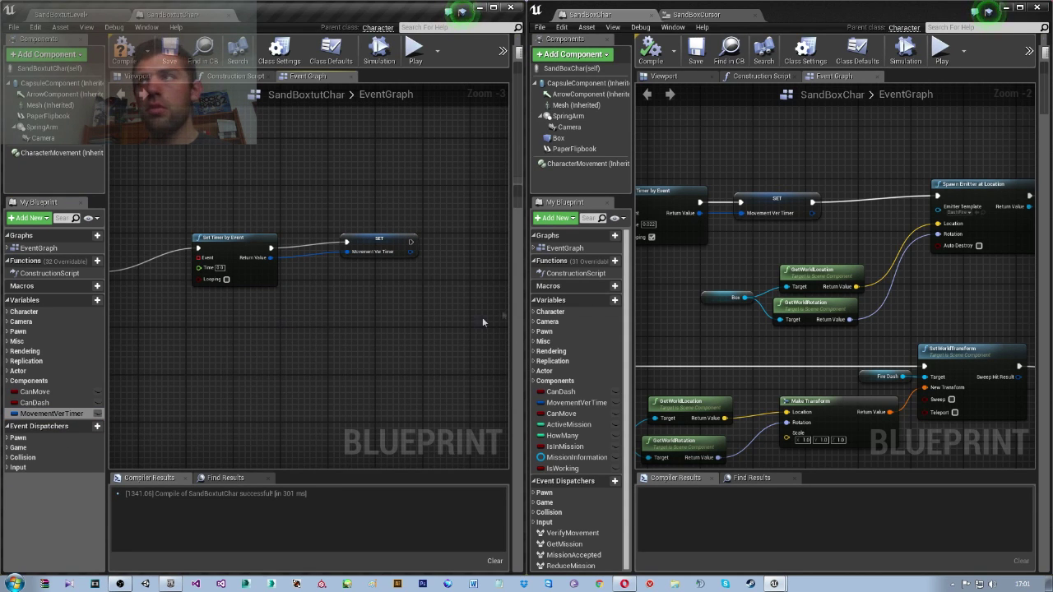
pyautogui.moveTo(483, 322); pyautogui.dragTo(330, 292, button='right')
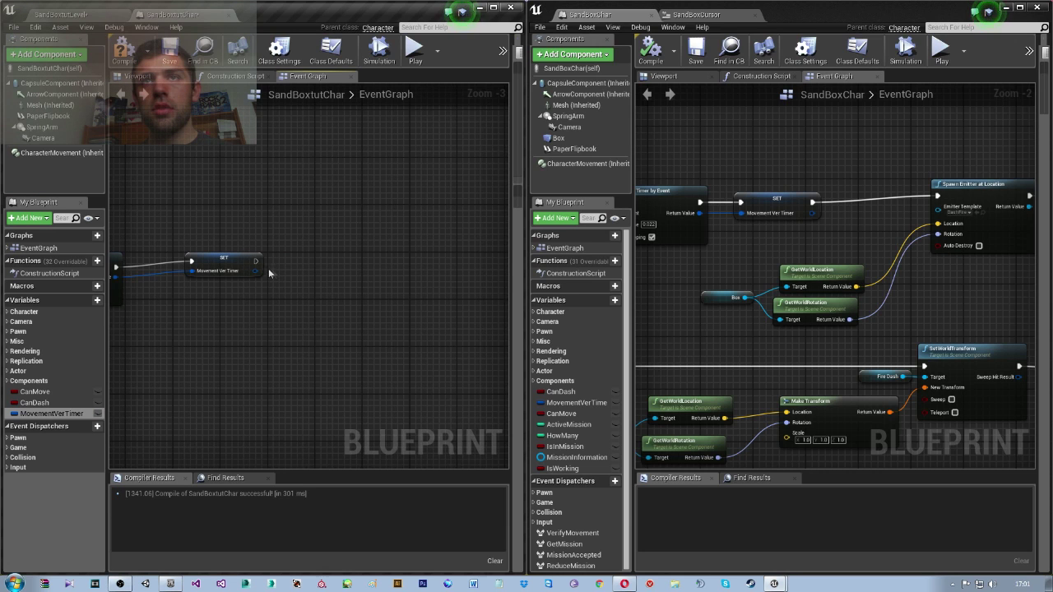
# Compare the dash timer chain with the reference graph's VerifyMovement_Event node.
pyautogui.scroll(-2, 280, 288)
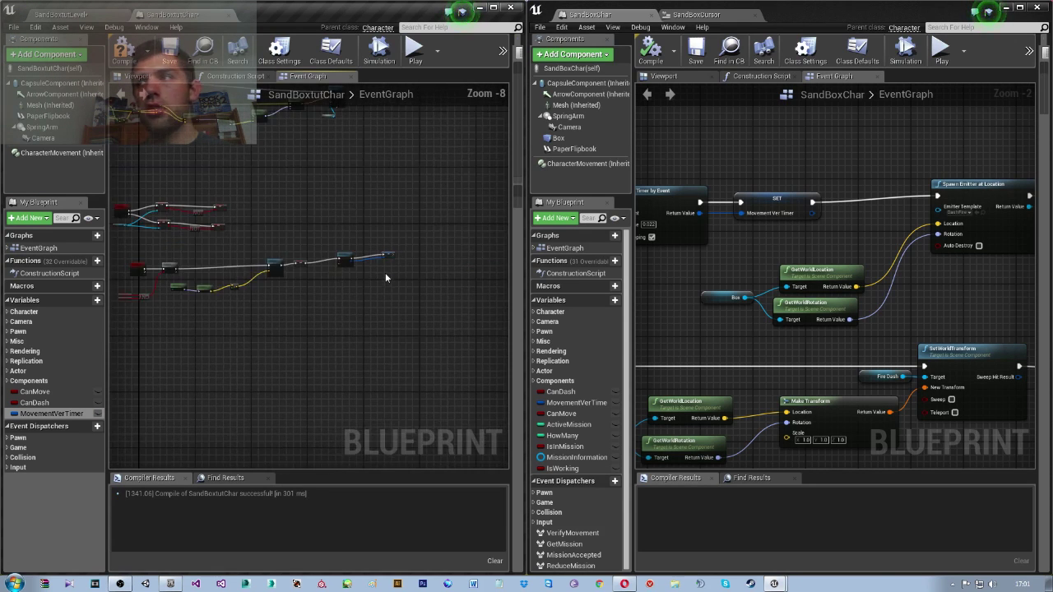
pyautogui.scroll(-3, 385, 272)
pyautogui.scroll(4, 370, 255)
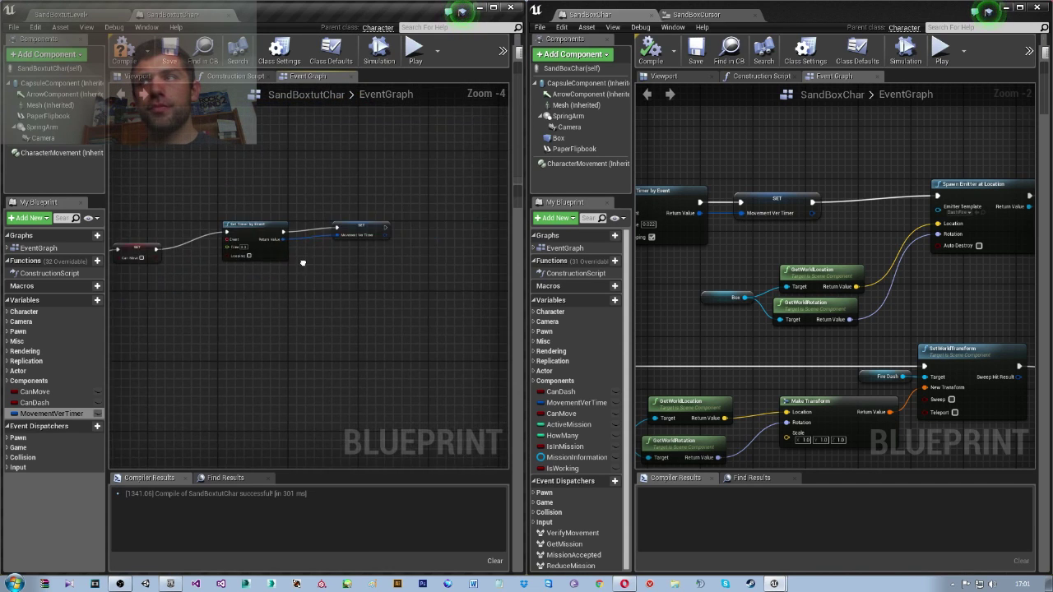
pyautogui.moveTo(391, 342); pyautogui.dragTo(384, 283, button='right')
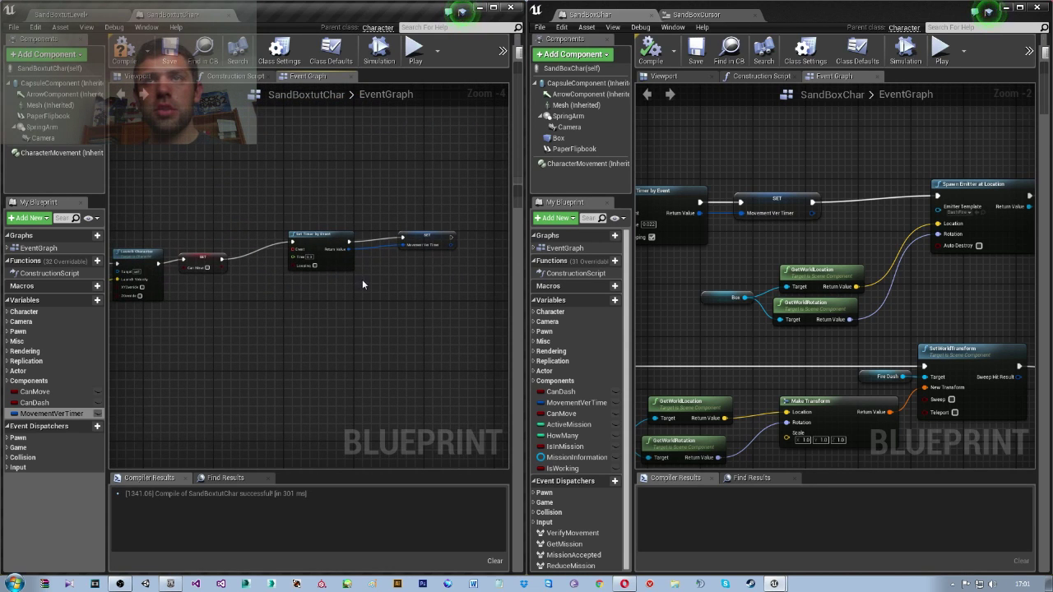
pyautogui.moveTo(282, 299); pyautogui.dragTo(317, 265, button='right')
pyautogui.scroll(-2, 827, 332)
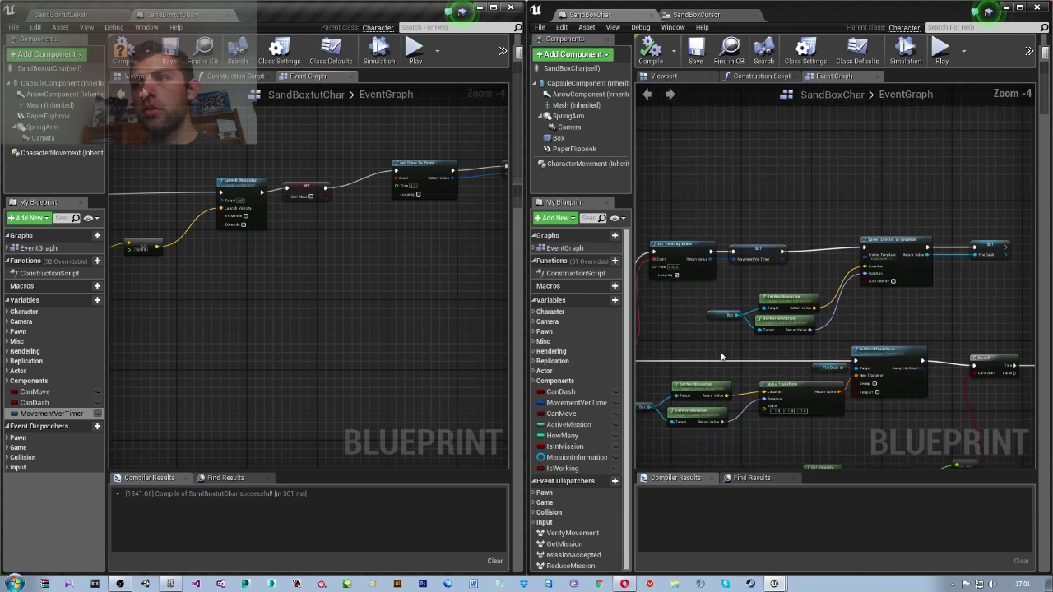
pyautogui.scroll(3, 757, 330)
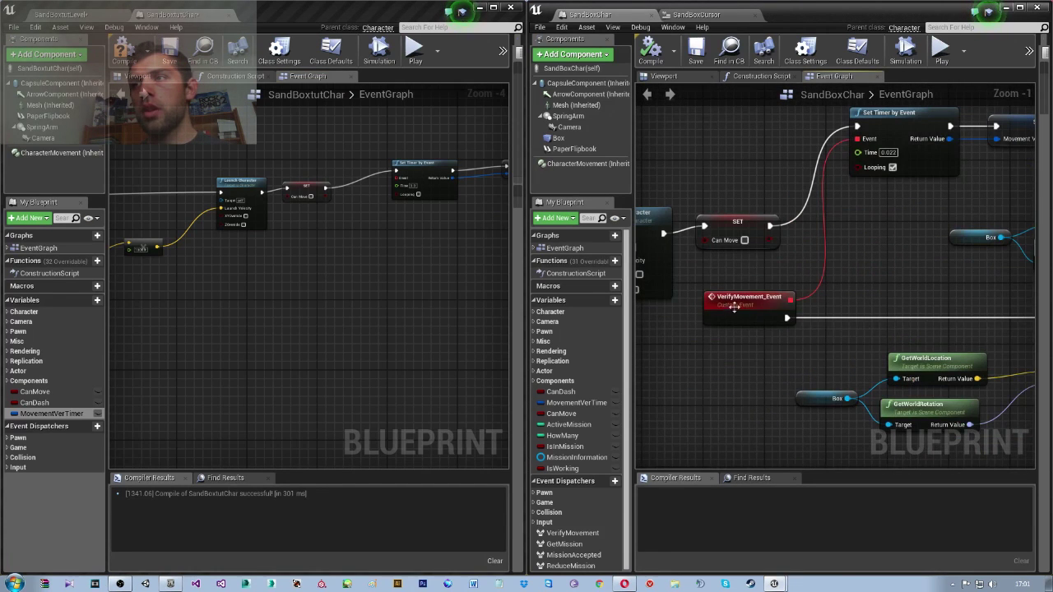
pyautogui.click(735, 307)
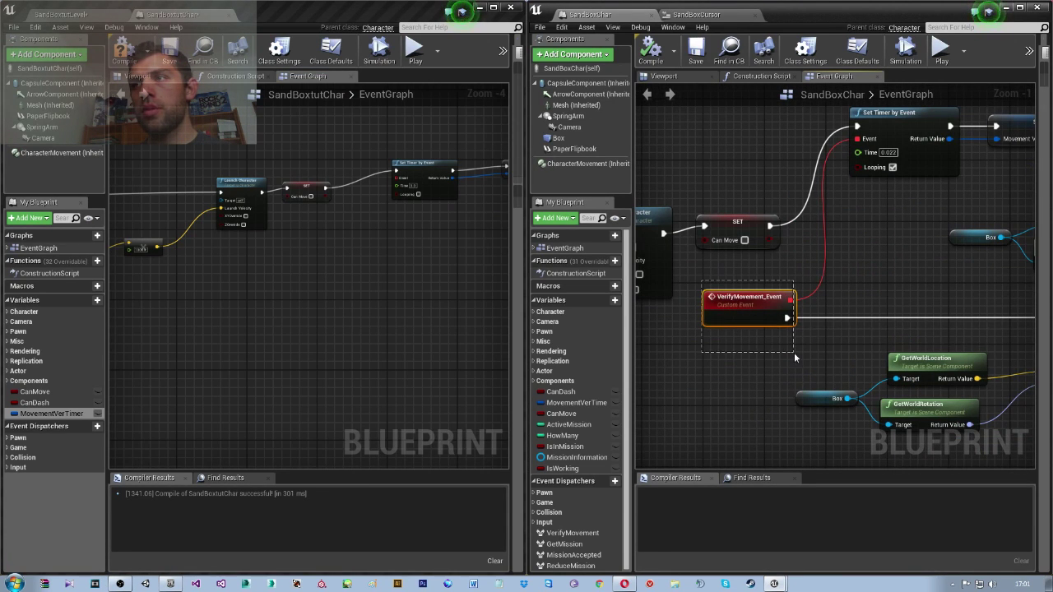
pyautogui.moveTo(280, 257); pyautogui.dragTo(179, 289, button='right')
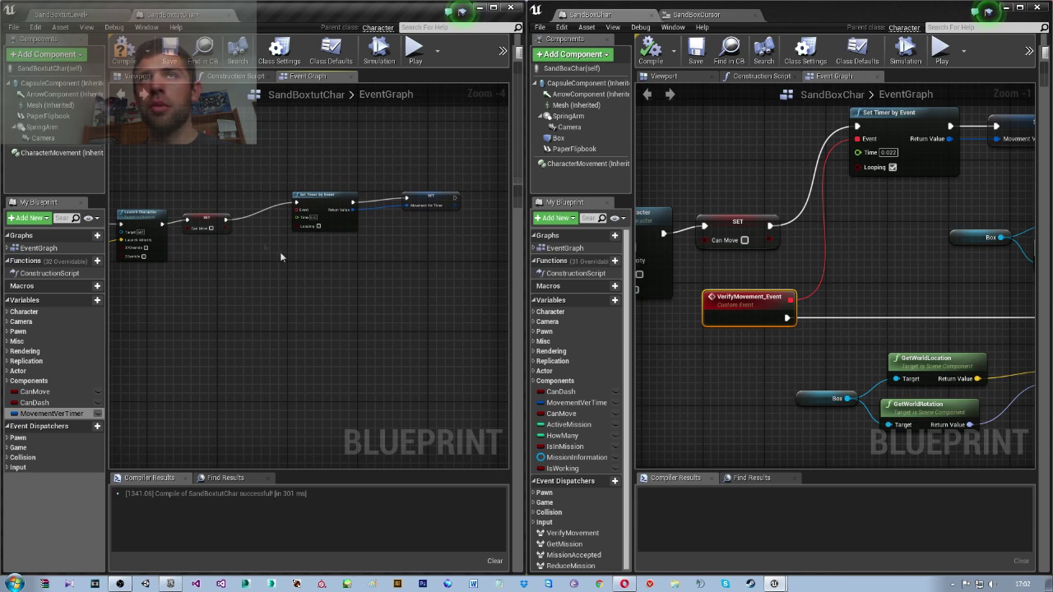
# Compile SandBoxtutChar and check the Set Timer by Event Event-pin error, then recompile.
pyautogui.click(125, 51)
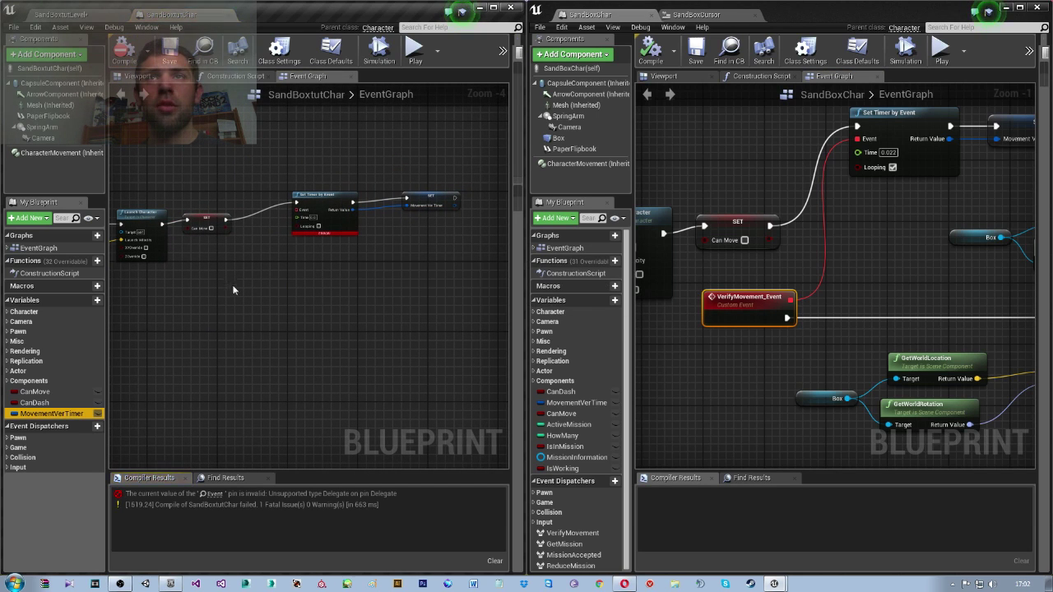
pyautogui.click(316, 225)
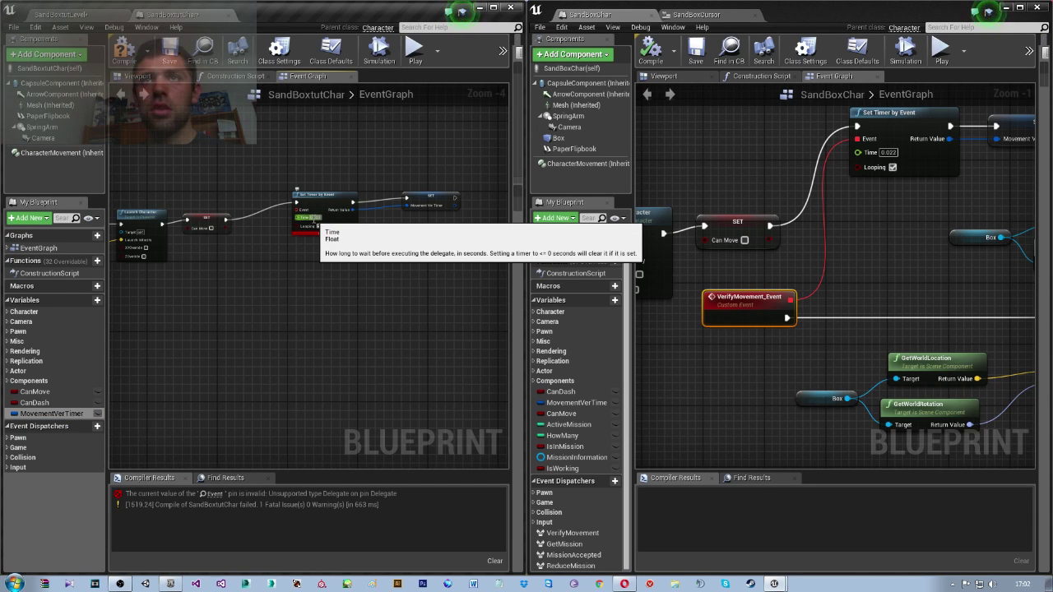
pyautogui.scroll(1, 283, 279)
pyautogui.scroll(1, 282, 280)
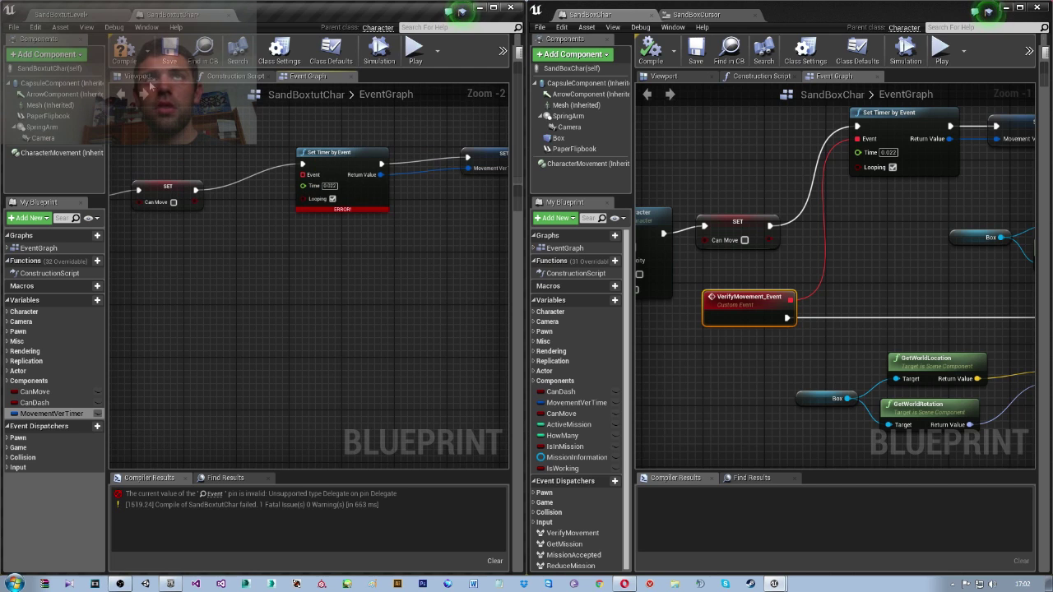
pyautogui.click(123, 51)
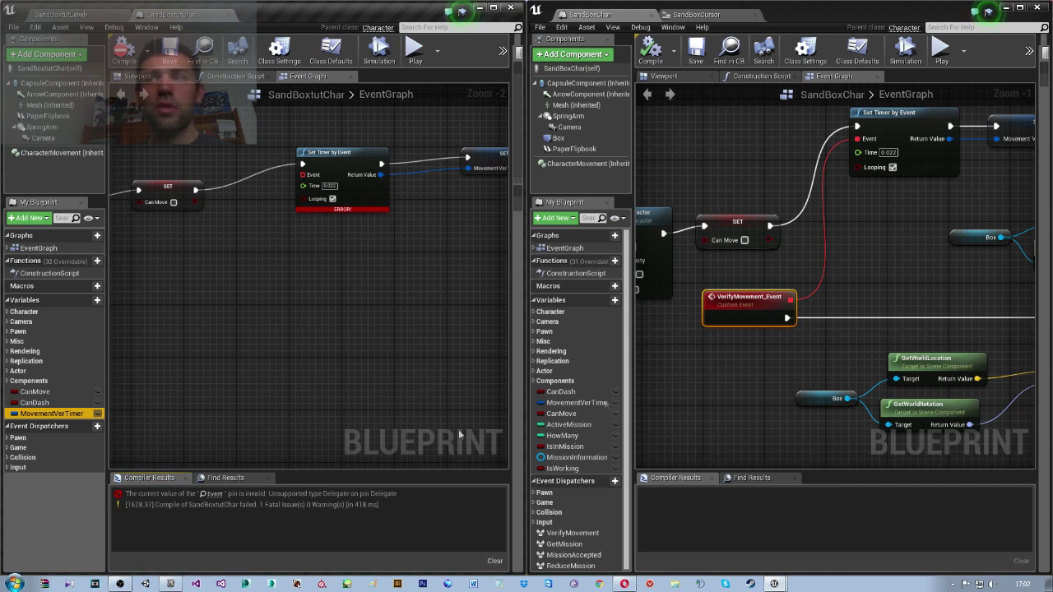
pyautogui.moveTo(694, 357); pyautogui.dragTo(716, 379, button='right')
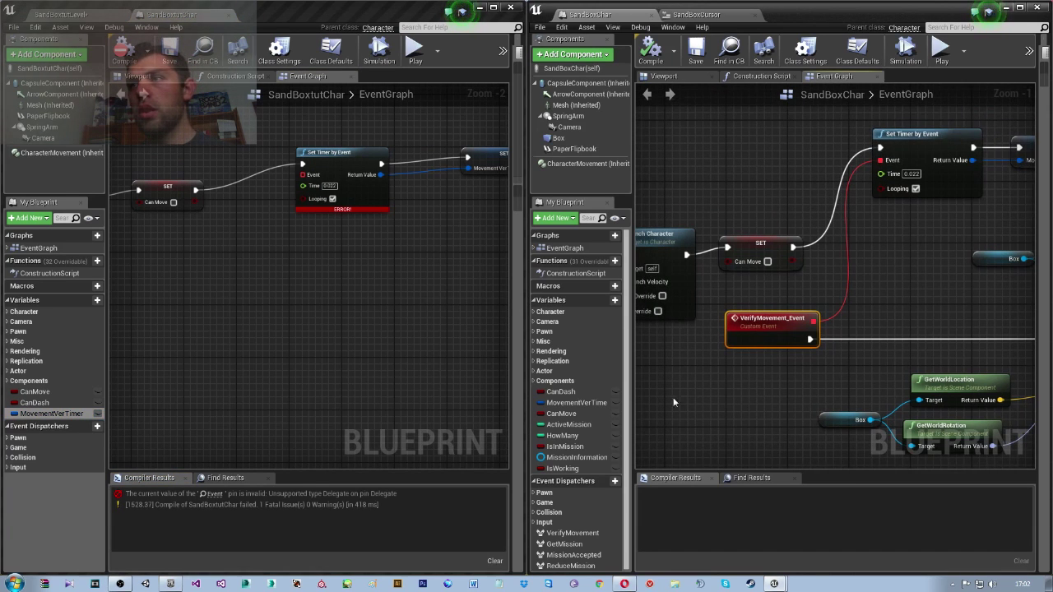
# Create a VerifyMovement event dispatcher and place its VerifyMovement_Event node beside the timer.
pyautogui.click(97, 426)
pyautogui.write('Verif')
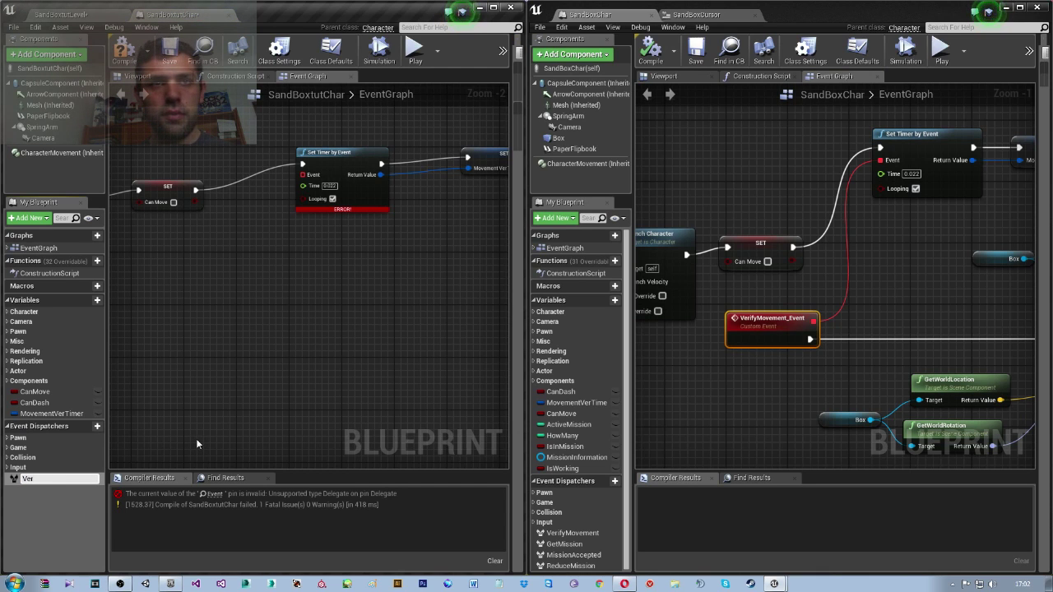
pyautogui.write('yMo')
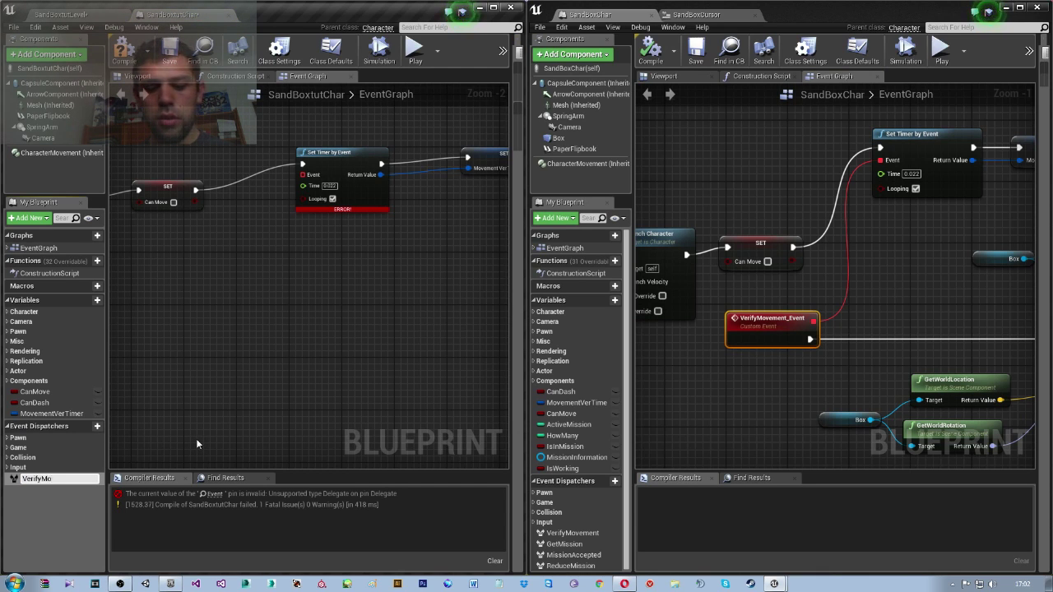
pyautogui.write('vement')
pyautogui.press('Return')
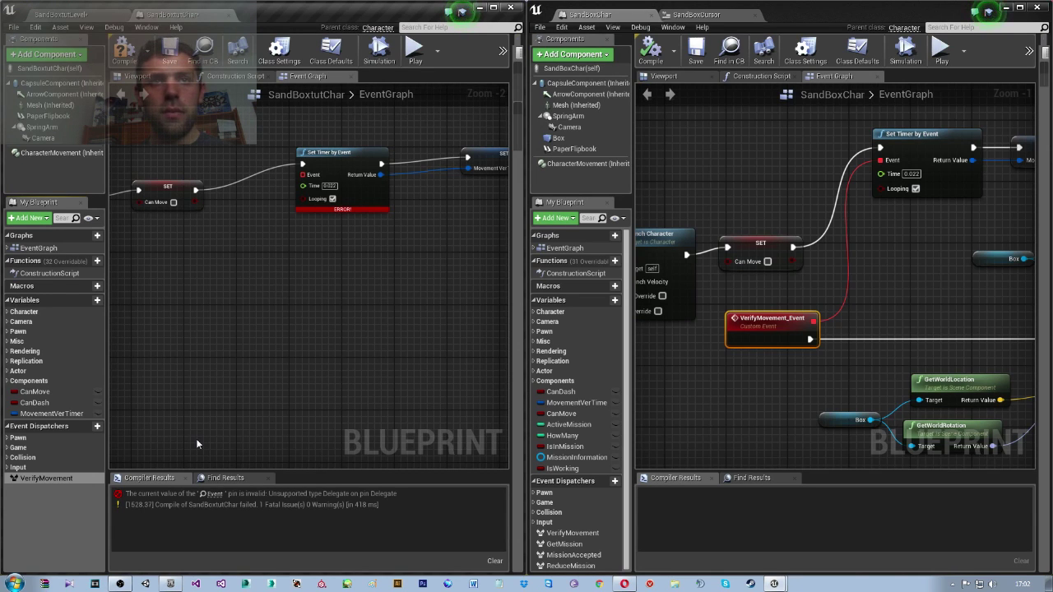
pyautogui.moveTo(38, 486); pyautogui.dragTo(206, 382)
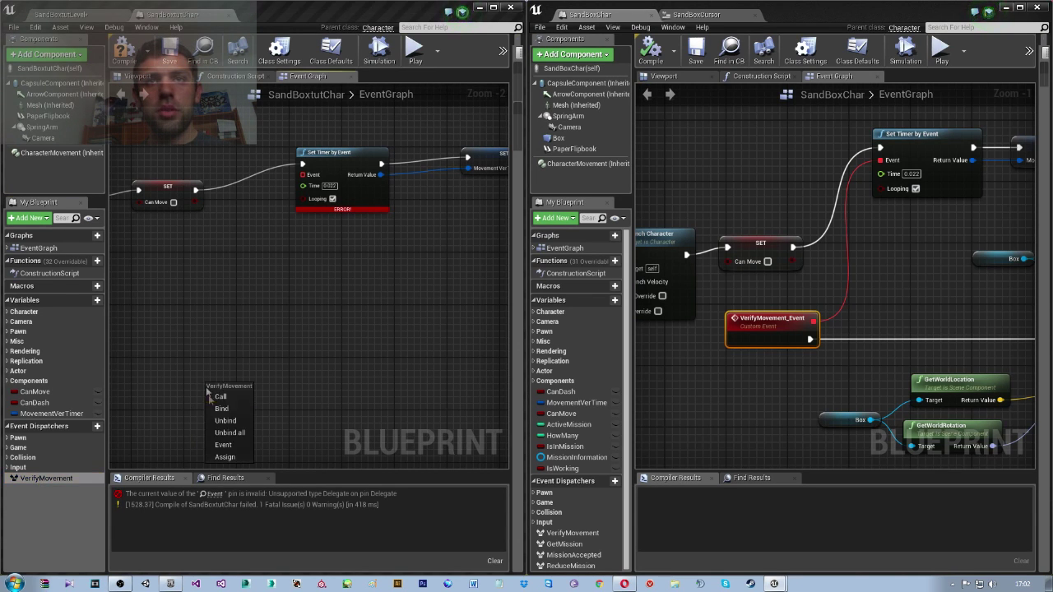
pyautogui.click(228, 447)
pyautogui.moveTo(276, 393)
pyautogui.mouseDown()
pyautogui.moveTo(237, 359)
pyautogui.moveTo(311, 179)
pyautogui.mouseUp()
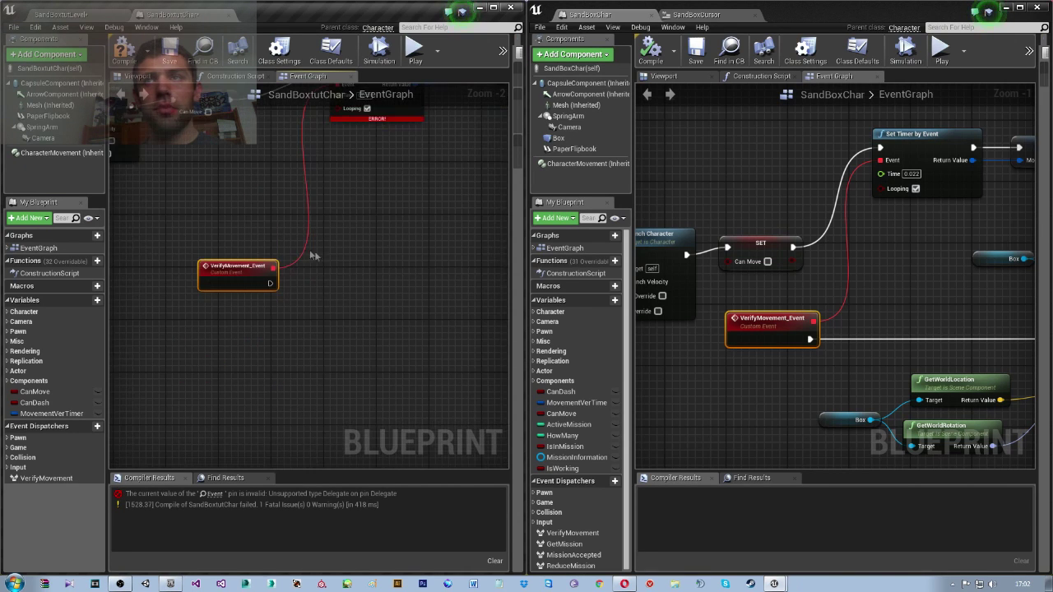
pyautogui.moveTo(959, 460)
pyautogui.mouseDown(button='right')
pyautogui.moveTo(852, 328)
pyautogui.moveTo(664, 369)
pyautogui.moveTo(829, 324)
pyautogui.moveTo(639, 327)
pyautogui.mouseUp(button='right')
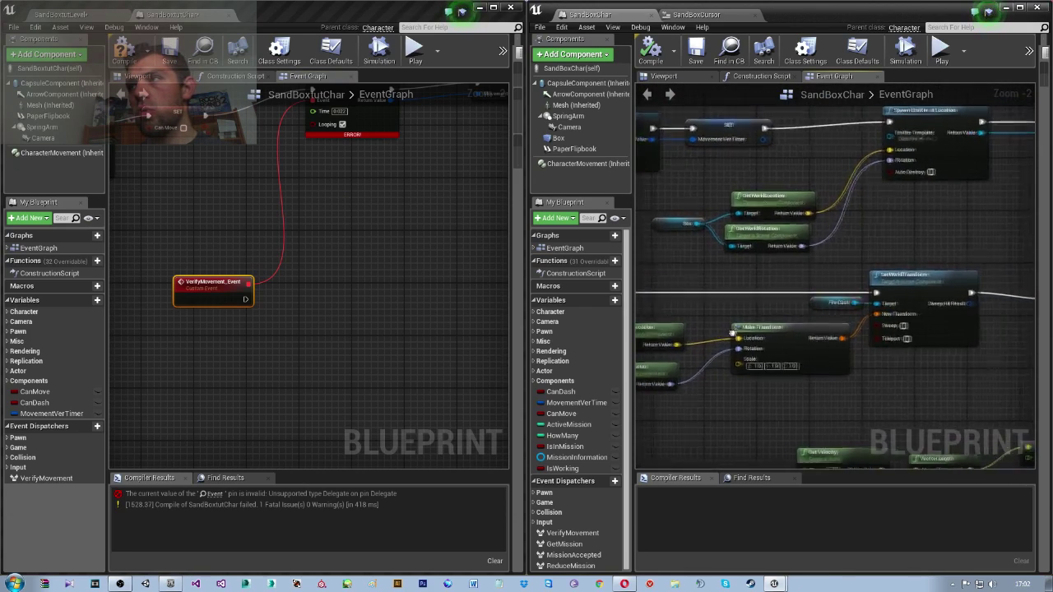
# Add a Get Velocity node and feed it into a VectorLength node.
pyautogui.moveTo(715, 265); pyautogui.dragTo(901, 341)
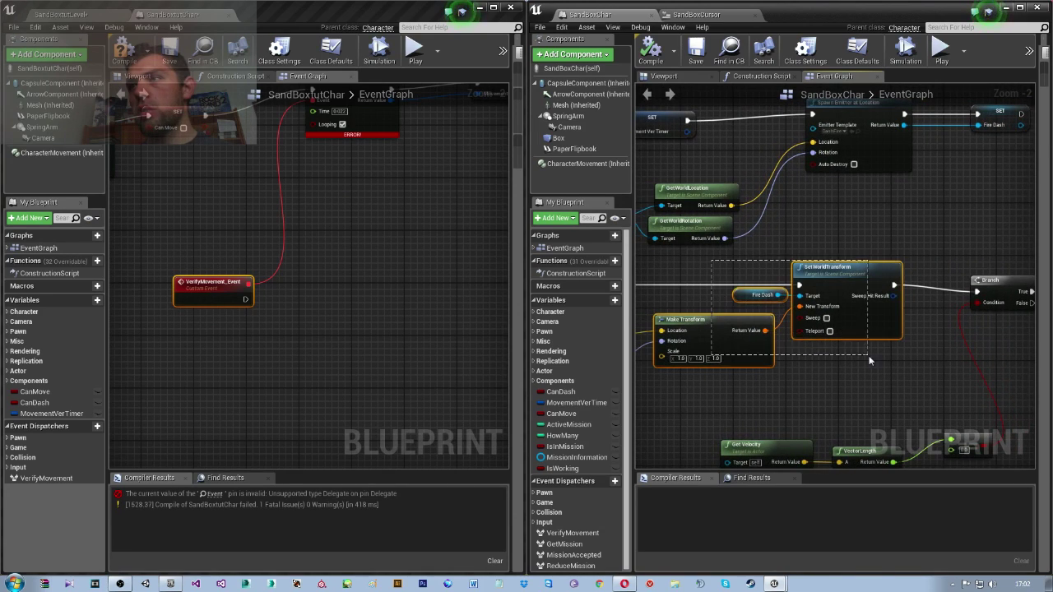
pyautogui.moveTo(854, 385); pyautogui.dragTo(690, 388, button='right')
pyautogui.moveTo(817, 382); pyautogui.dragTo(820, 344, button='right')
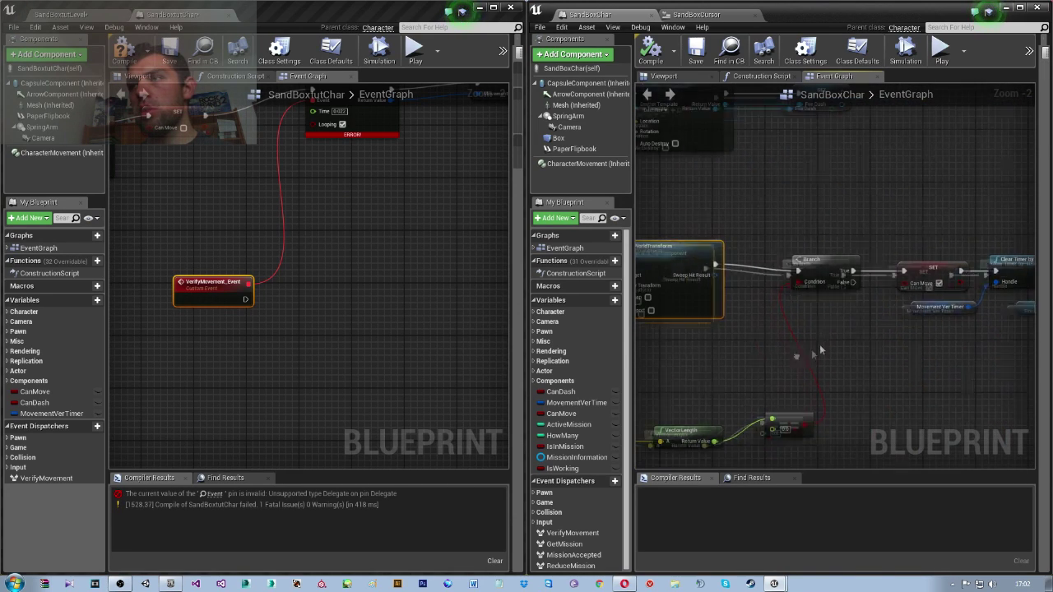
pyautogui.scroll(-2, 732, 347)
pyautogui.scroll(1, 738, 351)
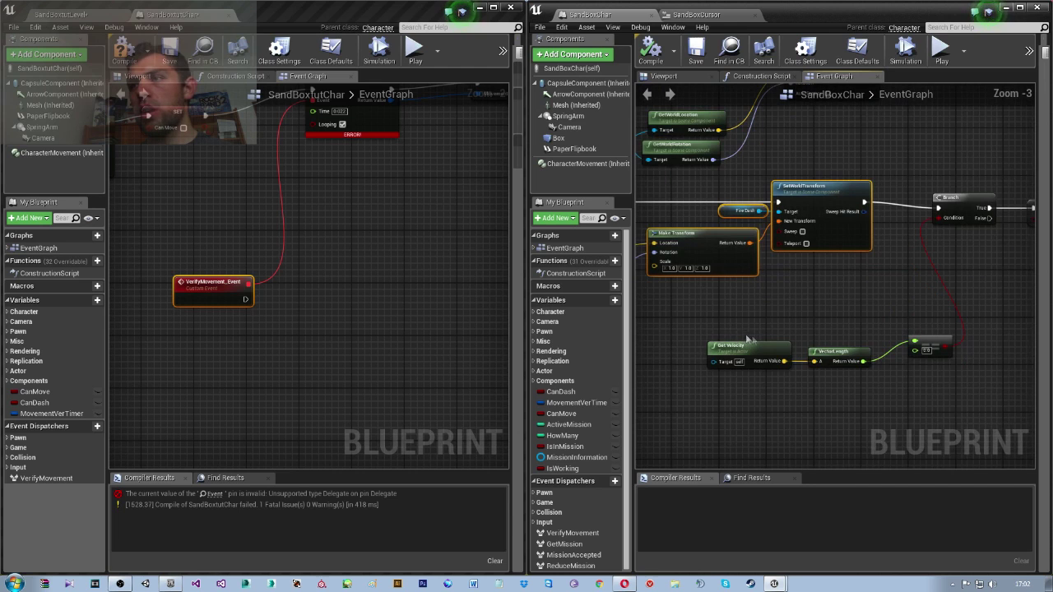
pyautogui.rightClick(236, 368)
pyautogui.write('get velo')
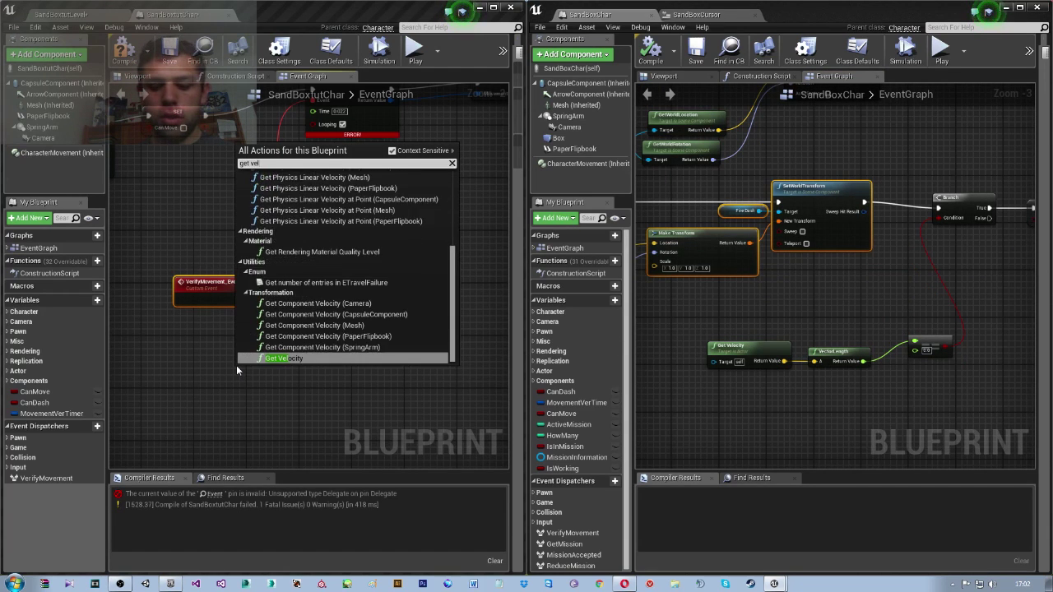
pyautogui.press('Return')
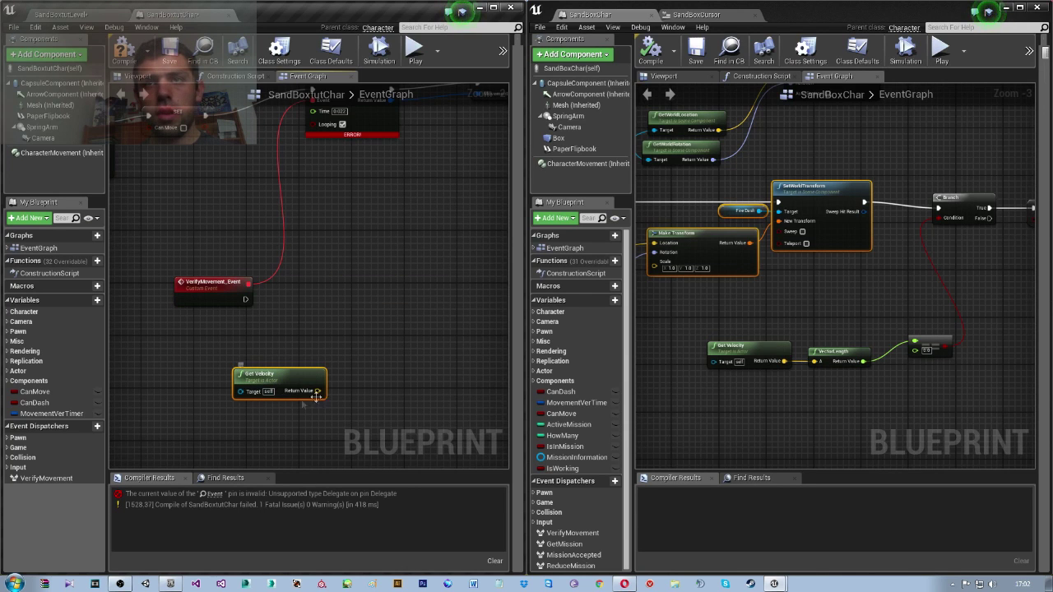
pyautogui.moveTo(318, 391); pyautogui.dragTo(372, 390)
pyautogui.write('vector le')
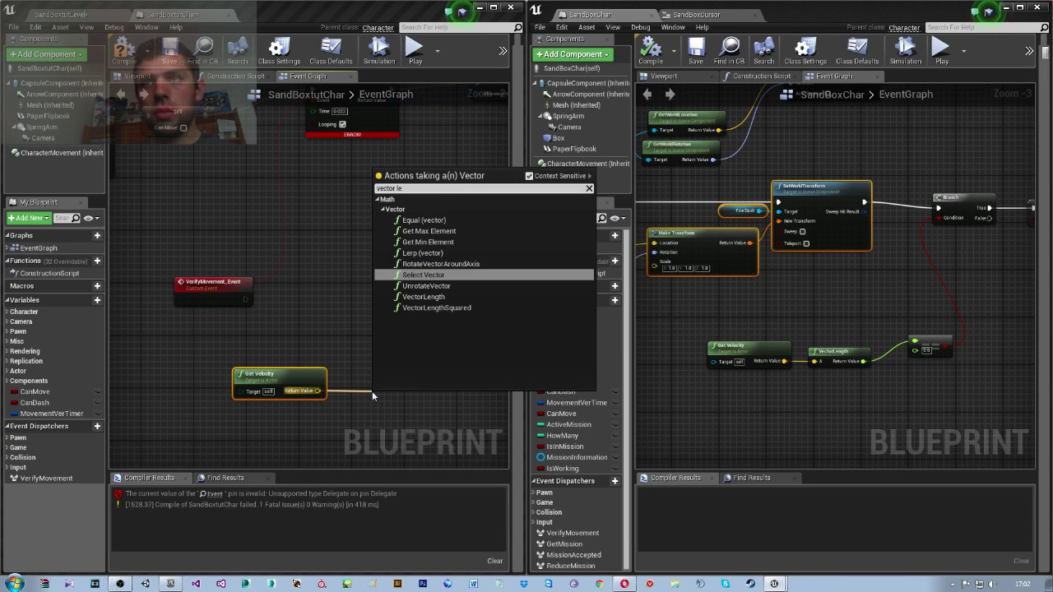
pyautogui.press('Down')
pyautogui.press('Down')
pyautogui.press('Return')
pyautogui.moveTo(373, 393); pyautogui.dragTo(231, 374, button='right')
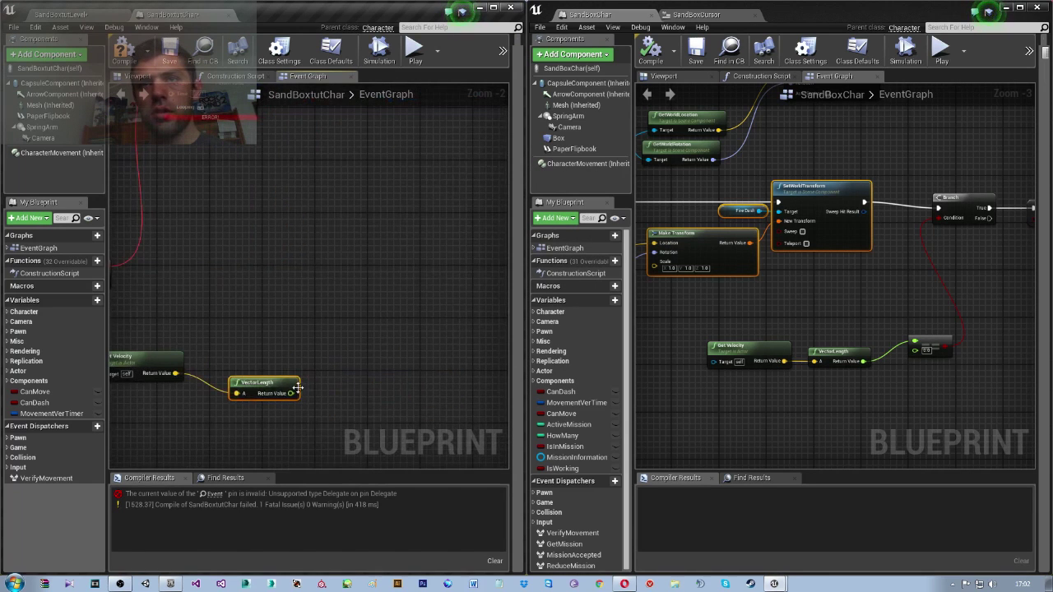
# Compare the velocity length with a float comparison node, replacing the wrong vector one.
pyautogui.moveTo(292, 393); pyautogui.dragTo(348, 374)
pyautogui.write('==')
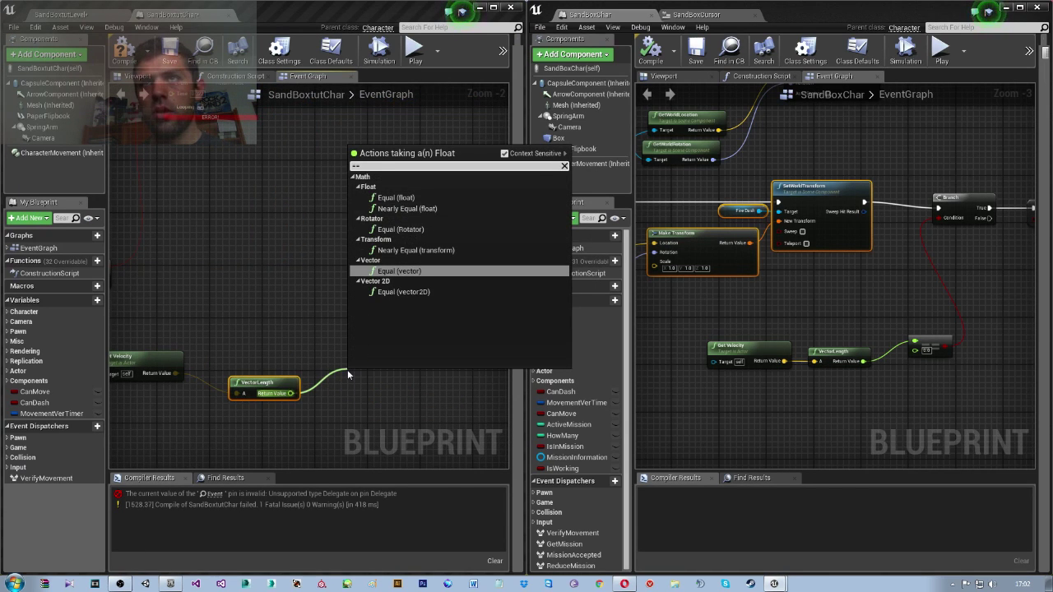
pyautogui.press('Return')
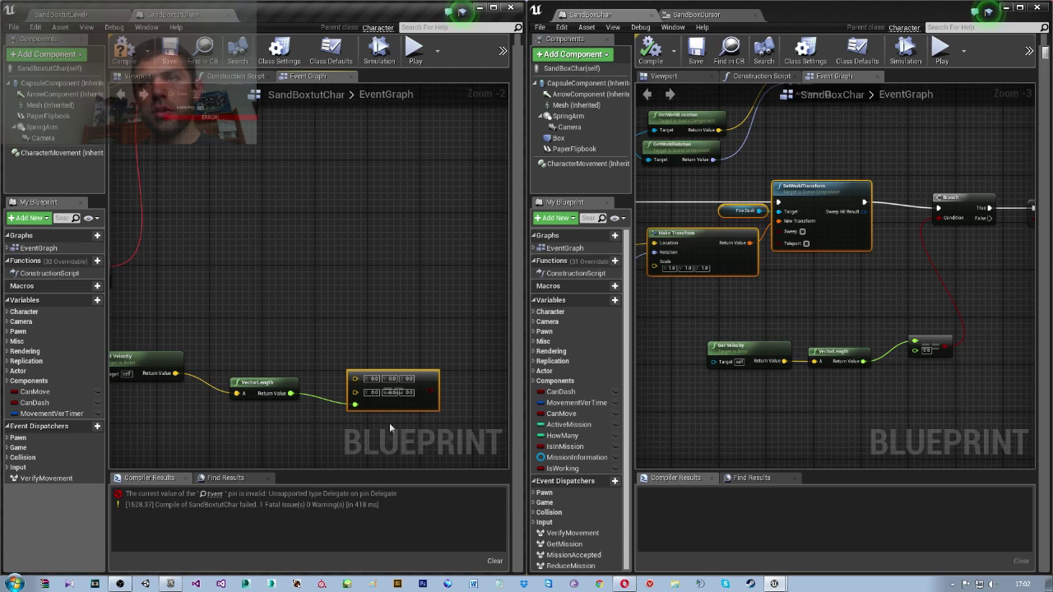
pyautogui.rightClick(390, 403)
pyautogui.click(461, 188)
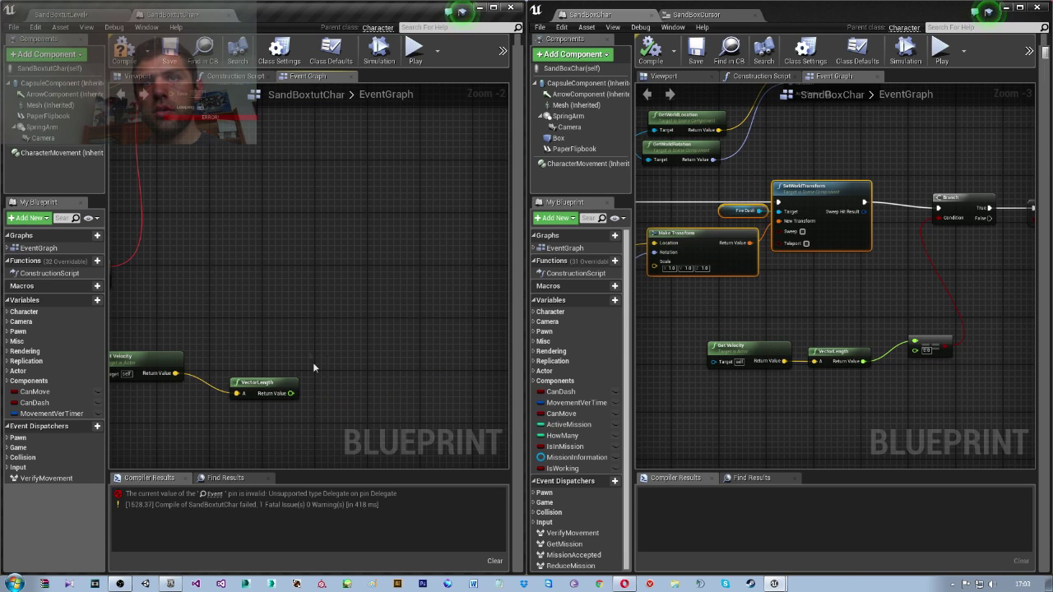
pyautogui.moveTo(291, 393); pyautogui.dragTo(366, 384)
pyautogui.write('==')
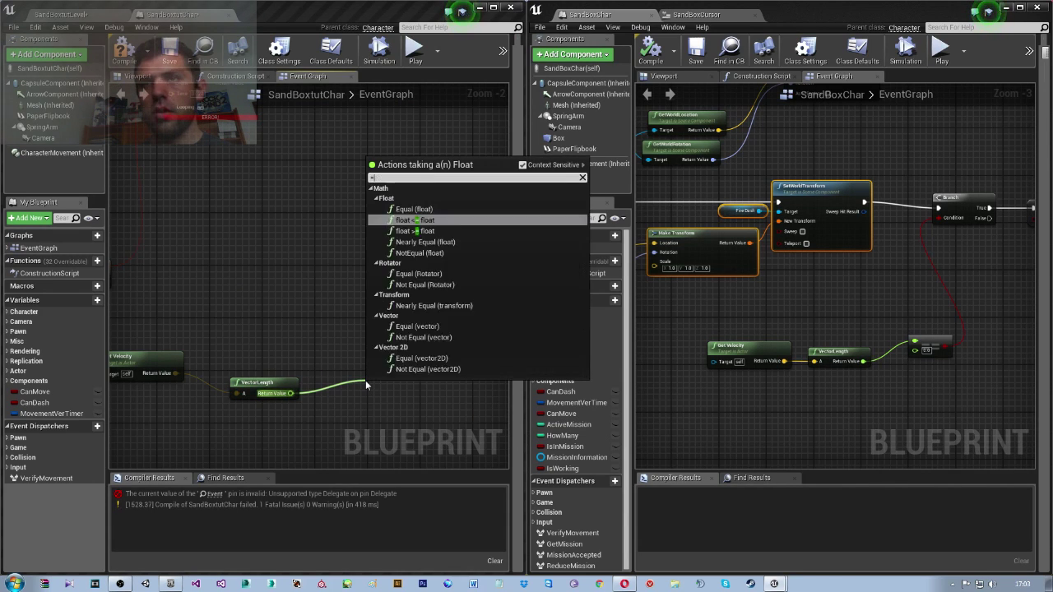
pyautogui.press('Up')
pyautogui.press('Up')
pyautogui.press('Up')
pyautogui.press('Up')
pyautogui.press('Return')
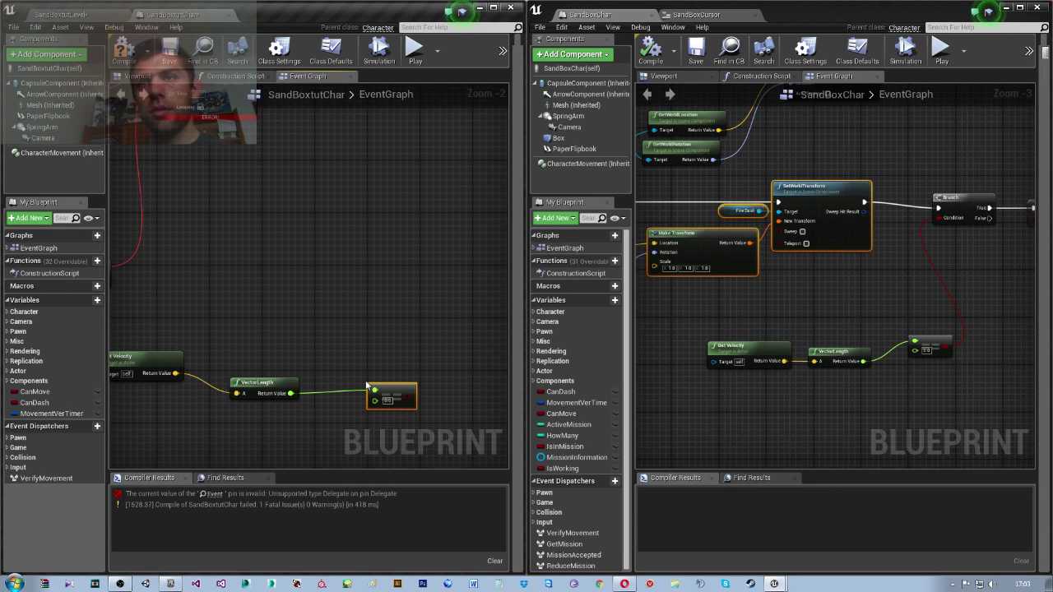
pyautogui.moveTo(367, 386); pyautogui.dragTo(360, 421, button='right')
# Add a Branch whose Condition comes from the comparison result.
pyautogui.moveTo(357, 403); pyautogui.dragTo(424, 338)
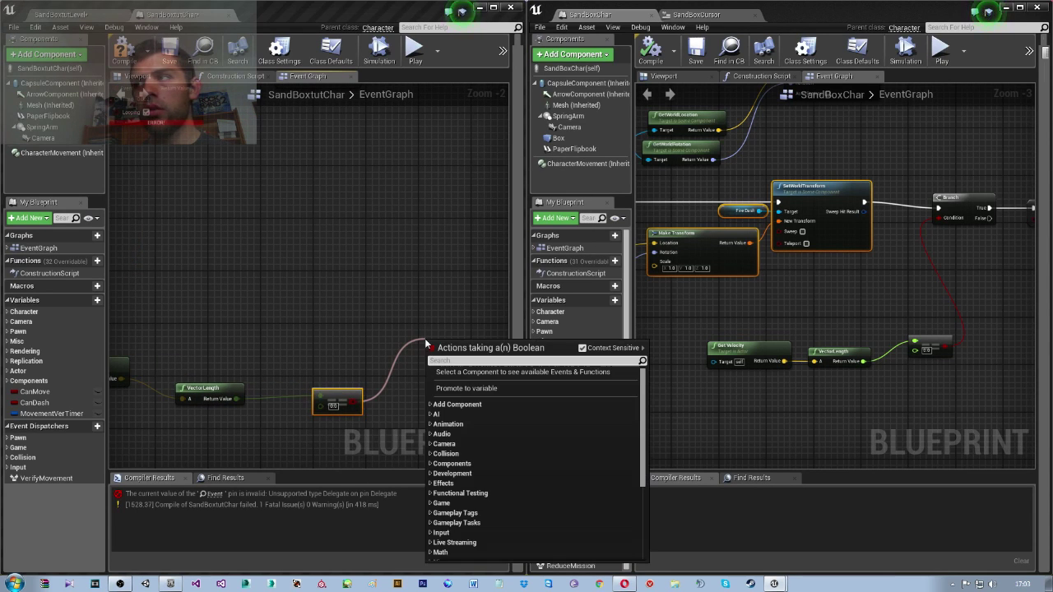
pyautogui.write('branhc')
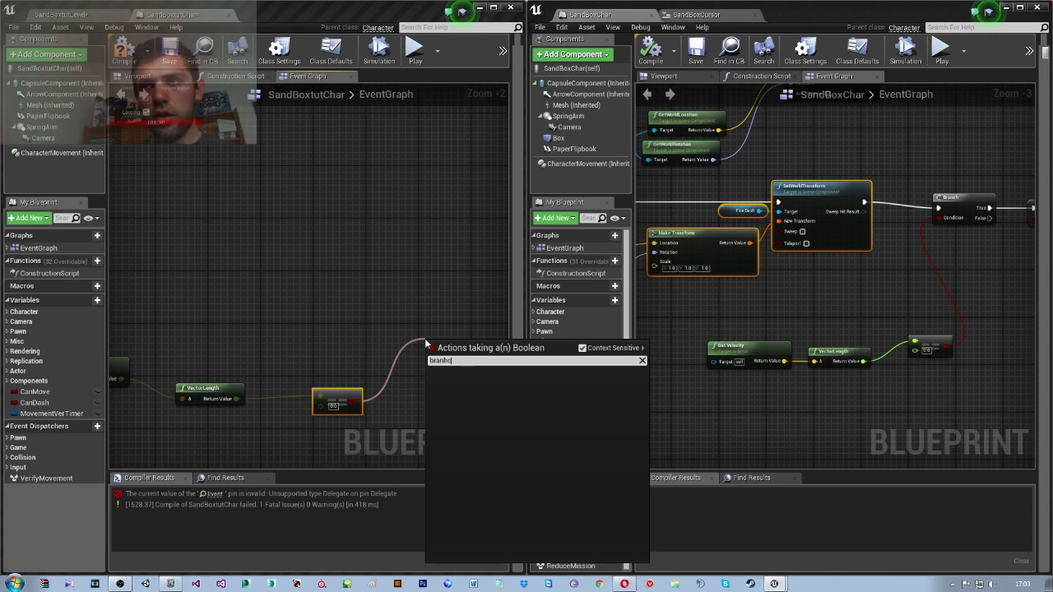
pyautogui.press('BackSpace')
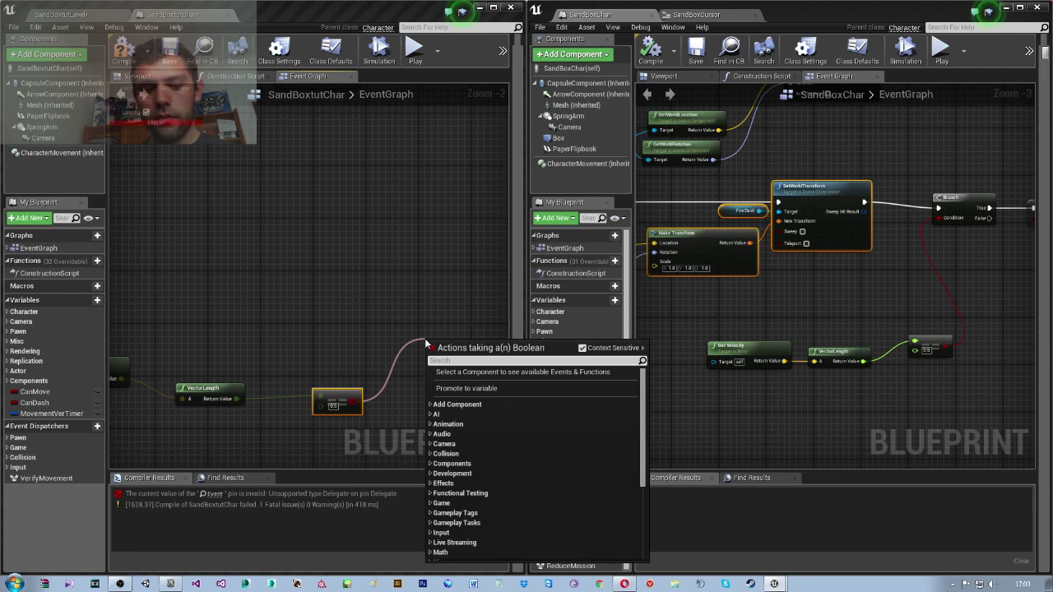
pyautogui.write('branch')
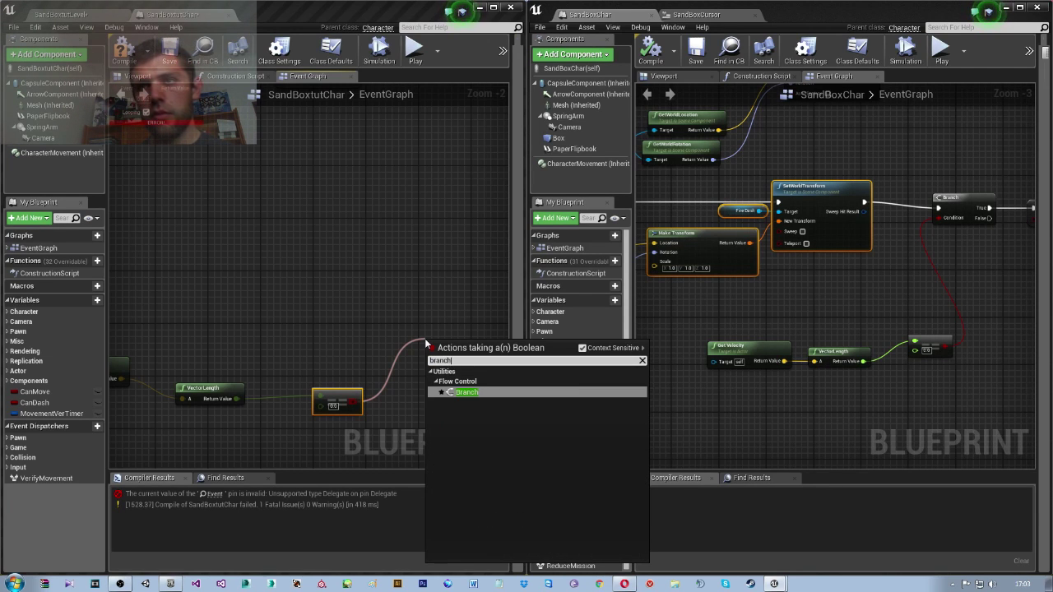
pyautogui.press('Return')
pyautogui.moveTo(425, 338); pyautogui.dragTo(265, 294, button='right')
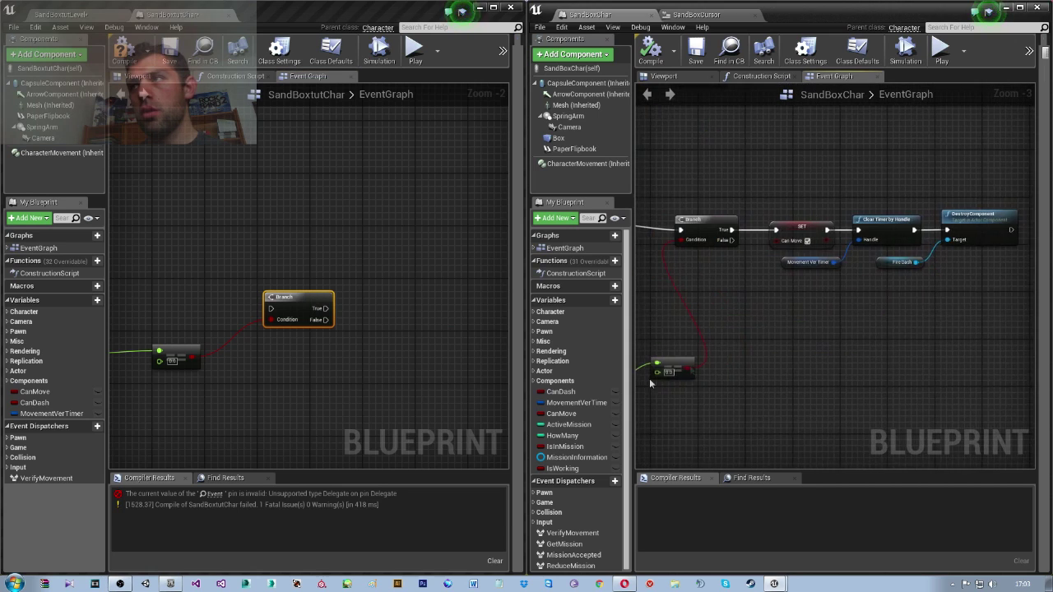
# Add a SET Can Move node and wire it to the Branch's True output.
pyautogui.moveTo(649, 379); pyautogui.dragTo(730, 357, button='right')
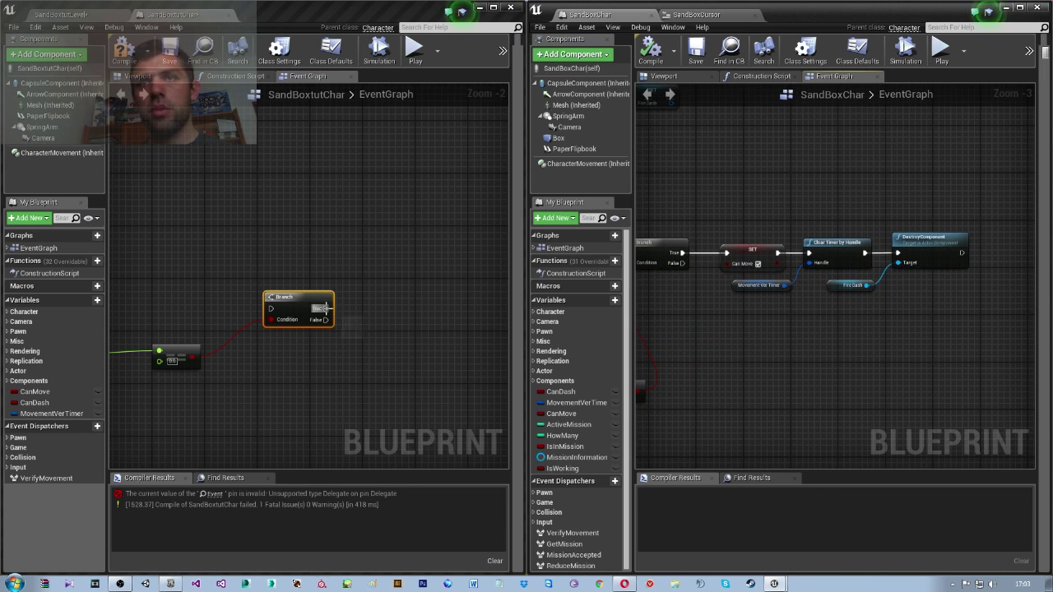
pyautogui.moveTo(322, 308); pyautogui.dragTo(386, 302)
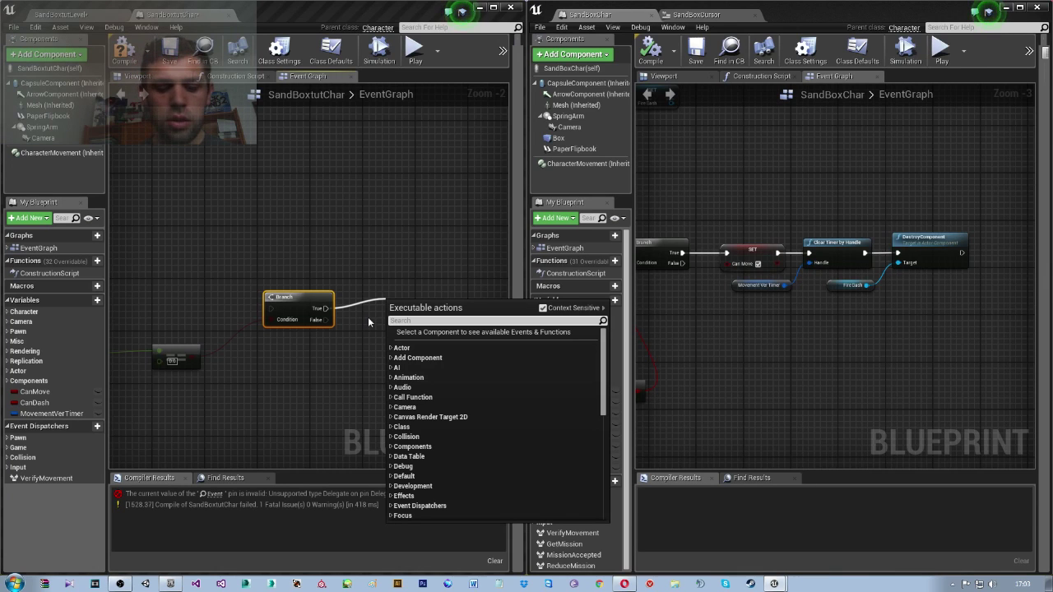
pyautogui.click(322, 452)
pyautogui.moveTo(34, 392)
pyautogui.mouseDown()
pyautogui.moveTo(355, 364)
pyautogui.moveTo(393, 312)
pyautogui.mouseUp()
pyautogui.click(367, 389)
pyautogui.moveTo(326, 308); pyautogui.dragTo(360, 313)
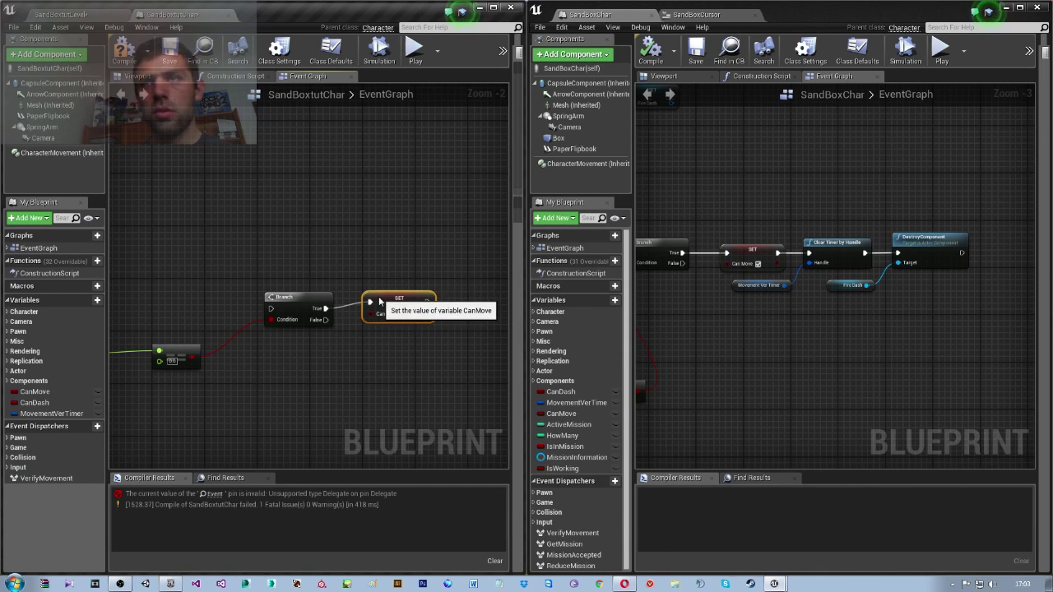
pyautogui.moveTo(378, 317); pyautogui.dragTo(334, 336, button='right')
pyautogui.moveTo(338, 337); pyautogui.dragTo(357, 338, button='right')
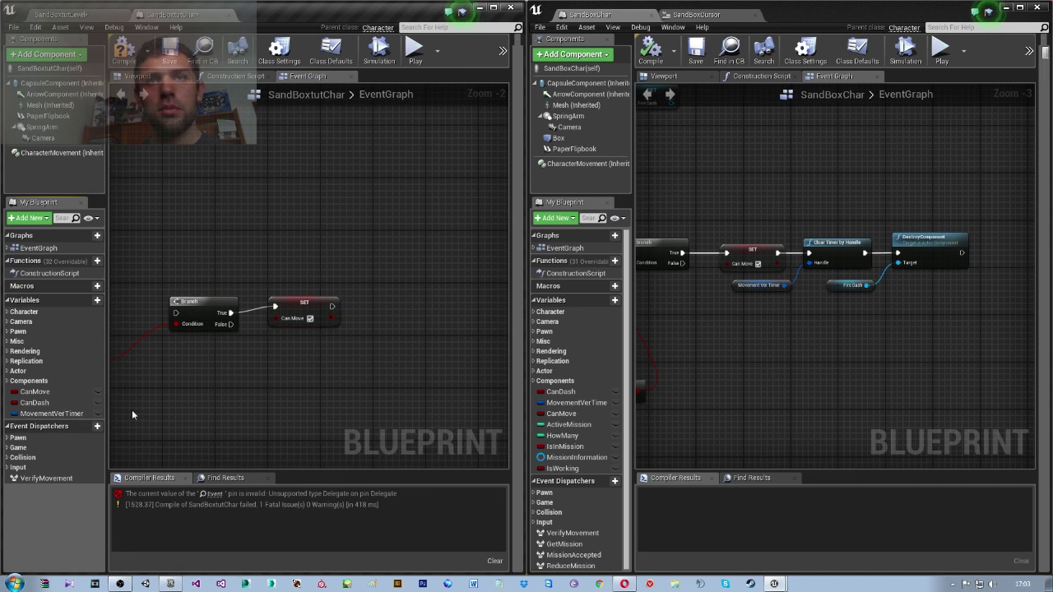
# Add a Clear Timer by Handle node fed by a MovementVerTimer getter, deleting a mistaken setter.
pyautogui.moveTo(51, 413); pyautogui.dragTo(344, 369)
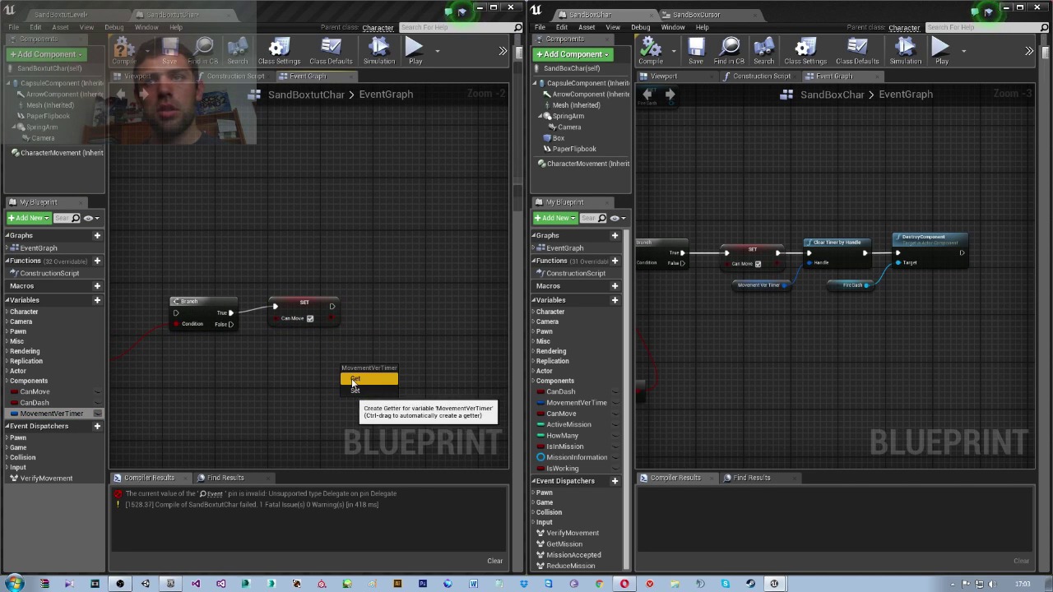
pyautogui.click(359, 393)
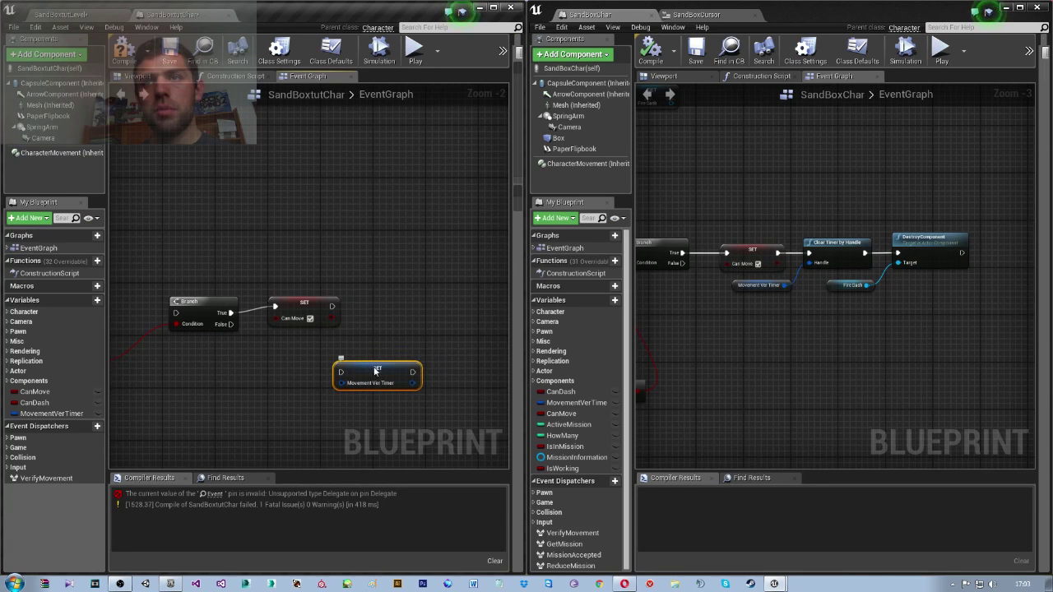
pyautogui.rightClick(379, 363)
pyautogui.click(407, 135)
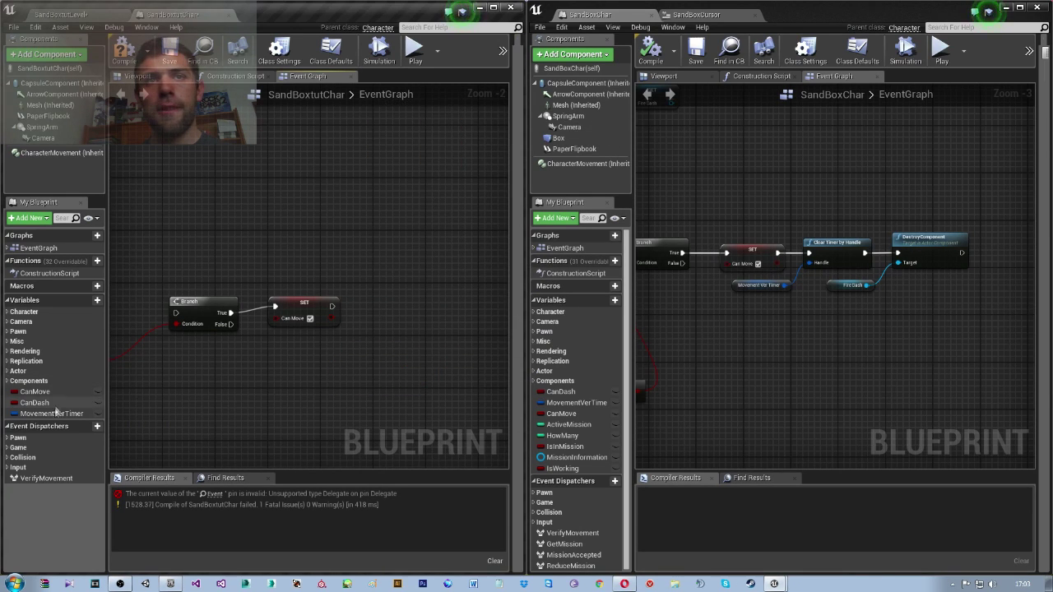
pyautogui.moveTo(51, 413)
pyautogui.keyDown('ctrl'); pyautogui.mouseDown()
pyautogui.moveTo(346, 389)
pyautogui.moveTo(403, 325)
pyautogui.mouseUp(); pyautogui.keyUp('ctrl')
pyautogui.write('create')
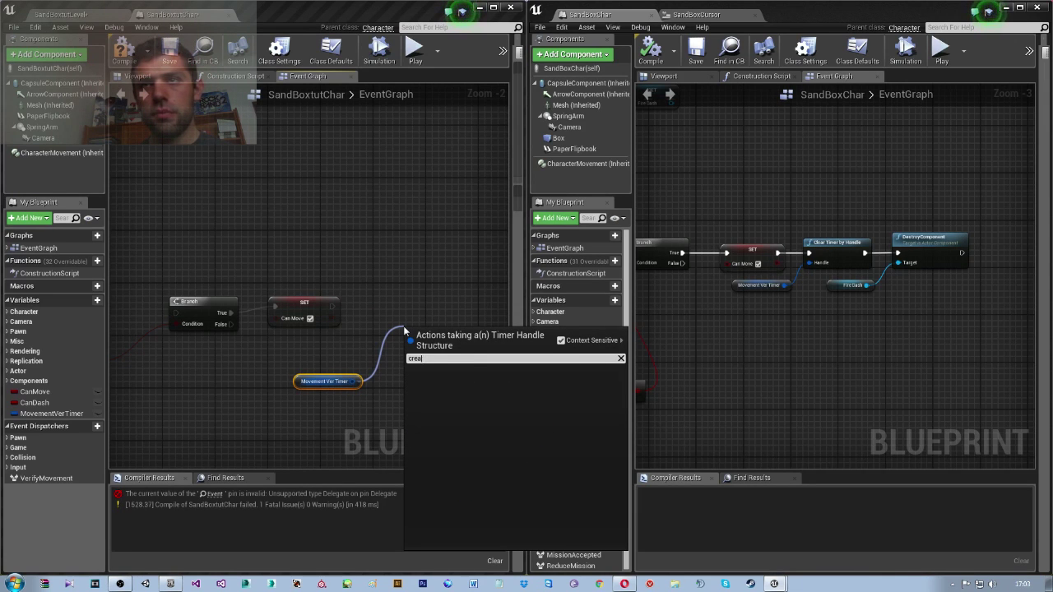
pyautogui.press('BackSpace')
pyautogui.press('BackSpace')
pyautogui.press('BackSpace')
pyautogui.write('clear')
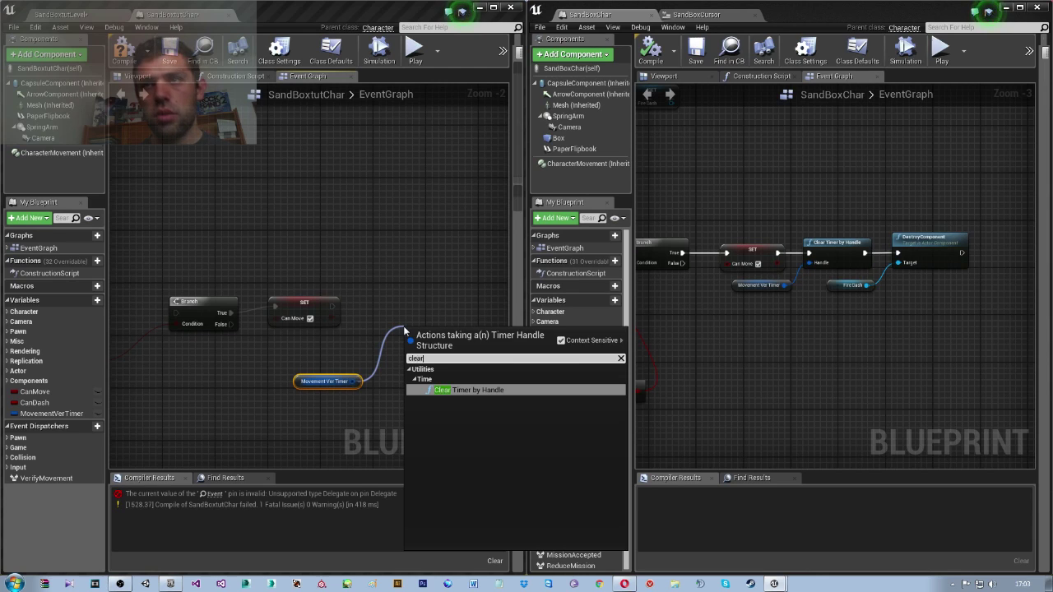
pyautogui.press('Return')
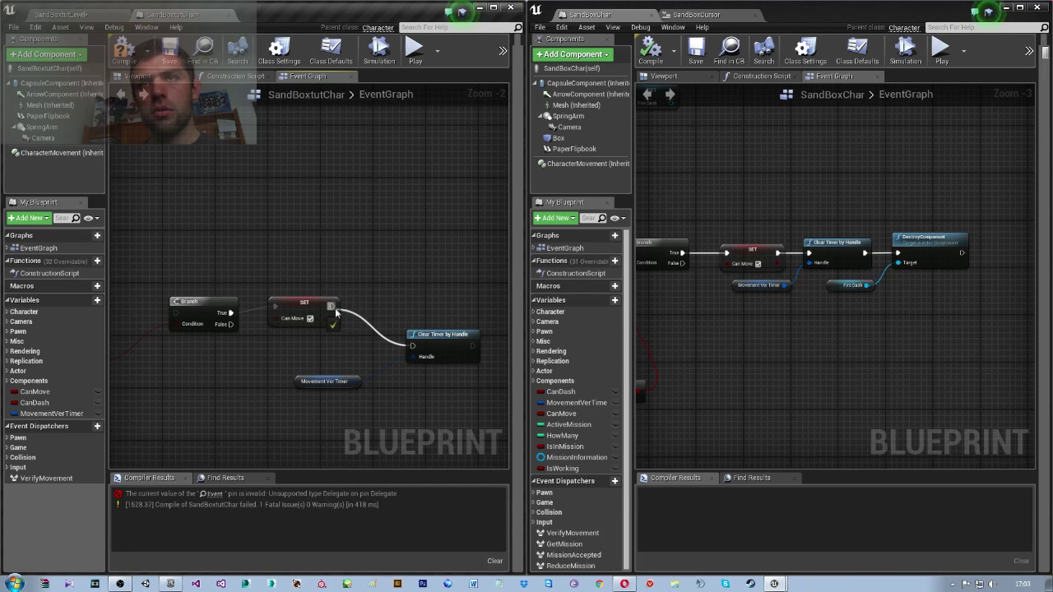
# Place Clear Timer after SET Can Move and connect VerifyMovement_Event to the Branch.
pyautogui.moveTo(449, 340); pyautogui.dragTo(444, 311)
pyautogui.moveTo(148, 336); pyautogui.dragTo(420, 322, button='right')
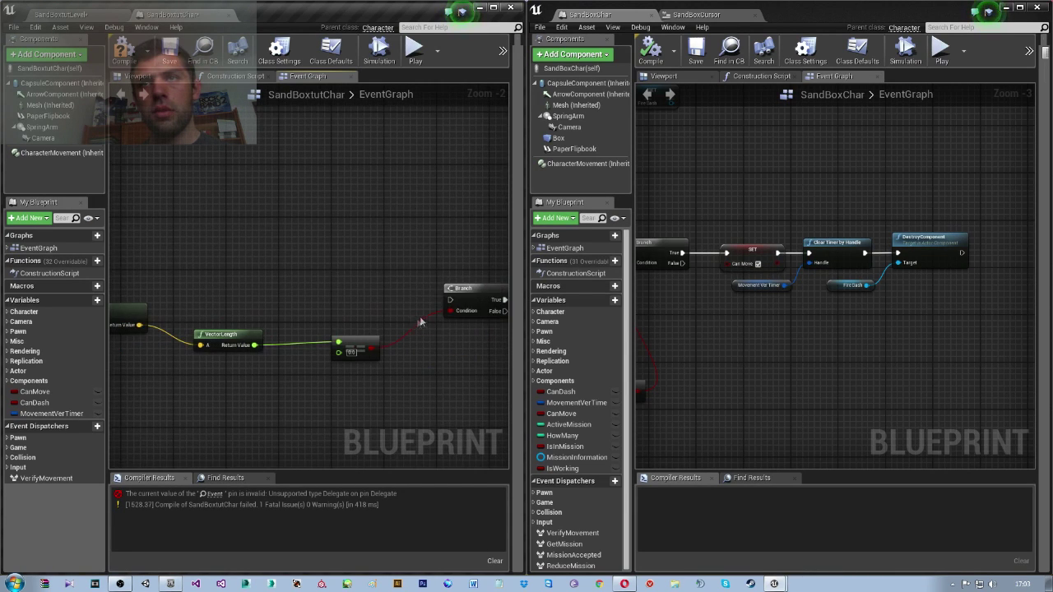
pyautogui.moveTo(450, 303); pyautogui.dragTo(244, 238)
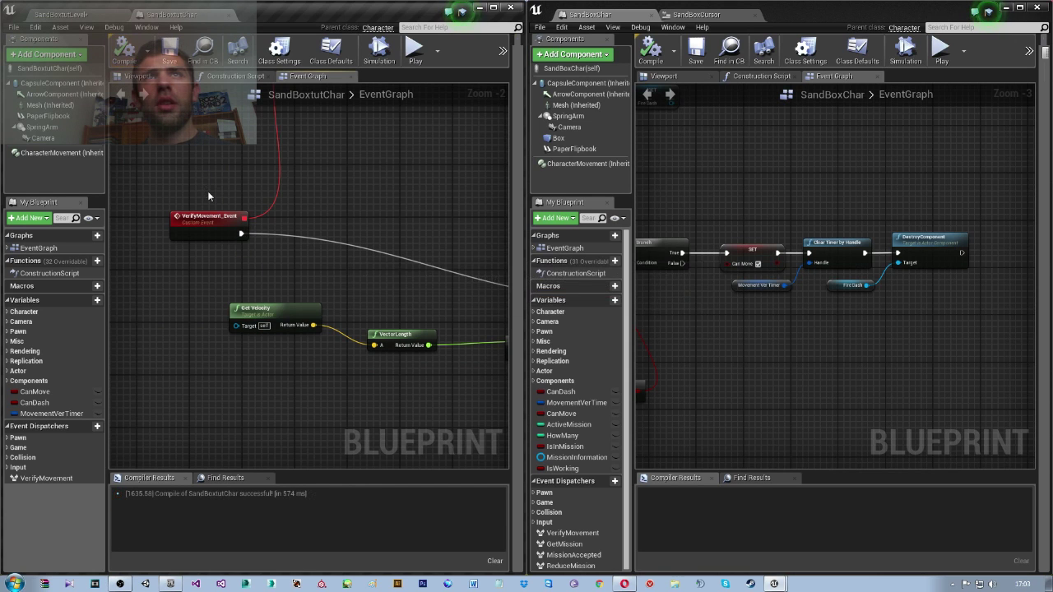
# Run a play-in-editor preview from the SandBoxtutLevel editor, then stop it with Esc.
pyautogui.click(62, 14)
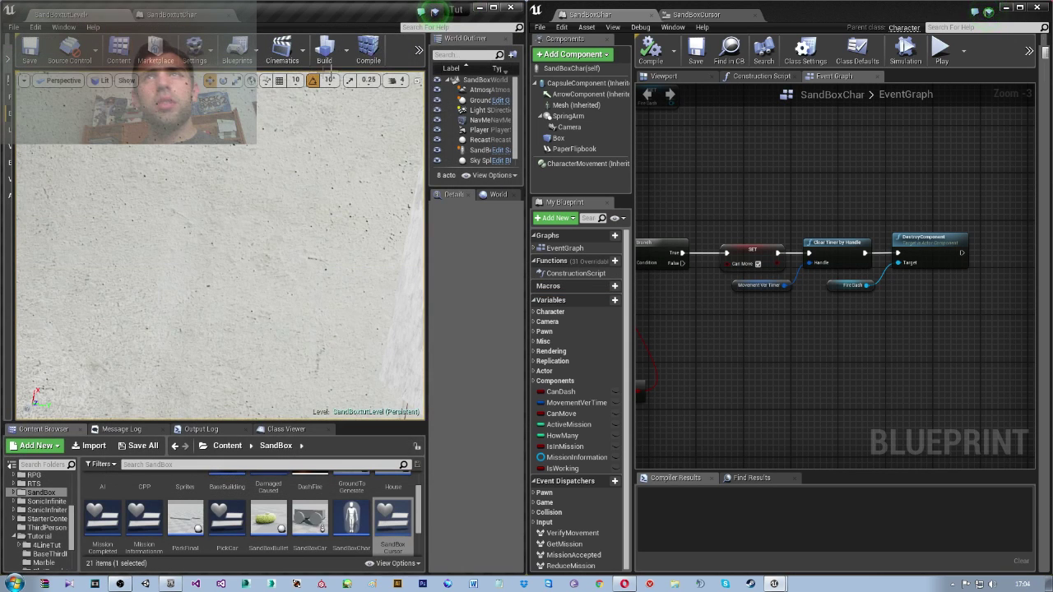
pyautogui.click(418, 52)
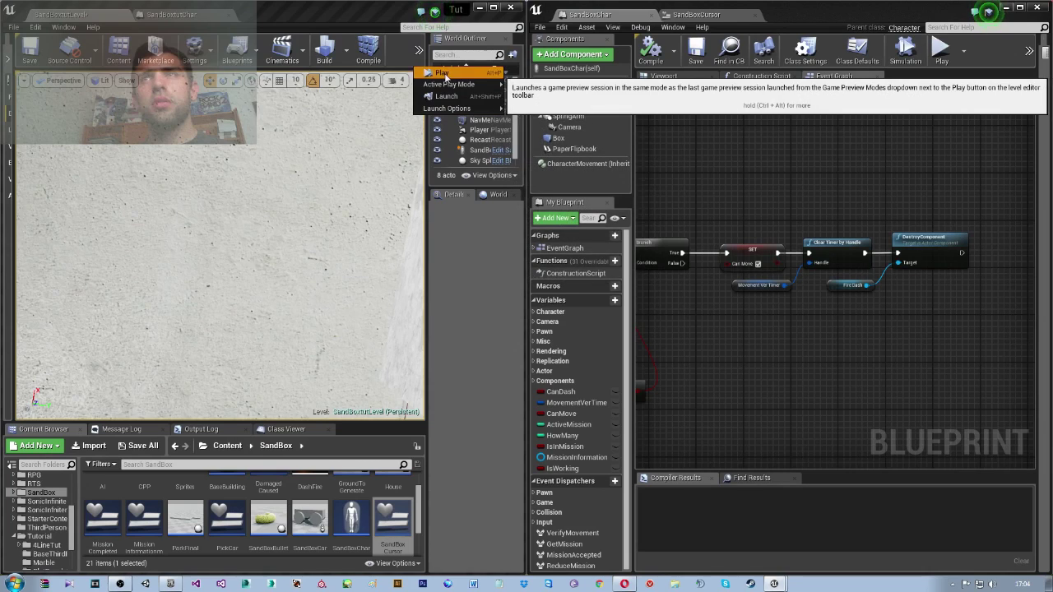
pyautogui.click(442, 73)
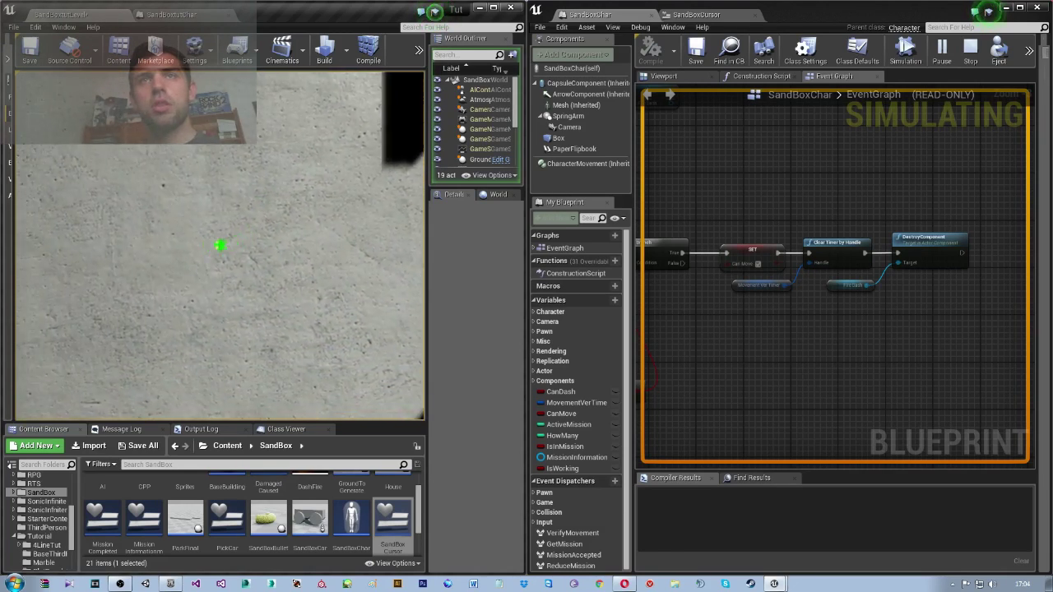
pyautogui.press('Escape')
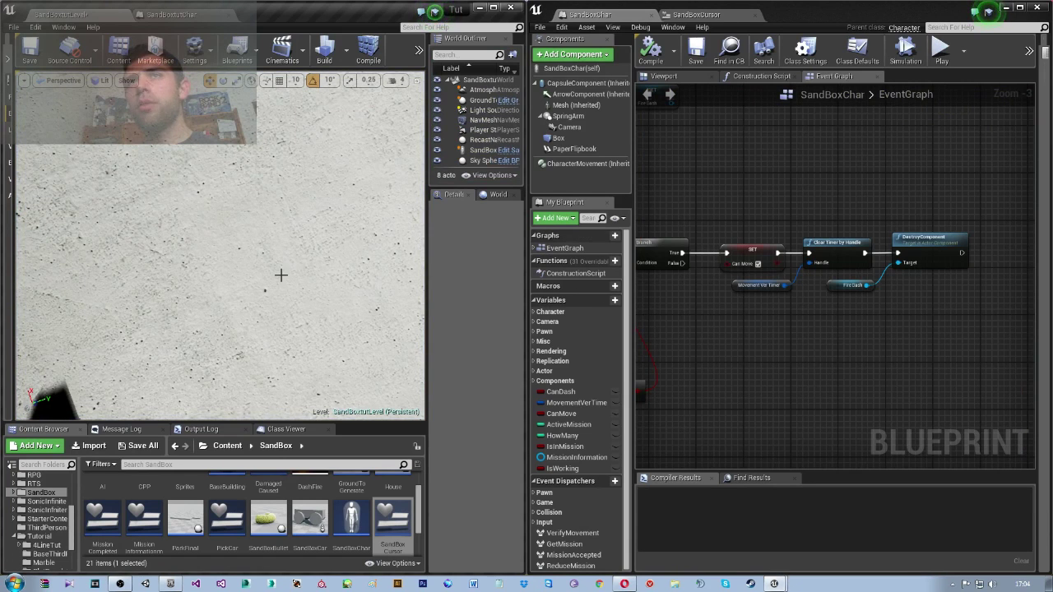
# Filter the Content folder for 'fire' and duplicate the DashFire particle system.
pyautogui.scroll(-2, 123, 518)
pyautogui.scroll(-2, 33, 509)
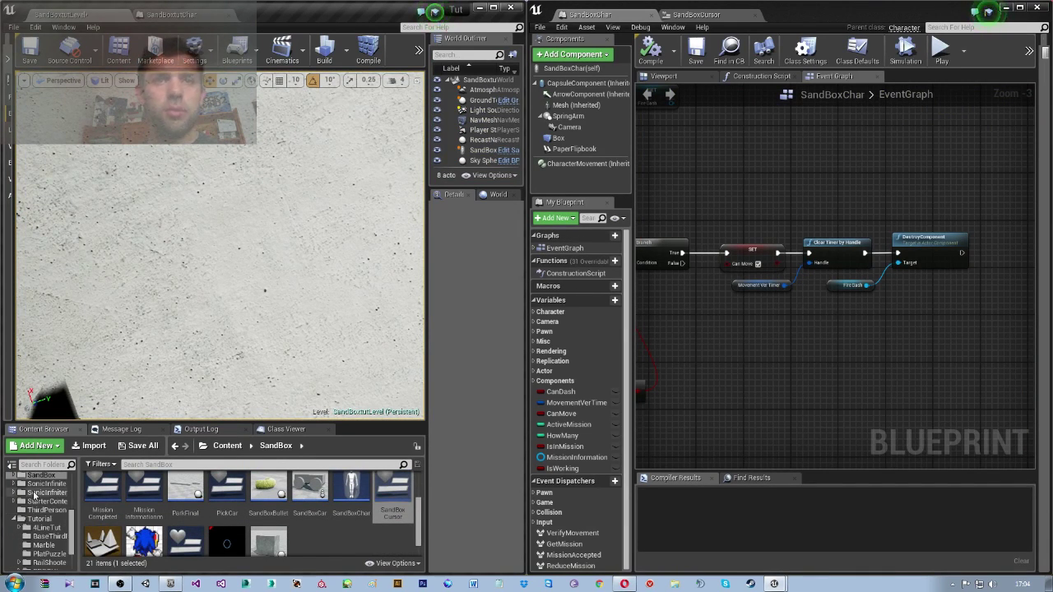
pyautogui.scroll(3, 35, 494)
pyautogui.scroll(2, 36, 497)
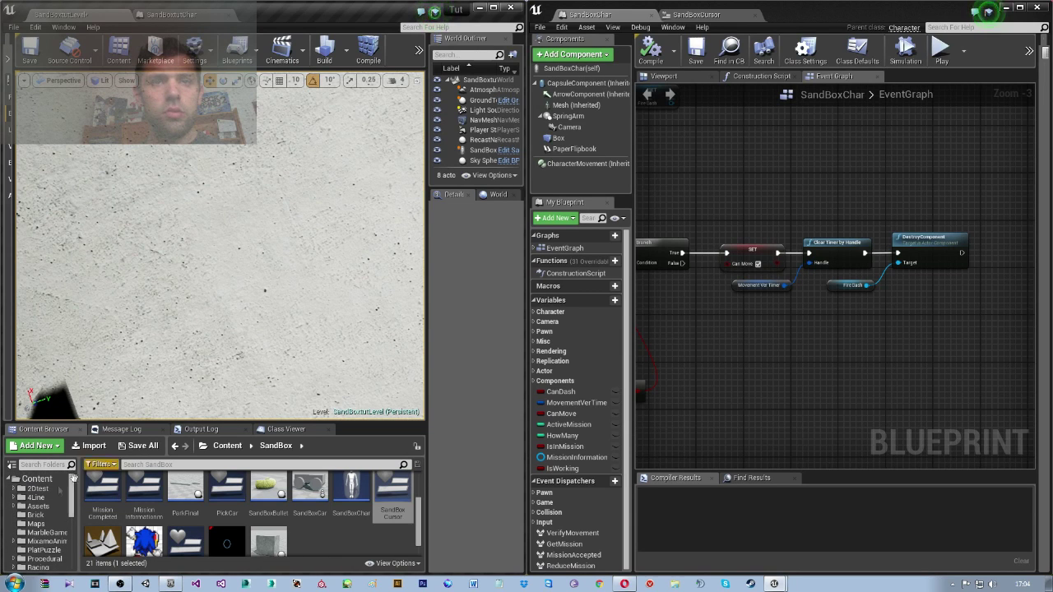
pyautogui.click(37, 479)
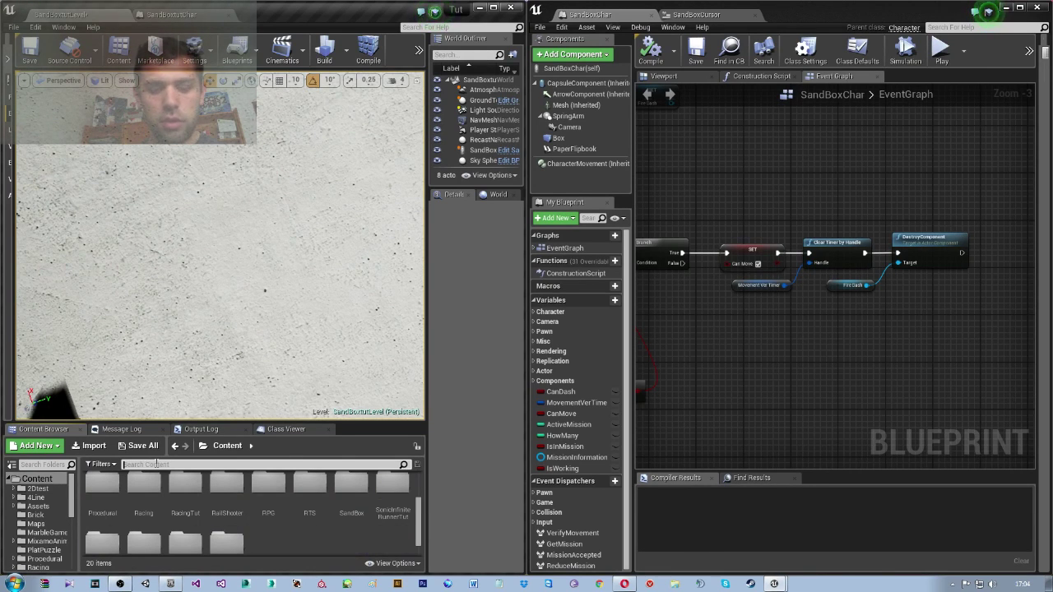
pyautogui.write('firs')
pyautogui.press('BackSpace')
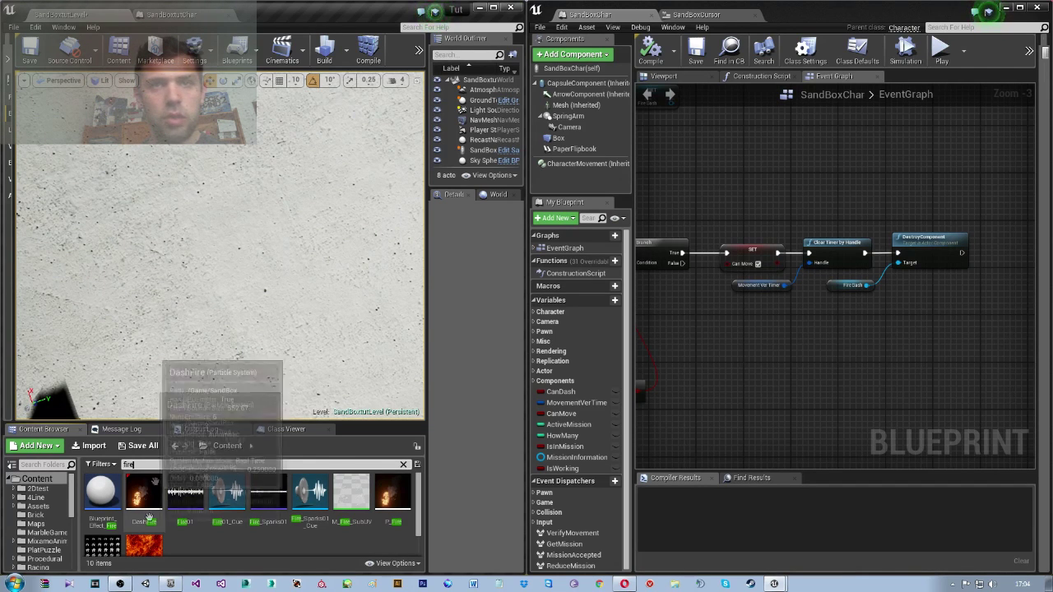
pyautogui.rightClick(142, 494)
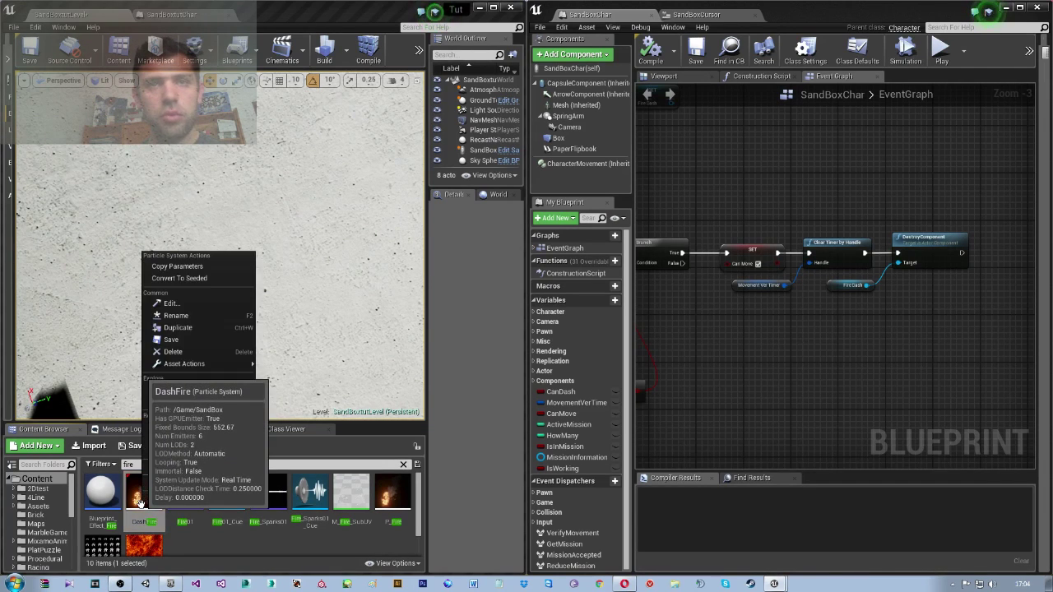
pyautogui.click(177, 327)
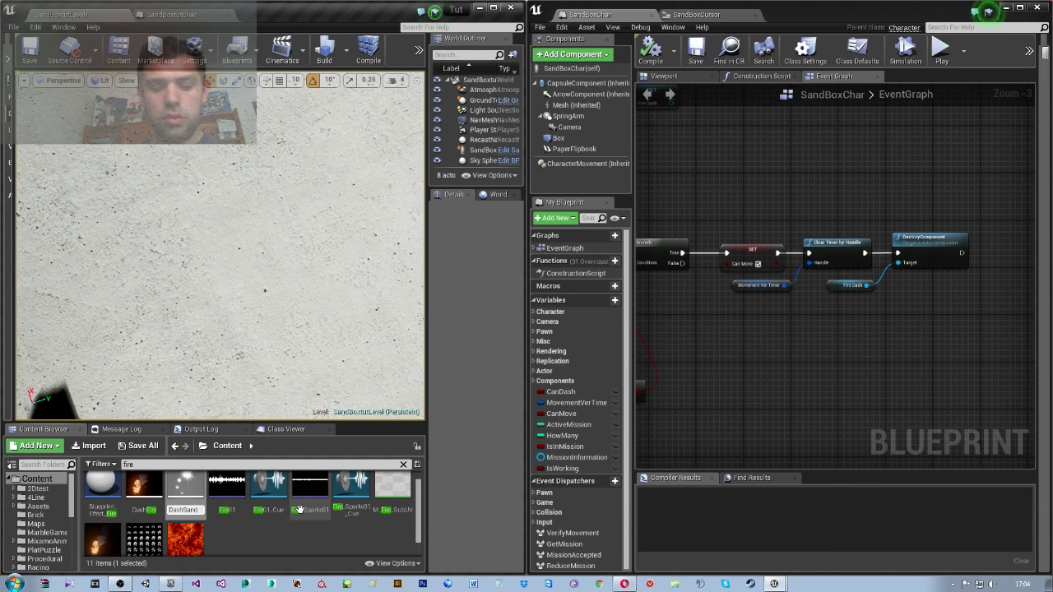
pyautogui.press('Return')
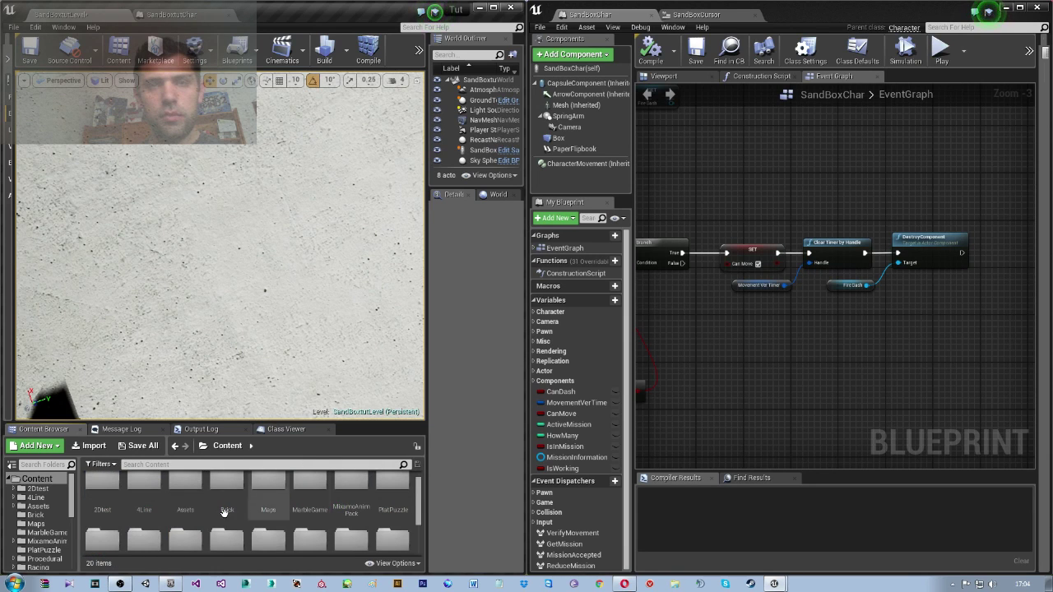
# Select DashFire among the fire results and refocus the asset search box.
pyautogui.scroll(-3, 206, 510)
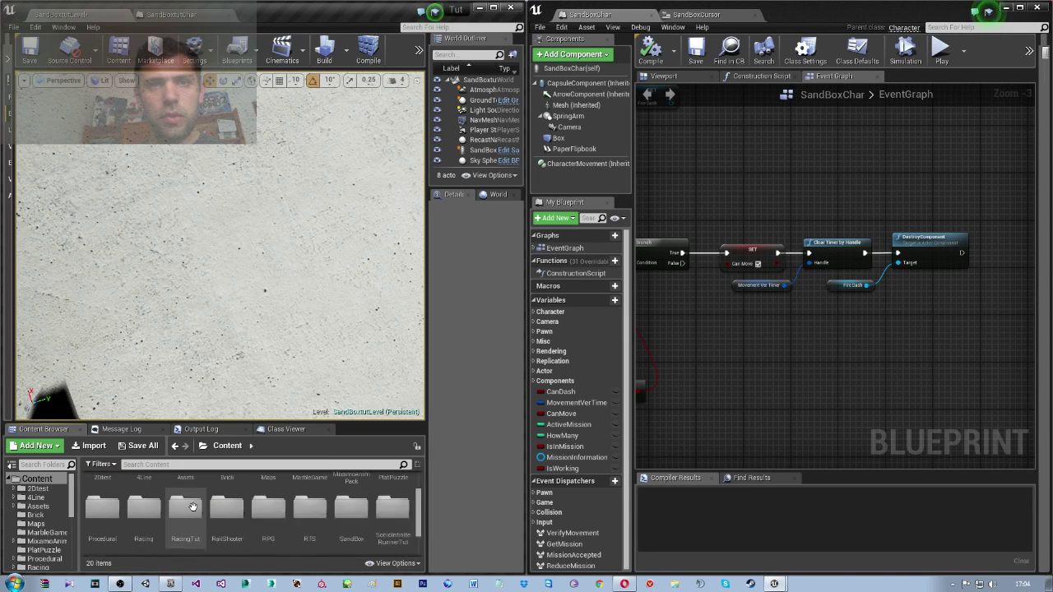
pyautogui.scroll(3, 187, 506)
pyautogui.write('fire')
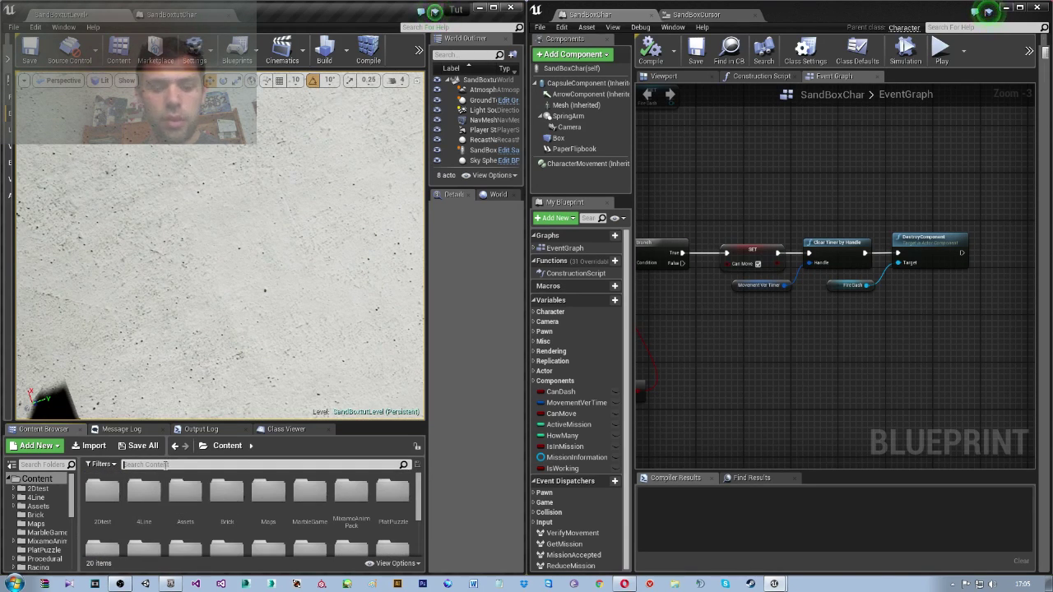
pyautogui.click(169, 464)
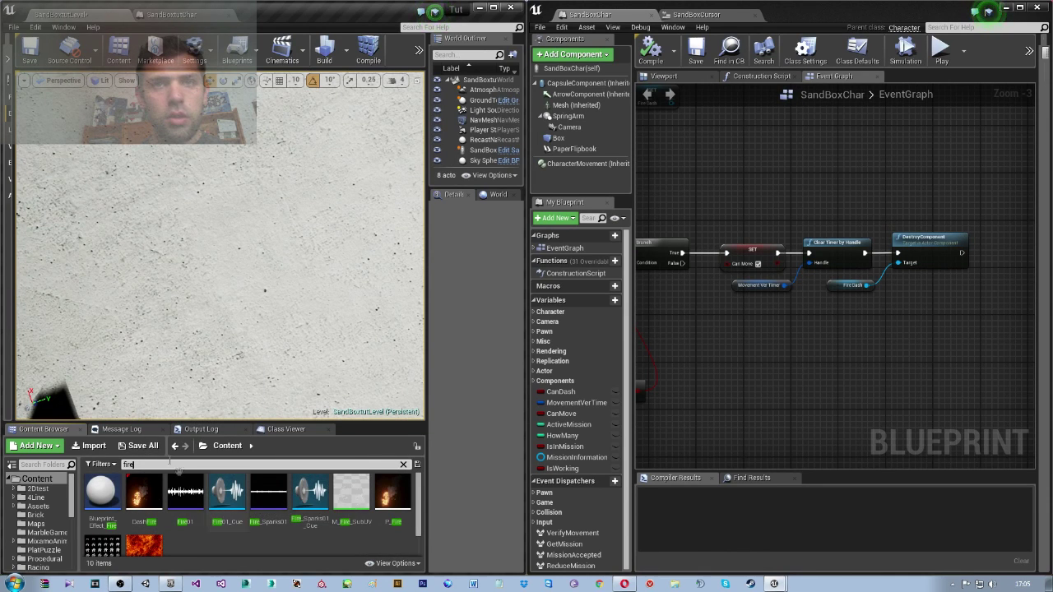
pyautogui.click(142, 495)
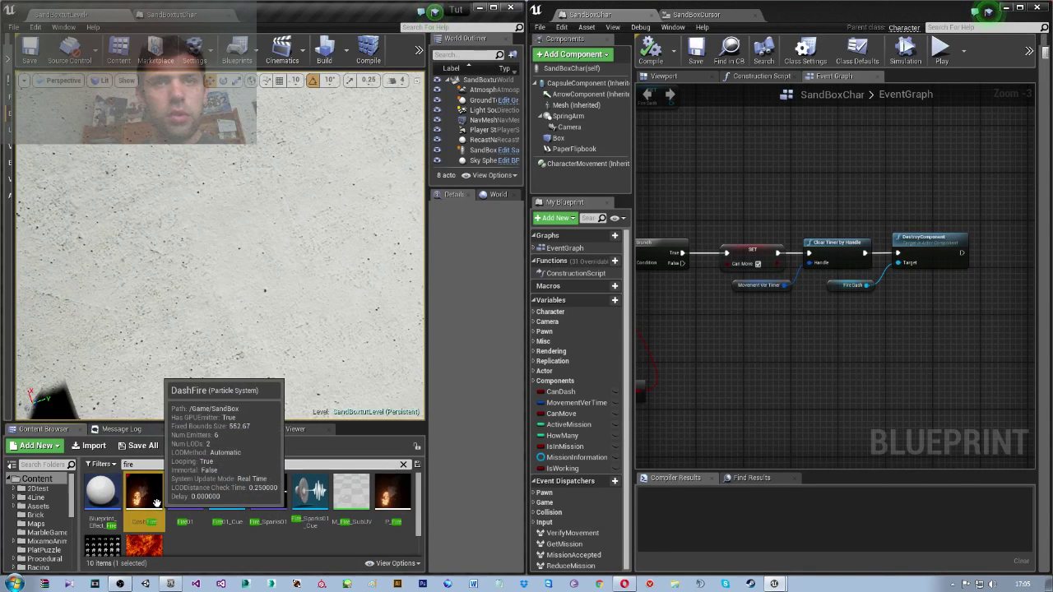
pyautogui.scroll(-1, 222, 542)
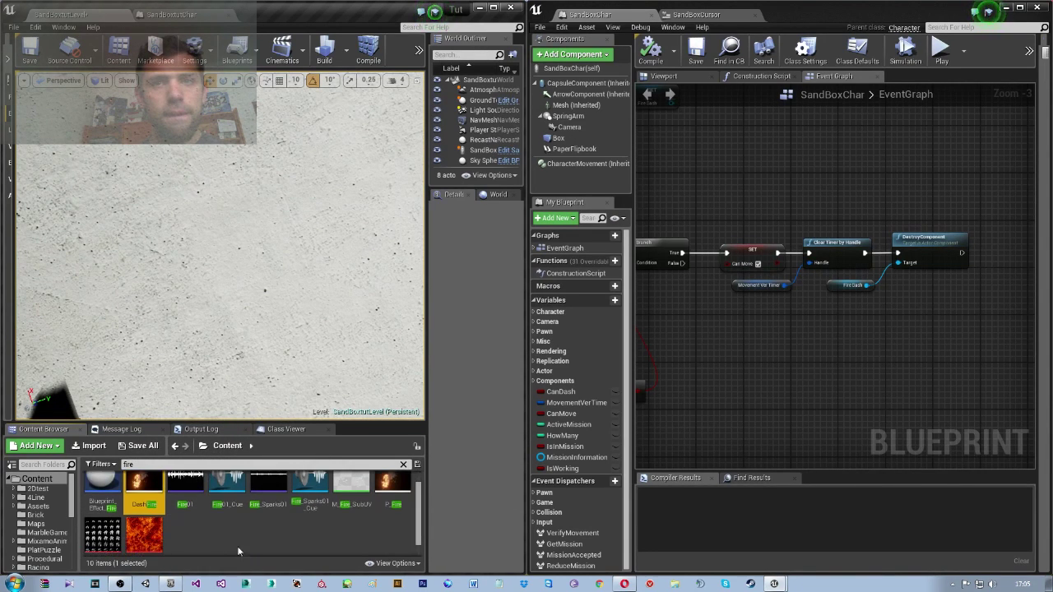
pyautogui.scroll(1, 199, 533)
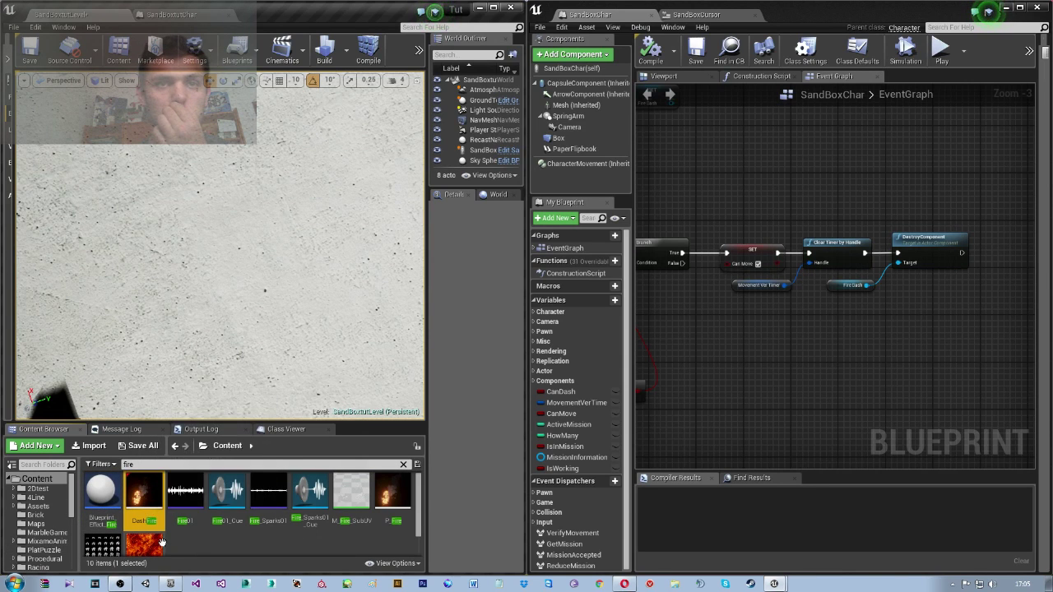
pyautogui.click(143, 466)
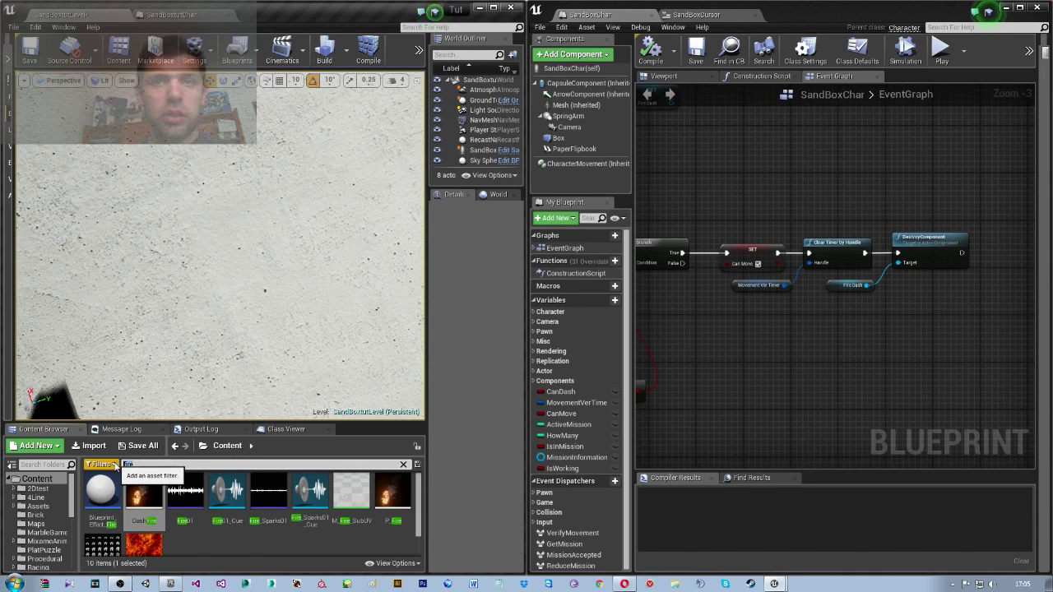
# Search 'dash', move DashSandBox into the SandBoxtut folder, and open that folder.
pyautogui.press('BackSpace')
pyautogui.press('BackSpace')
pyautogui.press('BackSpace')
pyautogui.write('ash')
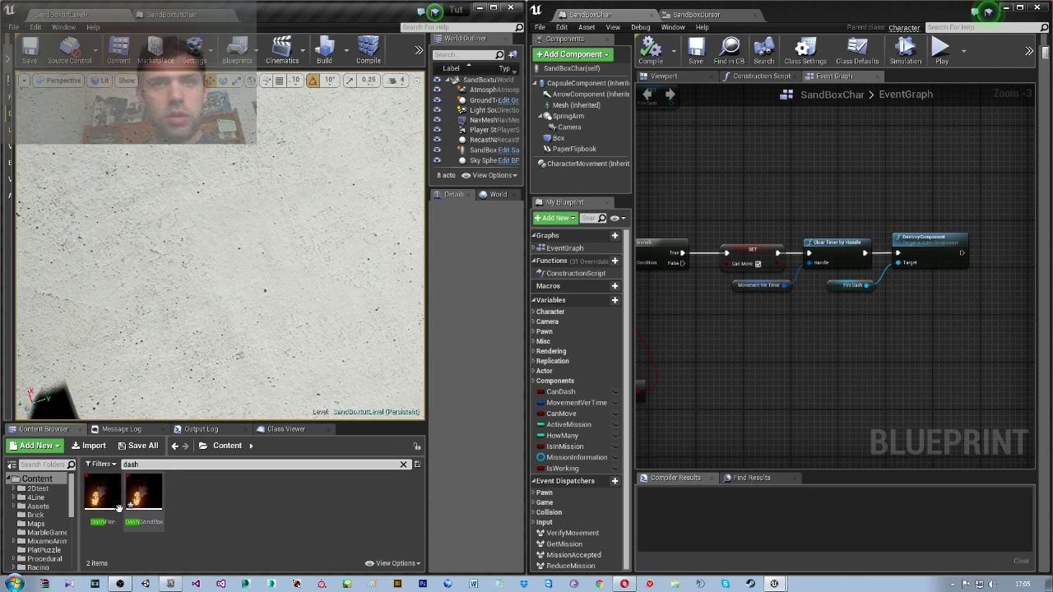
pyautogui.scroll(-2, 30, 516)
pyautogui.scroll(-1, 31, 515)
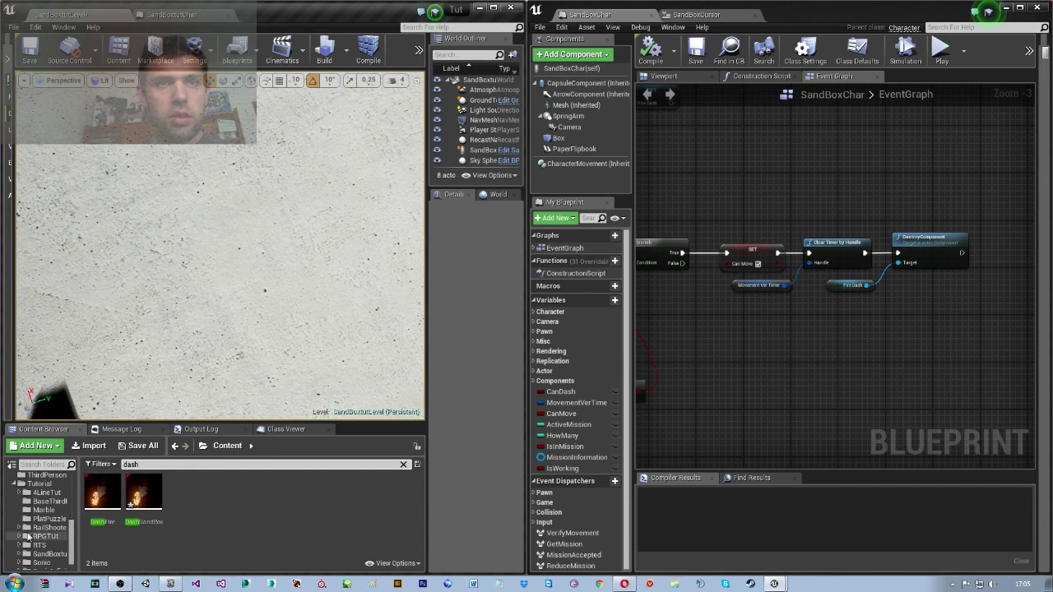
pyautogui.moveTo(133, 497); pyautogui.dragTo(57, 535)
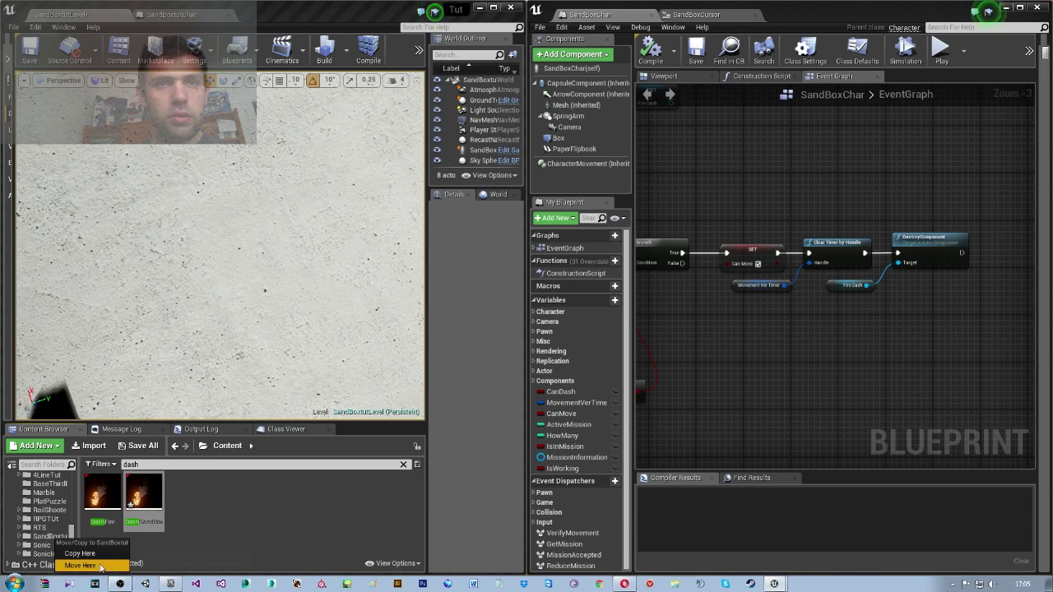
pyautogui.click(81, 565)
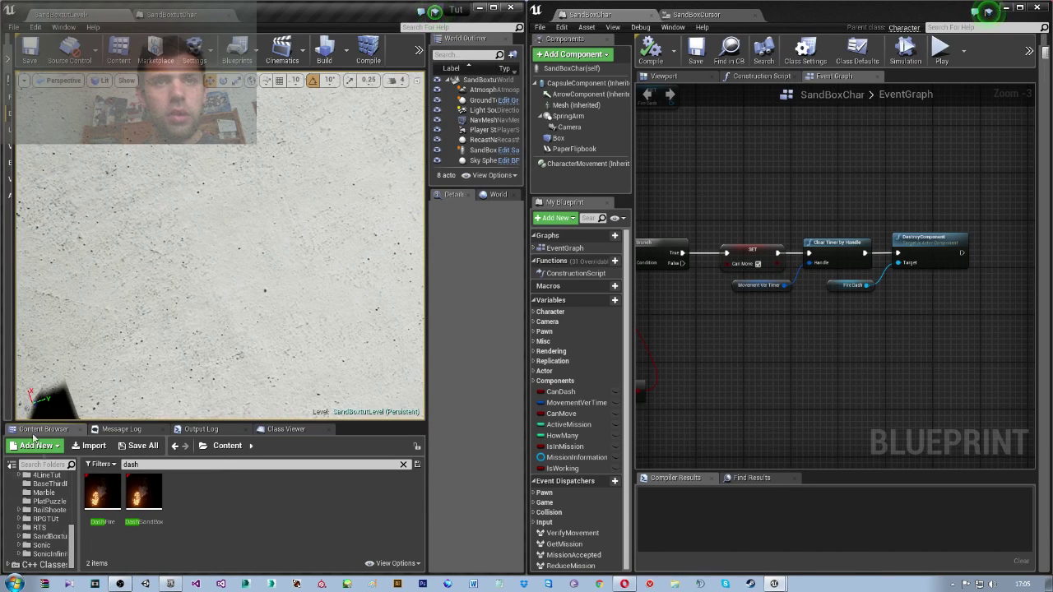
pyautogui.click(57, 537)
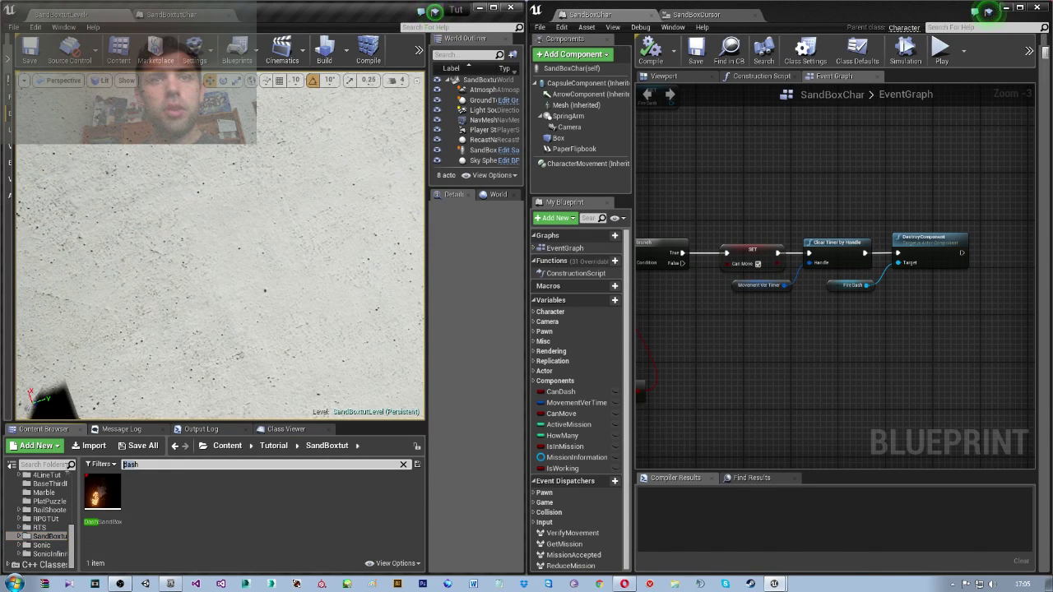
pyautogui.write('h')
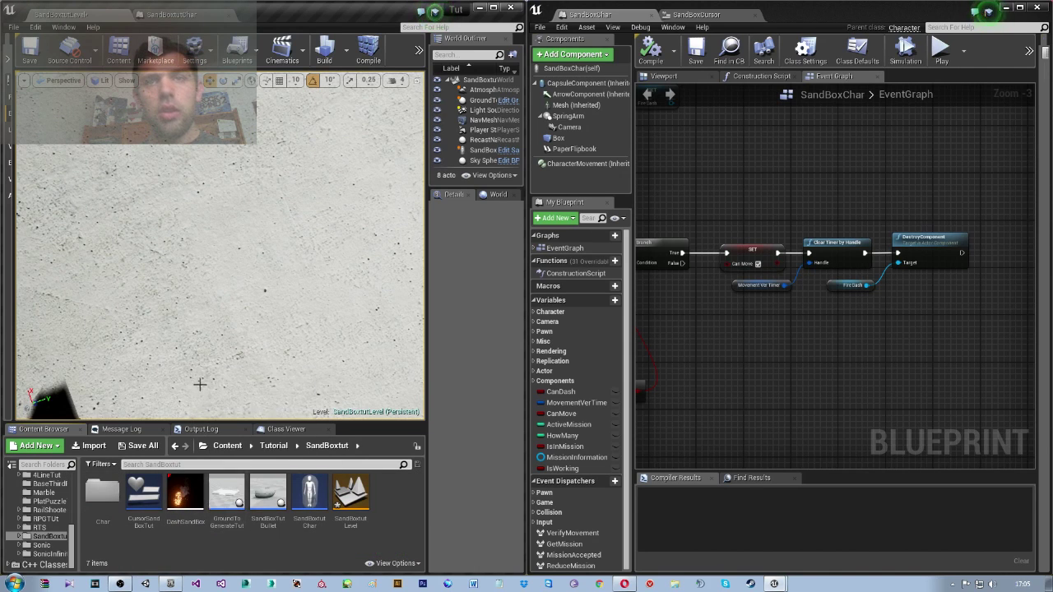
pyautogui.moveTo(200, 383); pyautogui.dragTo(183, 364, button='right')
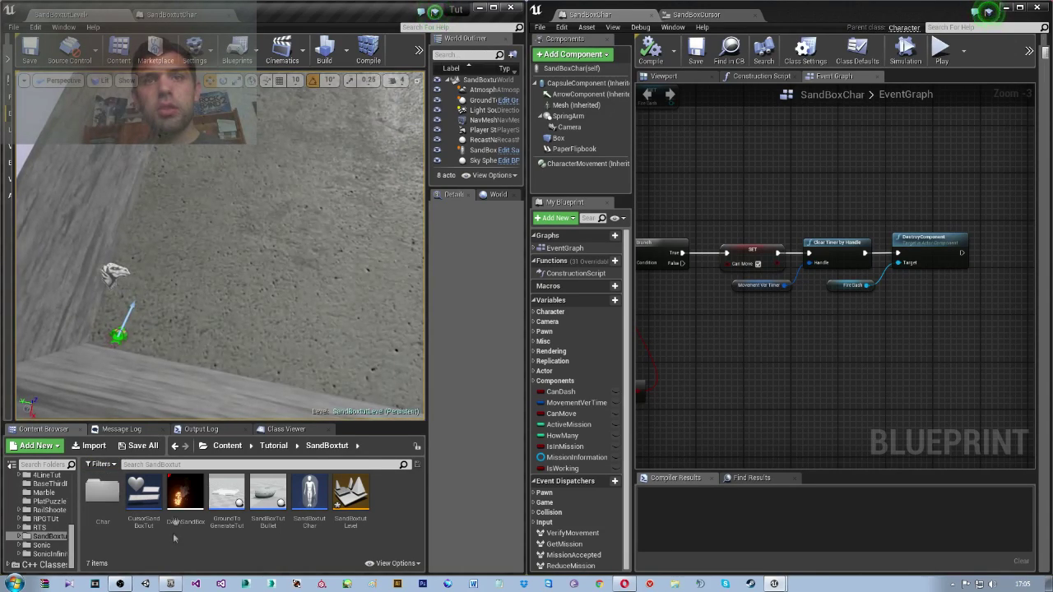
# Open DashSandBox in Cascade and expand the Flames emitter's Lifetime distribution.
pyautogui.doubleClick(186, 494)
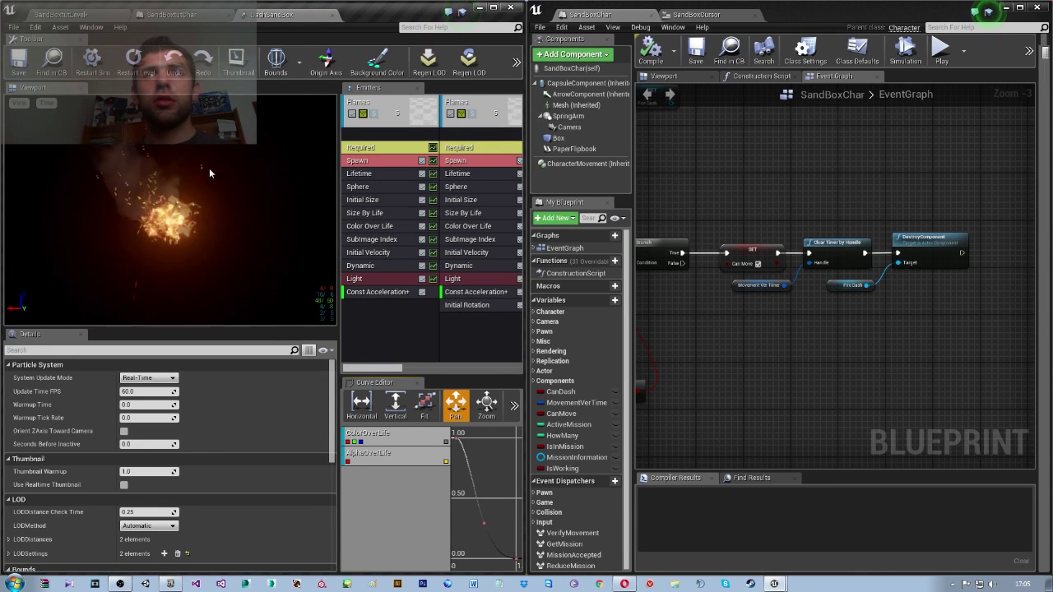
pyautogui.click(370, 152)
pyautogui.click(366, 161)
pyautogui.click(361, 173)
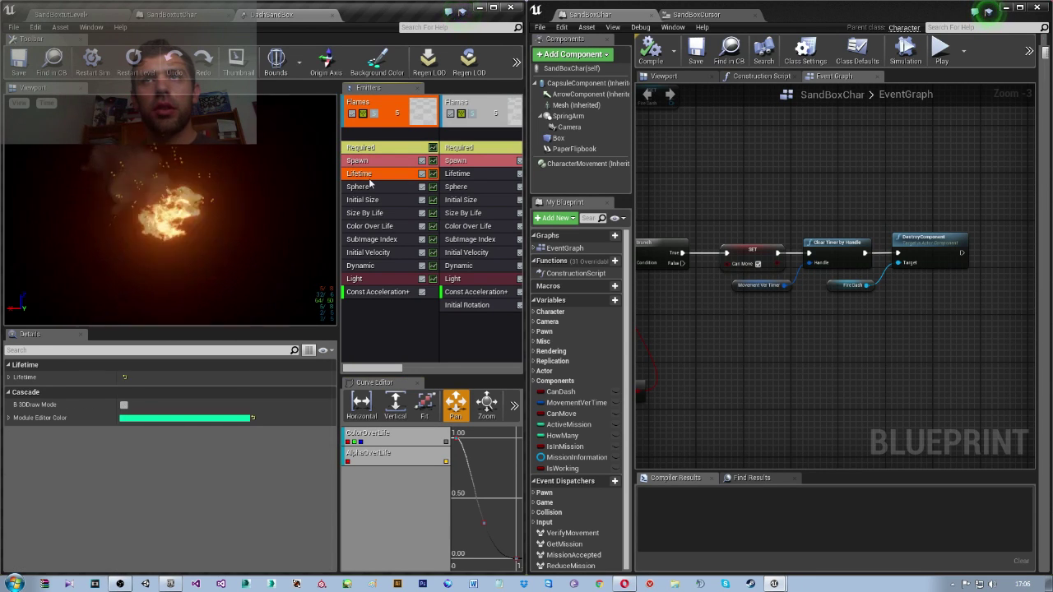
pyautogui.click(14, 378)
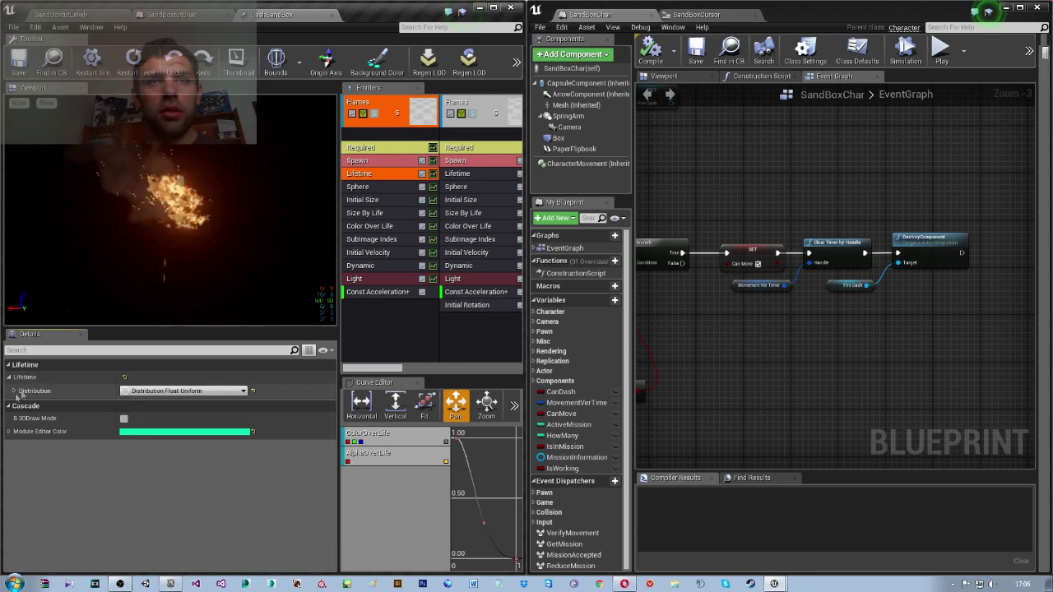
pyautogui.click(16, 392)
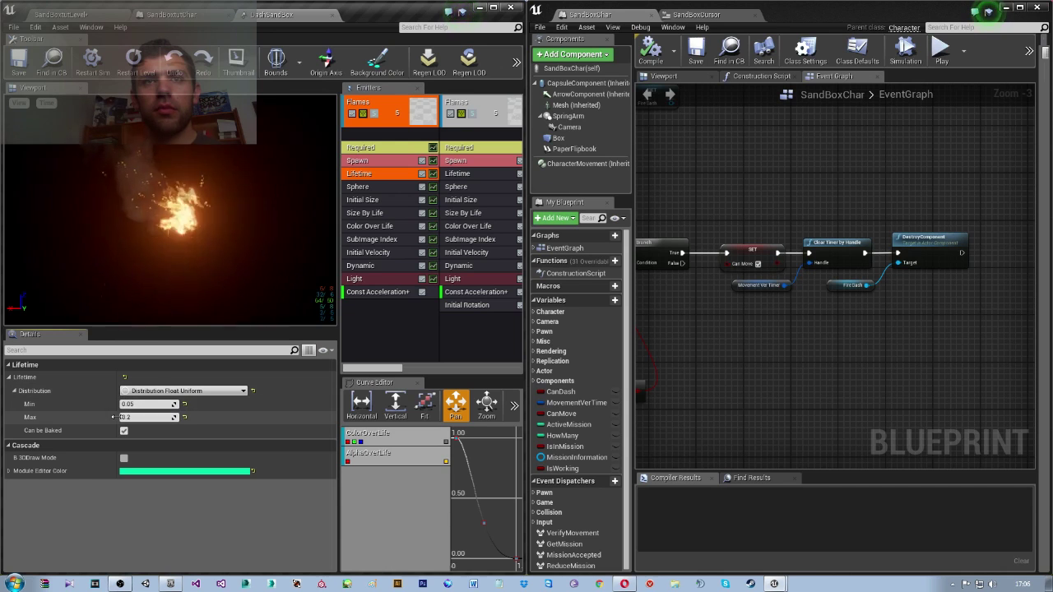
# Set Lifetime Min and Max both to 1.0, then close the particle editor.
pyautogui.click(139, 404)
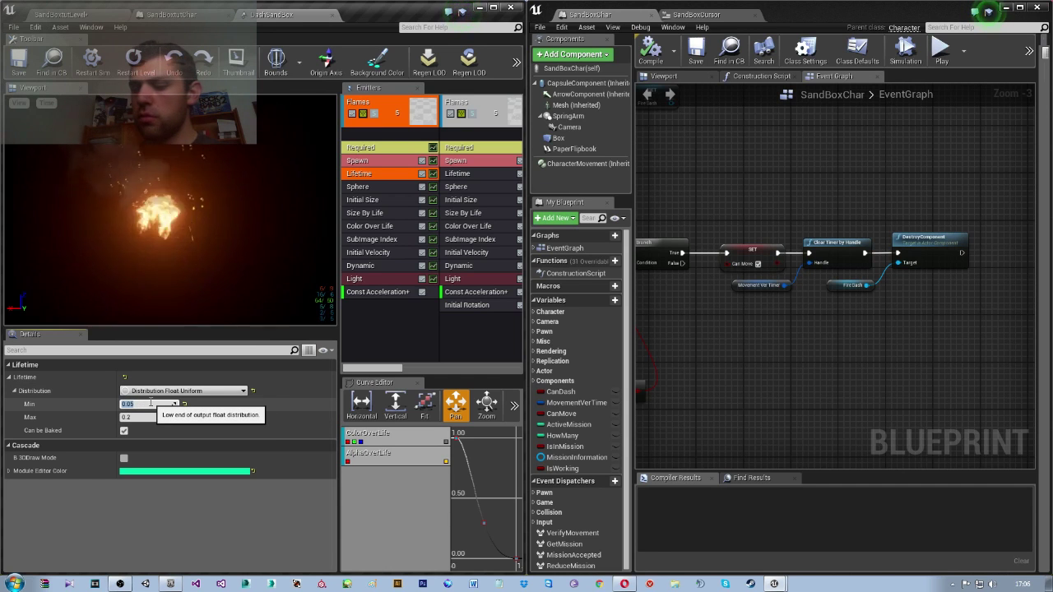
pyautogui.click(130, 417)
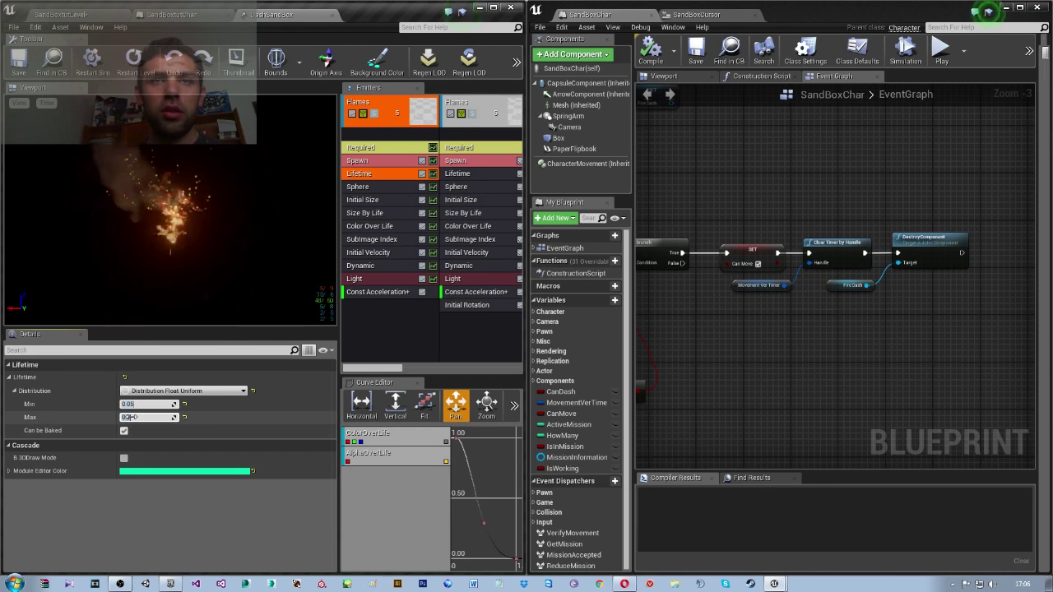
pyautogui.write('0.')
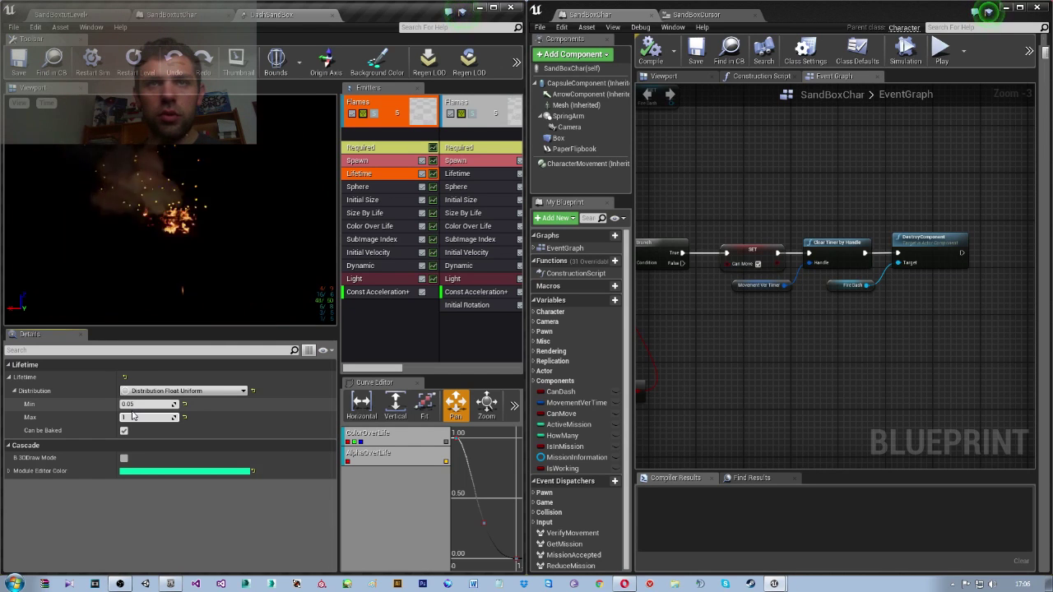
pyautogui.write('0')
pyautogui.click(142, 404)
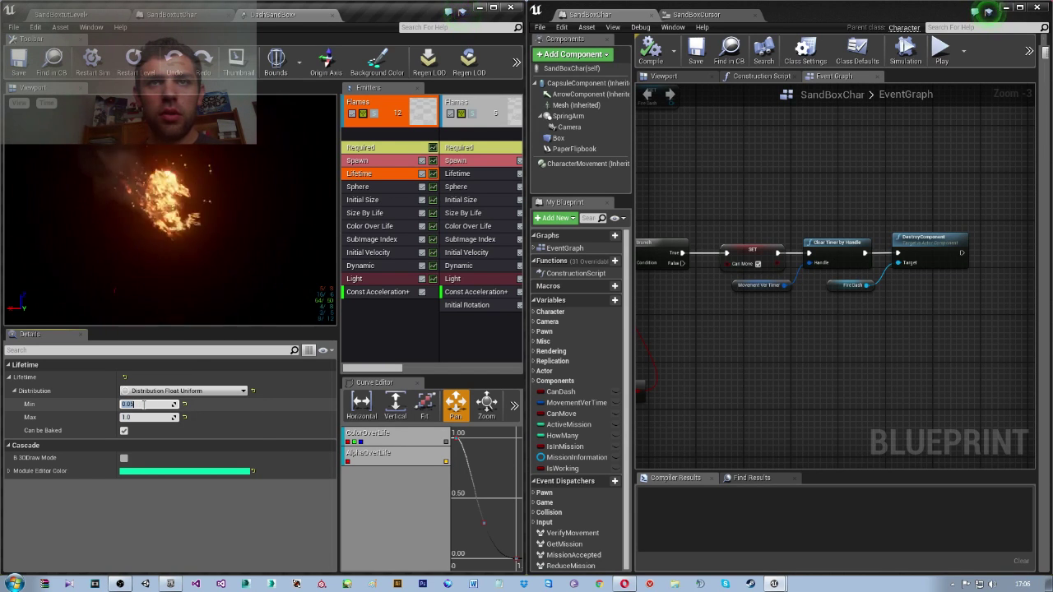
pyautogui.write('1')
pyautogui.press('Return')
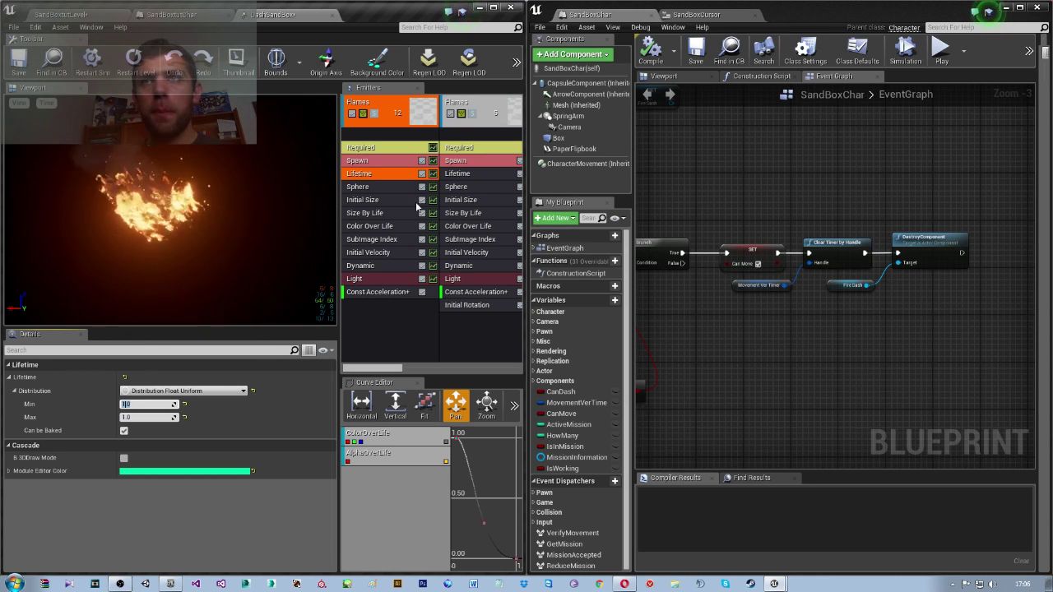
pyautogui.click(334, 14)
# Reopen DashSandBox and inspect Lifetime, Size By Life, and Initial Size start size ranges.
pyautogui.click(58, 14)
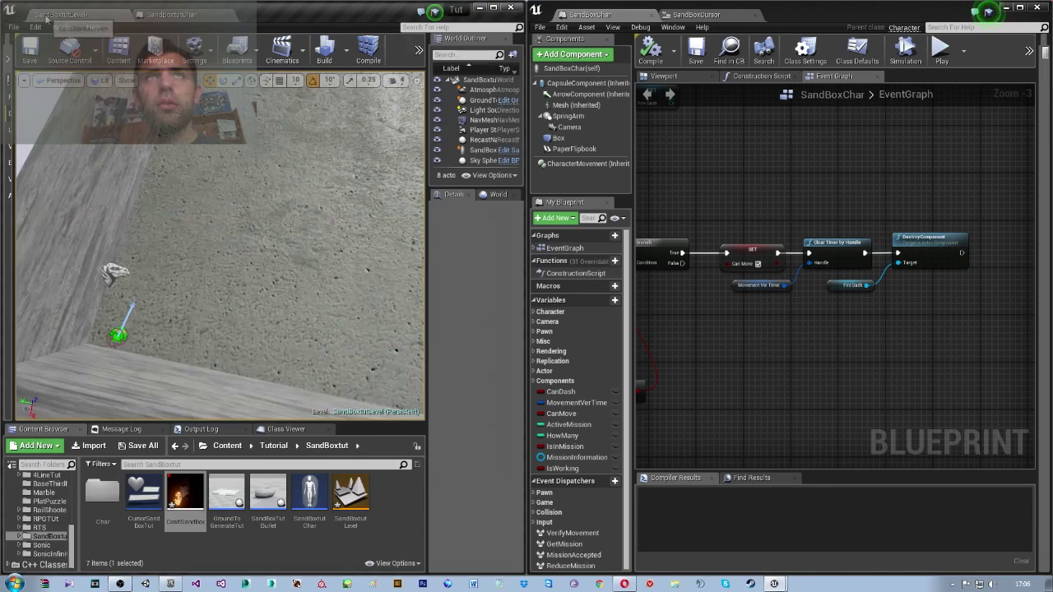
pyautogui.doubleClick(185, 494)
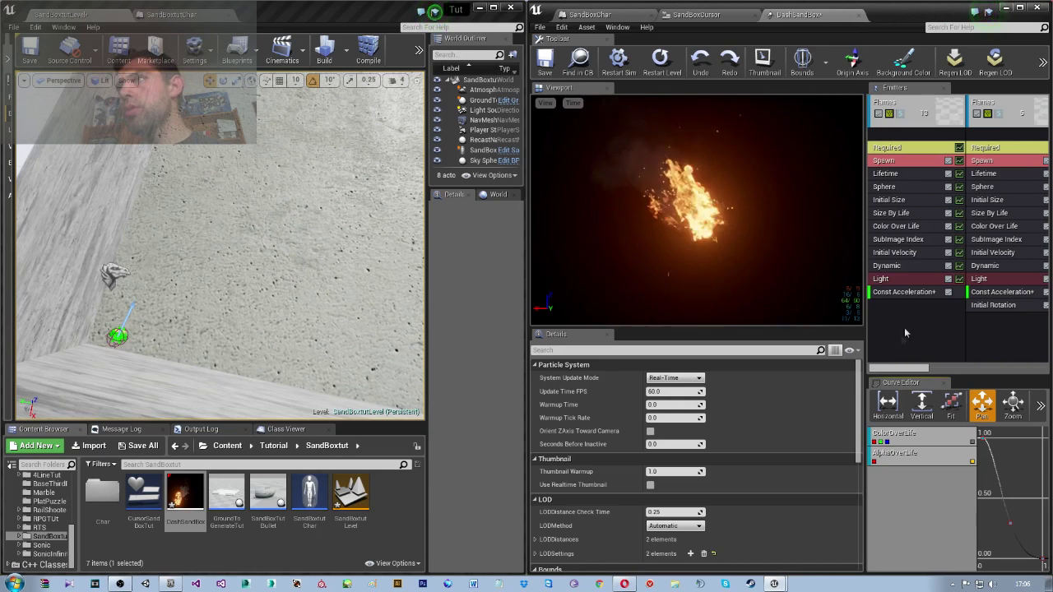
pyautogui.moveTo(904, 368)
pyautogui.mouseDown()
pyautogui.moveTo(929, 370)
pyautogui.moveTo(900, 369)
pyautogui.mouseUp()
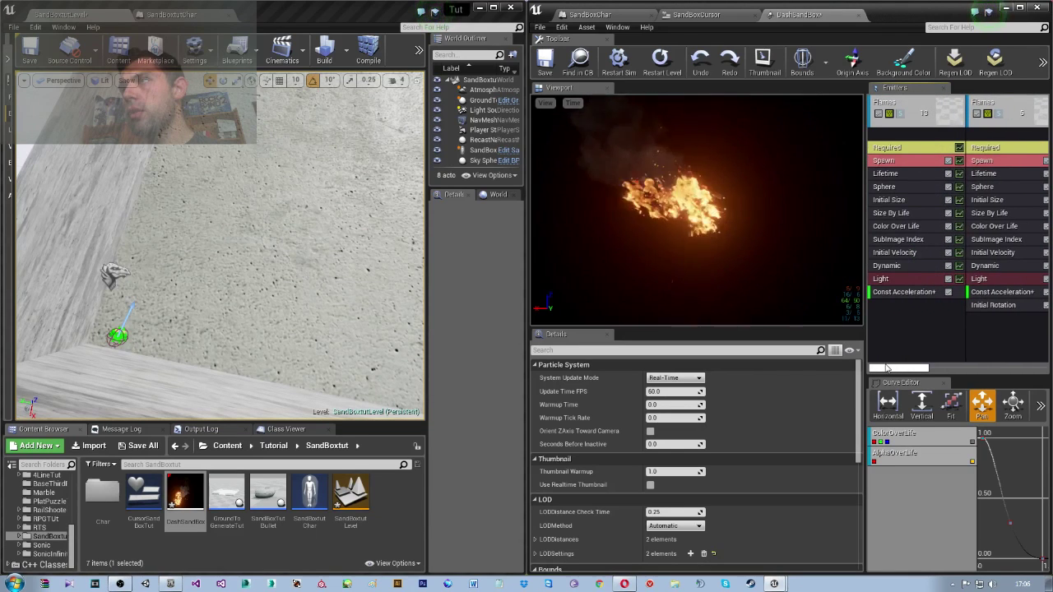
pyautogui.click(981, 173)
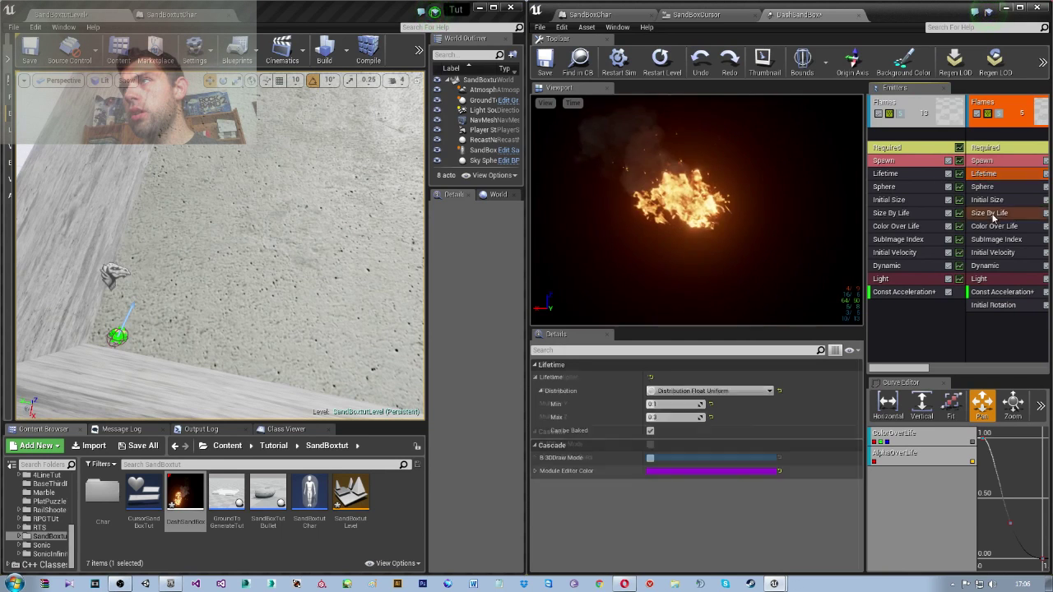
pyautogui.click(992, 214)
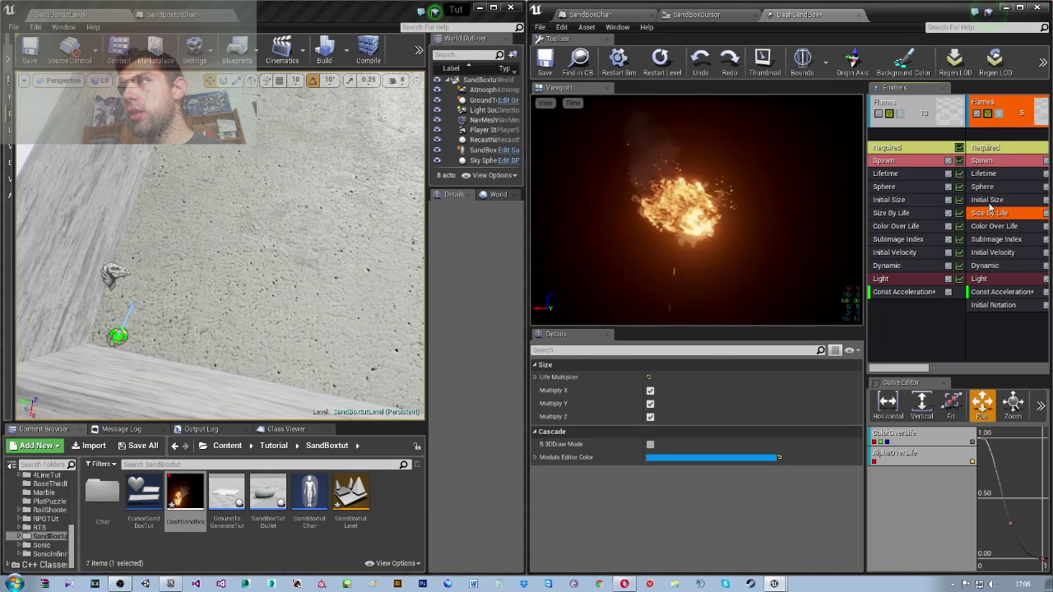
pyautogui.click(987, 199)
pyautogui.click(535, 377)
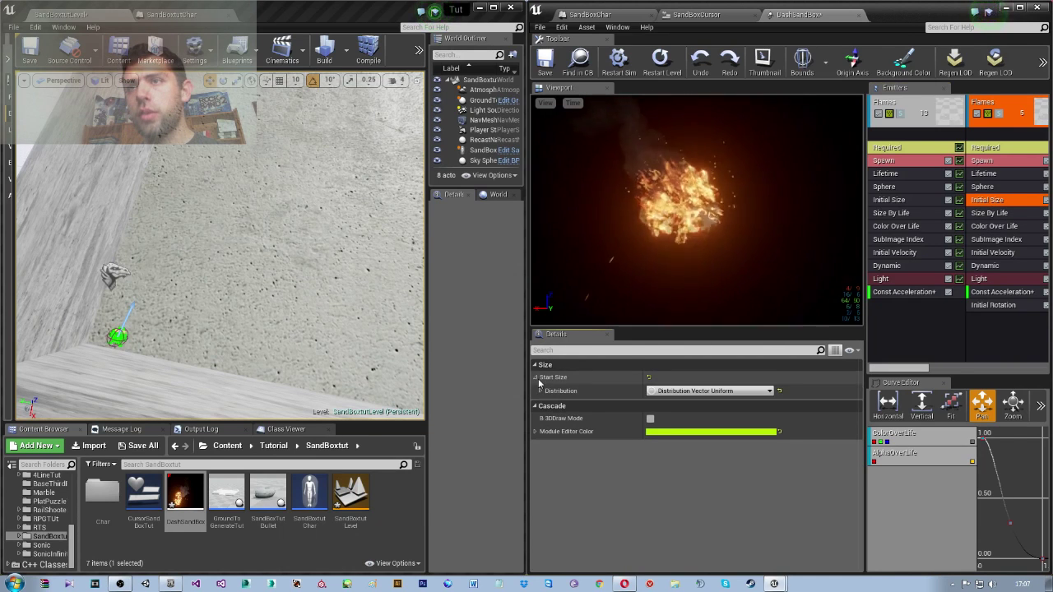
pyautogui.click(539, 392)
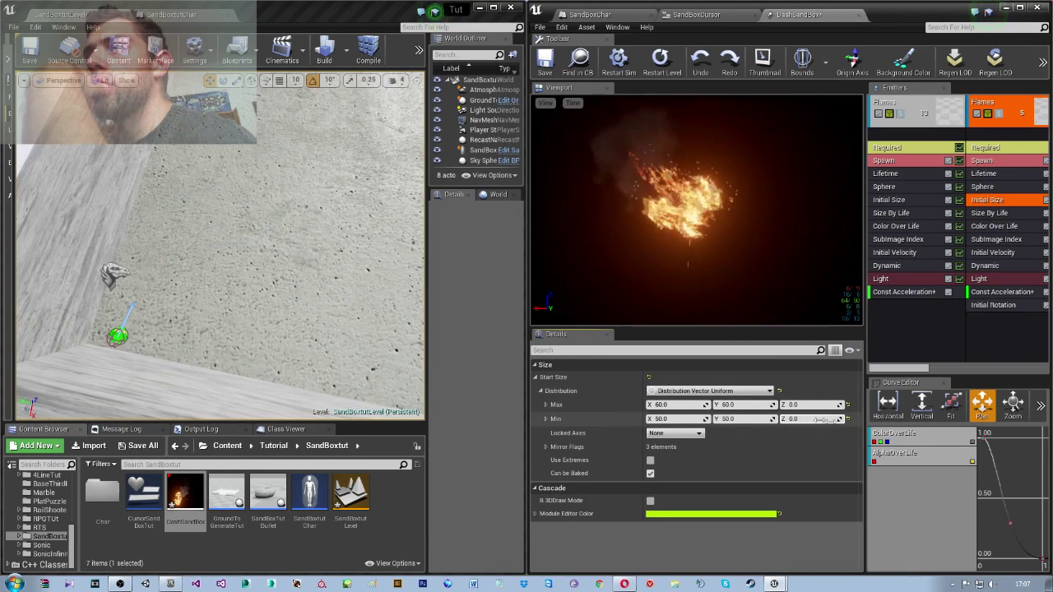
# Compare Initial Size, then expand the second emitter's Start Velocity ranges (X 35–60, Z 5–10).
pyautogui.click(889, 202)
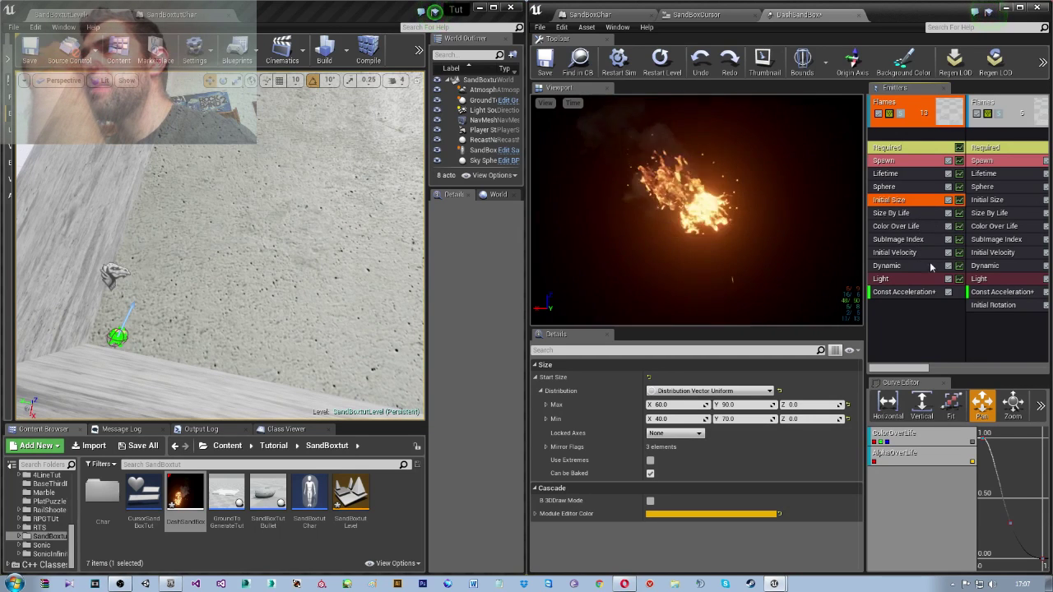
pyautogui.click(1004, 252)
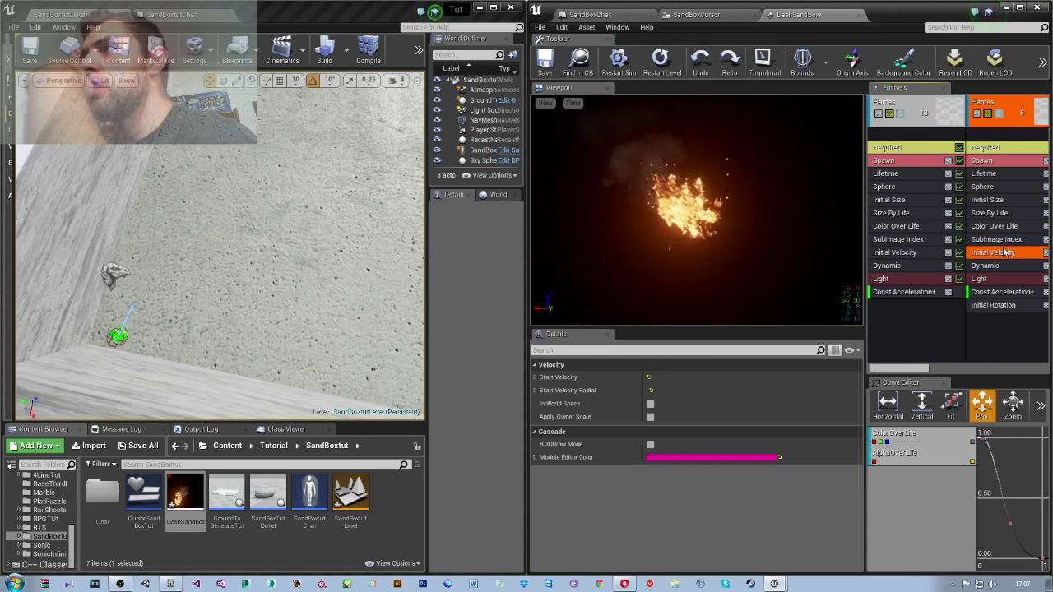
pyautogui.click(535, 378)
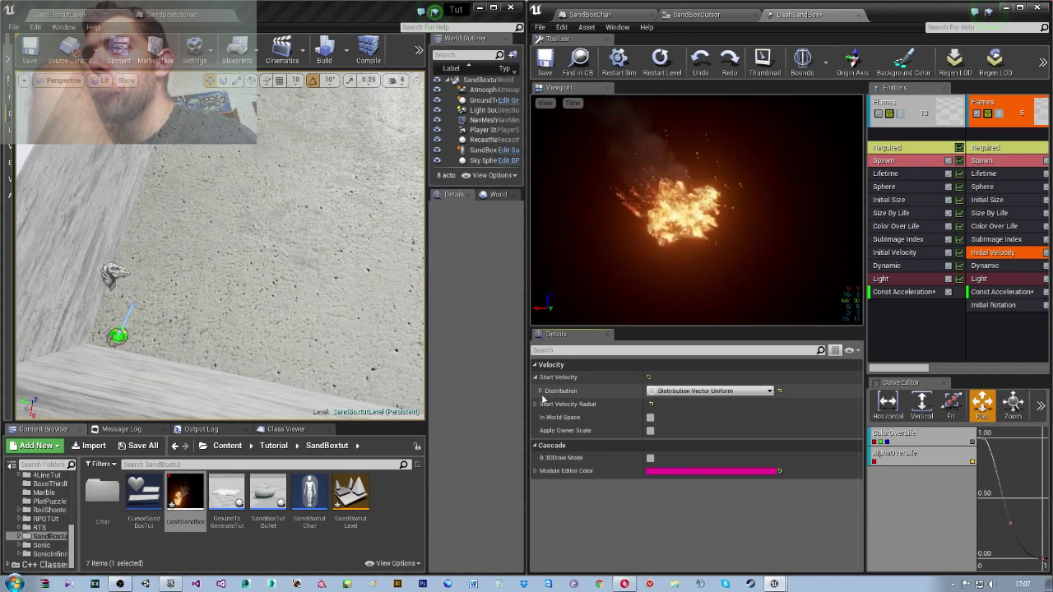
pyautogui.click(540, 392)
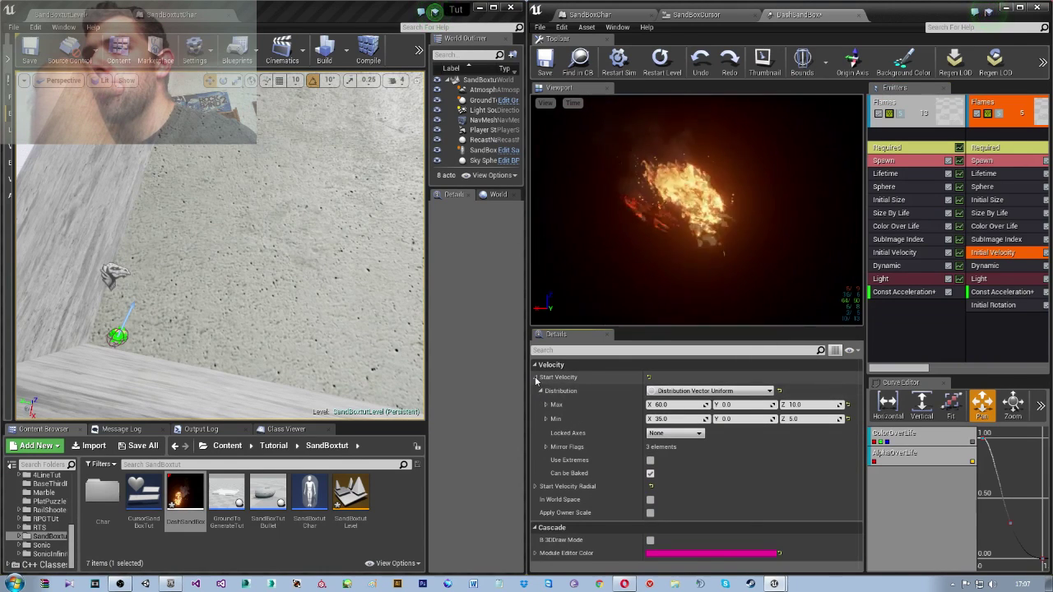